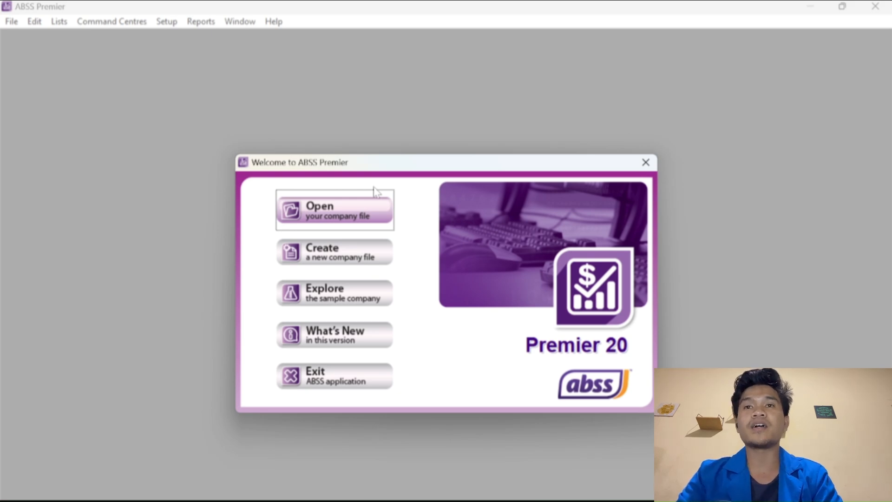
Start a new company file and move past the assistant's introduction page.
{"action": "left_click", "coordinate": [322, 261]}
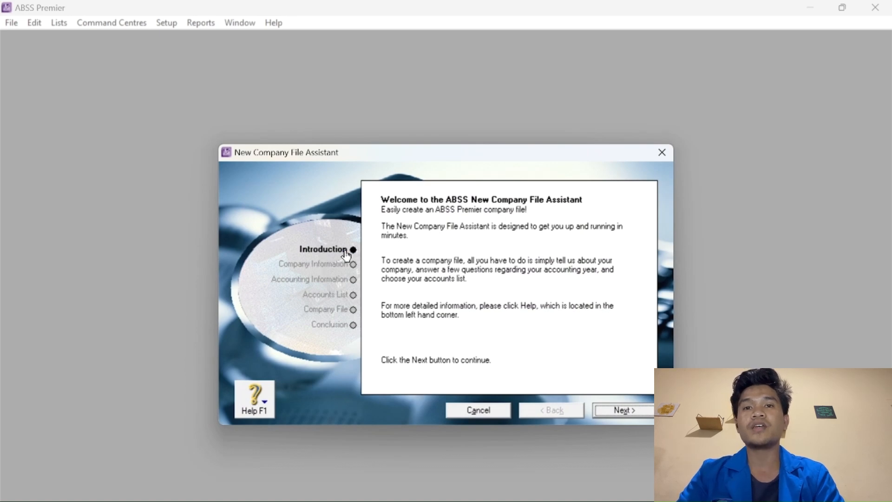
{"action": "left_click", "coordinate": [628, 414]}
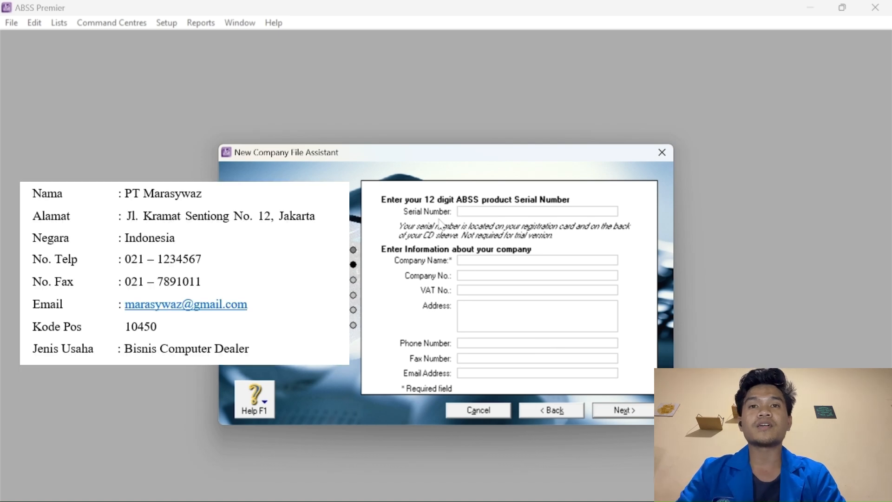
Enter PT Marasywaz as the company name and fill in its Jakarta street address.
{"action": "left_click", "coordinate": [479, 264]}
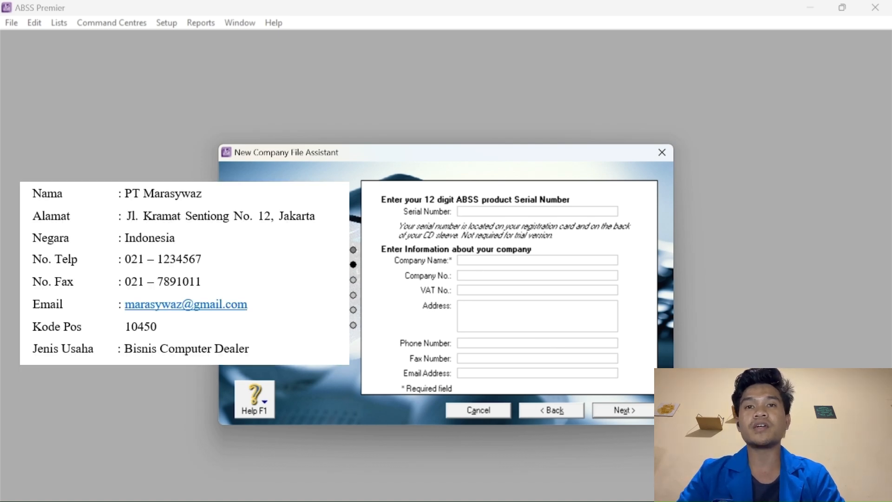
{"action": "type", "text": "PT "}
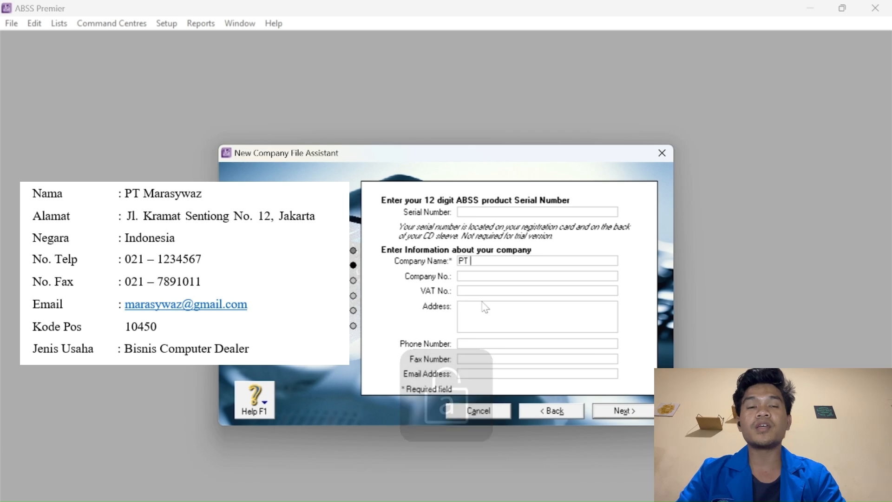
{"action": "type", "text": "Mara"}
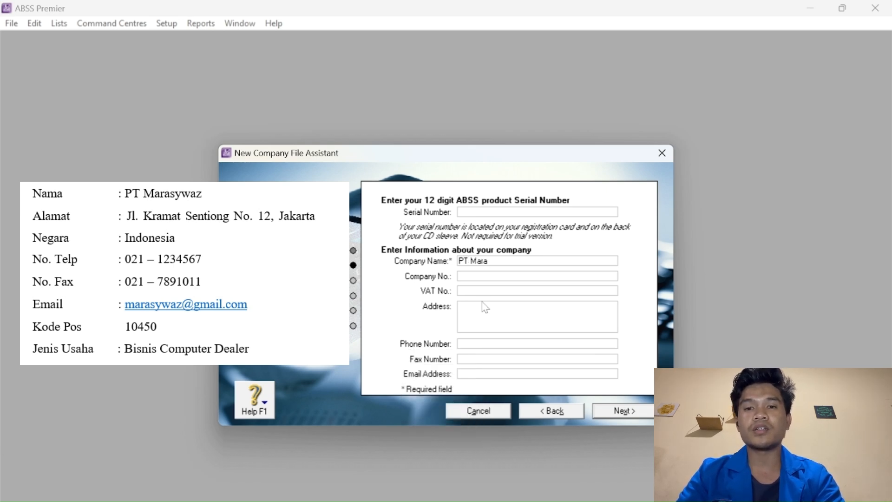
{"action": "type", "text": "sywaz"}
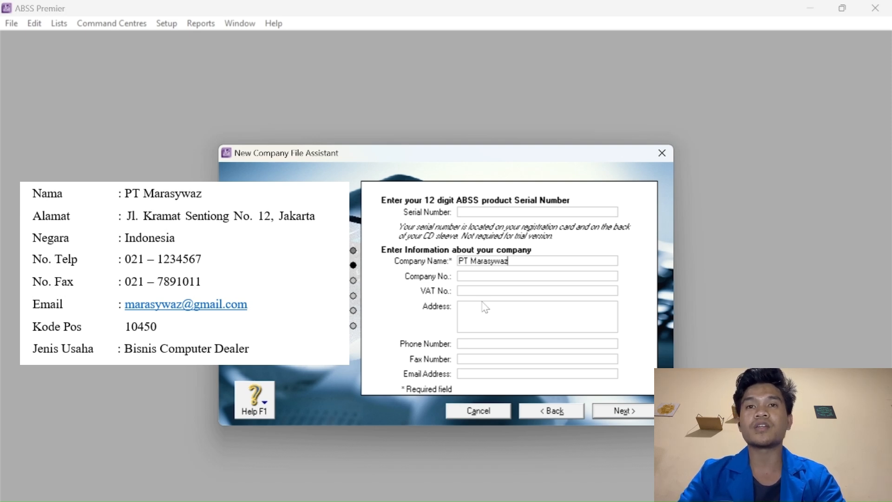
{"action": "key", "text": "Tab"}
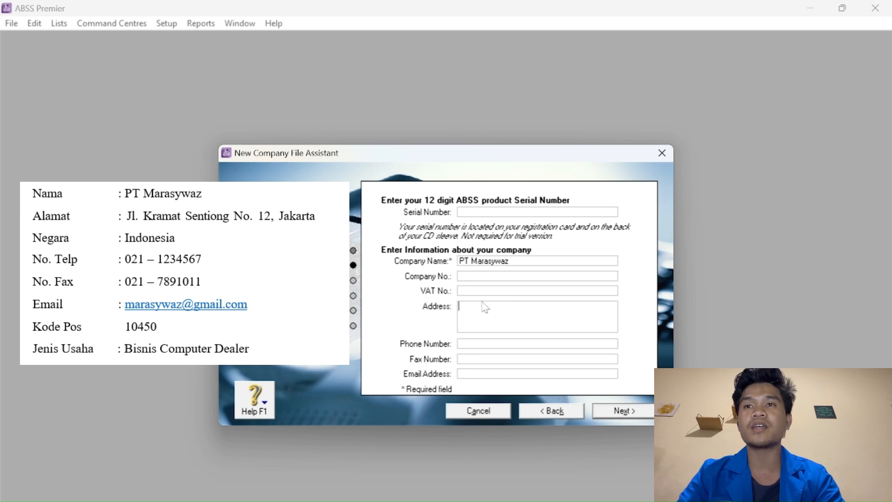
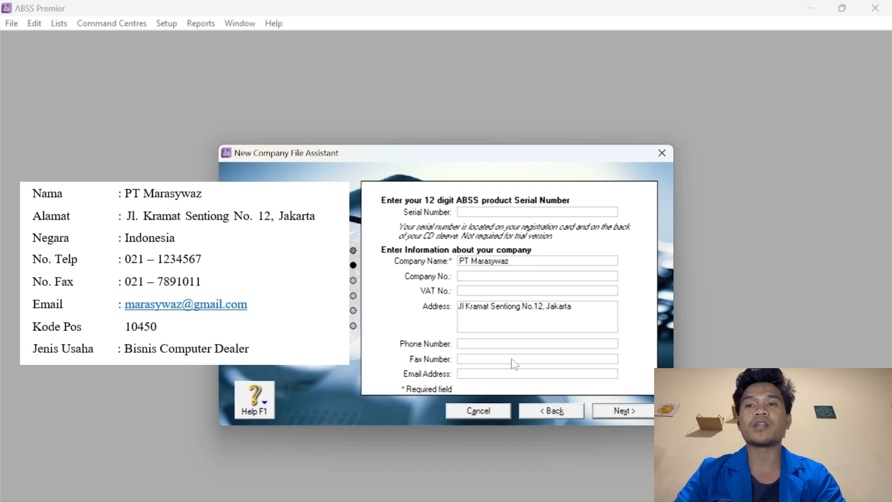
Fill in the company's phone number, fax number and e-mail address.
{"action": "key", "text": "Tab"}
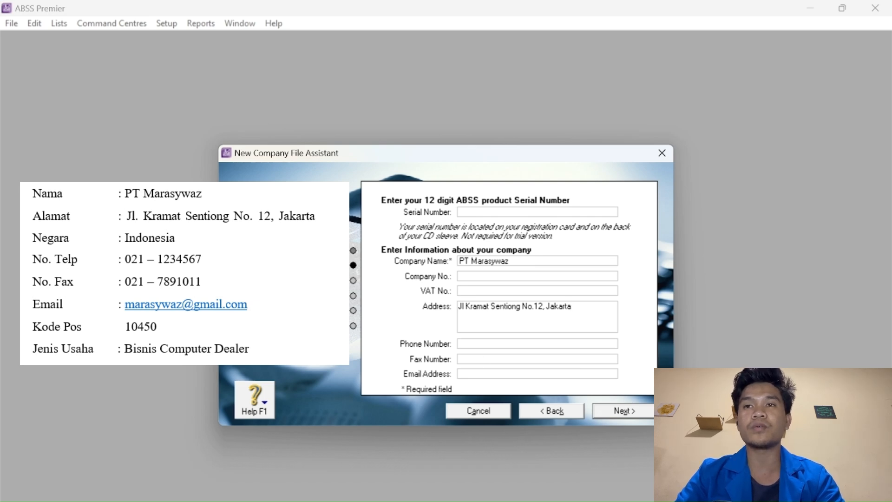
{"action": "type", "text": "021"}
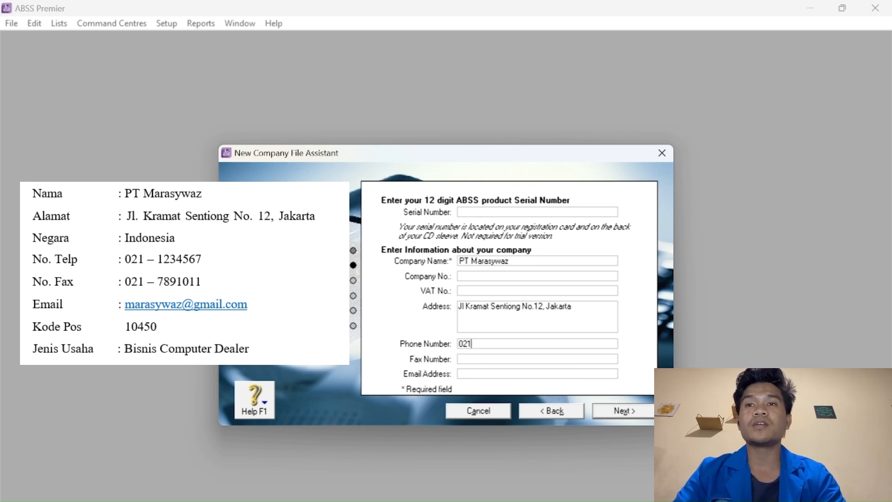
{"action": "type", "text": "-1234567"}
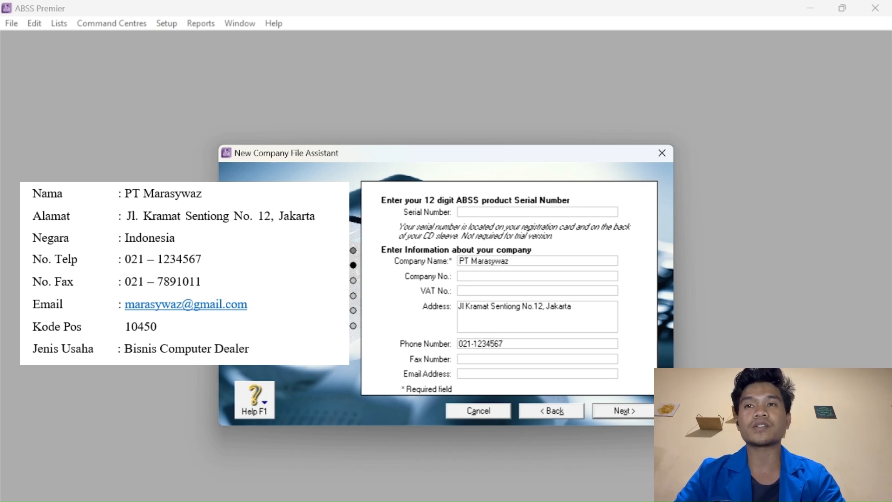
{"action": "key", "text": "Tab"}
{"action": "type", "text": "021"}
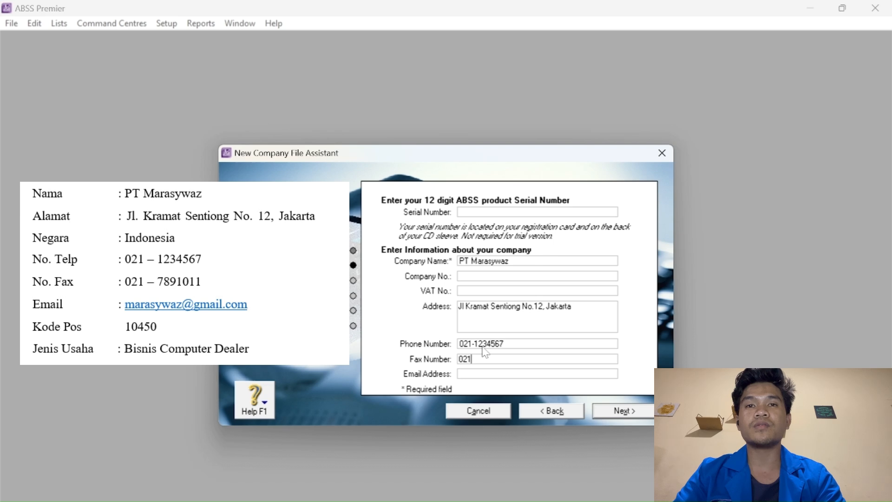
{"action": "type", "text": "-"}
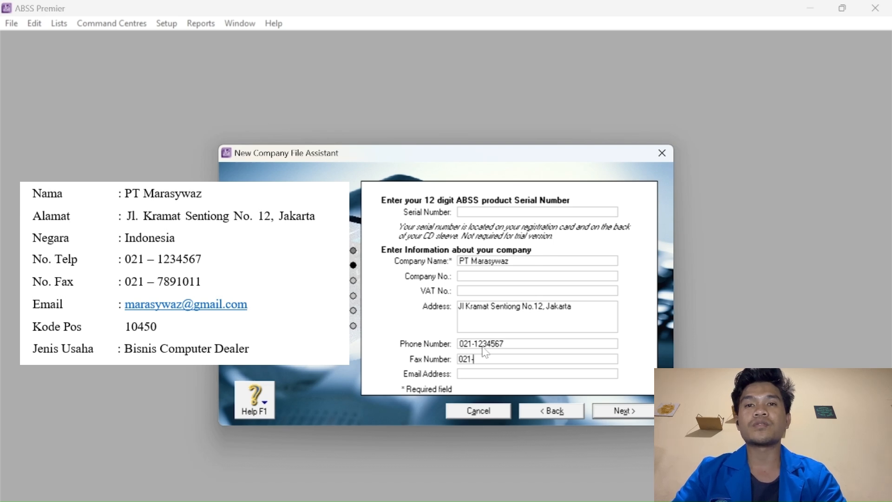
{"action": "type", "text": "7891"}
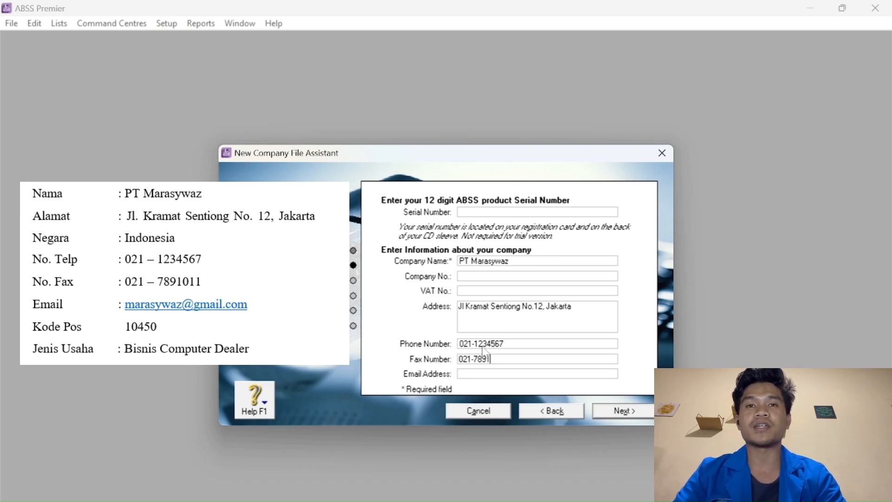
{"action": "type", "text": "011"}
{"action": "key", "text": "Tab"}
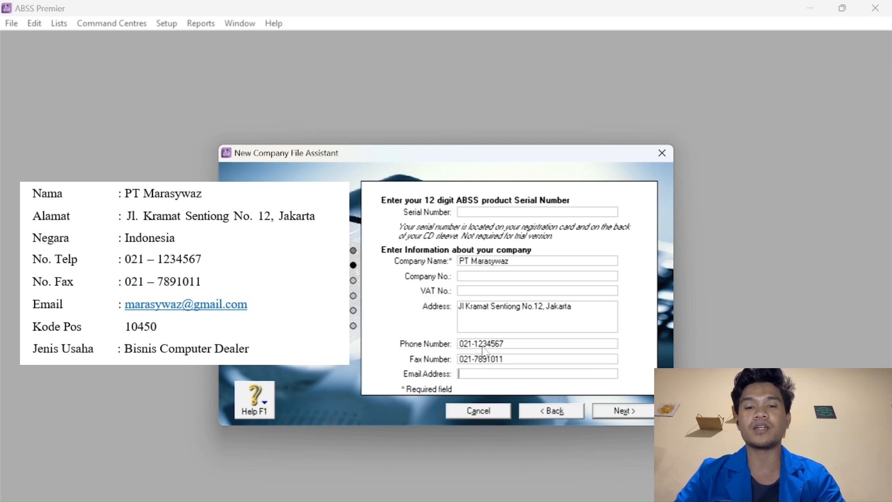
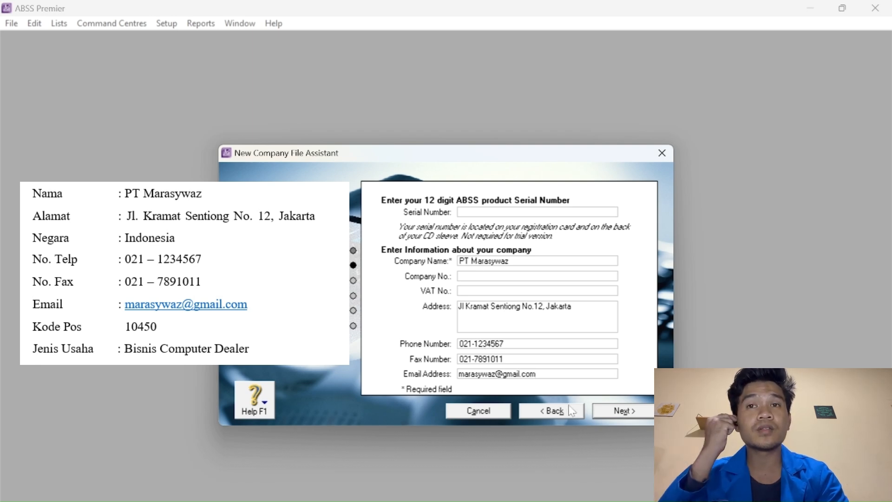
Set financial year 2023, conversion month January and thirteen accounting periods, then confirm.
{"action": "left_click", "coordinate": [618, 415]}
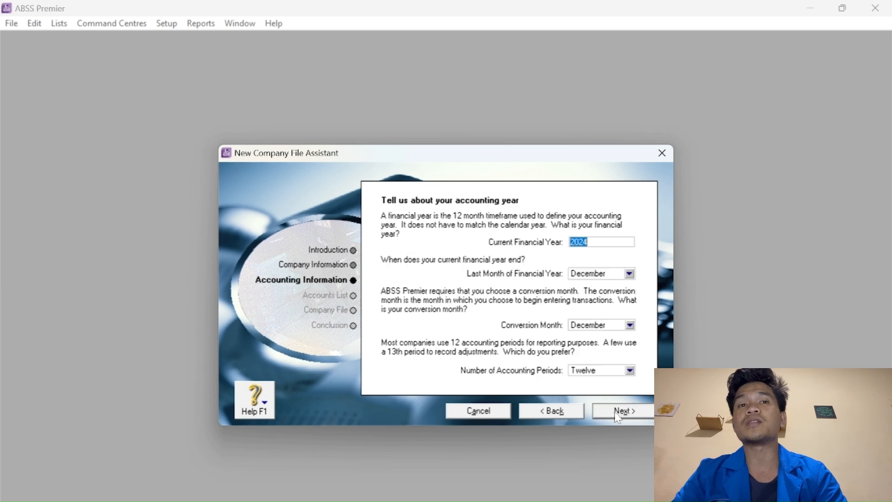
{"action": "type", "text": "2023"}
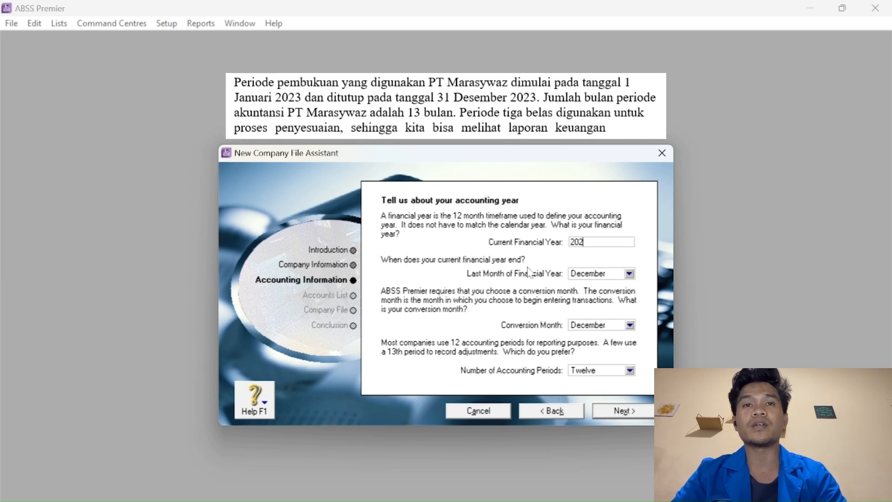
{"action": "key", "text": "Tab"}
{"action": "key", "text": "Tab"}
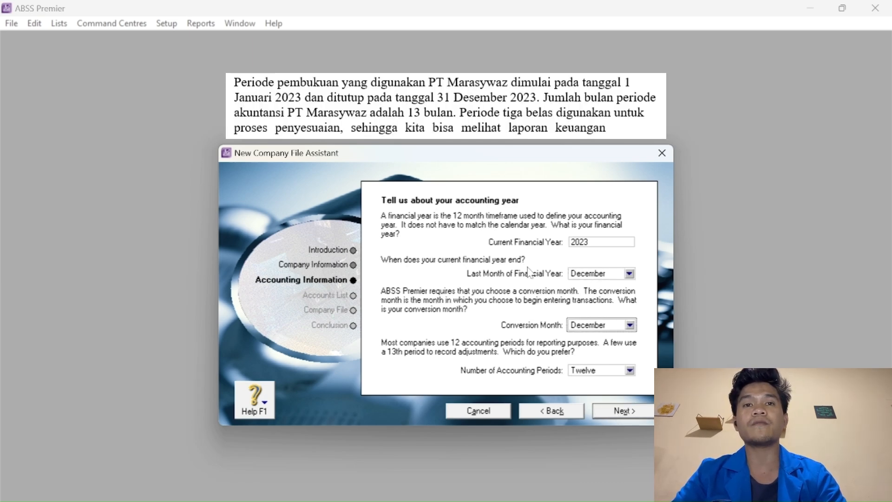
{"action": "left_click", "coordinate": [630, 326]}
{"action": "left_click", "coordinate": [592, 337]}
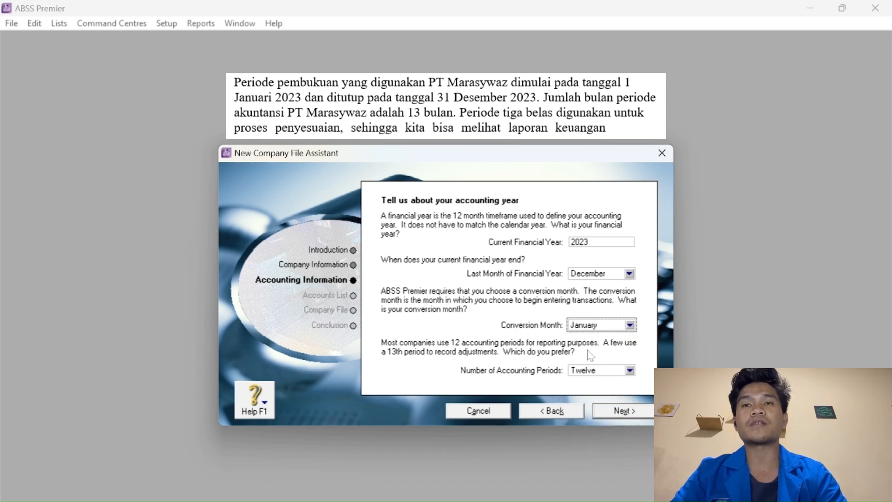
{"action": "left_click", "coordinate": [629, 371]}
{"action": "left_click", "coordinate": [611, 393]}
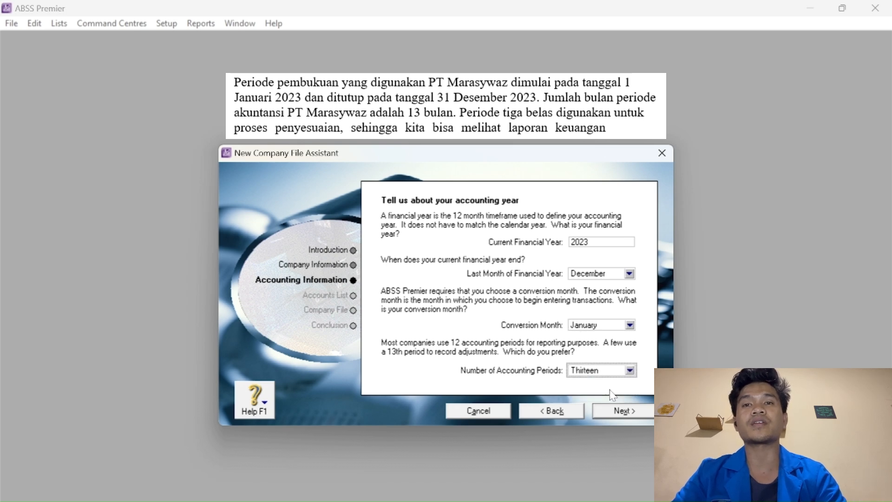
{"action": "left_click", "coordinate": [622, 412]}
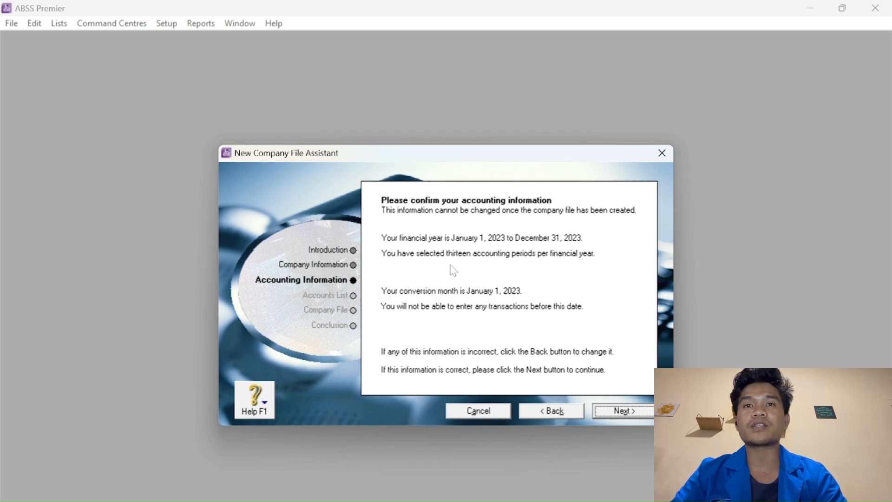
{"action": "left_click", "coordinate": [622, 412]}
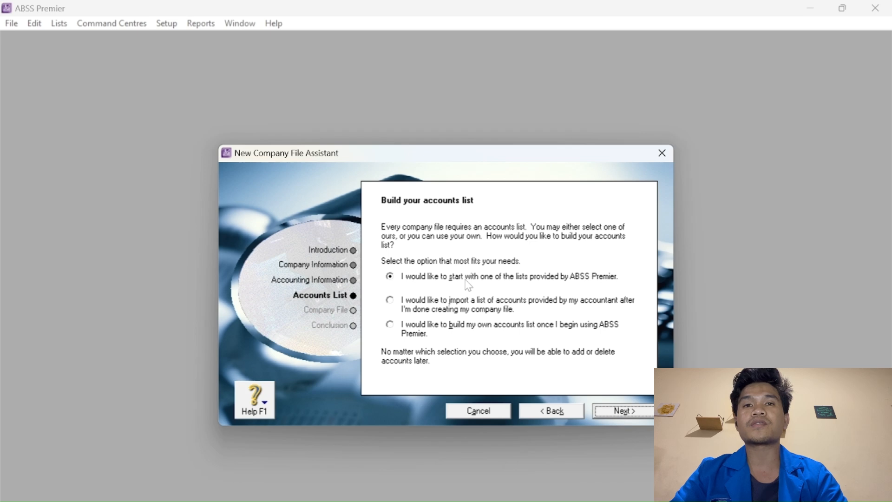
Base the accounts list on Retail industry classification with the Computer Dealer business type.
{"action": "left_click", "coordinate": [612, 411]}
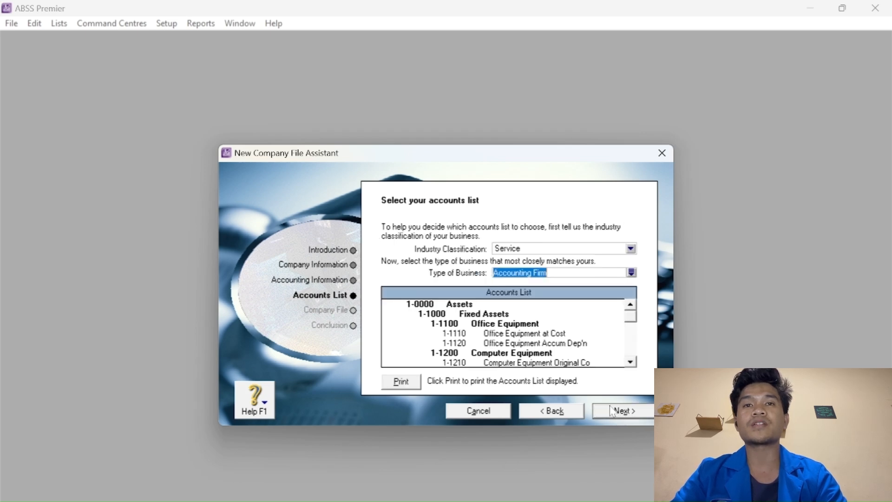
{"action": "left_click", "coordinate": [530, 248]}
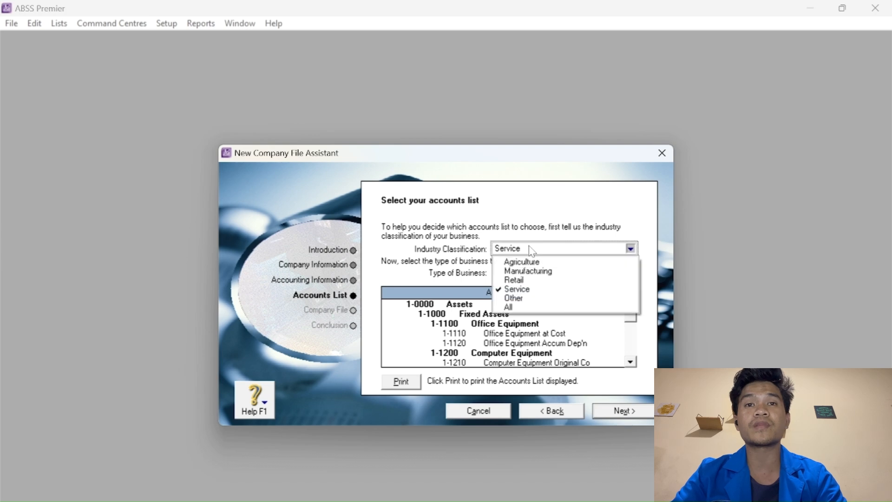
{"action": "left_click", "coordinate": [527, 280]}
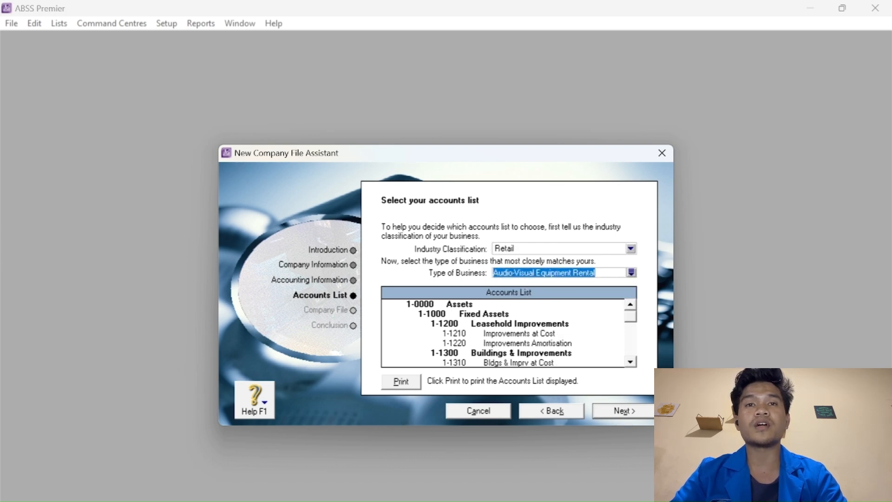
{"action": "left_click", "coordinate": [631, 274]}
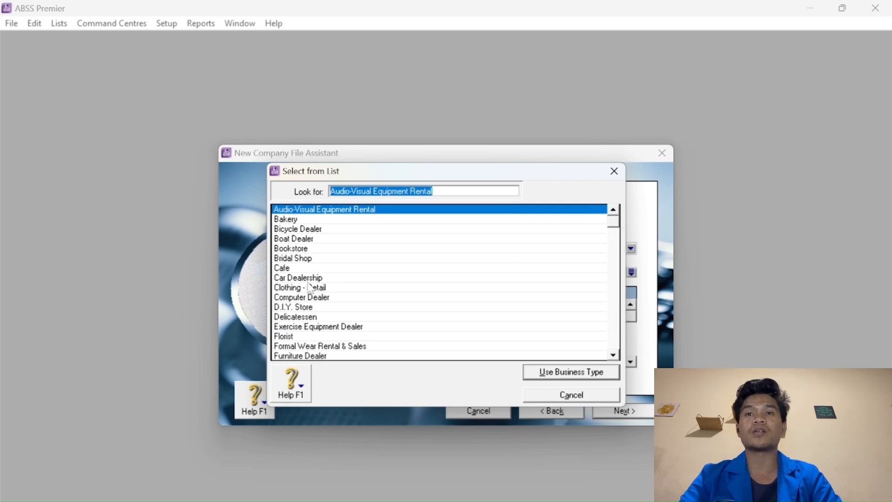
{"action": "left_click", "coordinate": [310, 298]}
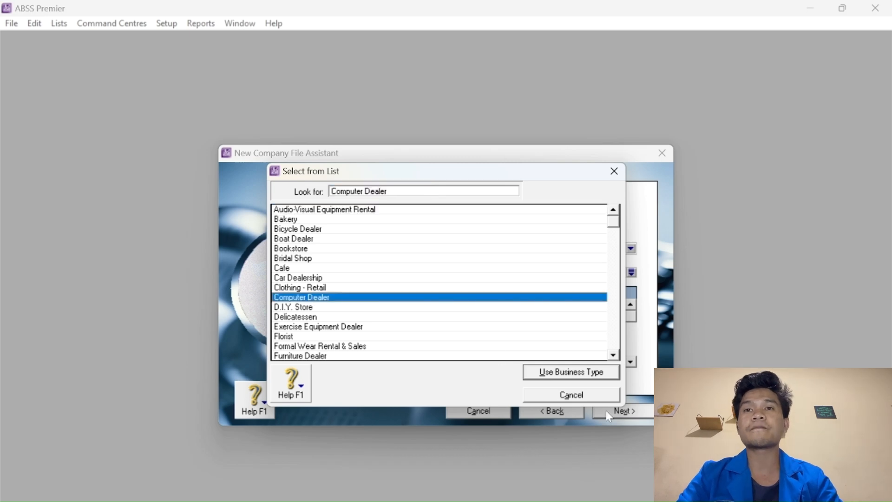
{"action": "left_click", "coordinate": [595, 373]}
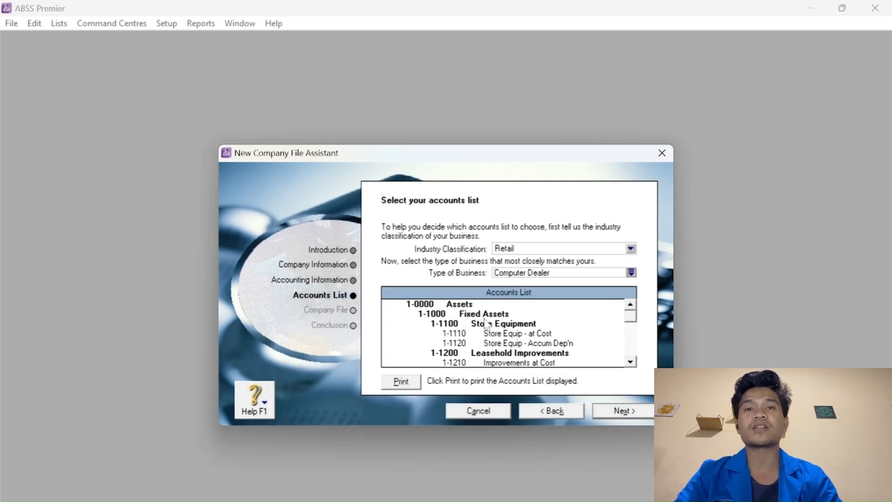
{"action": "left_click", "coordinate": [620, 411]}
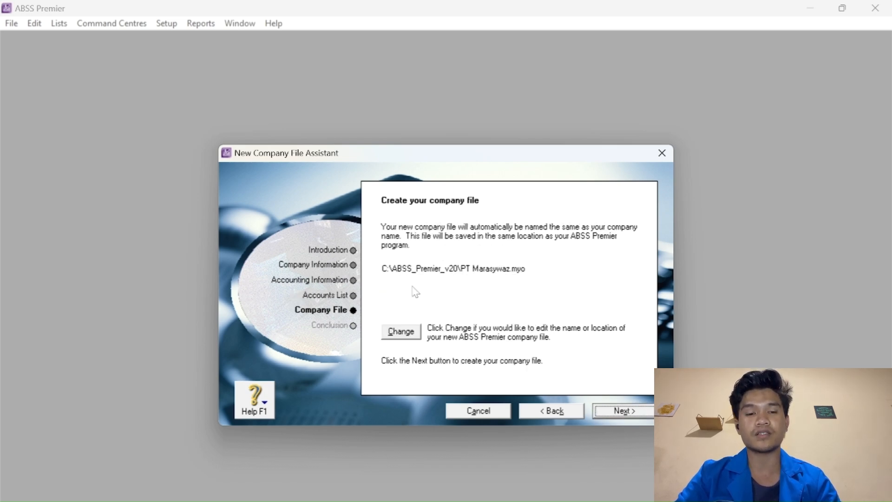
Create the company file PT Marasywaz.myo in ABSS_Premier_v20 and enter its Command Centre.
{"action": "left_click", "coordinate": [409, 334]}
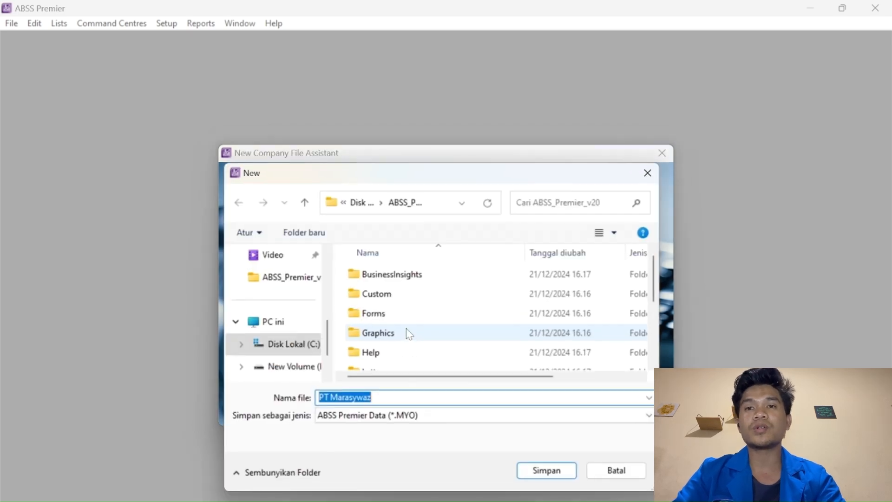
{"action": "left_click", "coordinate": [547, 471]}
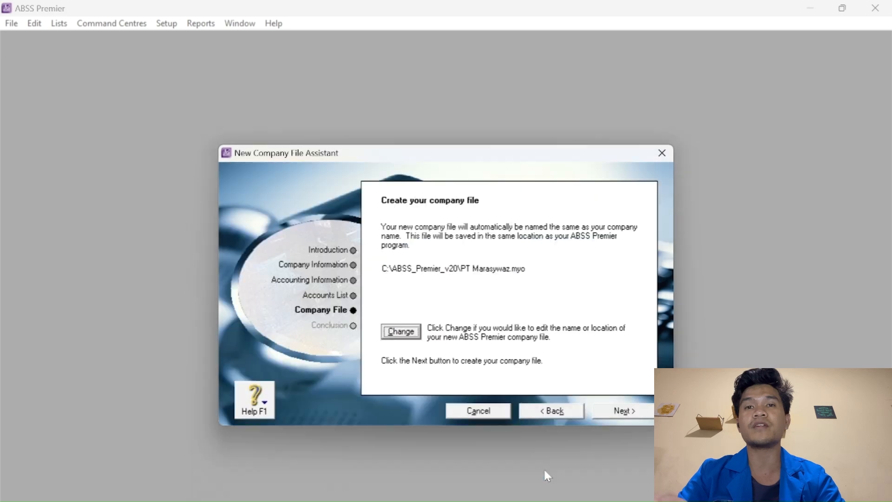
{"action": "left_click", "coordinate": [618, 411]}
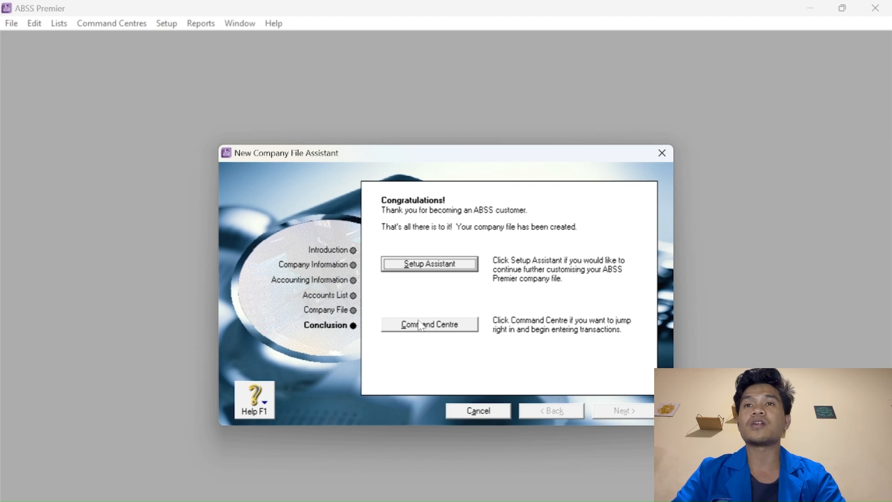
{"action": "left_click", "coordinate": [420, 325]}
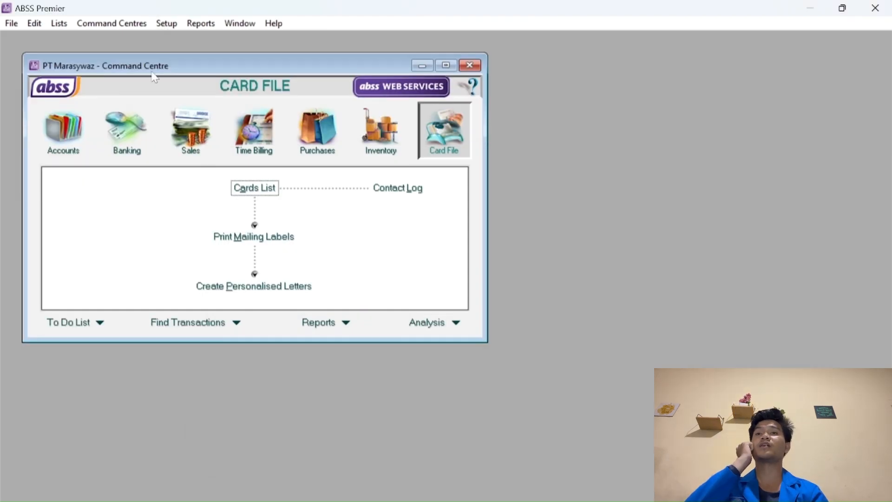
Enable the I Deal in Multiple Currencies preference and confirm the file preparation.
{"action": "left_click", "coordinate": [166, 27]}
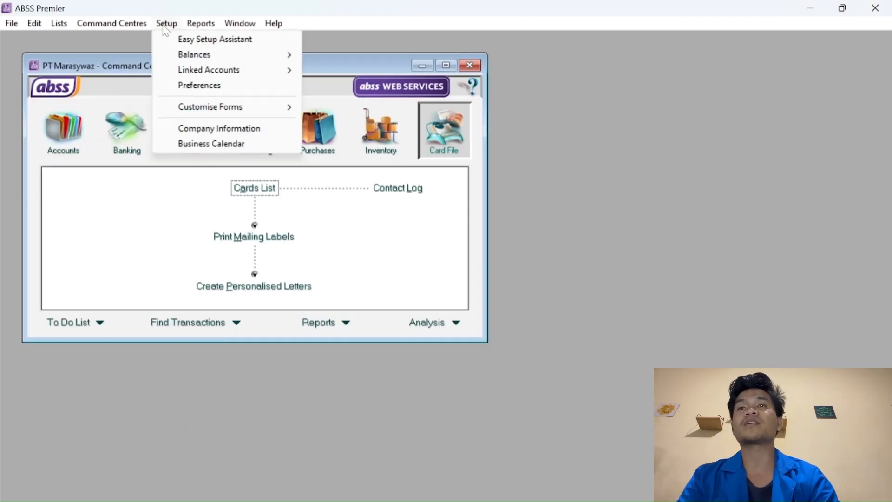
{"action": "left_click", "coordinate": [194, 88]}
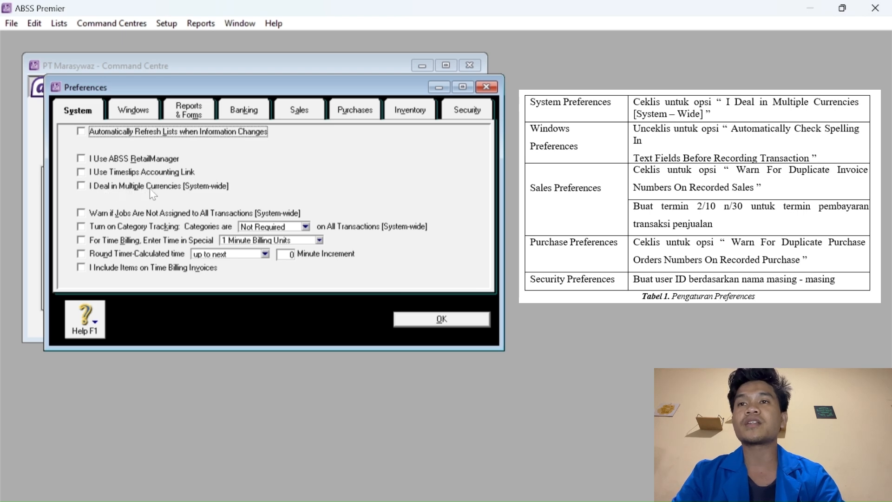
{"action": "left_click", "coordinate": [81, 185]}
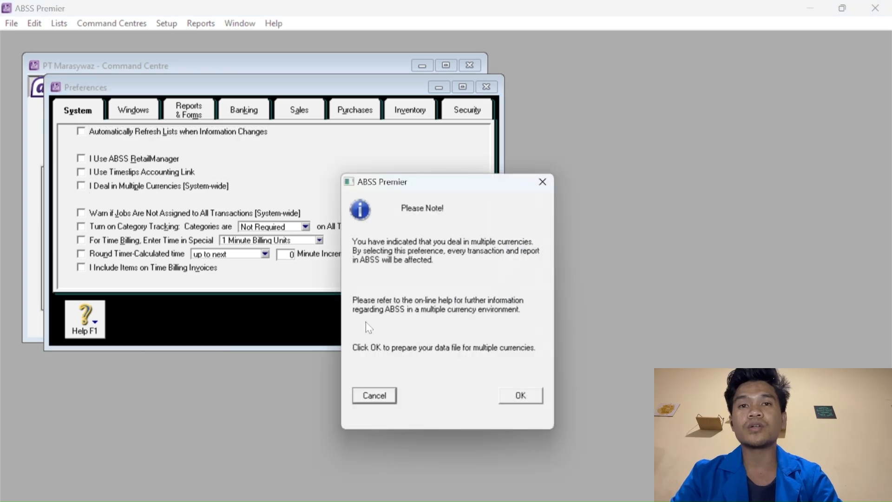
{"action": "left_click", "coordinate": [525, 400]}
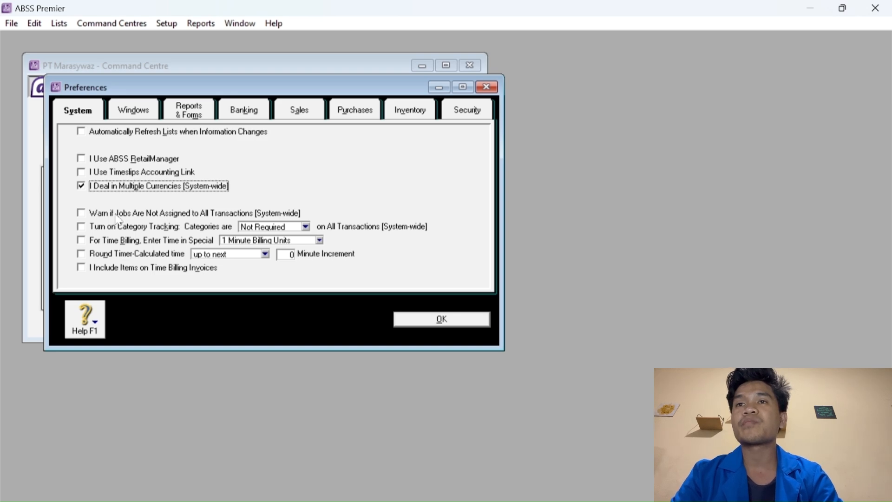
Turn off automatic spell checking and warn about duplicate sales invoice numbers.
{"action": "left_click", "coordinate": [145, 115]}
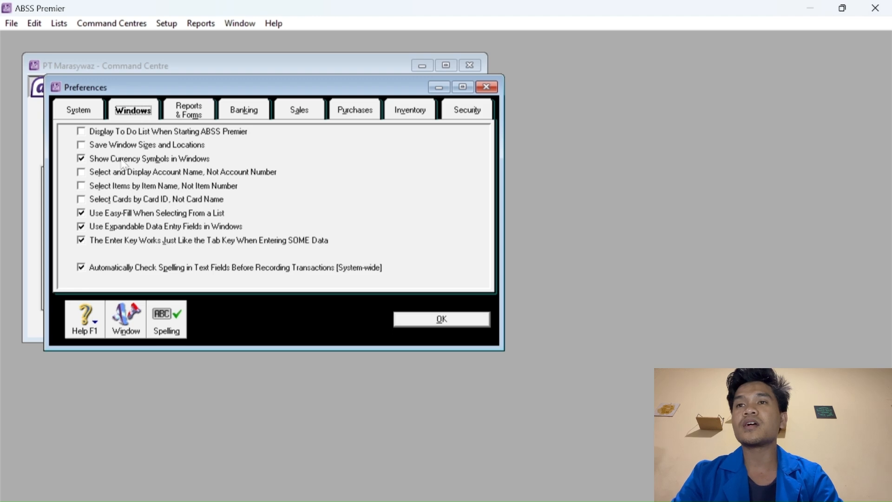
{"action": "left_click", "coordinate": [80, 266]}
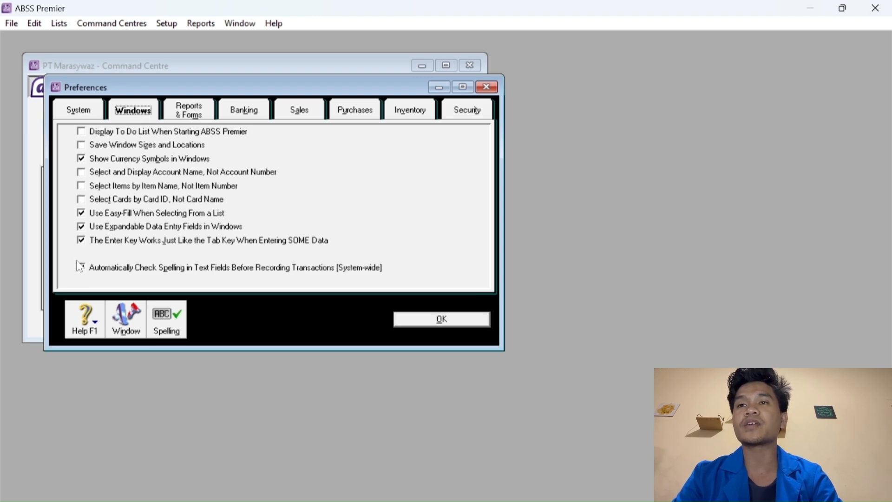
{"action": "left_click", "coordinate": [81, 268]}
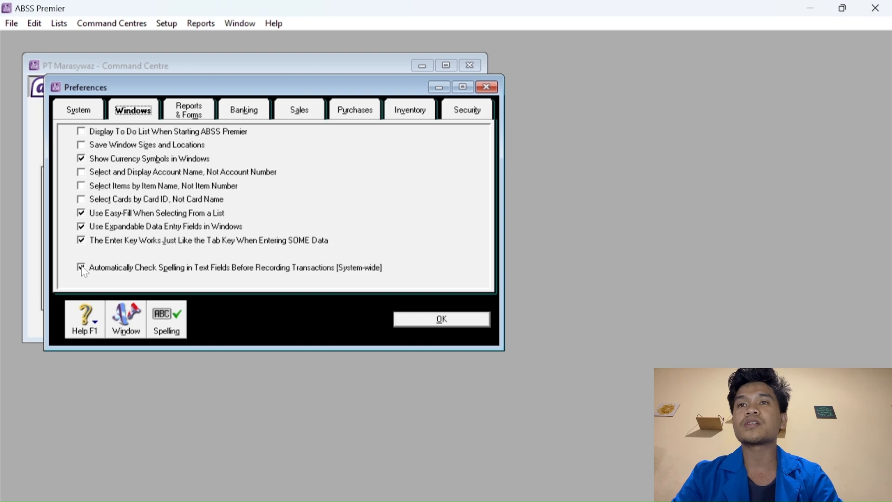
{"action": "left_click", "coordinate": [81, 267]}
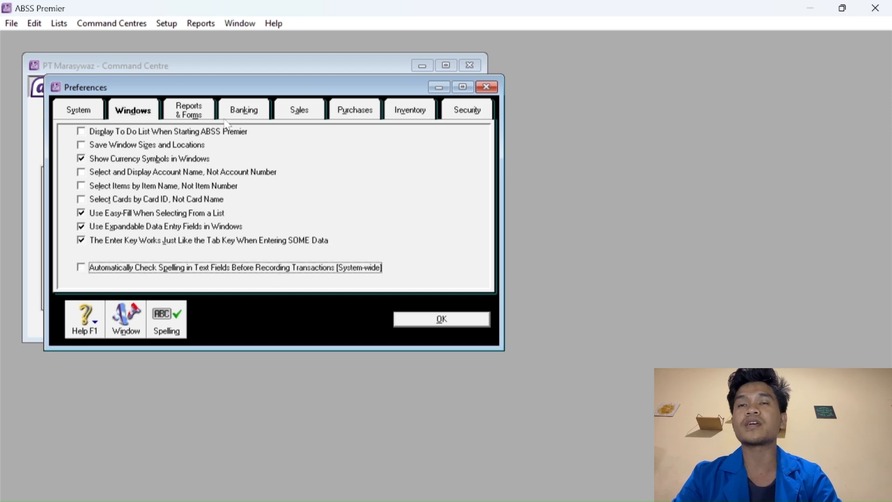
{"action": "left_click", "coordinate": [298, 113]}
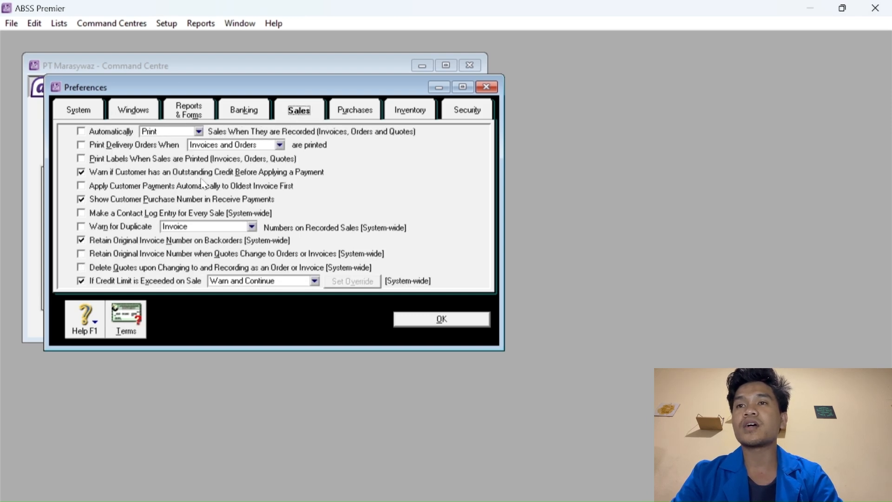
{"action": "left_click", "coordinate": [82, 227]}
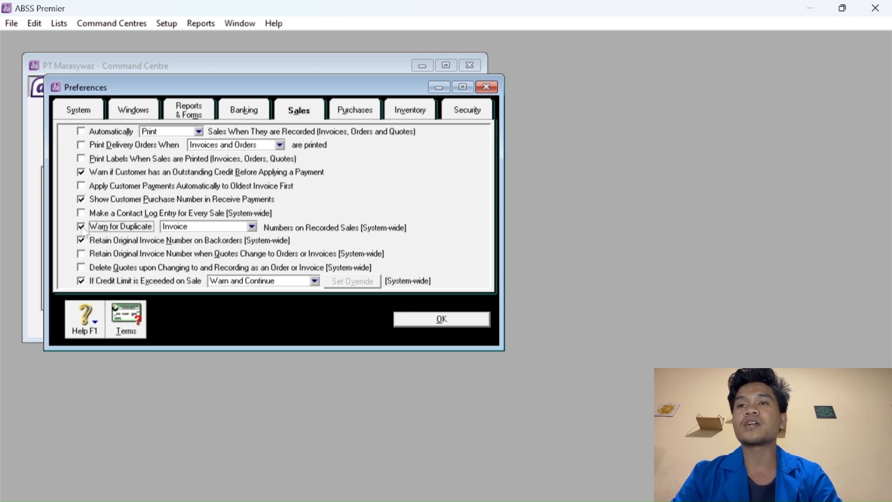
Set customer terms: 2% discount within 10 days, balance due in 30 days.
{"action": "left_click", "coordinate": [136, 320]}
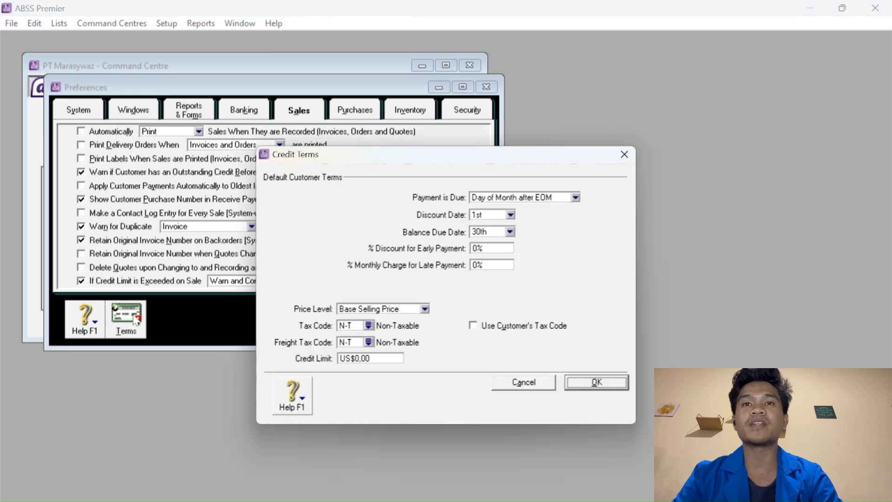
{"action": "left_click", "coordinate": [552, 200]}
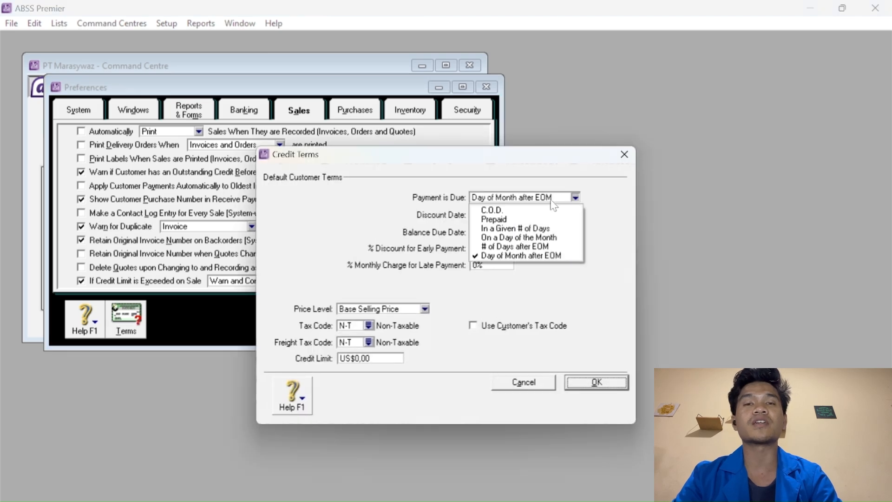
{"action": "left_click", "coordinate": [531, 228]}
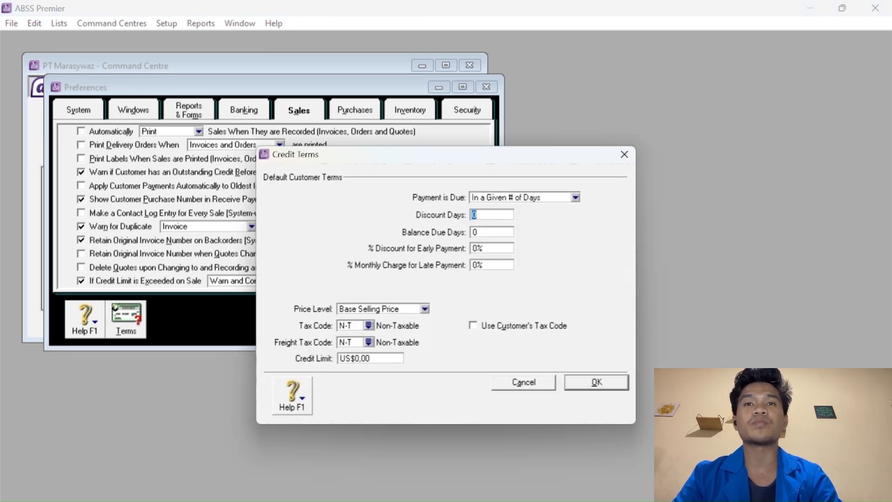
{"action": "type", "text": "10"}
{"action": "key", "text": "Tab"}
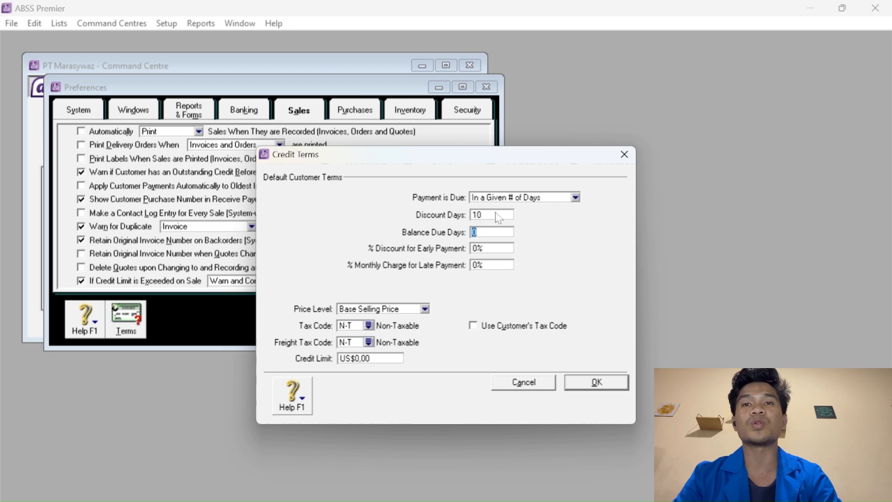
{"action": "type", "text": "30"}
{"action": "key", "text": "Tab"}
{"action": "type", "text": "2"}
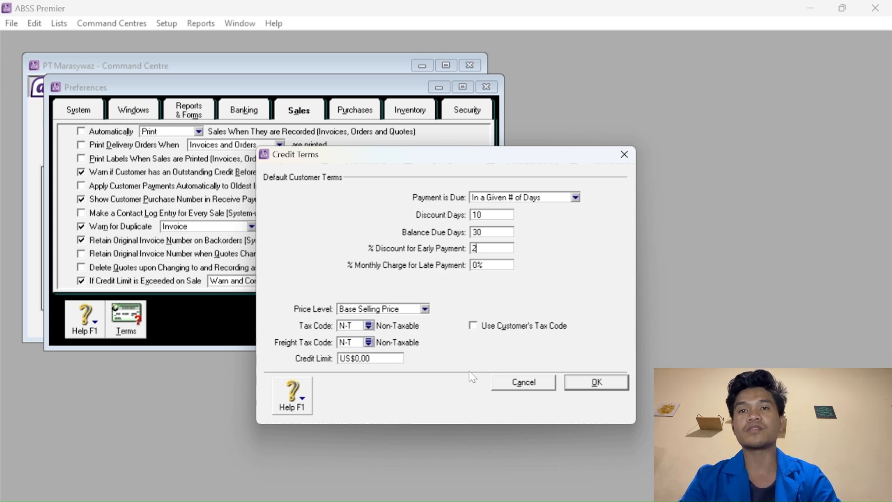
{"action": "left_click", "coordinate": [590, 382]}
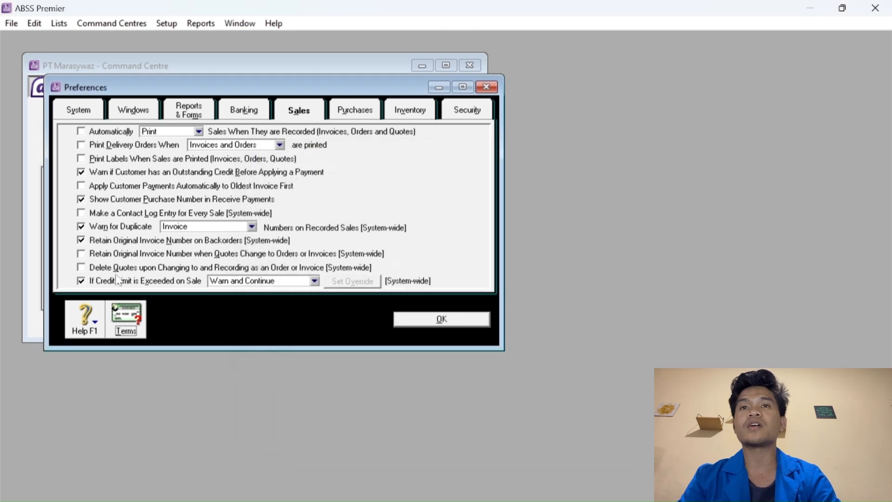
{"action": "left_click", "coordinate": [371, 117]}
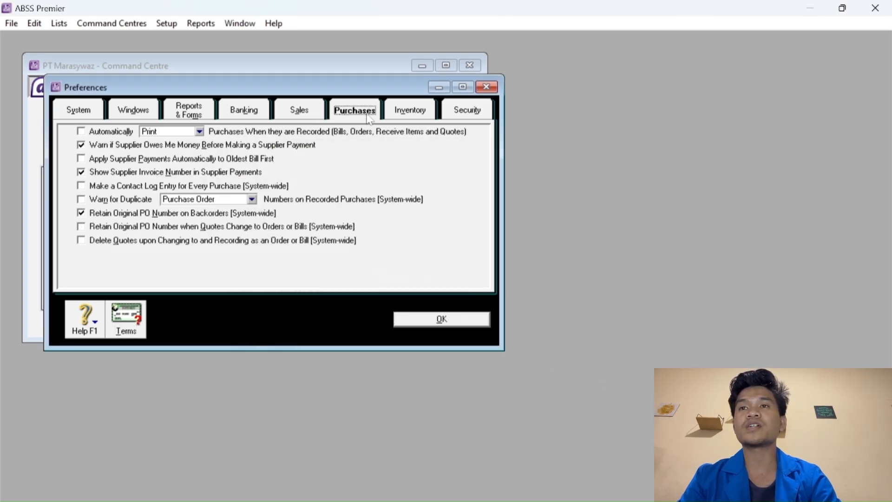
Warn about duplicate purchase order numbers and bring up the User Access settings.
{"action": "left_click", "coordinate": [81, 200]}
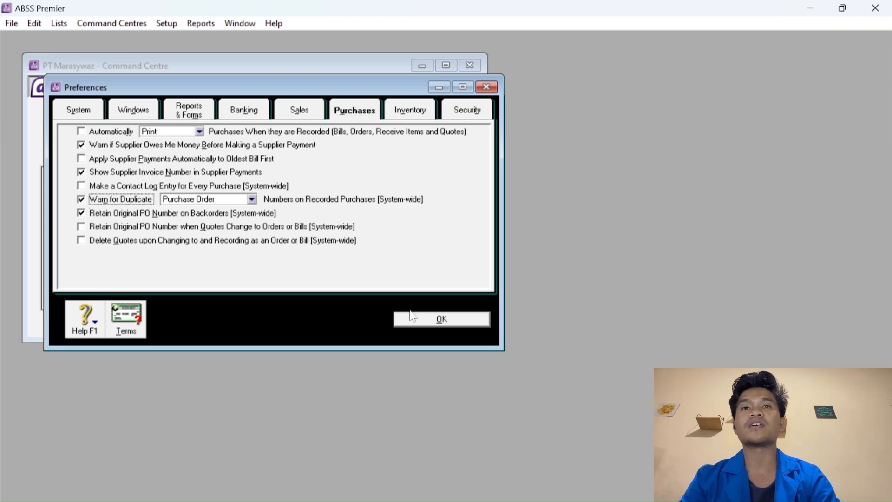
{"action": "left_click", "coordinate": [468, 111]}
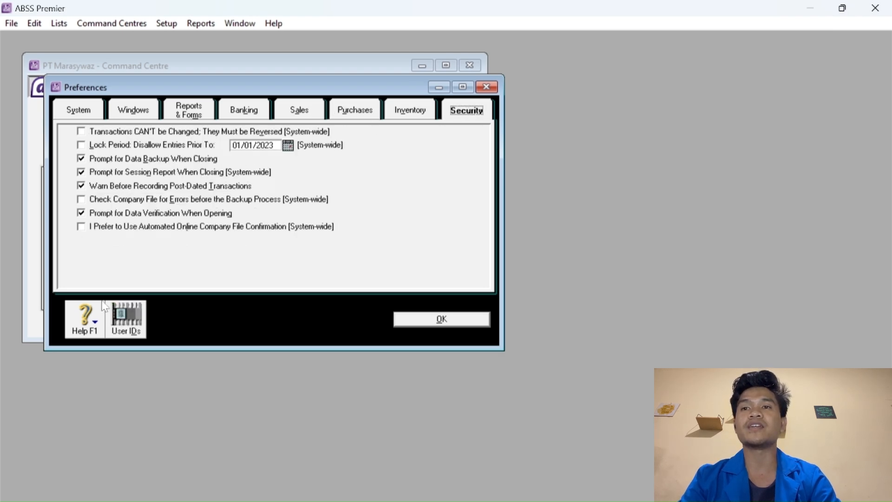
{"action": "left_click", "coordinate": [128, 316]}
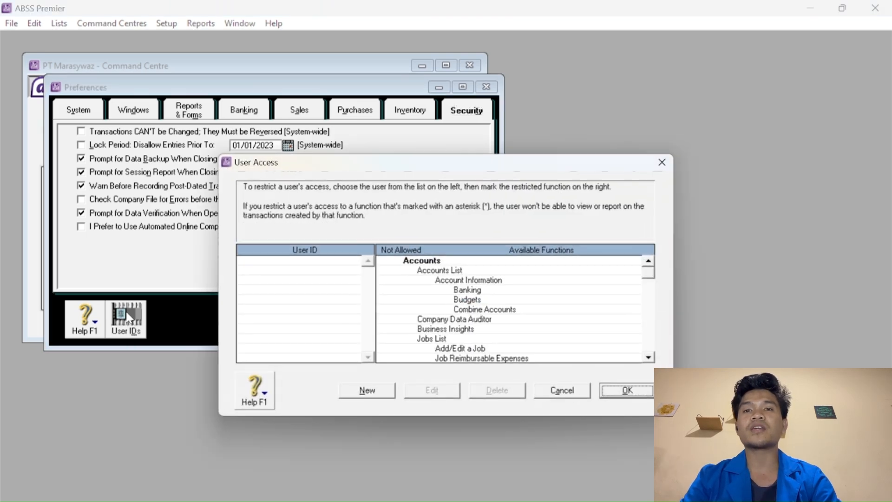
Add a new user ID with a password, then close User Access and Preferences.
{"action": "left_click", "coordinate": [388, 391]}
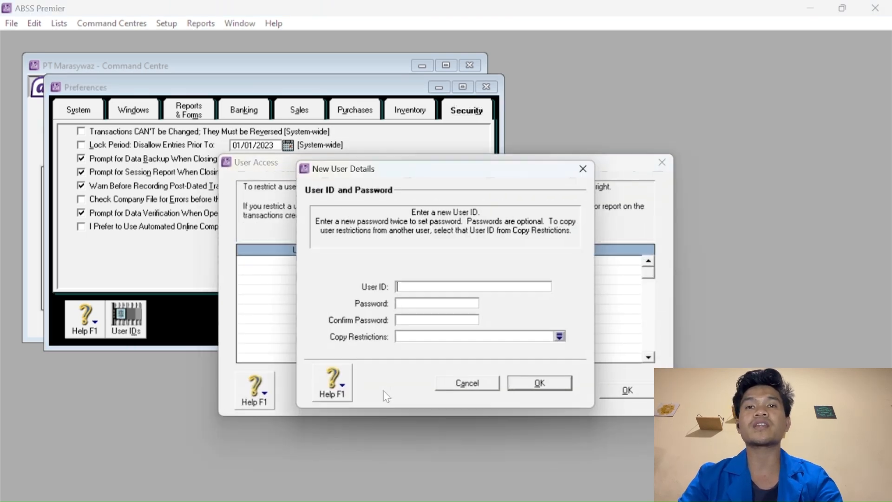
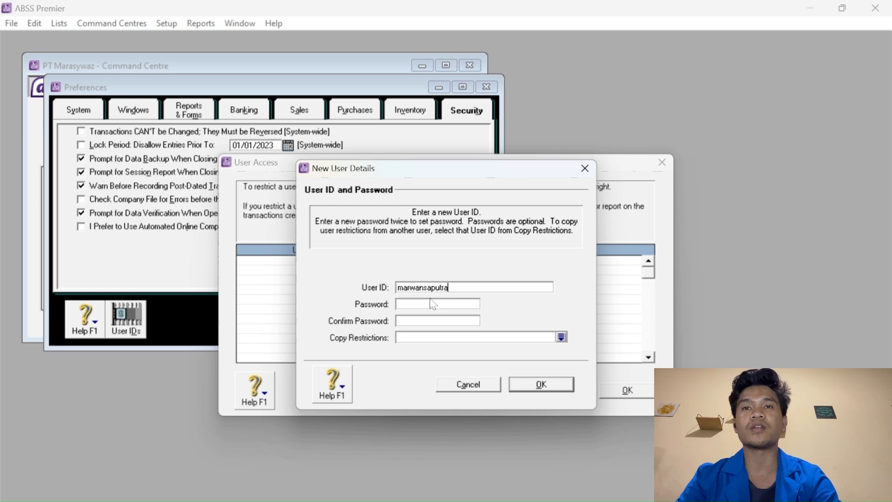
{"action": "left_click", "coordinate": [423, 304]}
{"action": "type", "text": "12"}
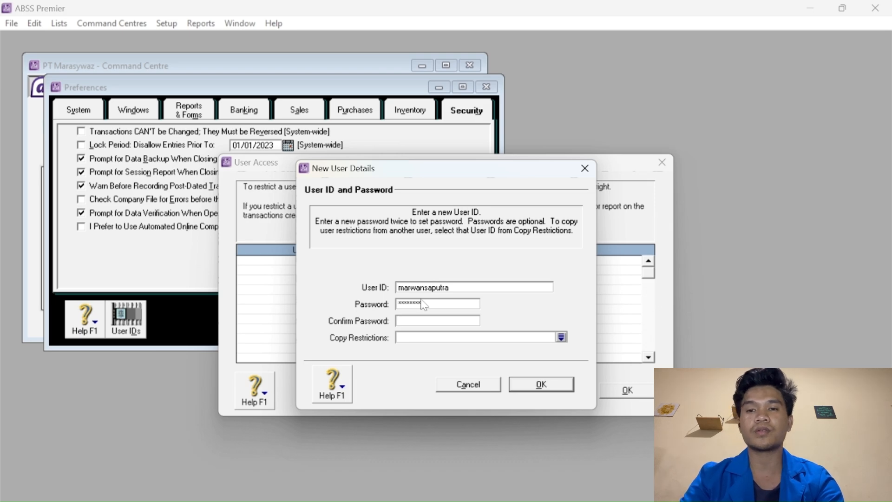
{"action": "type", "text": "4567"}
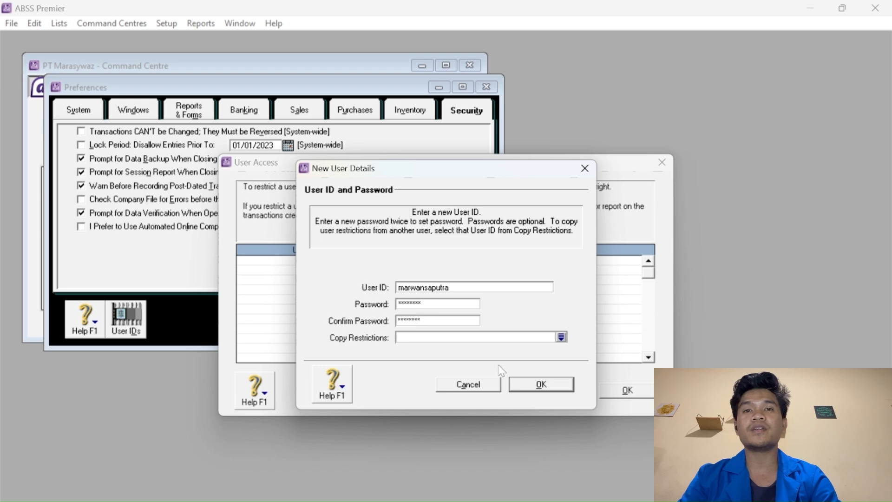
{"action": "left_click", "coordinate": [538, 386]}
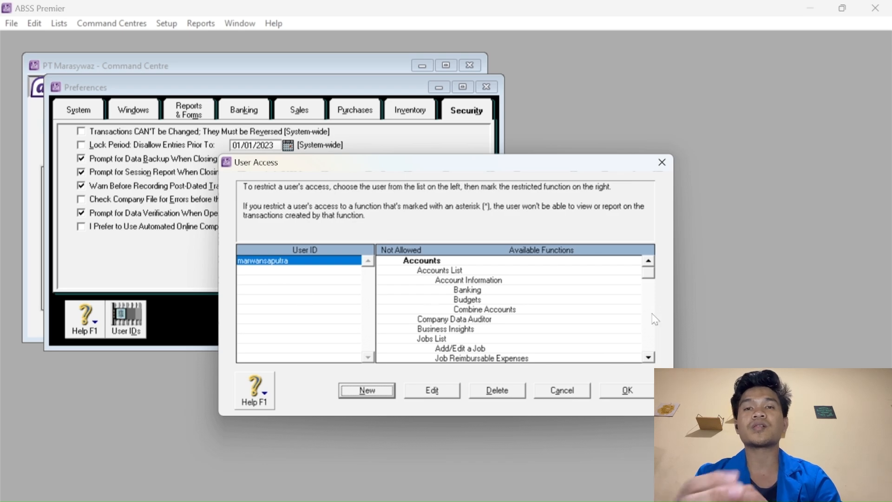
{"action": "left_click", "coordinate": [640, 393]}
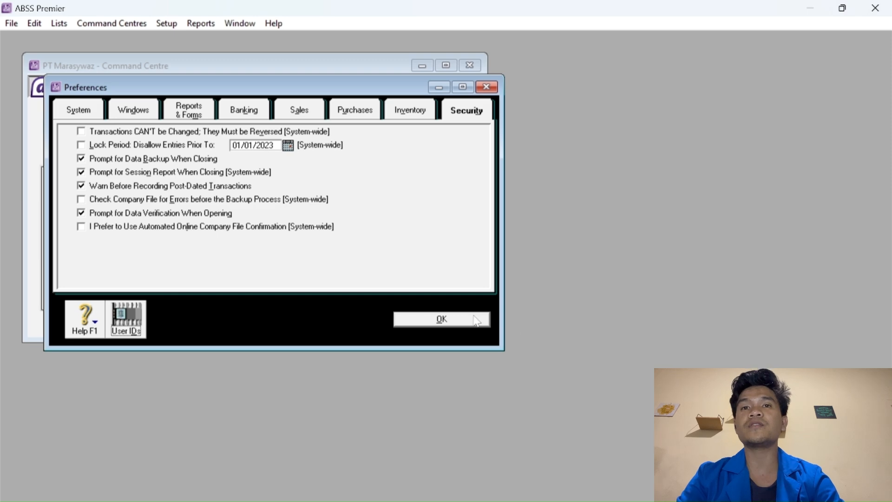
{"action": "left_click", "coordinate": [477, 321]}
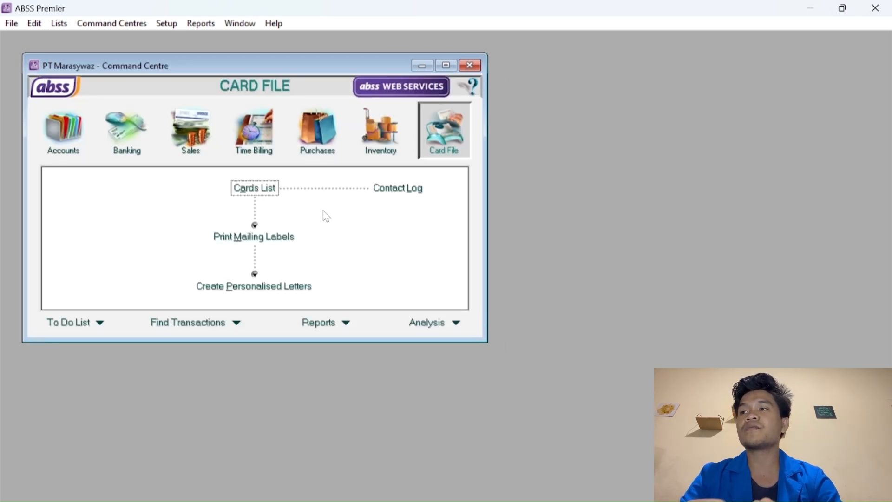
In the Currencies List, delete Australian Dollars, Canadian Dollars, Chinese Yuan and Great Britain Pounds.
{"action": "left_click", "coordinate": [59, 23]}
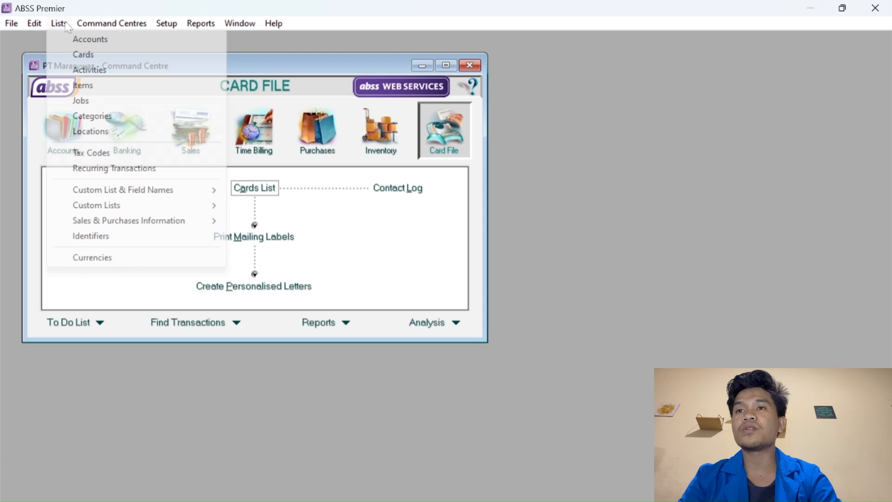
{"action": "left_click", "coordinate": [93, 256]}
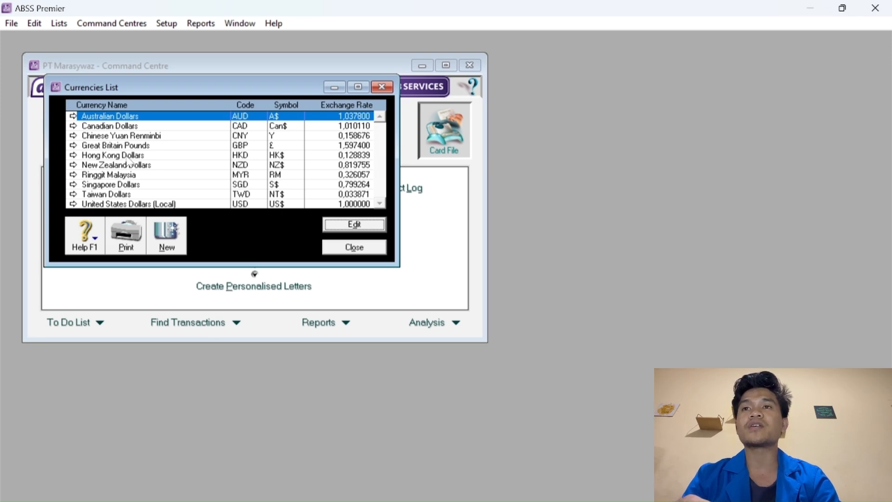
{"action": "right_click", "coordinate": [110, 117]}
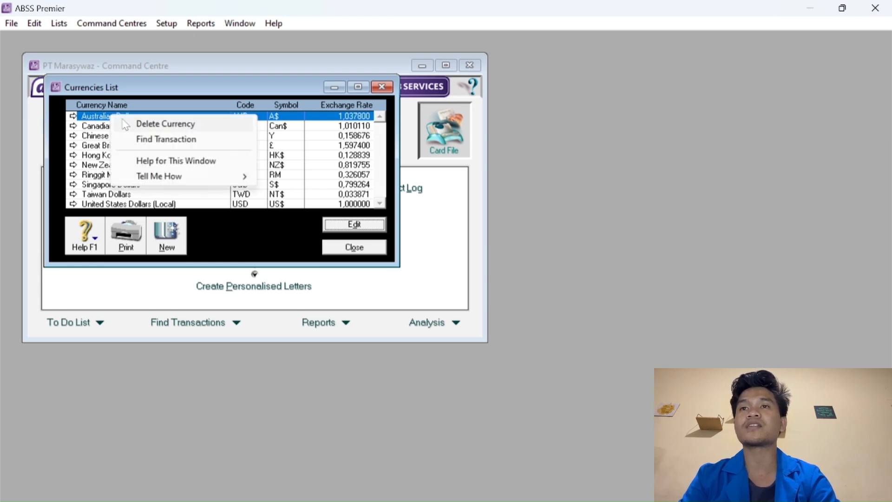
{"action": "left_click", "coordinate": [166, 123]}
{"action": "right_click", "coordinate": [125, 117]}
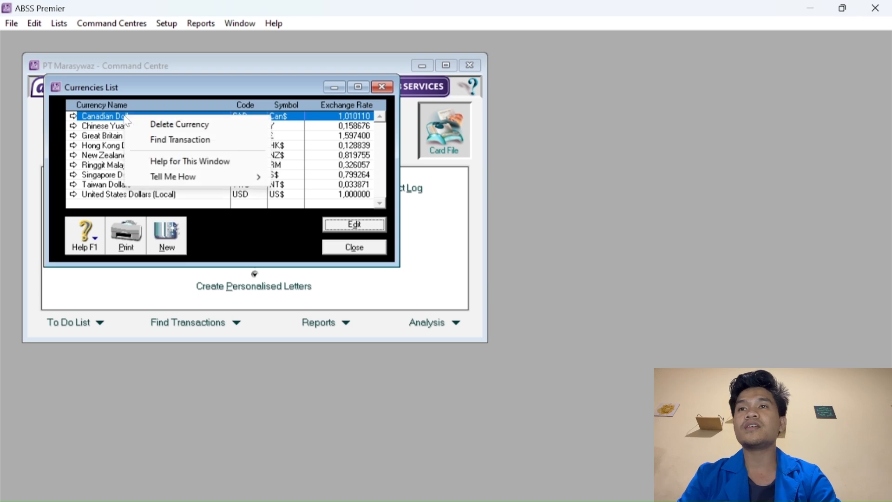
{"action": "left_click", "coordinate": [144, 125]}
{"action": "right_click", "coordinate": [129, 114]}
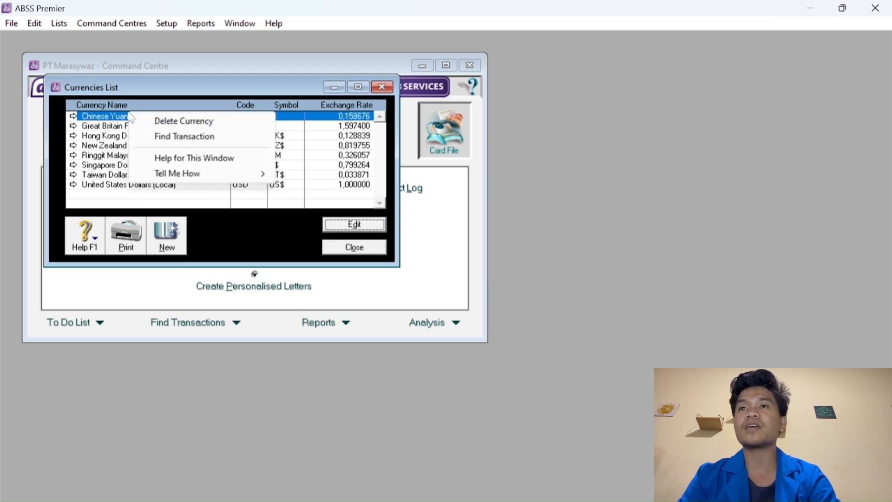
{"action": "left_click", "coordinate": [148, 123]}
{"action": "right_click", "coordinate": [138, 116]}
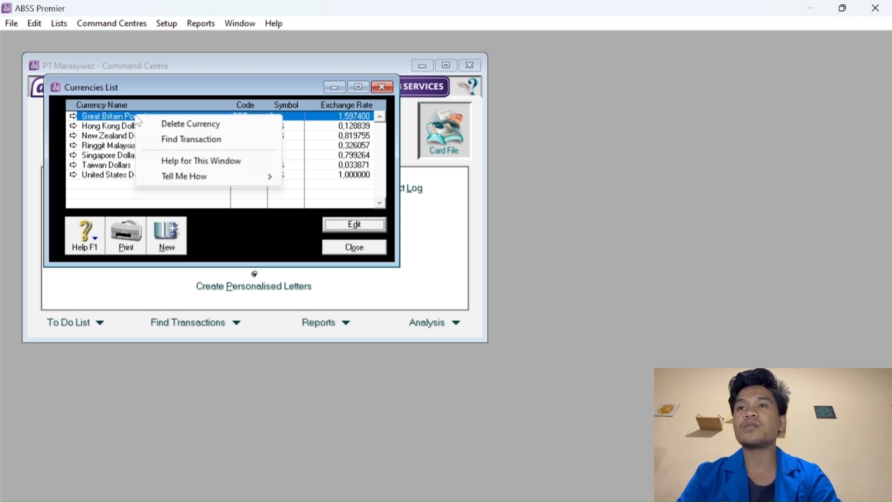
{"action": "left_click", "coordinate": [148, 122]}
Delete Hong Kong Dollars, New Zealand Dollars, Ringgit Malaysia and Taiwan Dollars.
{"action": "right_click", "coordinate": [139, 115]}
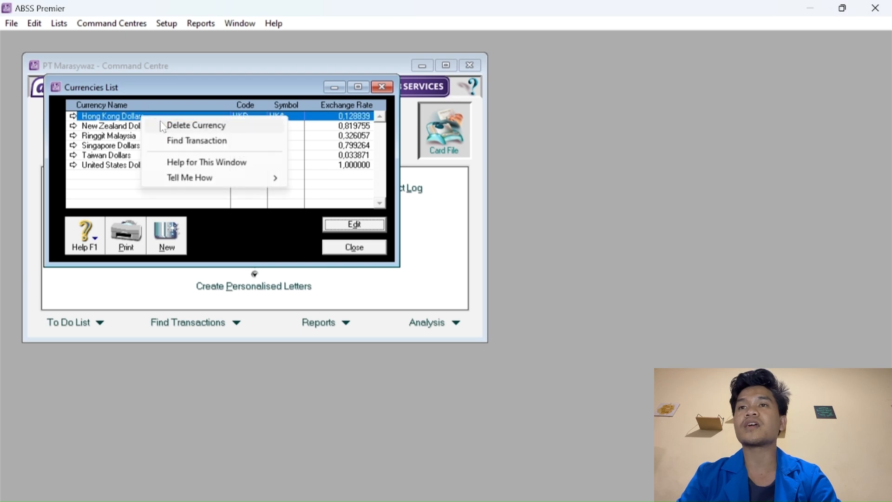
{"action": "left_click", "coordinate": [155, 124]}
{"action": "right_click", "coordinate": [125, 115]}
{"action": "left_click", "coordinate": [148, 123]}
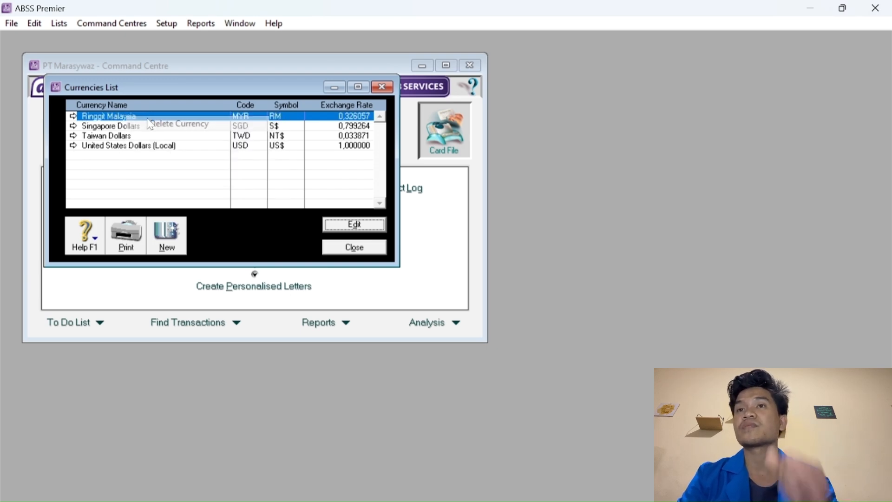
{"action": "right_click", "coordinate": [123, 116]}
{"action": "left_click", "coordinate": [135, 122]}
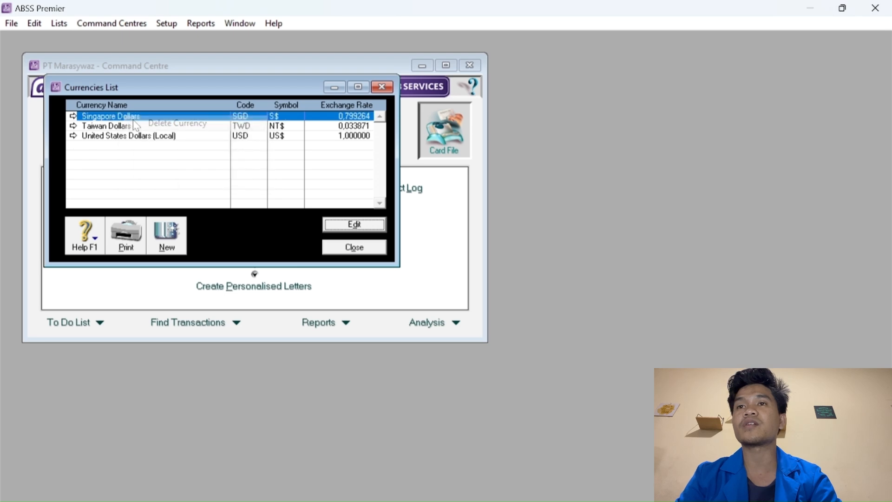
{"action": "left_click", "coordinate": [110, 127]}
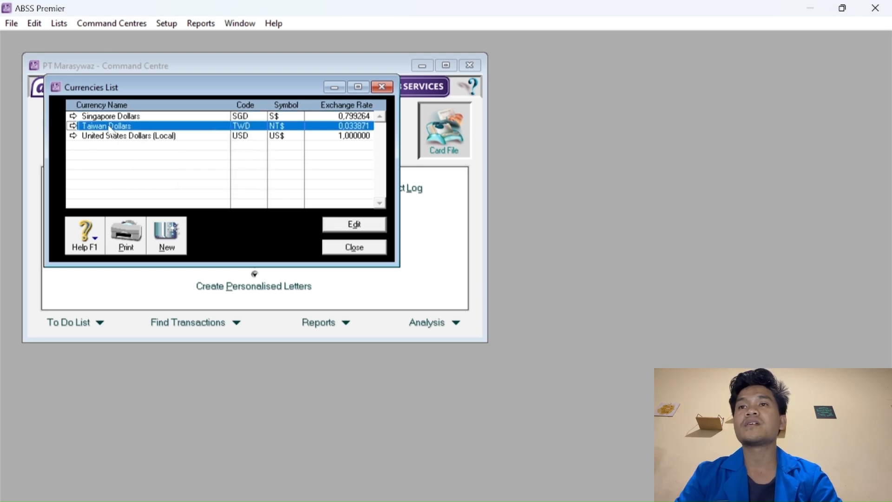
{"action": "right_click", "coordinate": [110, 128]}
{"action": "left_click", "coordinate": [136, 135]}
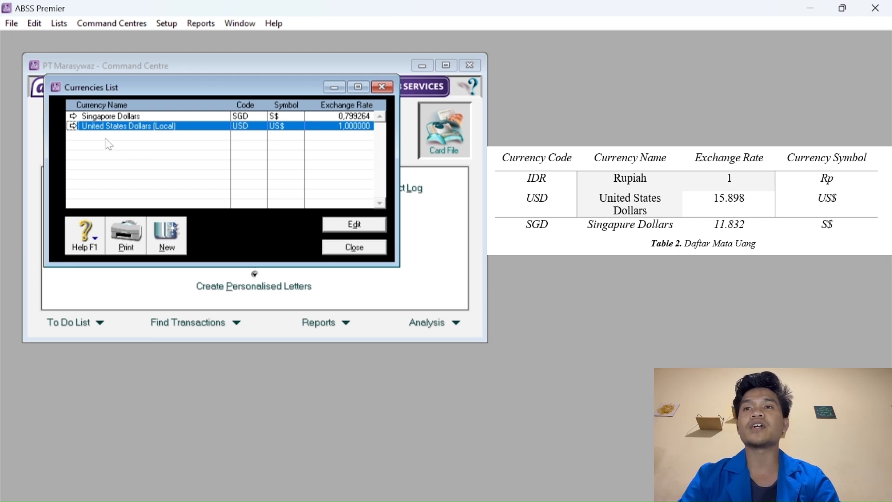
Edit the local United States Dollars currency into Rupiah, code IDR, symbol Rp.
{"action": "double_click", "coordinate": [99, 126]}
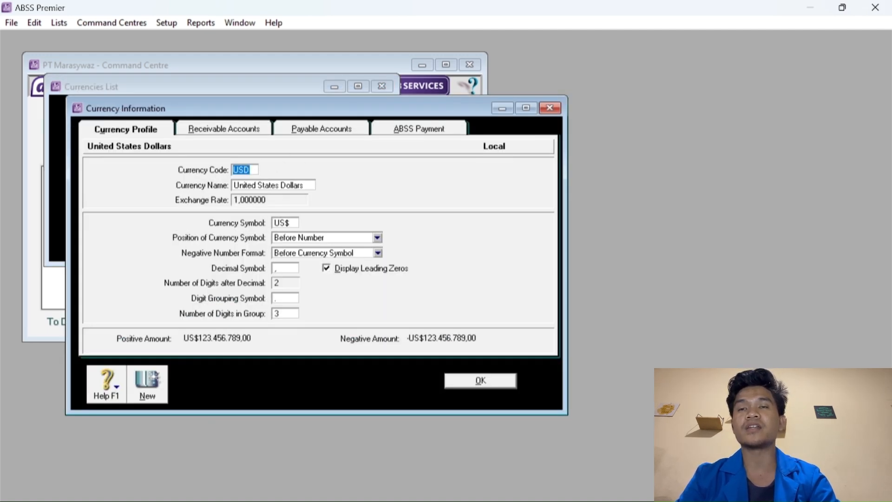
{"action": "type", "text": "IDR"}
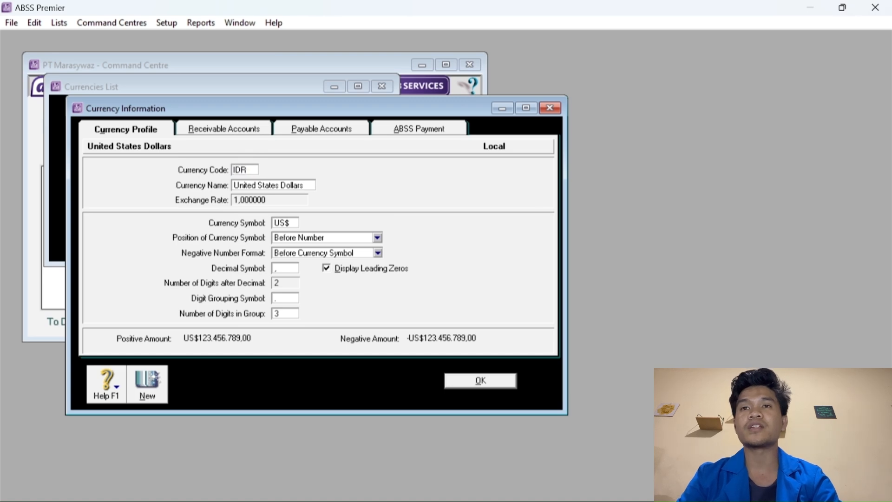
{"action": "key", "text": "Tab"}
{"action": "type", "text": "Rupiah"}
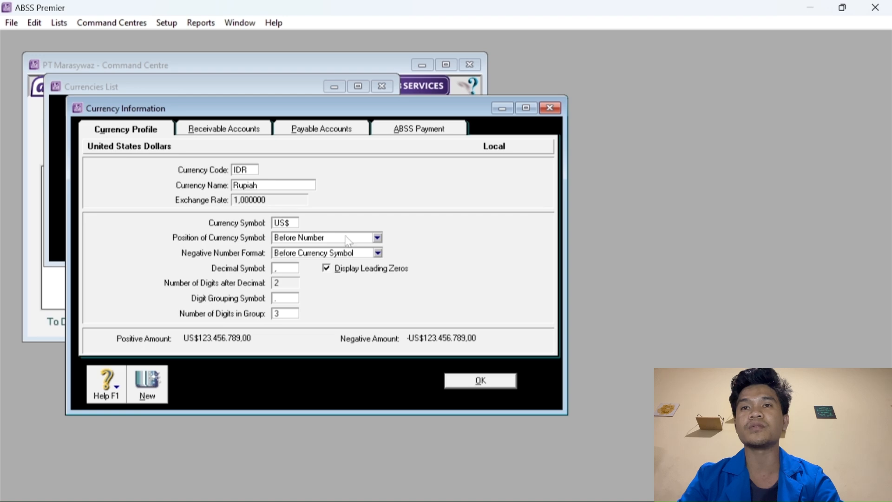
{"action": "left_click", "coordinate": [291, 225]}
{"action": "type", "text": "Rp"}
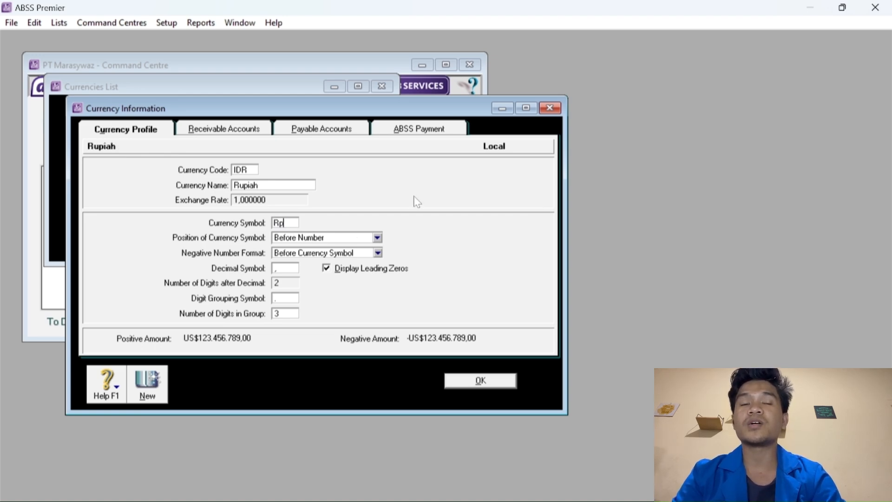
{"action": "left_click", "coordinate": [481, 381]}
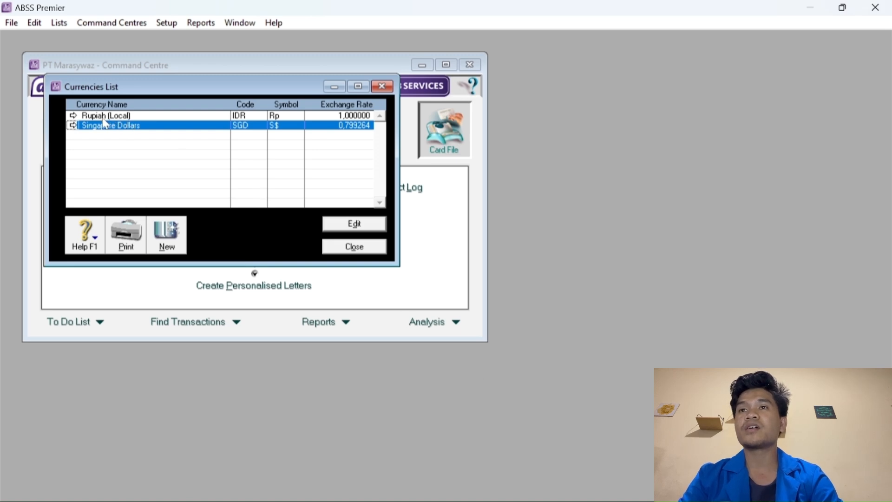
Add United States Dollars (USD) at exchange rate 15.898 with symbol US$.
{"action": "left_click", "coordinate": [168, 232]}
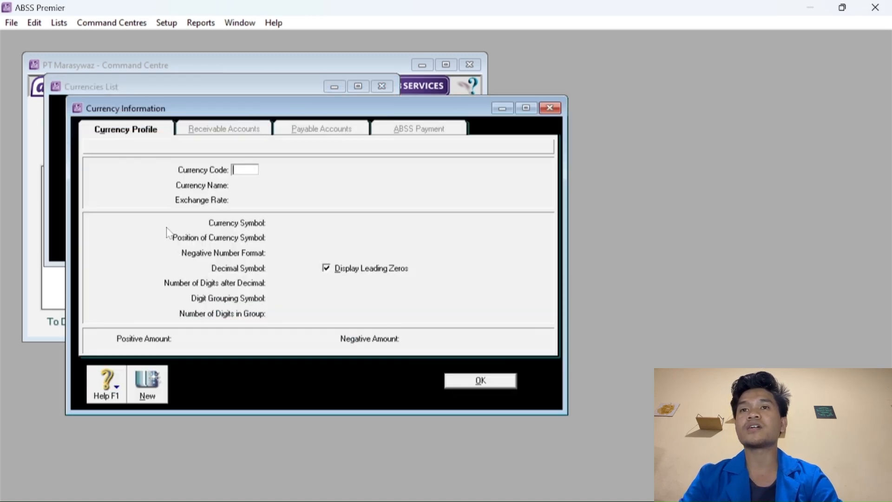
{"action": "type", "text": "USD"}
{"action": "key", "text": "Tab"}
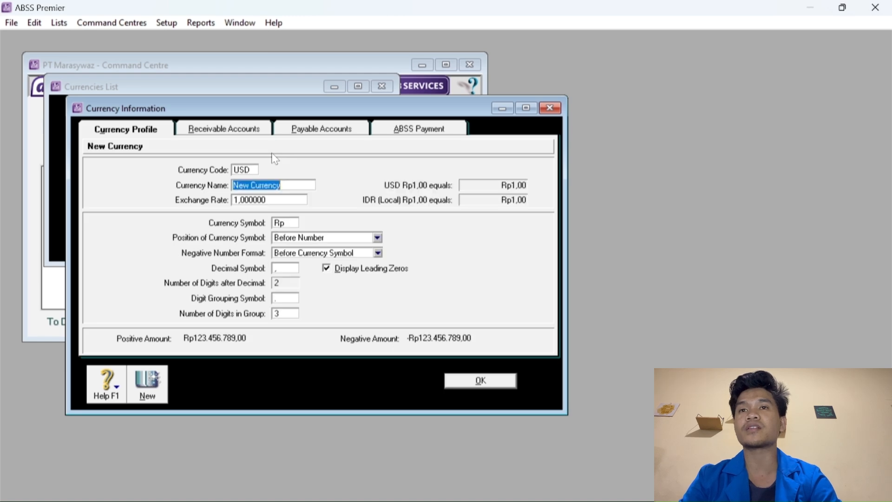
{"action": "type", "text": "United "}
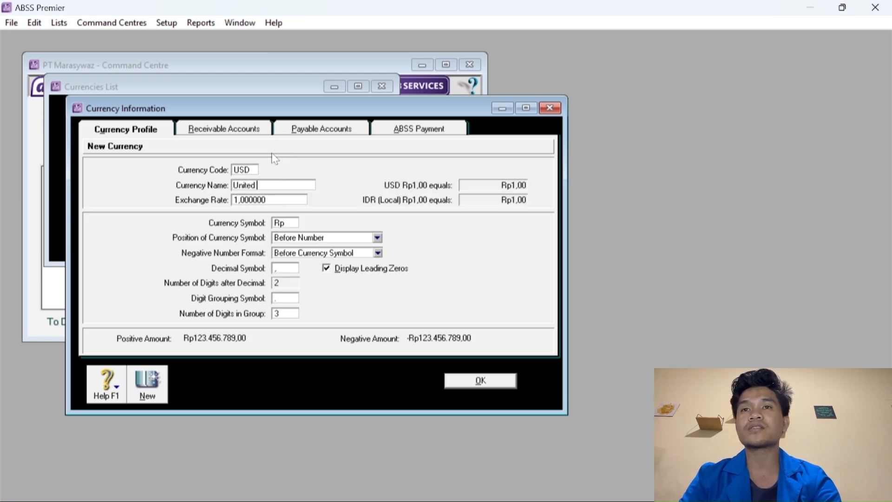
{"action": "type", "text": "States"}
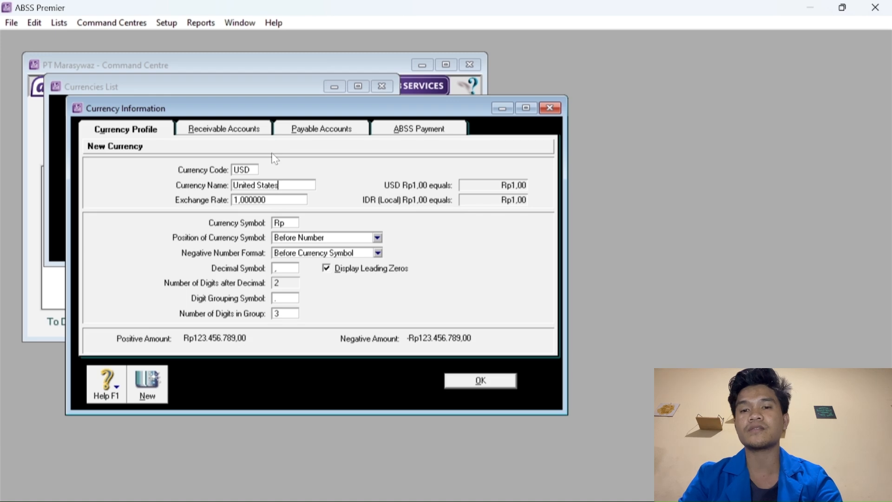
{"action": "type", "text": " Dollars"}
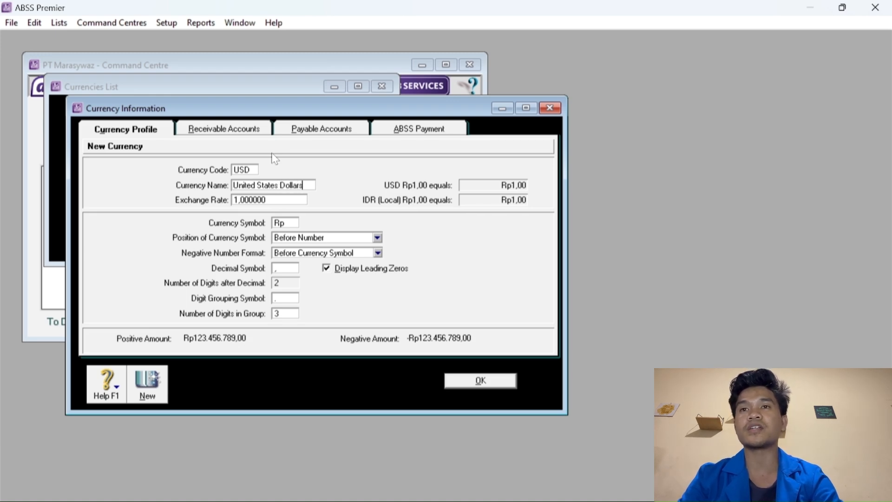
{"action": "key", "text": "Tab"}
{"action": "type", "text": "15"}
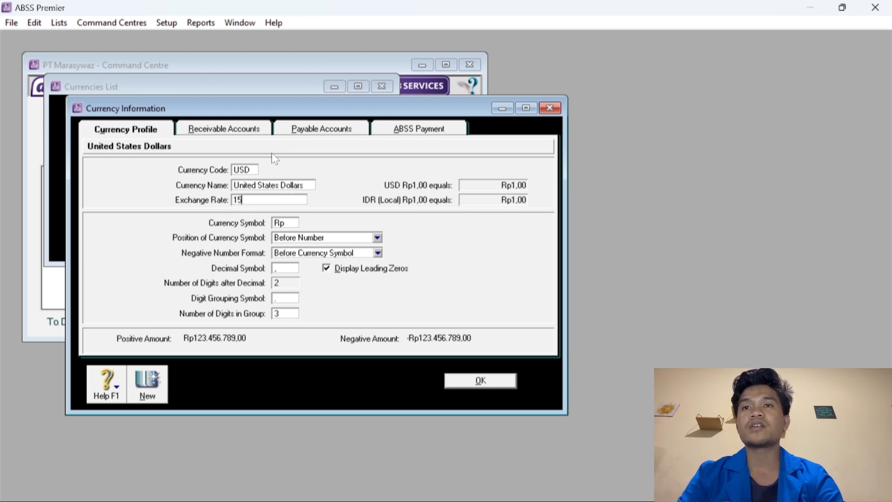
{"action": "type", "text": ".898"}
{"action": "key", "text": "Tab"}
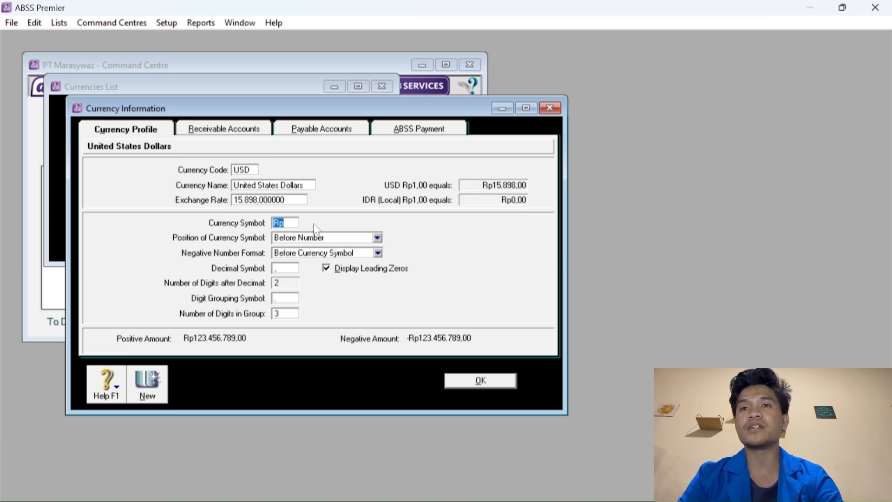
{"action": "type", "text": "USD"}
{"action": "key", "text": "BackSpace"}
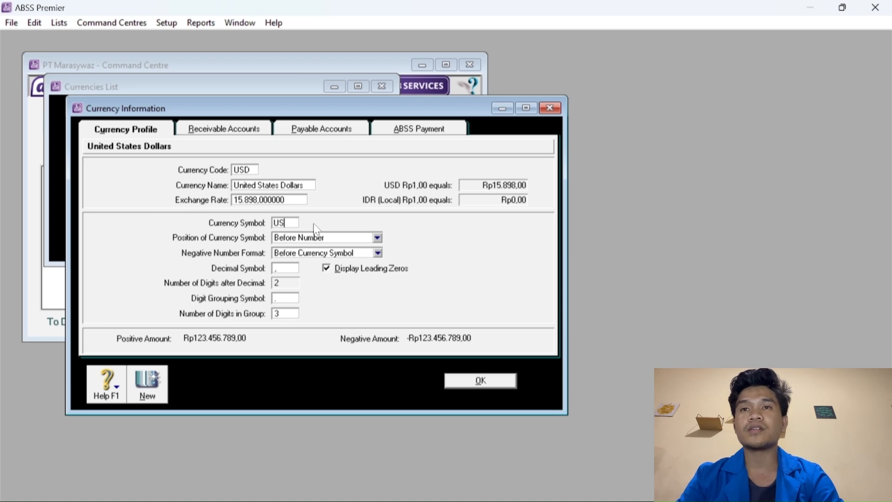
{"action": "left_click", "coordinate": [467, 384]}
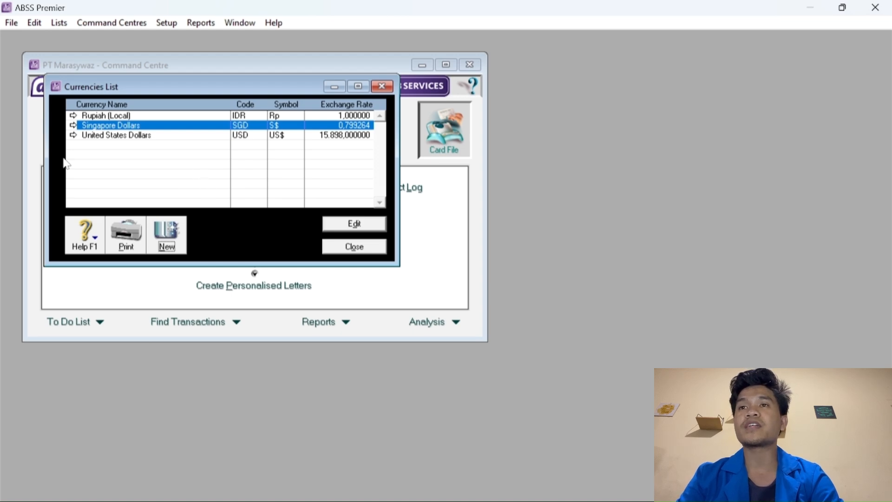
Change the Singapore Dollars exchange rate to 11.832, leaving the S$ symbol unchanged.
{"action": "left_click", "coordinate": [73, 125]}
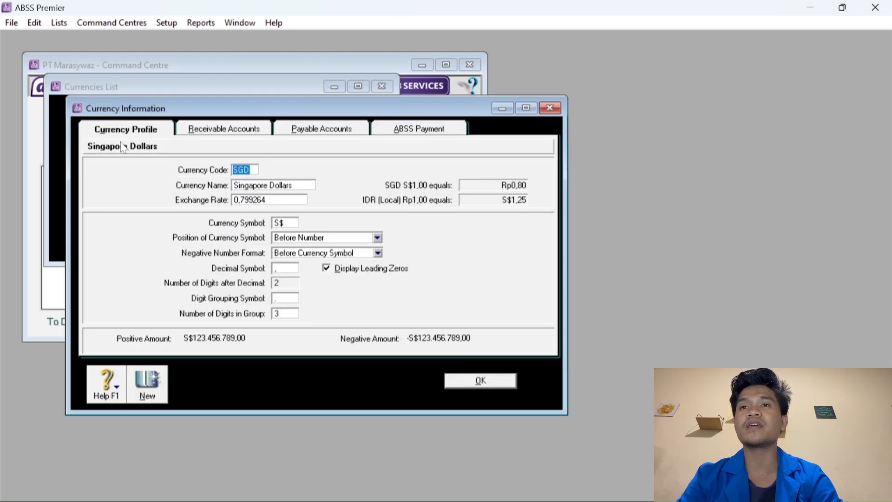
{"action": "left_click", "coordinate": [267, 201]}
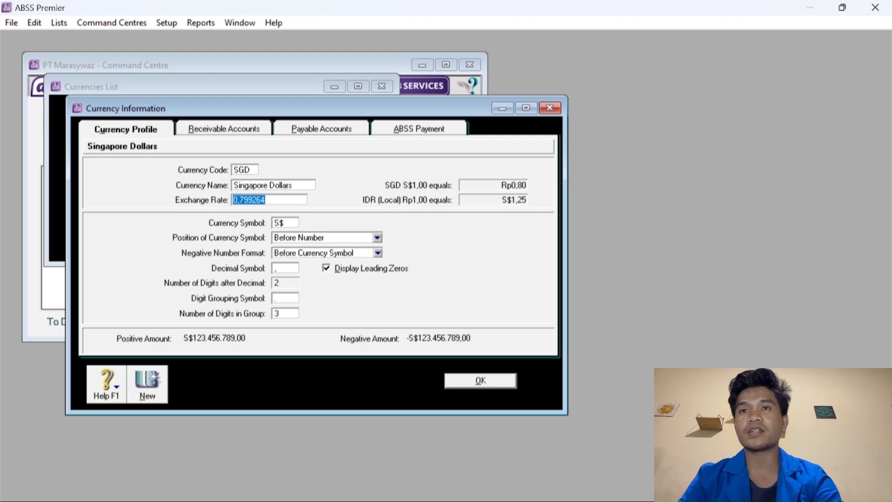
{"action": "type", "text": "11832"}
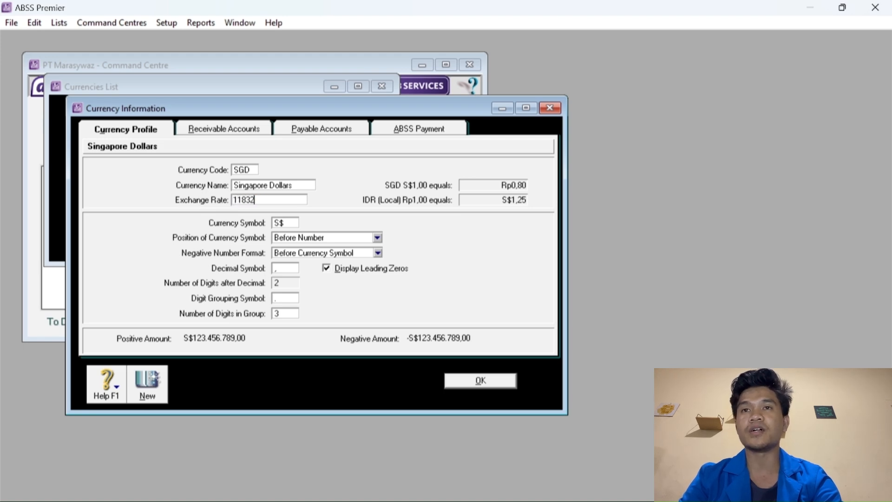
{"action": "key", "text": "Tab"}
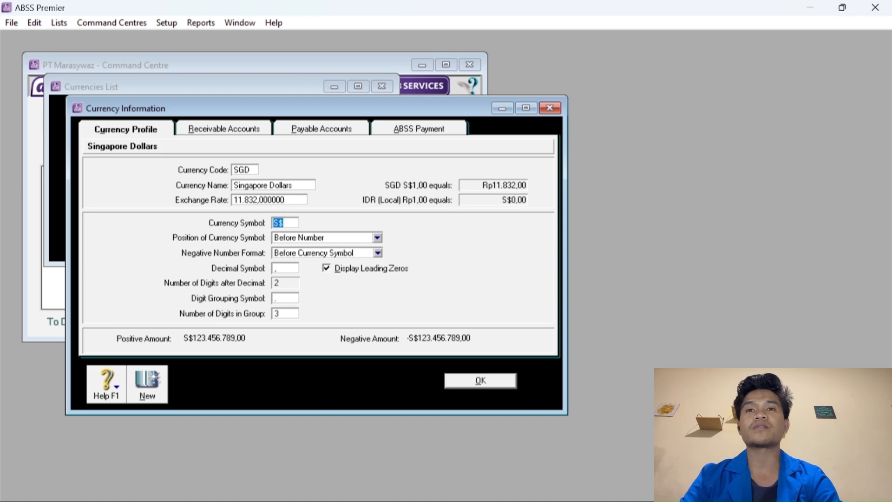
{"action": "left_click", "coordinate": [292, 222]}
{"action": "left_click", "coordinate": [471, 380]}
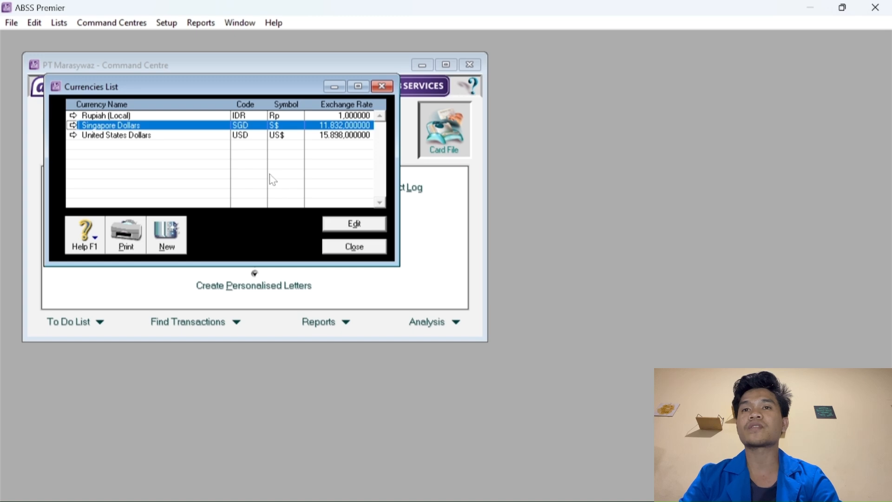
Close the Currencies List and open the Accounts List from the Accounts command centre.
{"action": "left_click", "coordinate": [353, 246]}
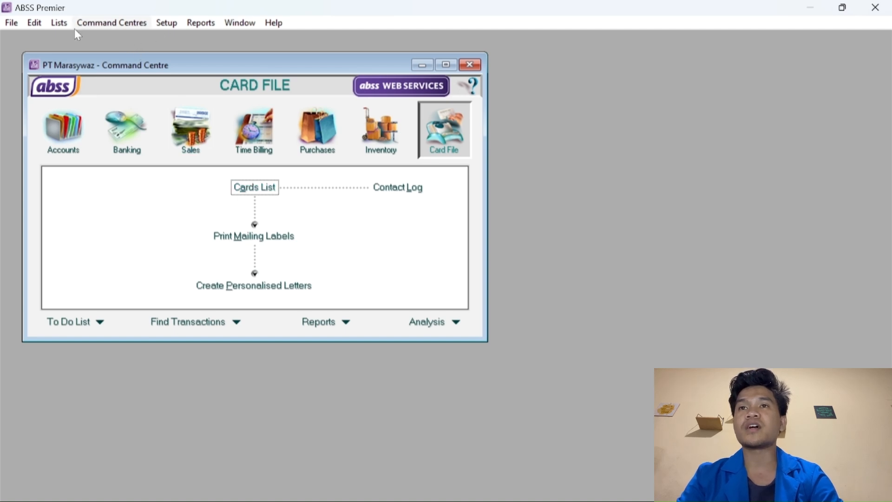
{"action": "left_click", "coordinate": [166, 24]}
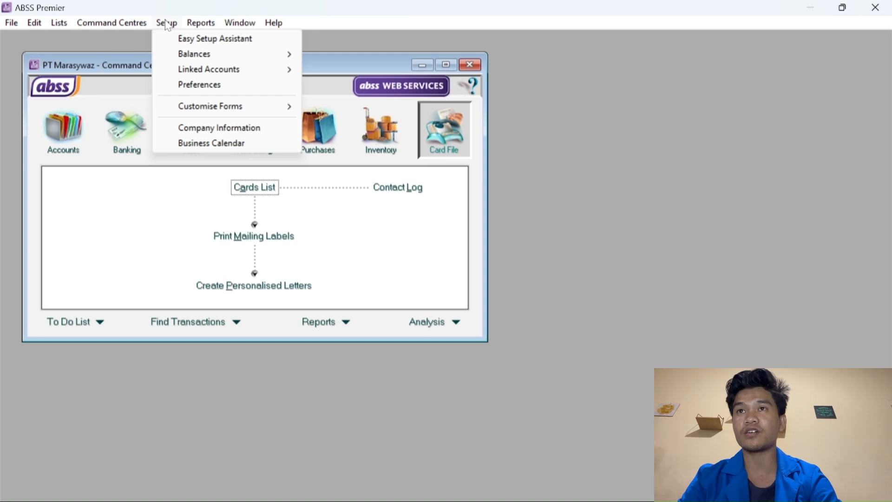
{"action": "left_click", "coordinate": [117, 22]}
{"action": "left_click", "coordinate": [117, 22]}
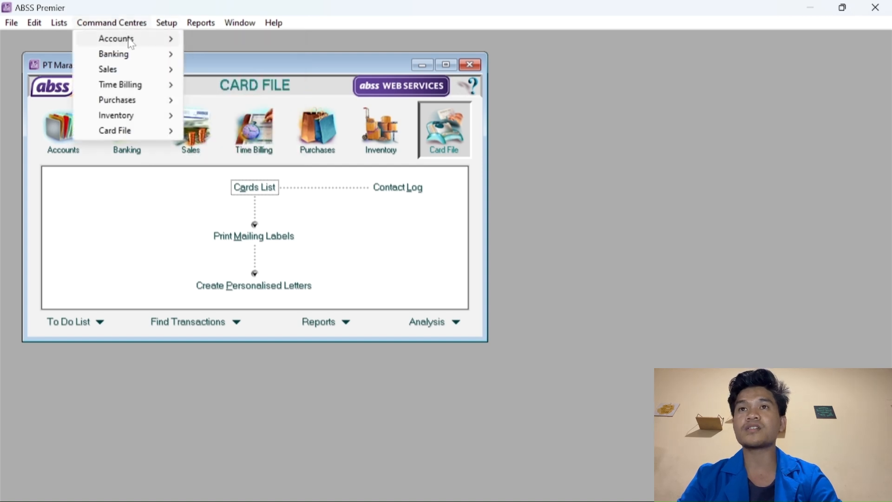
{"action": "mouse_move", "coordinate": [131, 45]}
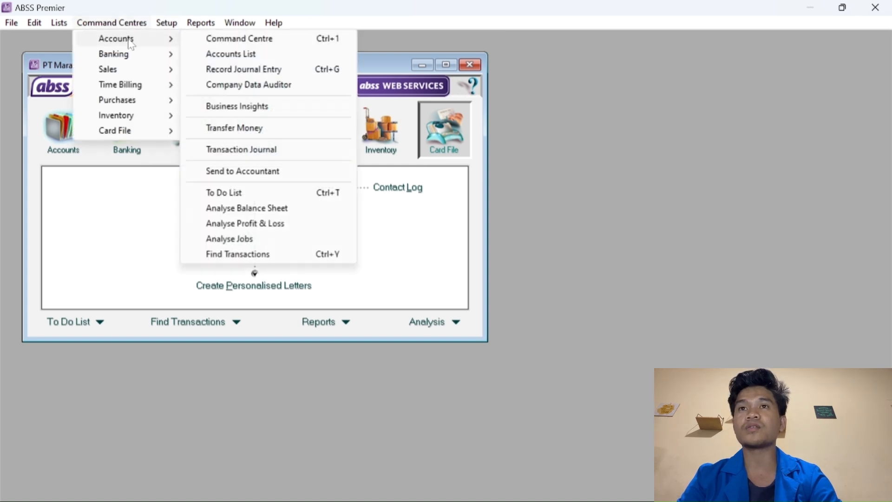
{"action": "left_click", "coordinate": [255, 54]}
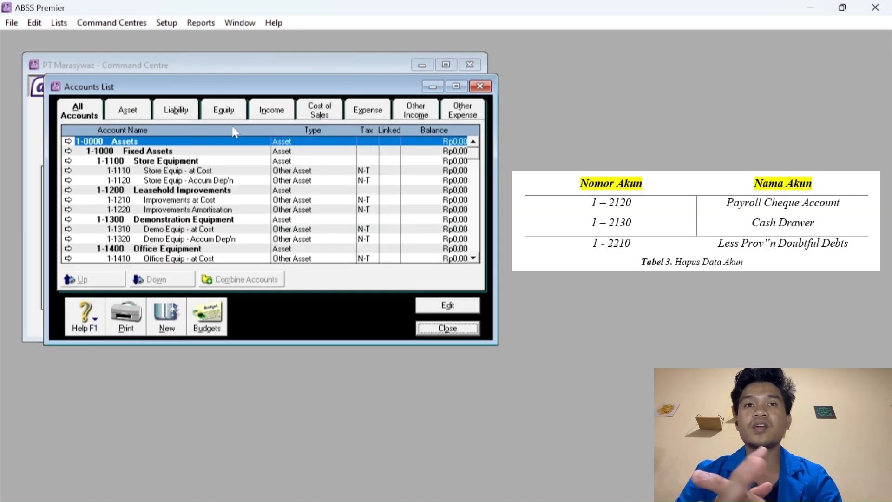
Browse the chart of accounts, selecting 1-1210 Improvements at Cost.
{"action": "scroll", "coordinate": [216, 174], "scroll_direction": "down", "scroll_amount": 1}
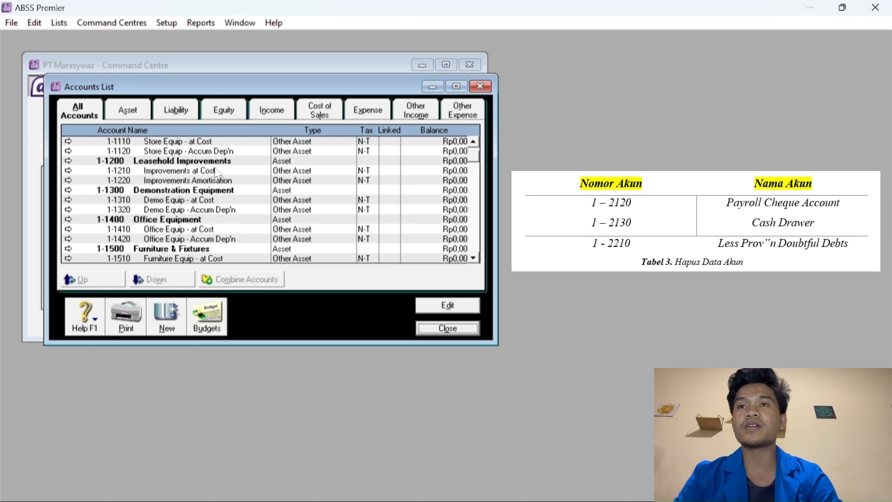
{"action": "scroll", "coordinate": [181, 178], "scroll_direction": "down", "scroll_amount": 5}
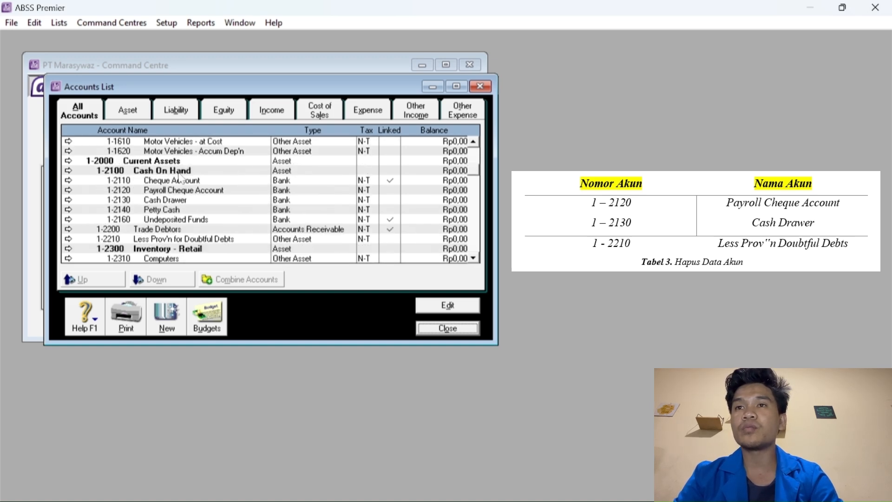
{"action": "scroll", "coordinate": [181, 179], "scroll_direction": "up", "scroll_amount": 6}
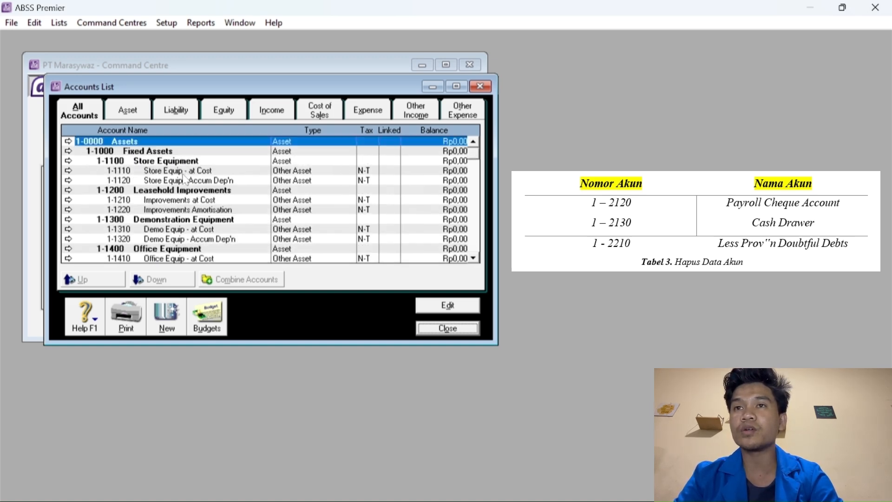
{"action": "left_click", "coordinate": [162, 199]}
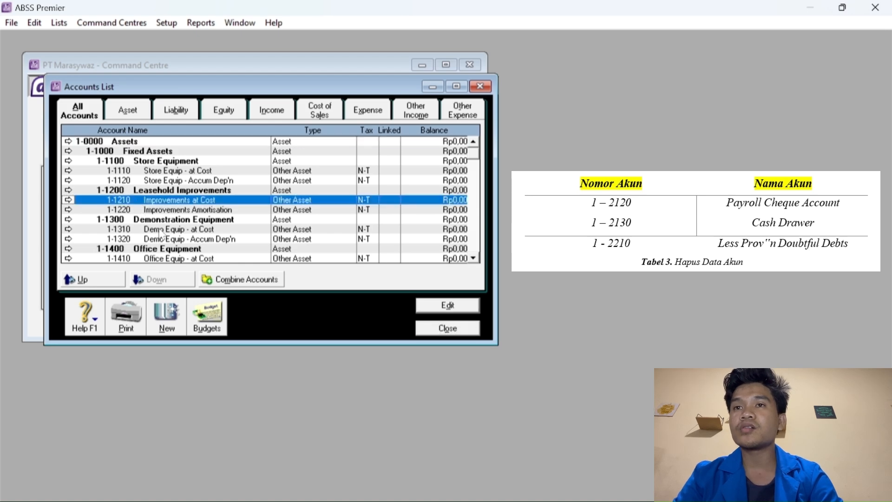
{"action": "scroll", "coordinate": [171, 238], "scroll_direction": "down", "scroll_amount": 4}
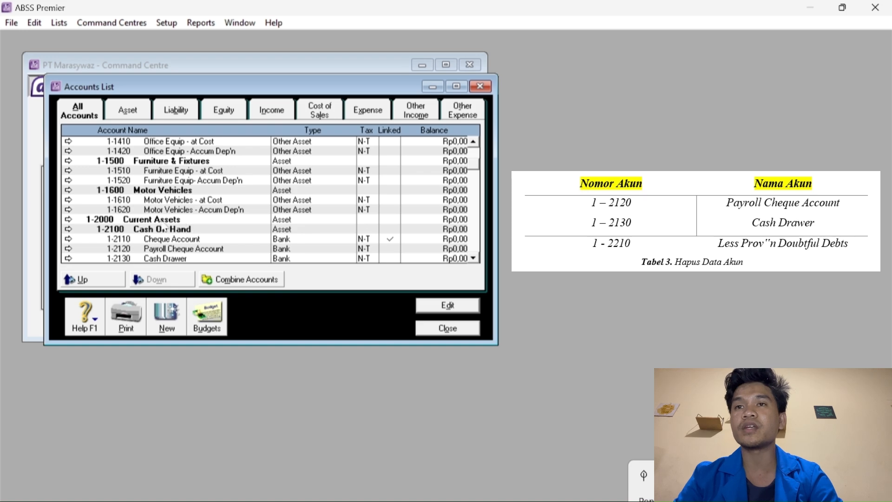
Delete account 1-2120 Payroll Cheque Account.
{"action": "left_click", "coordinate": [170, 239]}
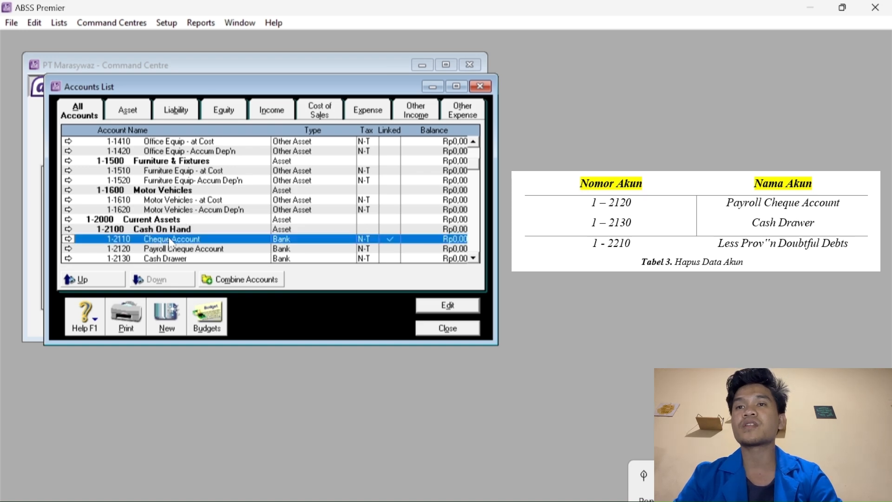
{"action": "left_click", "coordinate": [192, 250]}
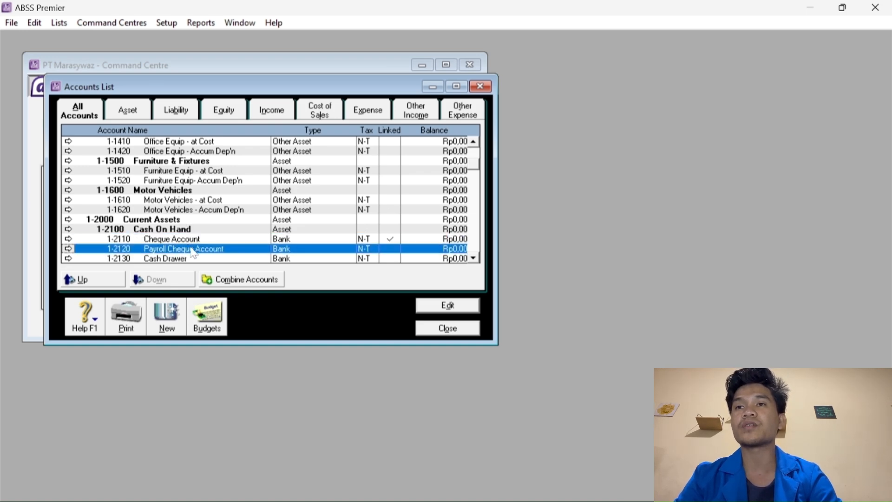
{"action": "left_click", "coordinate": [69, 249]}
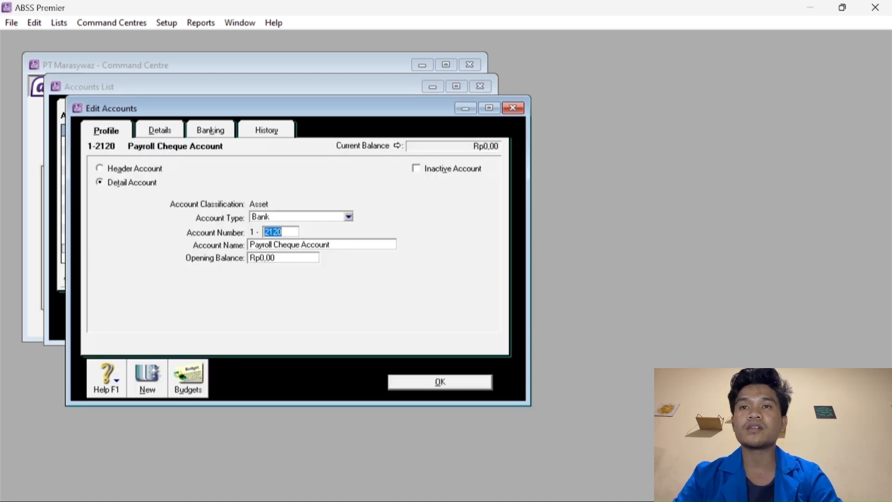
{"action": "key", "text": "Tab"}
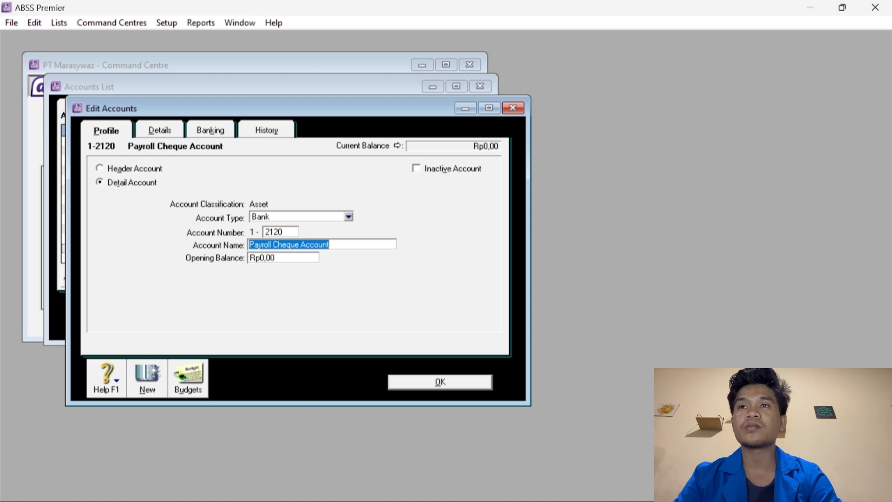
{"action": "right_click", "coordinate": [378, 258]}
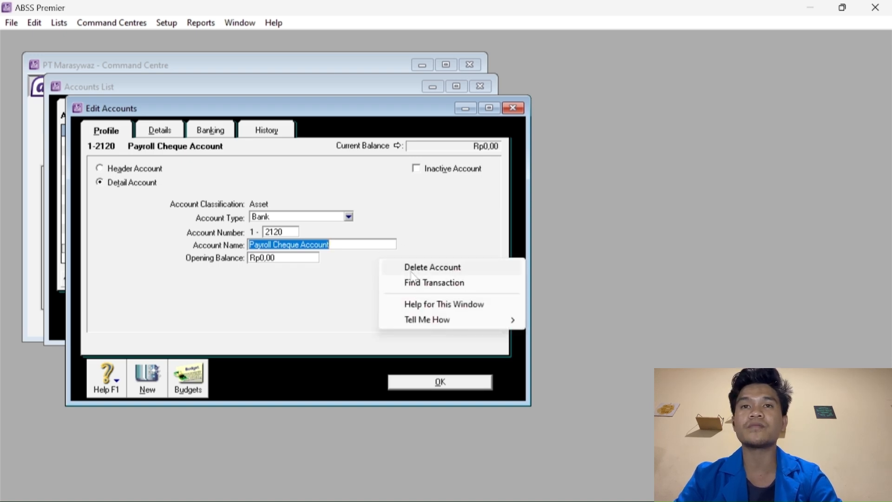
{"action": "left_click", "coordinate": [412, 268]}
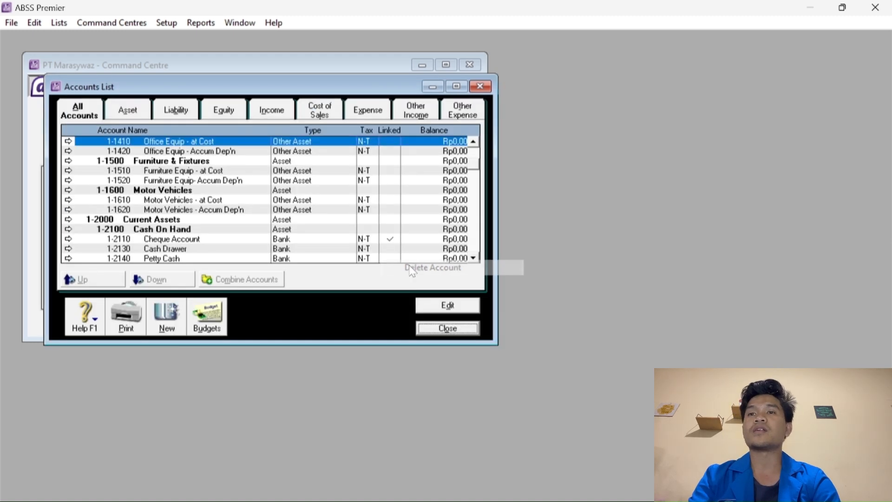
Delete account 1-2130 Cash Drawer.
{"action": "left_click", "coordinate": [171, 239]}
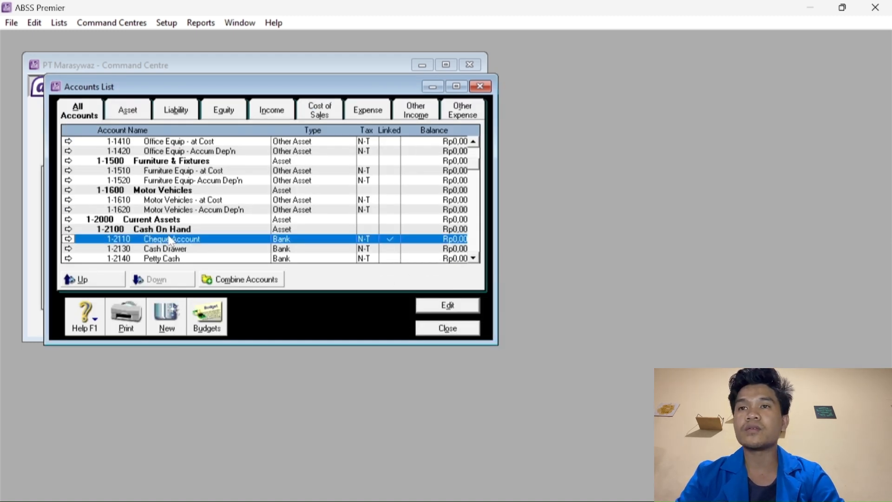
{"action": "left_click", "coordinate": [173, 250]}
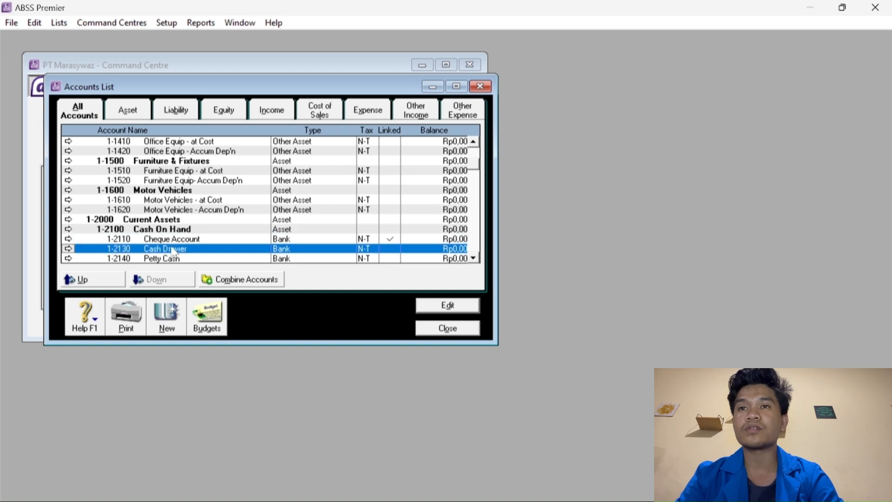
{"action": "right_click", "coordinate": [172, 247]}
{"action": "double_click", "coordinate": [144, 252]}
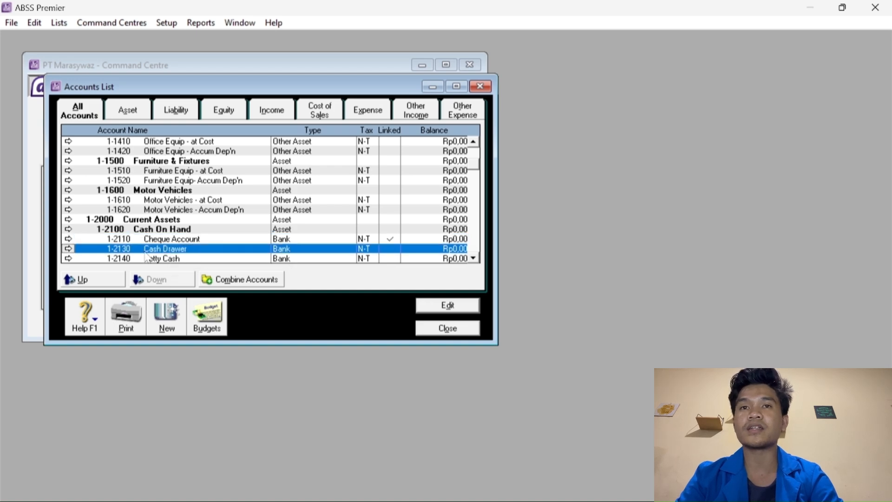
{"action": "right_click", "coordinate": [403, 226]}
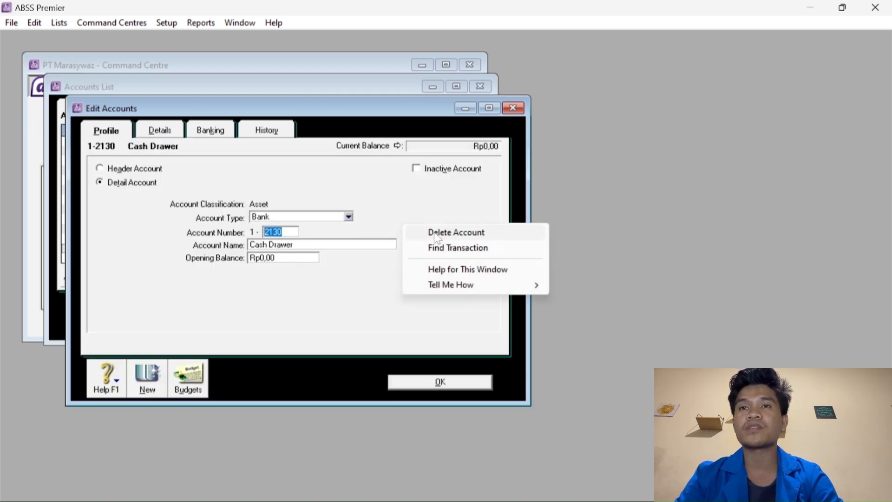
{"action": "left_click", "coordinate": [438, 238]}
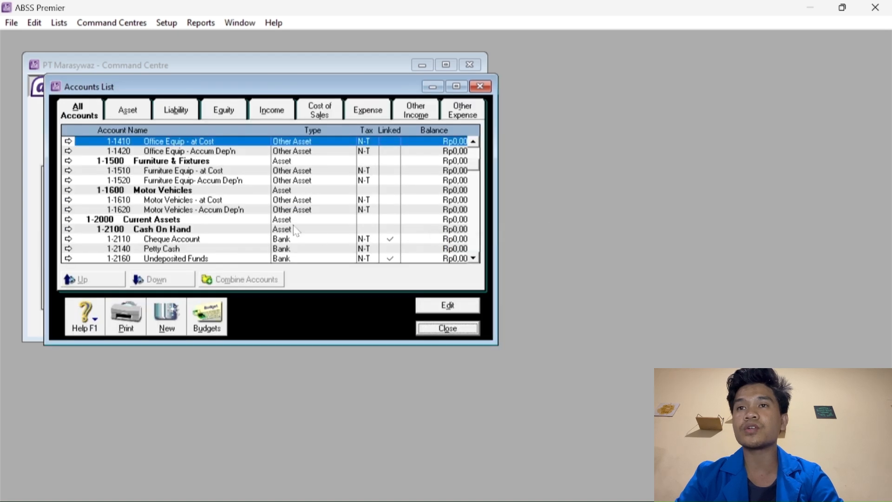
Delete account 1-2210 Less Prov'n for Doubtful Debts.
{"action": "scroll", "coordinate": [186, 223], "scroll_direction": "down", "scroll_amount": 1}
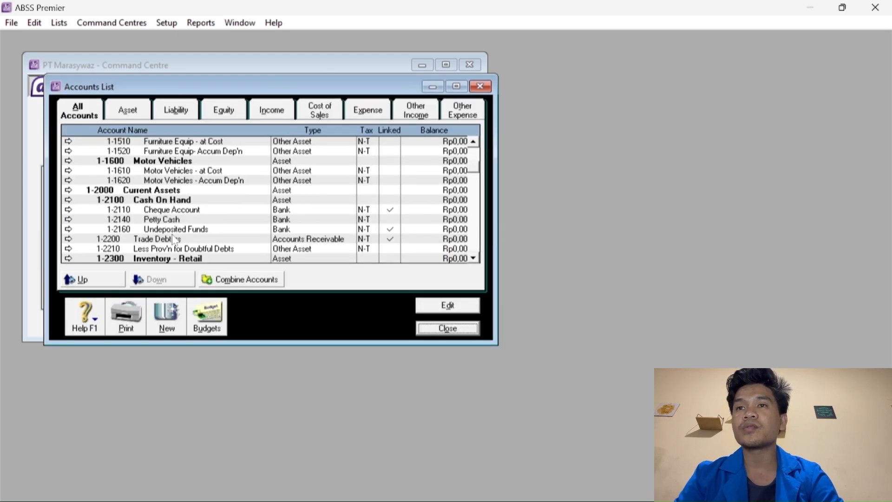
{"action": "left_click", "coordinate": [160, 249]}
{"action": "right_click", "coordinate": [161, 250]}
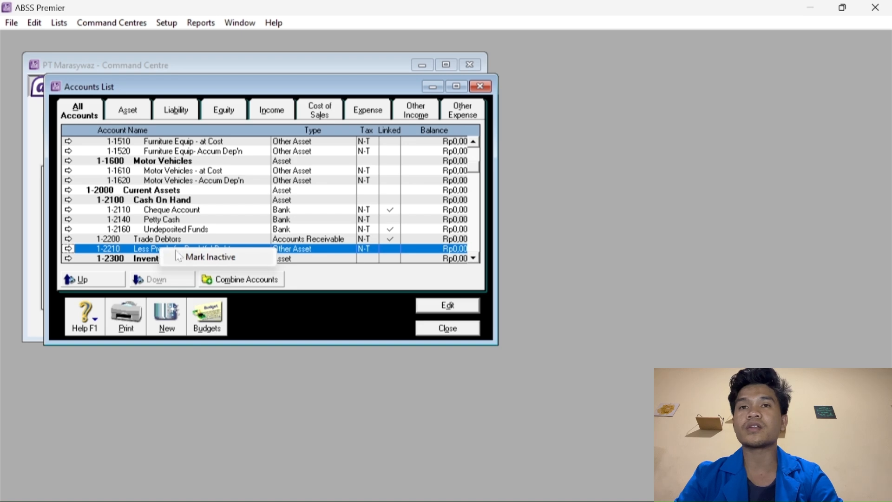
{"action": "double_click", "coordinate": [139, 249]}
{"action": "right_click", "coordinate": [403, 215]}
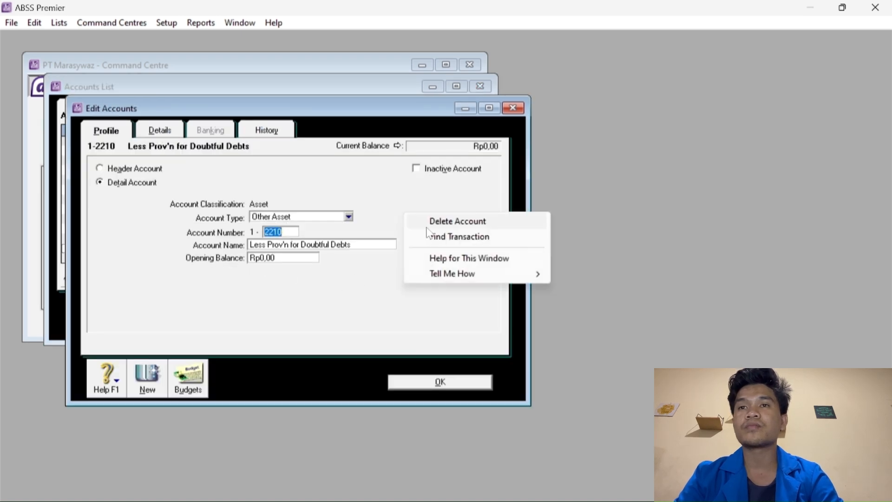
{"action": "left_click", "coordinate": [431, 222]}
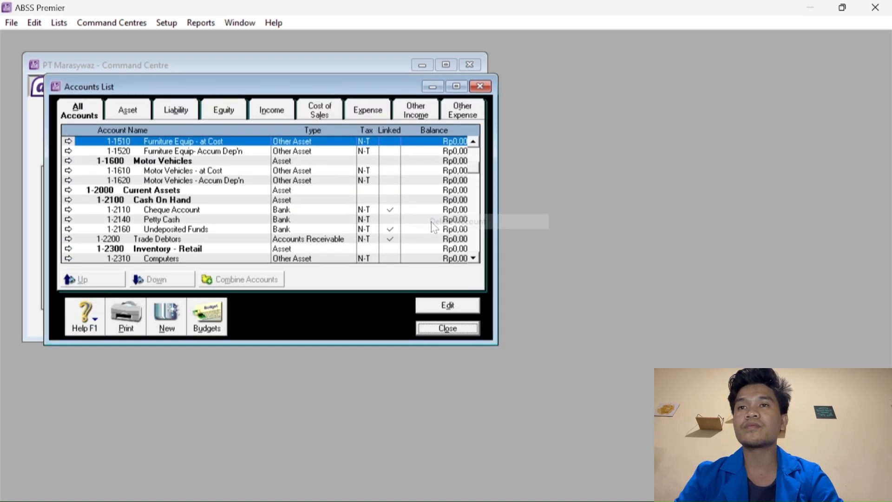
{"action": "left_click", "coordinate": [185, 210]}
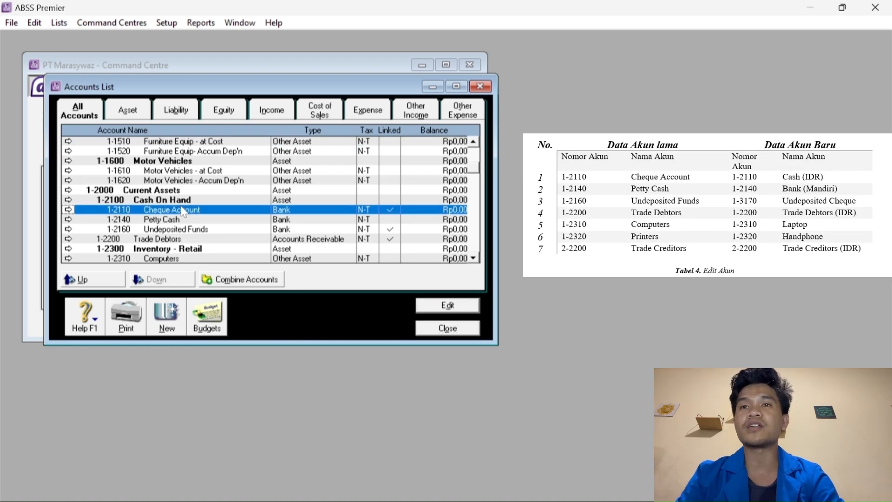
Rename Cheque Account 1-2110 to Cash (IDR).
{"action": "double_click", "coordinate": [146, 211]}
{"action": "key", "text": "Tab"}
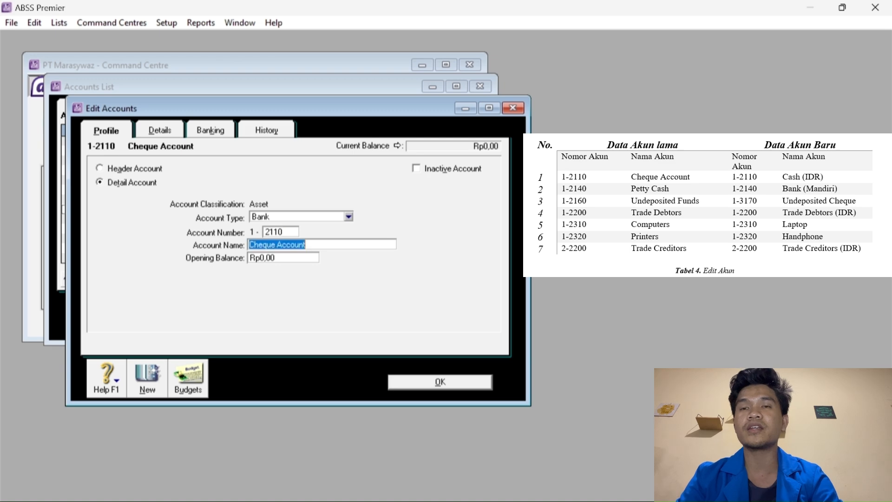
{"action": "type", "text": "Cash (IDR"}
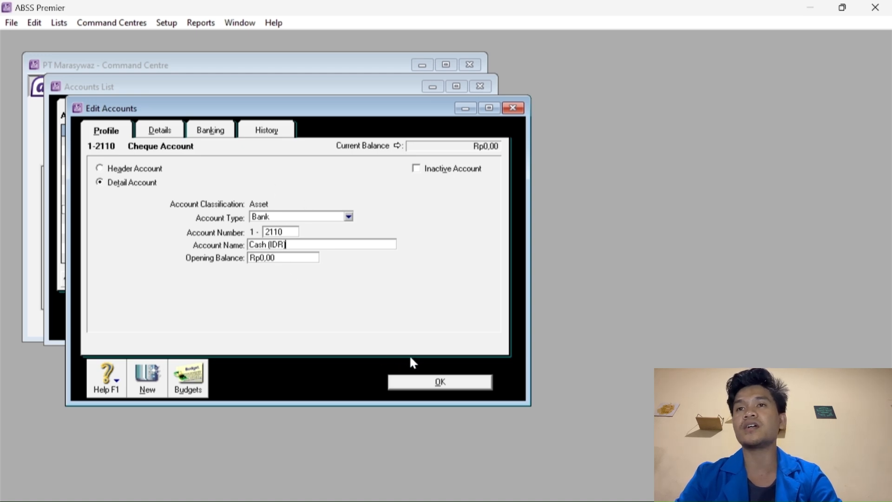
{"action": "left_click", "coordinate": [431, 381]}
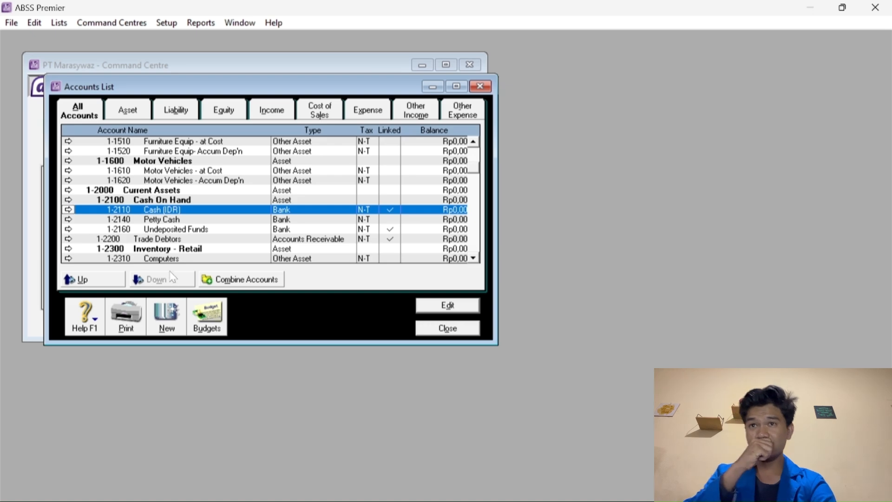
Rename Petty Cash 1-2140 to Bank (Mandiri).
{"action": "left_click", "coordinate": [157, 221]}
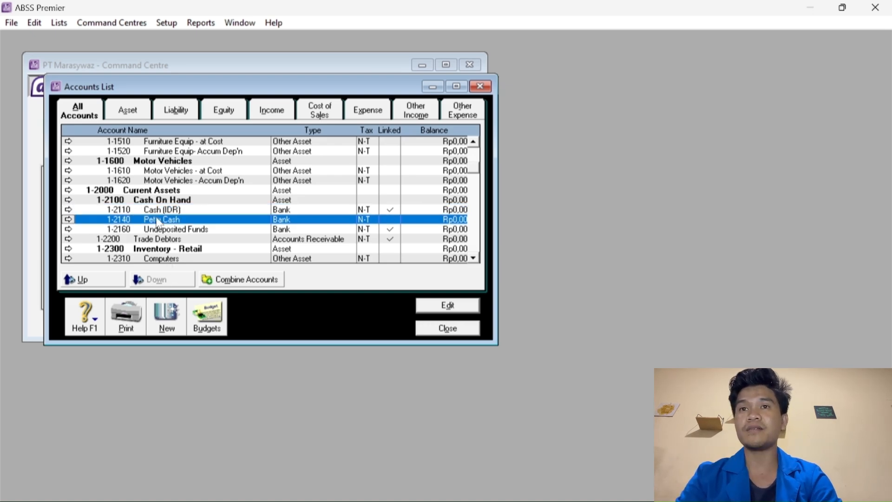
{"action": "double_click", "coordinate": [158, 221]}
{"action": "key", "text": "Tab"}
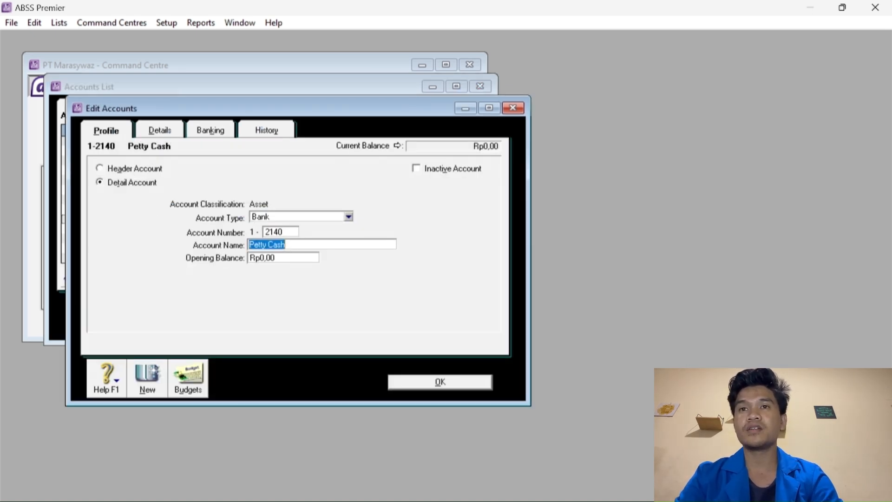
{"action": "type", "text": "B"}
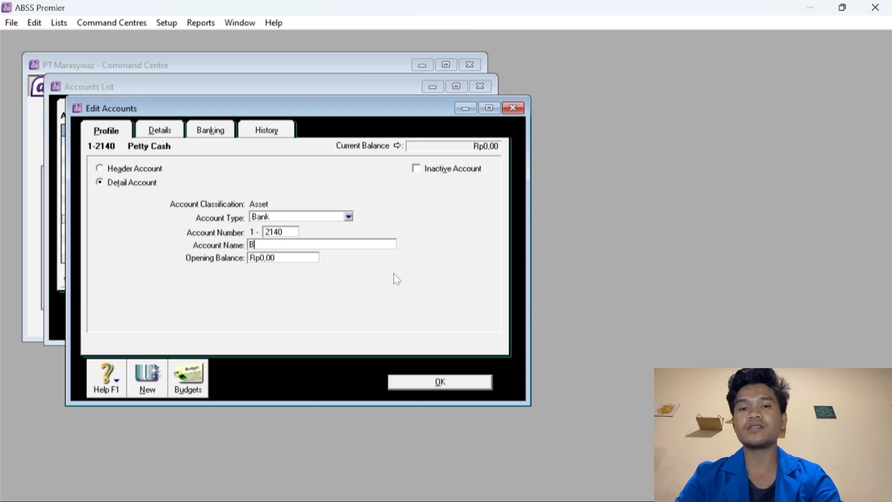
{"action": "type", "text": "ank (Mandiri"}
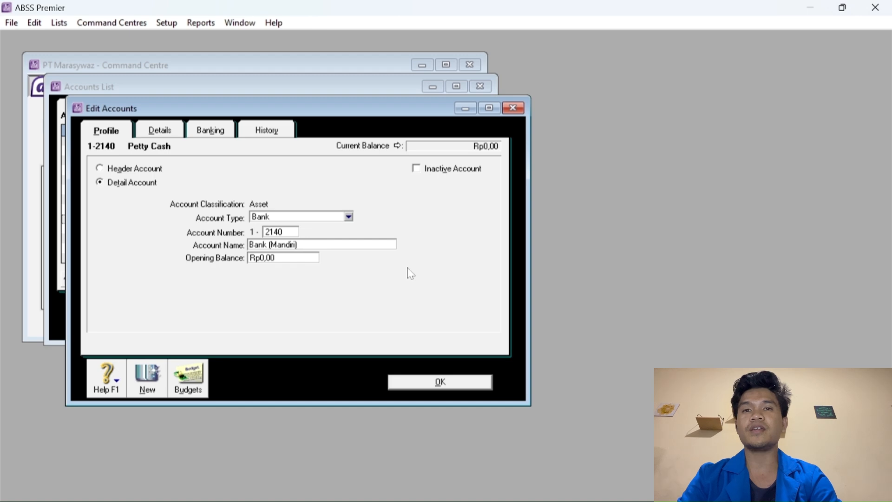
{"action": "left_click", "coordinate": [403, 385]}
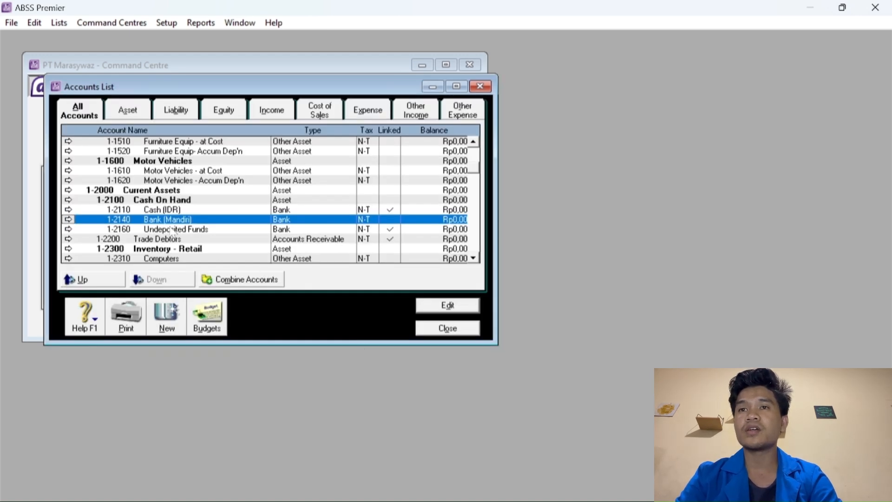
Renumber Undeposited Funds 1-2160 to 1-3170 and rename it Undeposited Cheque.
{"action": "left_click", "coordinate": [173, 229]}
{"action": "double_click", "coordinate": [173, 230]}
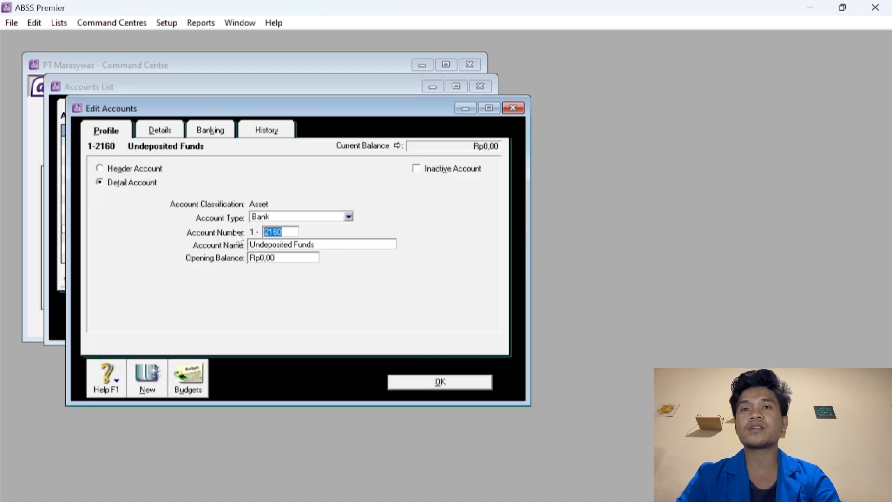
{"action": "left_click", "coordinate": [295, 245]}
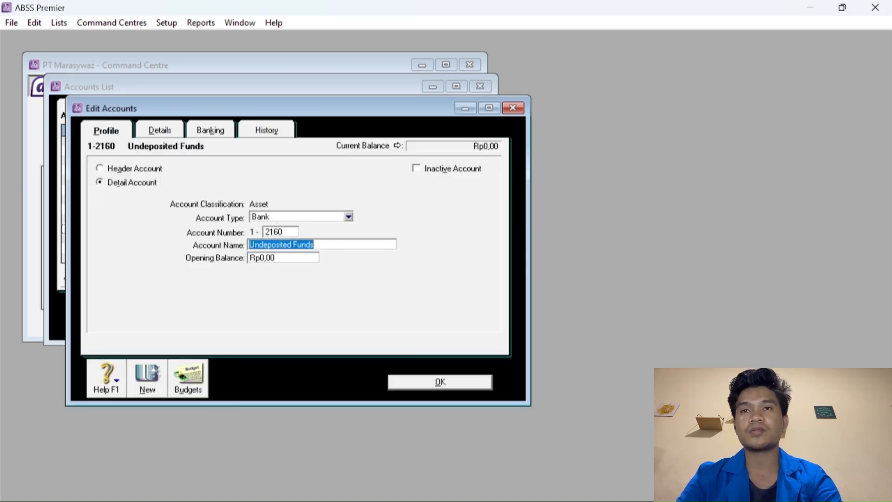
{"action": "left_click", "coordinate": [279, 232]}
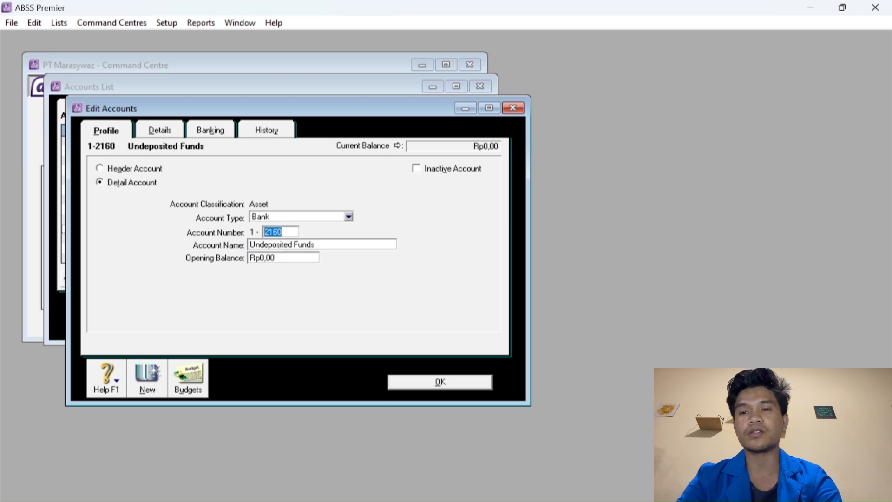
{"action": "type", "text": "317"}
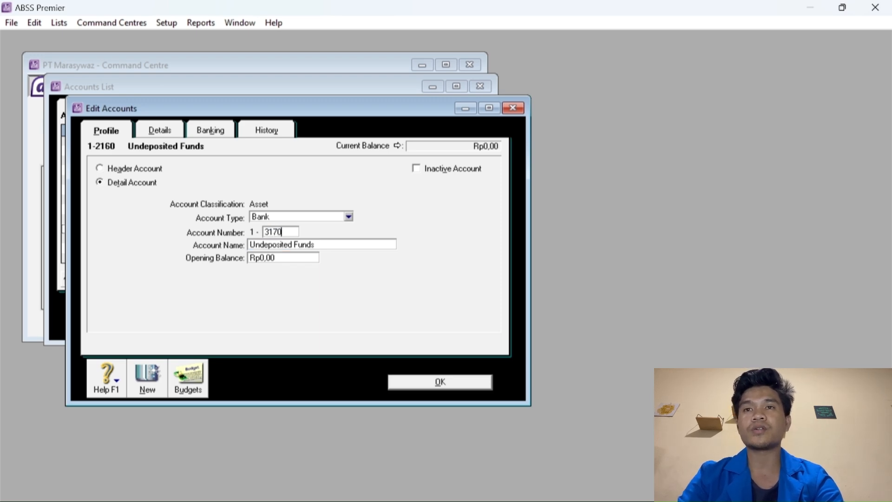
{"action": "key", "text": "Tab"}
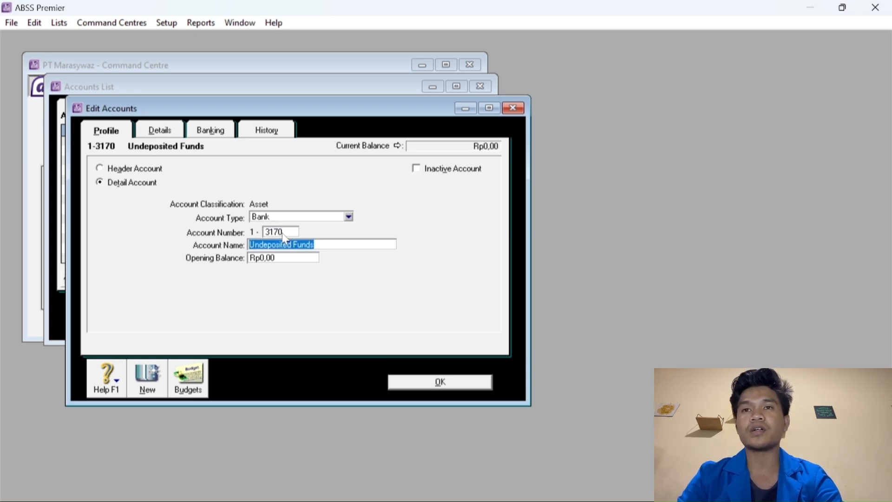
{"action": "type", "text": "Und"}
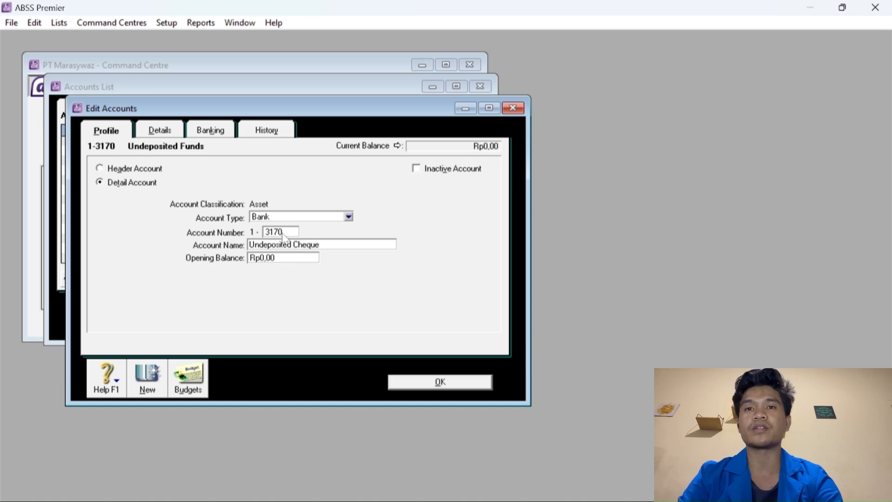
{"action": "left_click", "coordinate": [409, 385]}
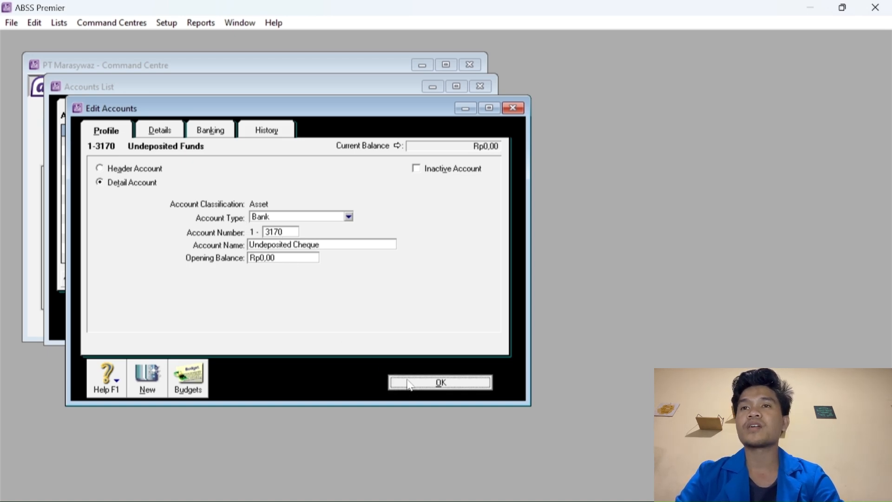
Rename Trade Debtors 1-2200 to Trade Debtors (IDR).
{"action": "scroll", "coordinate": [179, 233], "scroll_direction": "down", "scroll_amount": 1}
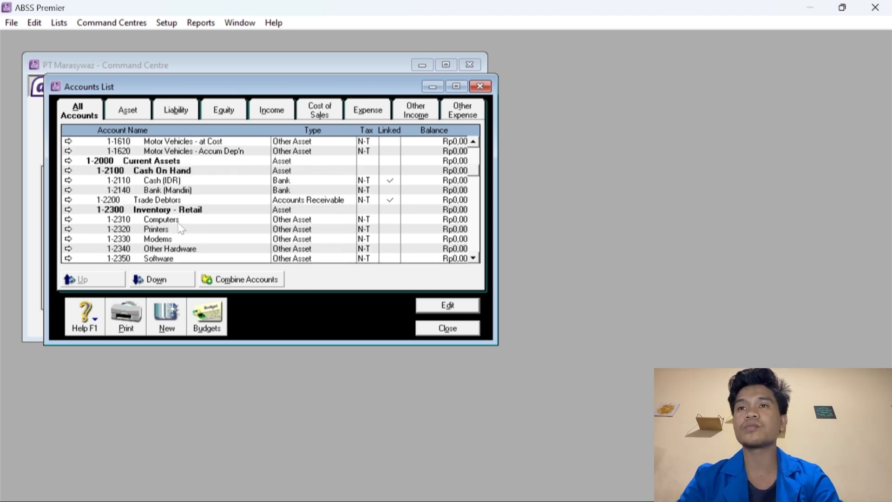
{"action": "left_click", "coordinate": [184, 219]}
{"action": "left_click", "coordinate": [194, 200]}
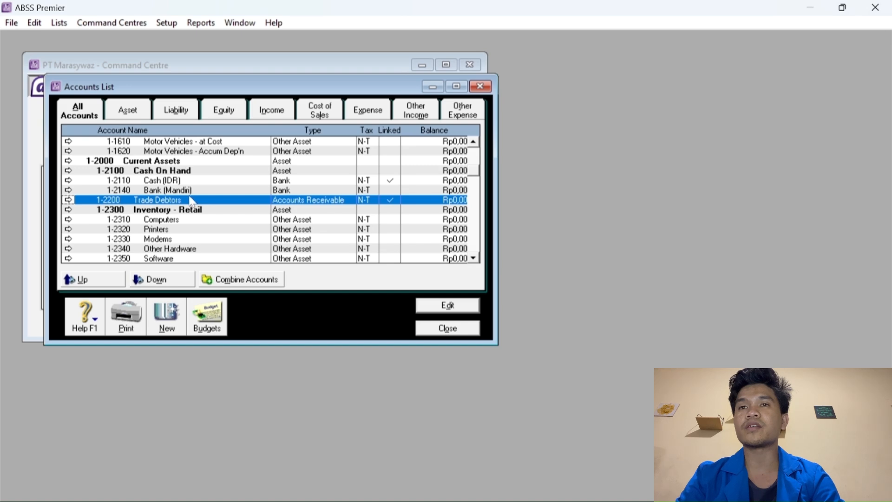
{"action": "double_click", "coordinate": [178, 200]}
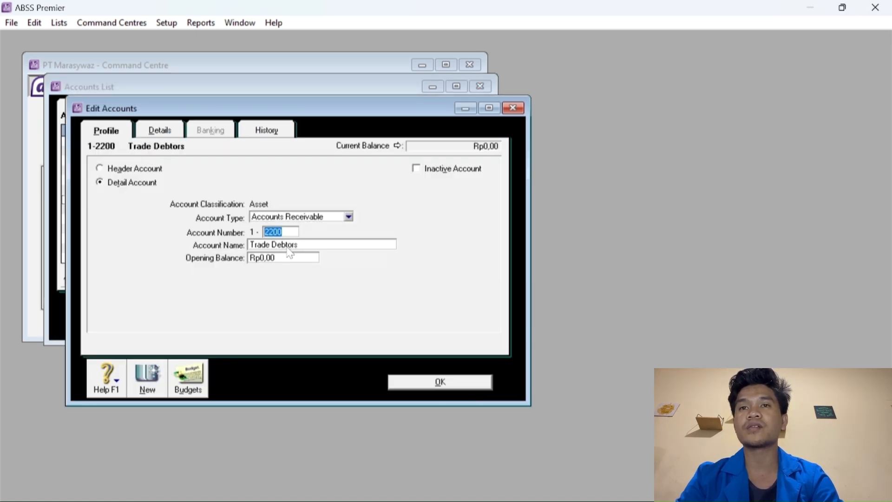
{"action": "key", "text": "Tab"}
{"action": "key", "text": "End"}
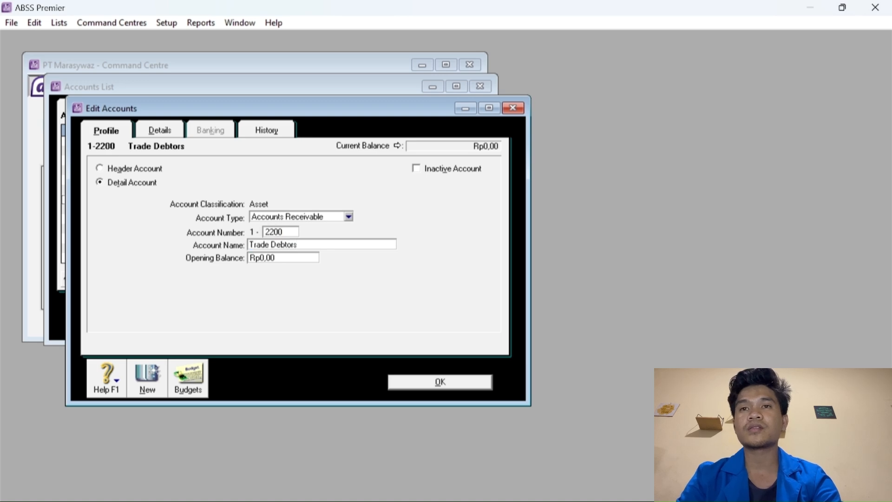
{"action": "type", "text": "(IDR"}
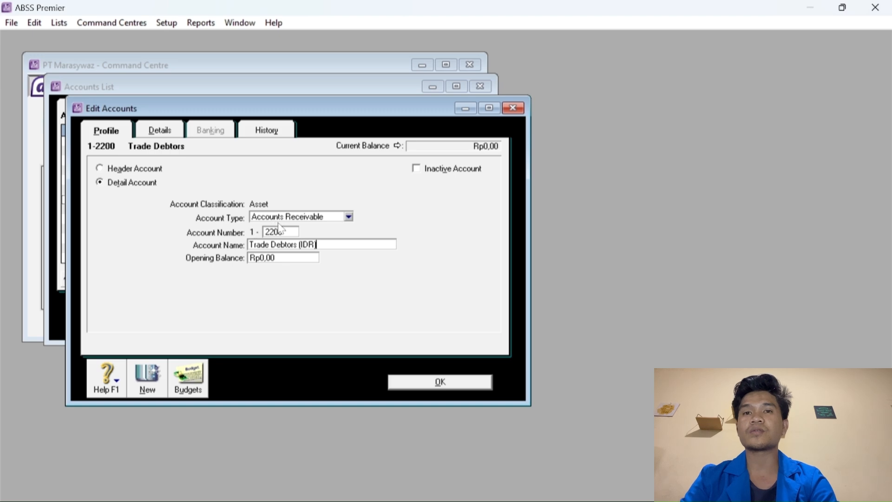
{"action": "left_click", "coordinate": [424, 384]}
Rename Computers 1-2310 to Laptop.
{"action": "left_click", "coordinate": [162, 220]}
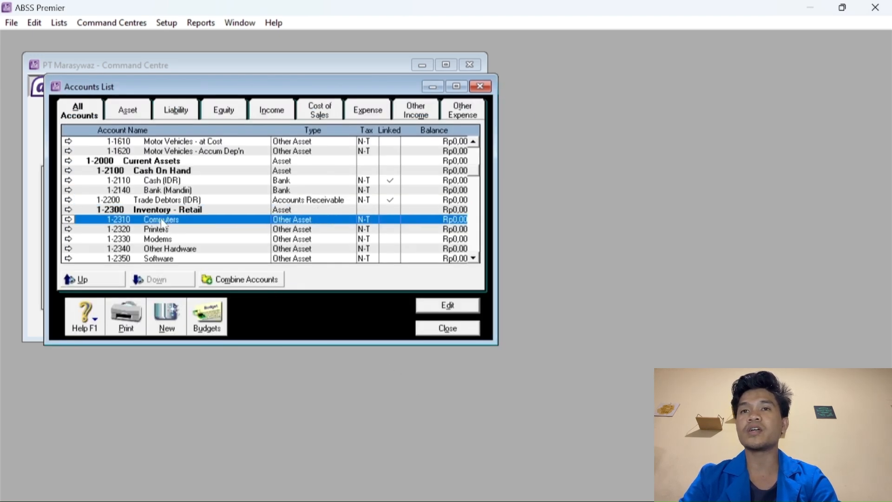
{"action": "double_click", "coordinate": [162, 222]}
{"action": "double_click", "coordinate": [279, 245]}
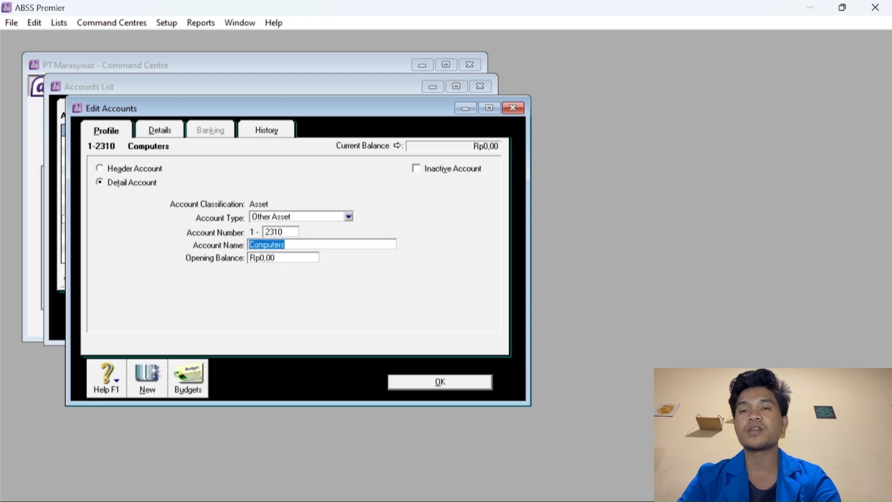
{"action": "type", "text": "Laptop"}
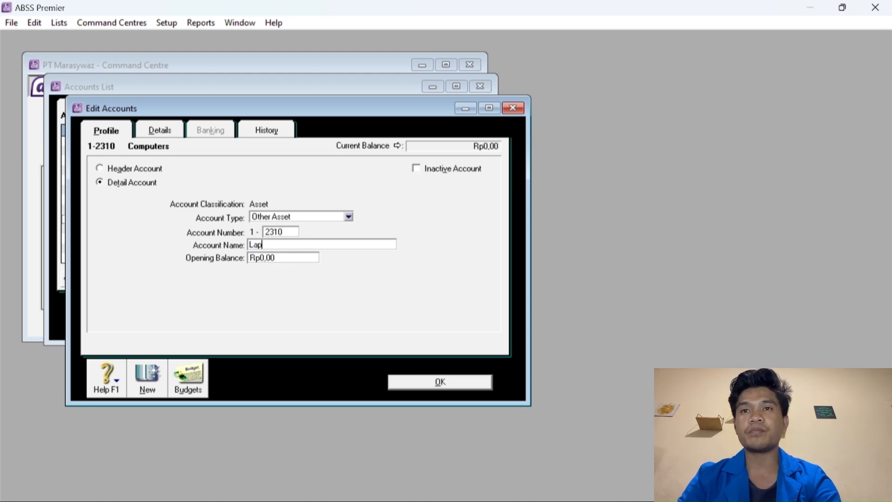
{"action": "left_click", "coordinate": [429, 382]}
Rename Printers 1-2320 to Handphone.
{"action": "double_click", "coordinate": [166, 229]}
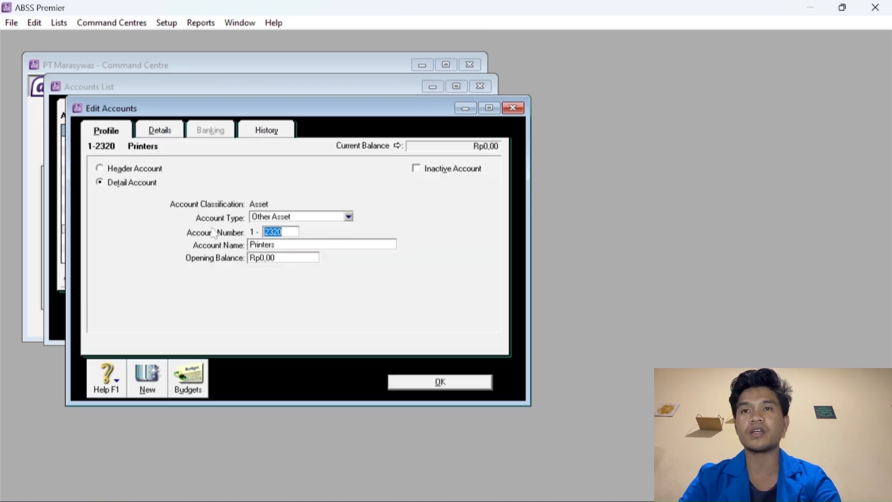
{"action": "double_click", "coordinate": [267, 245]}
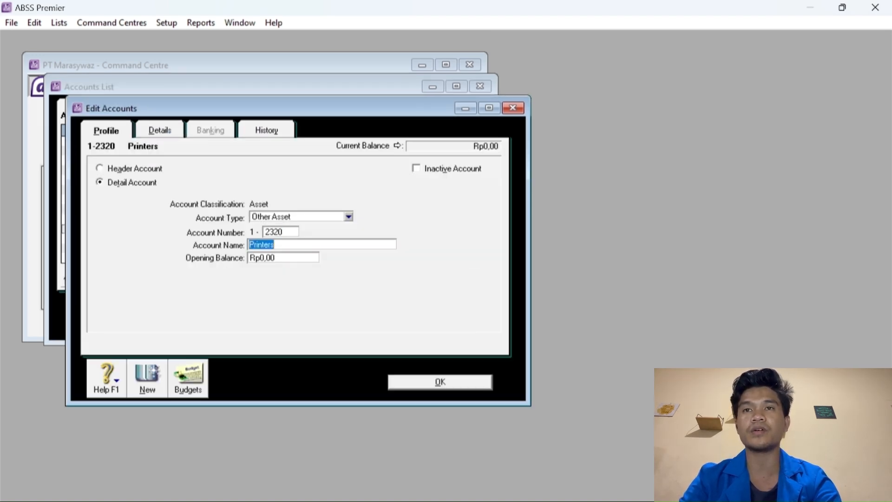
{"action": "type", "text": "Handphone"}
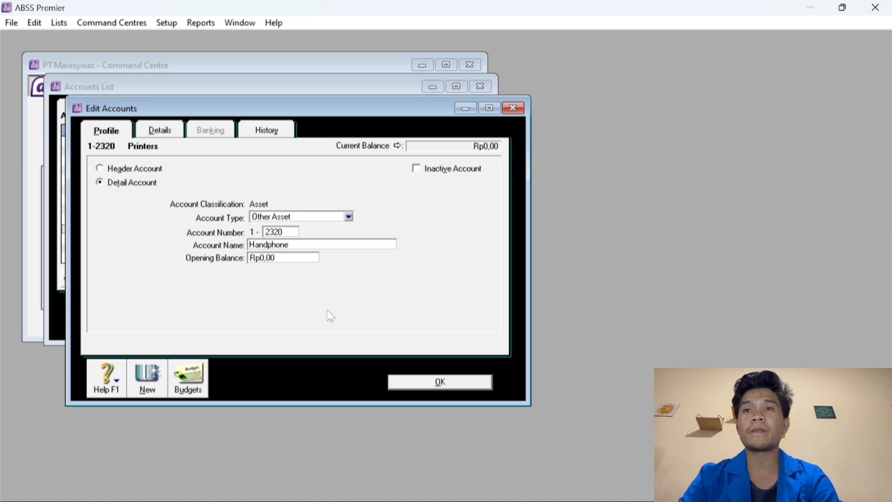
{"action": "left_click", "coordinate": [406, 384]}
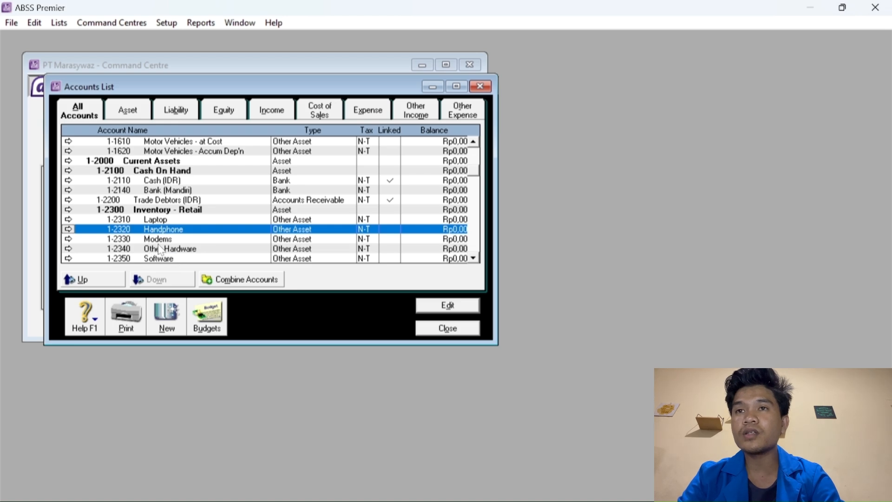
Append (IDR) to liability account 2-2200 Trade Creditors.
{"action": "scroll", "coordinate": [161, 239], "scroll_direction": "down", "scroll_amount": 2}
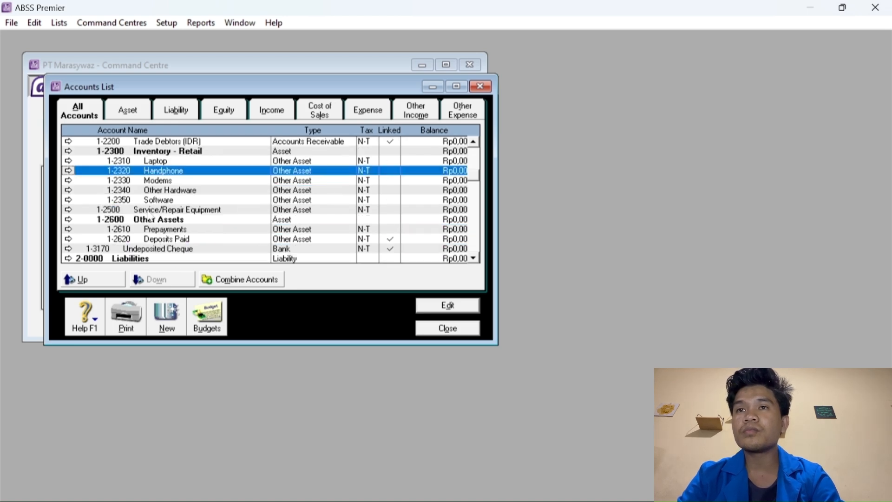
{"action": "scroll", "coordinate": [153, 217], "scroll_direction": "down", "scroll_amount": 1}
{"action": "scroll", "coordinate": [151, 210], "scroll_direction": "down", "scroll_amount": 1}
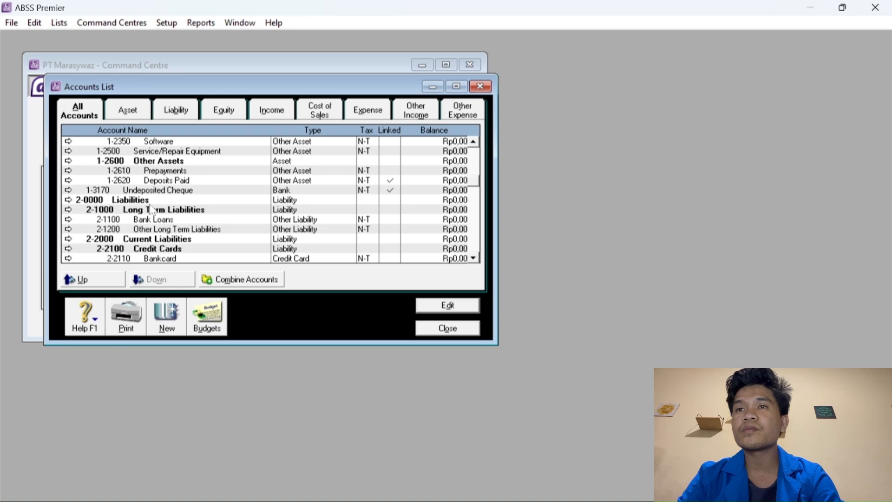
{"action": "scroll", "coordinate": [153, 210], "scroll_direction": "down", "scroll_amount": 1}
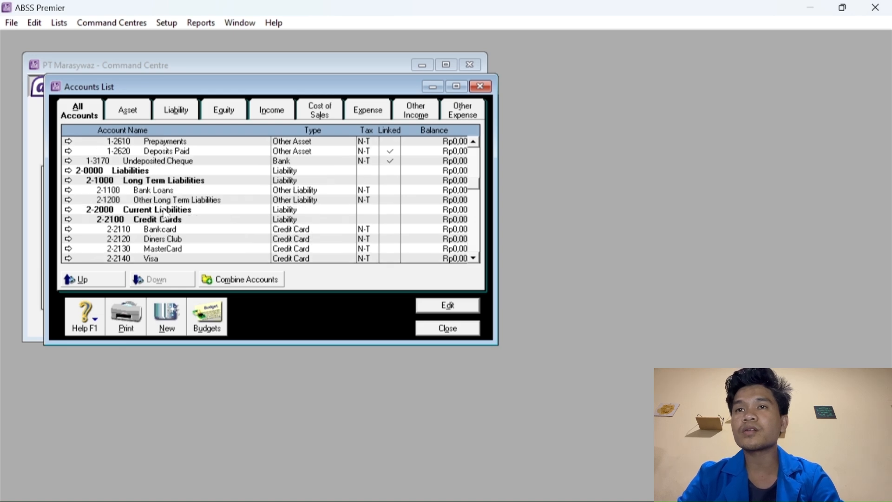
{"action": "scroll", "coordinate": [170, 217], "scroll_direction": "down", "scroll_amount": 2}
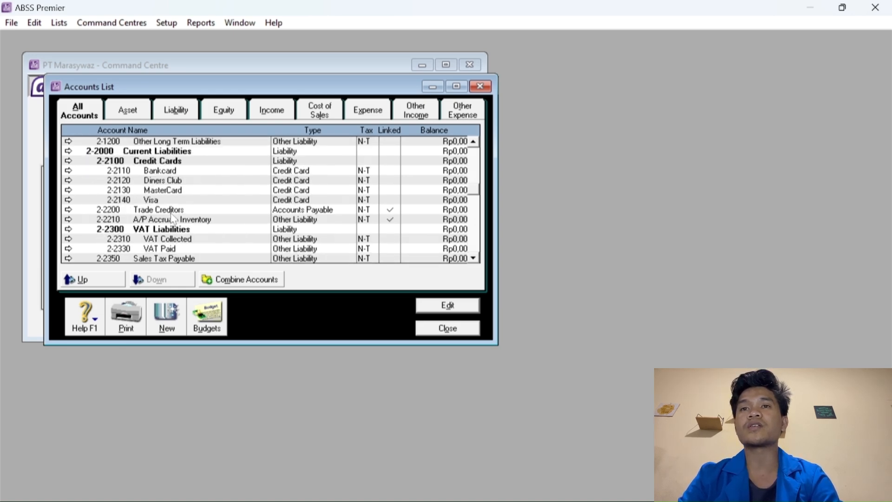
{"action": "left_click", "coordinate": [172, 213]}
{"action": "double_click", "coordinate": [214, 213]}
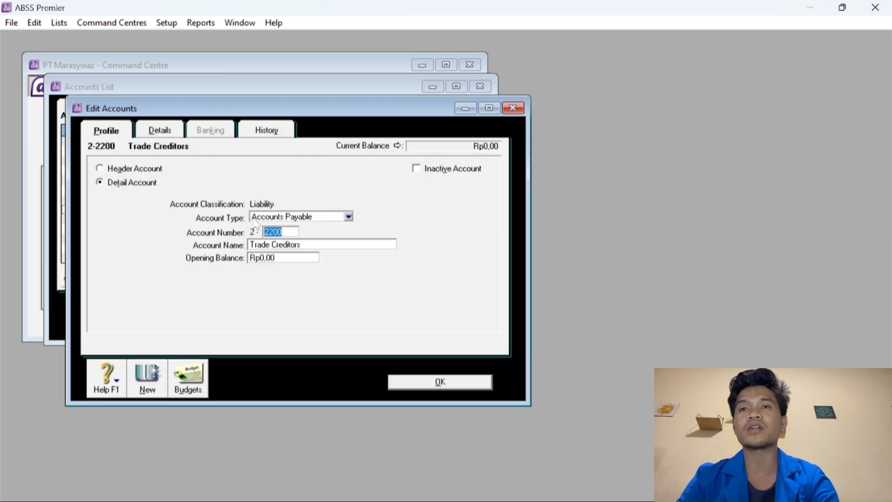
{"action": "left_click", "coordinate": [315, 249]}
{"action": "key", "text": "End"}
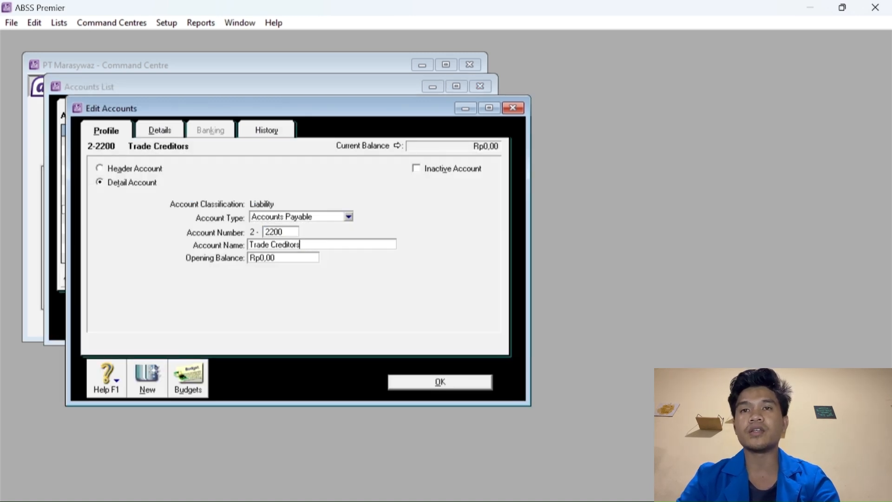
{"action": "type", "text": "(IDR"}
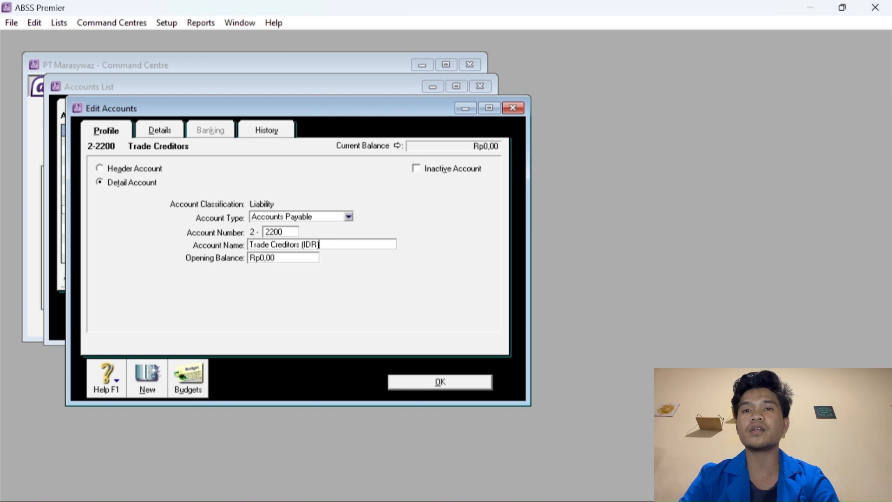
{"action": "type", "text": ")"}
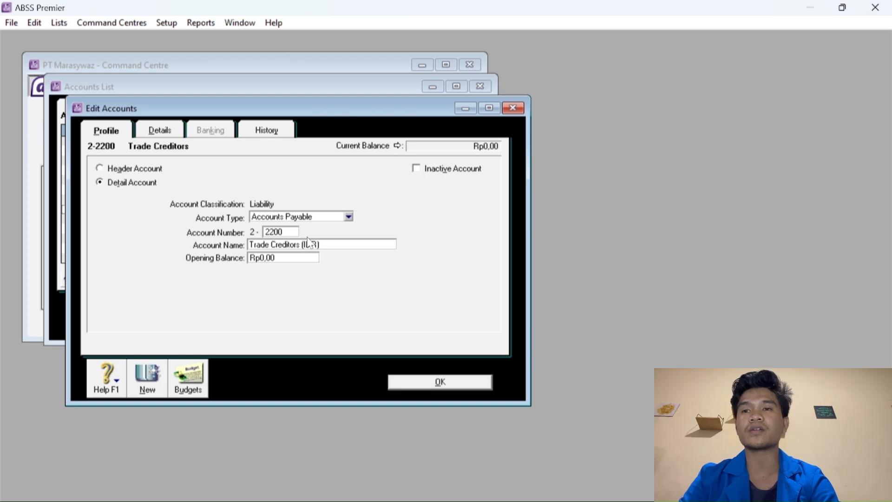
{"action": "left_click", "coordinate": [439, 382]}
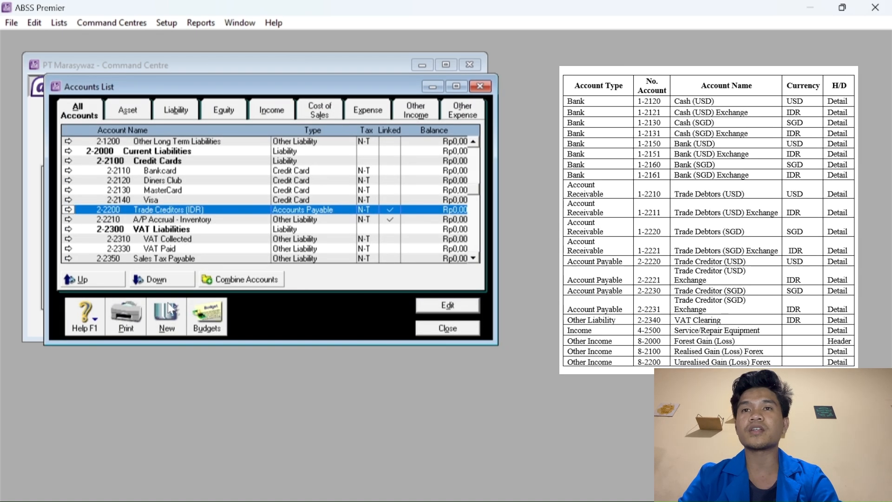
Create a new Bank account numbered 1-2120 named Cash (USD).
{"action": "left_click", "coordinate": [166, 311]}
{"action": "left_click", "coordinate": [289, 218]}
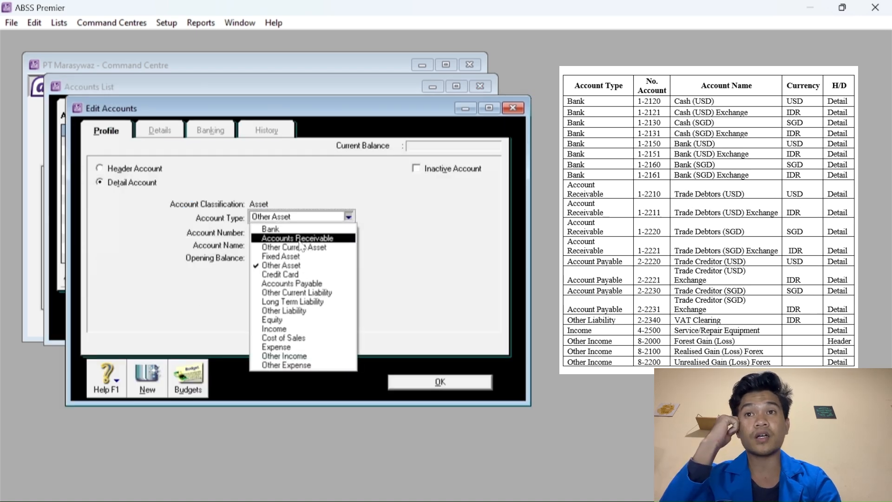
{"action": "left_click", "coordinate": [279, 226]}
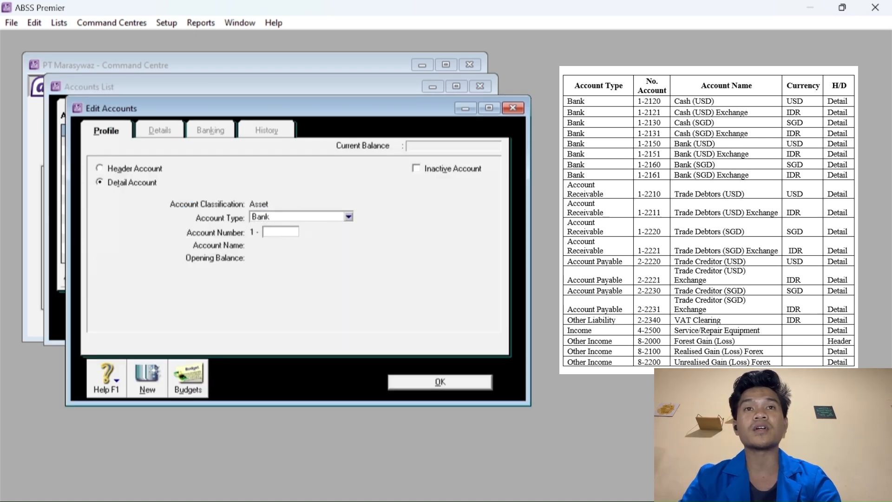
{"action": "type", "text": "2120"}
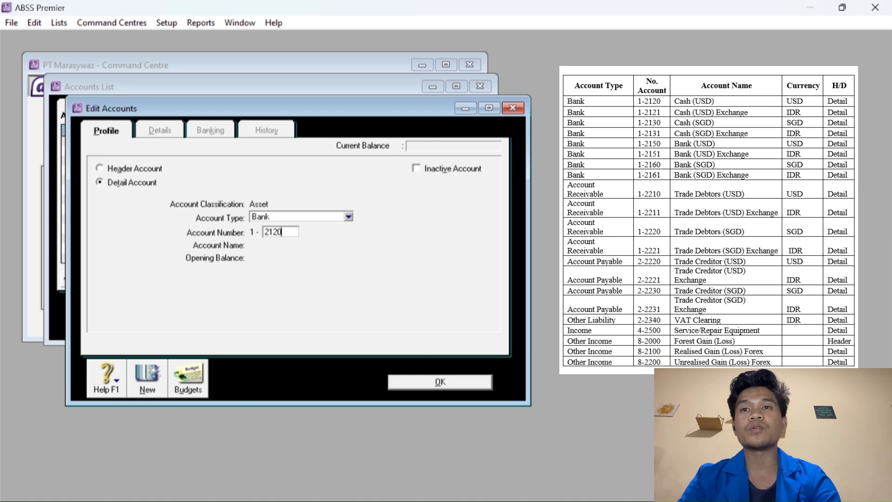
{"action": "key", "text": "Tab"}
{"action": "type", "text": "Ca"}
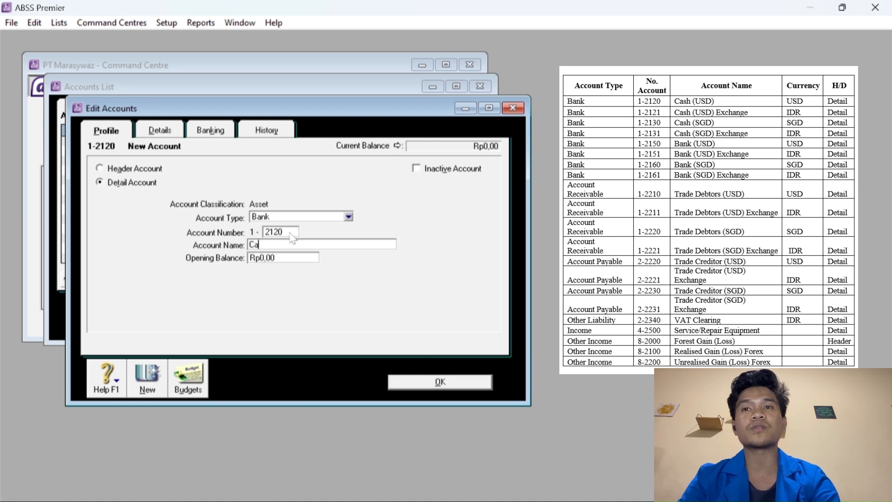
{"action": "type", "text": "sh (U"}
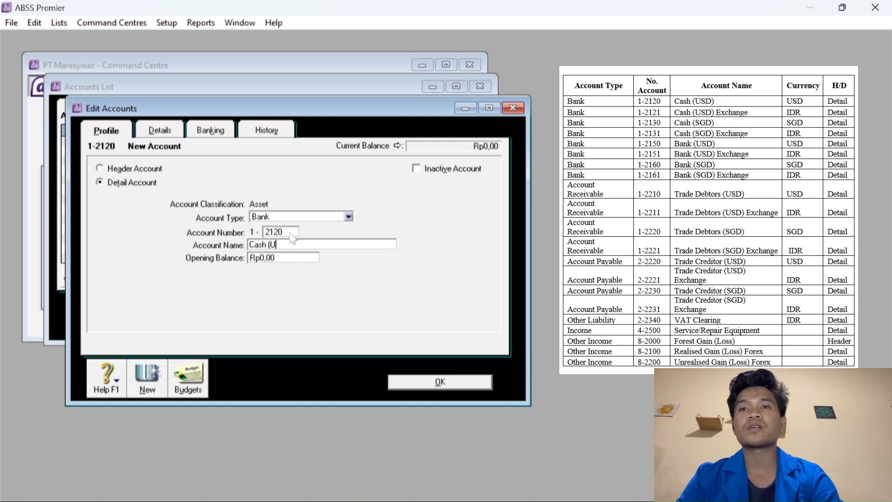
{"action": "type", "text": "SD)"}
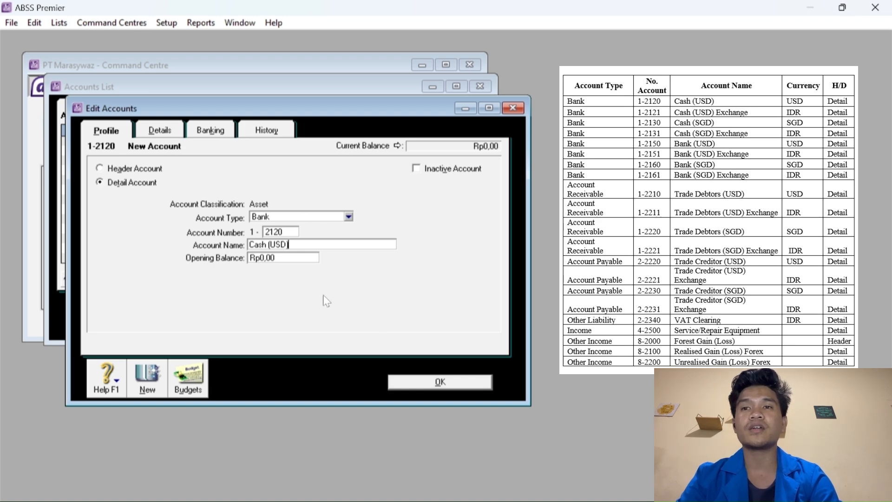
Set its currency to United States Dollars, auto-create the exchange account, and save.
{"action": "left_click", "coordinate": [168, 131]}
{"action": "left_click", "coordinate": [289, 255]}
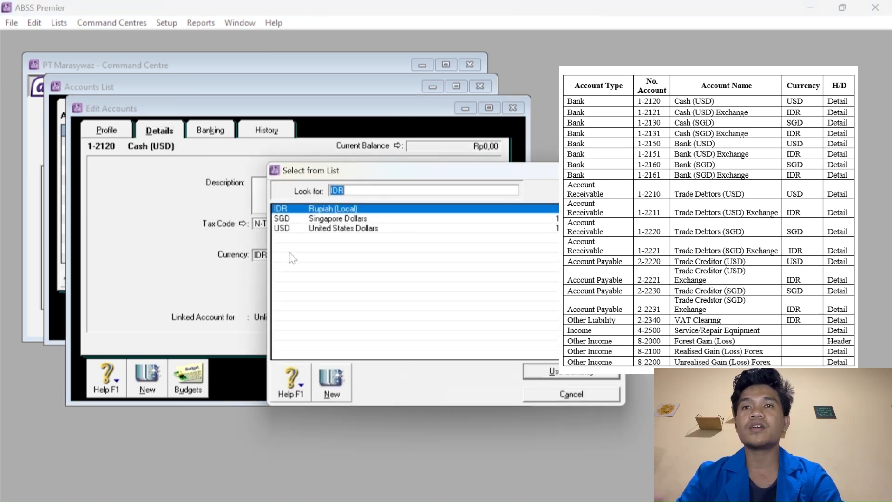
{"action": "left_click", "coordinate": [329, 228]}
{"action": "left_click", "coordinate": [539, 372]}
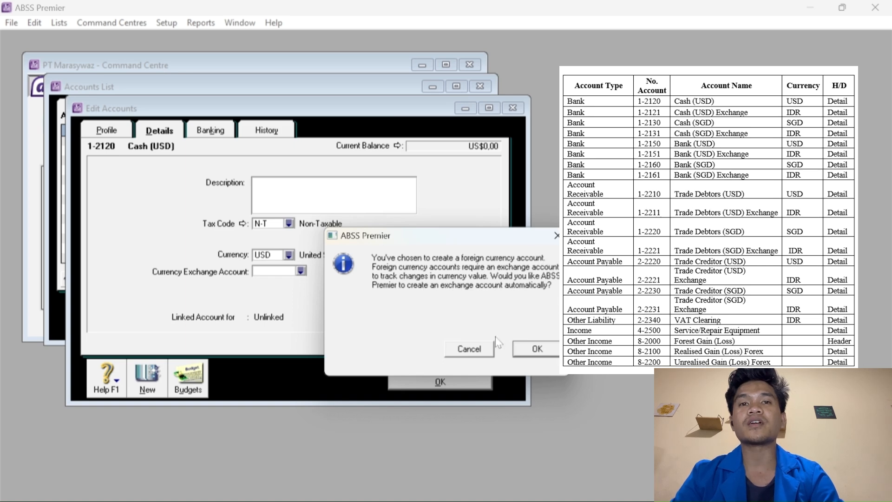
{"action": "left_click", "coordinate": [535, 349]}
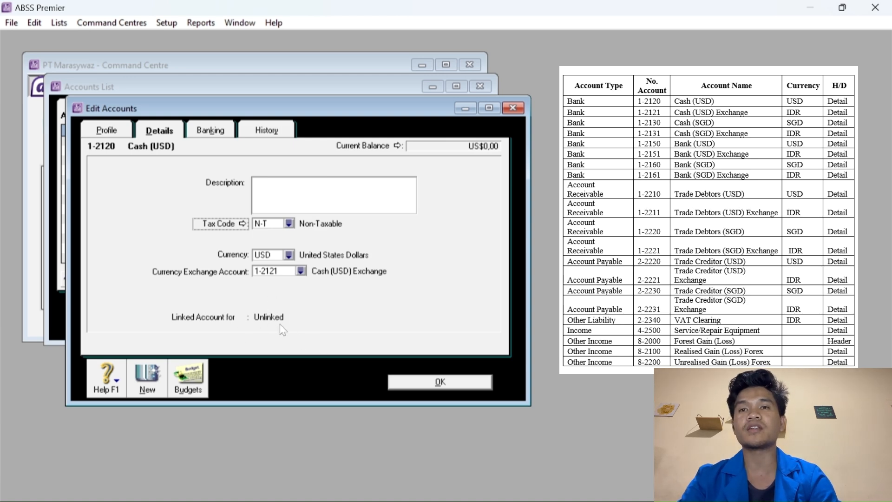
{"action": "left_click", "coordinate": [431, 382]}
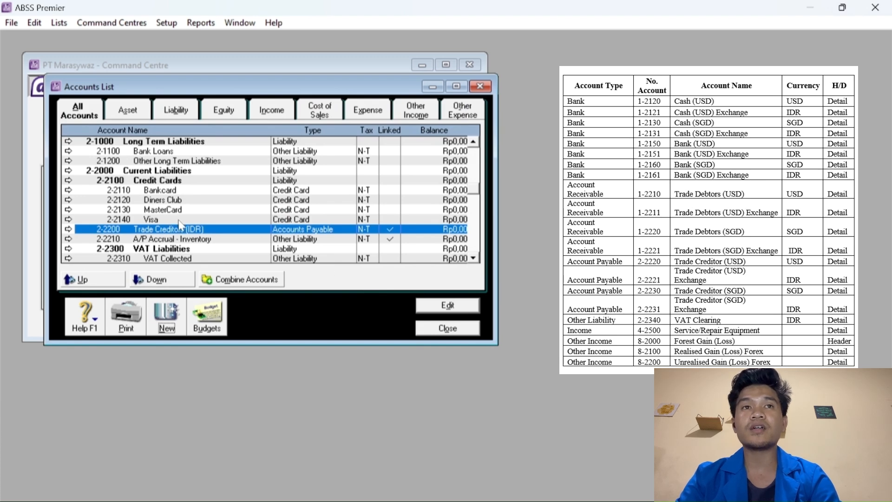
Start a new Bank account numbered 1-2130 named Cash (SGD).
{"action": "scroll", "coordinate": [180, 225], "scroll_direction": "up", "scroll_amount": 5}
{"action": "scroll", "coordinate": [180, 222], "scroll_direction": "up", "scroll_amount": 1}
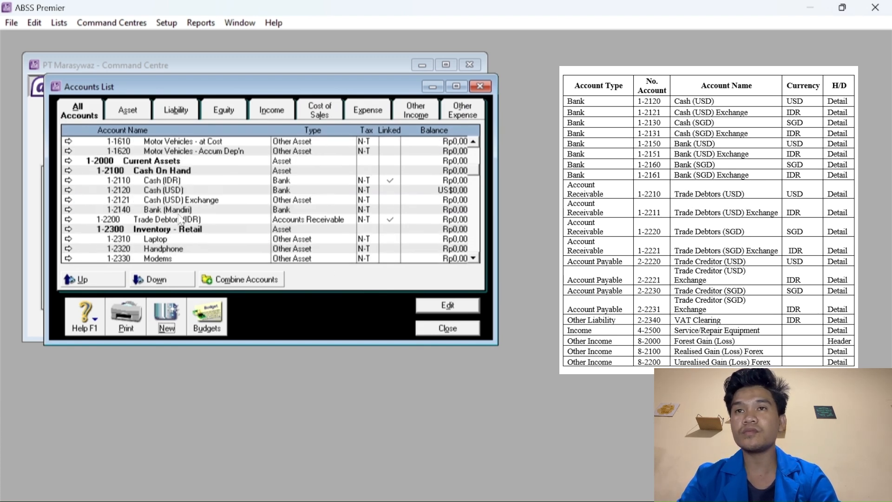
{"action": "scroll", "coordinate": [200, 205], "scroll_direction": "up", "scroll_amount": 1}
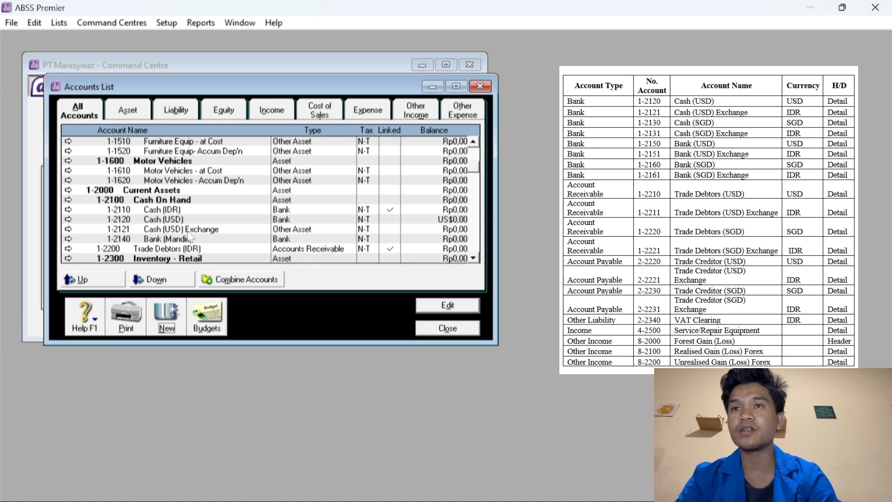
{"action": "left_click", "coordinate": [169, 316]}
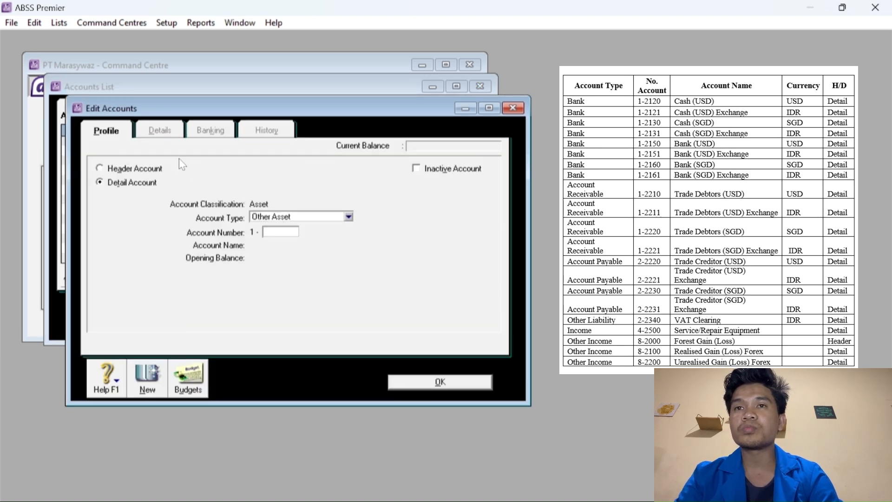
{"action": "left_click", "coordinate": [282, 221]}
{"action": "left_click", "coordinate": [267, 229]}
{"action": "left_click", "coordinate": [275, 232]}
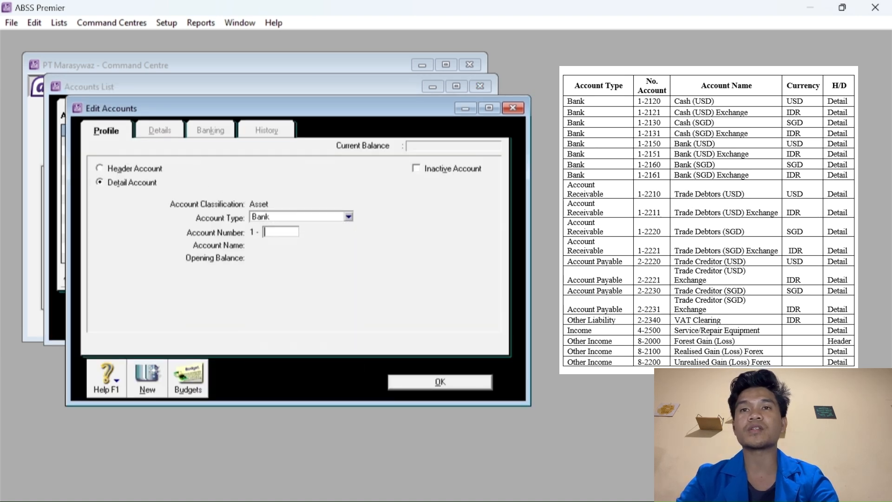
{"action": "type", "text": "2130"}
{"action": "key", "text": "Tab"}
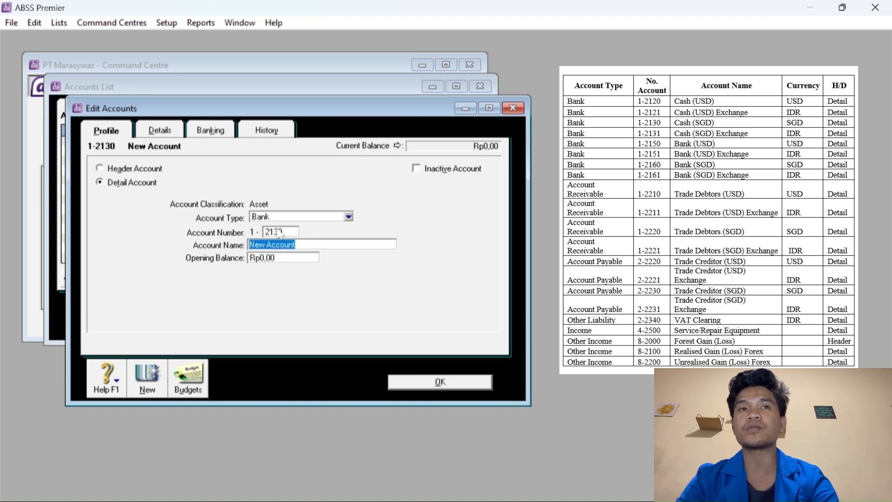
{"action": "type", "text": "Cash"}
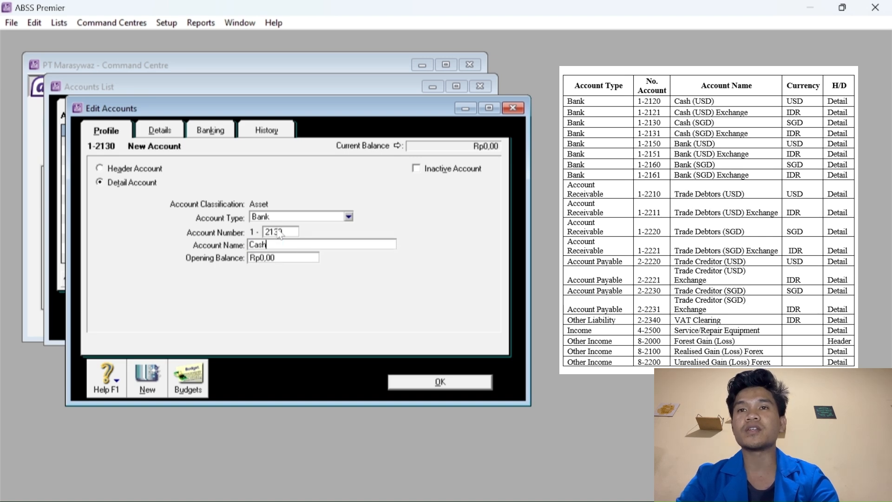
{"action": "type", "text": " (SGD"}
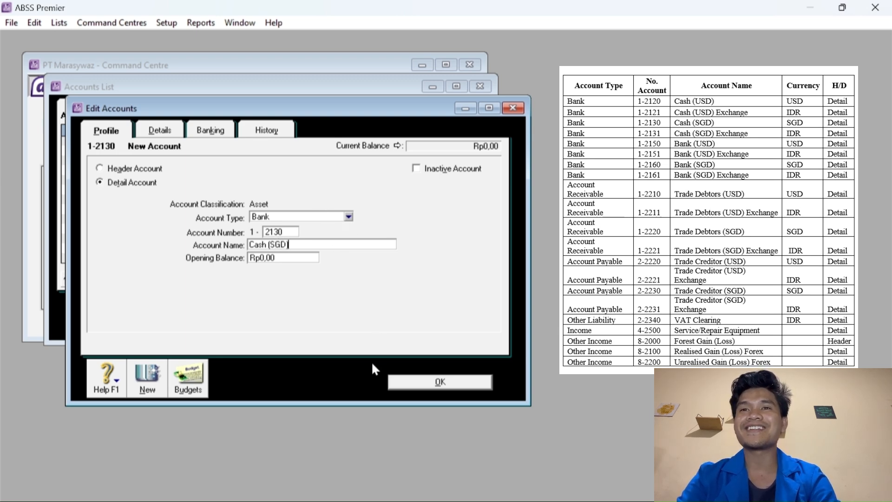
Set Cash (SGD) to Singapore Dollars with an auto-created exchange account, and save it.
{"action": "left_click", "coordinate": [156, 132]}
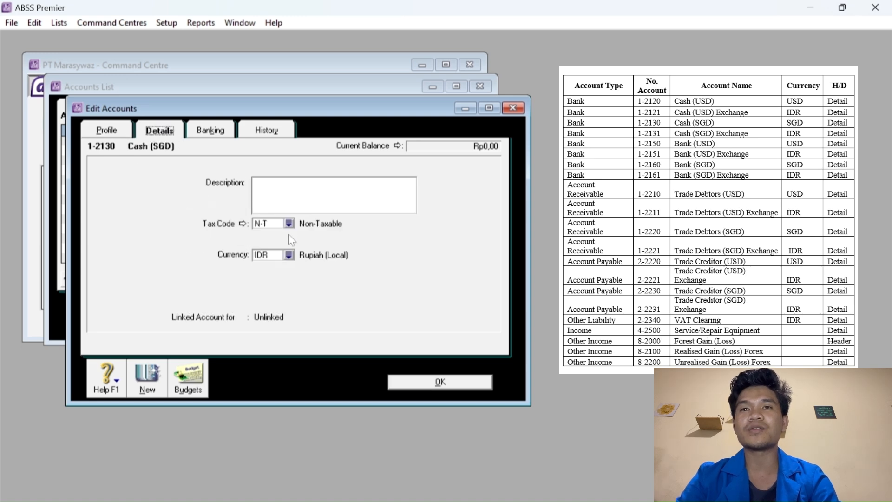
{"action": "left_click", "coordinate": [289, 255]}
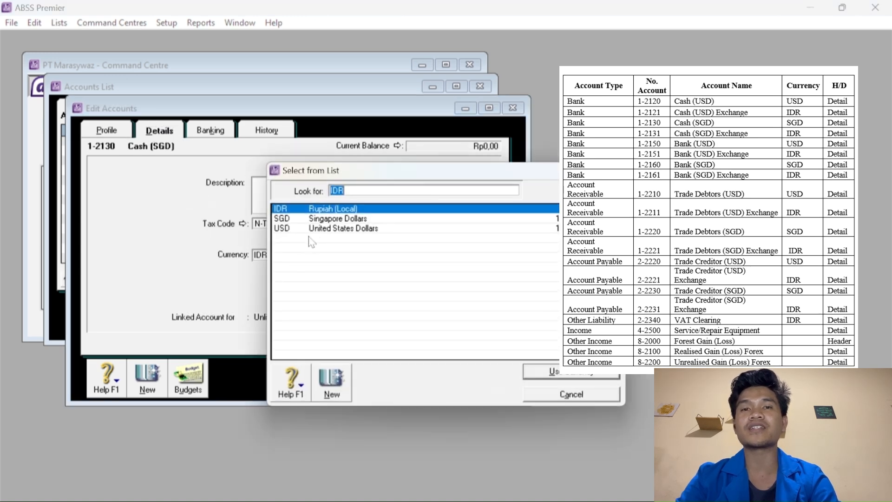
{"action": "left_click", "coordinate": [325, 218]}
{"action": "left_click", "coordinate": [557, 372]}
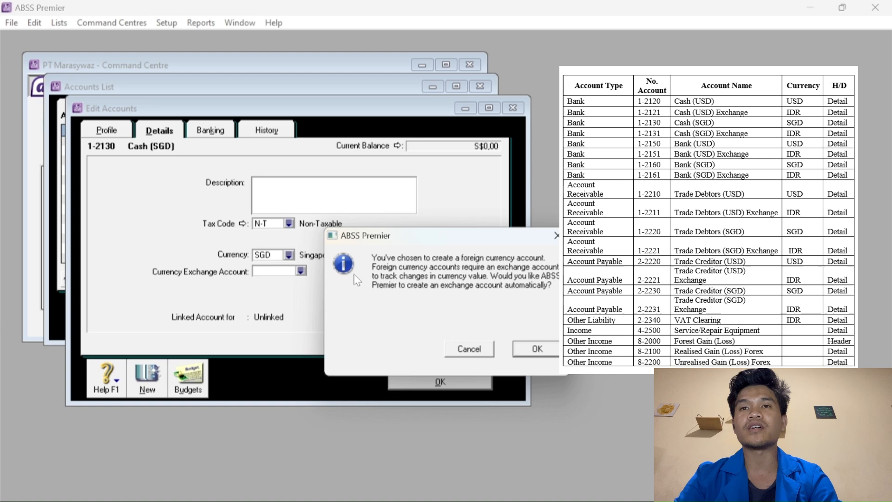
{"action": "left_click", "coordinate": [536, 349]}
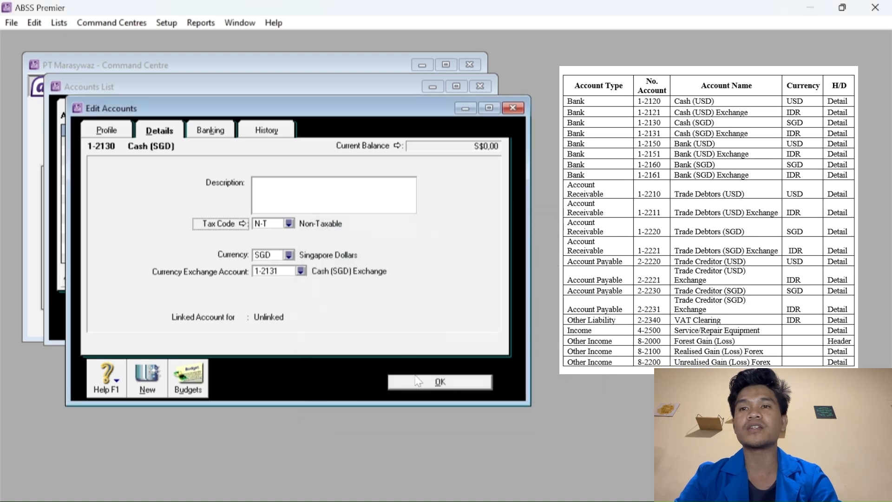
{"action": "left_click", "coordinate": [146, 373]}
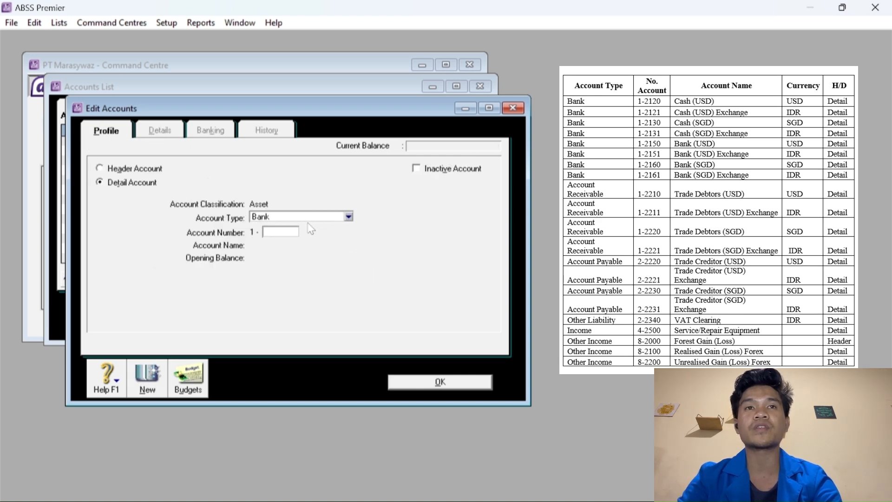
Add account 1-2150 Bank (USD) in United States Dollars with its exchange account.
{"action": "type", "text": "2150"}
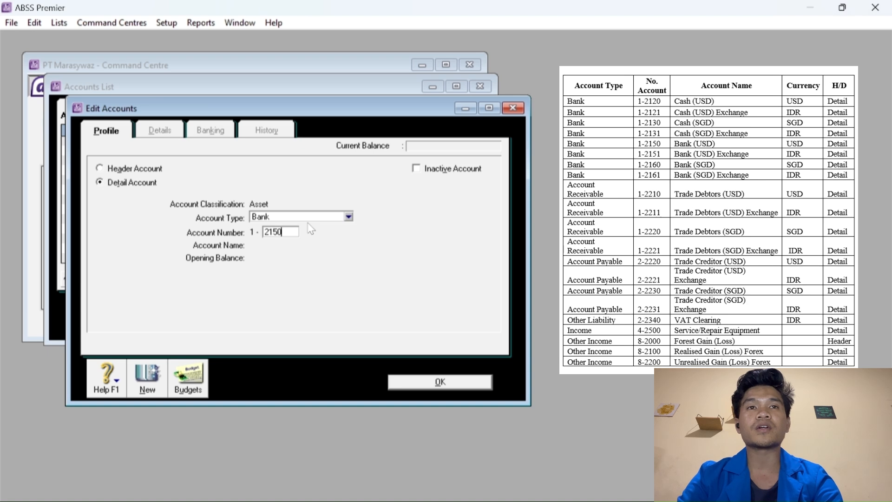
{"action": "key", "text": "Tab"}
{"action": "type", "text": "B"}
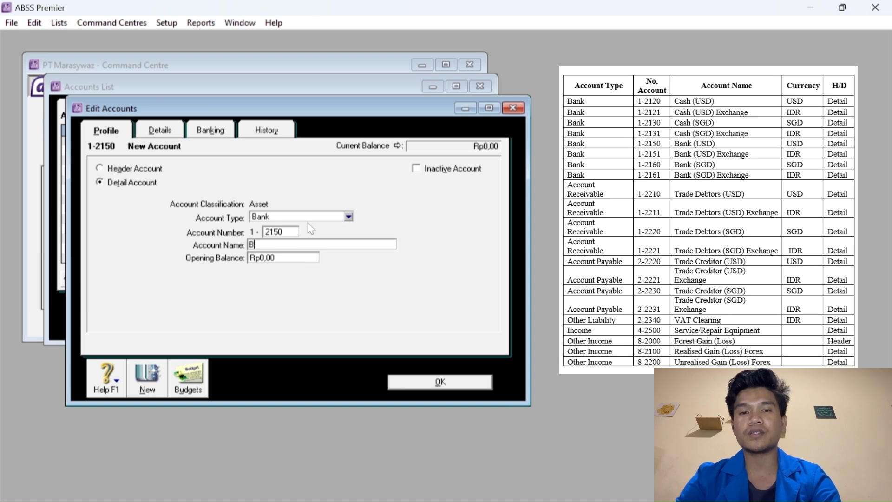
{"action": "type", "text": "ank (USD)"}
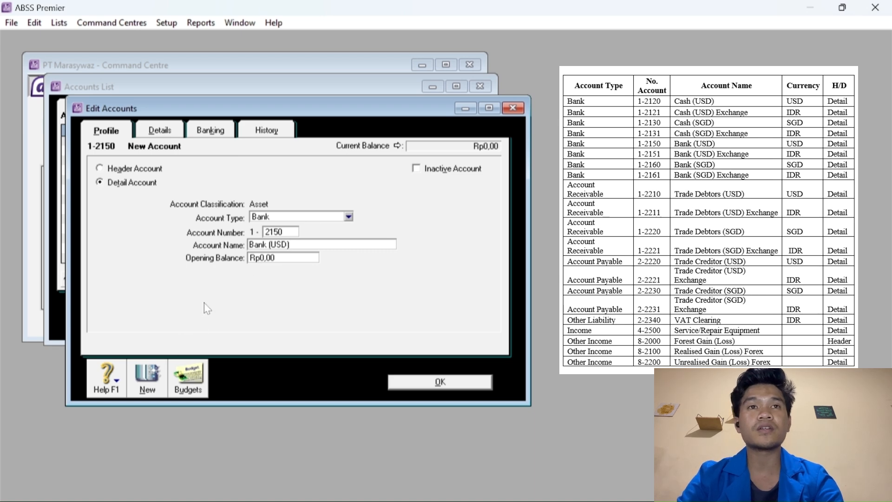
{"action": "left_click", "coordinate": [170, 132]}
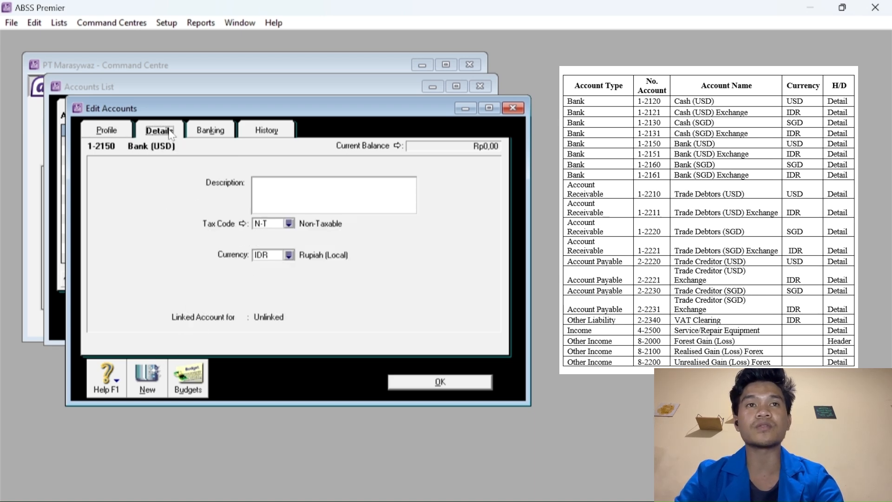
{"action": "left_click", "coordinate": [289, 255]}
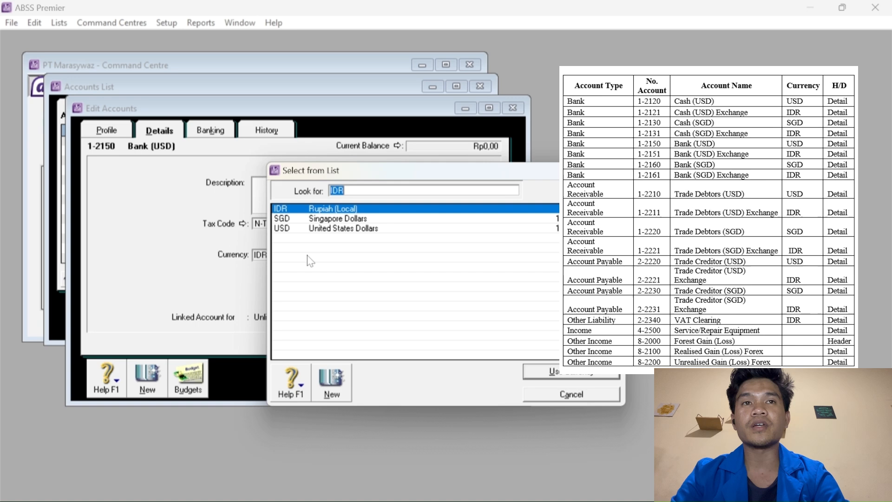
{"action": "left_click", "coordinate": [323, 229]}
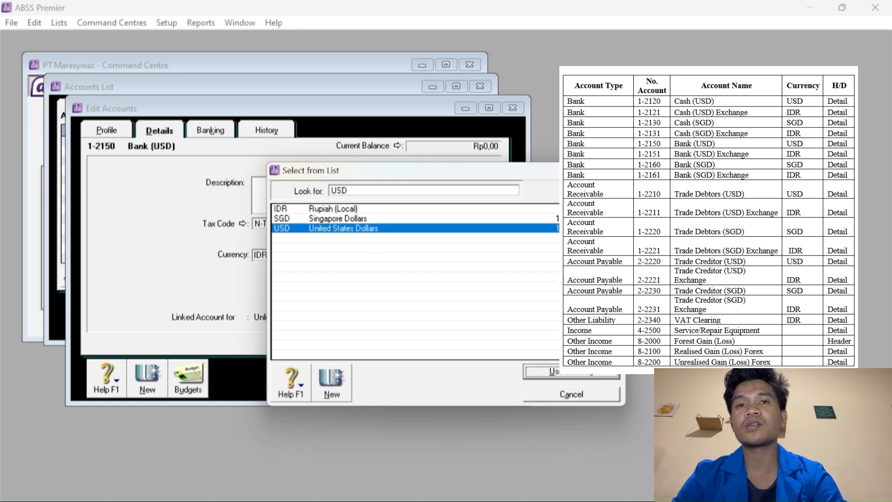
{"action": "left_click", "coordinate": [548, 372]}
{"action": "left_click", "coordinate": [526, 352]}
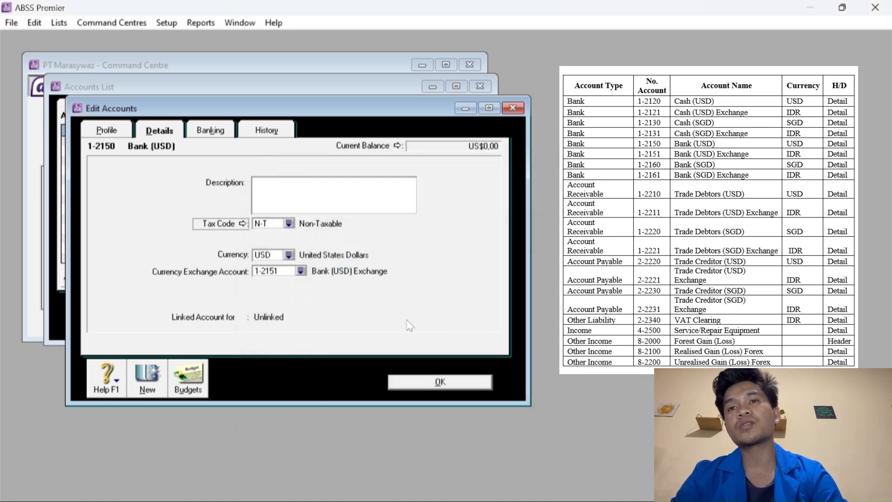
{"action": "left_click", "coordinate": [147, 377]}
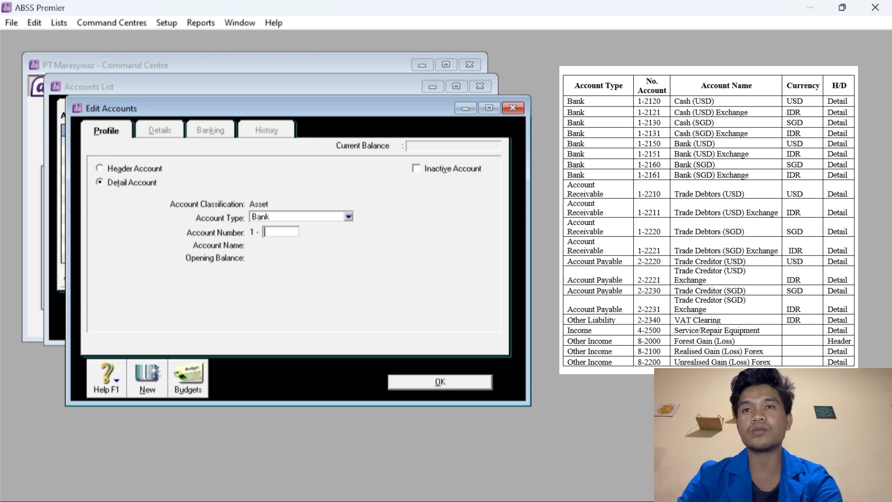
Add account 1-2160 Bank (SGD) in Singapore Dollars with its exchange account.
{"action": "type", "text": "21"}
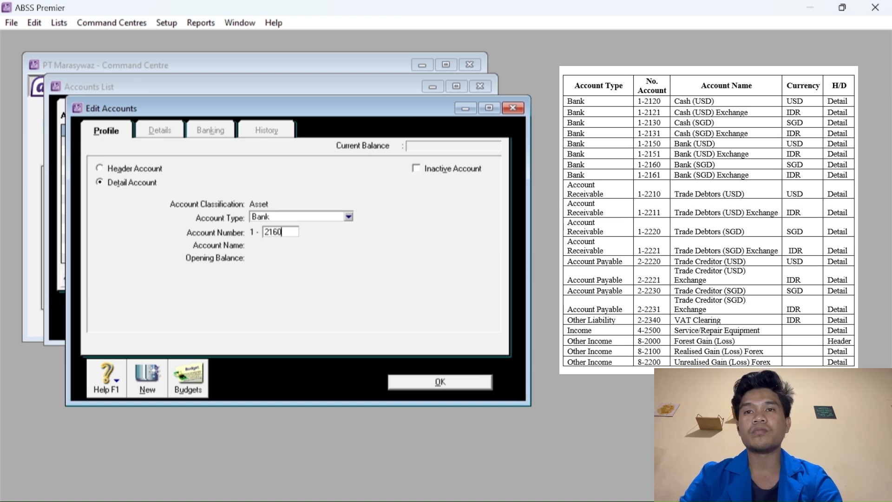
{"action": "type", "text": "60"}
{"action": "key", "text": "Tab"}
{"action": "type", "text": "Bank "}
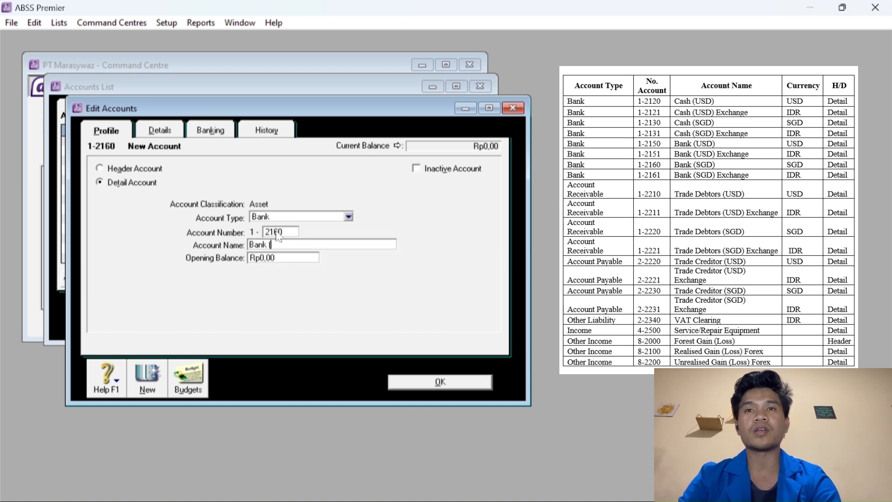
{"action": "type", "text": "(SGD)"}
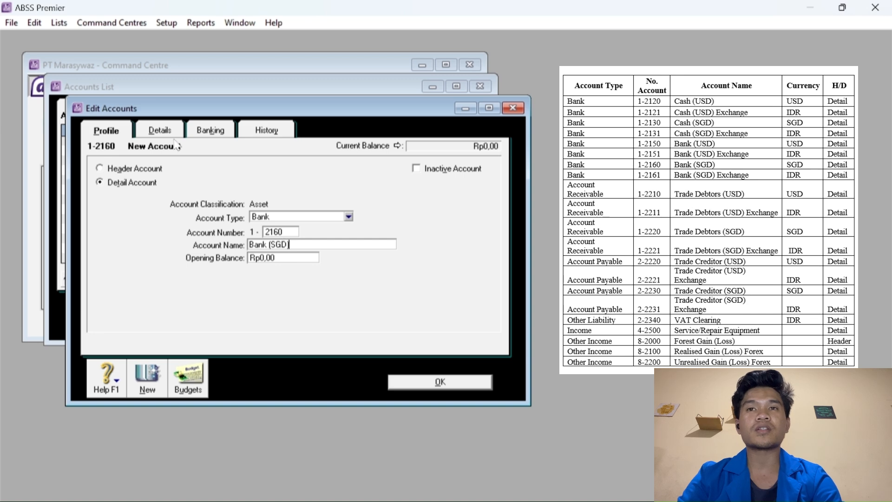
{"action": "left_click", "coordinate": [163, 132]}
{"action": "left_click", "coordinate": [288, 255]}
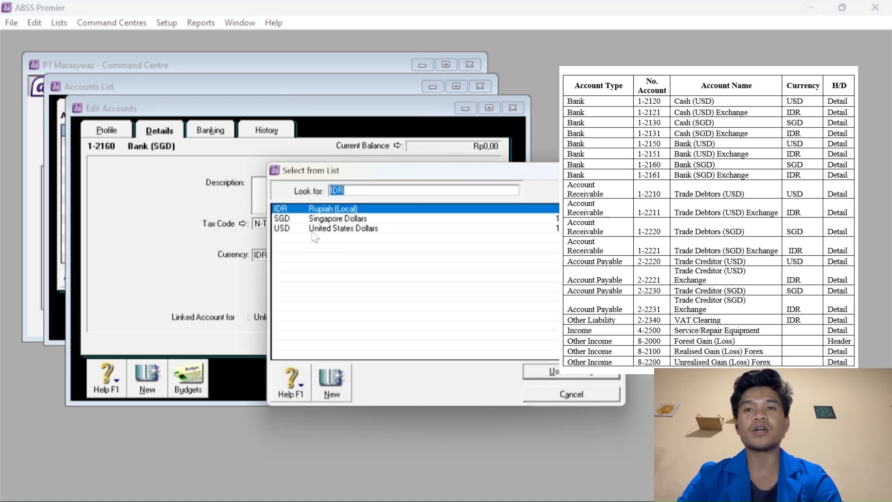
{"action": "left_click", "coordinate": [320, 218]}
{"action": "left_click", "coordinate": [535, 375]}
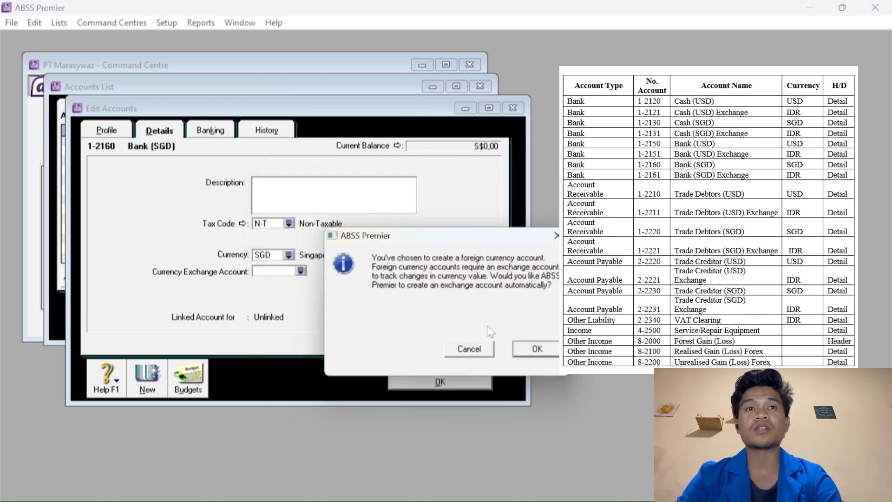
{"action": "left_click", "coordinate": [535, 352]}
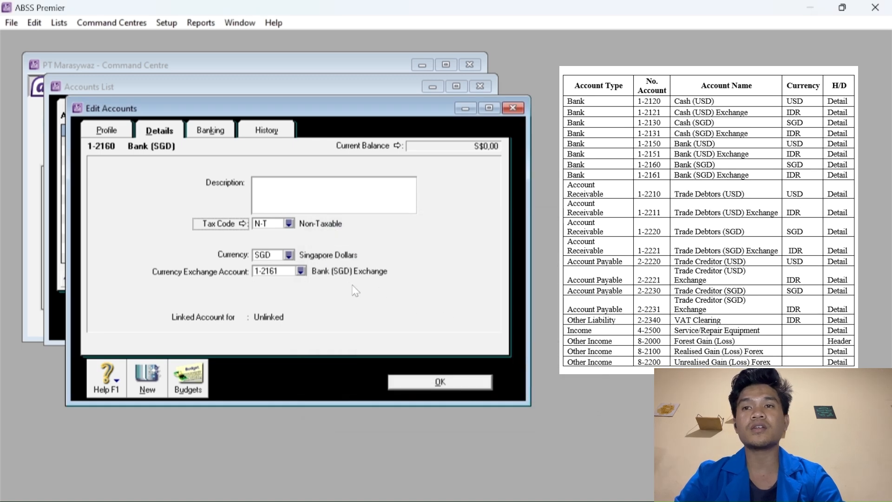
{"action": "left_click", "coordinate": [149, 376]}
Add Accounts Receivable 1-2210 Trade Debtors (USD) in US Dollars with an exchange account.
{"action": "left_click", "coordinate": [290, 224]}
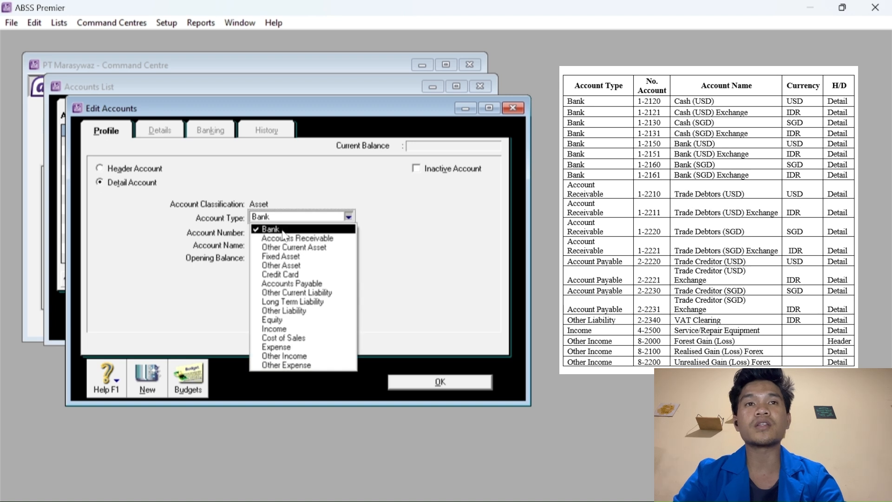
{"action": "left_click", "coordinate": [291, 239]}
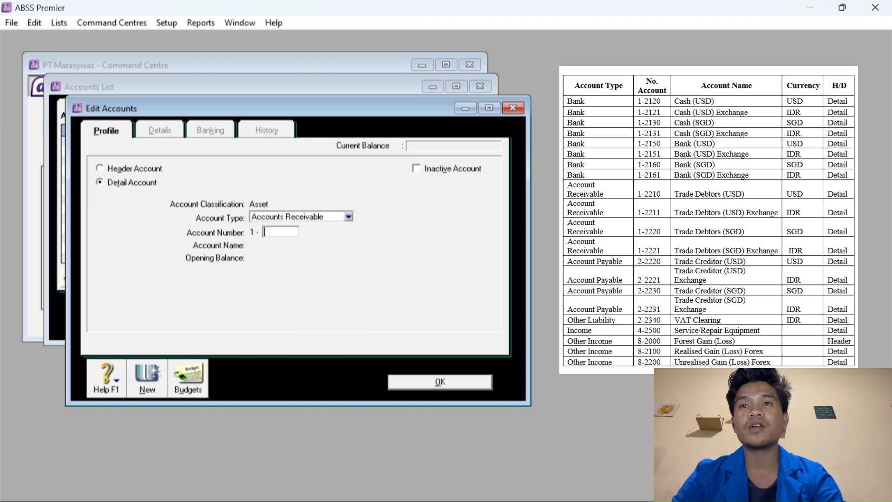
{"action": "type", "text": "2210"}
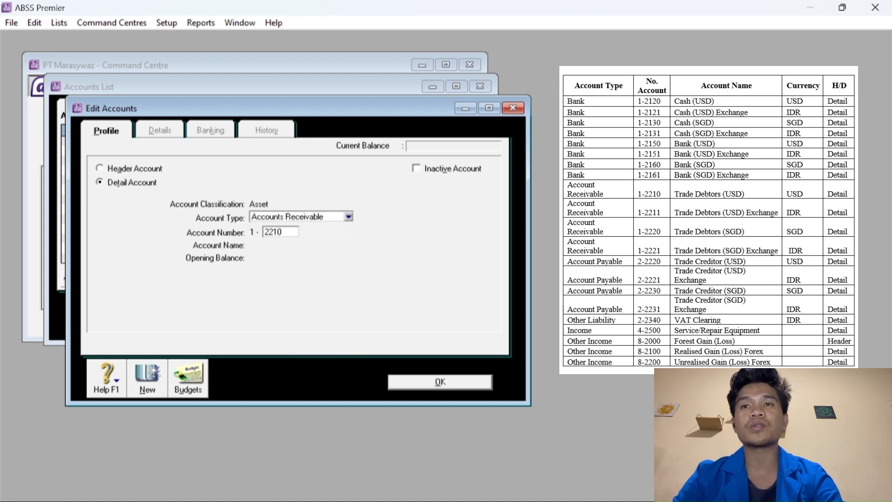
{"action": "key", "text": "Tab"}
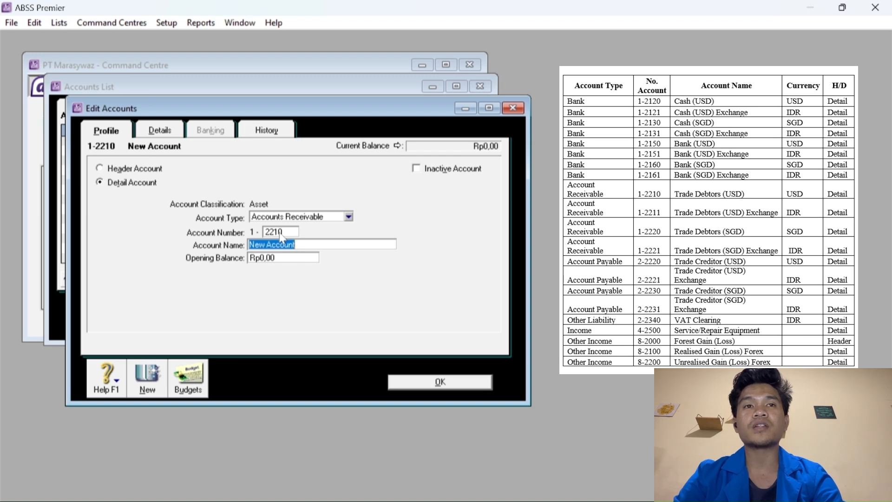
{"action": "type", "text": "Trade"}
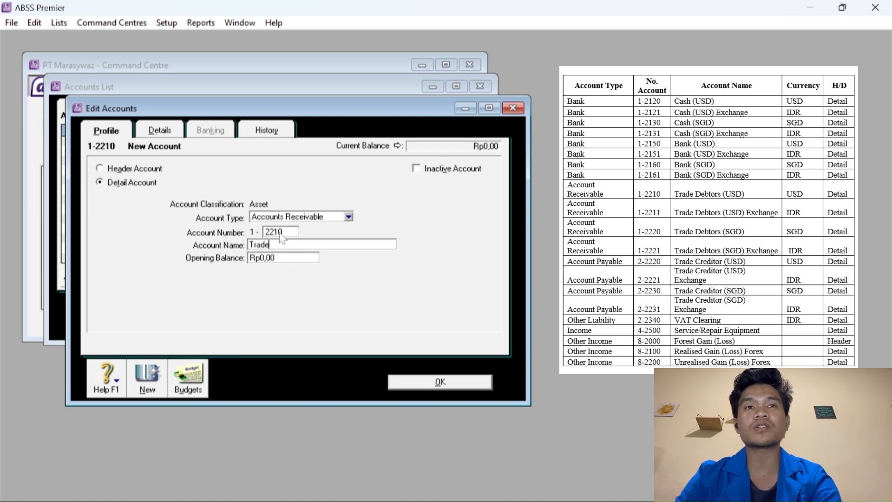
{"action": "type", "text": " Debit"}
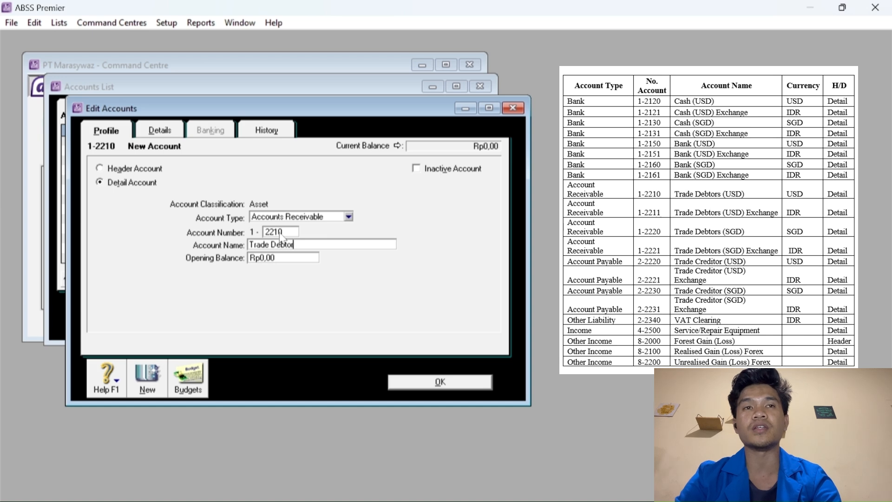
{"action": "type", "text": "rs"}
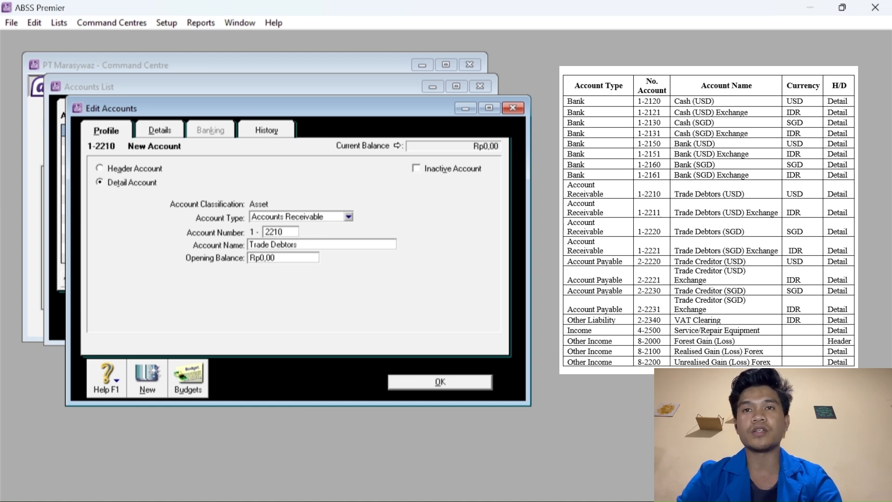
{"action": "type", "text": " (USD)"}
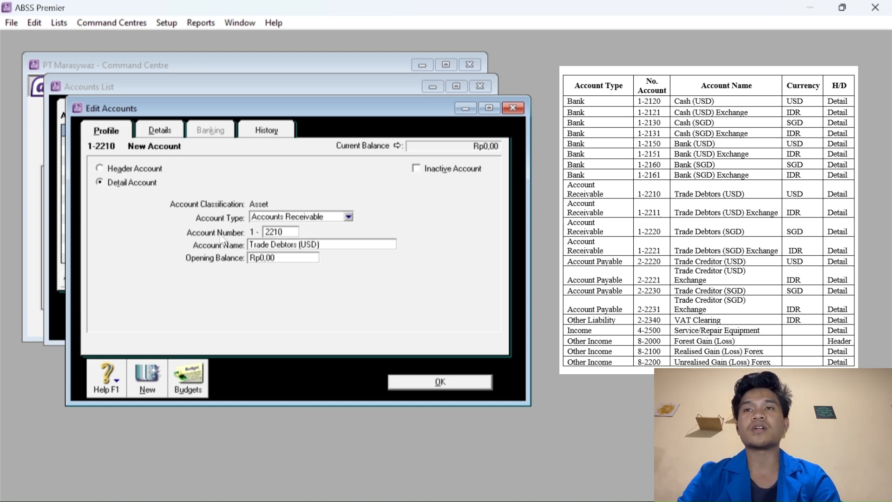
{"action": "left_click", "coordinate": [159, 136]}
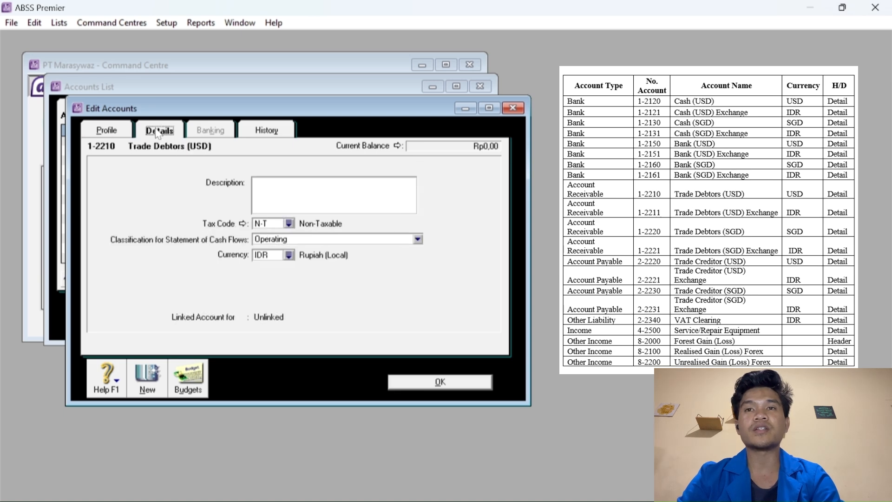
{"action": "left_click", "coordinate": [290, 256]}
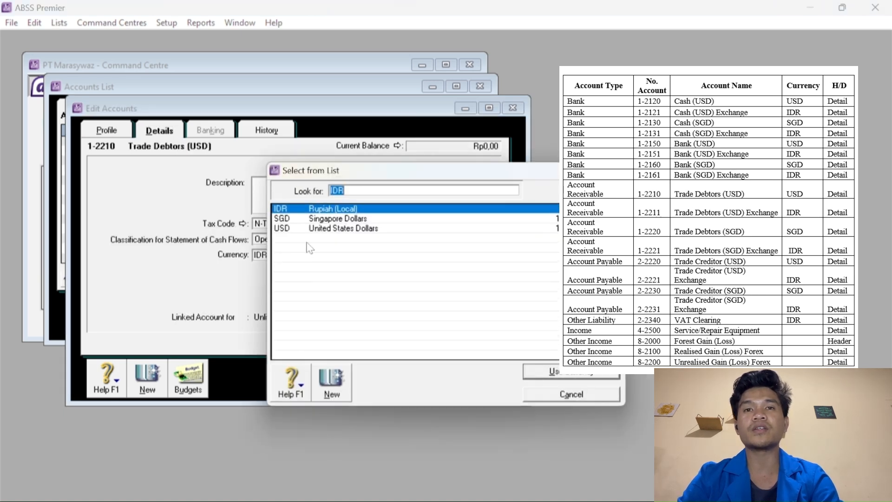
{"action": "left_click", "coordinate": [331, 228]}
{"action": "left_click", "coordinate": [546, 370]}
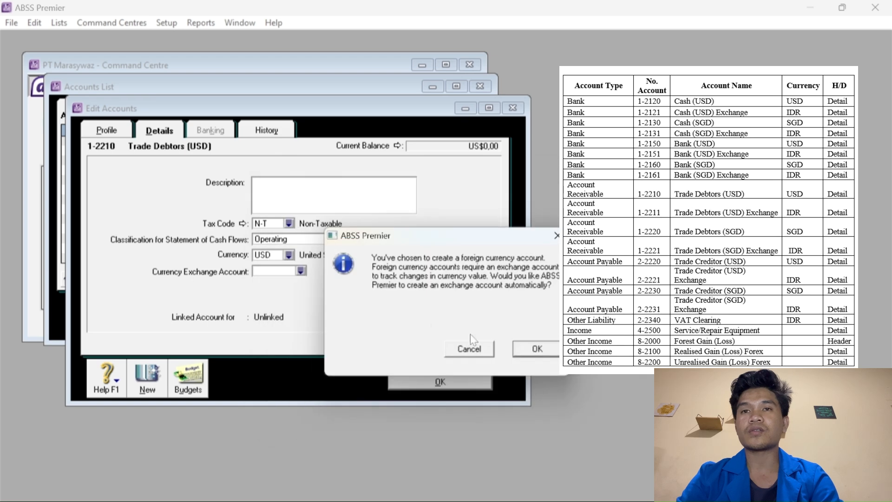
{"action": "left_click", "coordinate": [526, 349]}
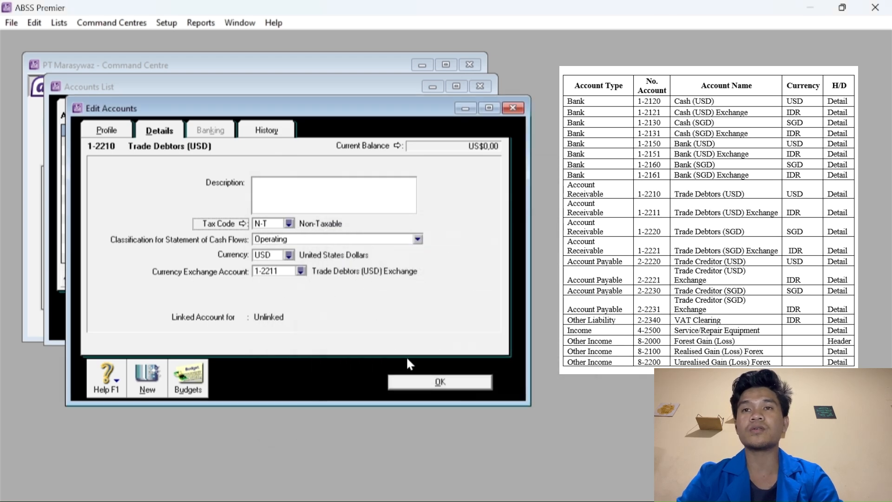
{"action": "left_click", "coordinate": [148, 377]}
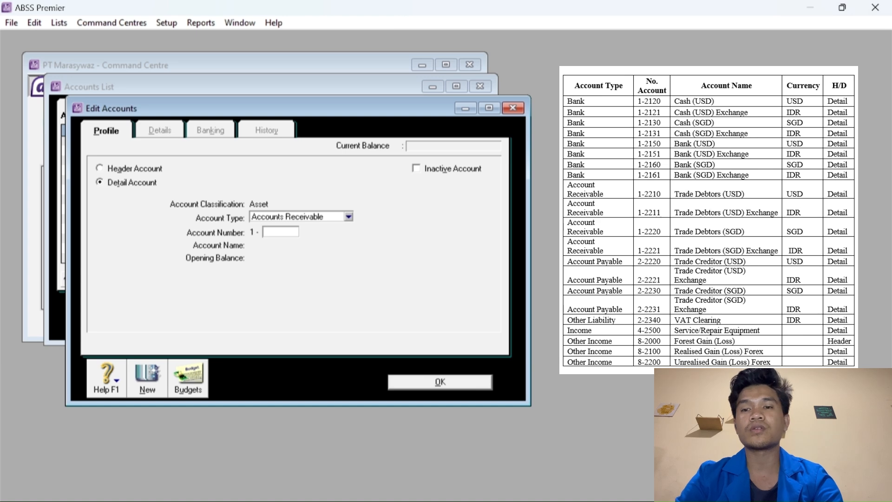
Add 1-2220 Trade Debtors (SGD) in Singapore Dollars, linked to exchange account 1-2221.
{"action": "type", "text": "2"}
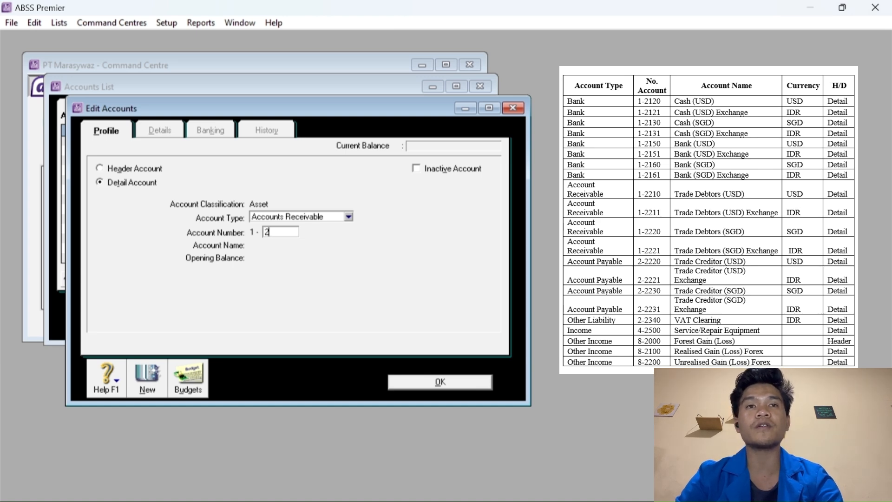
{"action": "type", "text": "220"}
{"action": "key", "text": "Tab"}
{"action": "type", "text": "Trade"}
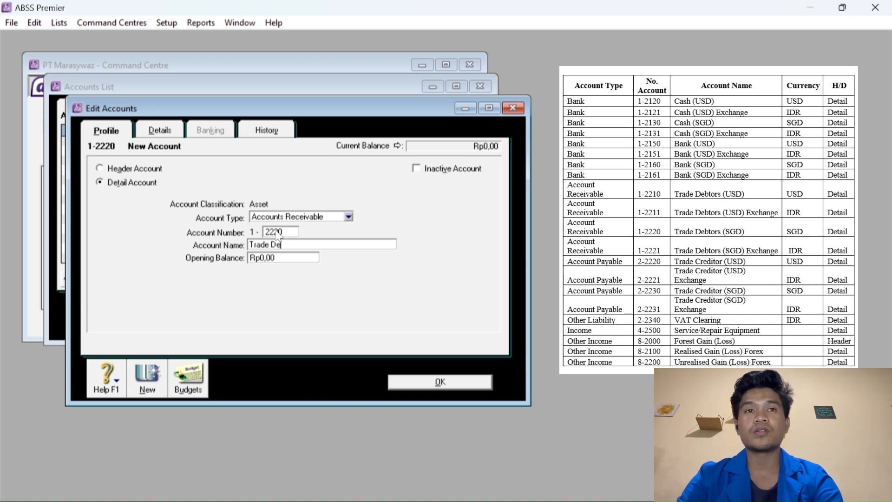
{"action": "type", "text": " Debtors "}
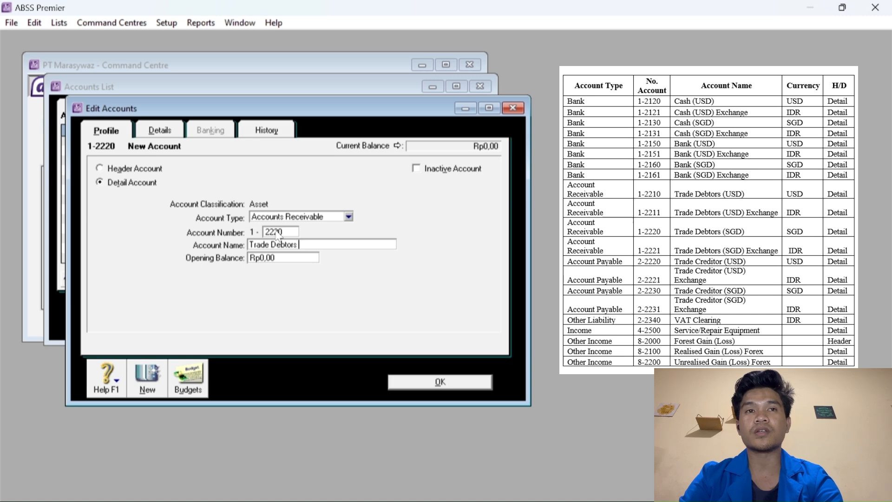
{"action": "type", "text": "(SGD"}
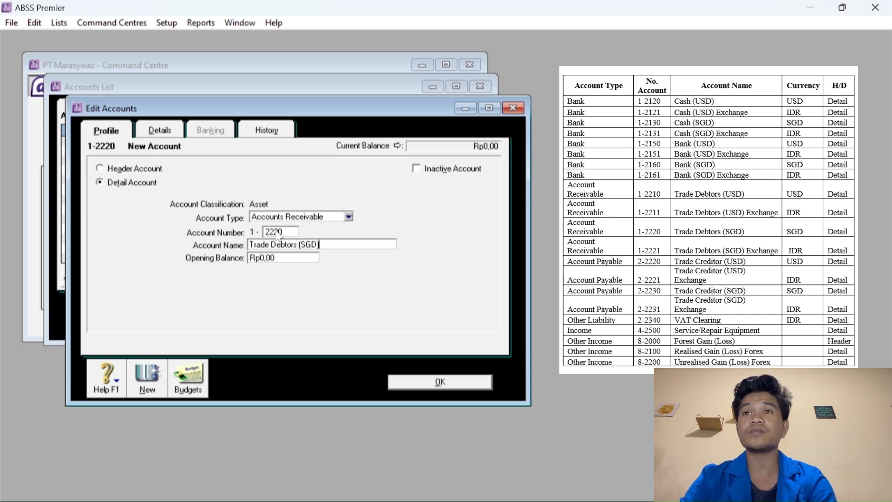
{"action": "type", "text": ")"}
{"action": "left_click", "coordinate": [160, 131]}
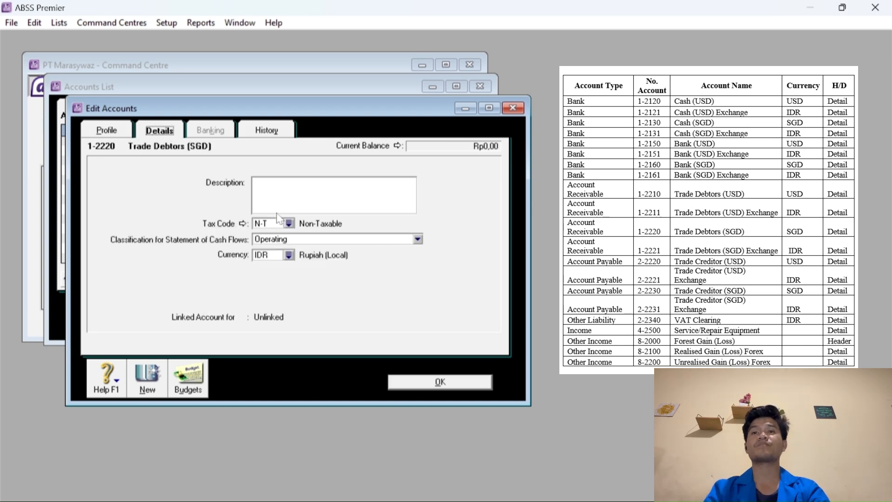
{"action": "left_click", "coordinate": [289, 255]}
{"action": "left_click", "coordinate": [314, 219]}
{"action": "left_click", "coordinate": [546, 374]}
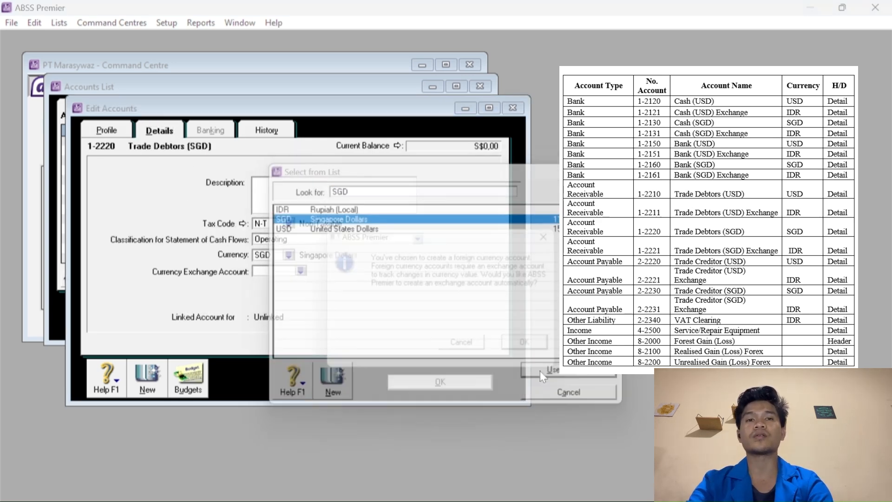
{"action": "left_click", "coordinate": [530, 348]}
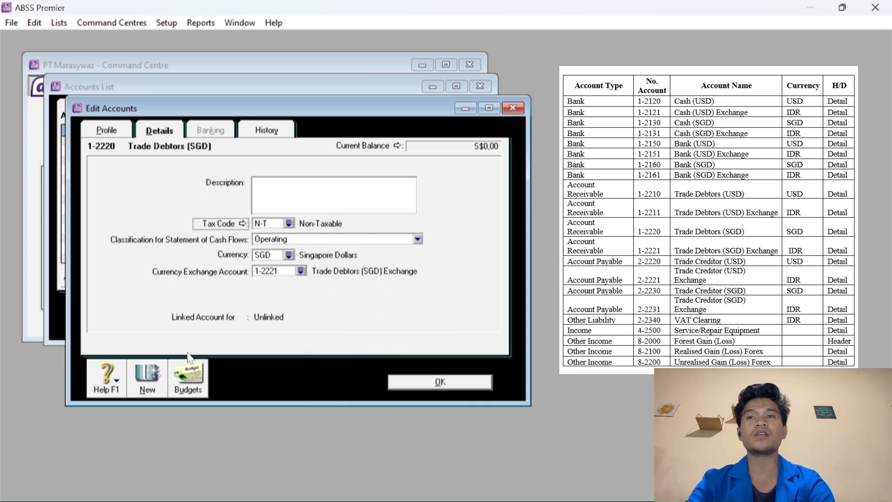
{"action": "left_click", "coordinate": [157, 377]}
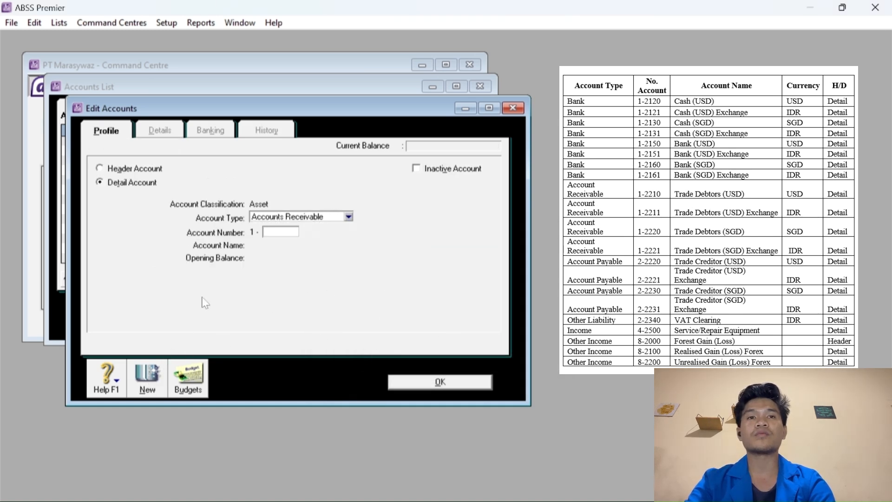
Add Accounts Payable 2-2220 Trade Creditor (USD) in US Dollars with an exchange account.
{"action": "left_click", "coordinate": [296, 217]}
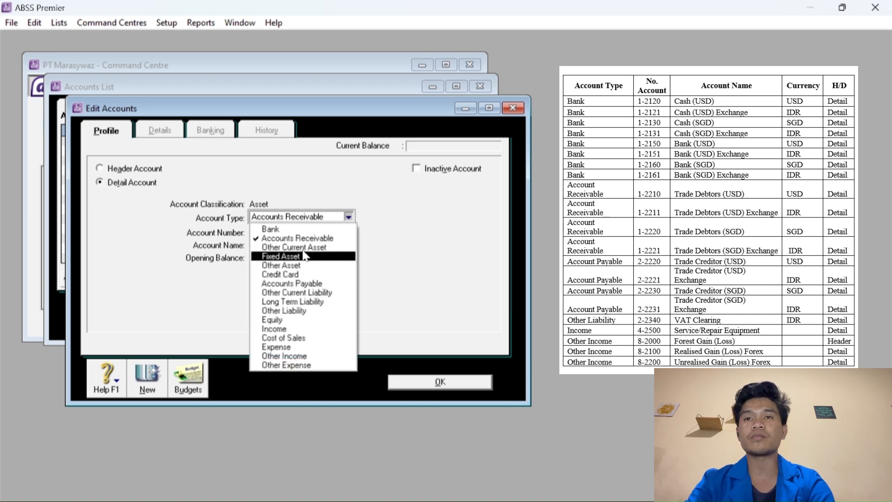
{"action": "left_click", "coordinate": [298, 284]}
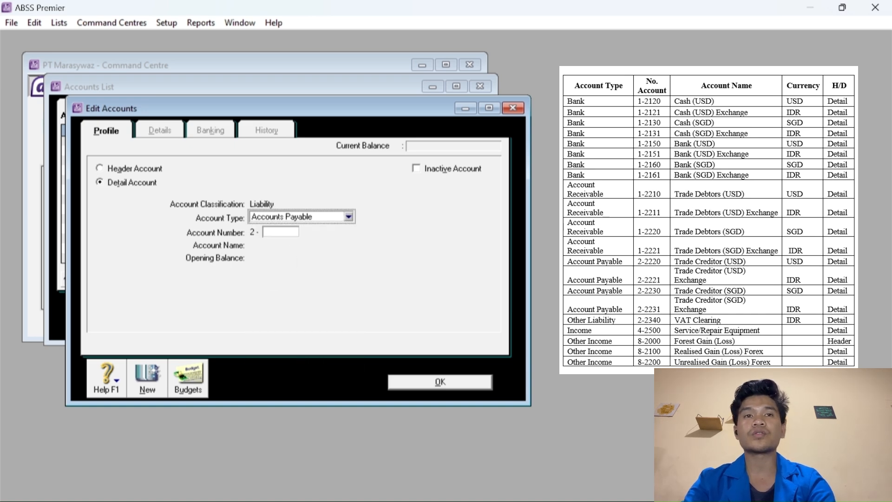
{"action": "left_click", "coordinate": [280, 232]}
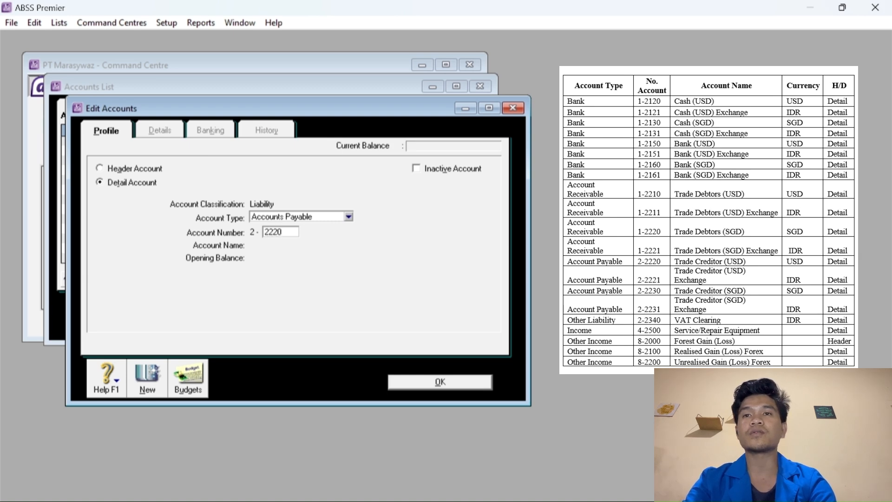
{"action": "key", "text": "Tab"}
{"action": "type", "text": "Trad"}
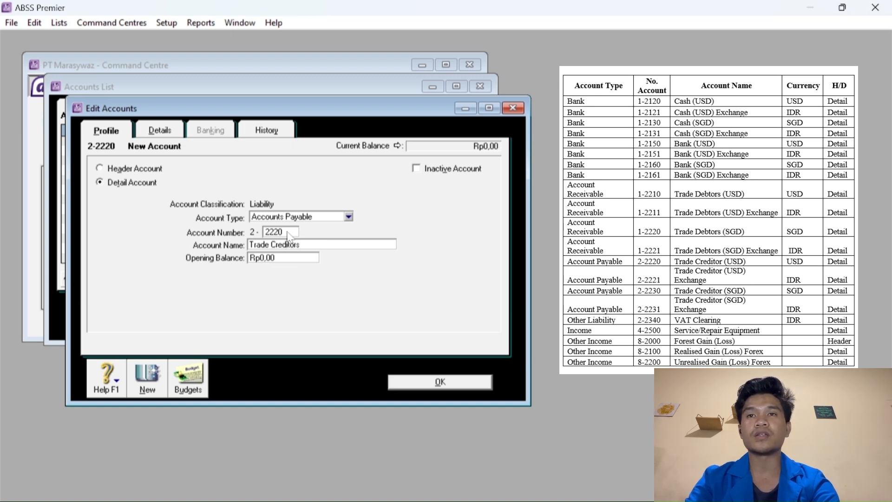
{"action": "key", "text": "BackSpace"}
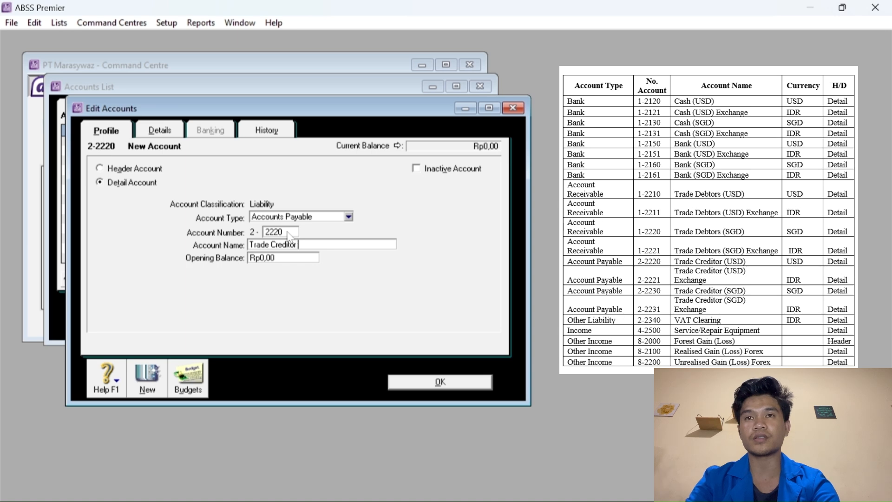
{"action": "type", "text": "(USD"}
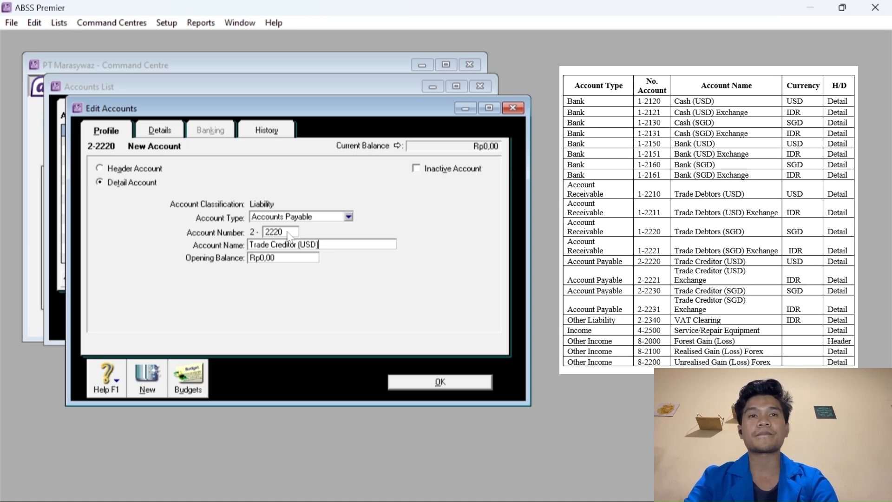
{"action": "left_click", "coordinate": [158, 132]}
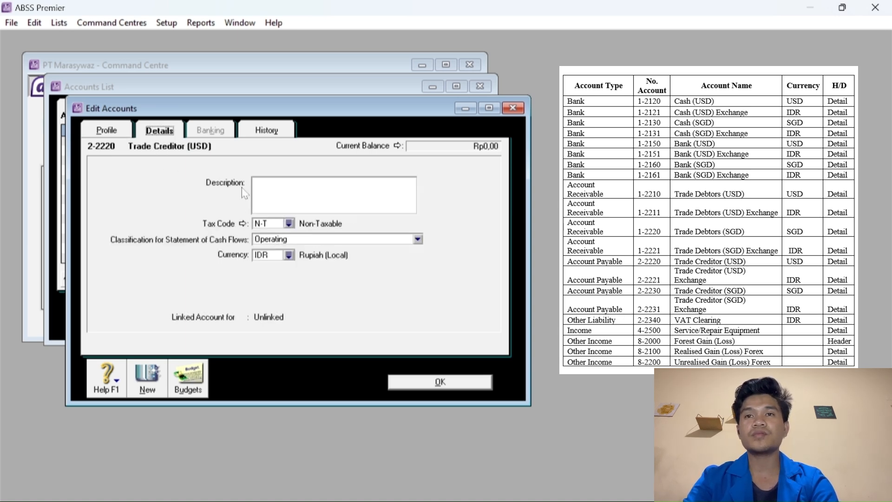
{"action": "left_click", "coordinate": [289, 255]}
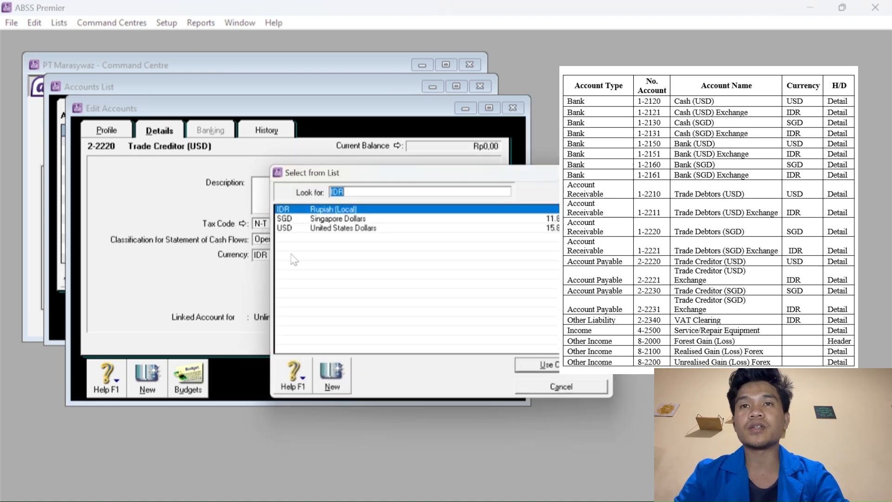
{"action": "left_click", "coordinate": [318, 230]}
{"action": "left_click", "coordinate": [531, 371]}
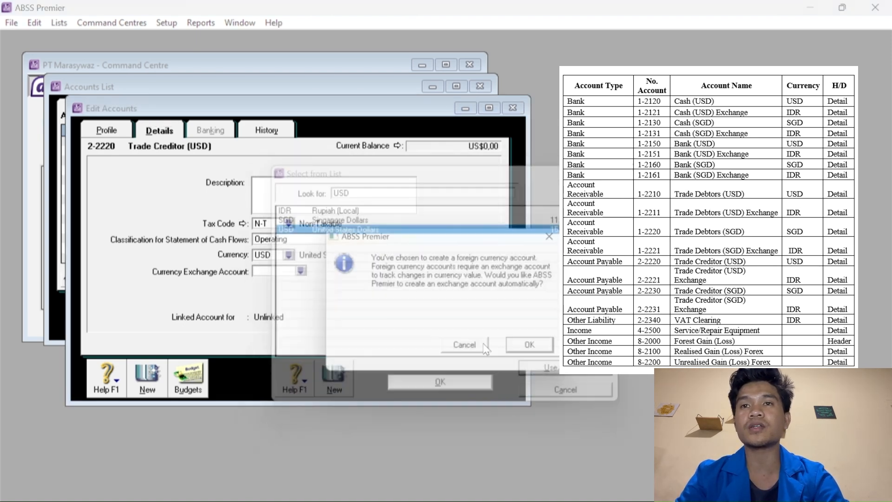
{"action": "left_click", "coordinate": [527, 353]}
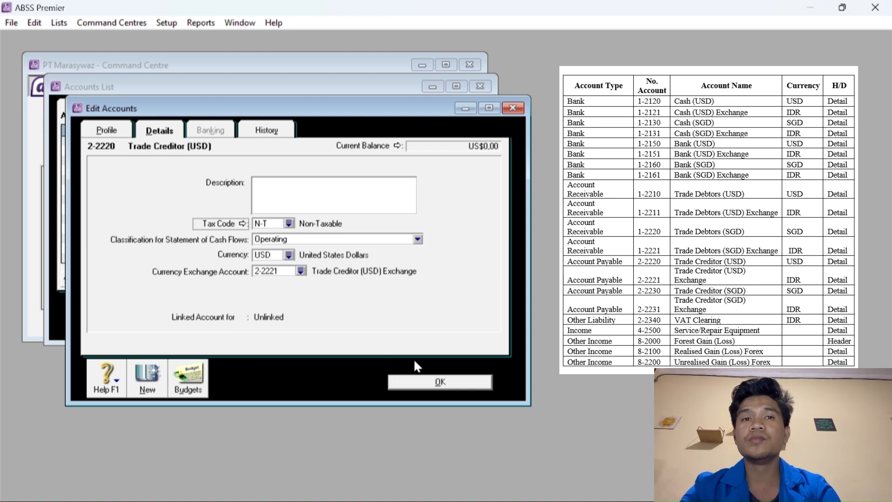
{"action": "left_click", "coordinate": [147, 378]}
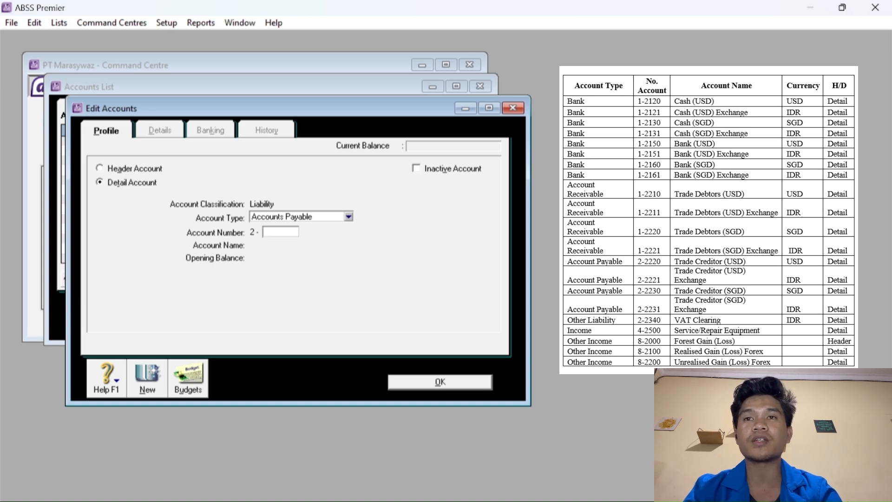
Add 2-2230 Trade Creditor (SGD) in Singapore Dollars, linked to exchange account 2-2231.
{"action": "type", "text": "2230"}
{"action": "key", "text": "Tab"}
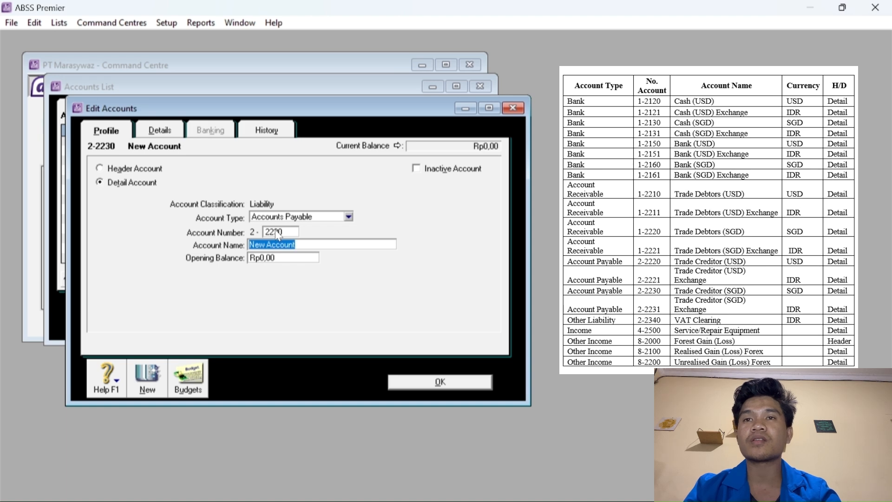
{"action": "type", "text": "Trade C"}
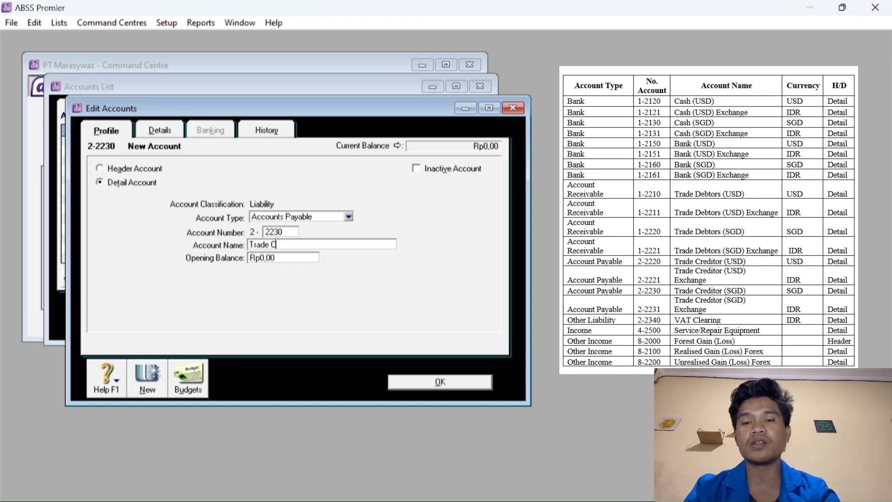
{"action": "type", "text": "reditor "}
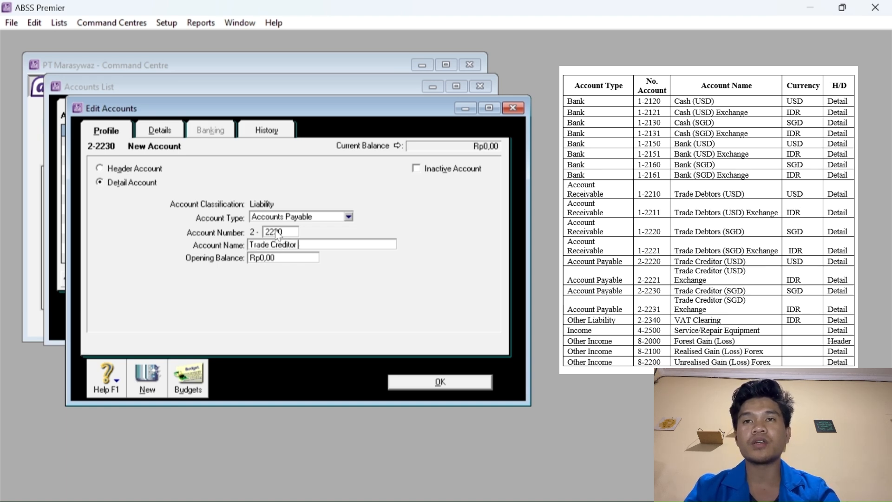
{"action": "type", "text": "(SGD"}
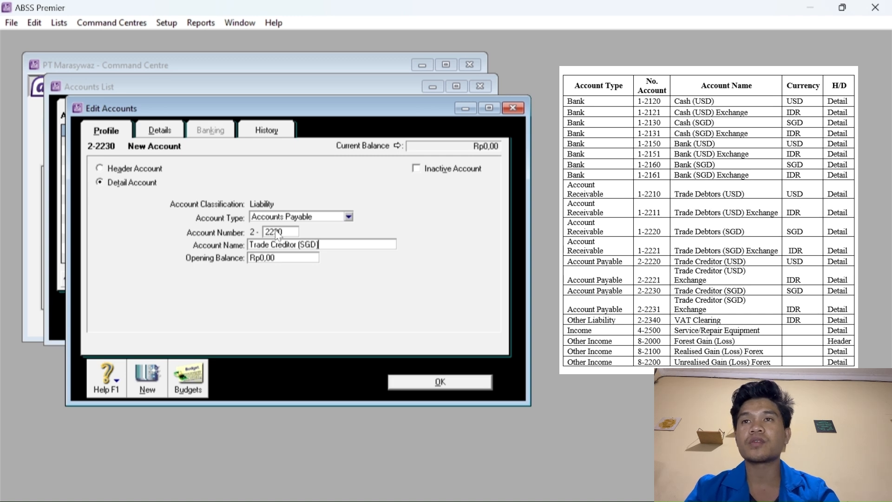
{"action": "left_click", "coordinate": [171, 133]}
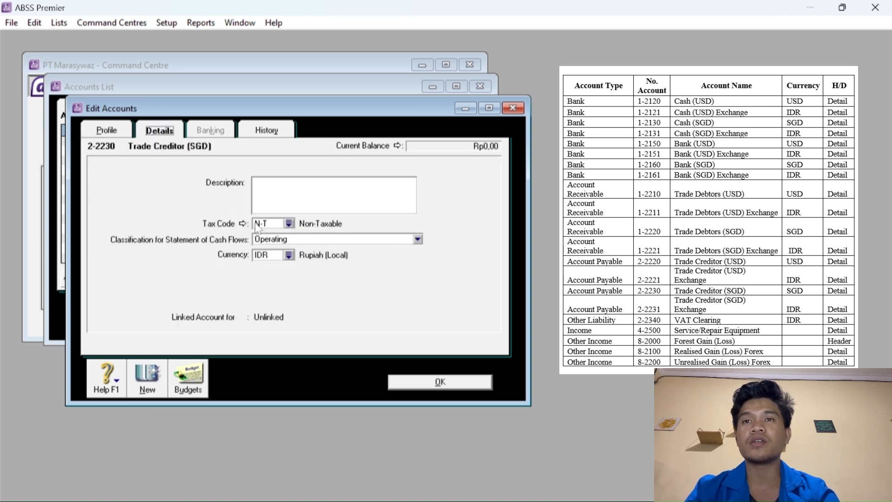
{"action": "left_click", "coordinate": [286, 255]}
{"action": "left_click", "coordinate": [330, 220]}
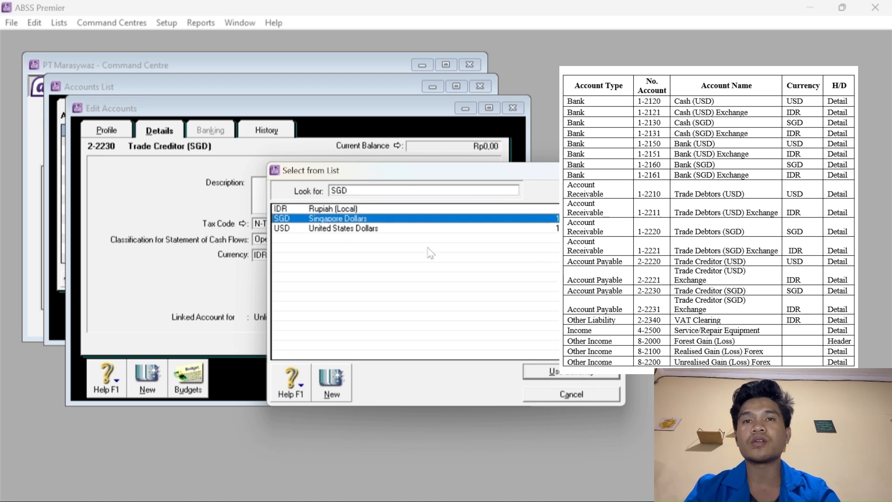
{"action": "left_click", "coordinate": [549, 372]}
{"action": "left_click", "coordinate": [536, 349]}
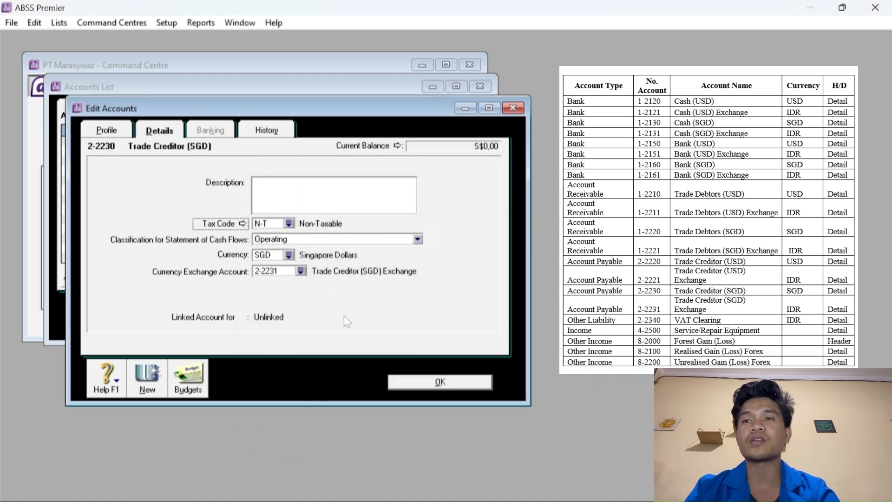
{"action": "left_click", "coordinate": [149, 378]}
Create Other Liability account 2-2340 named VAT Clearing and save it.
{"action": "left_click", "coordinate": [297, 217]}
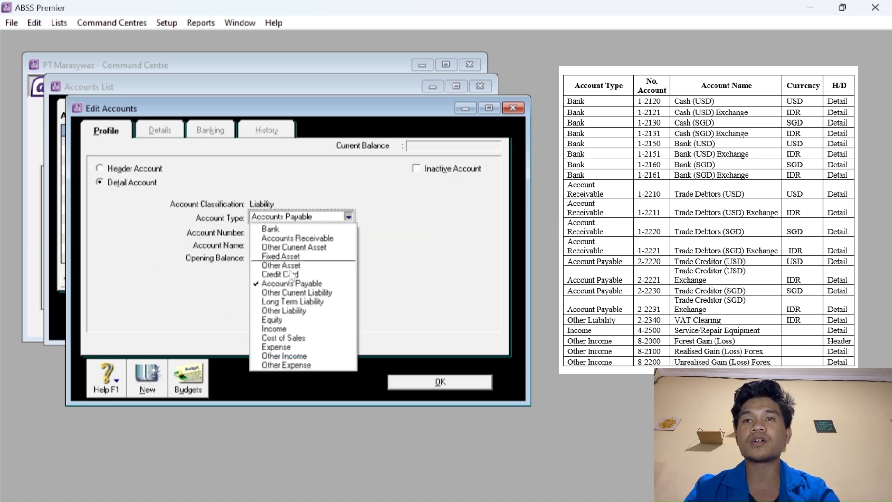
{"action": "left_click", "coordinate": [288, 319]}
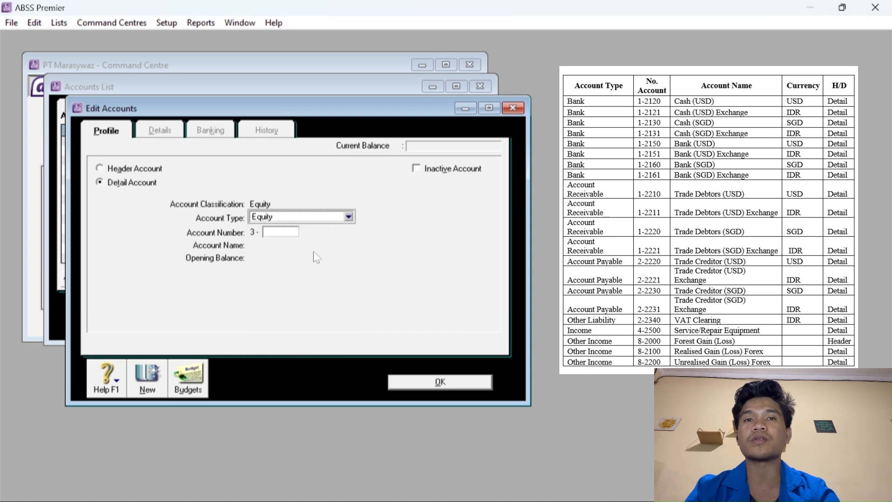
{"action": "left_click", "coordinate": [309, 219]}
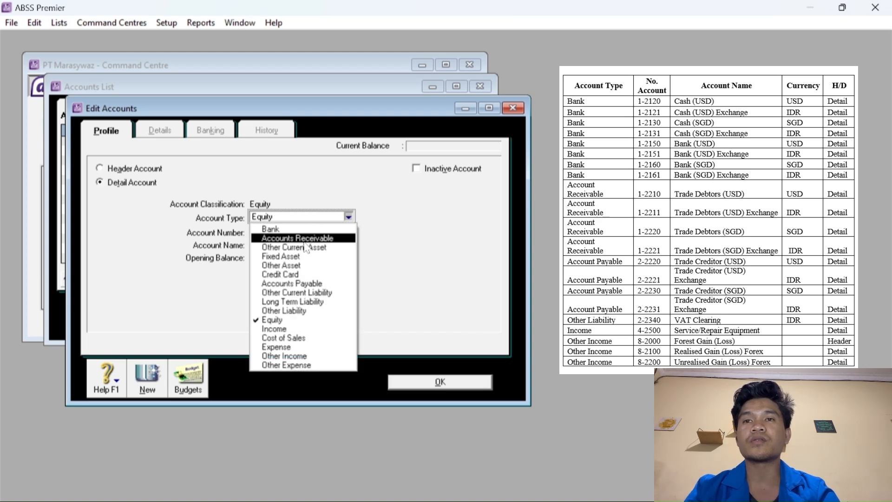
{"action": "left_click", "coordinate": [298, 312]}
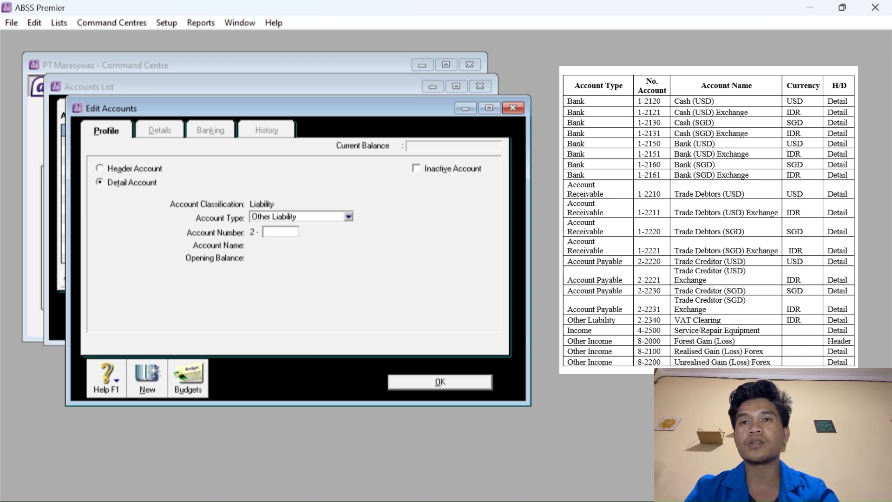
{"action": "key", "text": "Tab"}
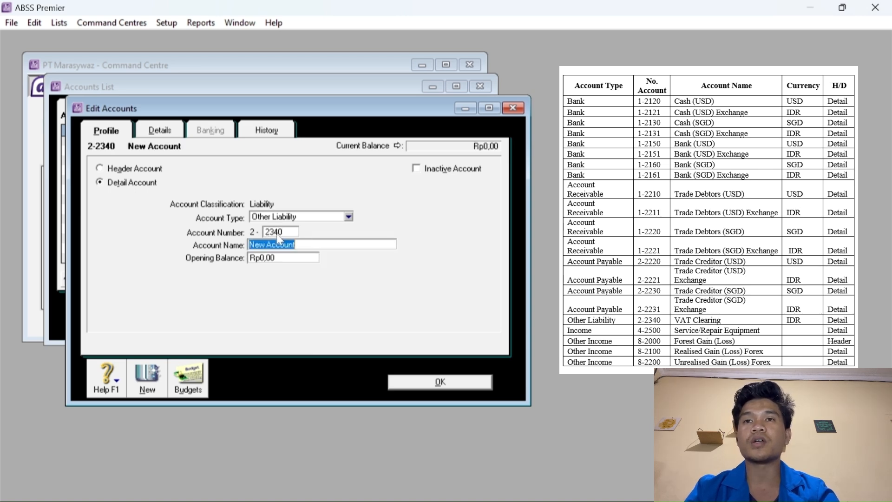
{"action": "type", "text": "VAT"}
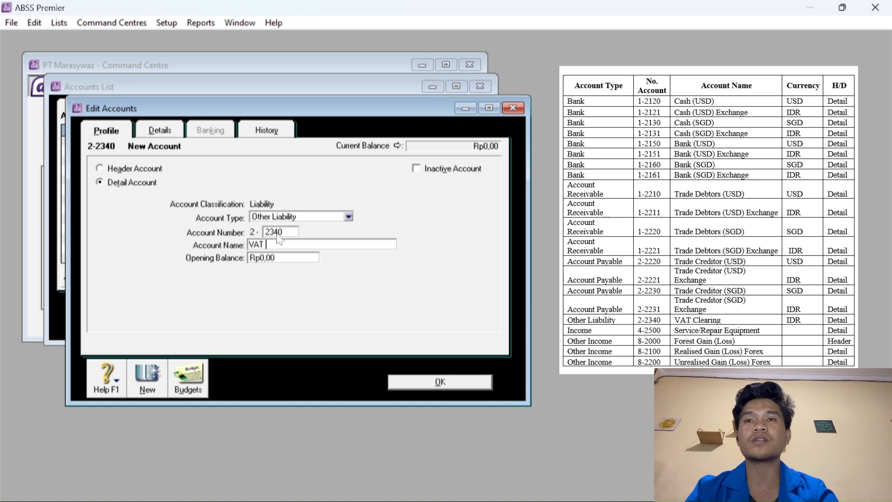
{"action": "type", "text": " Clearing"}
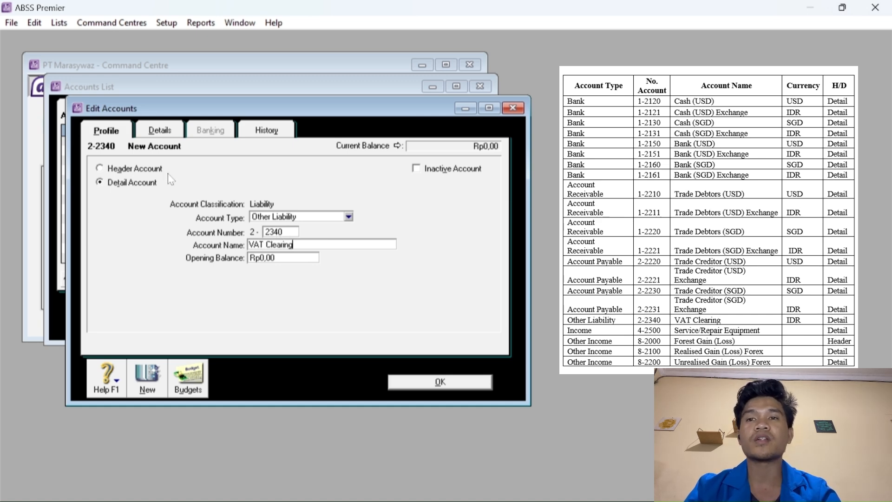
{"action": "left_click", "coordinate": [148, 377]}
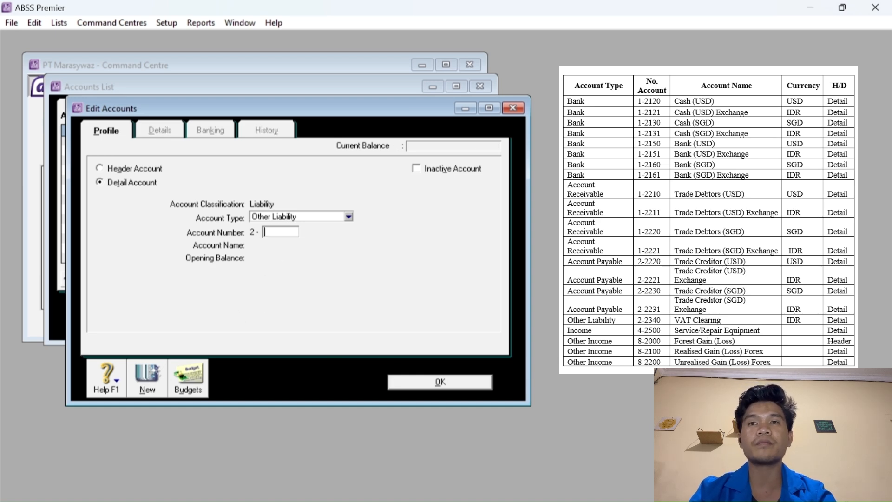
Start Income account 4-2500 and enter its name, Service/Repair Equipment.
{"action": "left_click", "coordinate": [281, 217]}
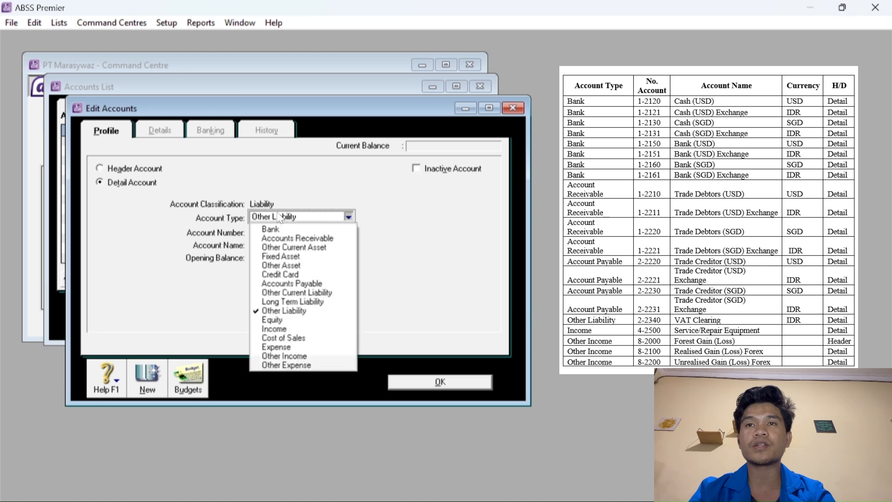
{"action": "left_click", "coordinate": [279, 339]}
{"action": "key", "text": "Tab"}
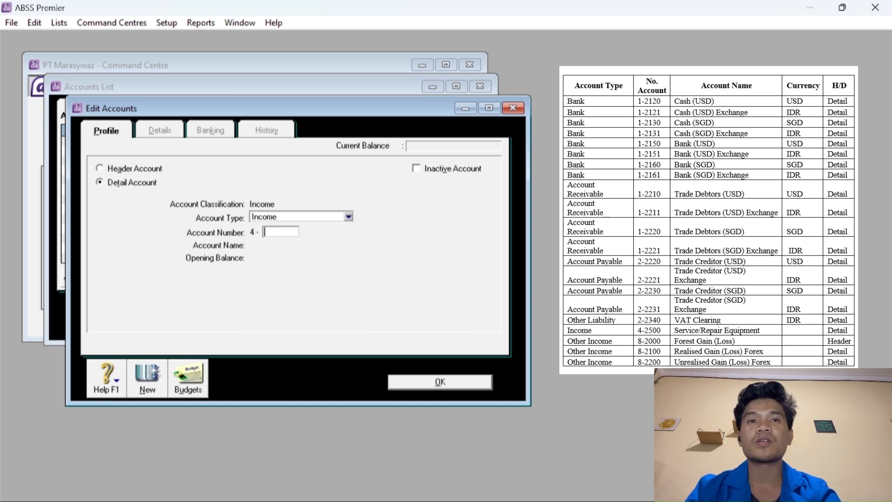
{"action": "type", "text": "2"}
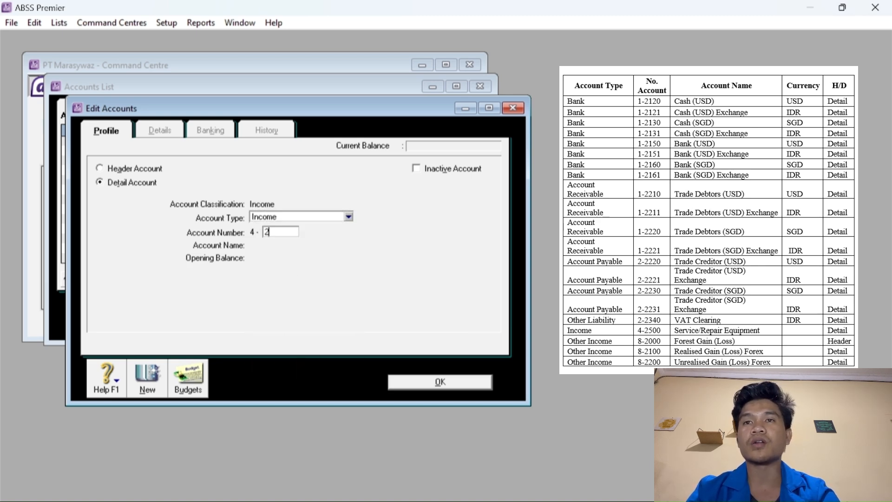
{"action": "type", "text": "500"}
{"action": "key", "text": "Tab"}
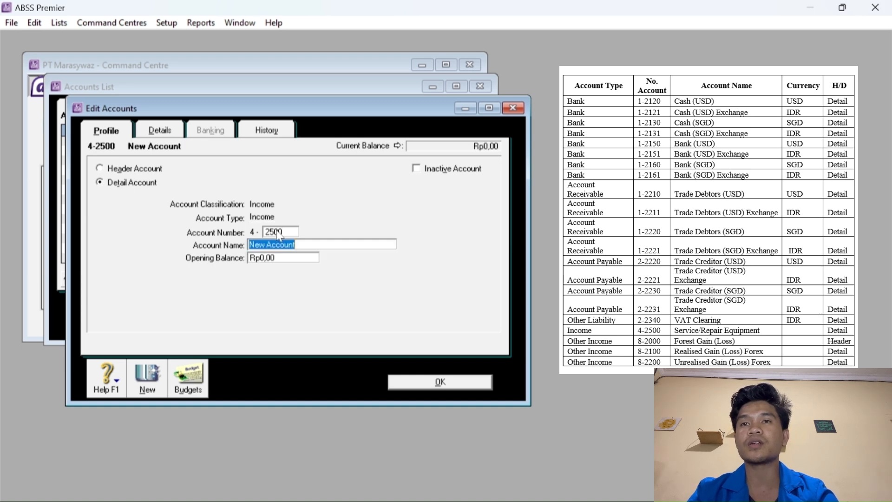
{"action": "type", "text": "Ser"}
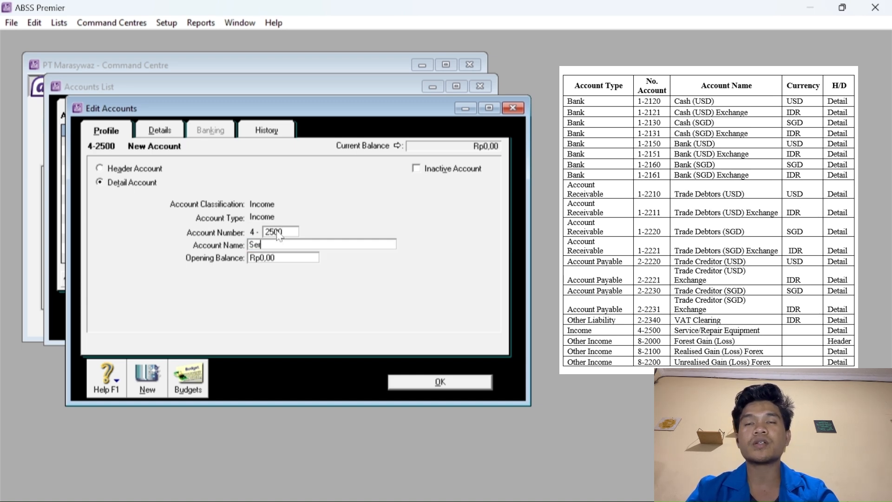
{"action": "type", "text": "vice "}
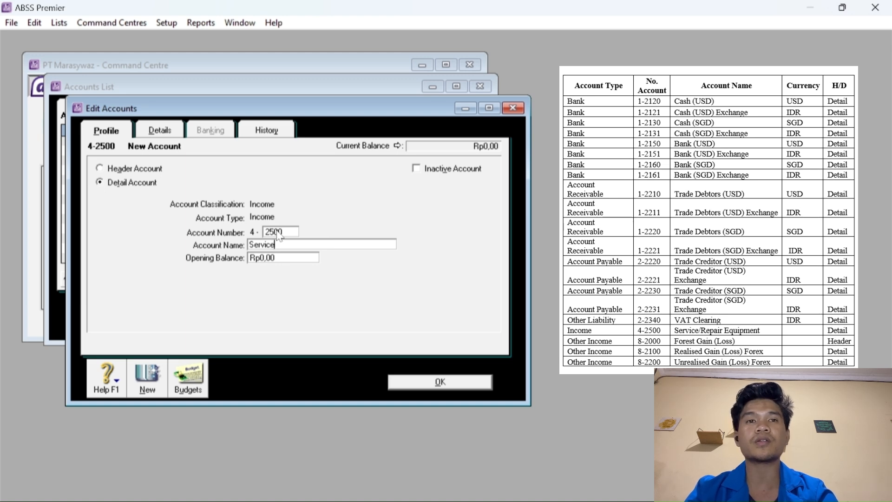
{"action": "type", "text": "/Repair"}
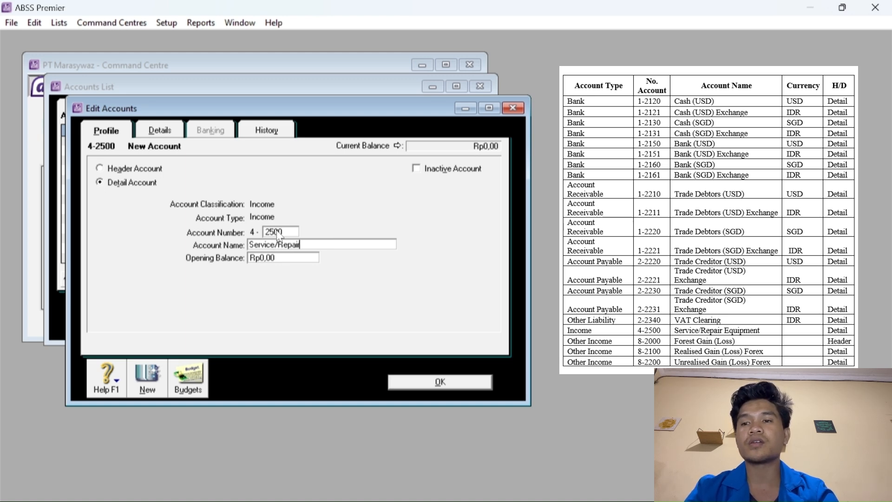
{"action": "type", "text": " E"}
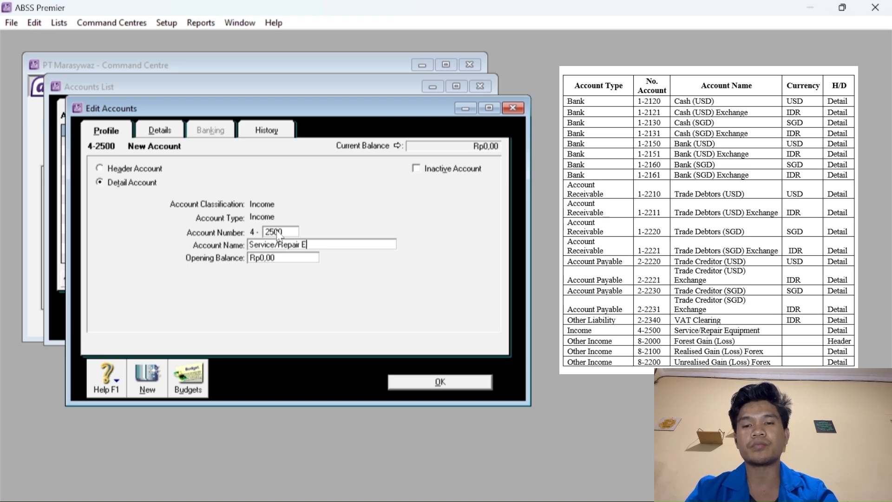
{"action": "type", "text": "quipment"}
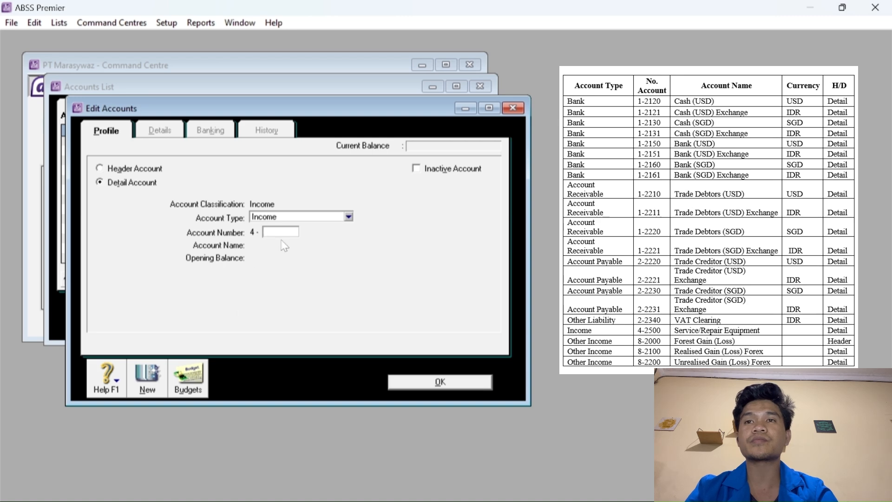
Add Other Income account 8-2000 Forest Gain (Loss) and save it.
{"action": "left_click", "coordinate": [282, 217]}
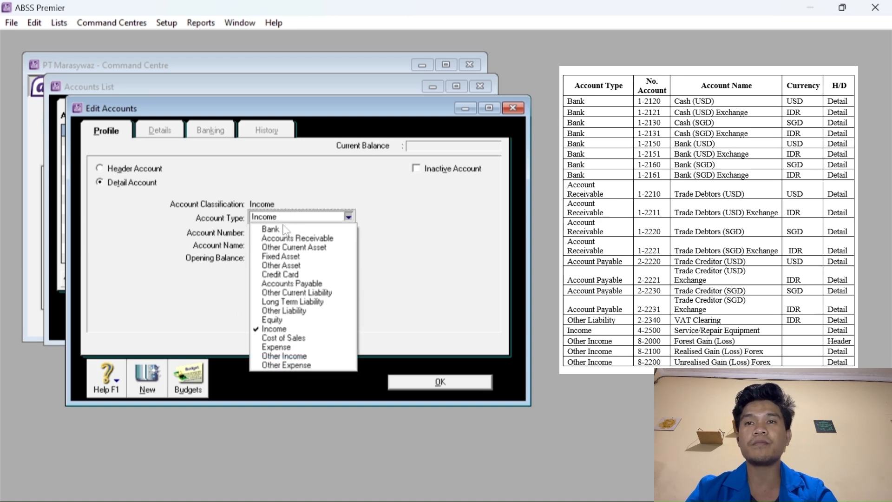
{"action": "left_click", "coordinate": [284, 356]}
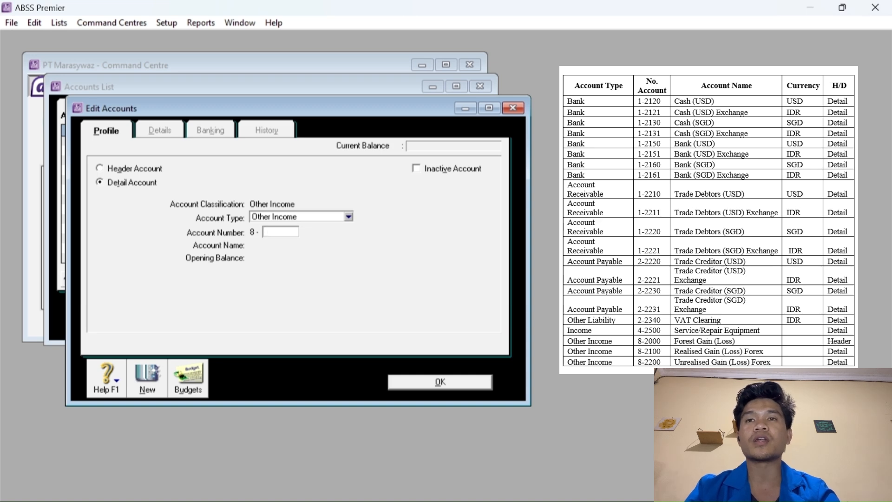
{"action": "key", "text": "Tab"}
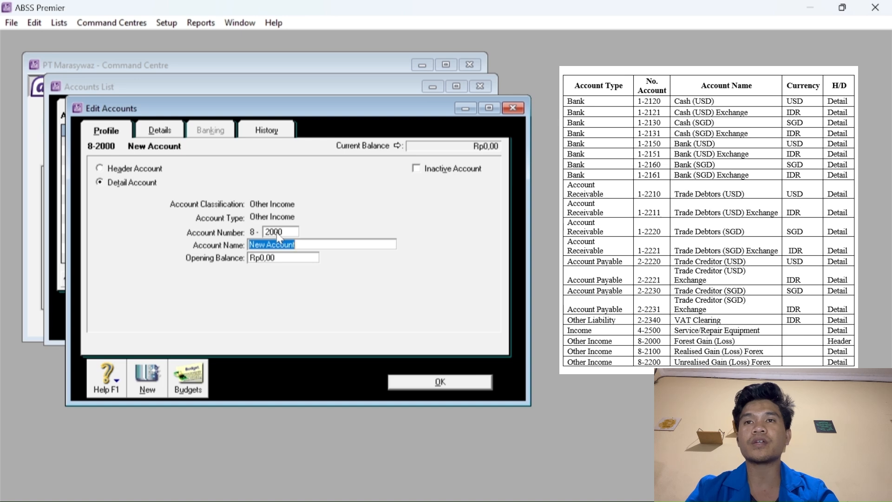
{"action": "type", "text": "Forest Gain (Loss"}
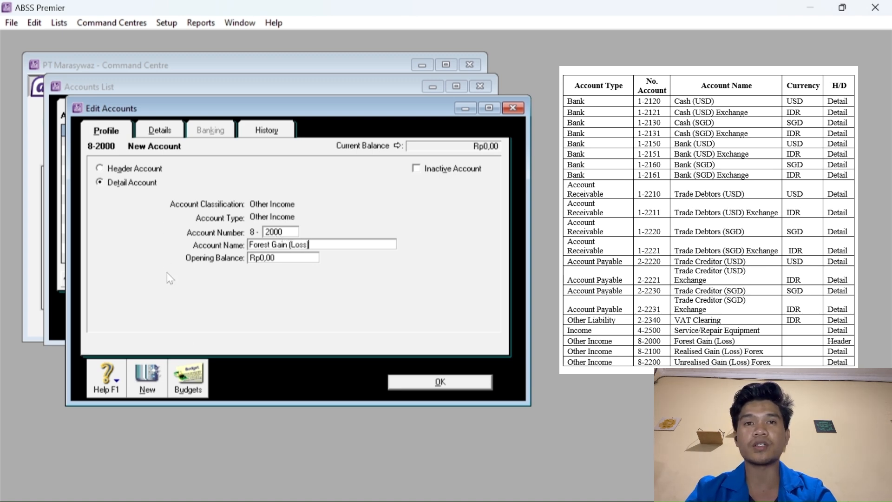
{"action": "left_click", "coordinate": [148, 378]}
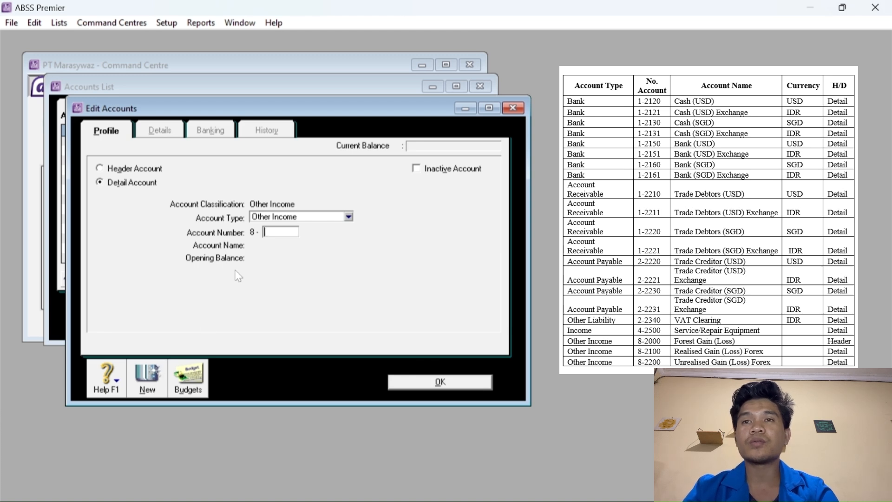
Add Other Income account 8-2100 Realised Gain (Loss) Forex and save it.
{"action": "key", "text": "Tab"}
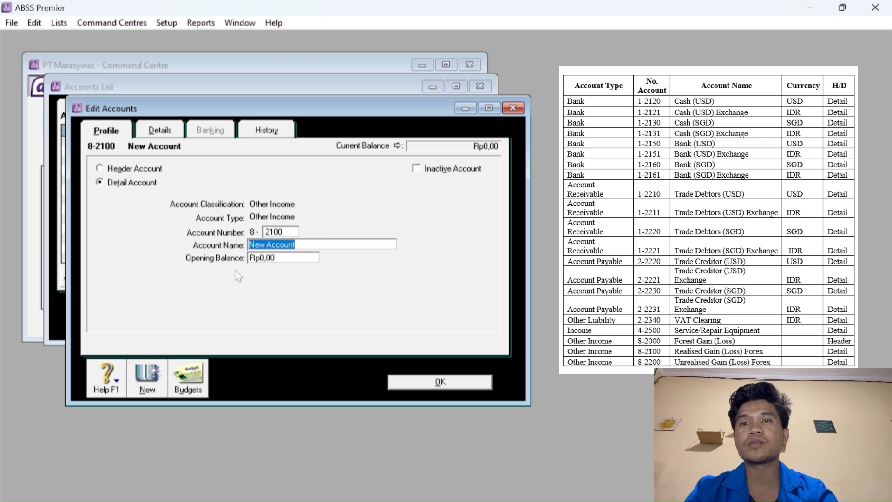
{"action": "type", "text": "R"}
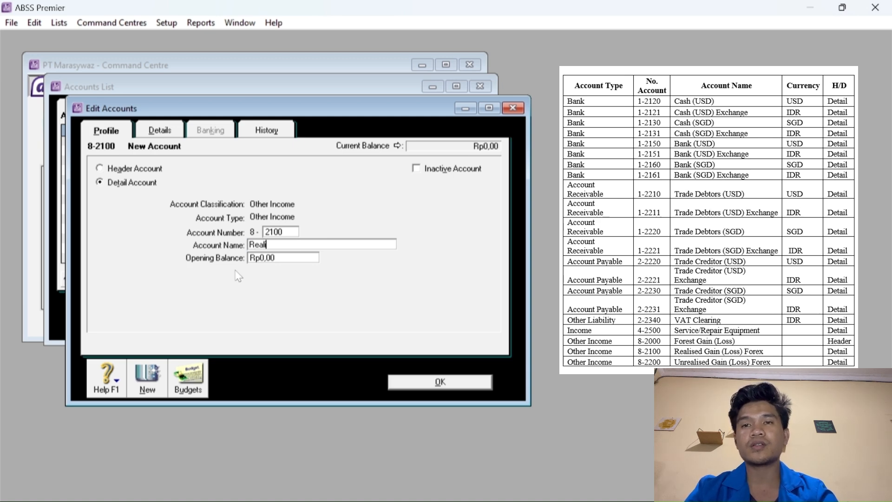
{"action": "type", "text": "ealised G"}
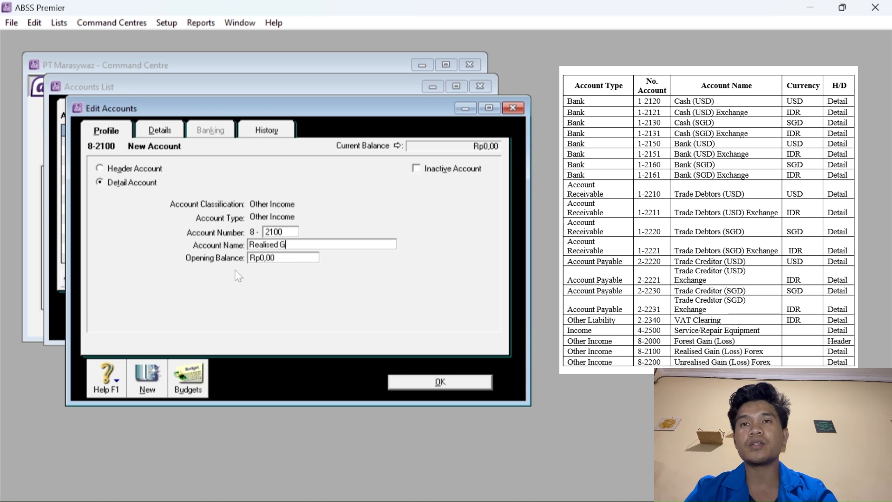
{"action": "type", "text": "ain (Loss) Forex"}
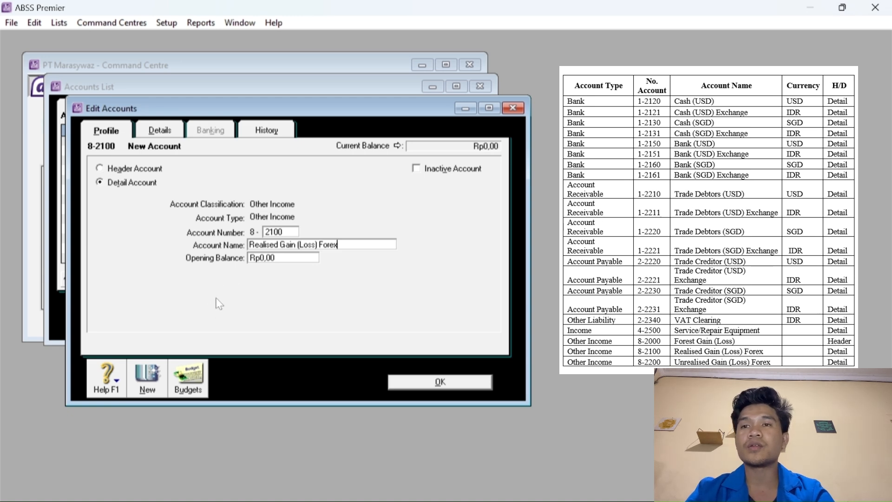
{"action": "left_click", "coordinate": [148, 377]}
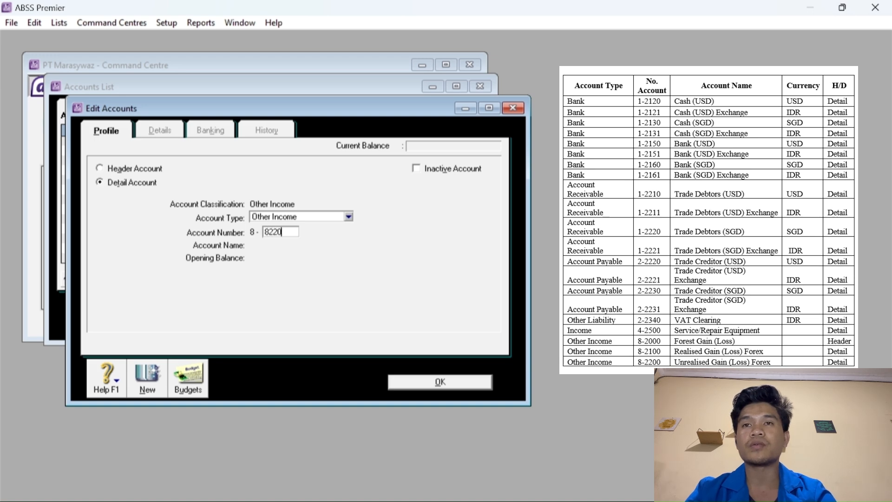
Enter account 8-2200 Unrealised Gain (Loss) Forex and close Edit Accounts.
{"action": "key", "text": "Tab"}
{"action": "key", "text": "shift+Tab"}
{"action": "type", "text": "22"}
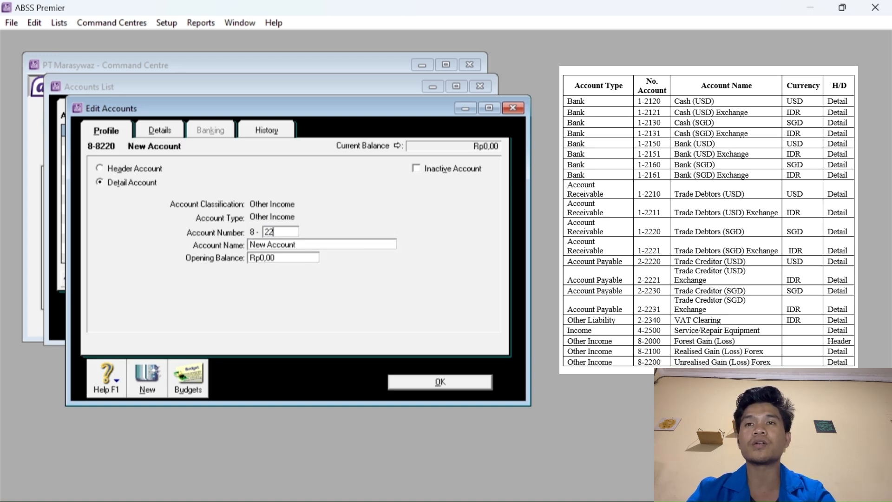
{"action": "type", "text": "00"}
{"action": "key", "text": "Tab"}
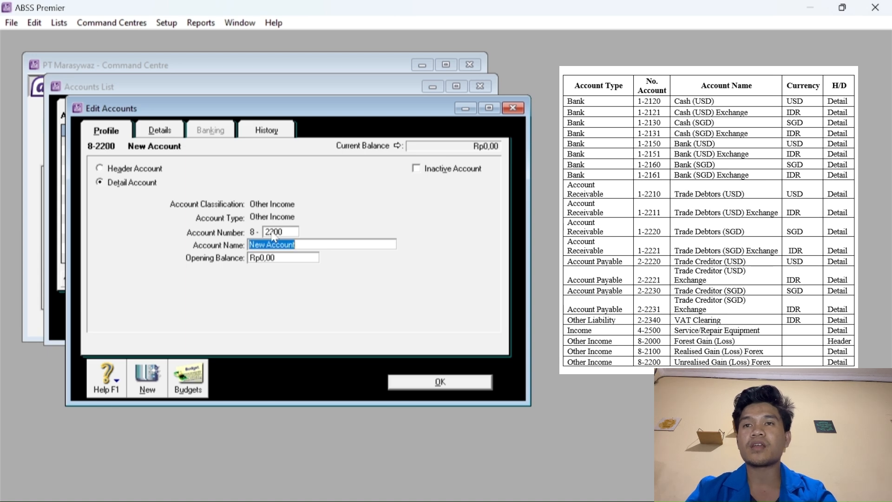
{"action": "type", "text": "Unreal"}
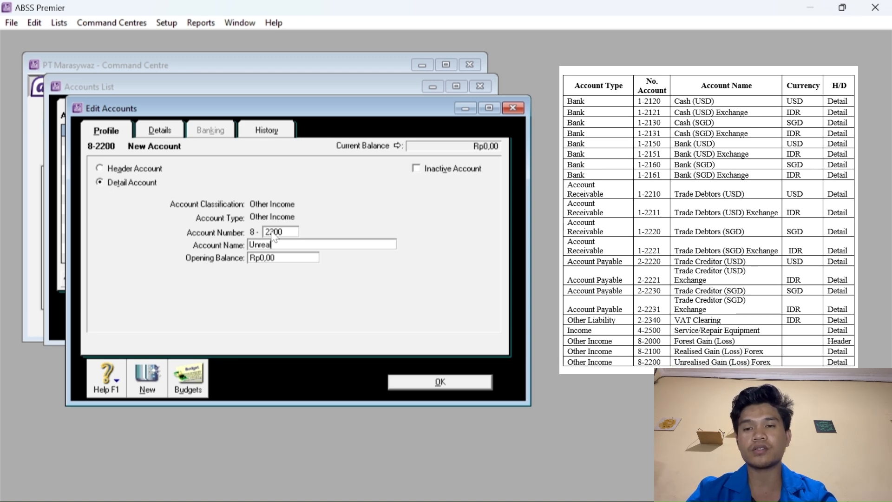
{"action": "type", "text": "ised "}
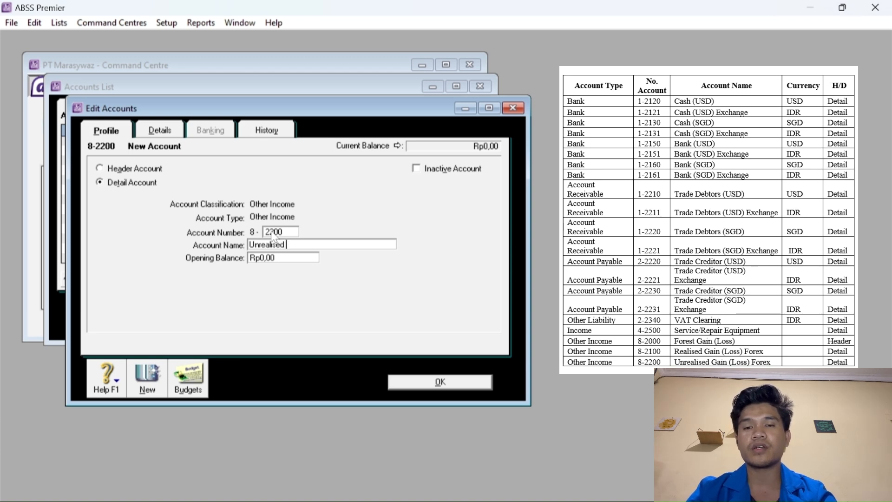
{"action": "type", "text": "Gain "}
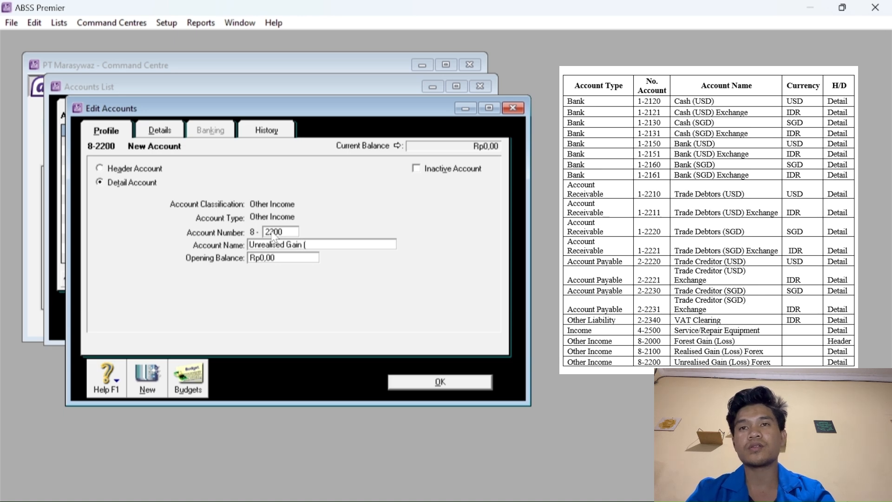
{"action": "type", "text": "(Lo"}
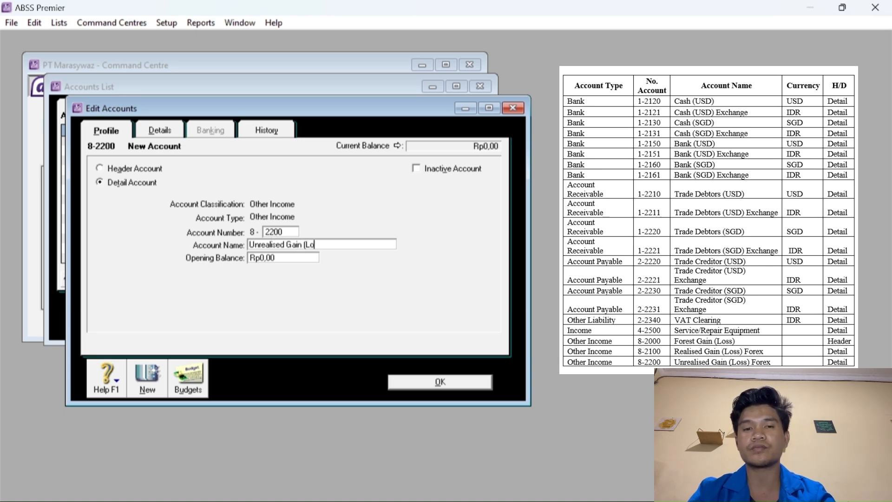
{"action": "type", "text": "ss) Forex"}
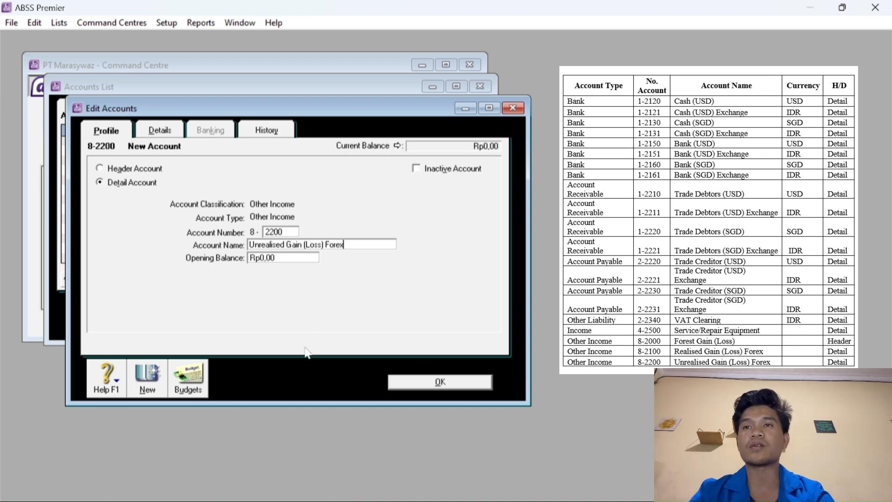
{"action": "left_click", "coordinate": [406, 386]}
{"action": "scroll", "coordinate": [209, 222], "scroll_direction": "down", "scroll_amount": 4}
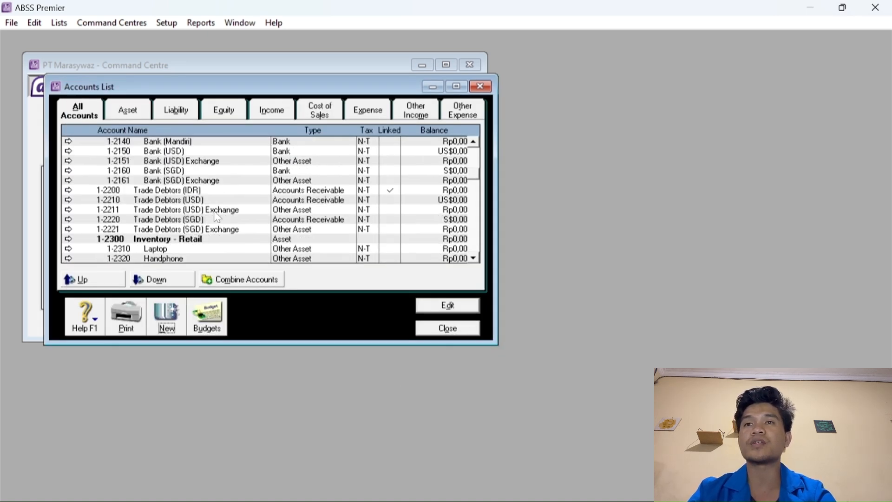
{"action": "scroll", "coordinate": [216, 219], "scroll_direction": "down", "scroll_amount": 10}
{"action": "left_click", "coordinate": [201, 180]}
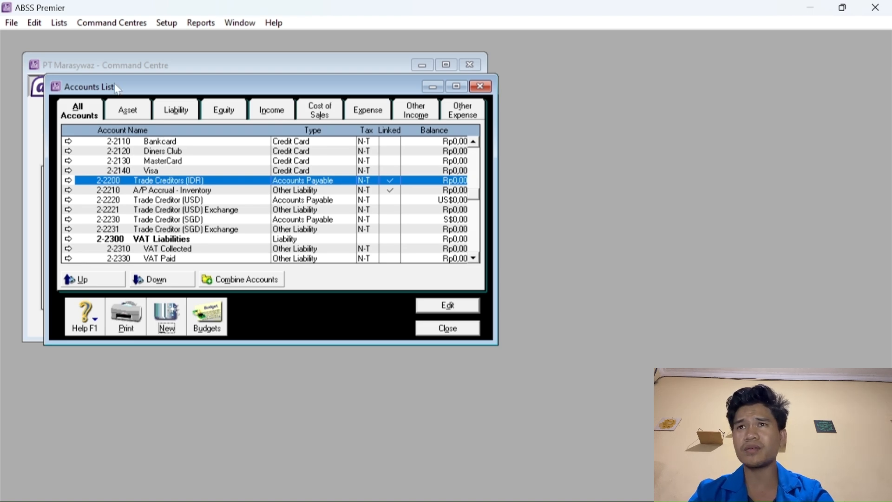
{"action": "left_click", "coordinate": [63, 23]}
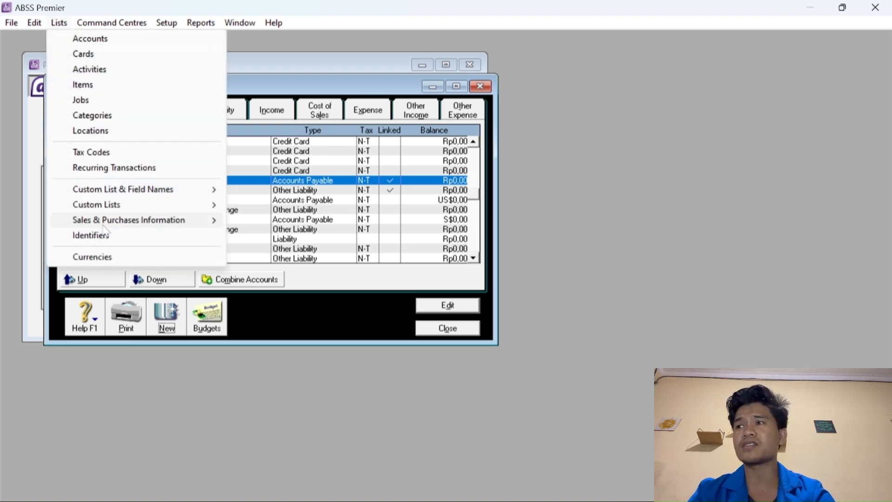
Open Rupiah's currency details and review its linked receivable and payable accounts.
{"action": "left_click", "coordinate": [100, 256]}
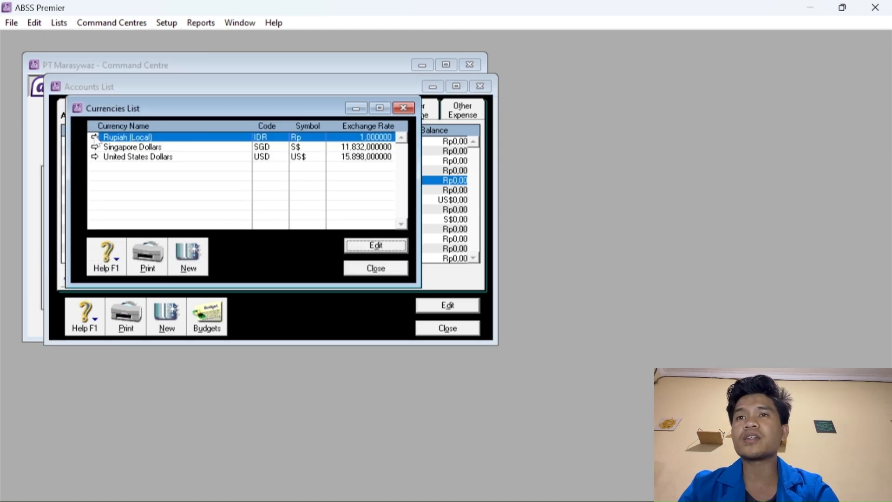
{"action": "left_click", "coordinate": [94, 136]}
{"action": "left_click", "coordinate": [235, 151]}
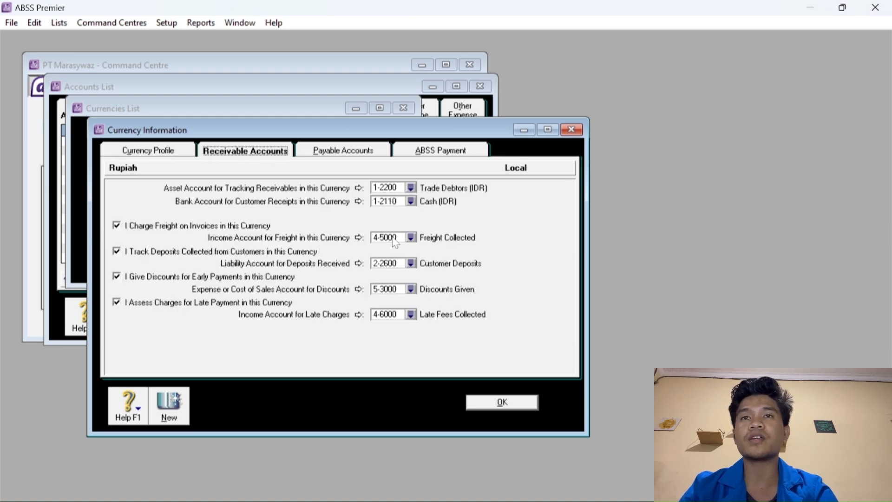
{"action": "left_click", "coordinate": [338, 151]}
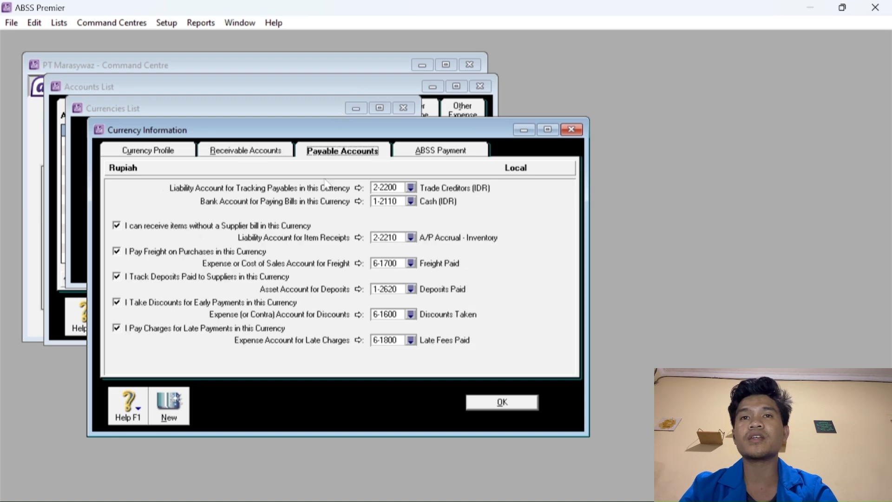
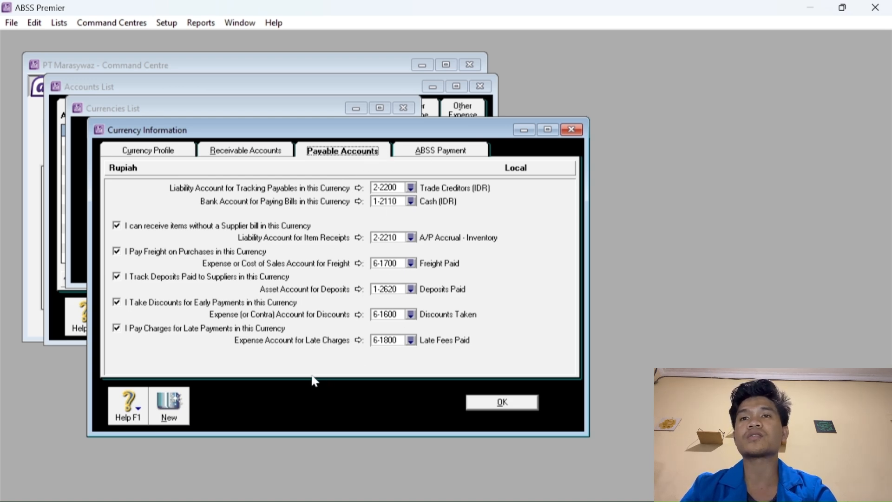
Confirm the Rupiah currency details with OK to get back to the Currencies List.
{"action": "left_click", "coordinate": [485, 403]}
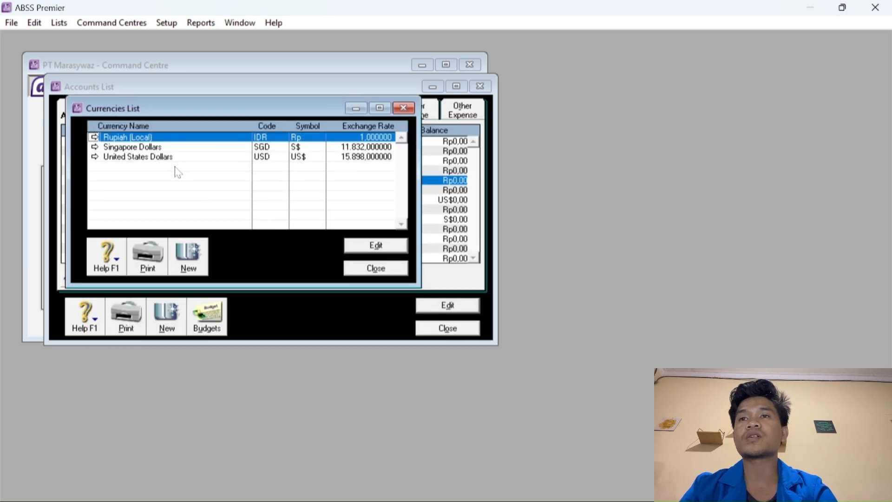
For Singapore Dollars receivables, enable freight, customer deposits, early-payment discounts and late charges.
{"action": "left_click", "coordinate": [95, 147]}
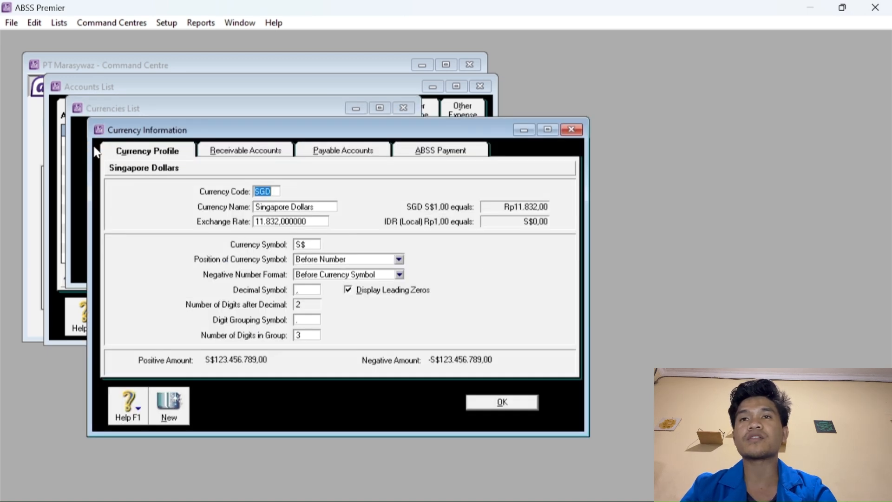
{"action": "left_click", "coordinate": [233, 151]}
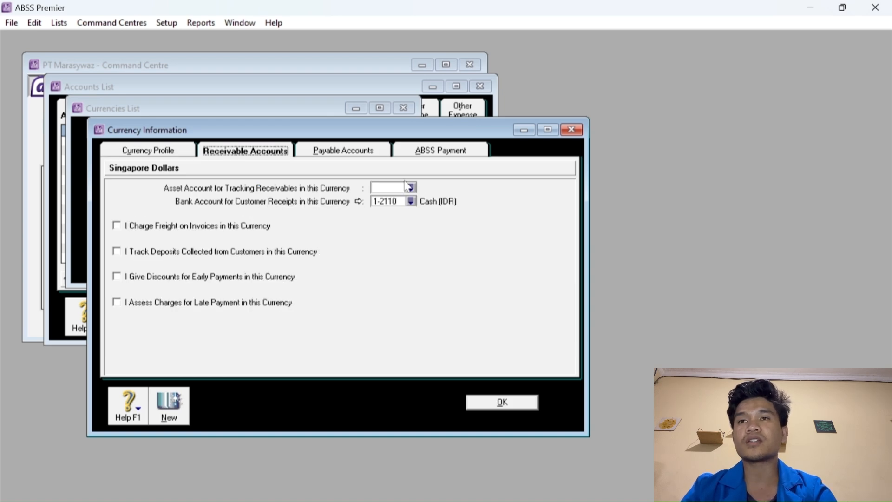
{"action": "left_click", "coordinate": [117, 226]}
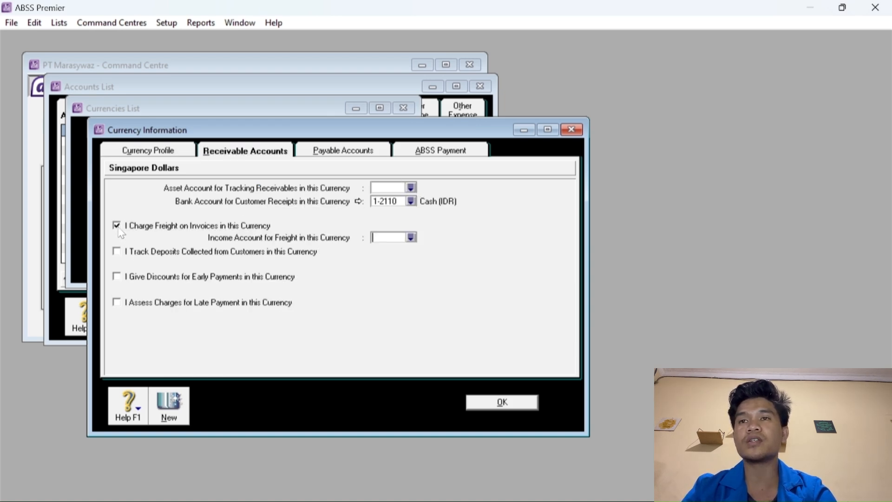
{"action": "left_click", "coordinate": [116, 252]}
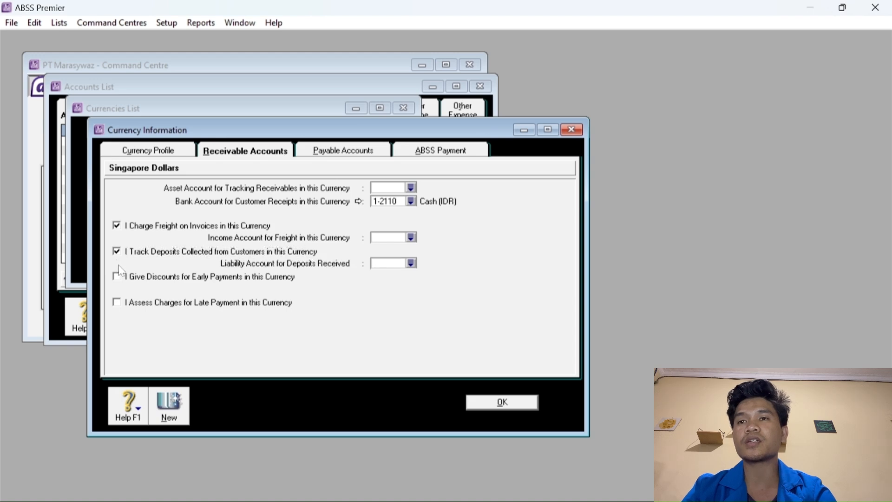
{"action": "left_click", "coordinate": [117, 277]}
{"action": "left_click", "coordinate": [117, 303]}
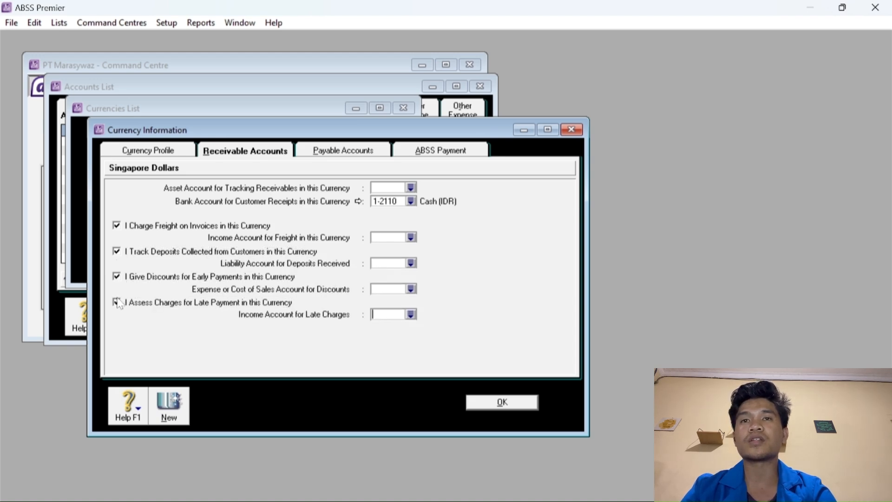
Track SGD receivables in 1-2220 Trade Debtors (SGD) with customer receipts going to 1-2130 Cash (SGD).
{"action": "left_click", "coordinate": [411, 188]}
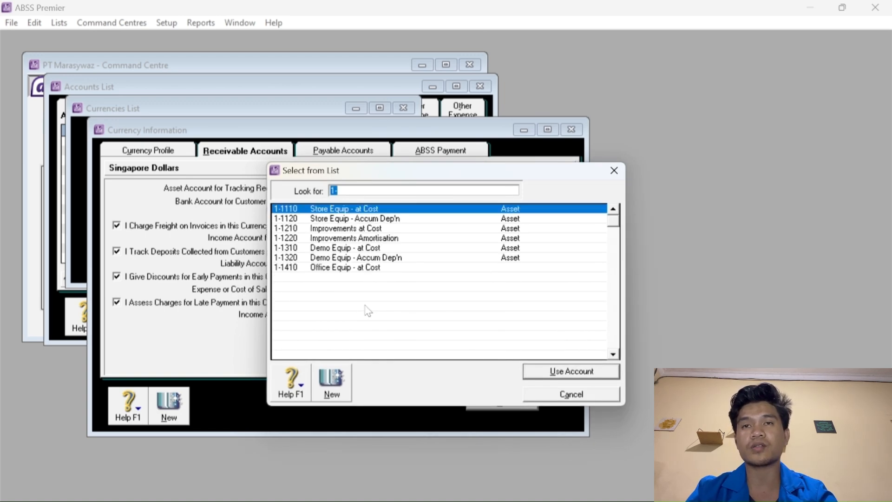
{"action": "scroll", "coordinate": [418, 306], "scroll_direction": "down", "scroll_amount": 4}
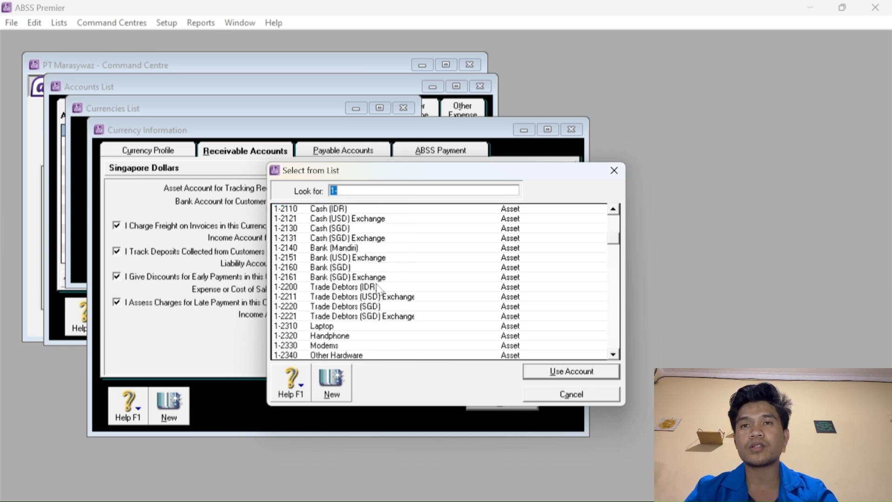
{"action": "left_click", "coordinate": [371, 306]}
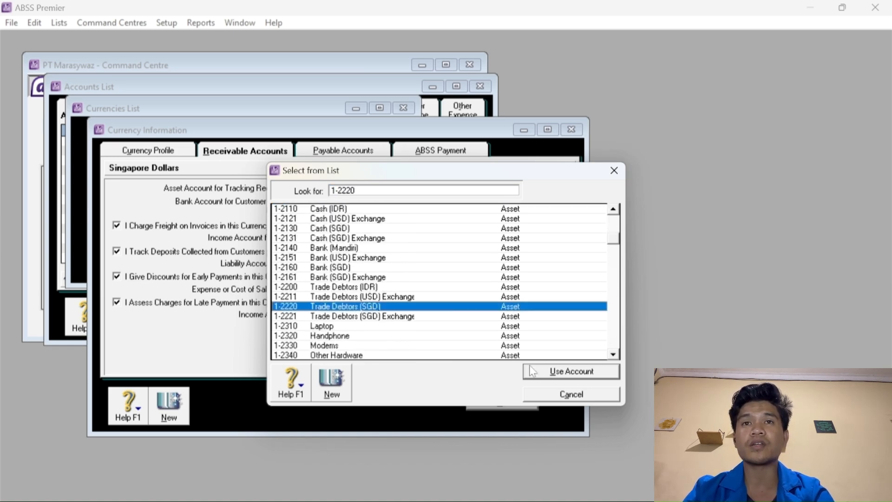
{"action": "left_click", "coordinate": [550, 372]}
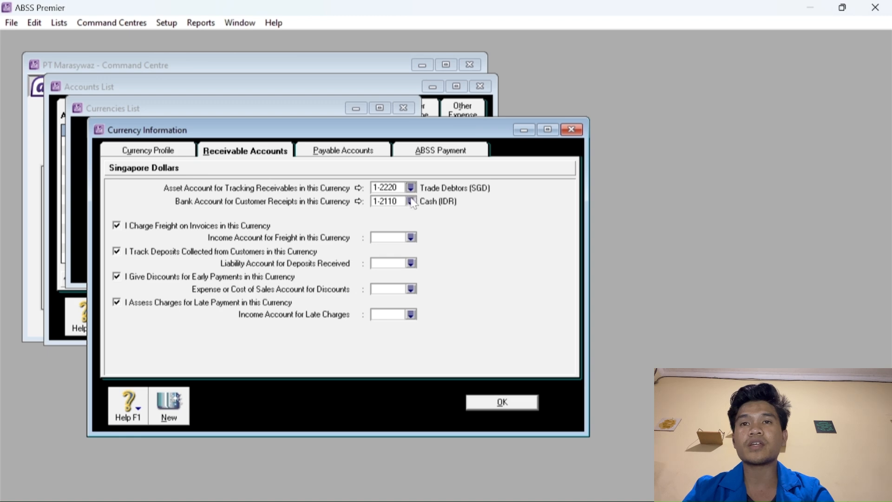
{"action": "left_click", "coordinate": [408, 201]}
{"action": "left_click", "coordinate": [344, 267]}
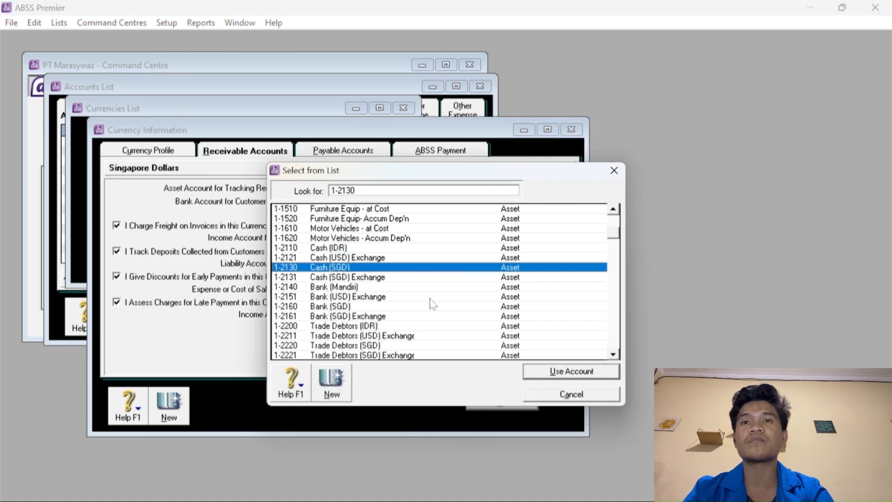
{"action": "left_click", "coordinate": [550, 370]}
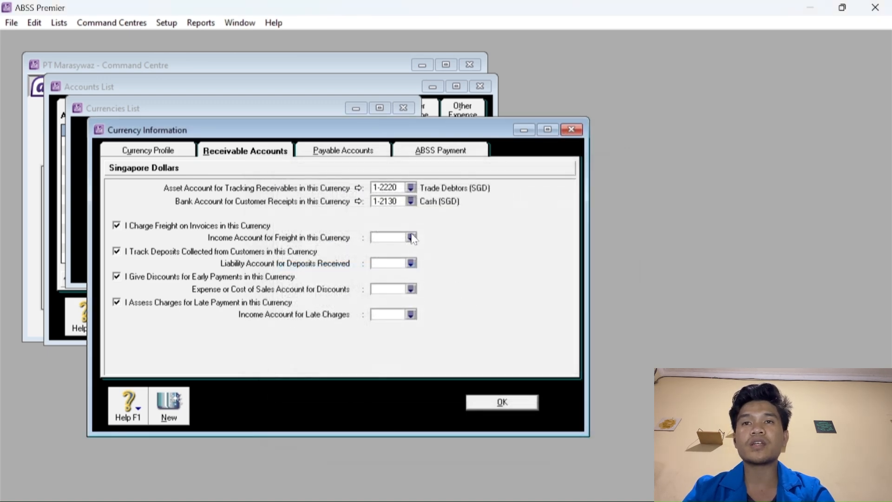
Link SGD freight income to 4-5000 Freight Collected and deposits received to 2-2600 Customer Deposits.
{"action": "left_click", "coordinate": [410, 237]}
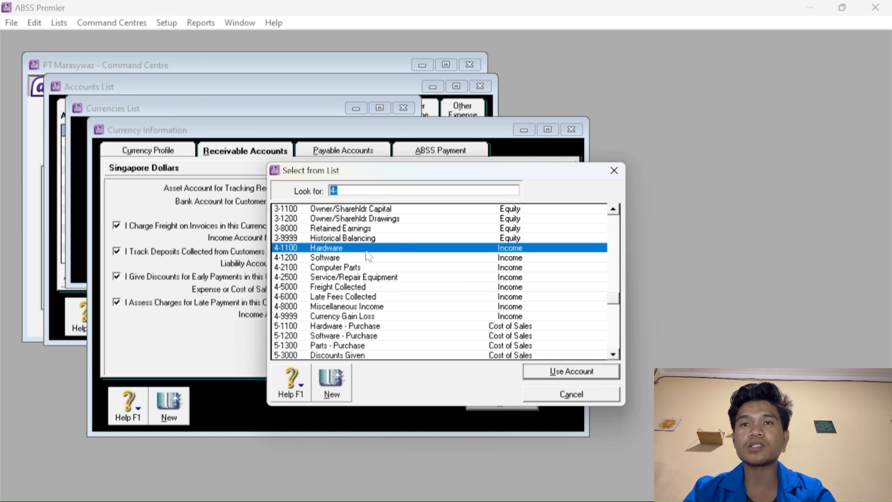
{"action": "type", "text": "4-5000"}
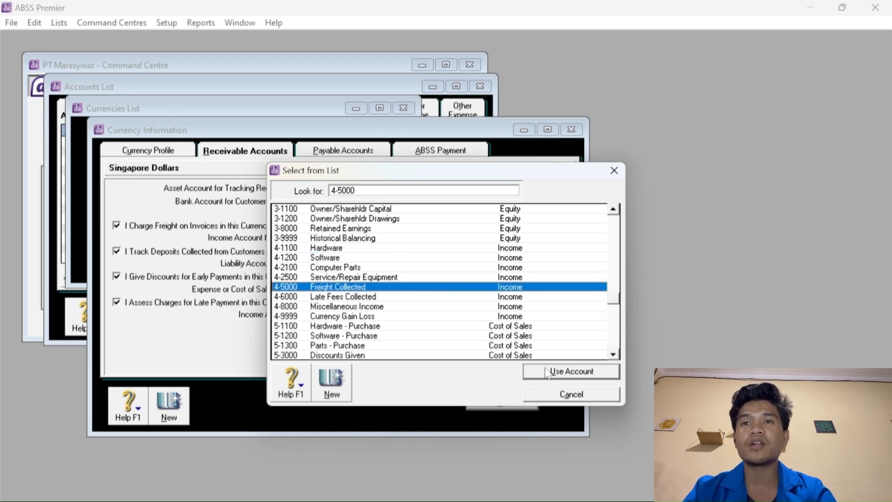
{"action": "left_click", "coordinate": [550, 372]}
{"action": "left_click", "coordinate": [412, 264]}
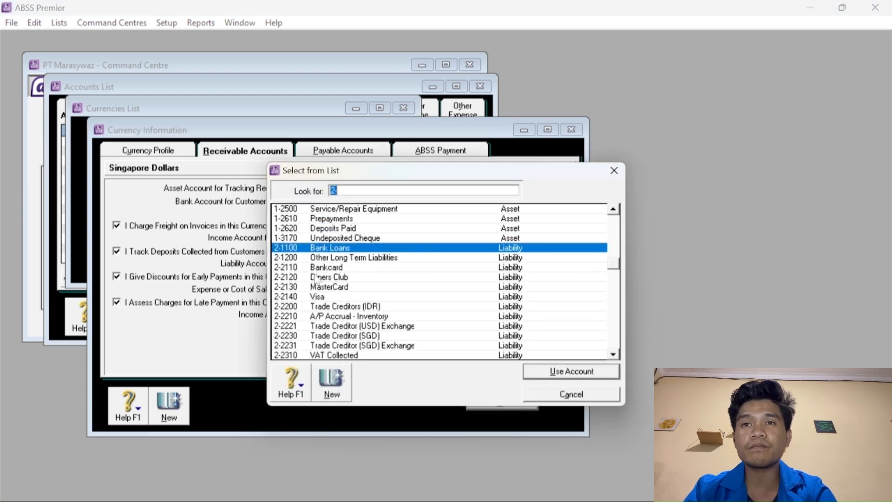
{"action": "scroll", "coordinate": [315, 279], "scroll_direction": "down", "scroll_amount": 4}
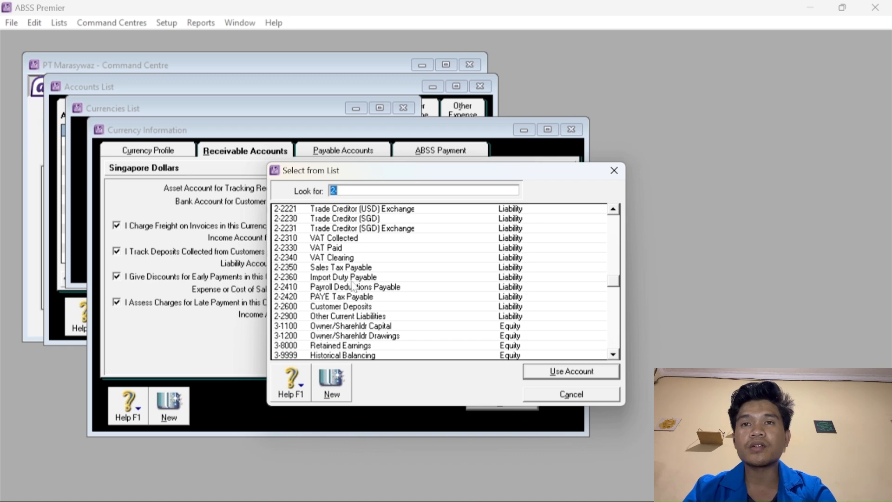
{"action": "left_click", "coordinate": [344, 307]}
{"action": "left_click", "coordinate": [558, 371]}
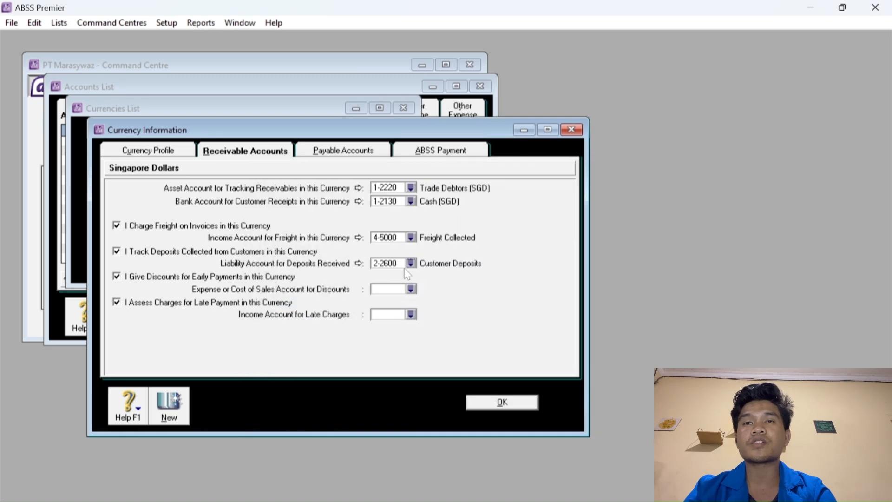
Assign 5-3000 Discounts Given for discounts and 4-6000 Late Fees Collected for late charges.
{"action": "left_click", "coordinate": [411, 289]}
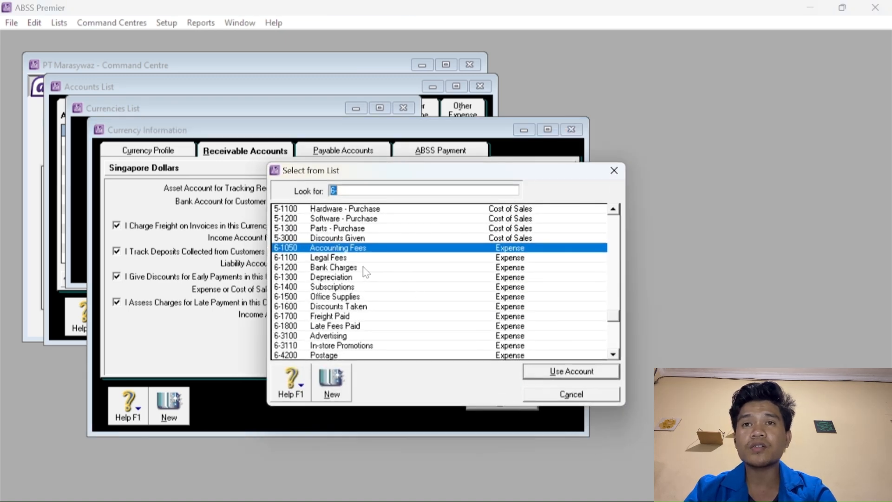
{"action": "key", "text": "Up"}
{"action": "left_click", "coordinate": [540, 371]}
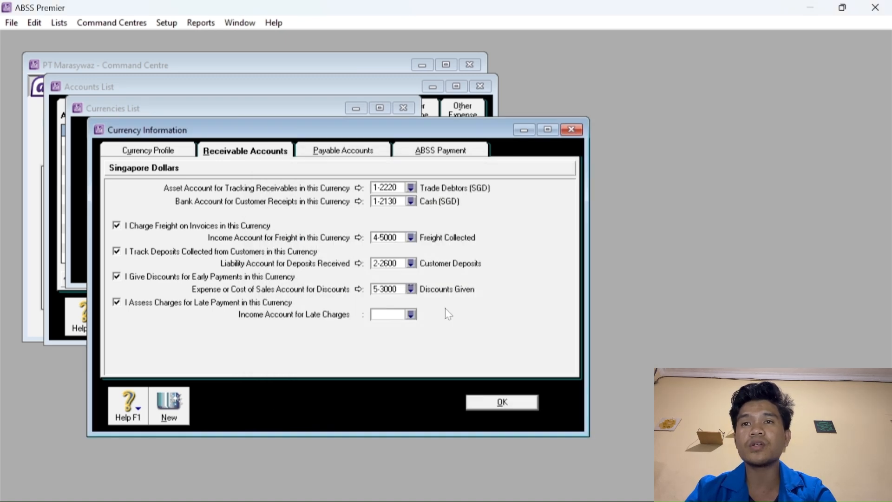
{"action": "left_click", "coordinate": [410, 315]}
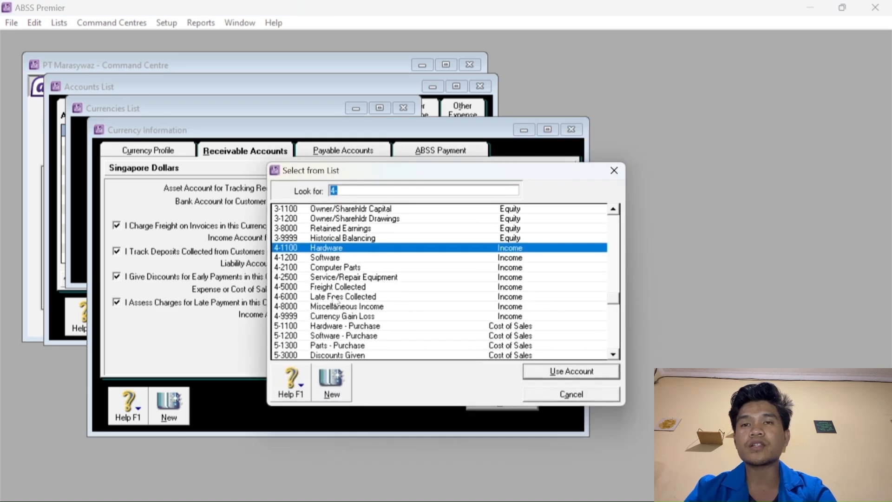
{"action": "left_click", "coordinate": [328, 299]}
{"action": "left_click", "coordinate": [556, 372]}
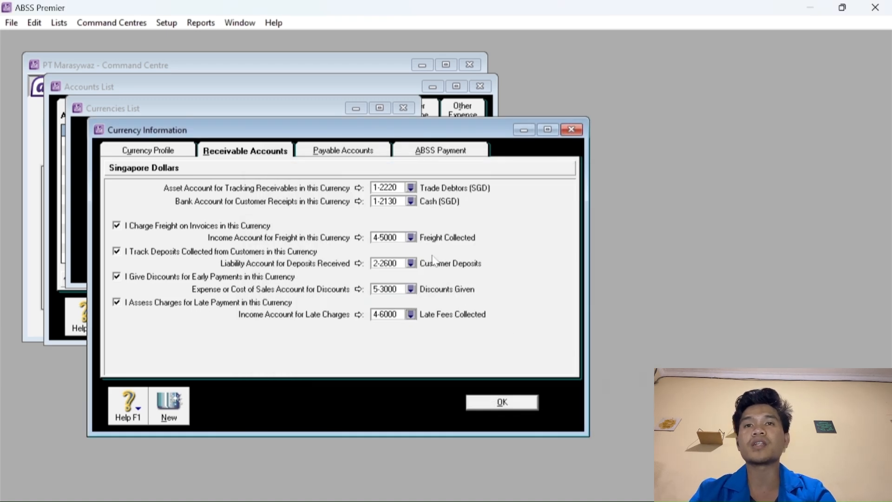
{"action": "left_click", "coordinate": [335, 154]}
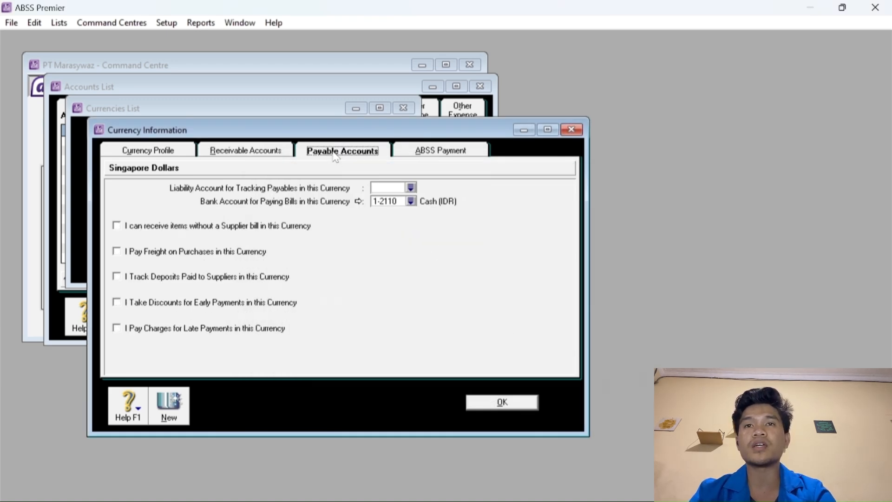
Track SGD payables in 2-2230 Trade Creditor (SGD) and pay bills from 1-2130 Cash (SGD).
{"action": "left_click", "coordinate": [411, 187]}
{"action": "scroll", "coordinate": [370, 277], "scroll_direction": "down", "scroll_amount": 1}
{"action": "scroll", "coordinate": [369, 278], "scroll_direction": "down", "scroll_amount": 2}
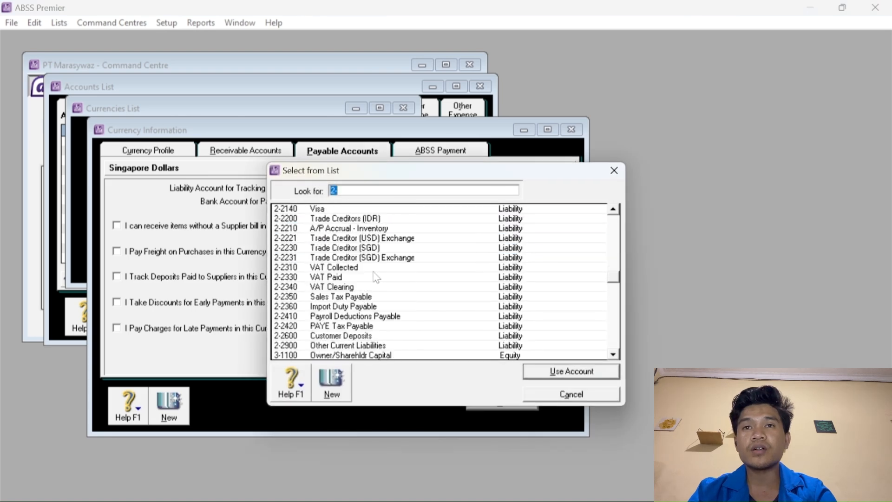
{"action": "scroll", "coordinate": [367, 281], "scroll_direction": "up", "scroll_amount": 2}
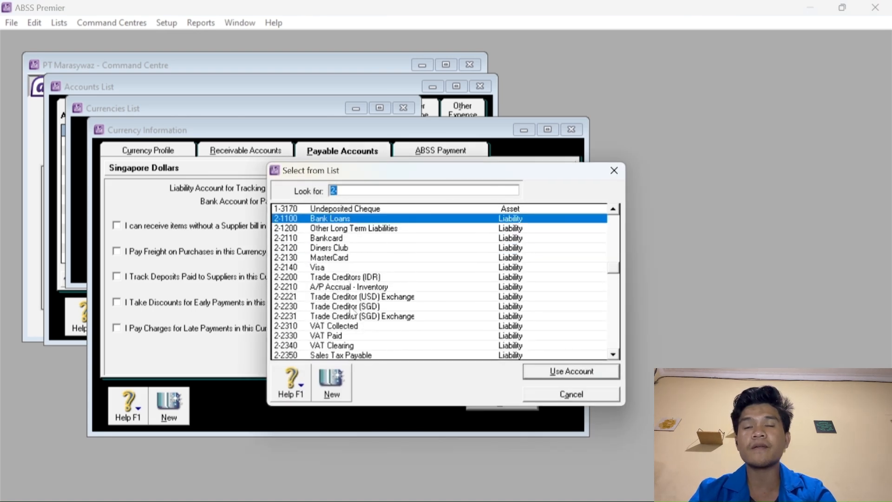
{"action": "left_click", "coordinate": [354, 307]}
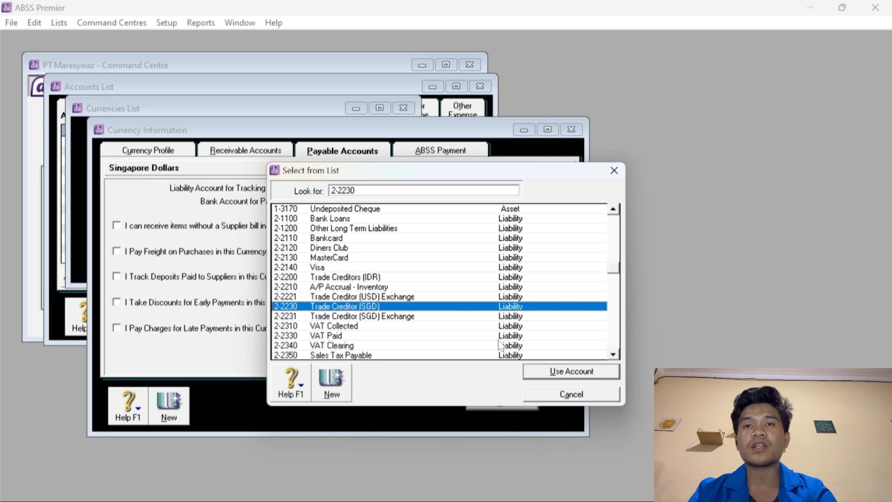
{"action": "left_click", "coordinate": [551, 374]}
{"action": "left_click", "coordinate": [412, 203]}
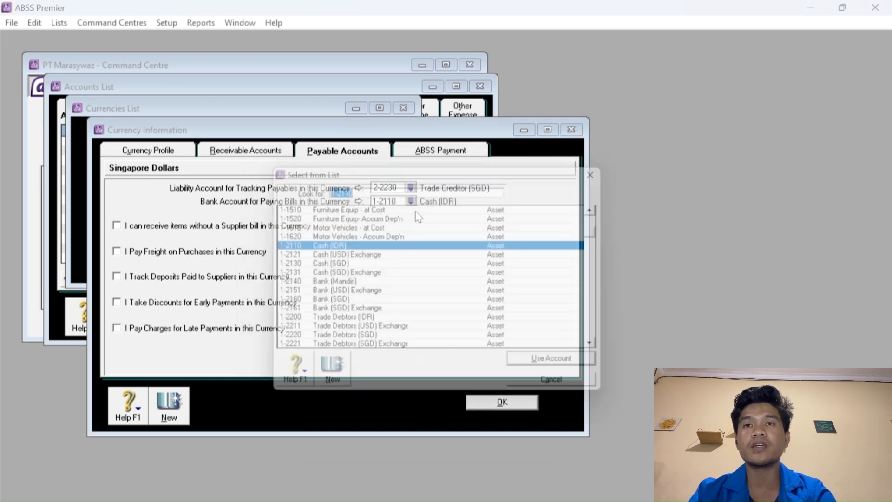
{"action": "left_click", "coordinate": [353, 268]}
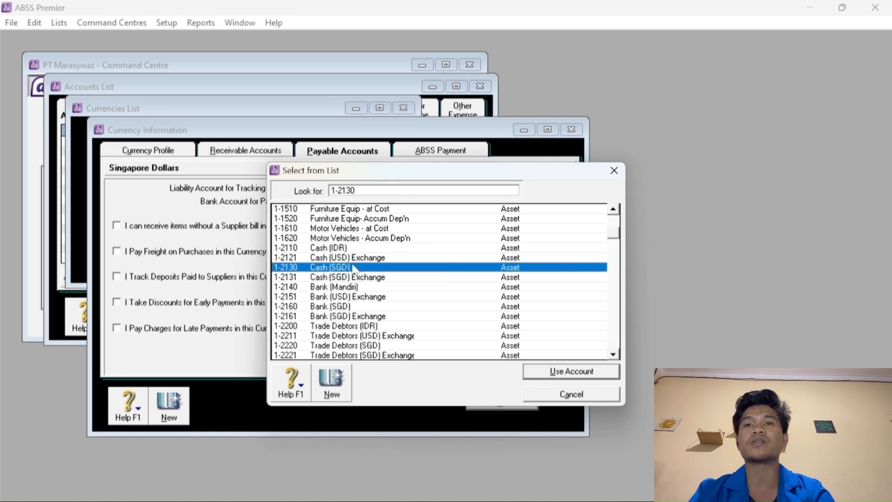
{"action": "left_click", "coordinate": [555, 377]}
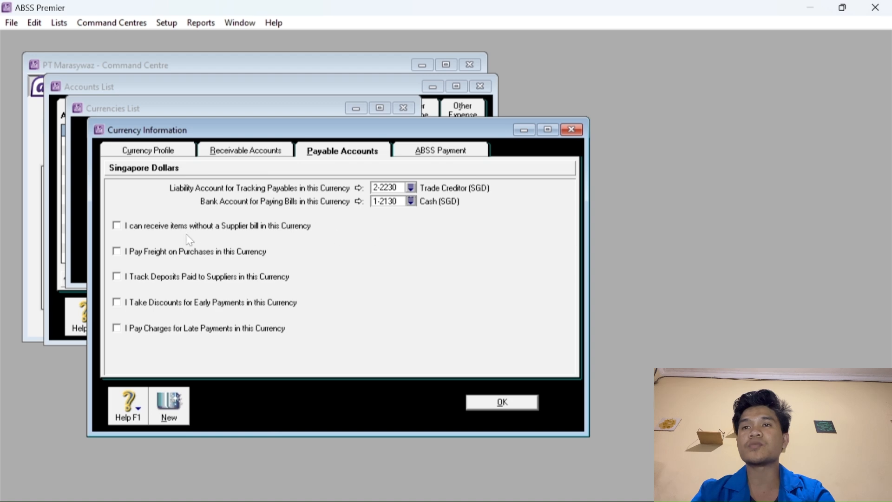
Enable paying freight, supplier deposits, early-payment discounts and late charges, leaving unbilled receipts off.
{"action": "left_click", "coordinate": [120, 228]}
{"action": "left_click", "coordinate": [122, 253]}
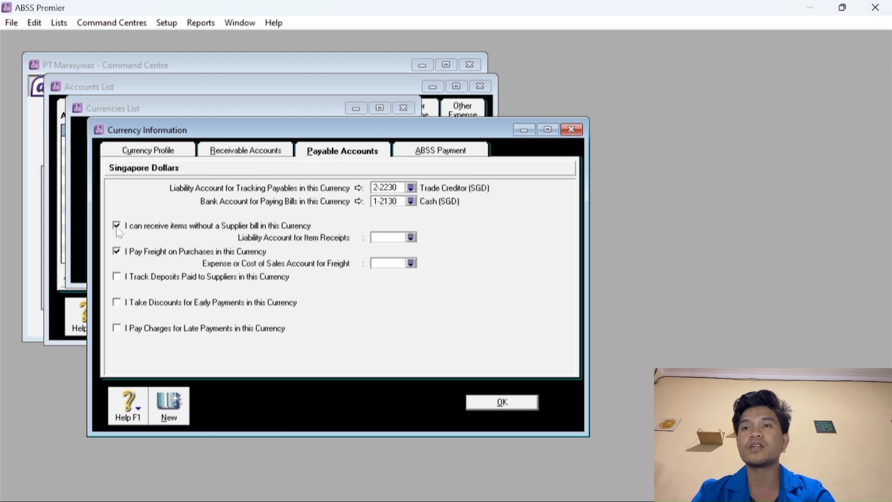
{"action": "left_click", "coordinate": [116, 227]}
{"action": "left_click", "coordinate": [138, 278]}
{"action": "left_click", "coordinate": [154, 303]}
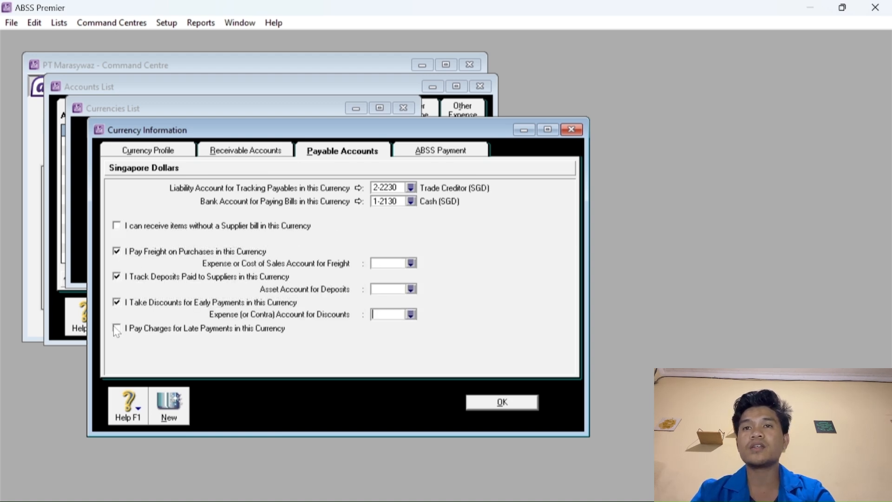
{"action": "left_click", "coordinate": [168, 329]}
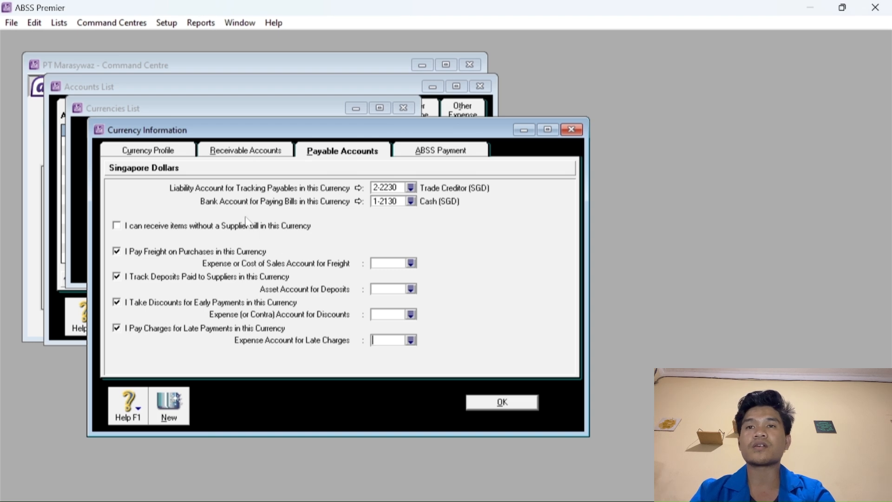
Link SGD payable freight to 6-1700 Freight Paid and deposits to 1-2620 Deposits Paid.
{"action": "left_click", "coordinate": [413, 267]}
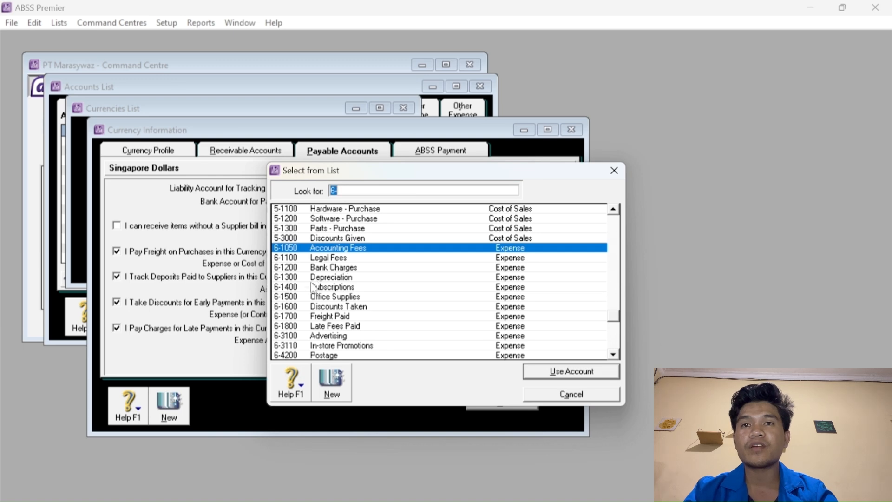
{"action": "left_click", "coordinate": [324, 318]}
{"action": "left_click", "coordinate": [548, 375]}
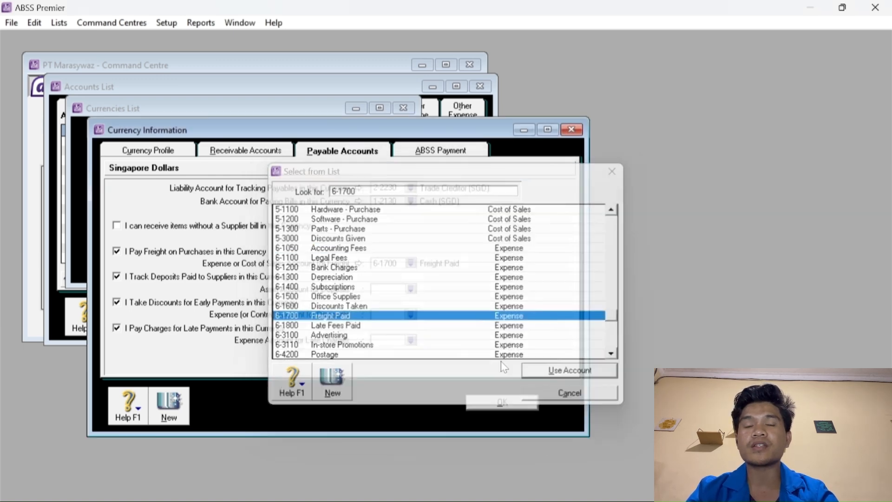
{"action": "left_click", "coordinate": [411, 289]}
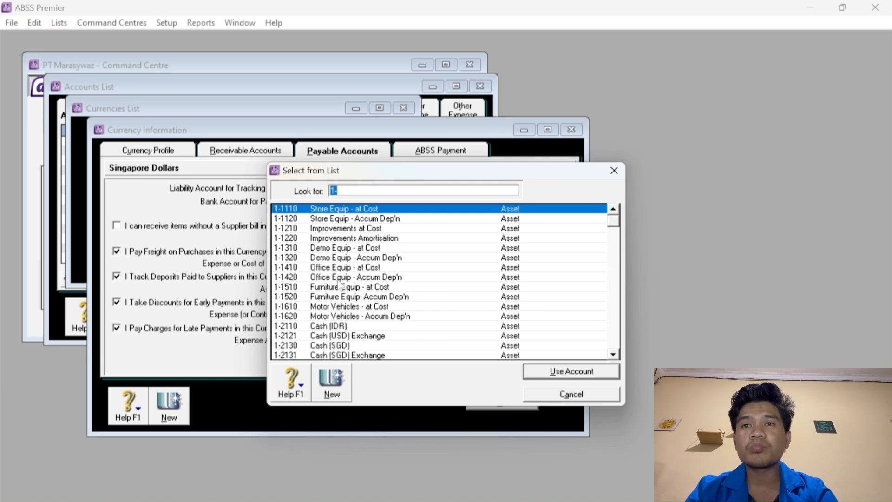
{"action": "scroll", "coordinate": [346, 277], "scroll_direction": "down", "scroll_amount": 7}
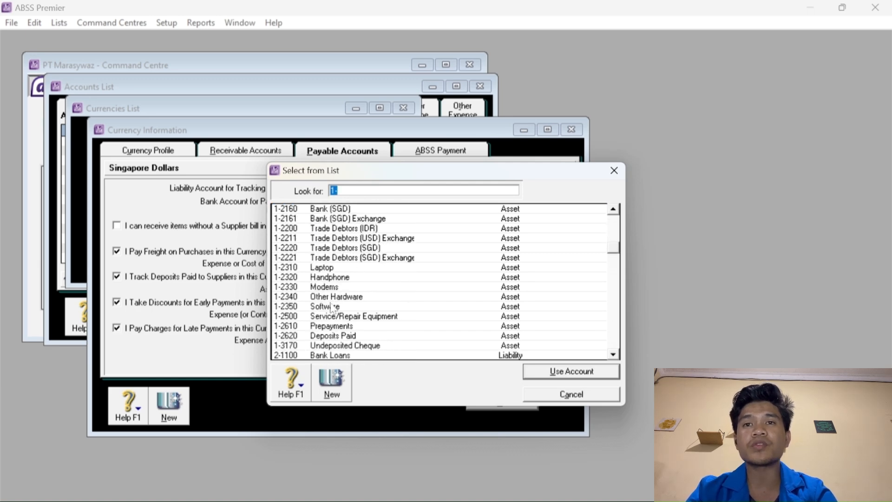
{"action": "left_click", "coordinate": [342, 335]}
{"action": "left_click", "coordinate": [541, 375]}
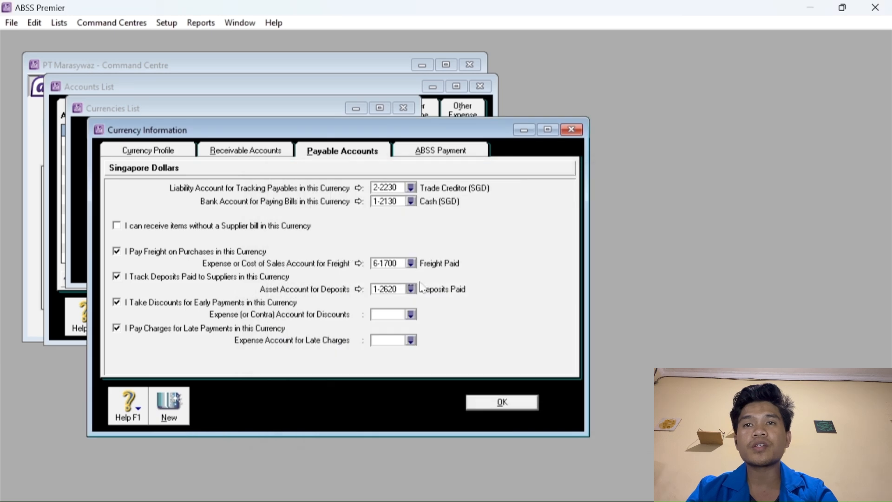
Assign 6-1600 Discounts Taken and 6-1800 Late Fees Paid, then save the Singapore Dollars settings.
{"action": "left_click", "coordinate": [414, 314]}
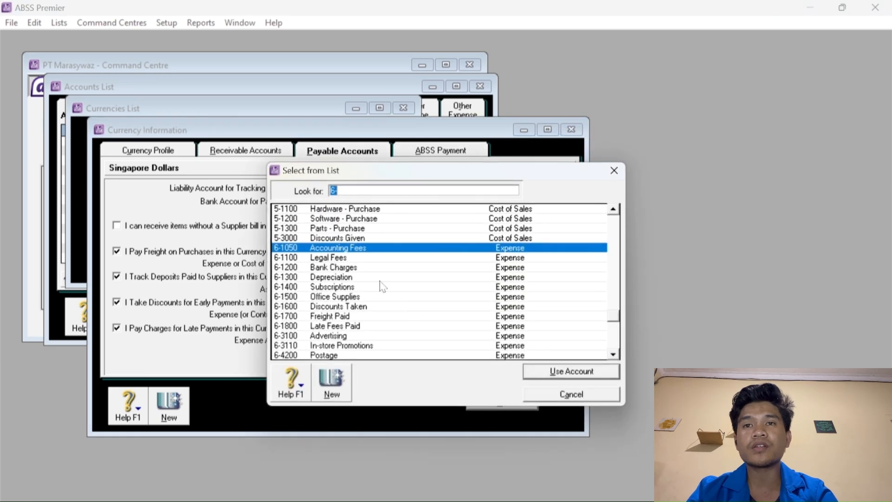
{"action": "left_click", "coordinate": [352, 307]}
{"action": "left_click", "coordinate": [534, 371]}
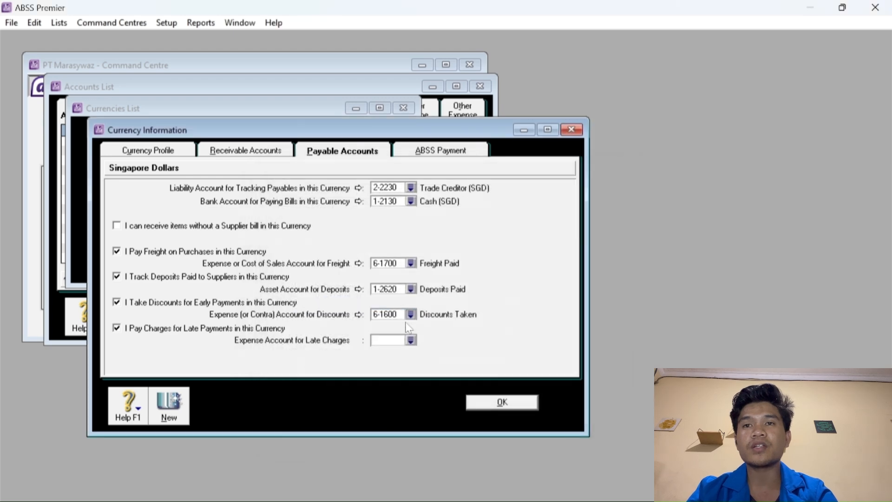
{"action": "left_click", "coordinate": [411, 340]}
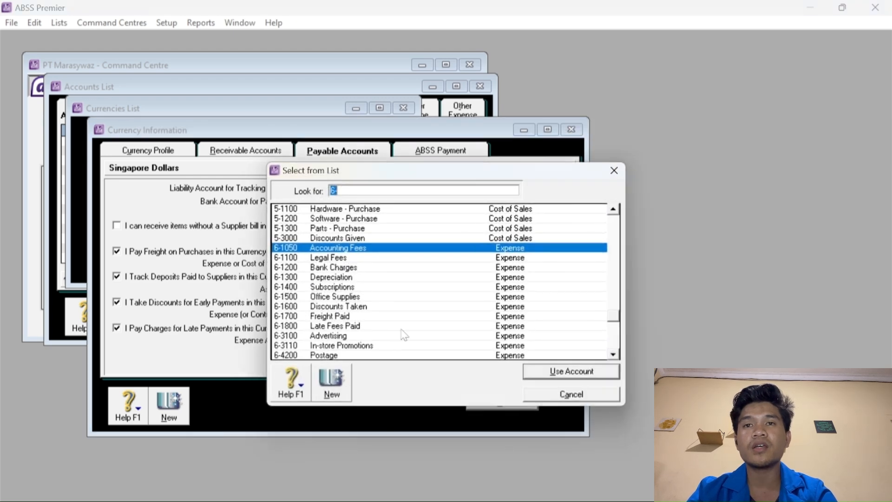
{"action": "left_click", "coordinate": [320, 327]}
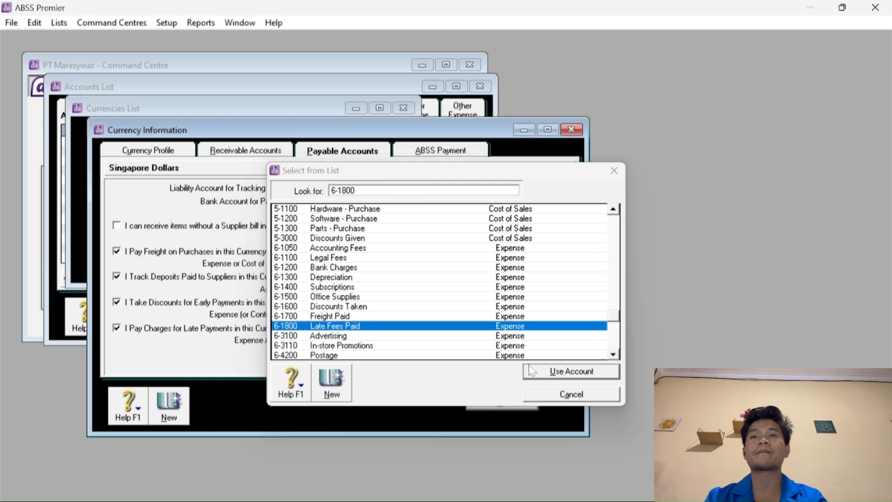
{"action": "left_click", "coordinate": [571, 371]}
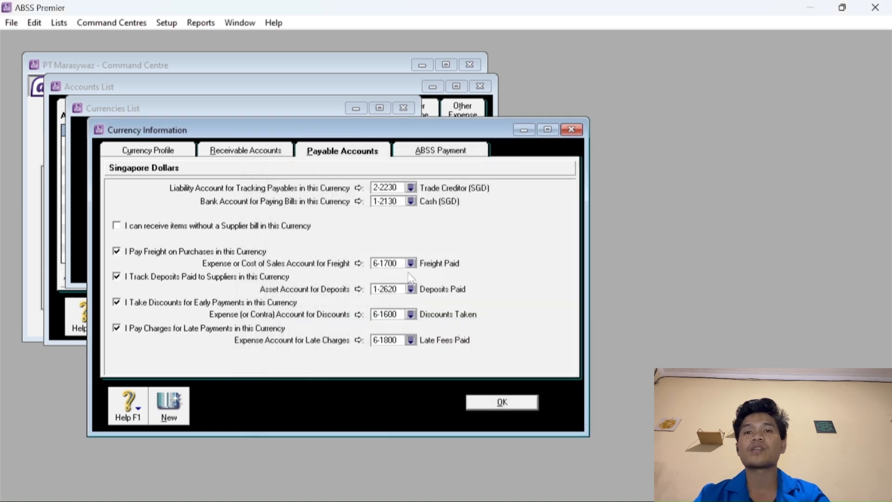
{"action": "left_click", "coordinate": [483, 404]}
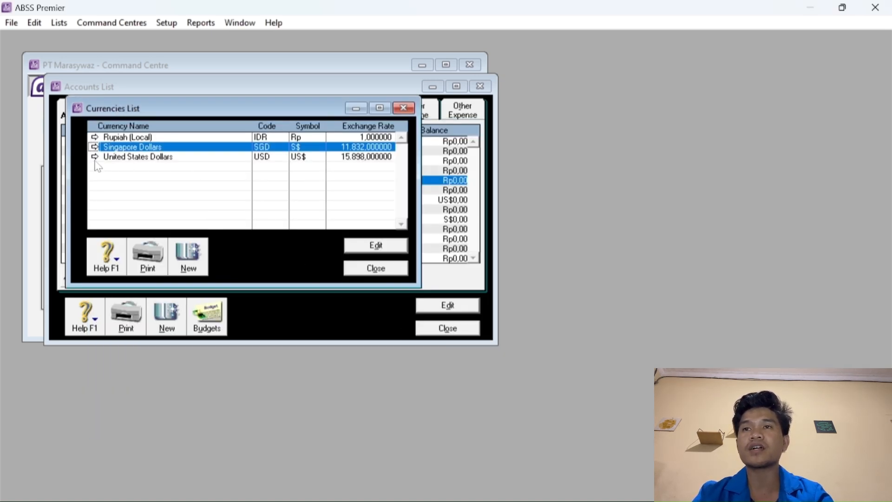
For United States Dollars receivables, choose 1-2210 Trade Debtors (USD) and 1-2120 Cash (USD) for receipts.
{"action": "left_click", "coordinate": [95, 157]}
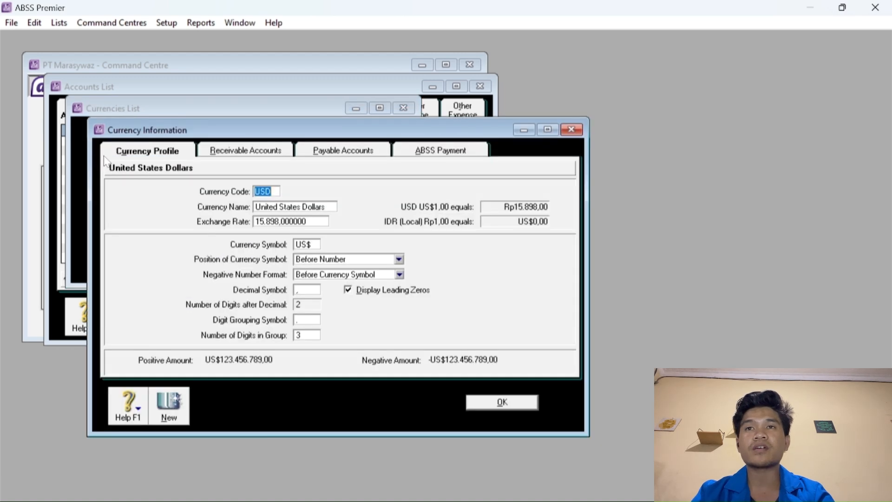
{"action": "left_click", "coordinate": [249, 152]}
{"action": "left_click", "coordinate": [411, 188]}
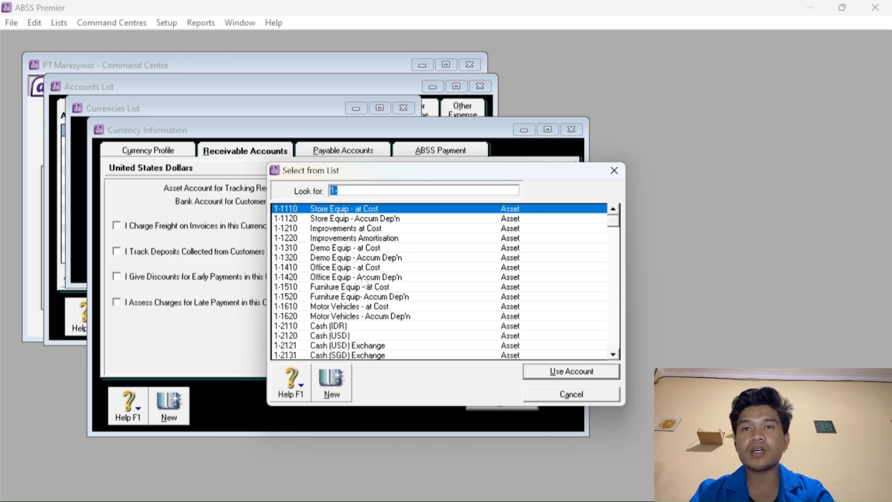
{"action": "scroll", "coordinate": [372, 288], "scroll_direction": "down", "scroll_amount": 4}
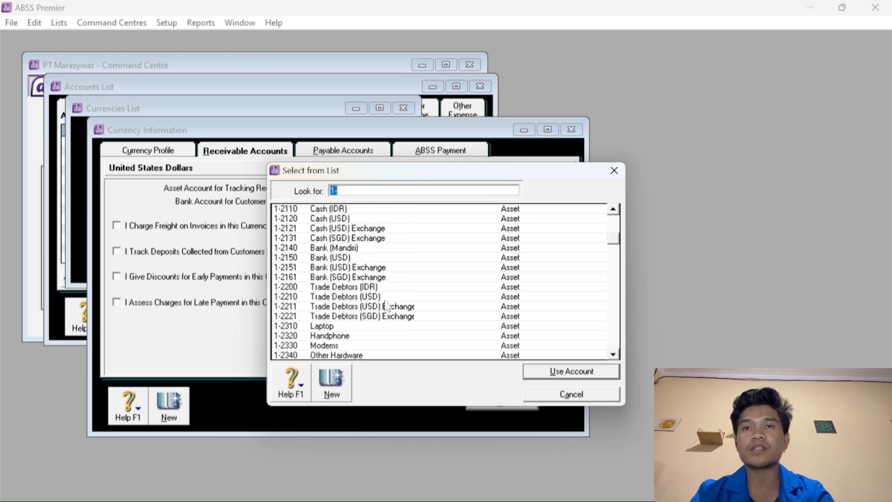
{"action": "left_click", "coordinate": [380, 298]}
{"action": "left_click", "coordinate": [543, 372]}
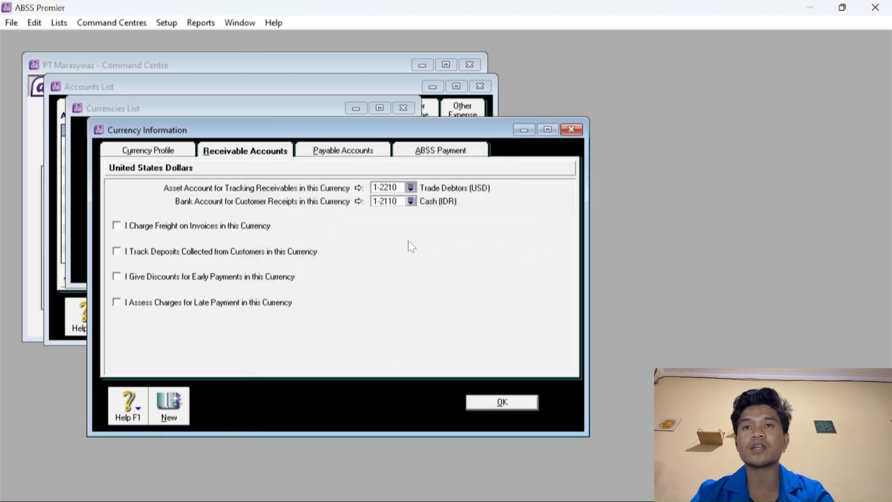
{"action": "left_click", "coordinate": [411, 201]}
{"action": "left_click", "coordinate": [347, 260]}
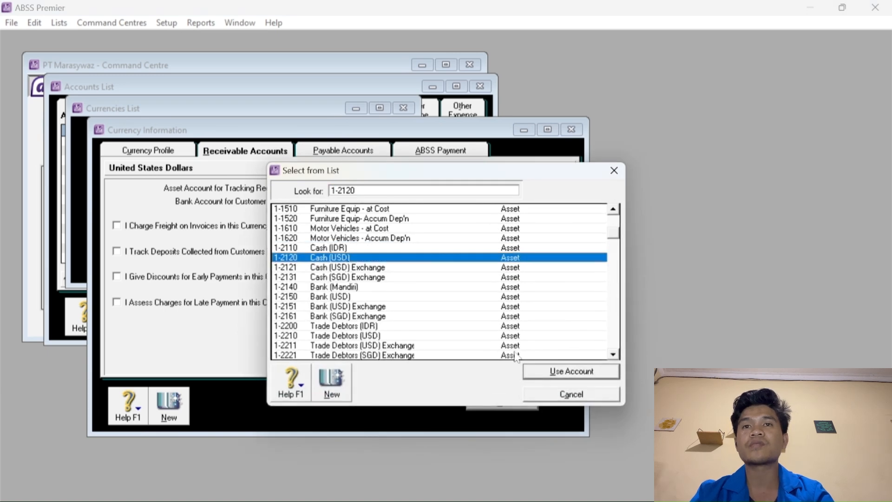
{"action": "left_click", "coordinate": [539, 372]}
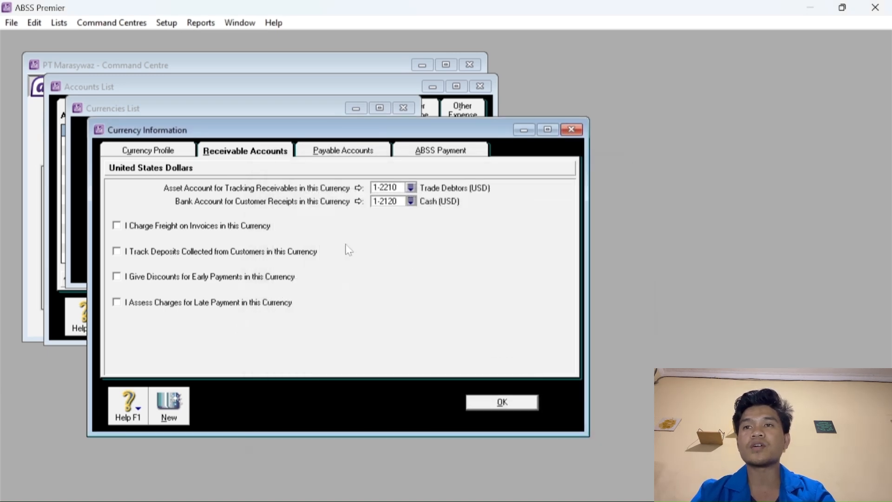
Enable all four USD receivable options and link freight income to 4-5000 Freight Collected.
{"action": "left_click", "coordinate": [116, 225]}
{"action": "left_click", "coordinate": [116, 251]}
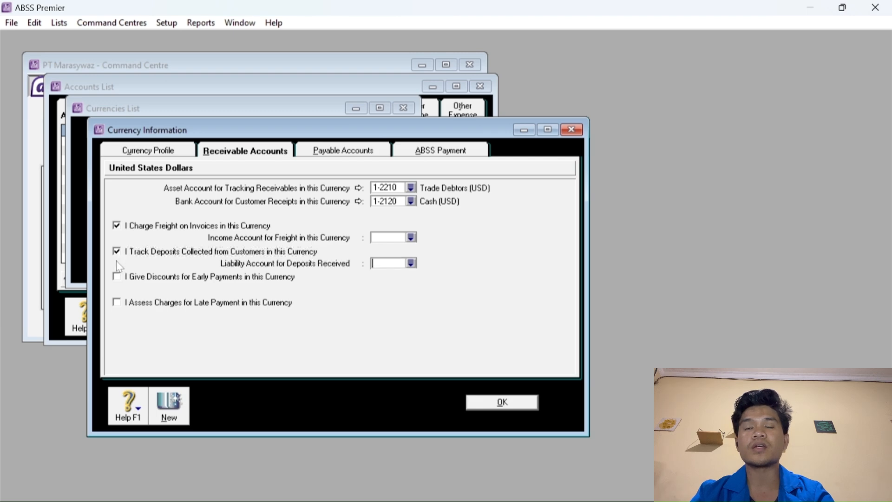
{"action": "left_click", "coordinate": [116, 277]}
{"action": "left_click", "coordinate": [116, 302]}
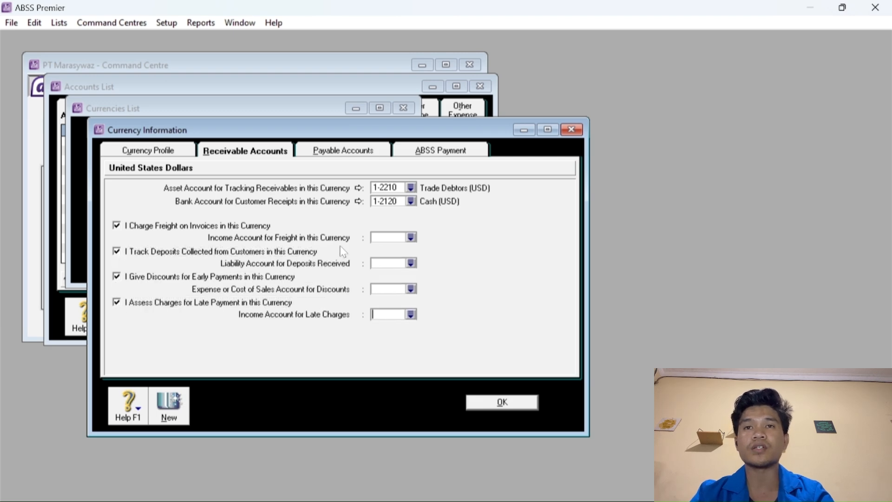
{"action": "left_click", "coordinate": [411, 238]}
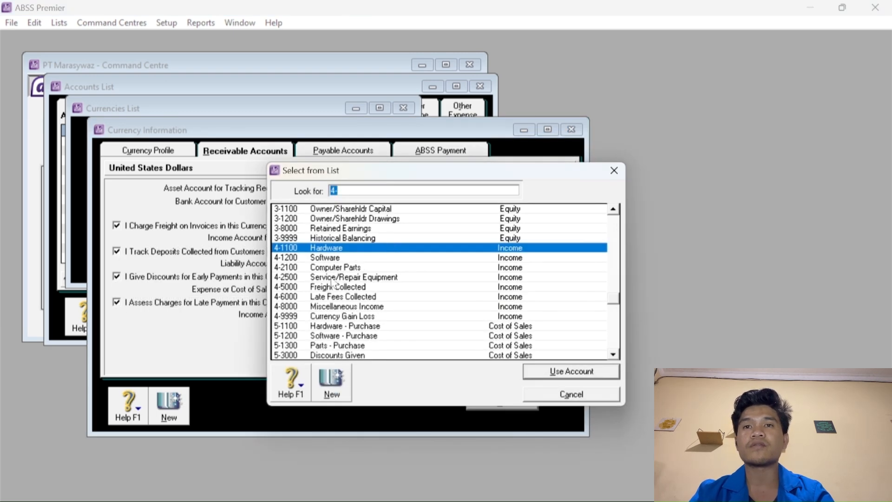
{"action": "left_click", "coordinate": [335, 287]}
{"action": "left_click", "coordinate": [557, 372]}
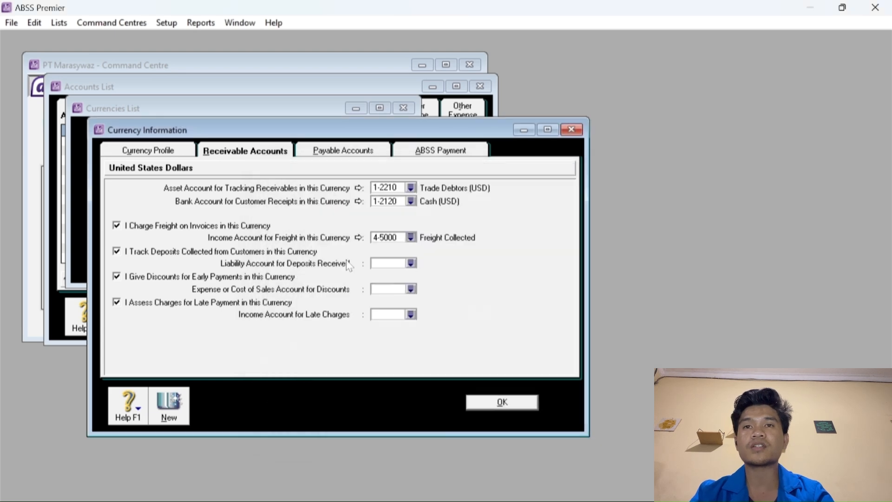
Link USD deposits received to 2-2600 Customer Deposits.
{"action": "left_click", "coordinate": [411, 264]}
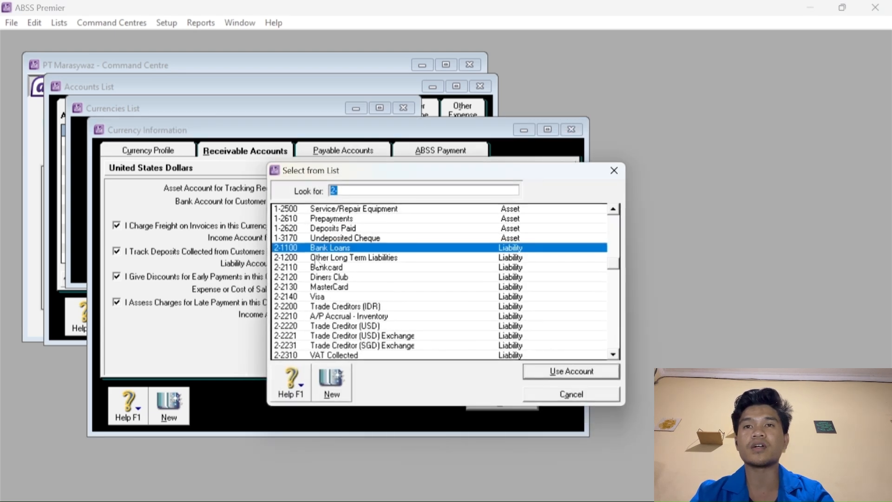
{"action": "left_click", "coordinate": [334, 228]}
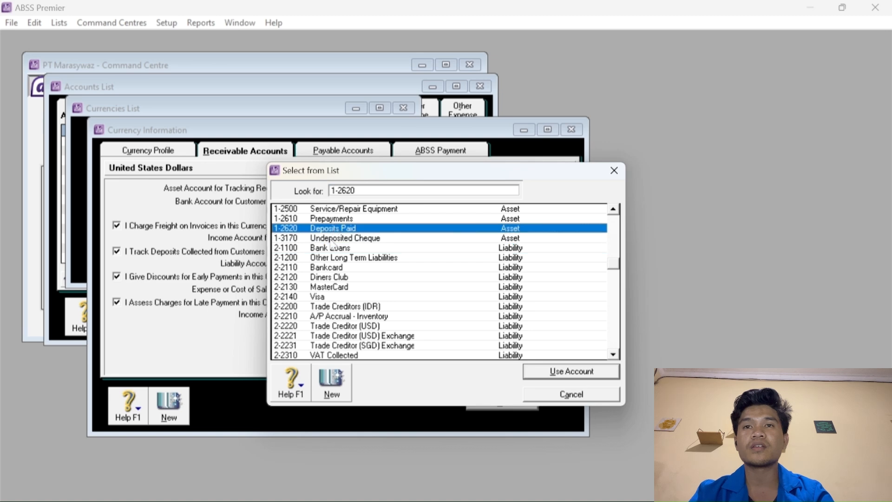
{"action": "scroll", "coordinate": [327, 233], "scroll_direction": "up", "scroll_amount": 3}
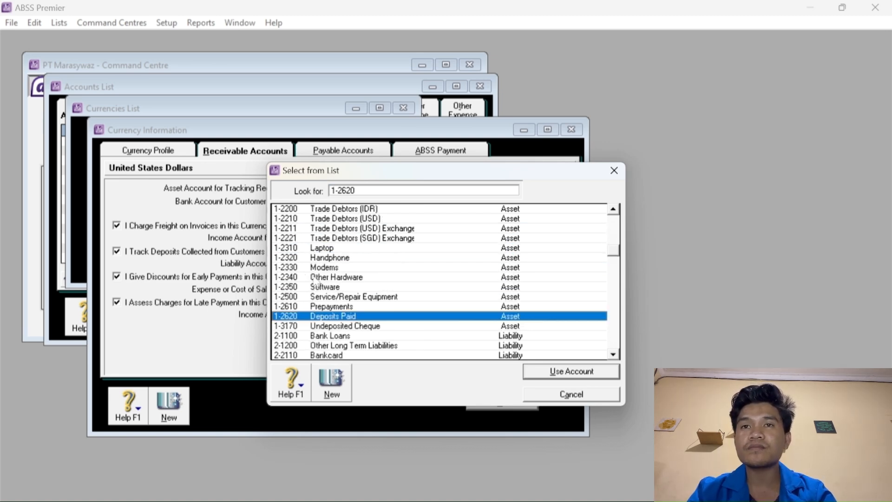
{"action": "scroll", "coordinate": [342, 288], "scroll_direction": "down", "scroll_amount": 4}
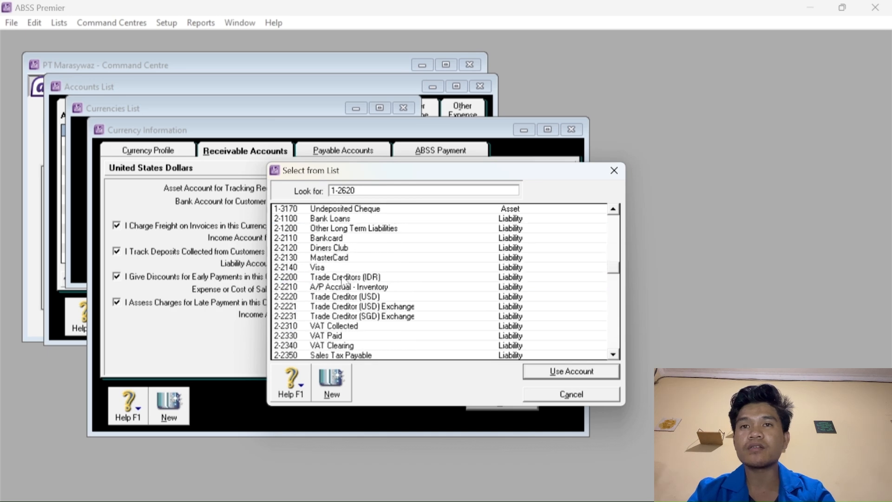
{"action": "scroll", "coordinate": [344, 280], "scroll_direction": "down", "scroll_amount": 1}
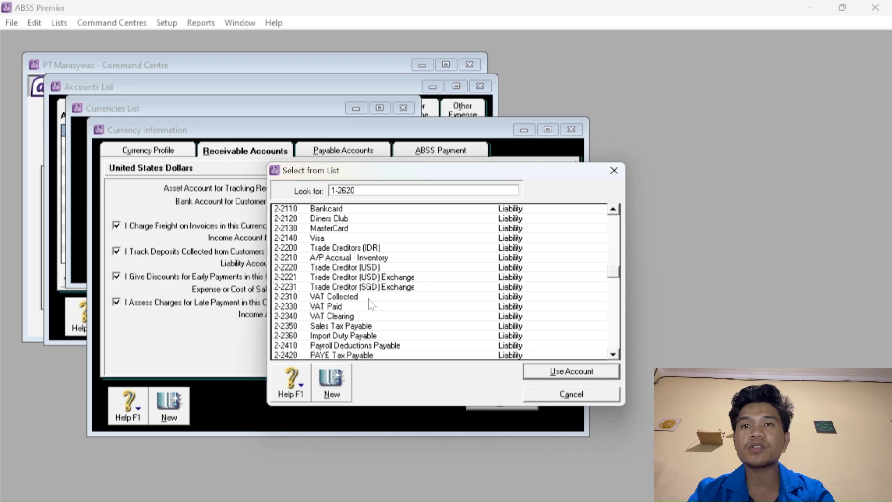
{"action": "scroll", "coordinate": [358, 290], "scroll_direction": "down", "scroll_amount": 2}
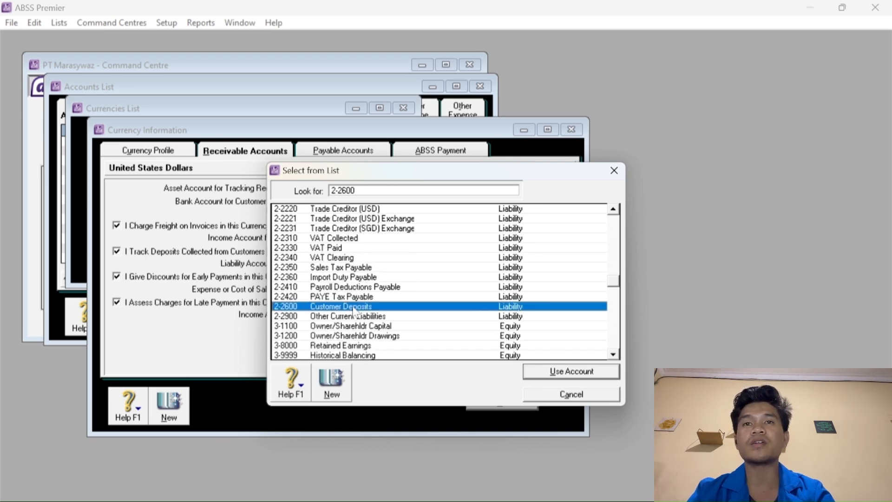
{"action": "left_click", "coordinate": [355, 307]}
{"action": "left_click", "coordinate": [556, 376]}
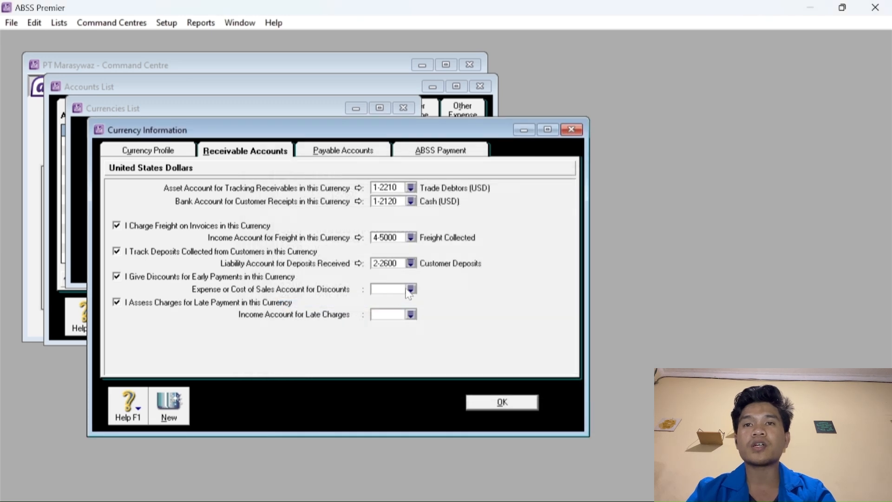
Assign 5-3000 Discounts Given for discounts and 4-6000 Late Fees Collected for late charges.
{"action": "left_click", "coordinate": [409, 291]}
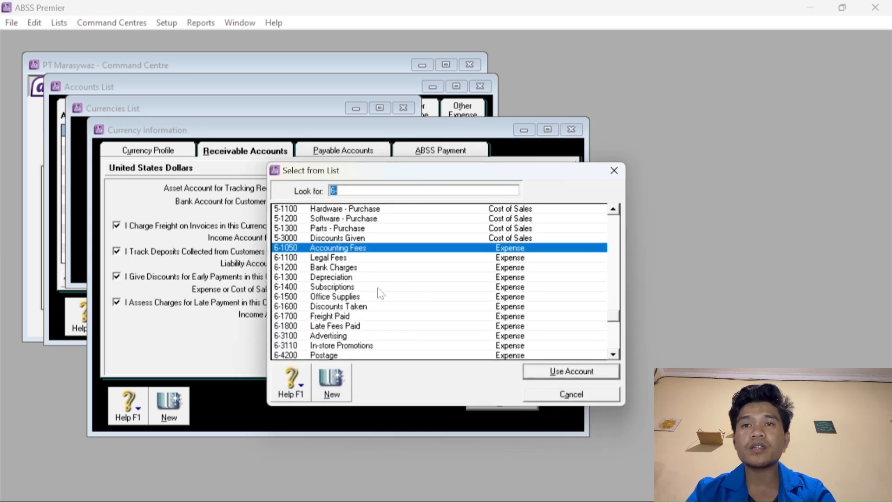
{"action": "left_click", "coordinate": [347, 308]}
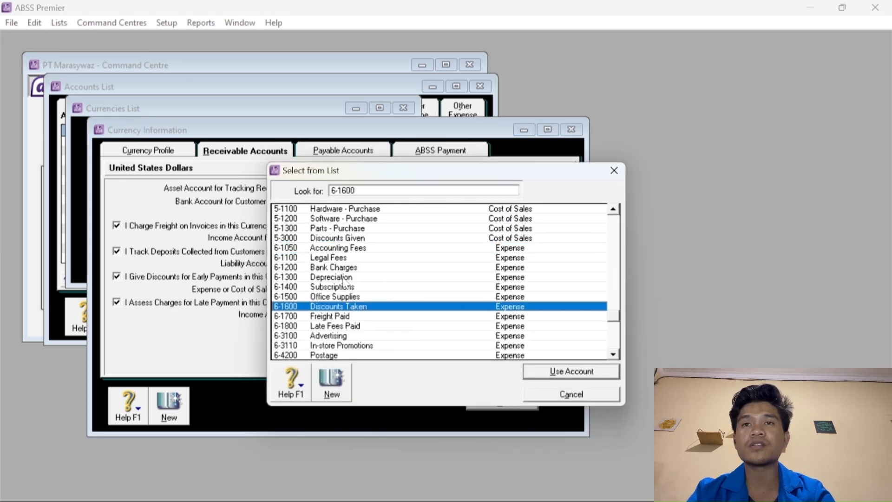
{"action": "left_click", "coordinate": [339, 240]}
{"action": "left_click", "coordinate": [552, 373]}
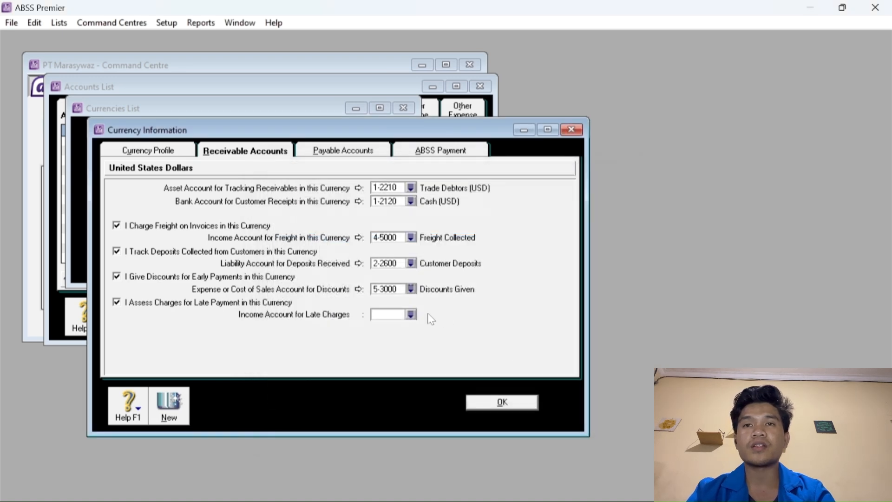
{"action": "left_click", "coordinate": [411, 315]}
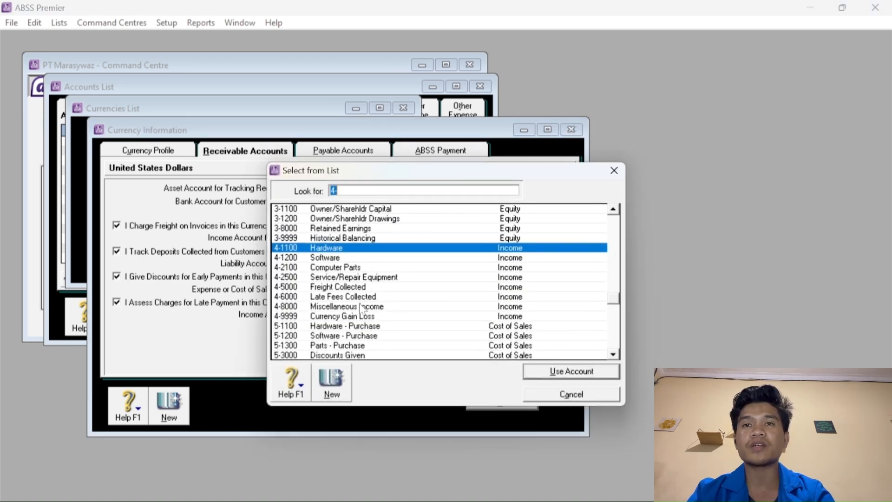
{"action": "left_click", "coordinate": [329, 298]}
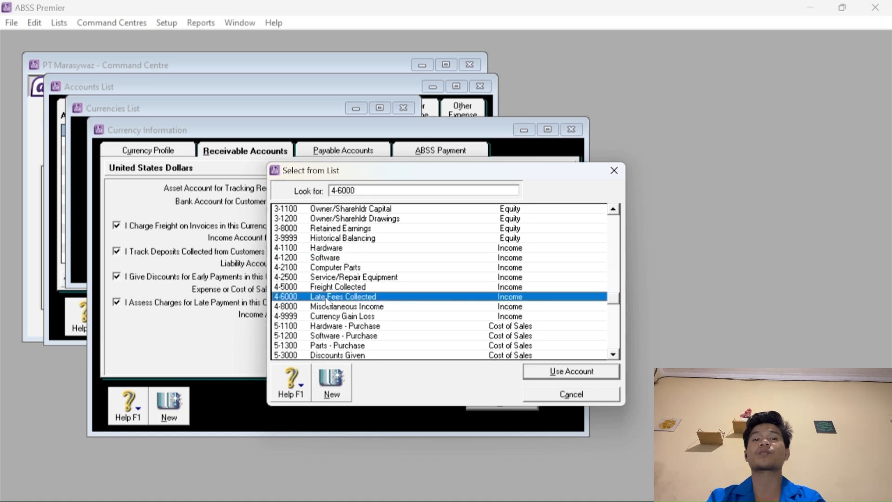
{"action": "left_click", "coordinate": [560, 372]}
On USD payables, set liability 2-2220 Trade Creditor (USD) and bill-paying bank 1-2120 Cash (USD).
{"action": "left_click", "coordinate": [323, 151]}
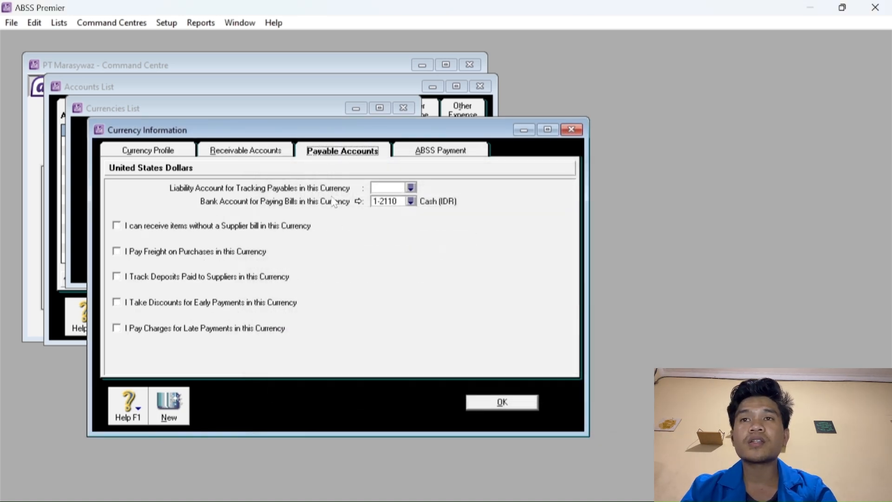
{"action": "left_click", "coordinate": [410, 188]}
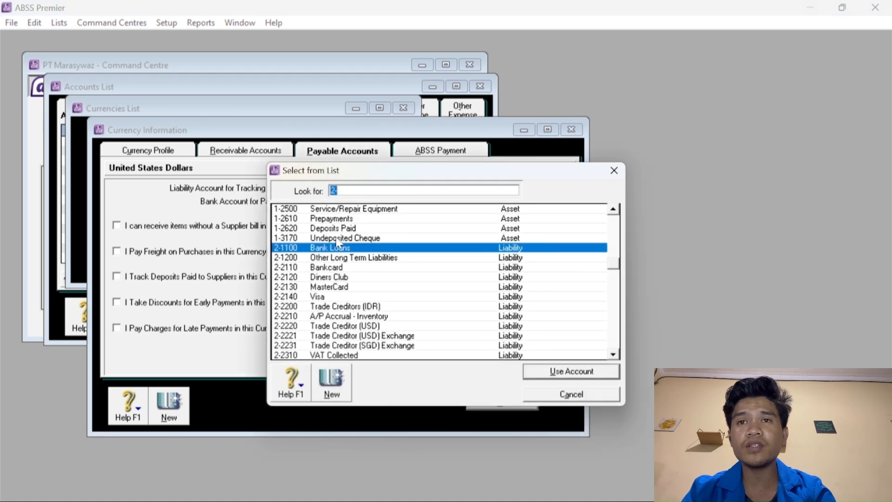
{"action": "scroll", "coordinate": [356, 291], "scroll_direction": "down", "scroll_amount": 1}
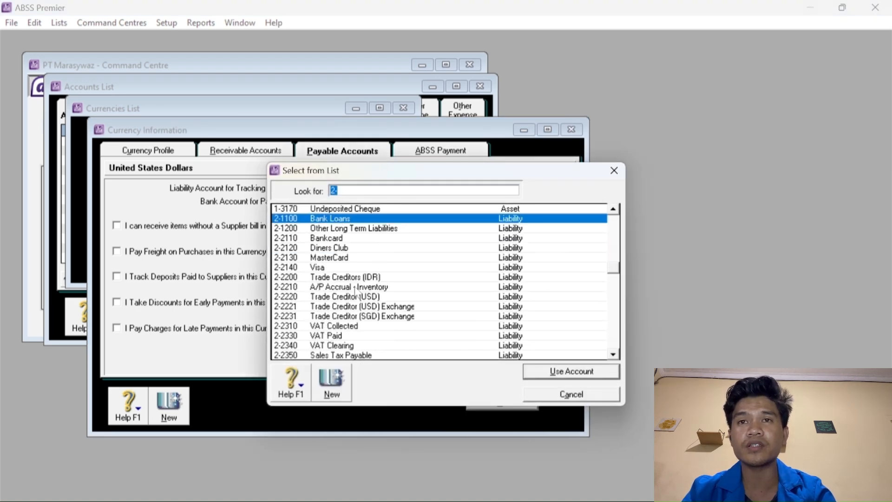
{"action": "left_click", "coordinate": [380, 300]}
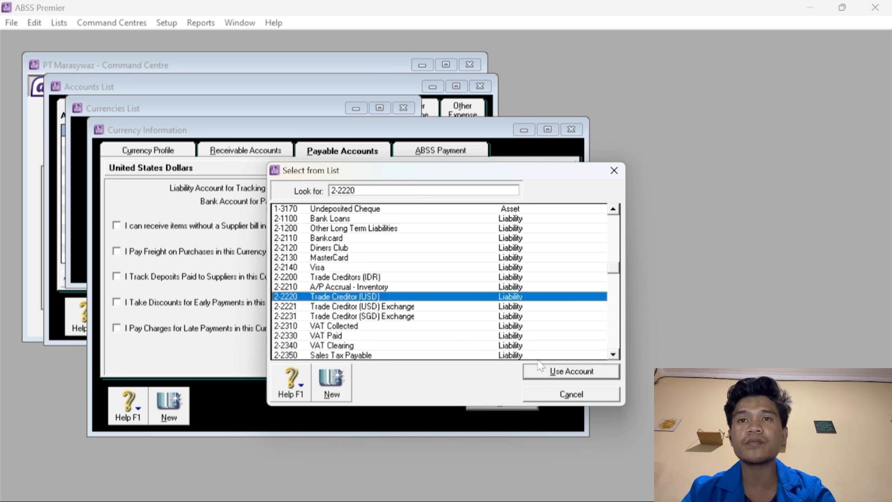
{"action": "left_click", "coordinate": [553, 372]}
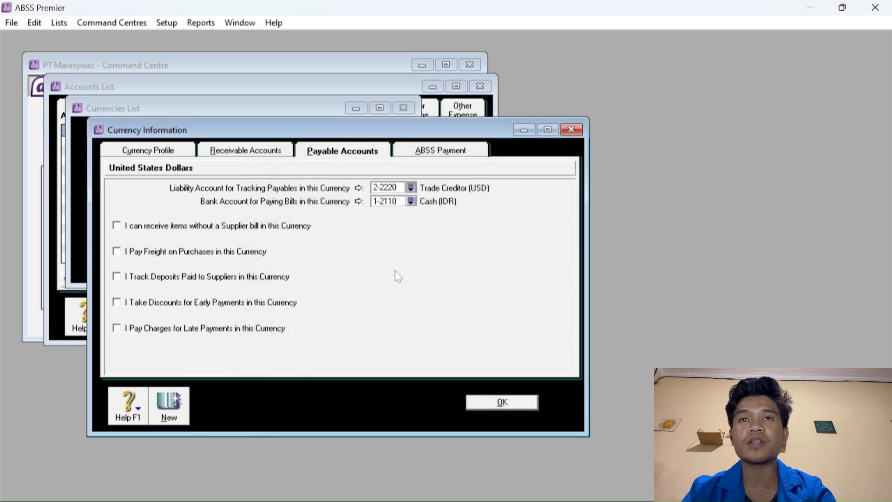
{"action": "left_click", "coordinate": [411, 201]}
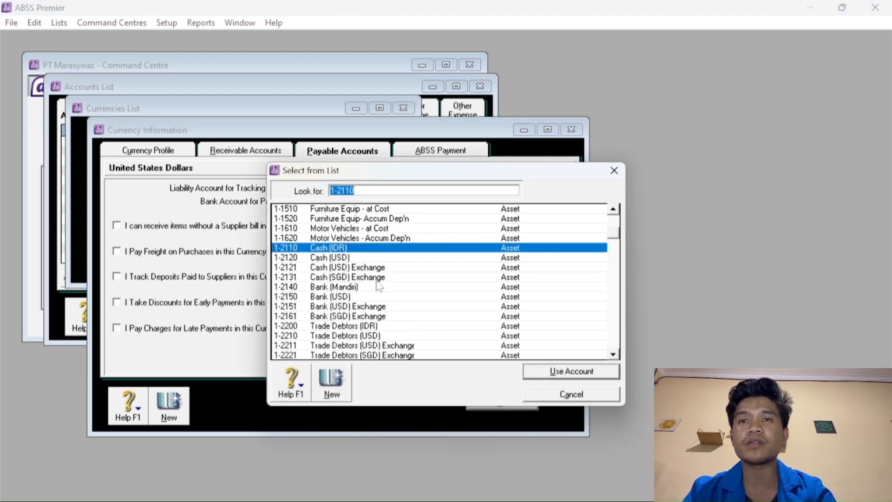
{"action": "scroll", "coordinate": [378, 281], "scroll_direction": "up", "scroll_amount": 3}
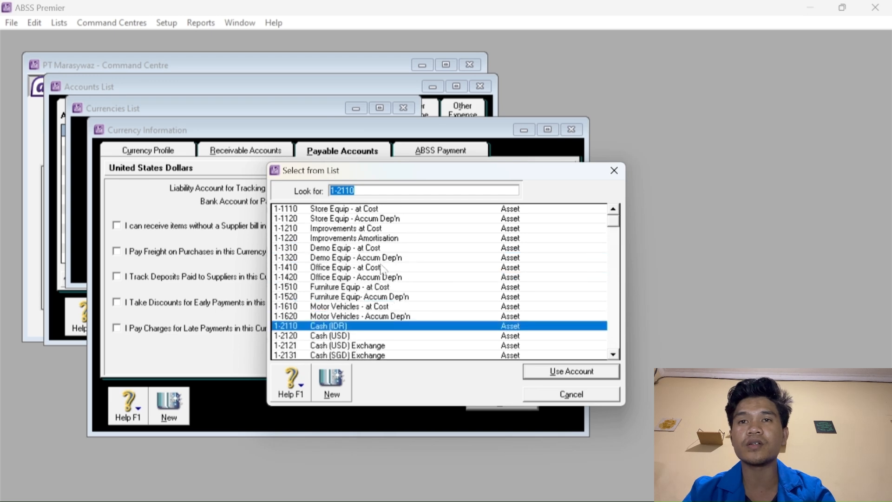
{"action": "left_click", "coordinate": [333, 336]}
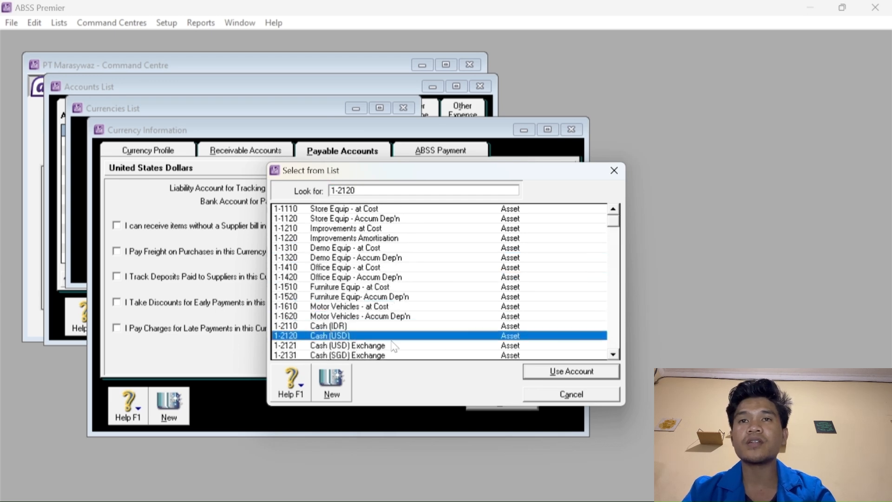
{"action": "left_click", "coordinate": [543, 377]}
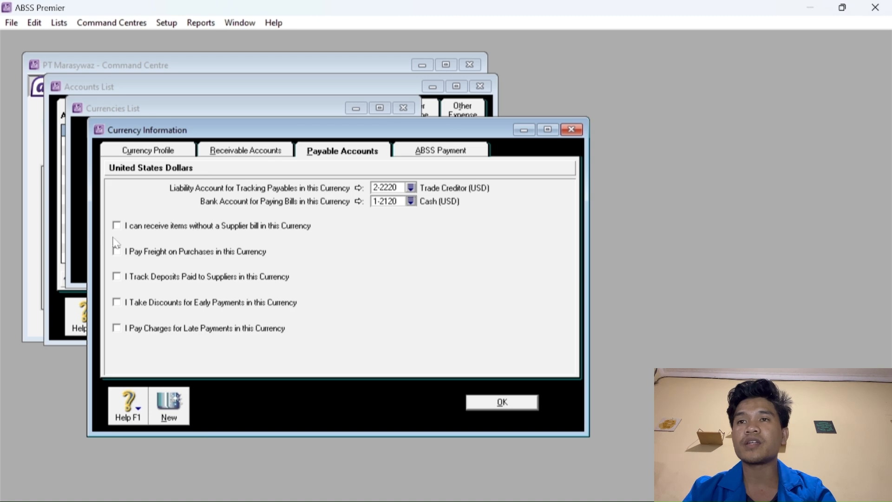
Enable the four USD payable options and link freight to 6-1700 Freight Paid.
{"action": "left_click", "coordinate": [118, 251]}
{"action": "left_click", "coordinate": [117, 277]}
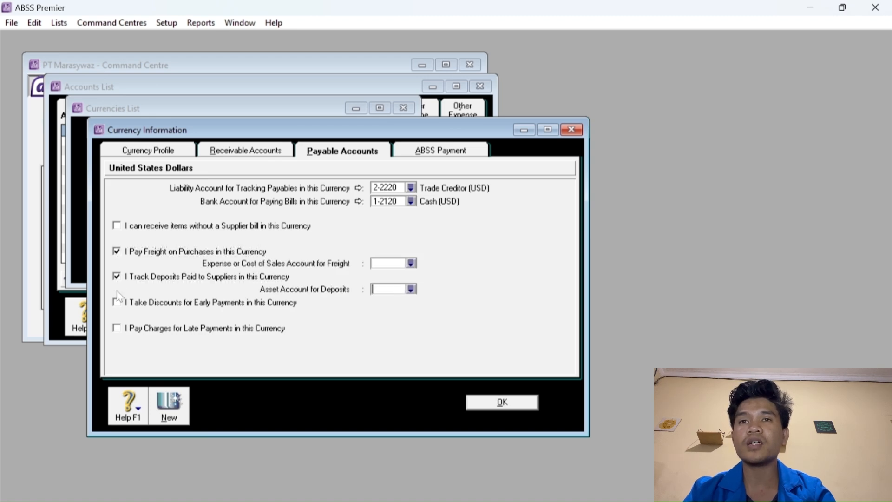
{"action": "left_click", "coordinate": [118, 303]}
{"action": "left_click", "coordinate": [117, 329]}
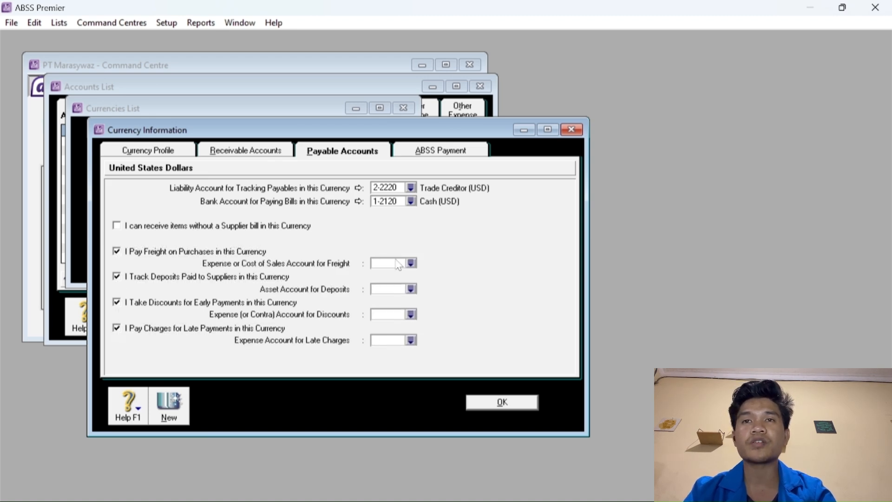
{"action": "left_click", "coordinate": [411, 263]}
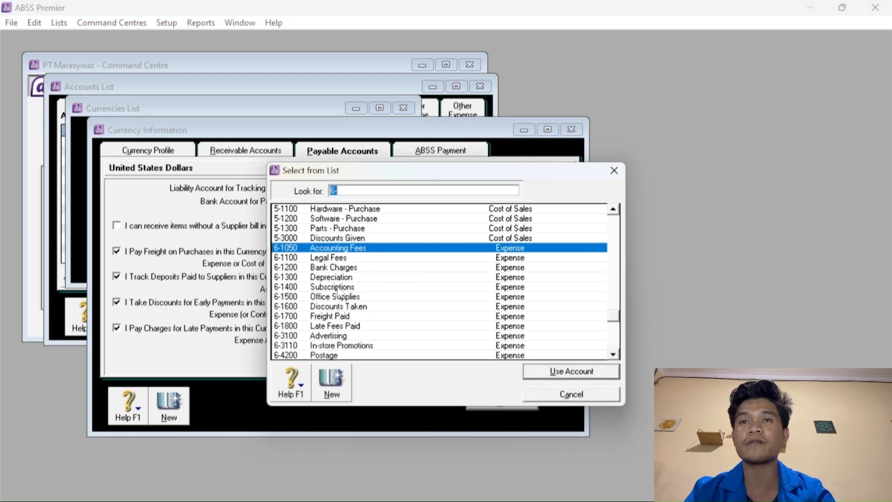
{"action": "type", "text": "6-1700"}
{"action": "left_click", "coordinate": [537, 371]}
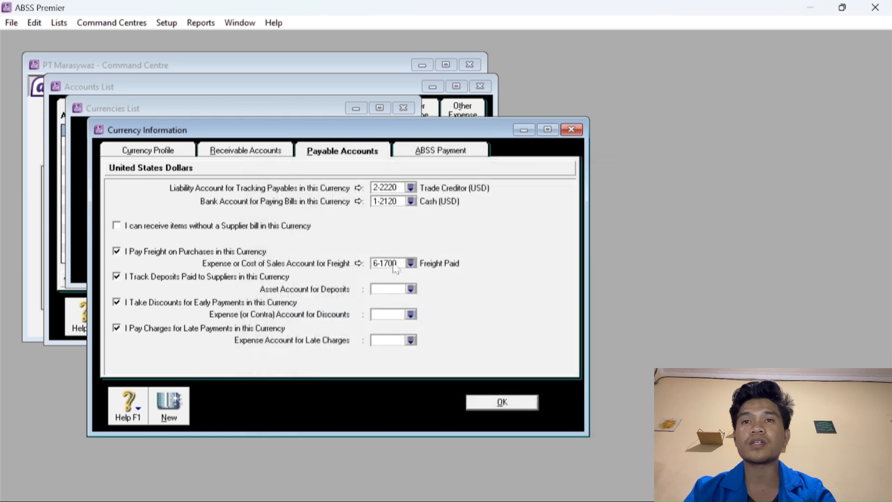
Link USD supplier deposits to 1-2620 Deposits Paid and discounts to 6-1600 Discounts Taken.
{"action": "left_click", "coordinate": [412, 287]}
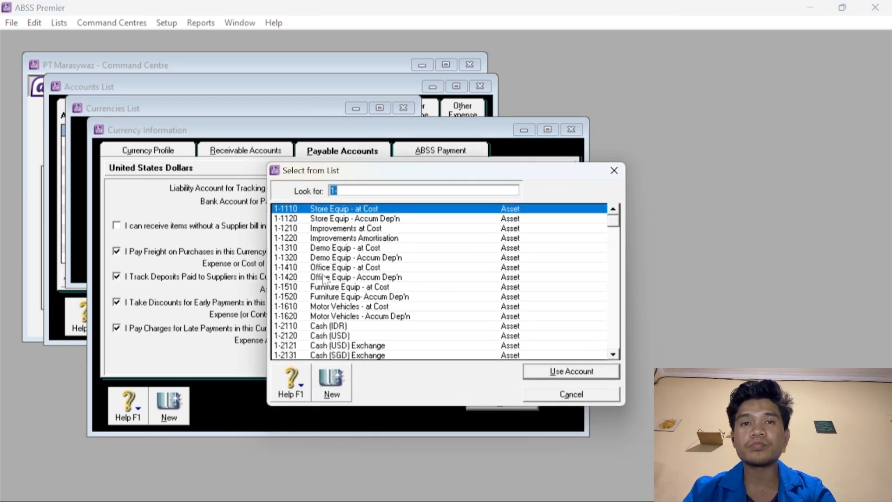
{"action": "scroll", "coordinate": [321, 293], "scroll_direction": "down", "scroll_amount": 4}
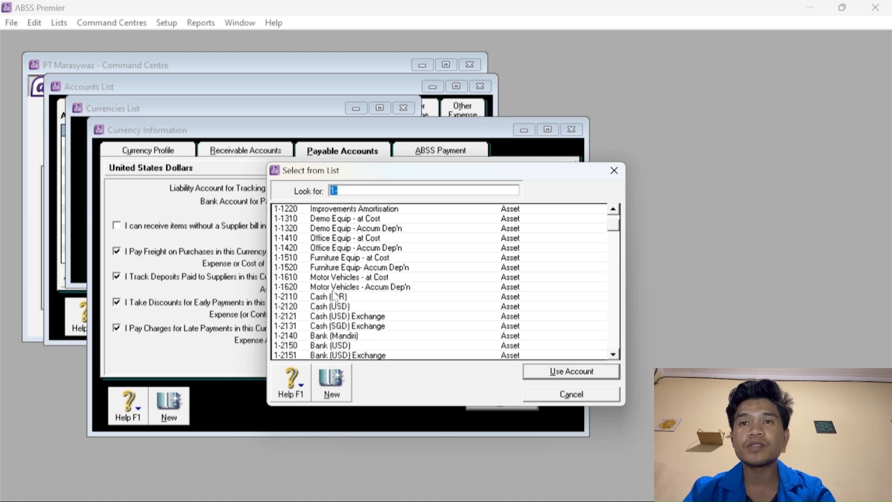
{"action": "scroll", "coordinate": [342, 293], "scroll_direction": "down", "scroll_amount": 4}
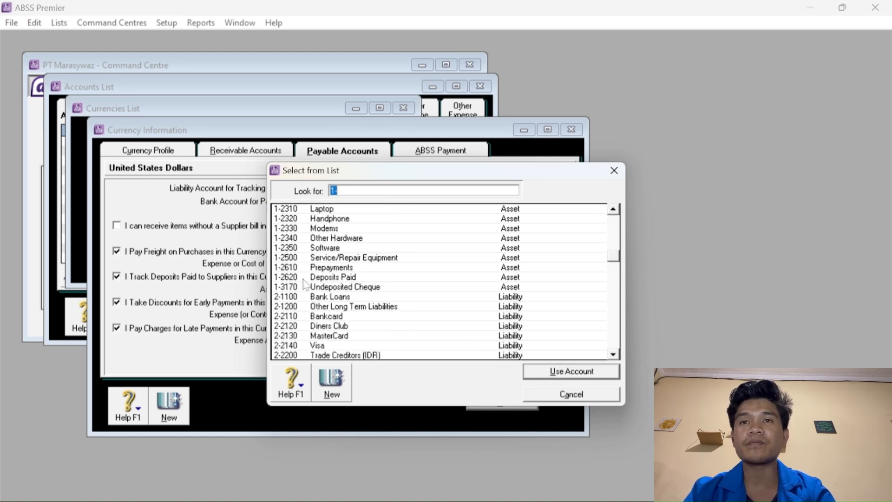
{"action": "left_click", "coordinate": [306, 278]}
{"action": "left_click", "coordinate": [538, 371]}
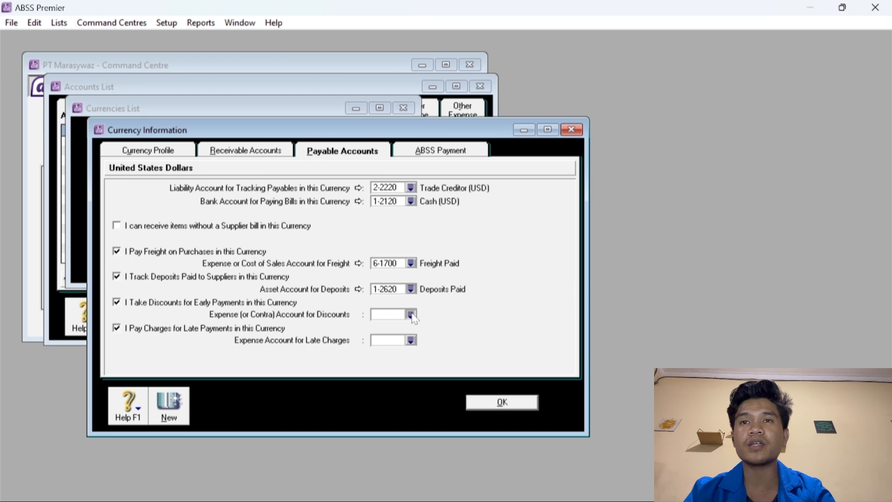
{"action": "left_click", "coordinate": [409, 315]}
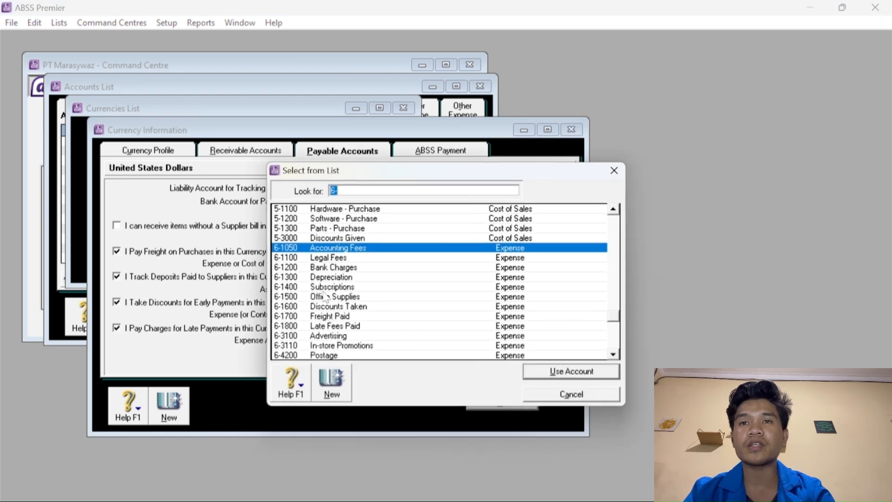
{"action": "left_click", "coordinate": [335, 306]}
{"action": "left_click", "coordinate": [539, 372]}
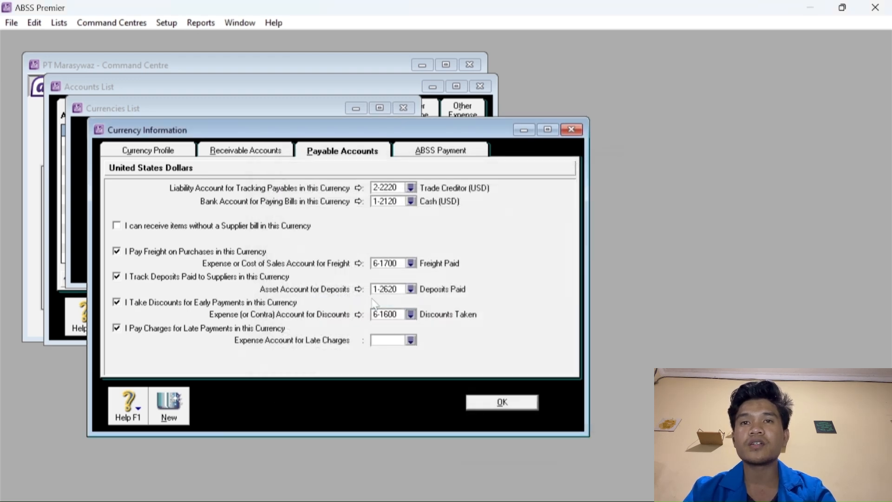
Assign 6-1800 Late Fees Paid, save US Dollars, and close the Currencies and Accounts lists.
{"action": "left_click", "coordinate": [412, 340]}
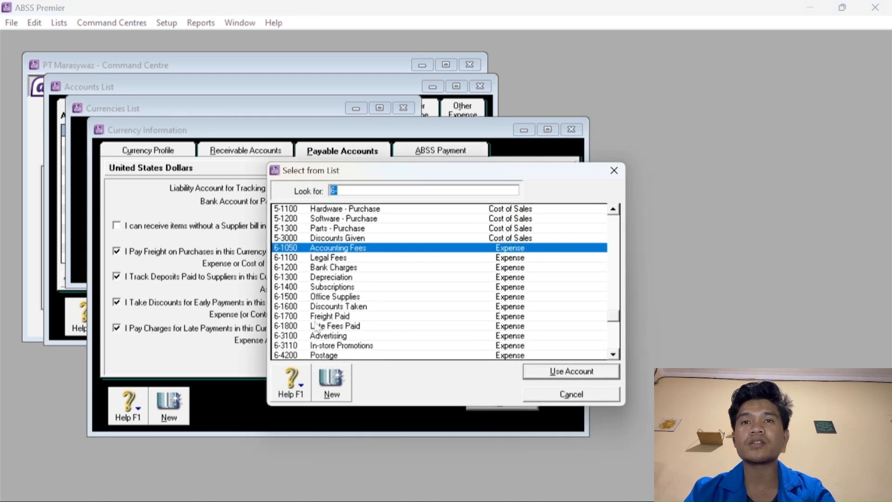
{"action": "left_click", "coordinate": [320, 327]}
{"action": "left_click", "coordinate": [547, 372]}
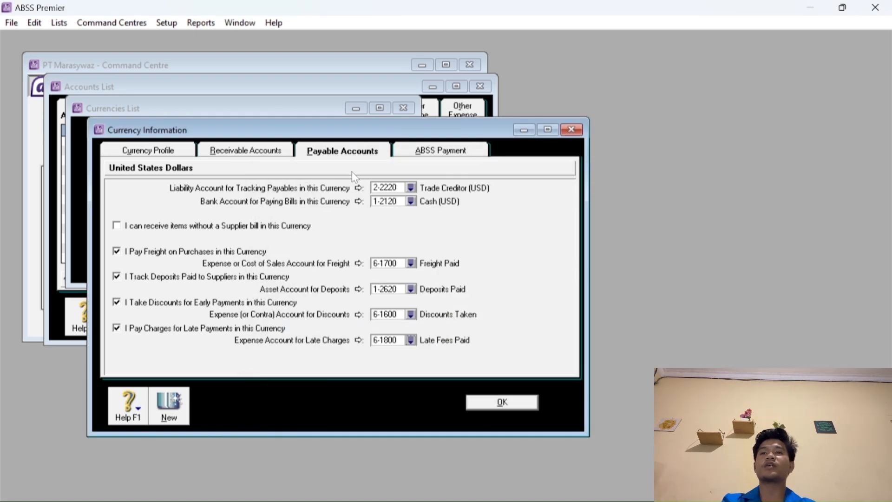
{"action": "left_click", "coordinate": [502, 402]}
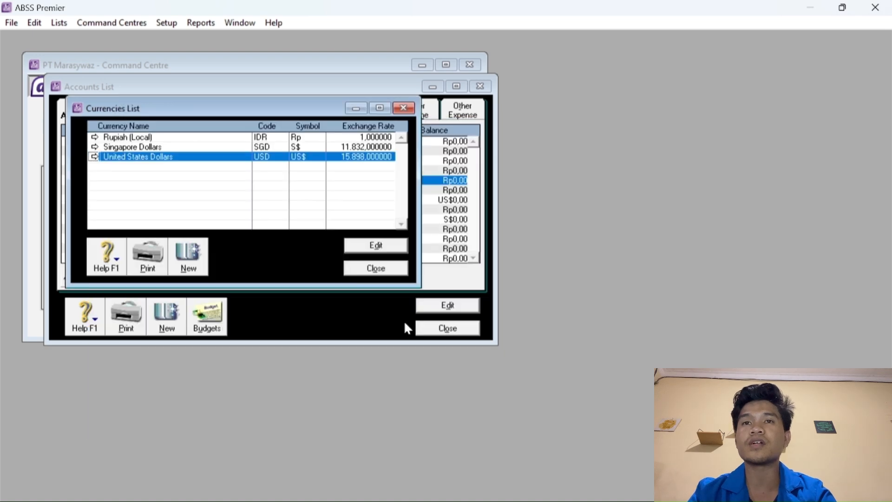
{"action": "left_click", "coordinate": [380, 270]}
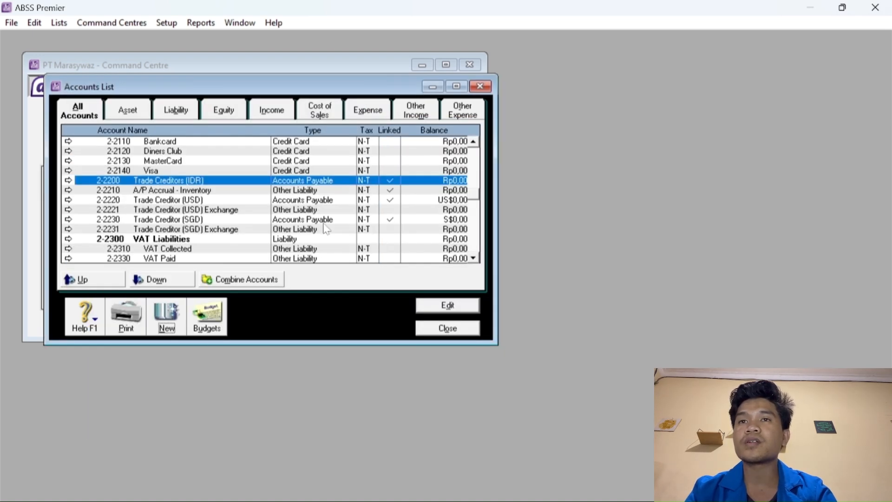
{"action": "scroll", "coordinate": [328, 222], "scroll_direction": "up", "scroll_amount": 5}
{"action": "left_click", "coordinate": [448, 328]}
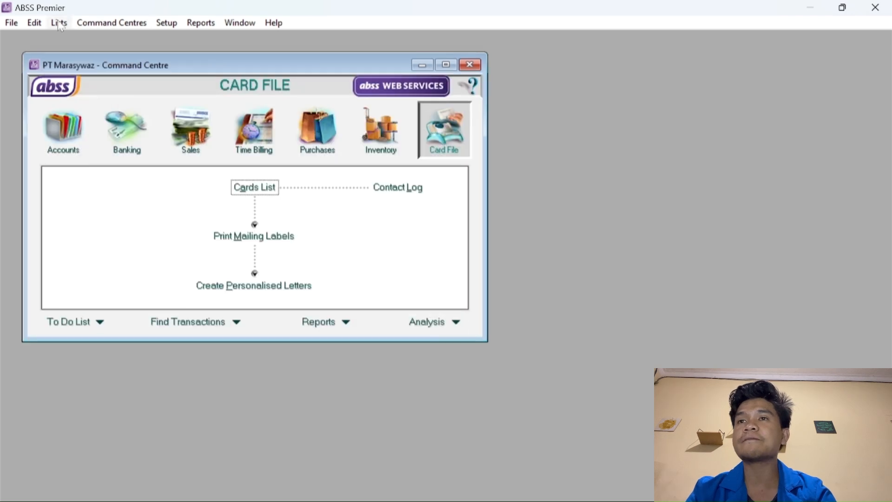
Open the Tax Code List and edit the VAT code into PPN, 'Pajak Pertambahan Nilai'.
{"action": "left_click", "coordinate": [59, 23]}
{"action": "left_click", "coordinate": [100, 152]}
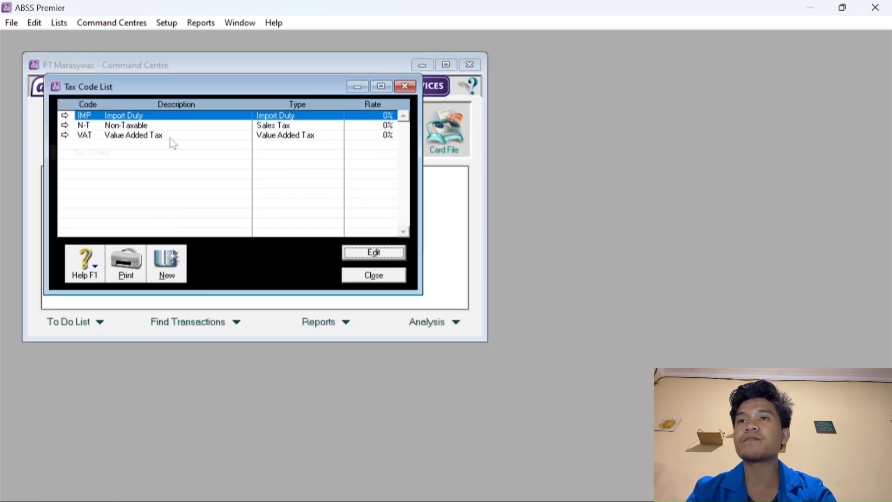
{"action": "left_click", "coordinate": [83, 135]}
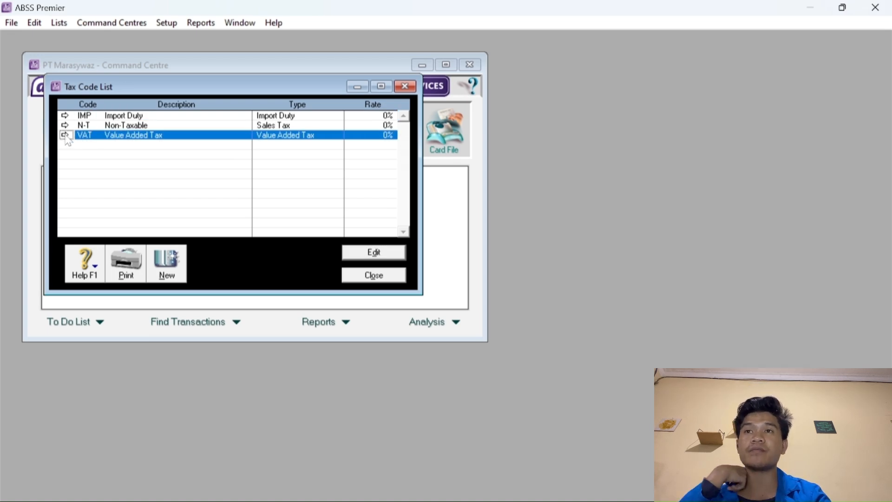
{"action": "left_click", "coordinate": [65, 134]}
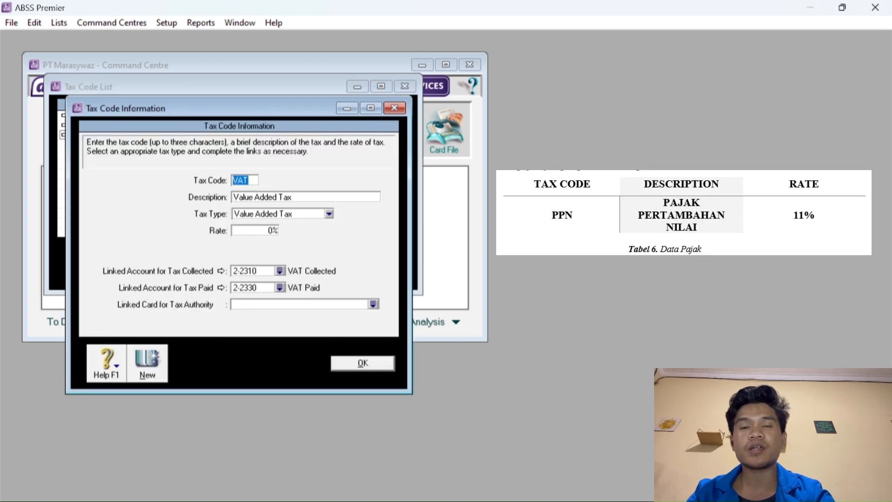
{"action": "type", "text": "PPN"}
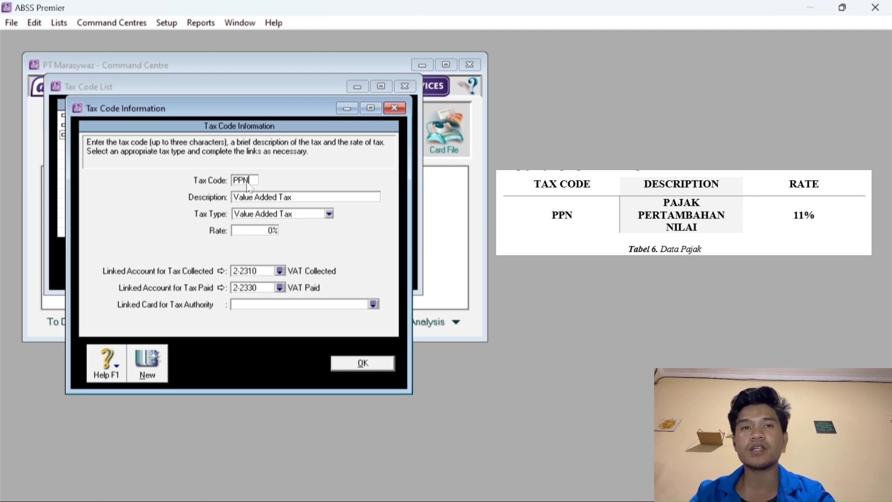
{"action": "key", "text": "Tab"}
{"action": "type", "text": "Paja"}
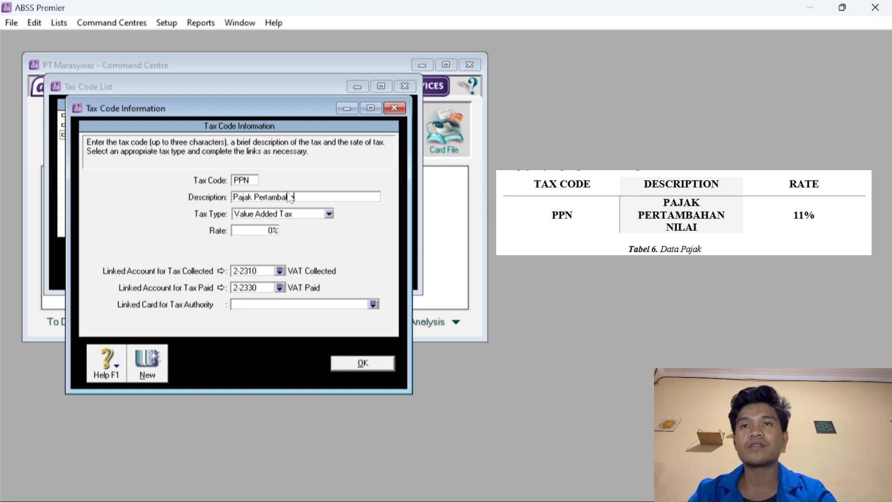
{"action": "type", "text": "an Nilai"}
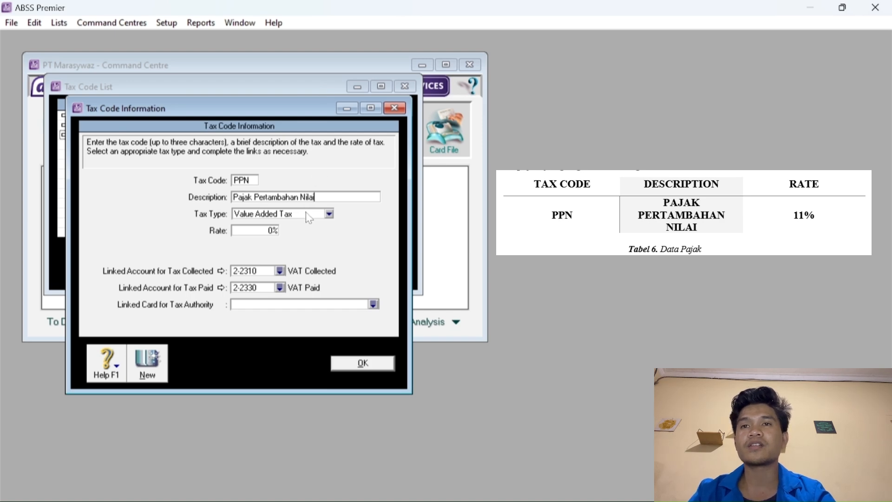
Keep Value Added Tax as type with an 11% rate, save it, and close the list.
{"action": "left_click", "coordinate": [306, 213]}
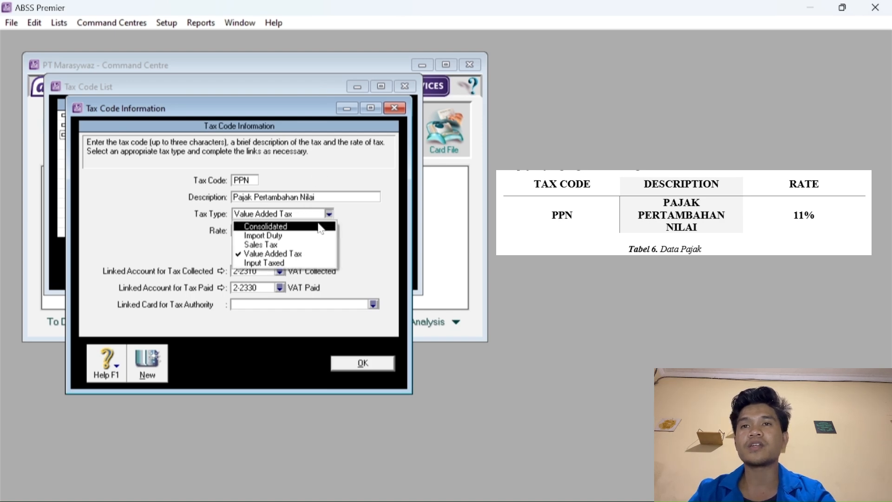
{"action": "left_click", "coordinate": [313, 254]}
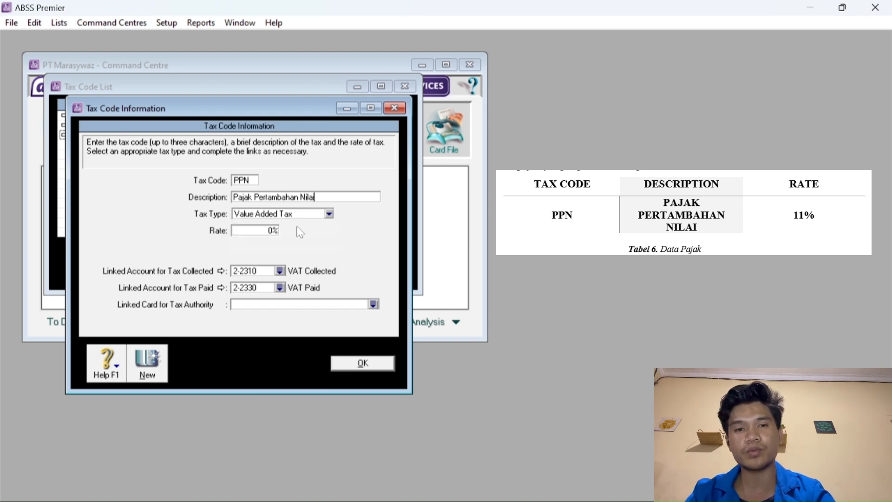
{"action": "left_click", "coordinate": [272, 231]}
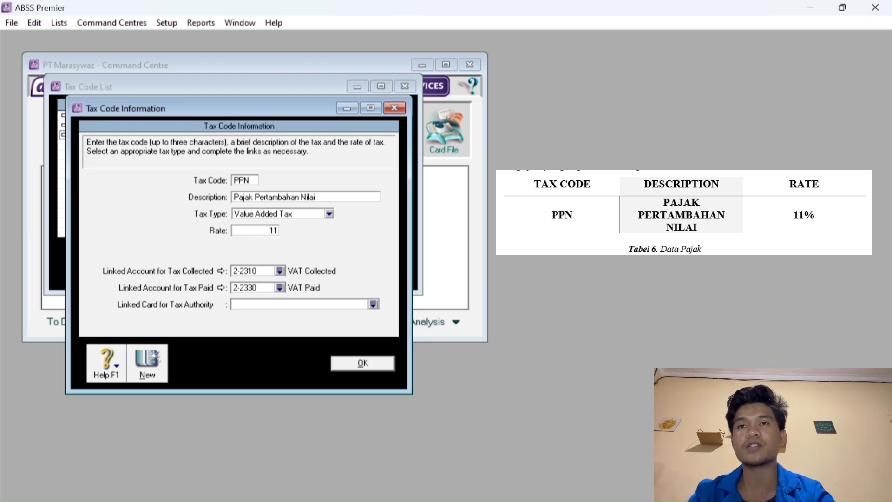
{"action": "key", "text": "Tab"}
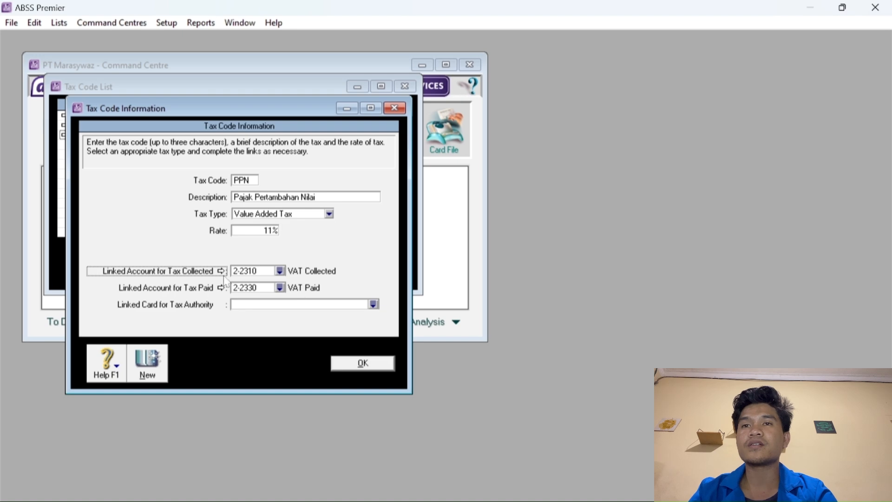
{"action": "left_click", "coordinate": [363, 365]}
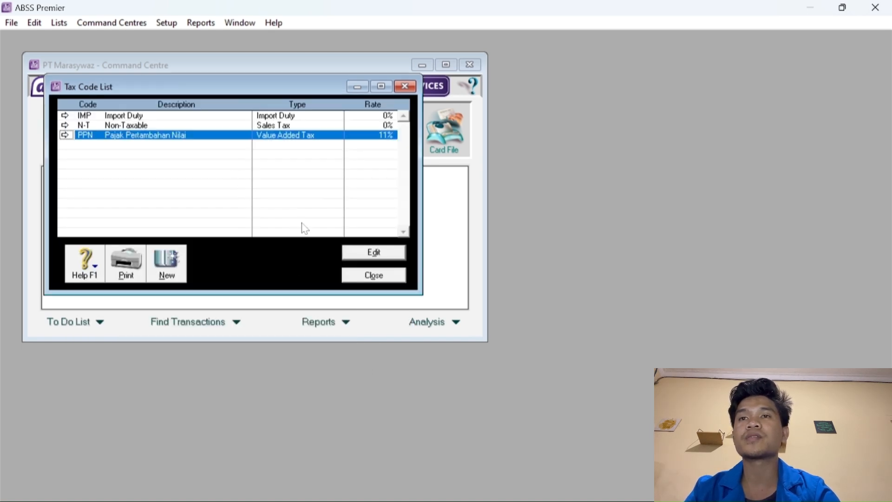
{"action": "left_click", "coordinate": [373, 275]}
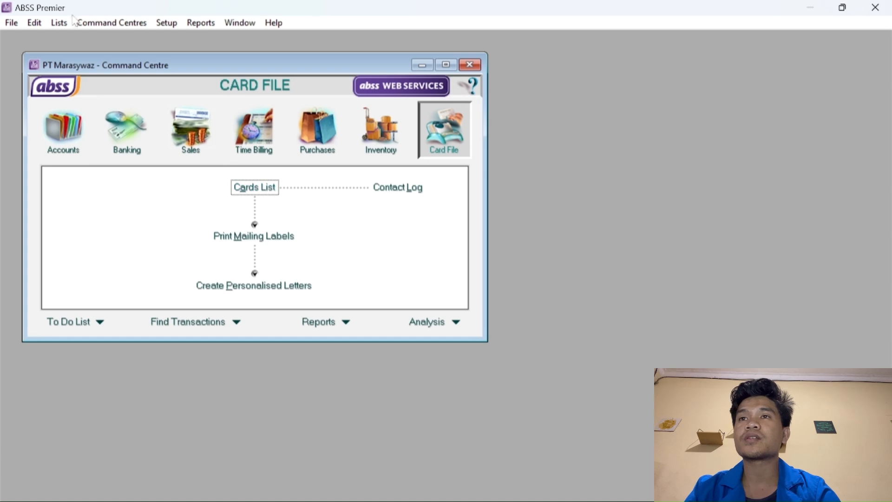
From the Jobs List, create a new detail job J named Jasa.
{"action": "left_click", "coordinate": [60, 23]}
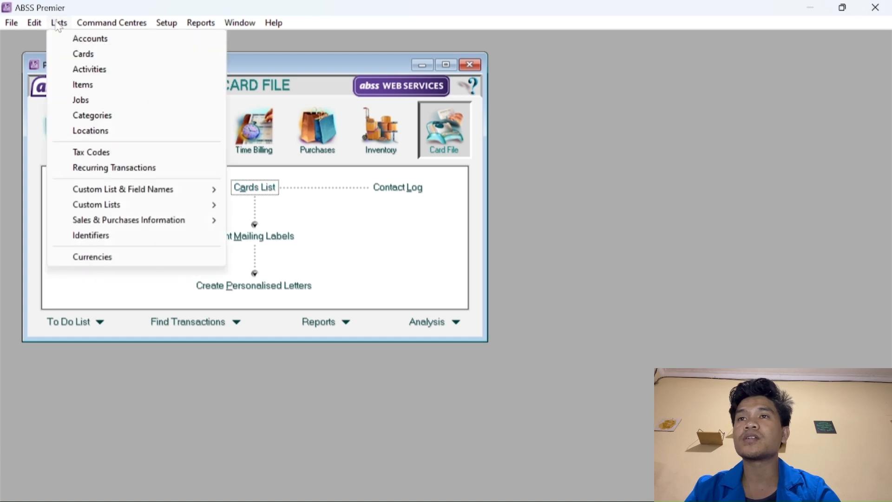
{"action": "left_click", "coordinate": [81, 100]}
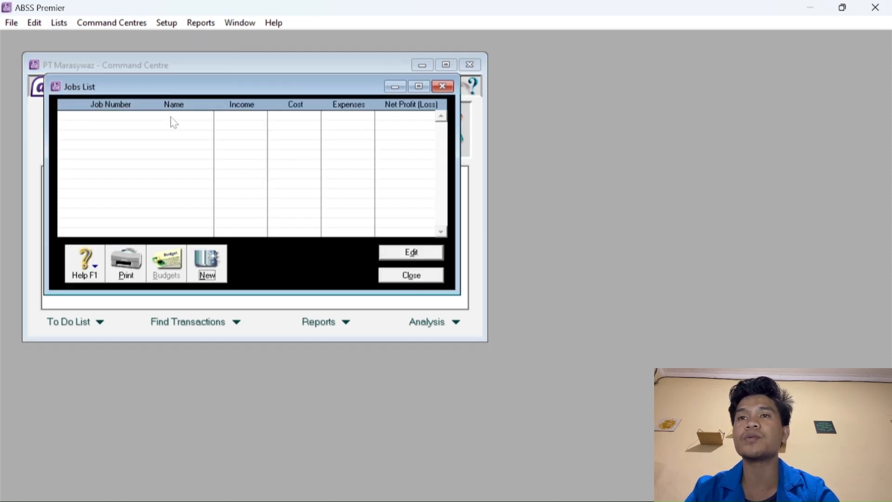
{"action": "left_click", "coordinate": [208, 264]}
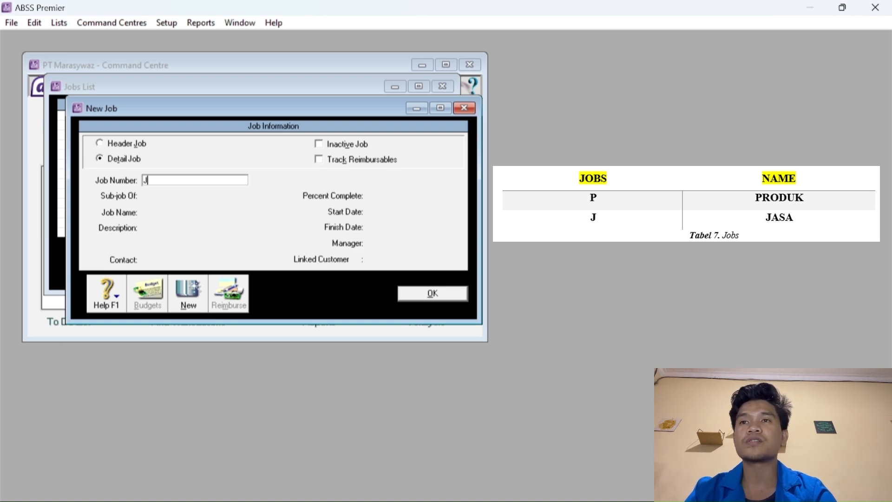
{"action": "type", "text": "J"}
{"action": "key", "text": "Tab"}
{"action": "key", "text": "Tab"}
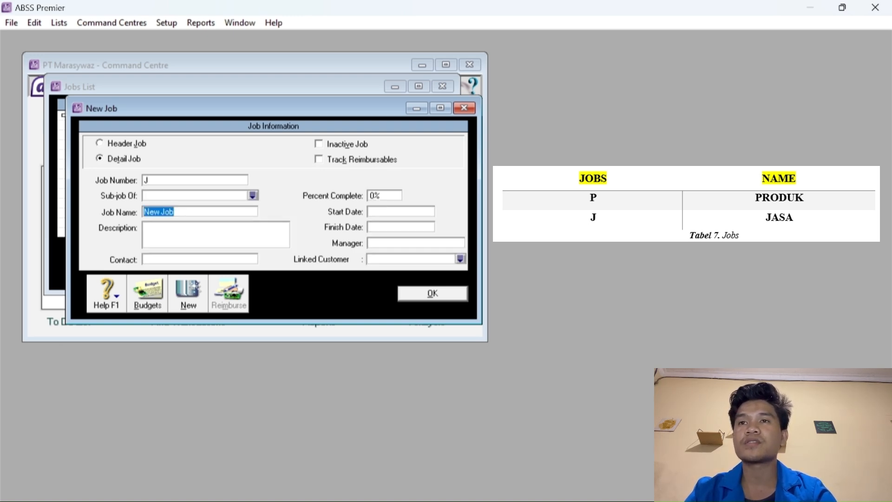
{"action": "type", "text": "Jasa"}
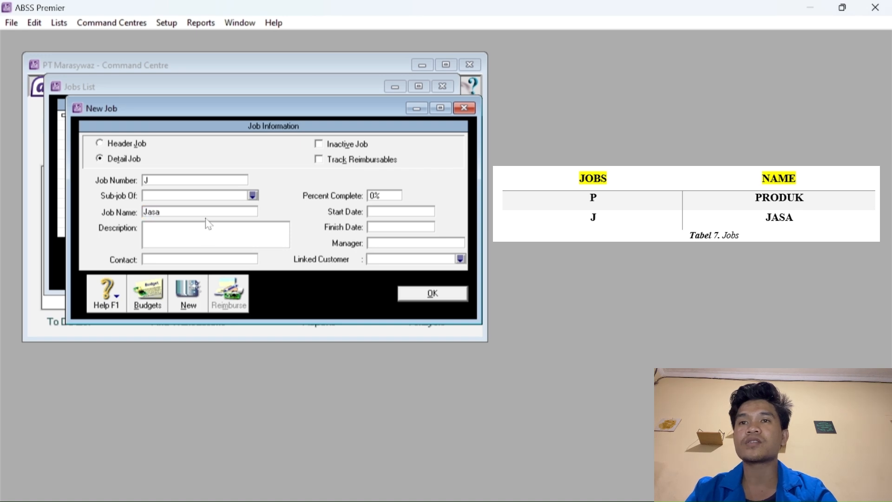
{"action": "key", "text": "Tab"}
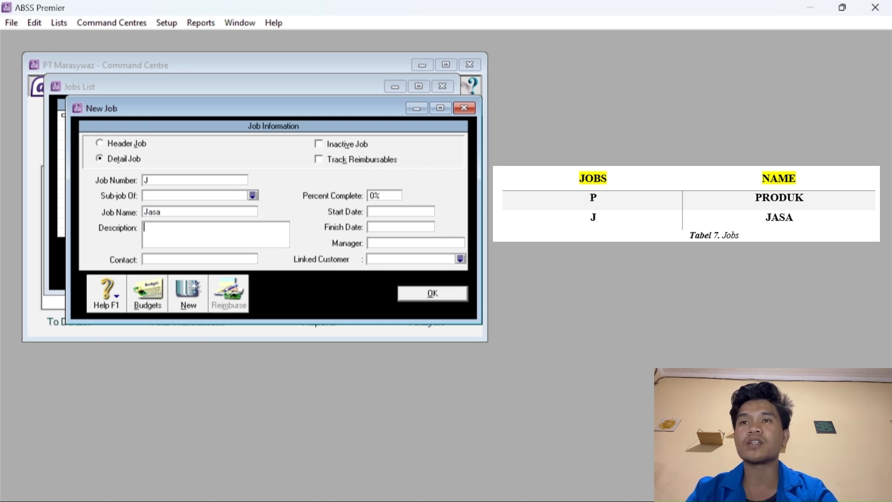
Add a second job P named Produk and save it.
{"action": "left_click", "coordinate": [192, 292]}
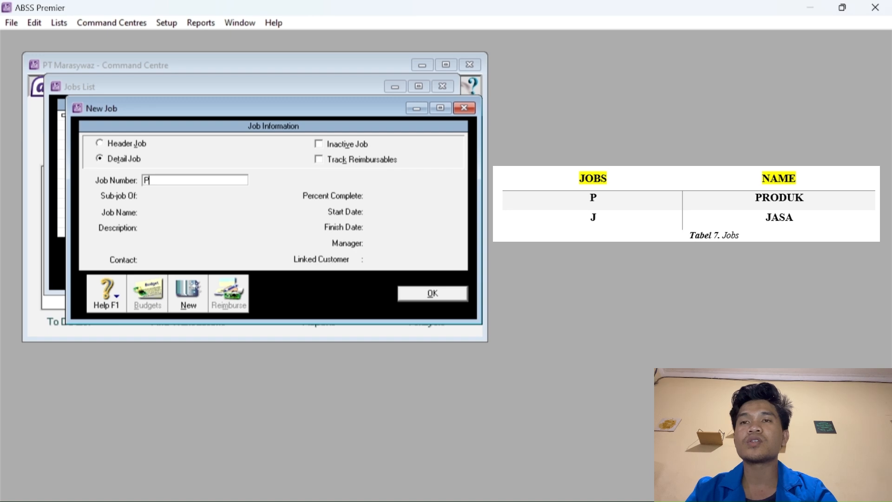
{"action": "key", "text": "Tab"}
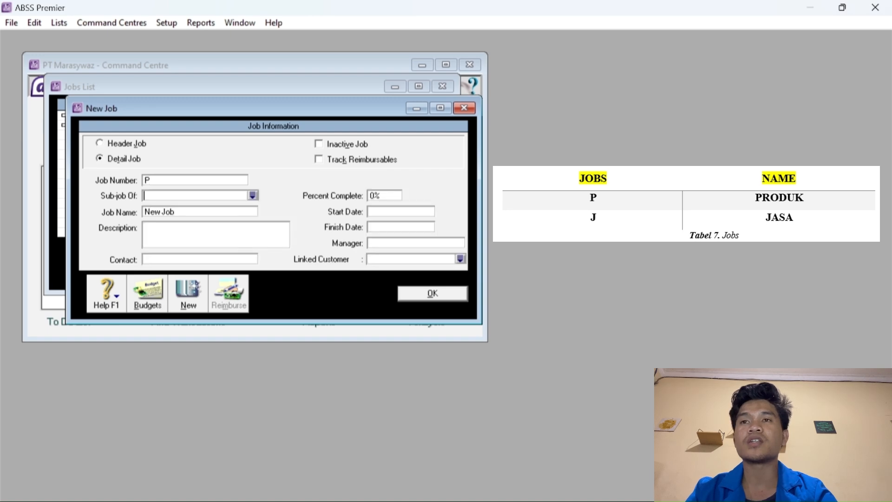
{"action": "left_click", "coordinate": [189, 213]}
{"action": "type", "text": "Produk"}
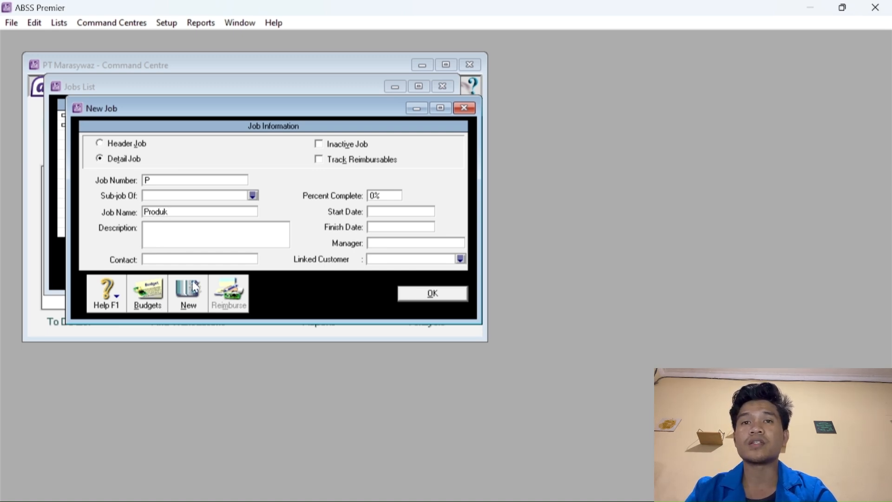
{"action": "left_click", "coordinate": [411, 297]}
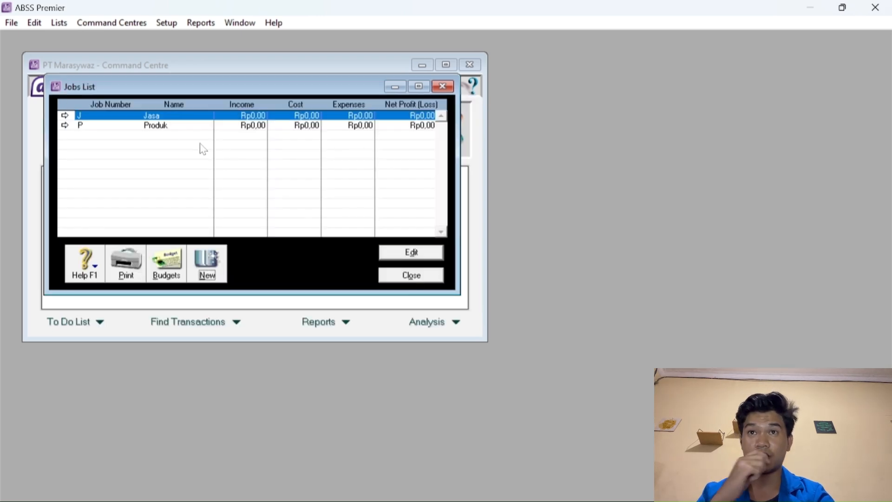
Close the Jobs List and add category L named Local in the Categories List.
{"action": "left_click", "coordinate": [397, 276]}
{"action": "left_click", "coordinate": [60, 23]}
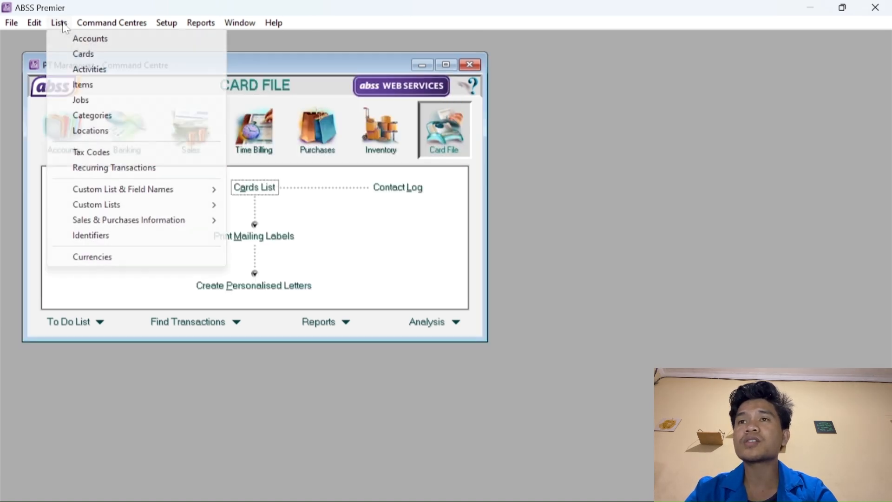
{"action": "left_click", "coordinate": [93, 116]}
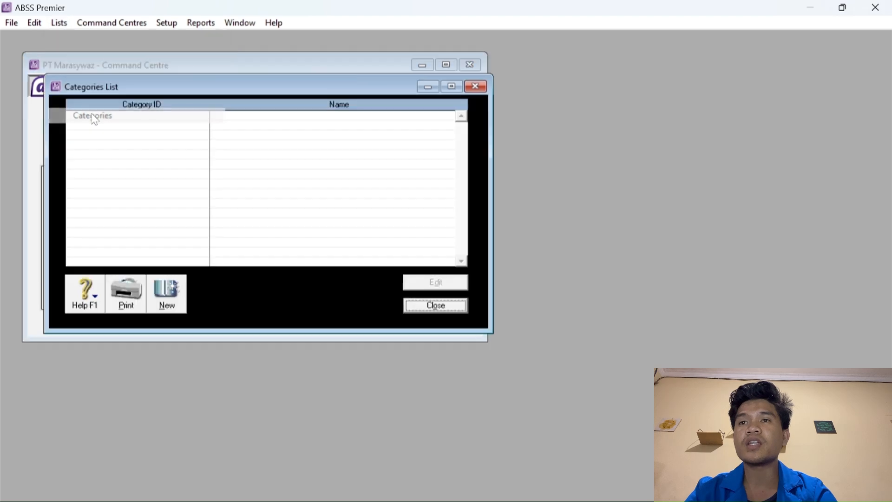
{"action": "left_click", "coordinate": [167, 290]}
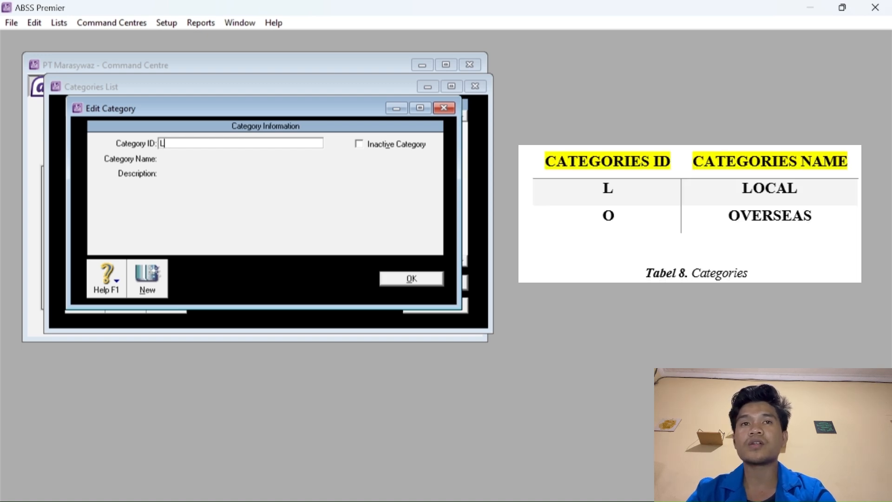
{"action": "key", "text": "Tab"}
{"action": "type", "text": "Local"}
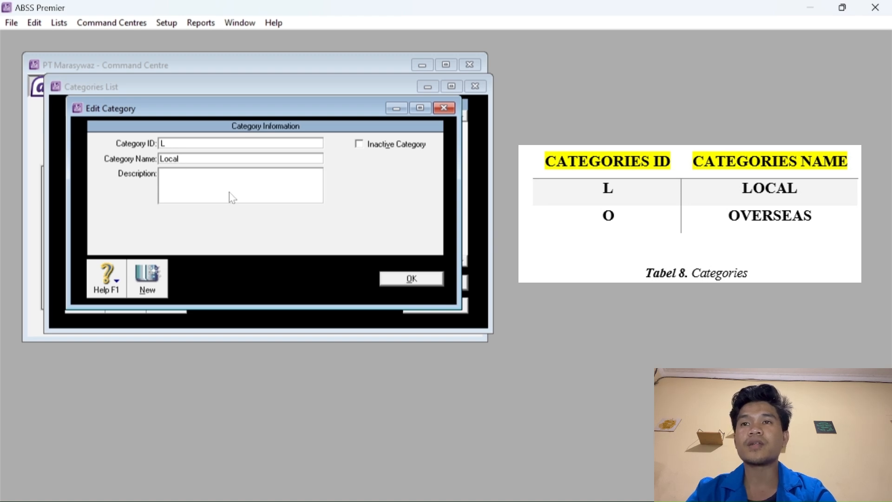
{"action": "left_click", "coordinate": [148, 279]}
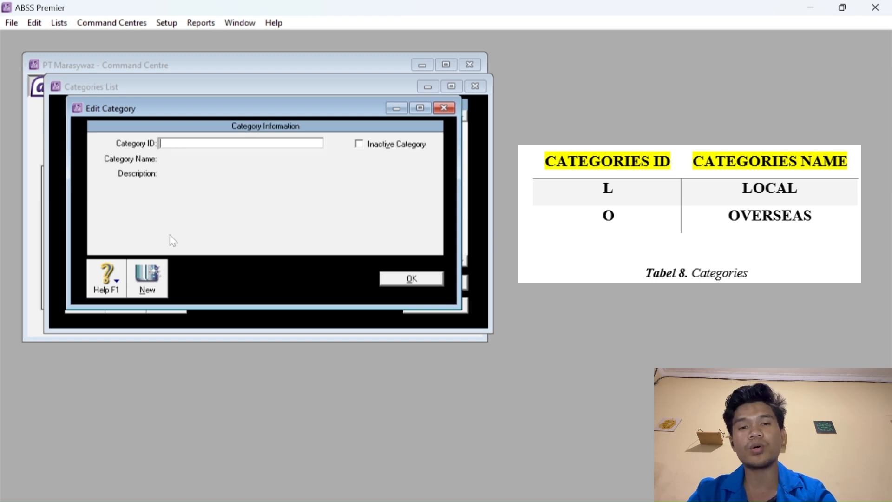
Add category O named Overseas, save it, and close the Categories List.
{"action": "type", "text": "O"}
{"action": "key", "text": "Tab"}
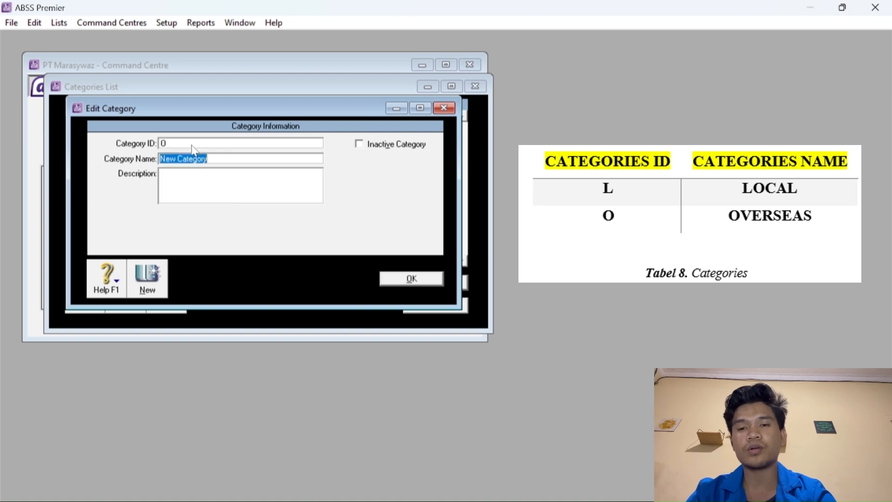
{"action": "type", "text": "O"}
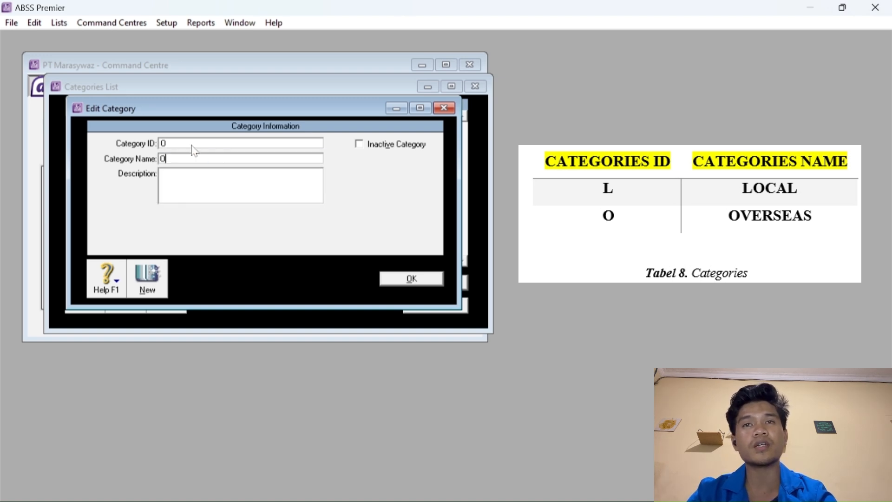
{"action": "type", "text": "verseas"}
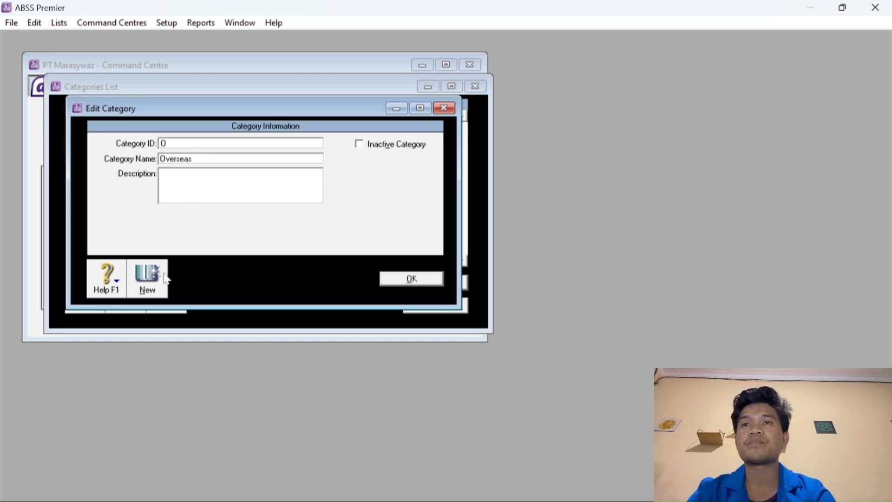
{"action": "left_click", "coordinate": [411, 278]}
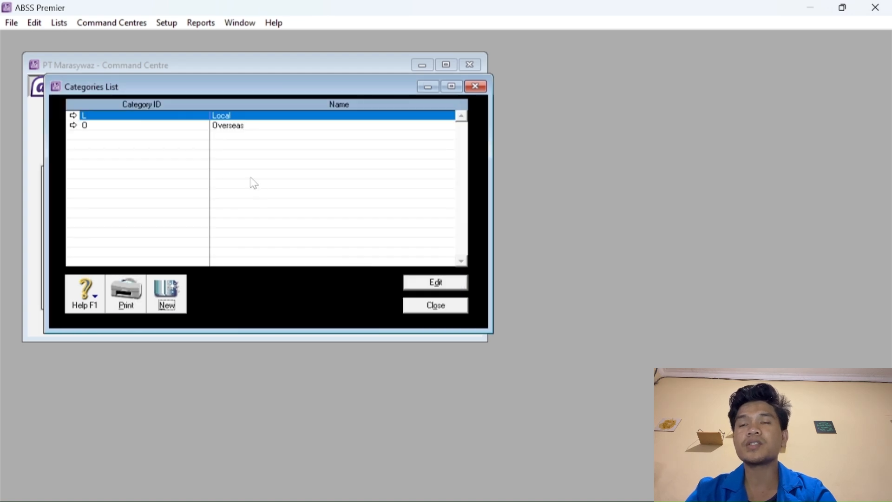
{"action": "left_click", "coordinate": [436, 305]}
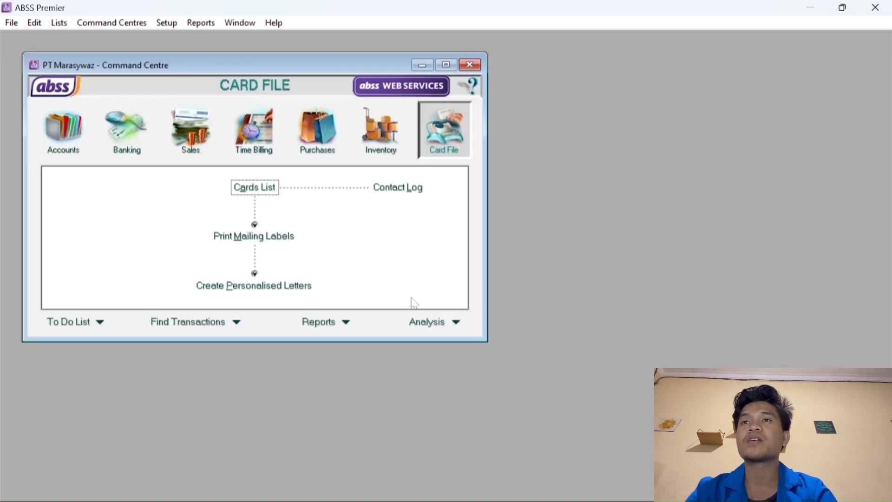
In Custom Lists and Field Names, name price levels A, B, C as IDR, USD, SGD.
{"action": "left_click", "coordinate": [59, 23]}
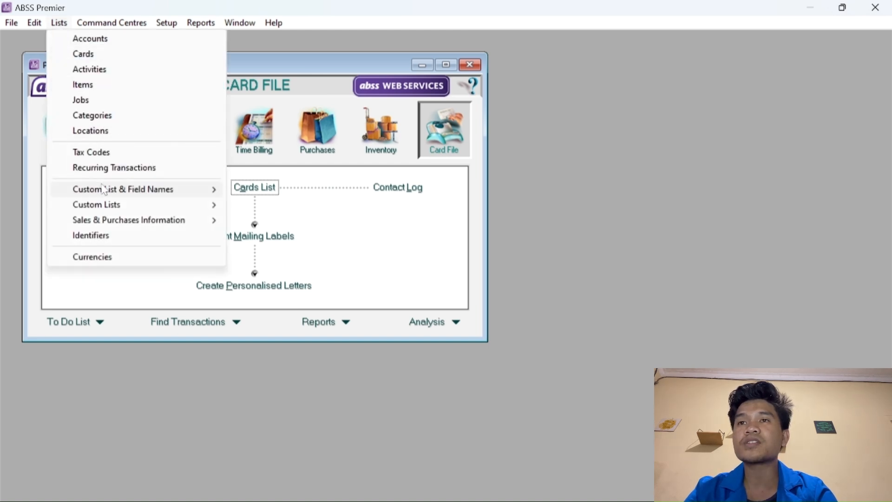
{"action": "mouse_move", "coordinate": [108, 192]}
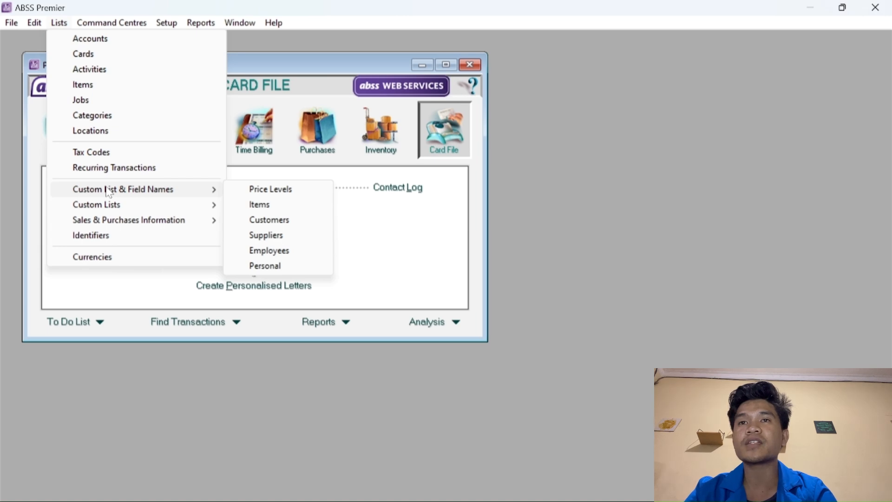
{"action": "left_click", "coordinate": [253, 189]}
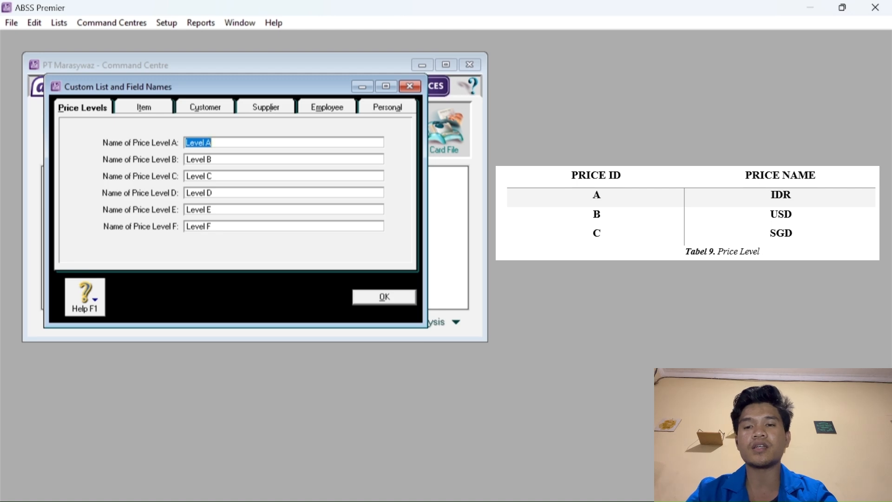
{"action": "left_click", "coordinate": [213, 143]}
{"action": "key", "text": "BackSpace"}
{"action": "key", "text": "BackSpace"}
{"action": "key", "text": "BackSpace"}
{"action": "key", "text": "BackSpace"}
{"action": "key", "text": "BackSpace"}
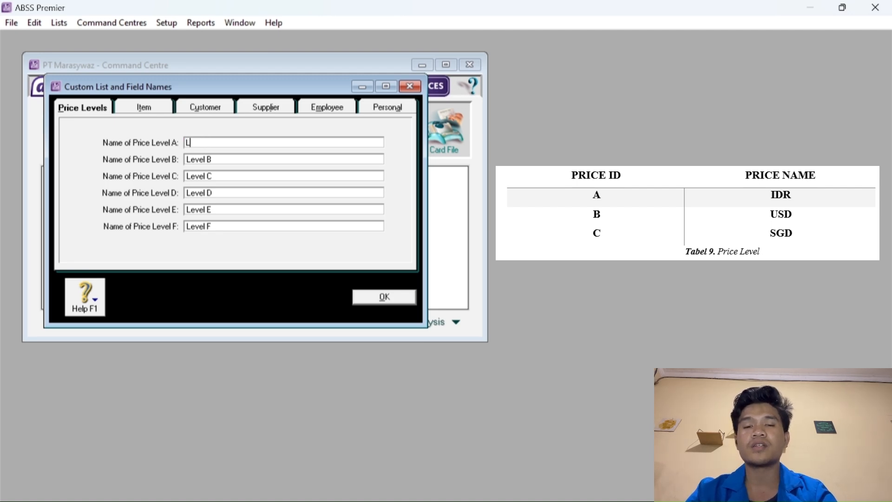
{"action": "type", "text": "IDR"}
{"action": "key", "text": "Caps_Lock"}
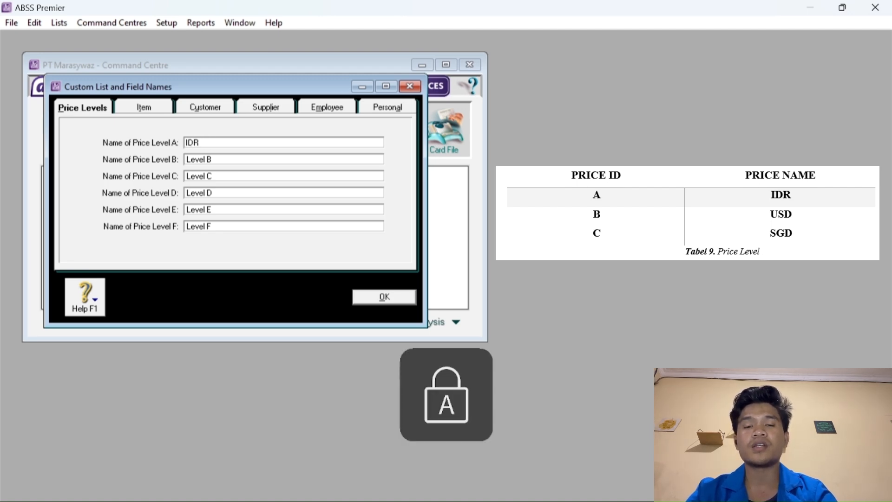
{"action": "key", "text": "Tab"}
{"action": "type", "text": "USD"}
{"action": "key", "text": "Tab"}
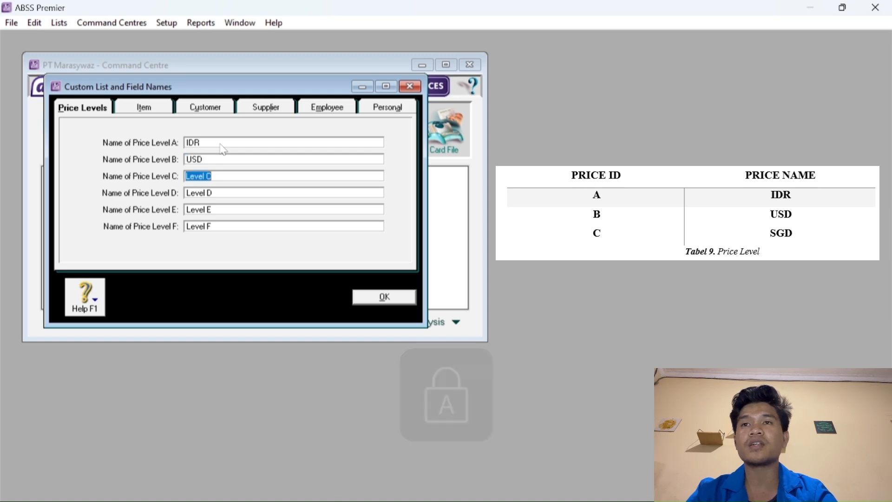
{"action": "type", "text": "SGD"}
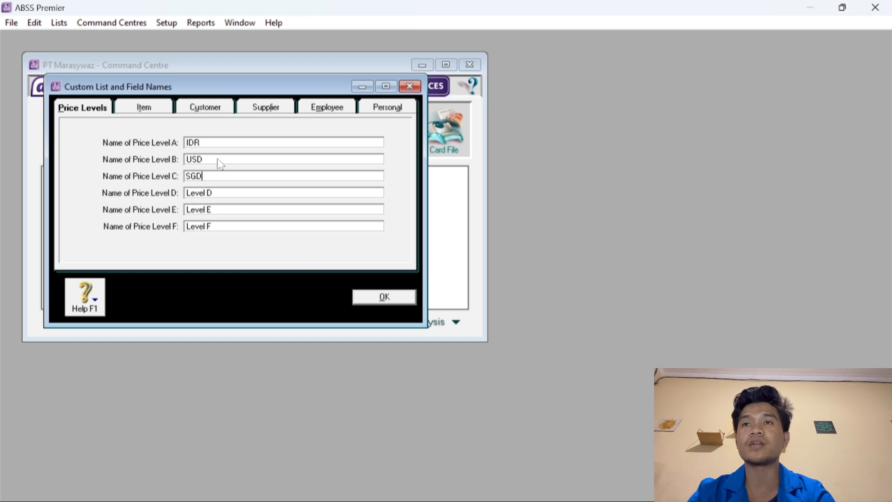
{"action": "left_click", "coordinate": [383, 298]}
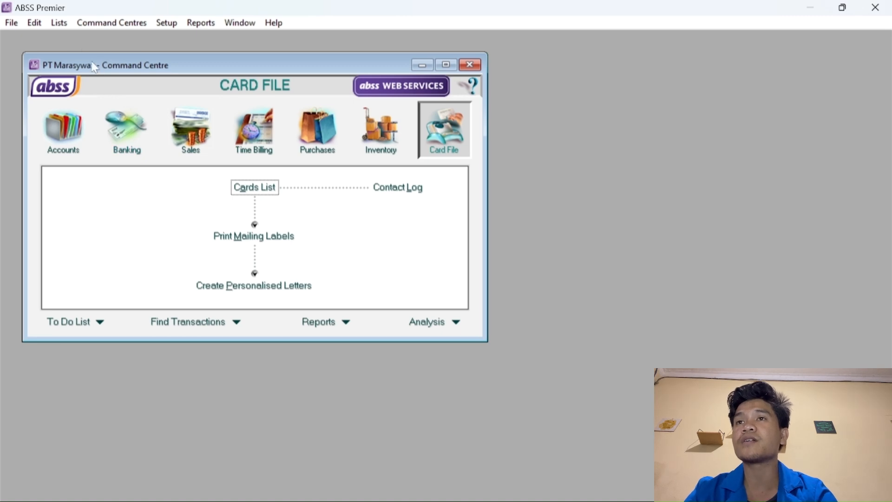
Verify the company file and dismiss the no-errors confirmation.
{"action": "left_click", "coordinate": [13, 22]}
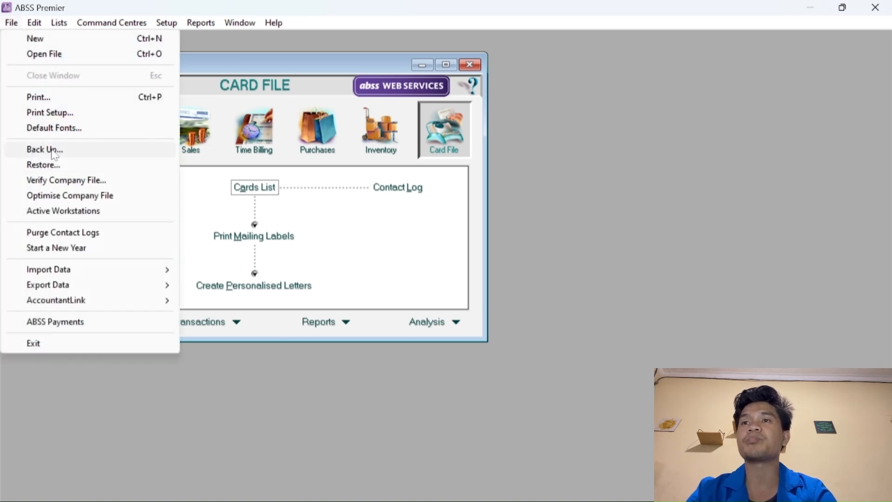
{"action": "left_click", "coordinate": [68, 181]}
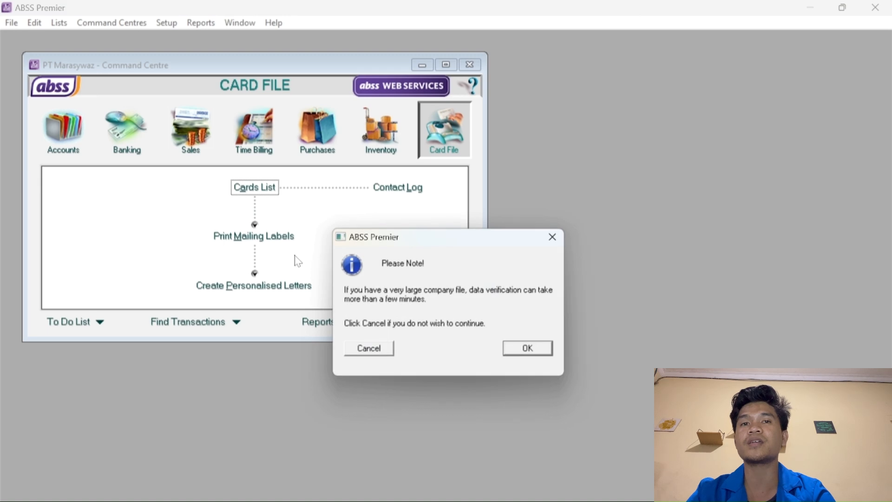
{"action": "left_click", "coordinate": [525, 349]}
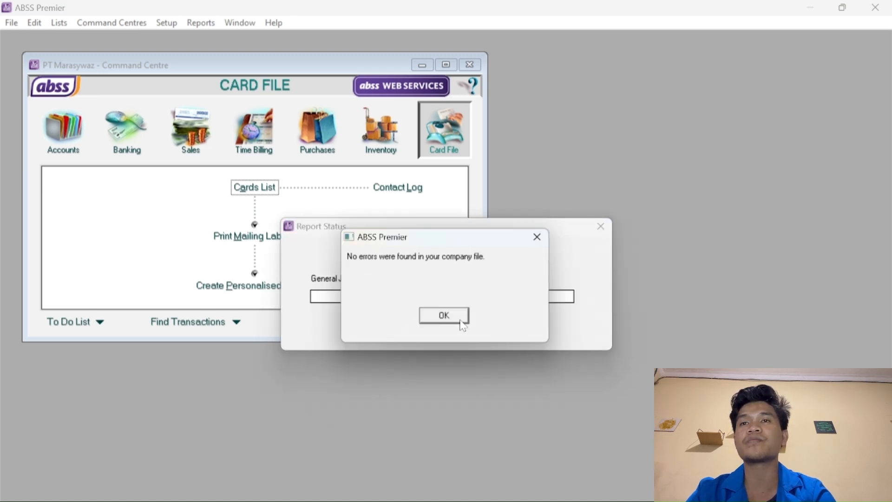
{"action": "left_click", "coordinate": [449, 317]}
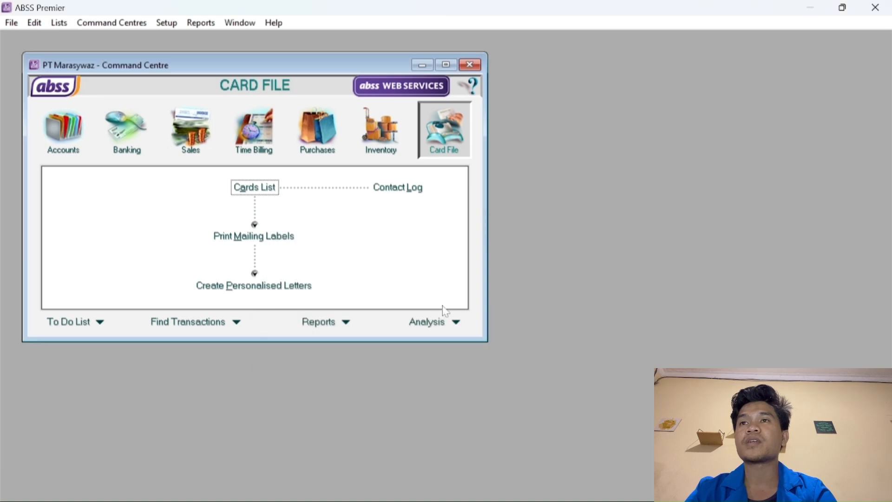
Back up all company data to a file named 'PT Marasywaz'.
{"action": "left_click", "coordinate": [11, 23]}
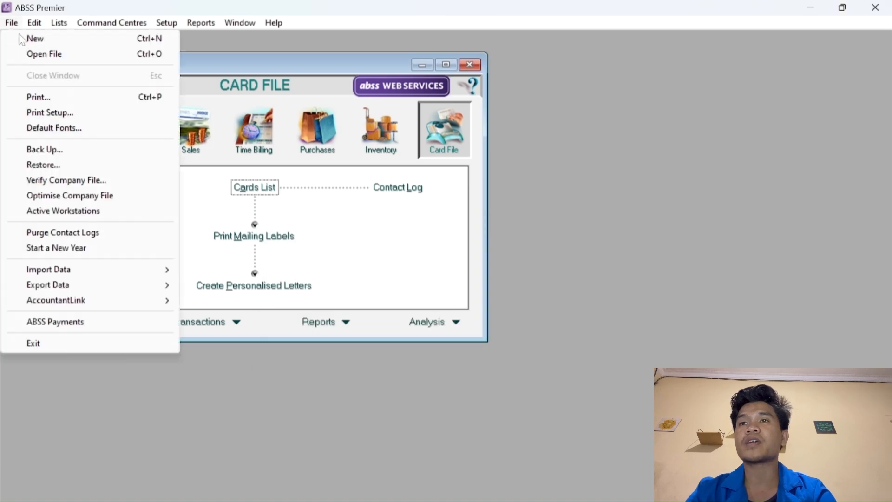
{"action": "left_click", "coordinate": [62, 151]}
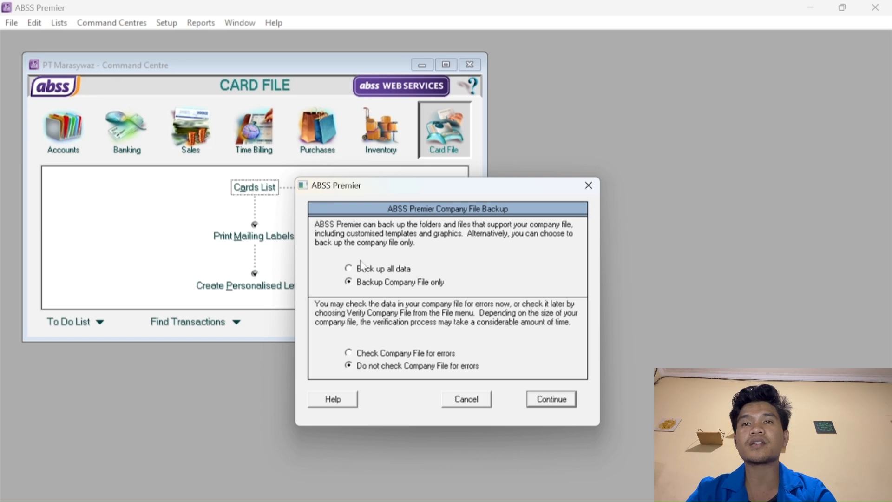
{"action": "left_click", "coordinate": [349, 268]}
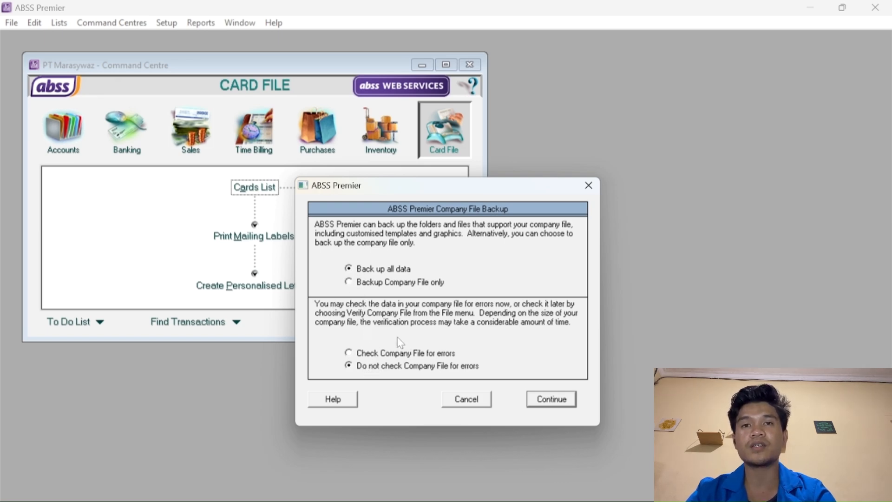
{"action": "left_click", "coordinate": [541, 400]}
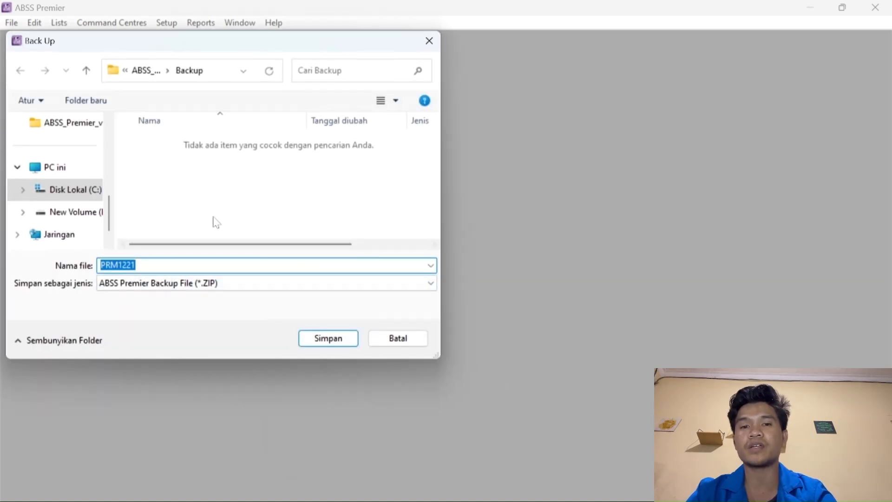
{"action": "key", "text": "BackSpace"}
{"action": "key", "text": "Caps_Lock"}
{"action": "type", "text": "PT"}
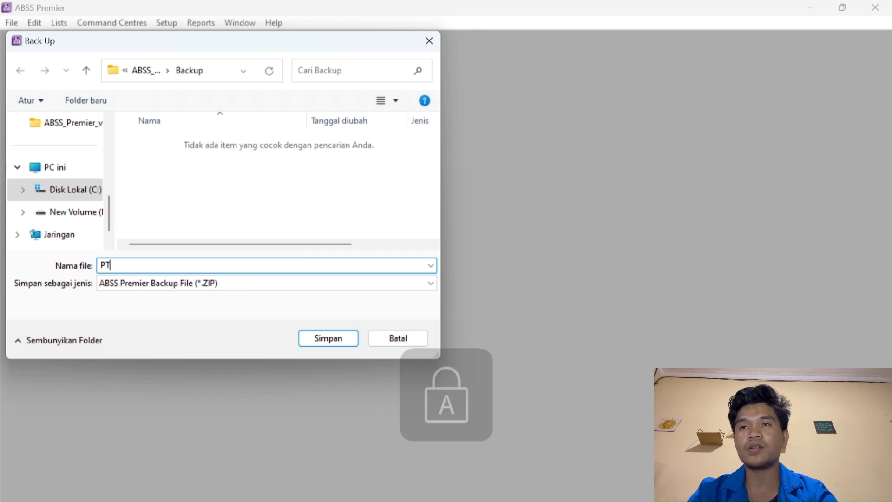
{"action": "key", "text": "Caps_Lock"}
{"action": "type", "text": "Maras"}
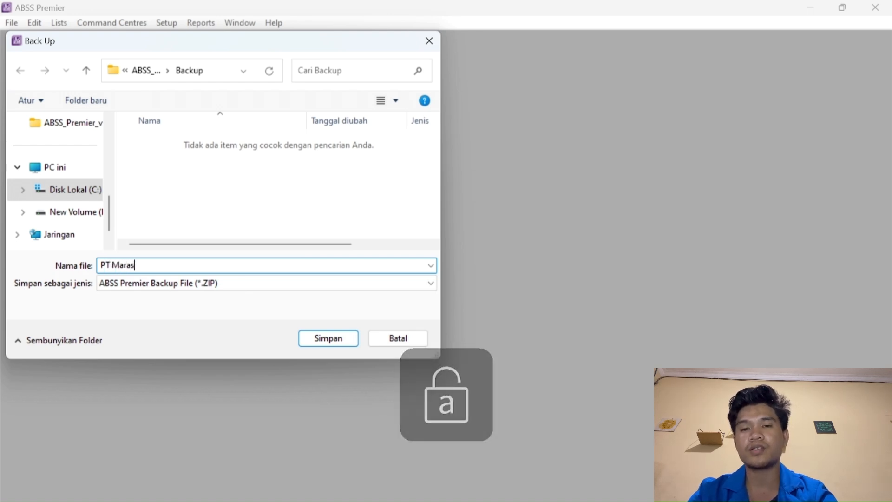
{"action": "type", "text": "ywaz"}
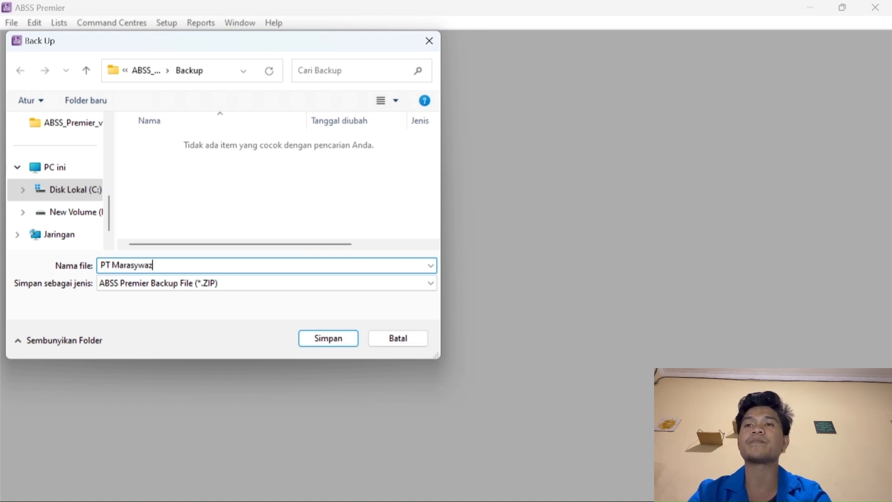
{"action": "left_click", "coordinate": [327, 339]}
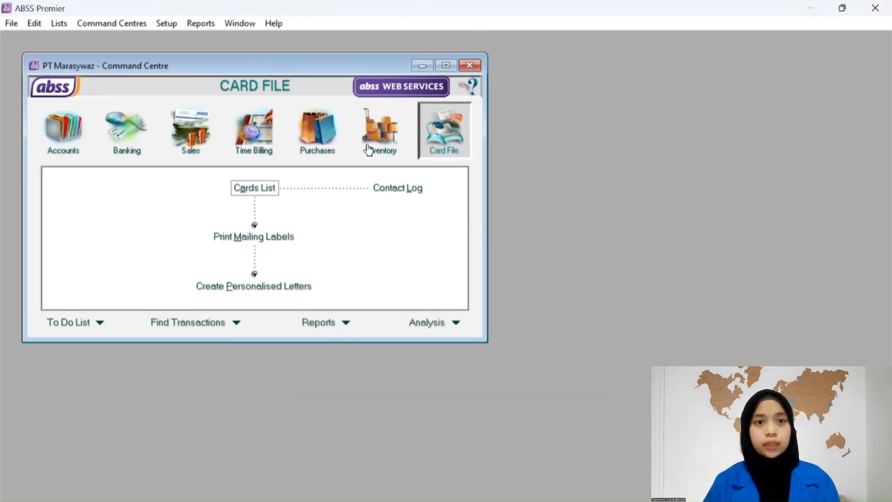
Start a new card from the Cards List and enter the customer's name and card ID.
{"action": "left_click", "coordinate": [256, 190]}
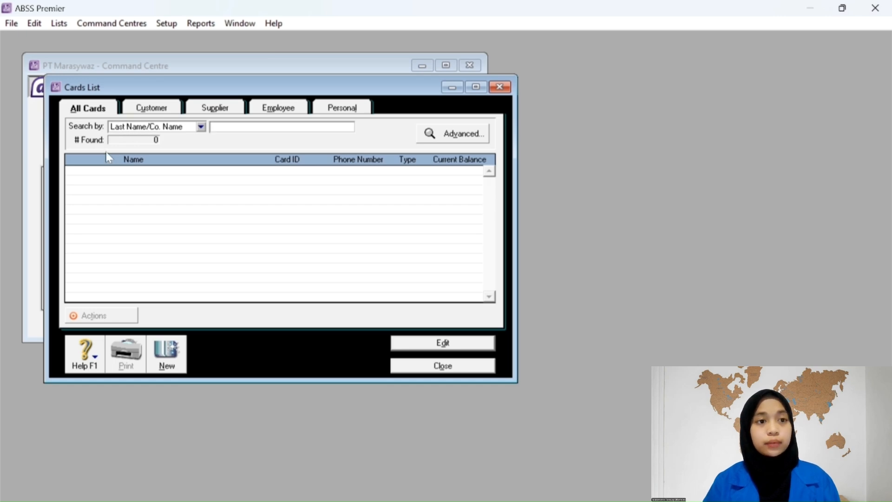
{"action": "left_click", "coordinate": [169, 357]}
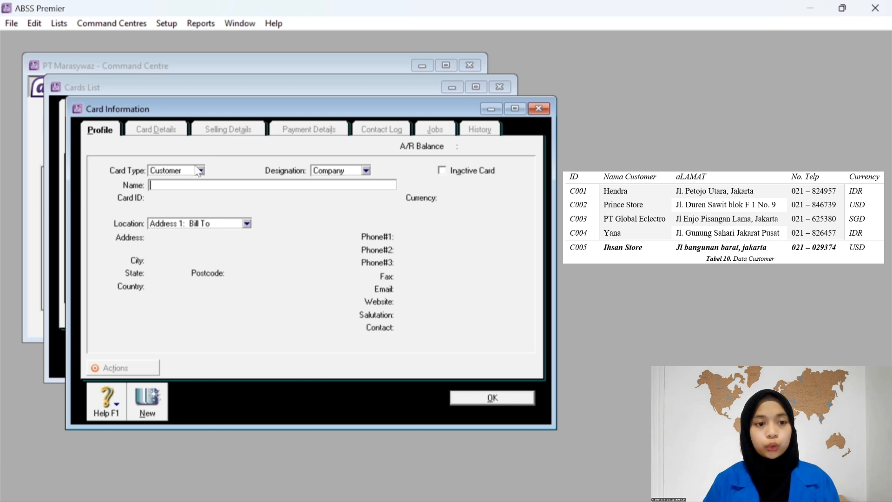
{"action": "type", "text": "Hendra"}
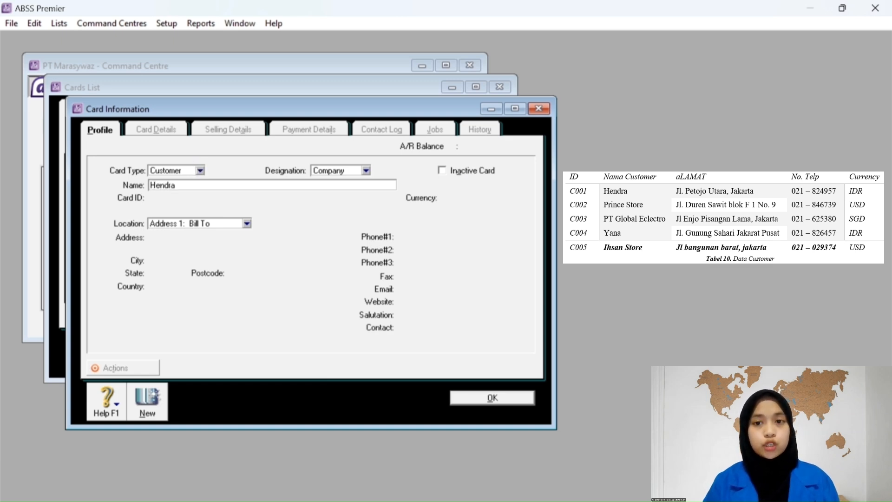
{"action": "key", "text": "Tab"}
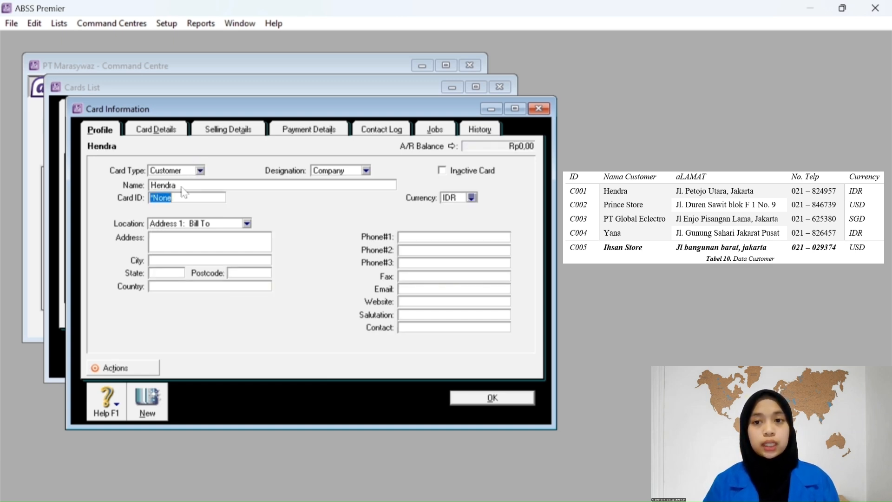
{"action": "type", "text": "C001"}
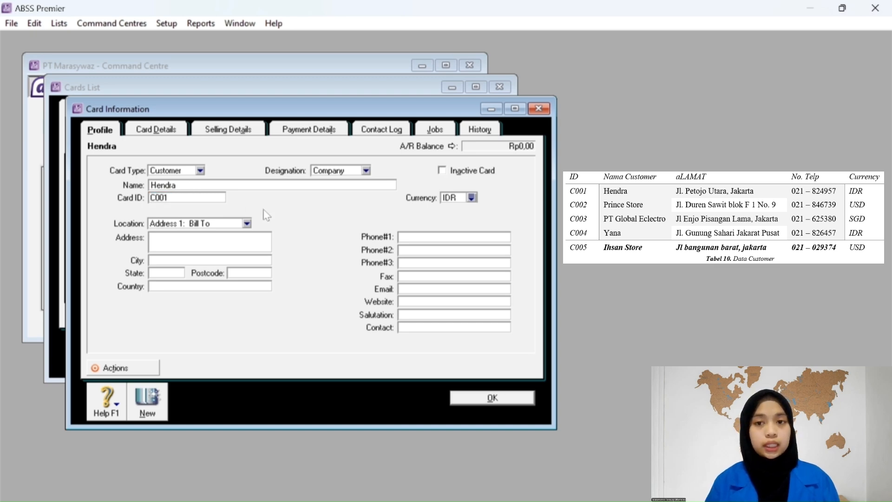
{"action": "key", "text": "Tab"}
{"action": "key", "text": "Tab"}
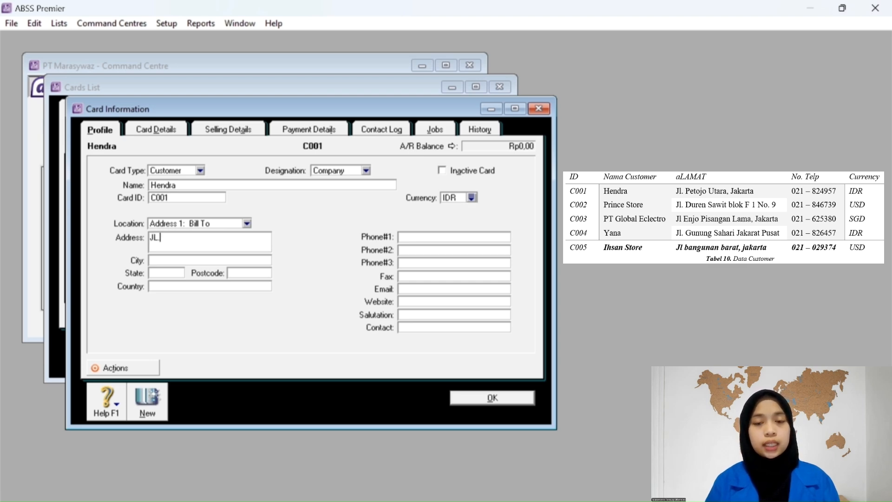
Enter the customer's street address and first phone number.
{"action": "type", "text": "JL. Petojo "}
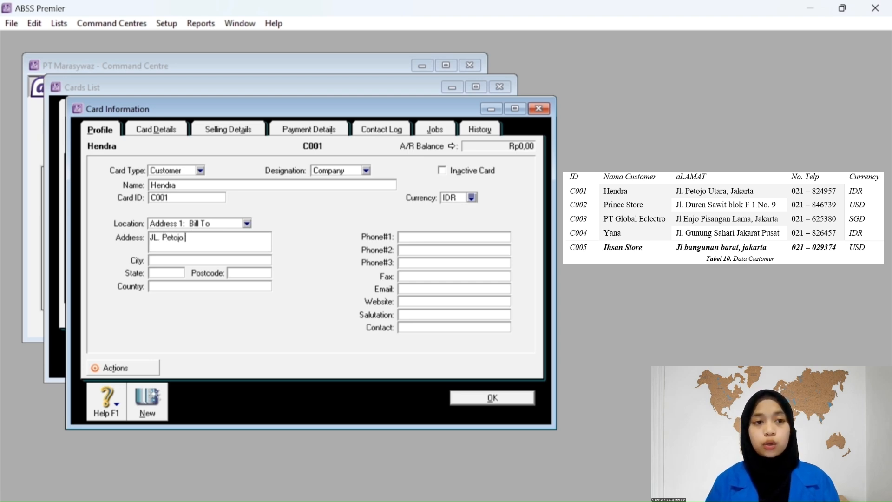
{"action": "type", "text": "Utara"}
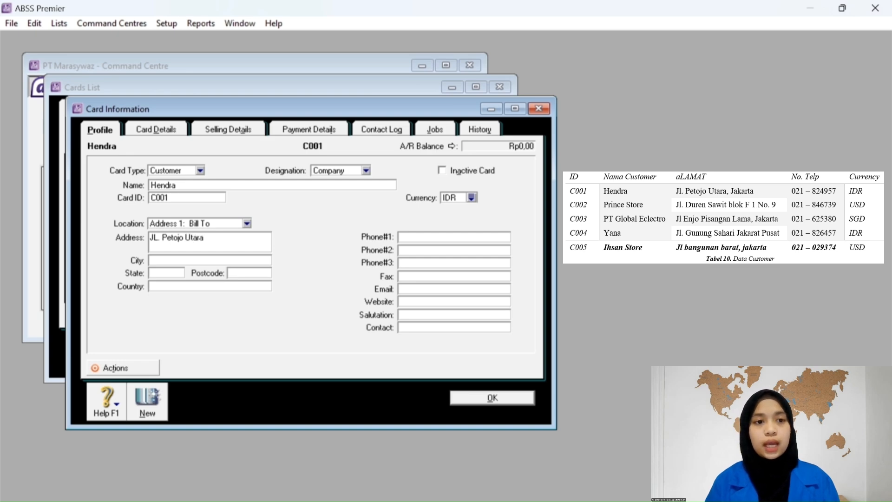
{"action": "type", "text": ", Jakarta"}
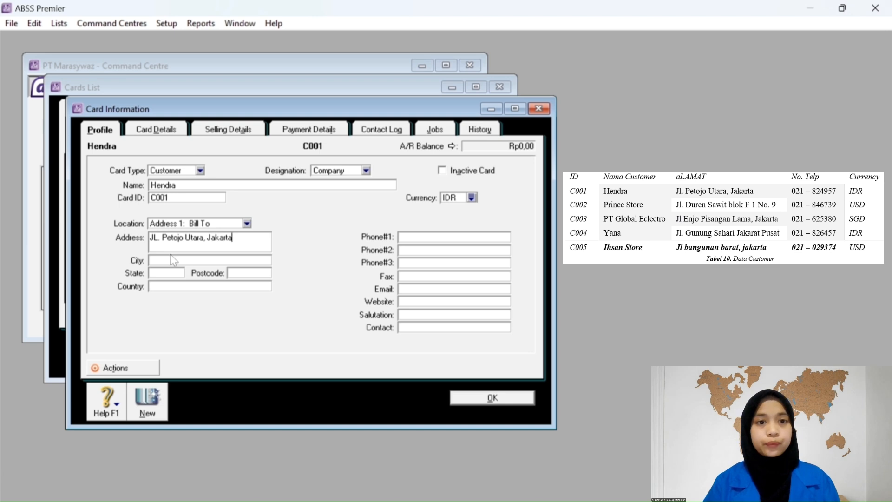
{"action": "left_click", "coordinate": [400, 237]}
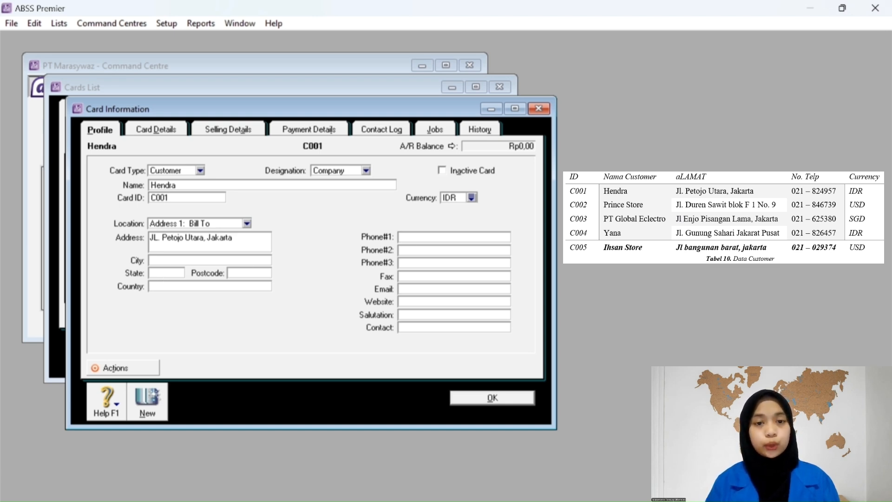
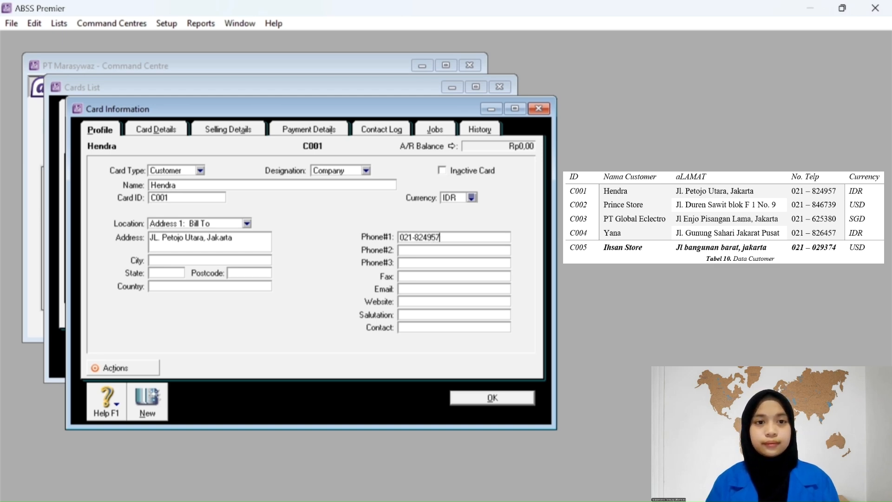
{"action": "left_click", "coordinate": [154, 126]}
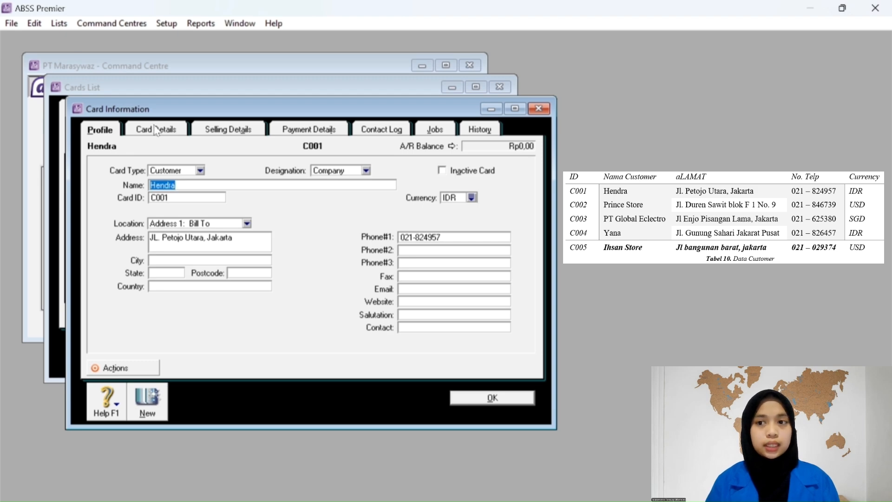
Set Selling Details to No Default sale layout, IDR price level and PPN tax code, then save.
{"action": "left_click", "coordinate": [165, 131]}
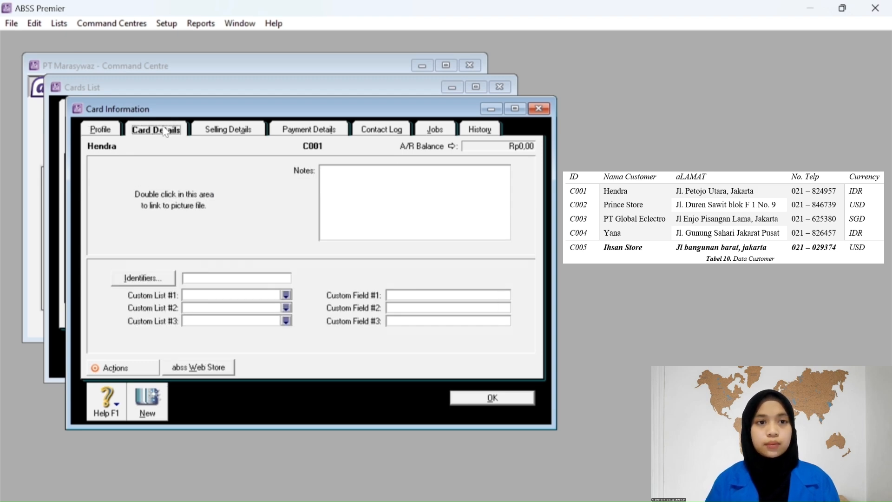
{"action": "left_click", "coordinate": [219, 133]}
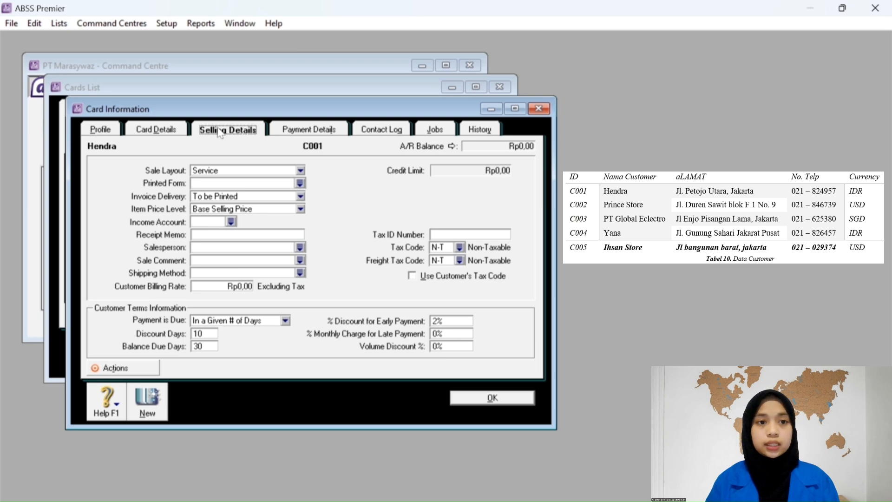
{"action": "left_click", "coordinate": [247, 171]}
{"action": "left_click", "coordinate": [247, 181]}
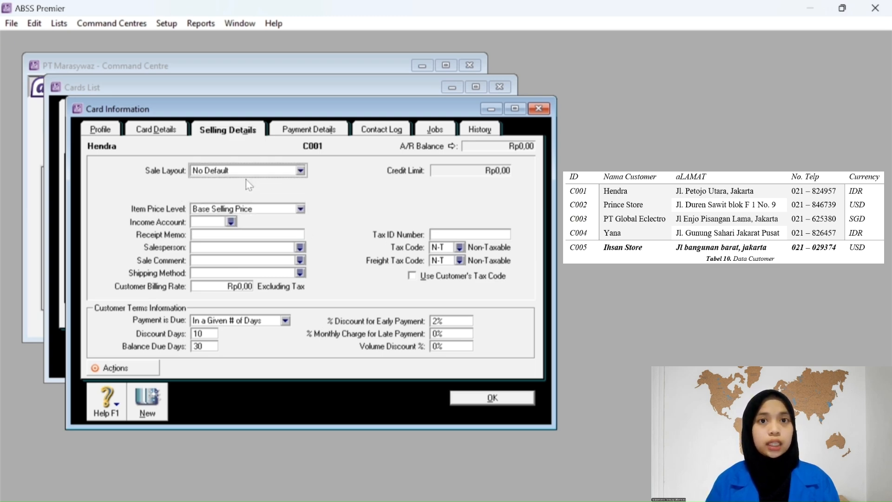
{"action": "left_click", "coordinate": [262, 209]}
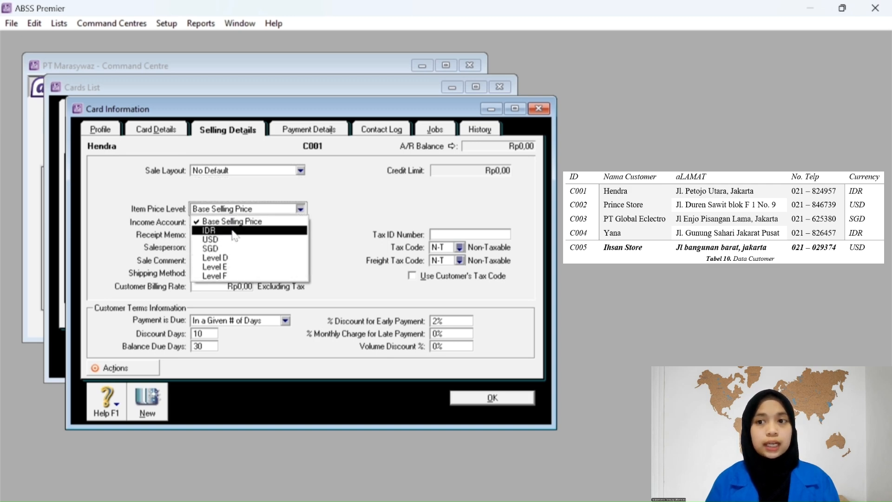
{"action": "left_click", "coordinate": [234, 231]}
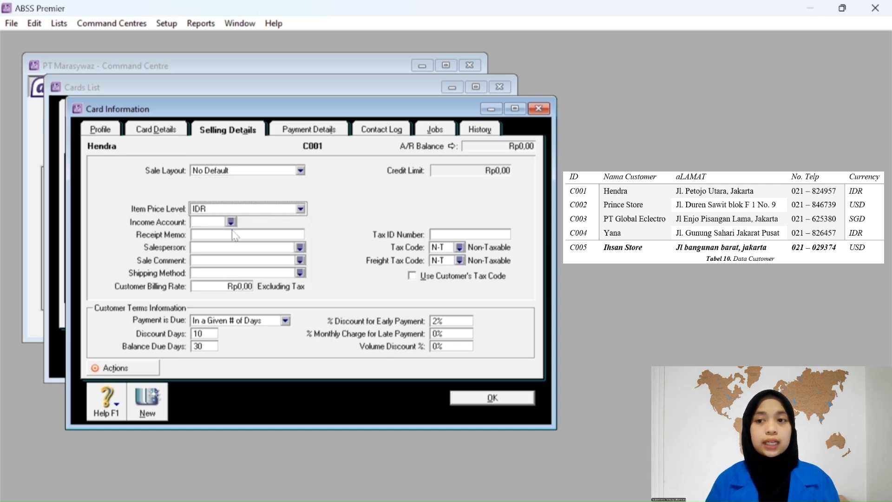
{"action": "left_click", "coordinate": [459, 251]}
{"action": "left_click", "coordinate": [338, 229]}
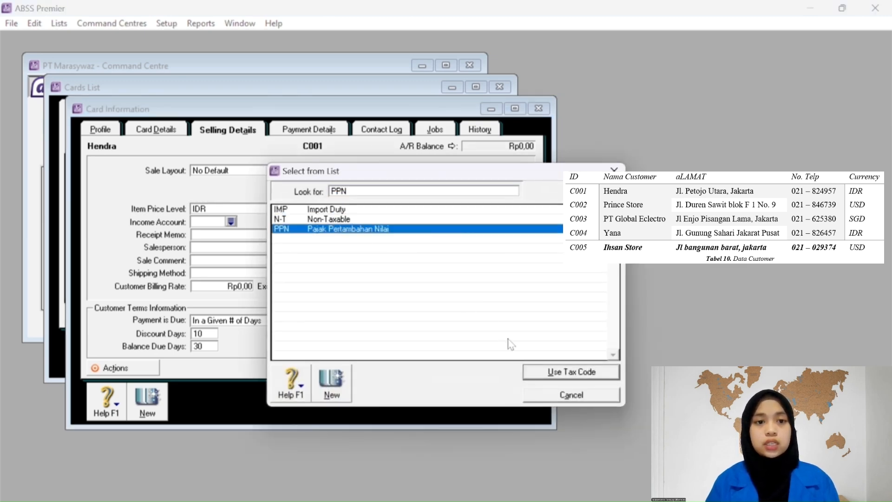
{"action": "left_click", "coordinate": [542, 373]}
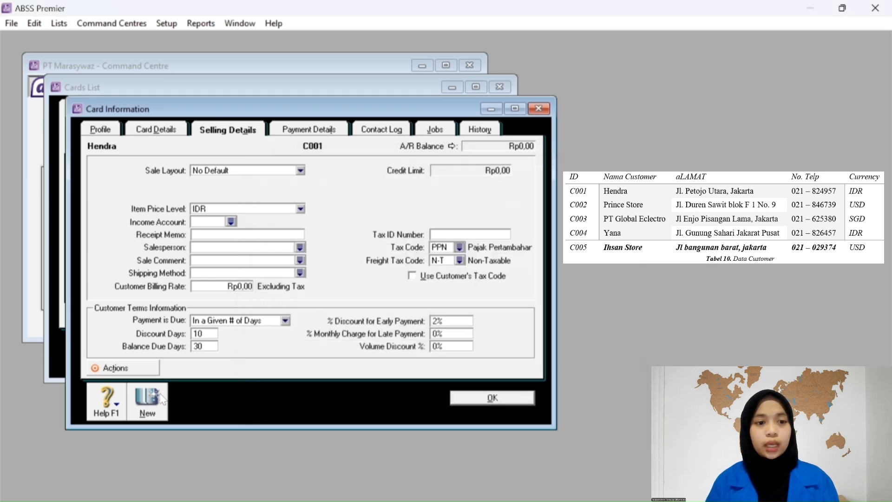
{"action": "left_click", "coordinate": [461, 400]}
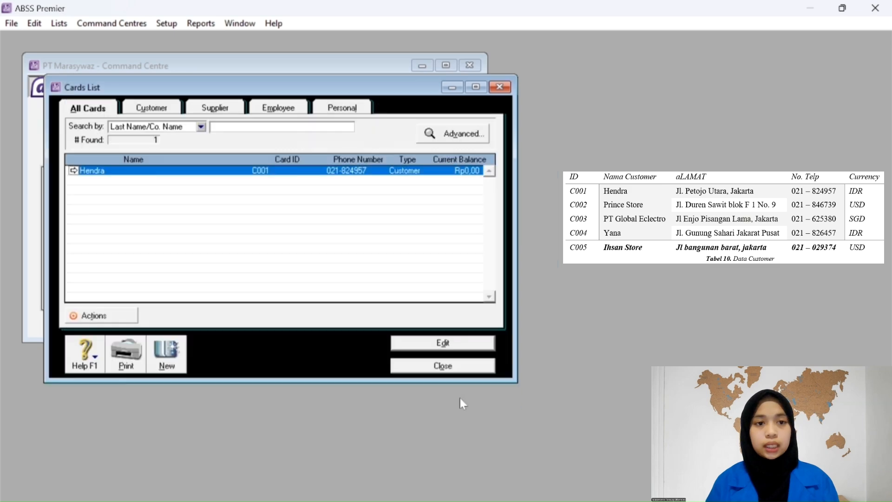
Start a new customer card named 'Princes Store' and enter its card ID.
{"action": "left_click", "coordinate": [167, 352]}
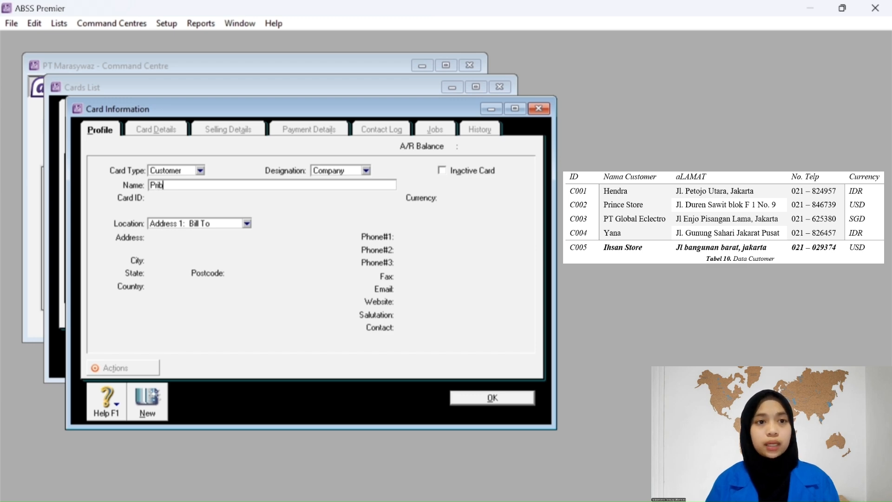
{"action": "type", "text": "Prib=nces"}
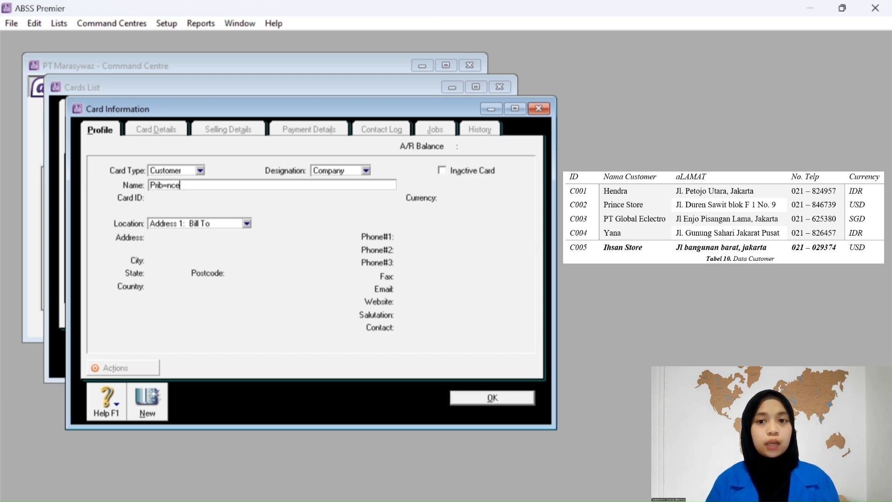
{"action": "key", "text": "BackSpace"}
{"action": "key", "text": "BackSpace"}
{"action": "key", "text": "BackSpace"}
{"action": "key", "text": "BackSpace"}
{"action": "key", "text": "BackSpace"}
{"action": "key", "text": "BackSpace"}
{"action": "type", "text": "inces"}
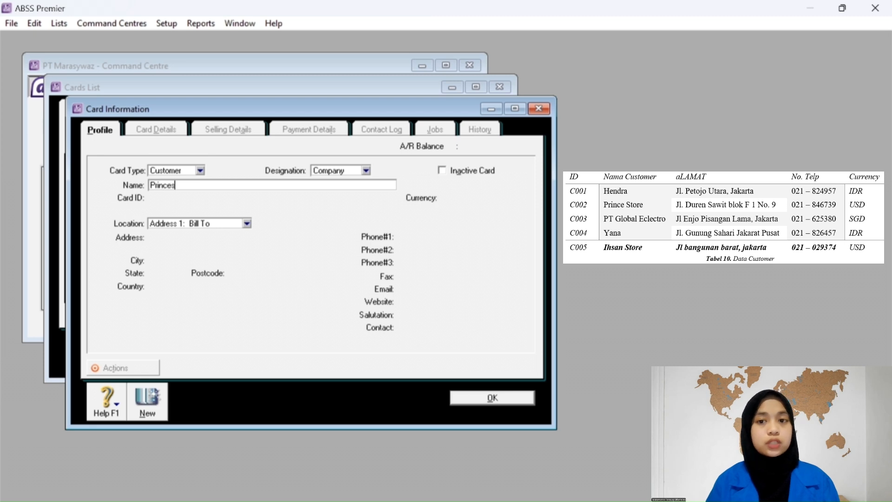
{"action": "type", "text": " Store"}
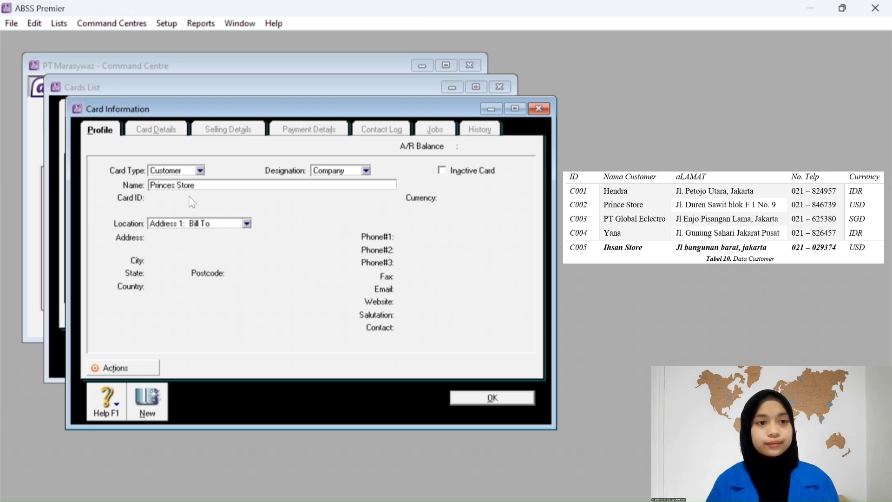
{"action": "key", "text": "Tab"}
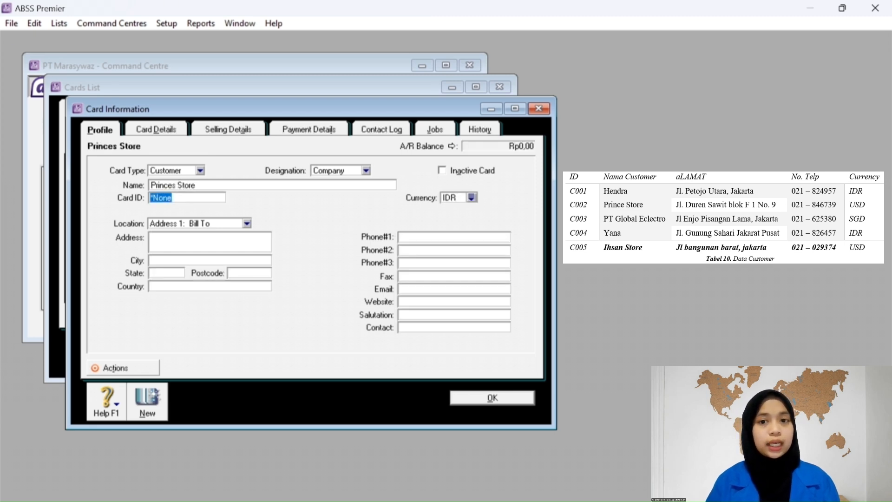
{"action": "type", "text": "C002"}
{"action": "key", "text": "Tab"}
{"action": "key", "text": "Tab"}
{"action": "key", "text": "Tab"}
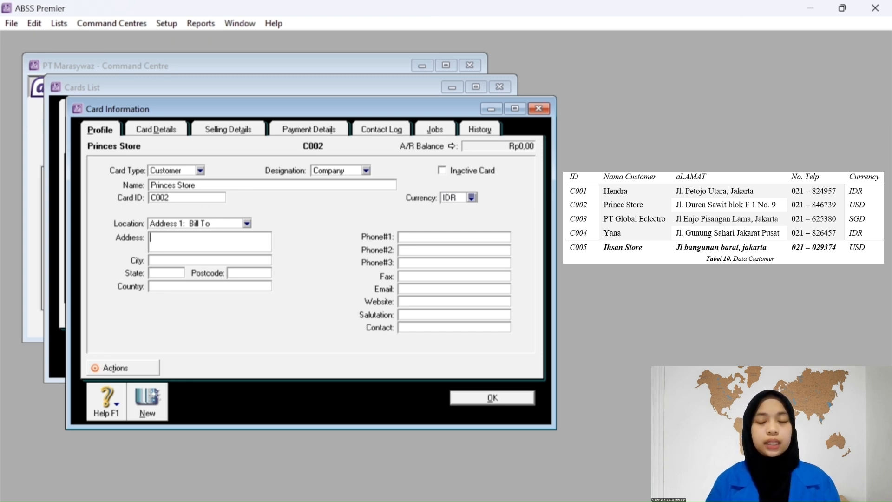
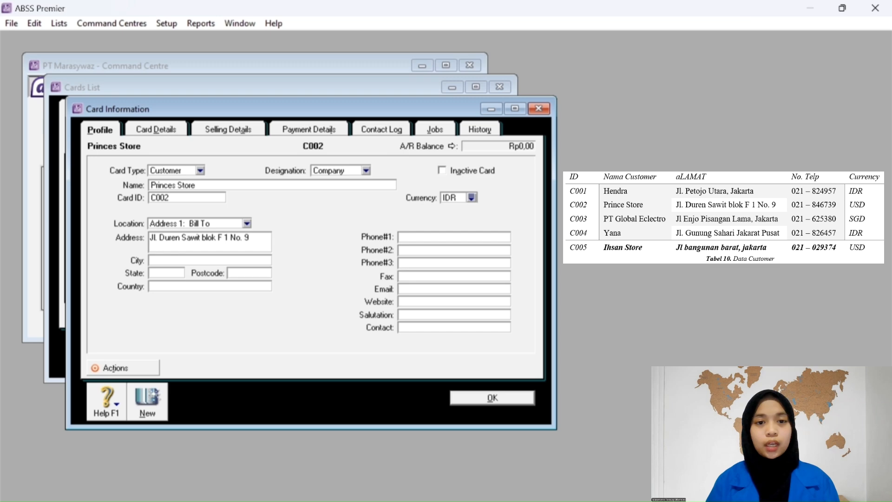
Enter the customer's street address and begin the first phone number.
{"action": "key", "text": "Tab"}
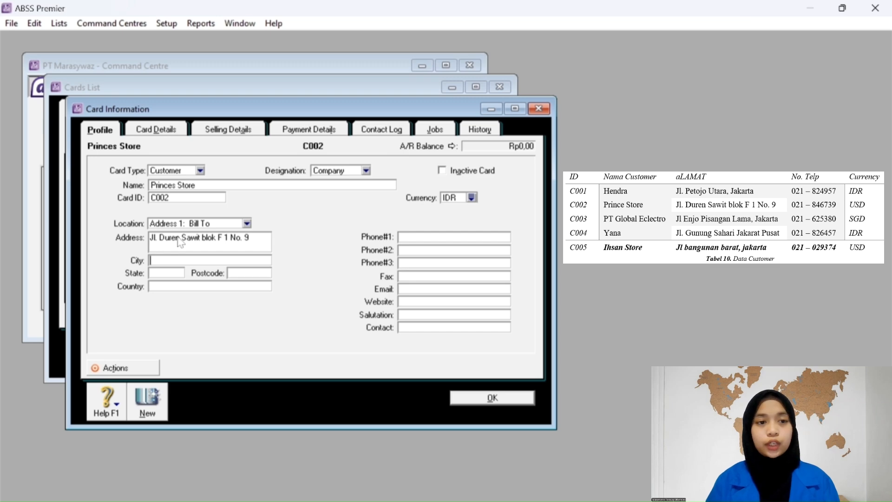
{"action": "left_click", "coordinate": [425, 238]}
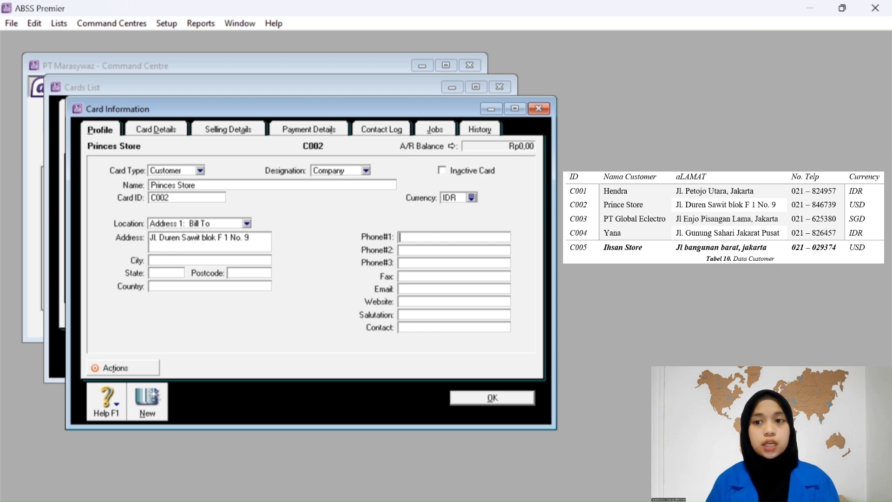
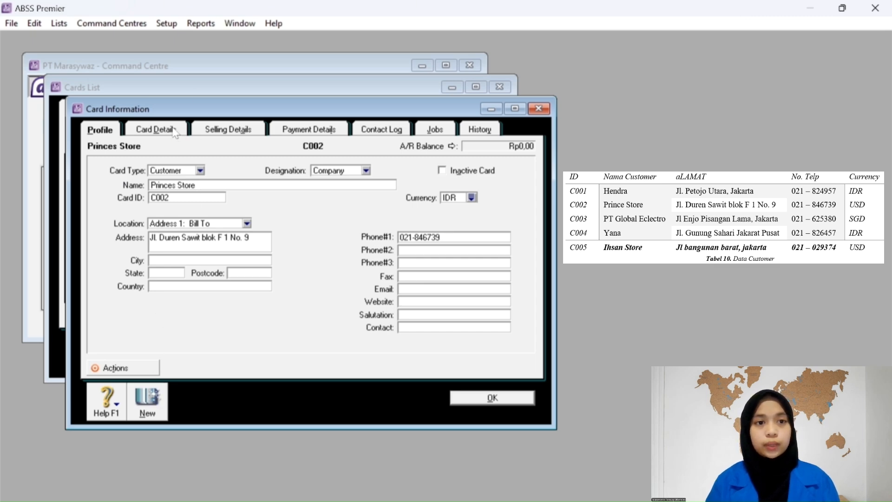
Set Princes Store to No Default sale layout, USD price level and PPN tax code, then save.
{"action": "left_click", "coordinate": [219, 132]}
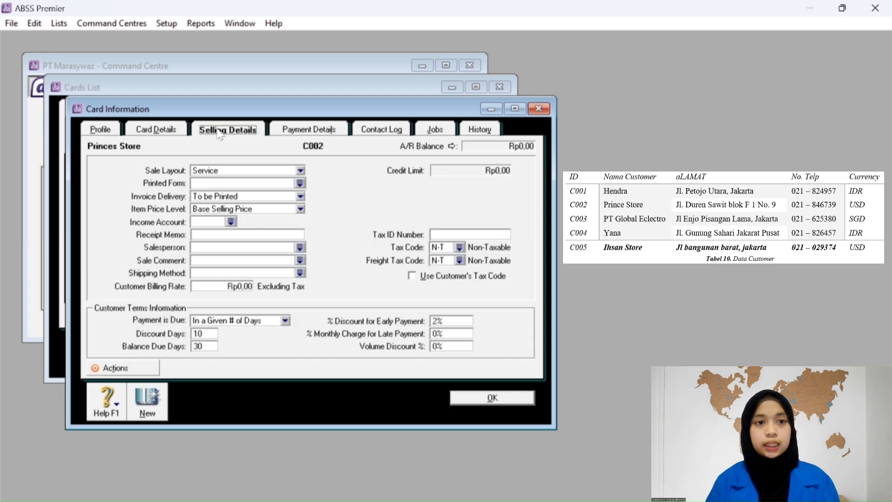
{"action": "left_click", "coordinate": [301, 171]}
{"action": "left_click", "coordinate": [258, 185]}
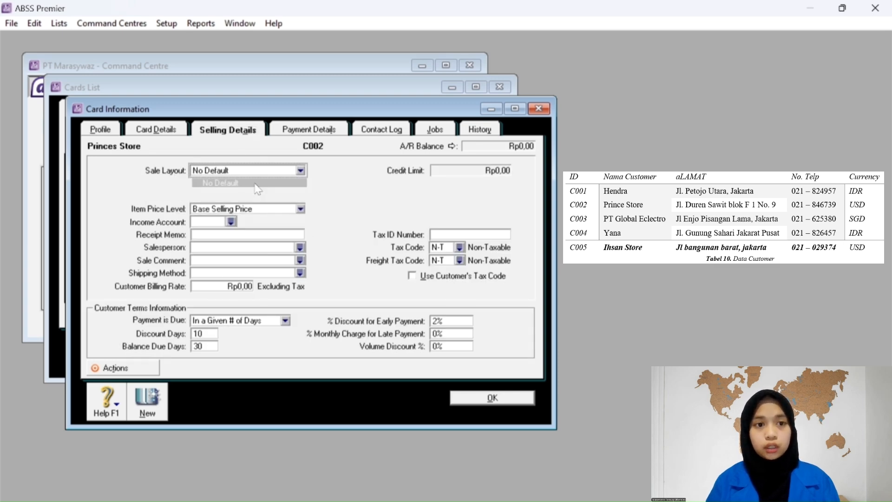
{"action": "left_click", "coordinate": [237, 210]}
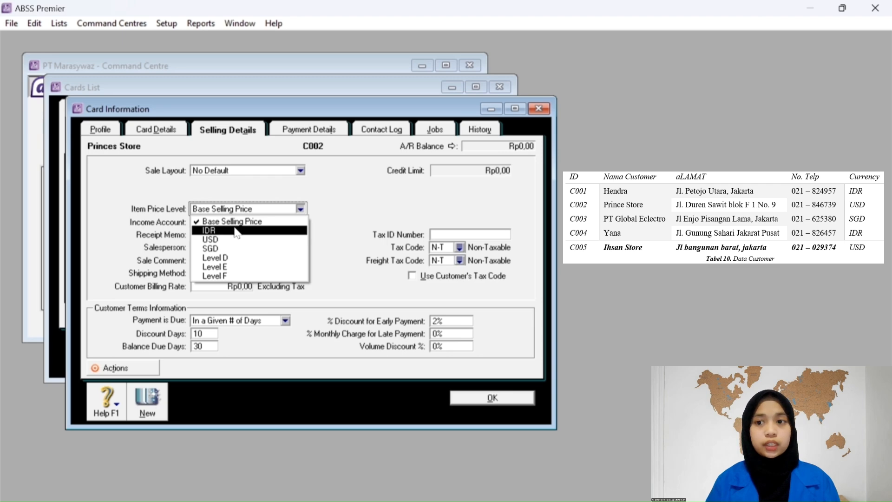
{"action": "left_click", "coordinate": [222, 240]}
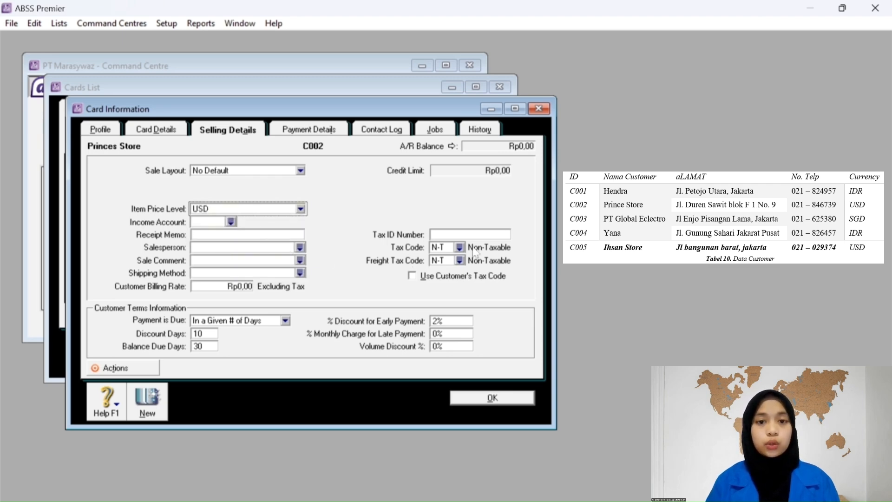
{"action": "left_click", "coordinate": [459, 247]}
{"action": "type", "text": "PPN"}
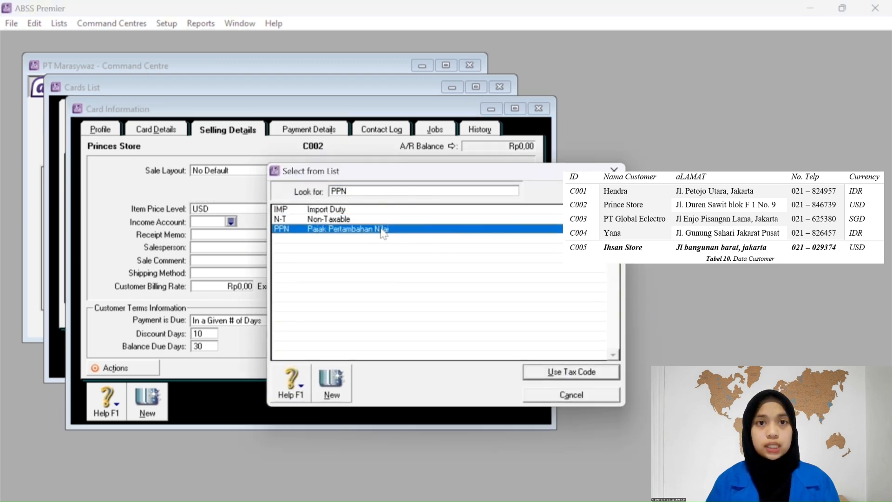
{"action": "left_click", "coordinate": [572, 374]}
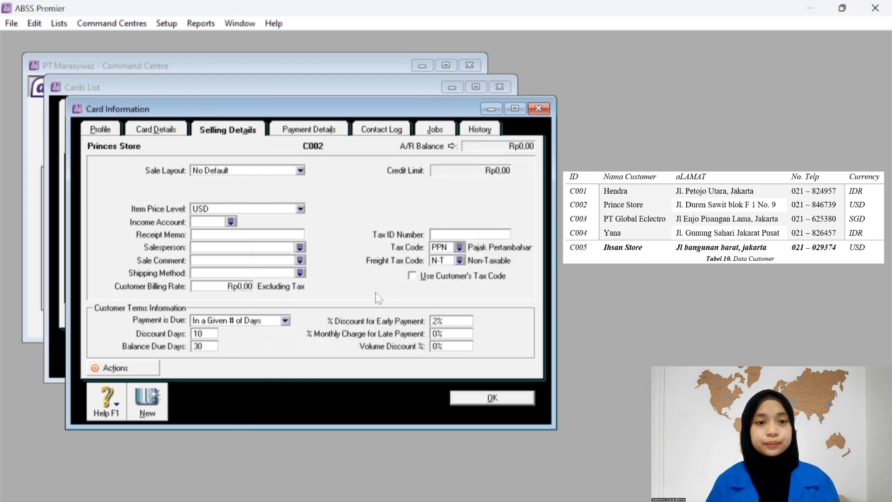
{"action": "left_click", "coordinate": [309, 129]}
{"action": "left_click", "coordinate": [244, 135]}
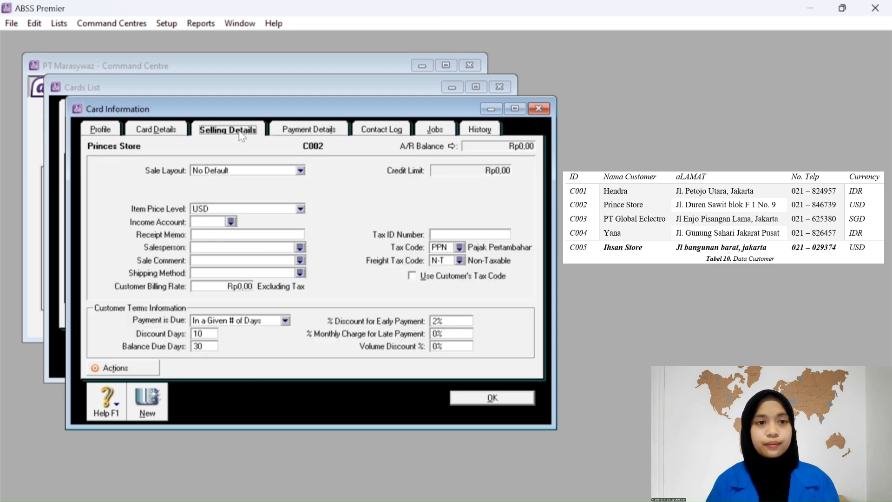
{"action": "left_click", "coordinate": [148, 401]}
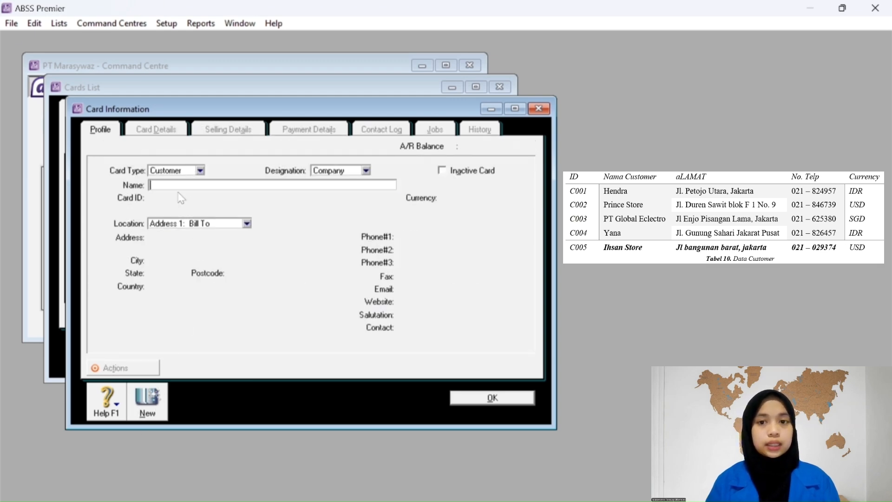
Enter the company name 'PT Global Electro' and its card ID.
{"action": "type", "text": "PT Global"}
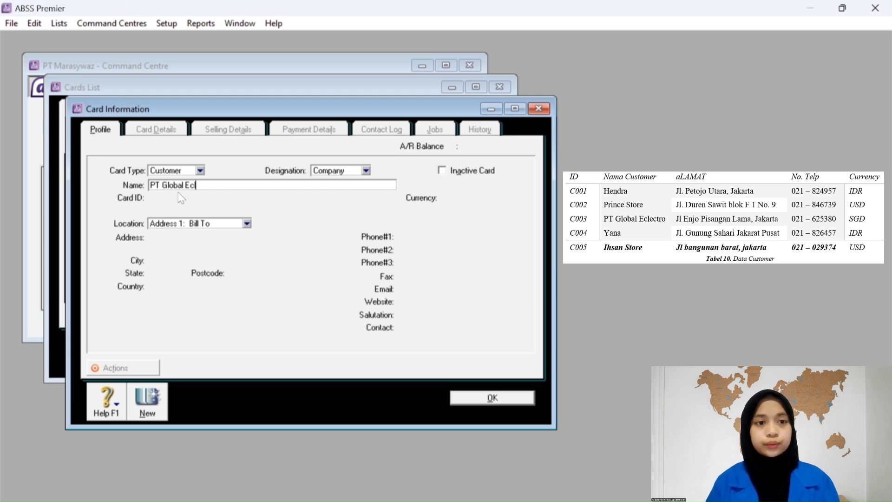
{"action": "type", "text": " Electro"}
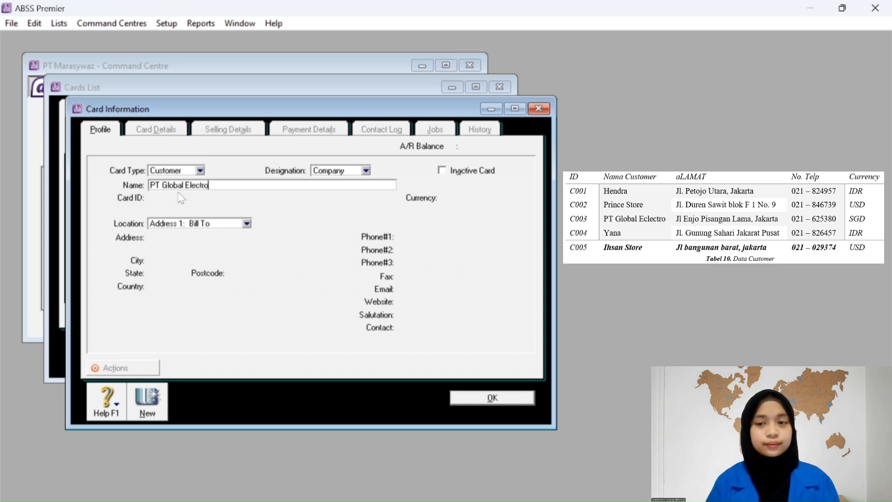
{"action": "key", "text": "Tab"}
{"action": "type", "text": "V="}
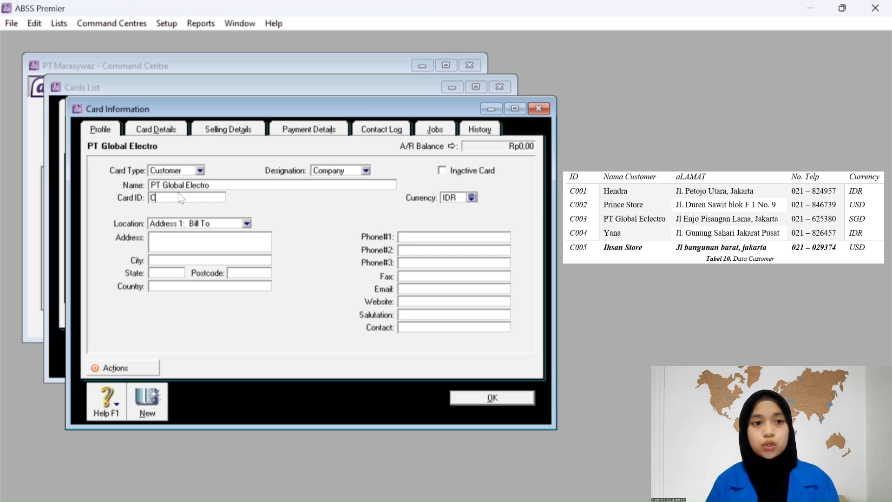
{"action": "type", "text": "003"}
{"action": "key", "text": "Tab"}
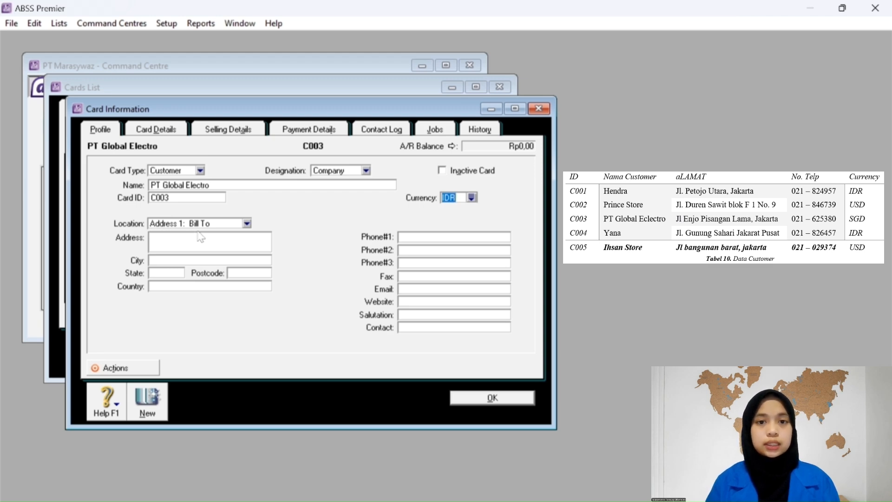
Set the card's currency to SGD, then enter the street address and begin the phone number.
{"action": "left_click", "coordinate": [472, 198]}
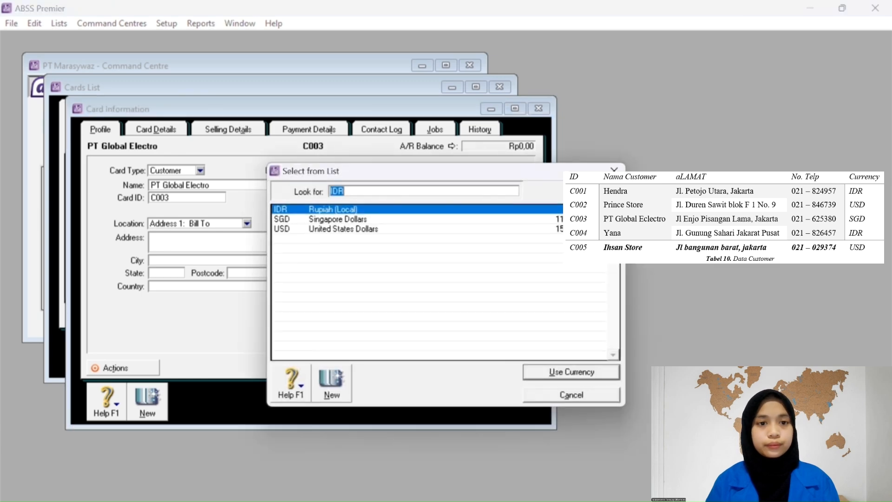
{"action": "left_click", "coordinate": [331, 220]}
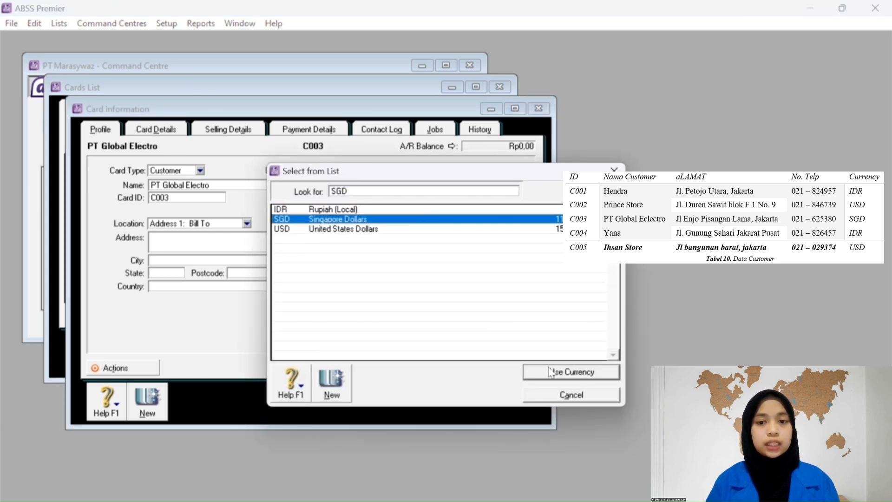
{"action": "left_click", "coordinate": [550, 372]}
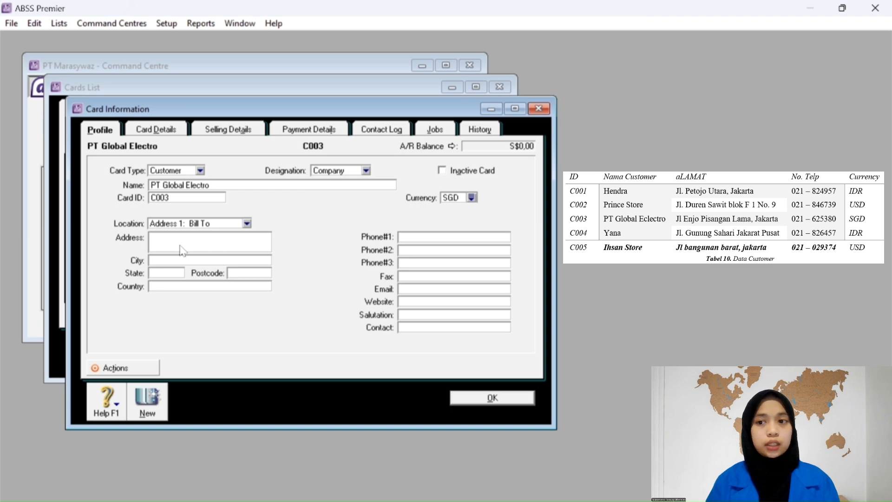
{"action": "type", "text": "Jl"}
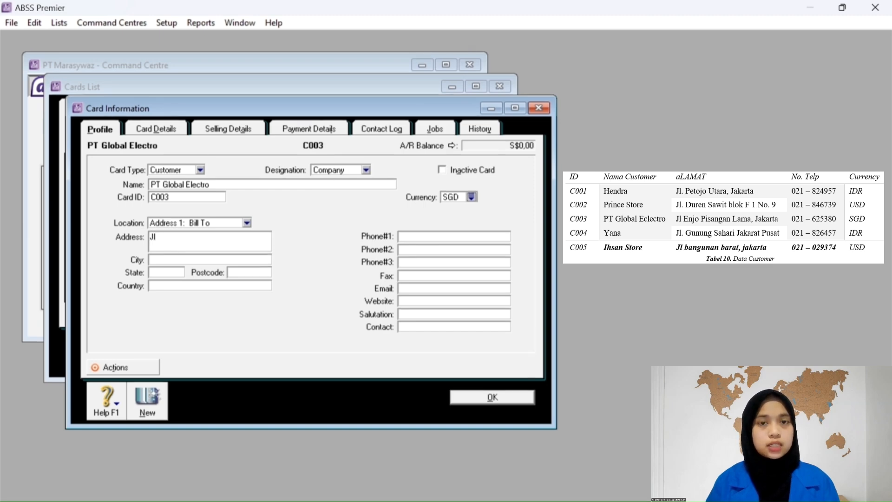
{"action": "type", "text": ". "}
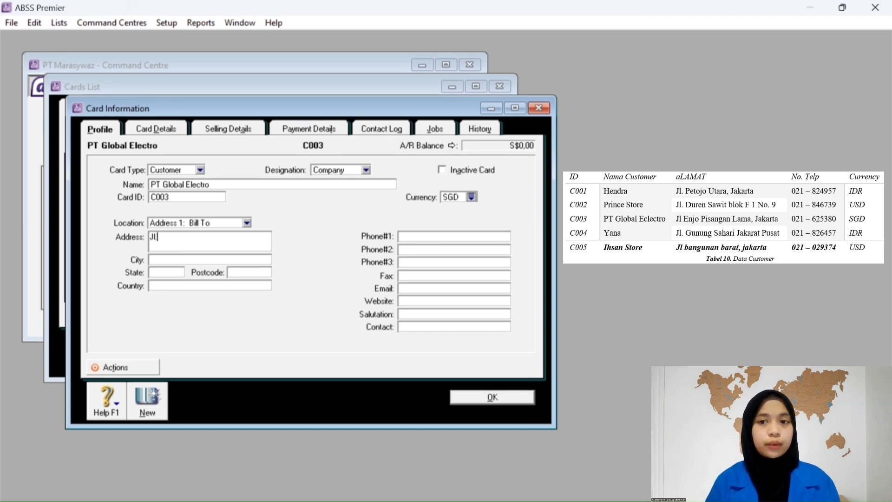
{"action": "type", "text": " En"}
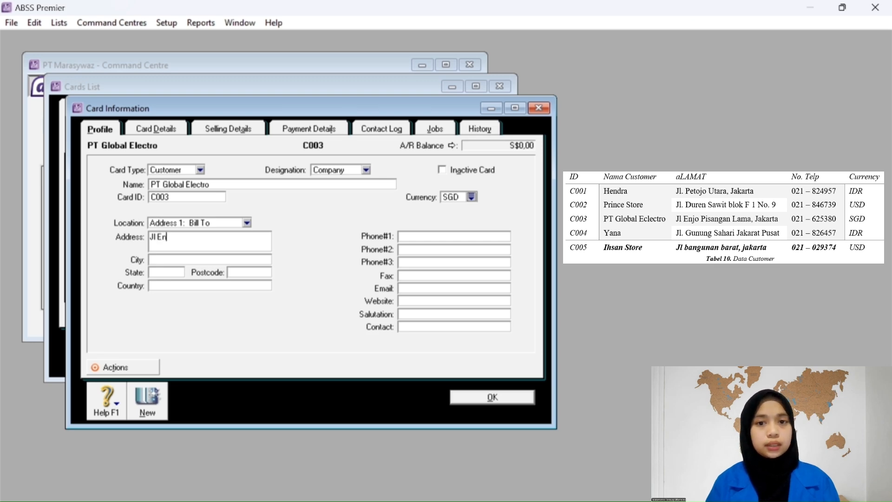
{"action": "type", "text": "jo Pisangan "}
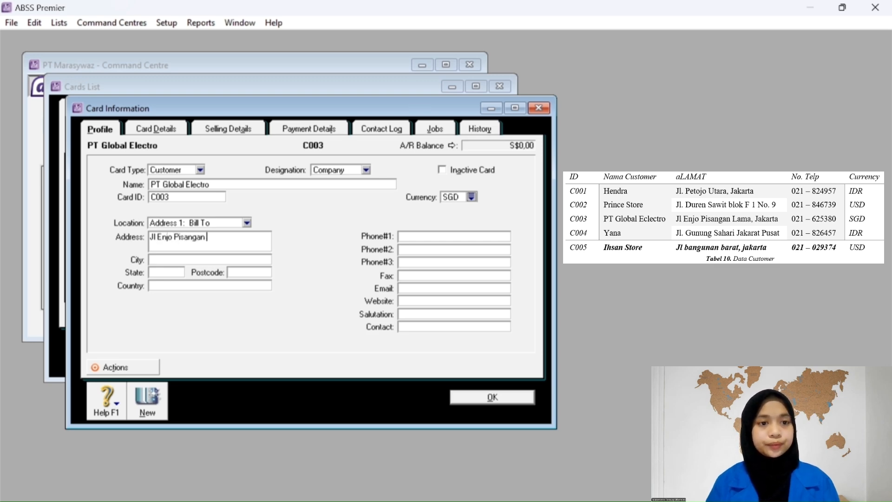
{"action": "type", "text": "Lama, Jakarta"}
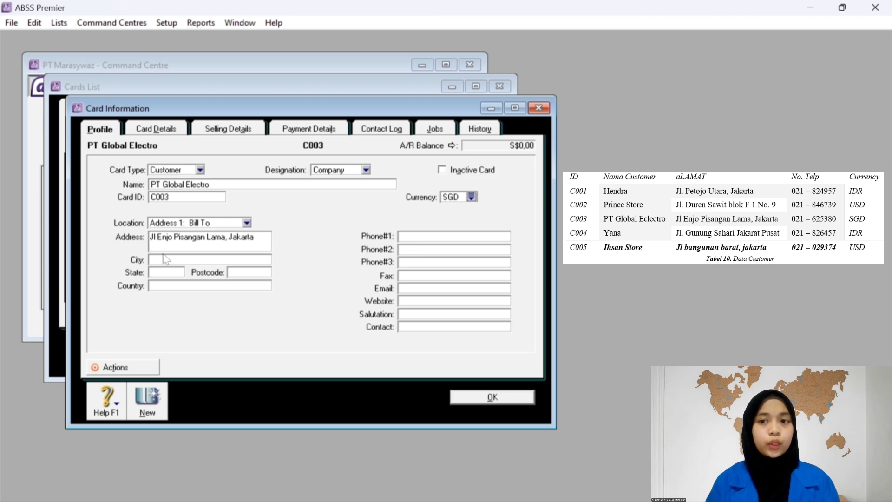
{"action": "left_click", "coordinate": [415, 239]}
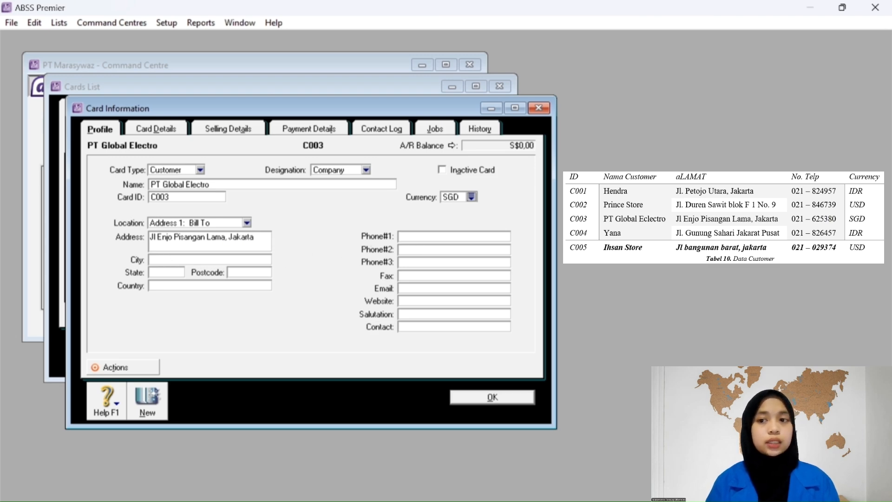
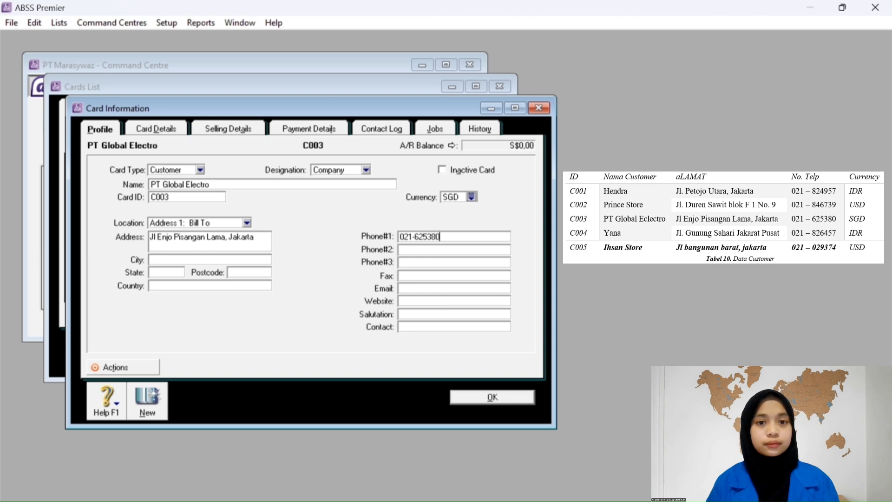
Set PT Global Electro to No Default sale layout, SGD price level and PPN tax code, then save.
{"action": "left_click", "coordinate": [223, 133]}
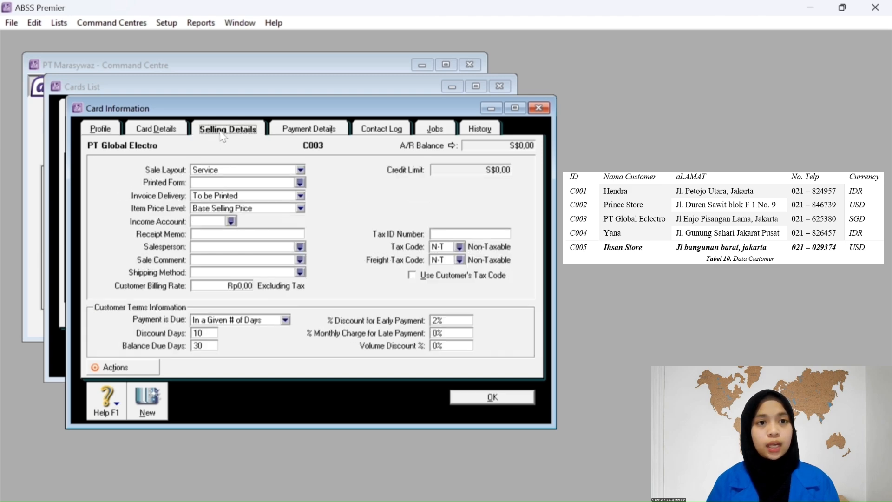
{"action": "left_click", "coordinate": [262, 172]}
{"action": "left_click", "coordinate": [253, 182]}
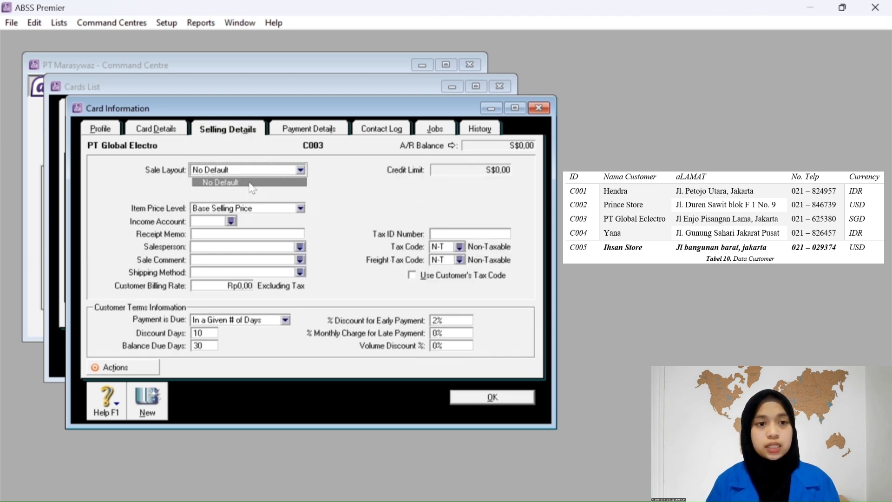
{"action": "left_click", "coordinate": [237, 210]}
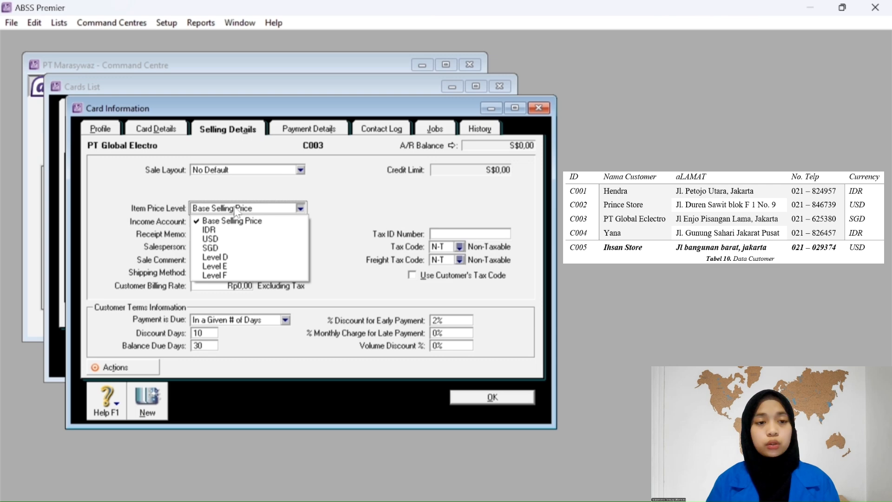
{"action": "left_click", "coordinate": [233, 249]}
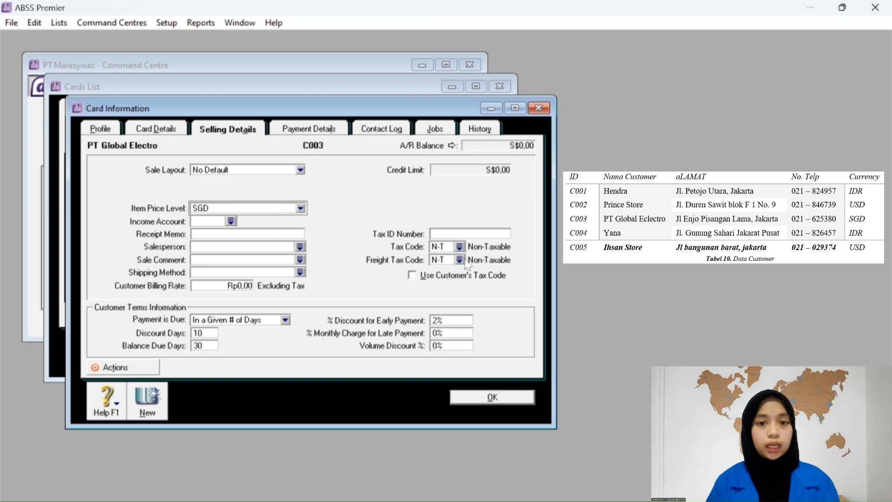
{"action": "left_click", "coordinate": [459, 246]}
{"action": "type", "text": "PPN"}
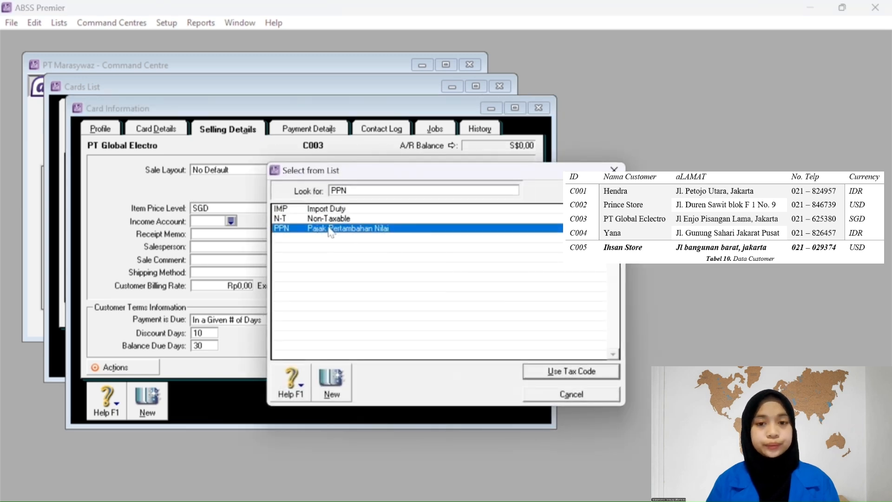
{"action": "left_click", "coordinate": [561, 372]}
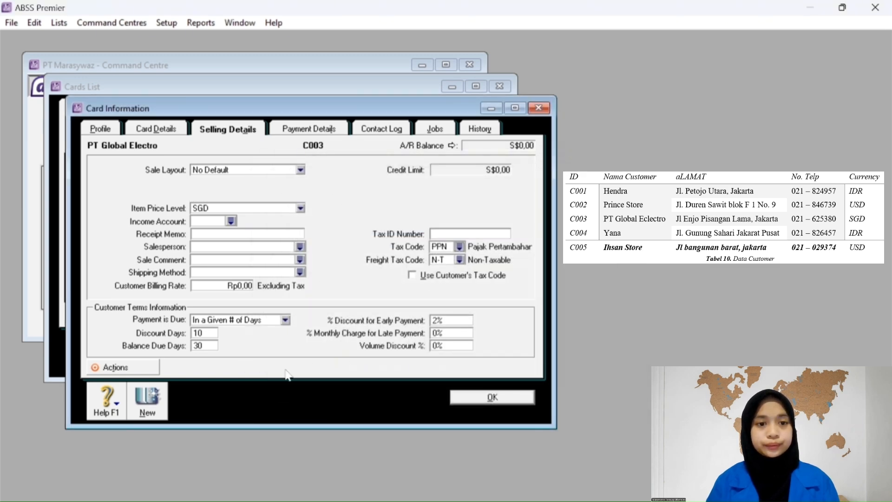
{"action": "left_click", "coordinate": [147, 399]}
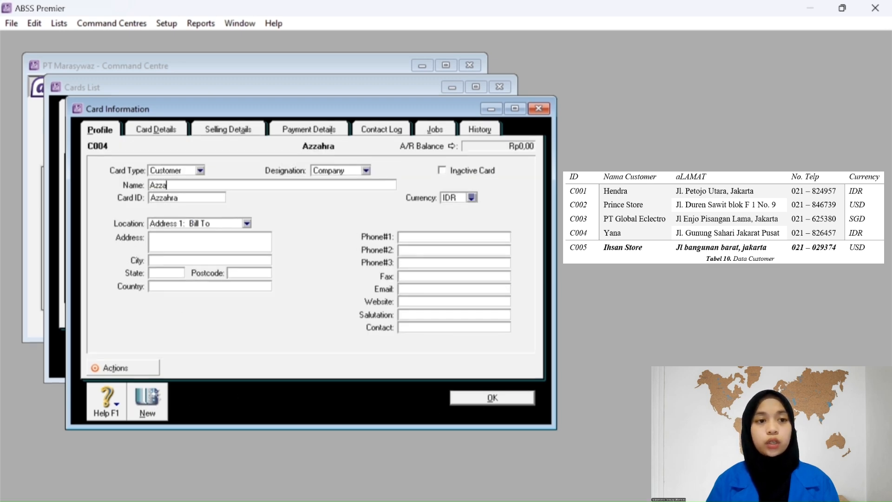
Finish the fourth customer's name and give the card ID C004.
{"action": "type", "text": "hr"}
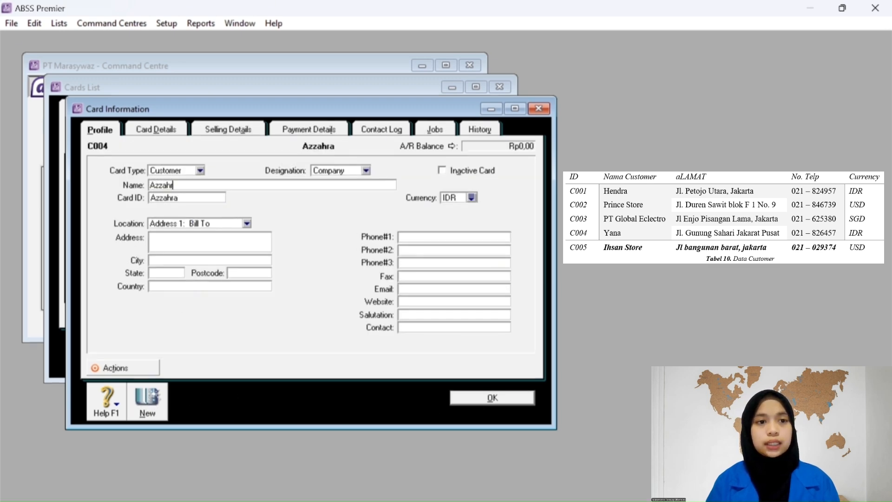
{"action": "type", "text": "a"}
{"action": "key", "text": "Tab"}
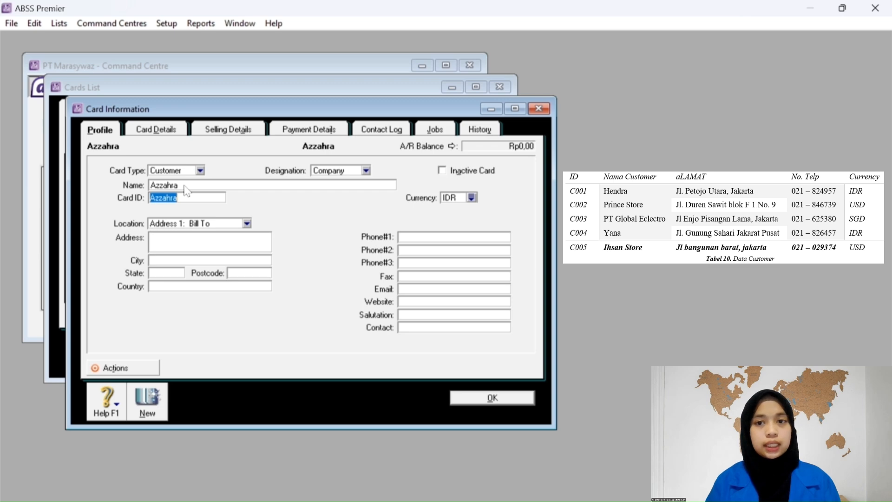
{"action": "type", "text": "C004"}
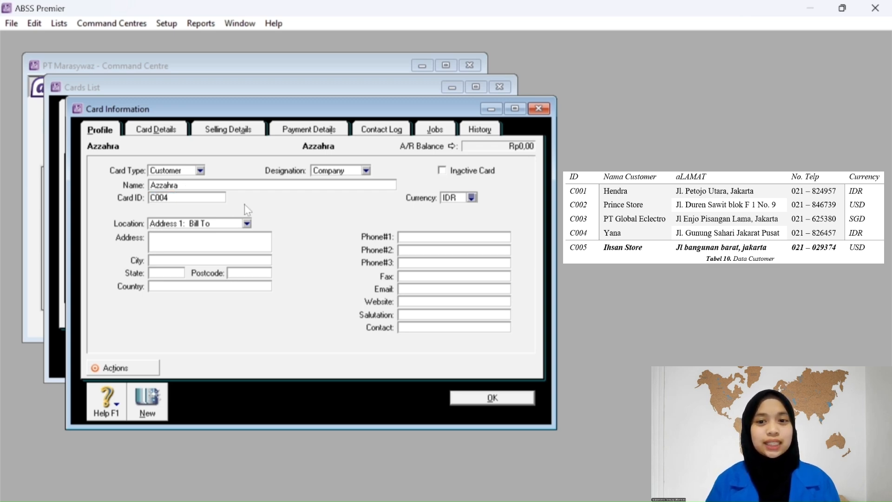
{"action": "key", "text": "Tab"}
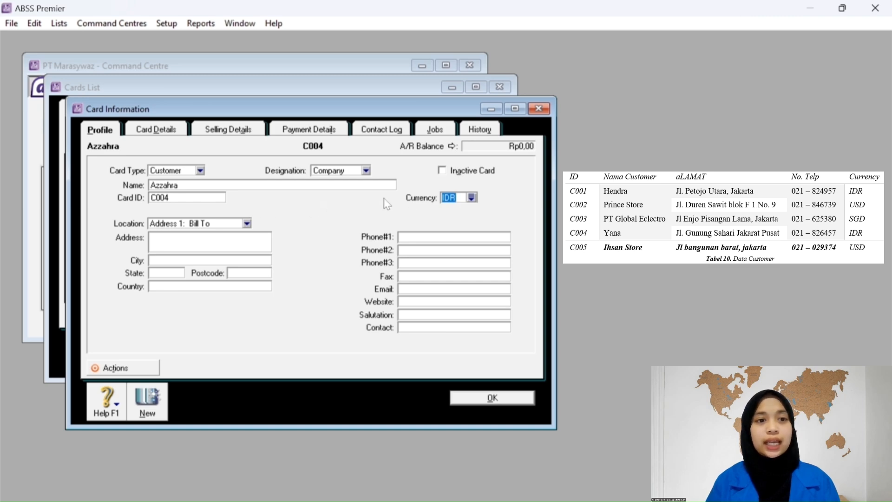
Enter the address Jl. Gunung Sahari, Jakarta Pusat for customer C004.
{"action": "left_click", "coordinate": [196, 246]}
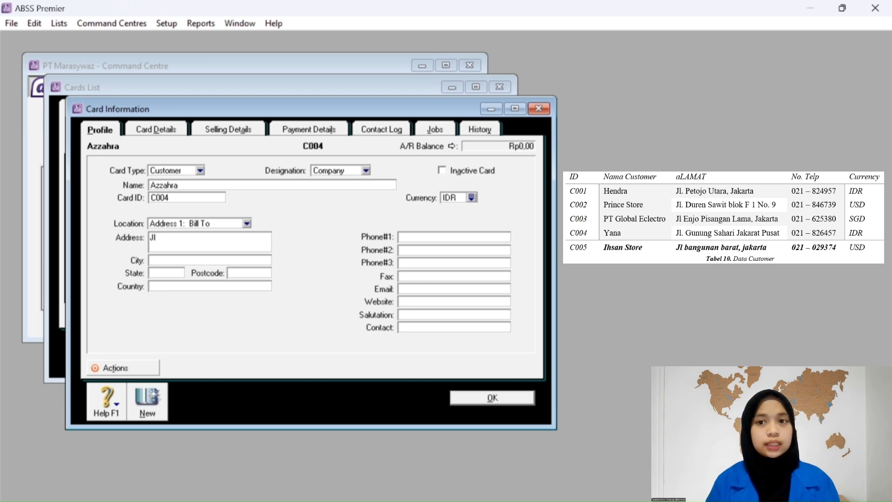
{"action": "type", "text": "Jl. Gunung"}
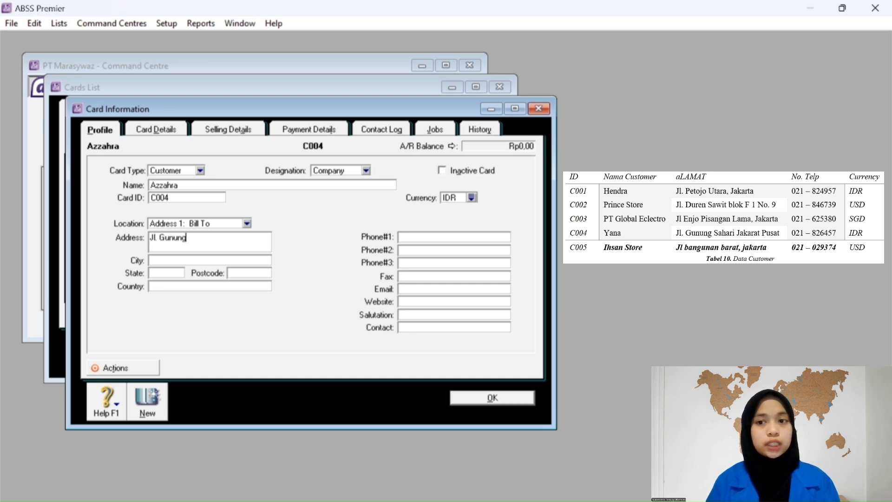
{"action": "type", "text": " Sahari"}
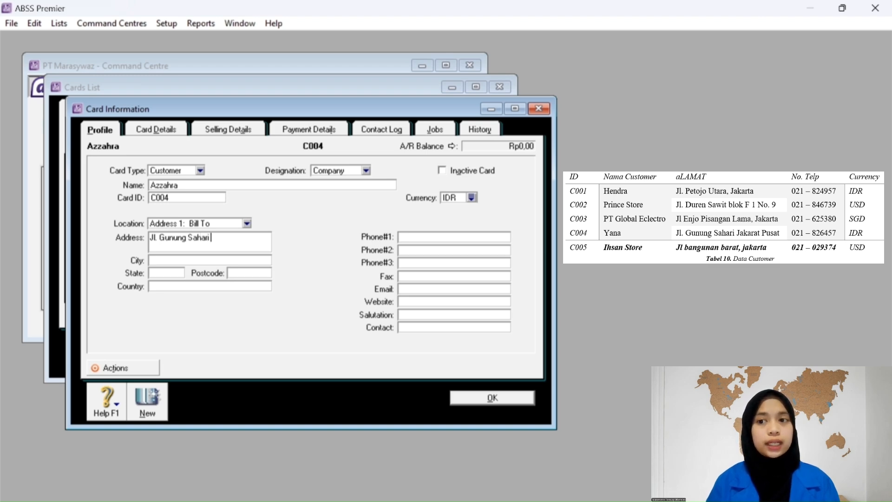
{"action": "type", "text": " jakarta"}
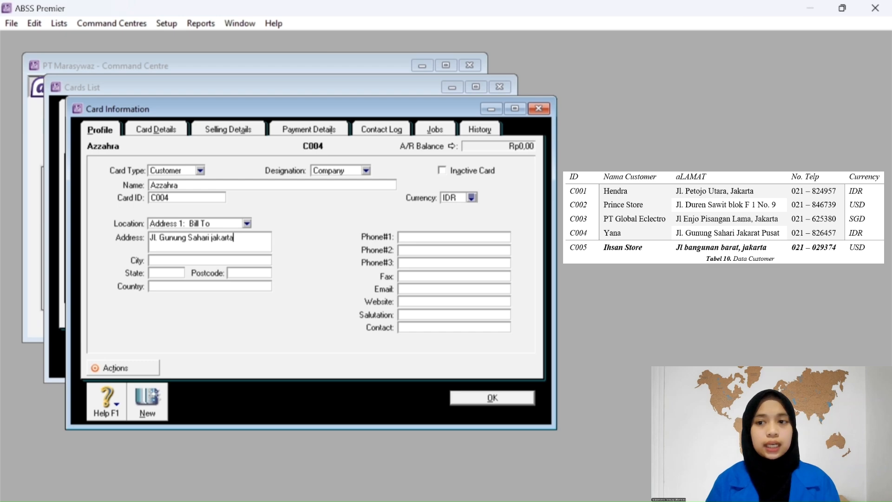
{"action": "key", "text": "BackSpace"}
{"action": "key", "text": "BackSpace"}
{"action": "key", "text": "BackSpace"}
{"action": "key", "text": "BackSpace"}
{"action": "key", "text": "BackSpace"}
{"action": "key", "text": "BackSpace"}
{"action": "key", "text": "BackSpace"}
{"action": "type", "text": "Jaka"}
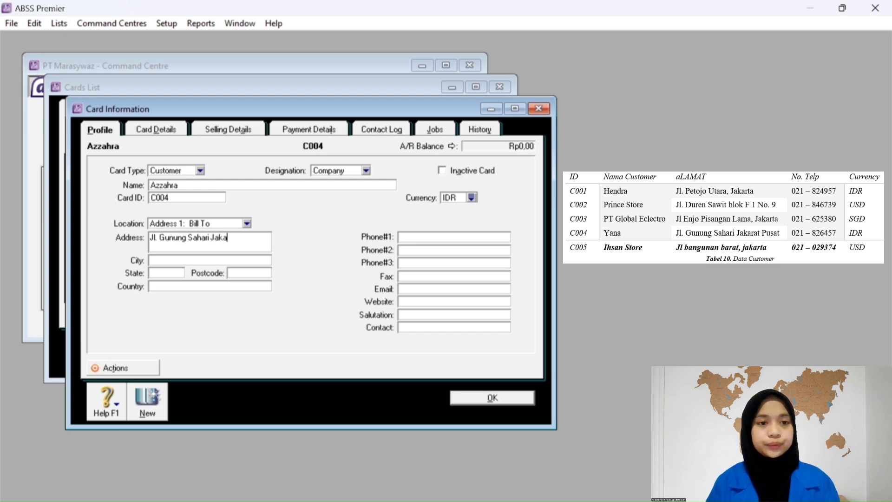
{"action": "type", "text": "rta Pusat"}
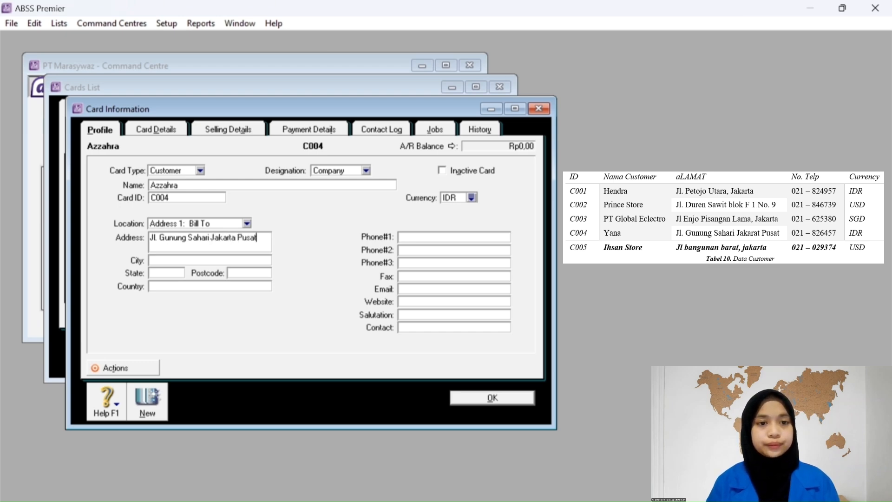
Set C004's sale layout to No Default and begin entering its first phone number.
{"action": "left_click", "coordinate": [210, 129]}
{"action": "left_click", "coordinate": [252, 173]}
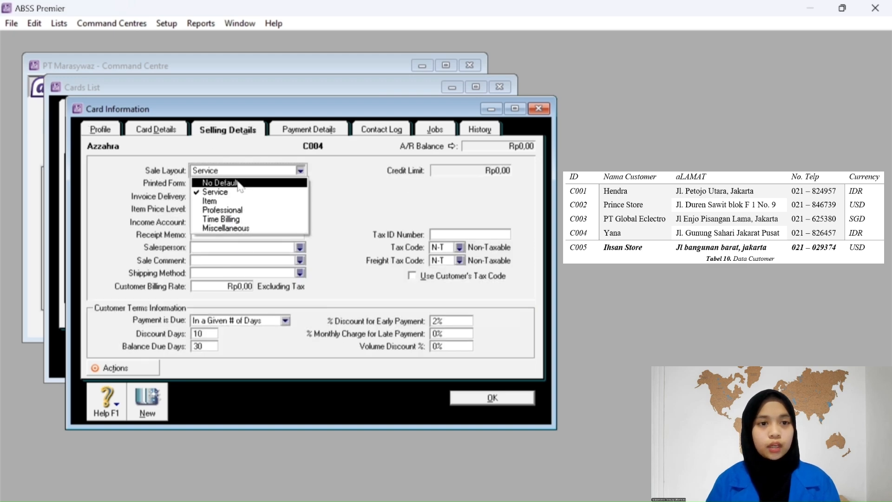
{"action": "left_click", "coordinate": [235, 180]}
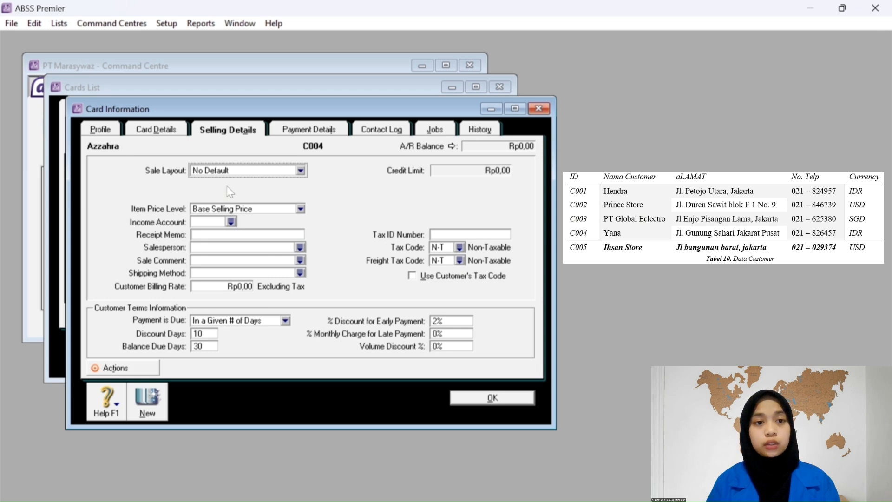
{"action": "left_click", "coordinate": [109, 132]}
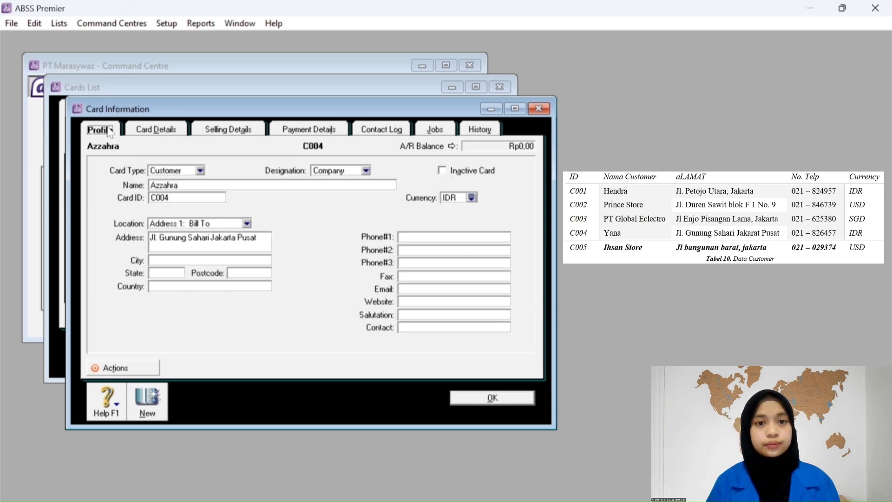
{"action": "left_click", "coordinate": [425, 237]}
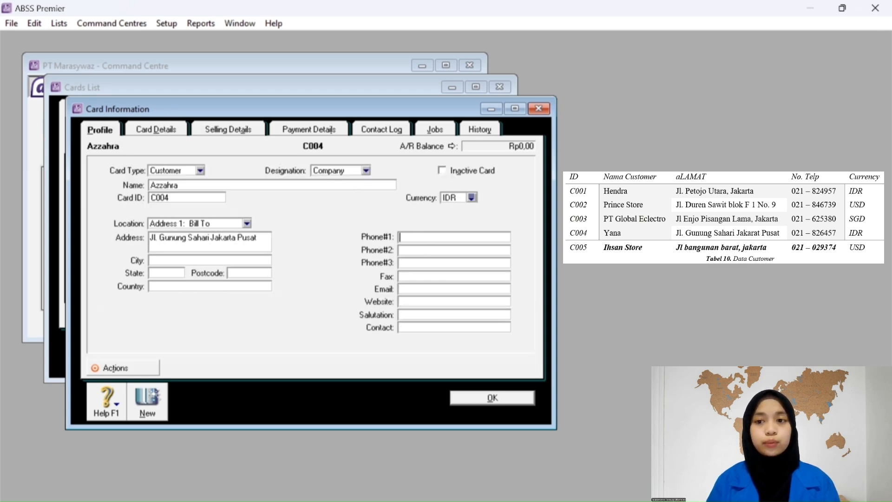
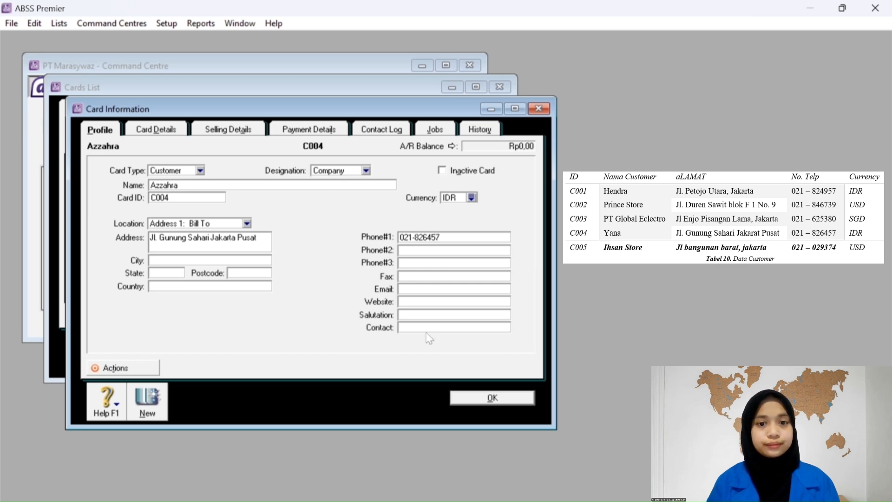
Give C004 tax code PPN and item price level IDR, then start a new card.
{"action": "left_click", "coordinate": [230, 131]}
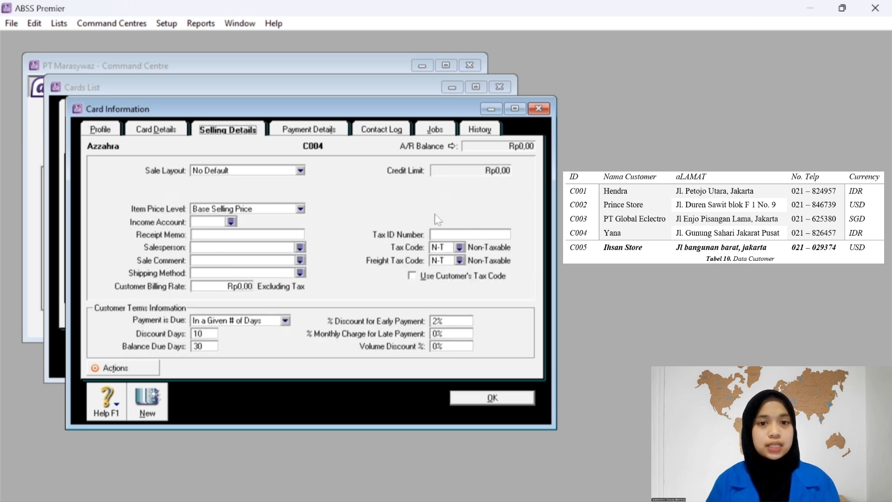
{"action": "left_click", "coordinate": [465, 247]}
{"action": "left_click", "coordinate": [346, 229]}
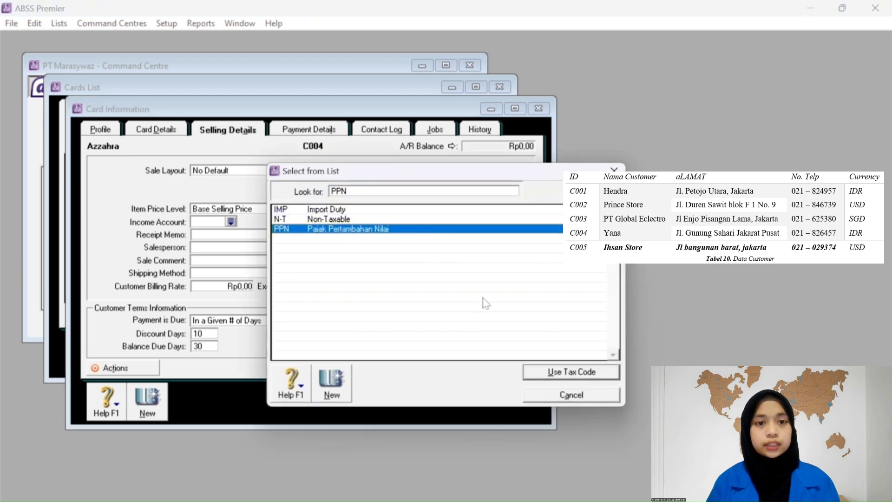
{"action": "left_click", "coordinate": [554, 372]}
{"action": "left_click", "coordinate": [300, 209]}
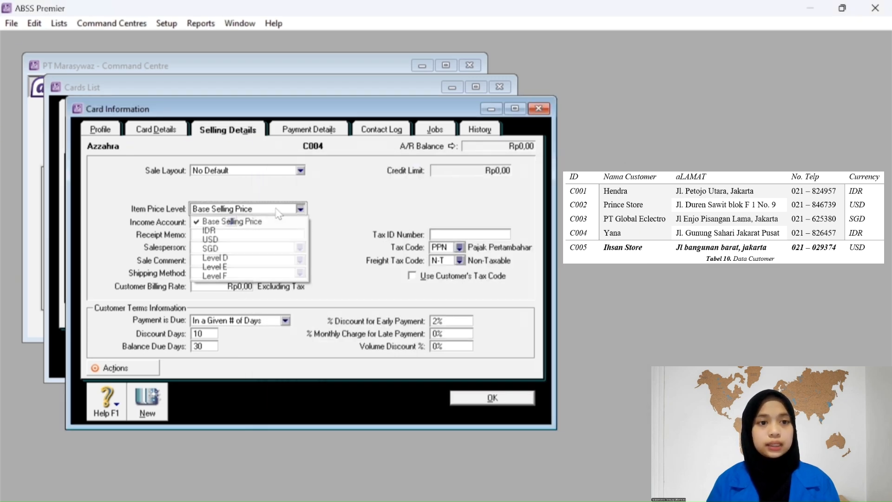
{"action": "left_click", "coordinate": [210, 231]}
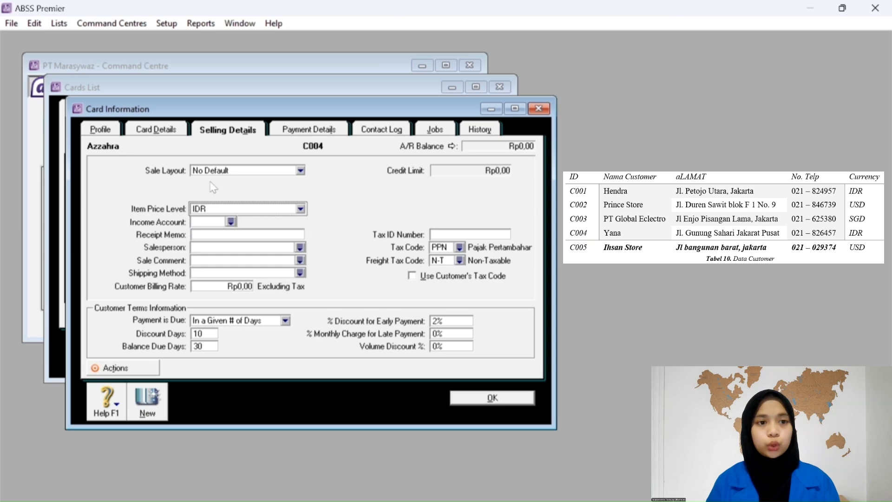
{"action": "left_click", "coordinate": [211, 173]}
{"action": "left_click", "coordinate": [212, 183]}
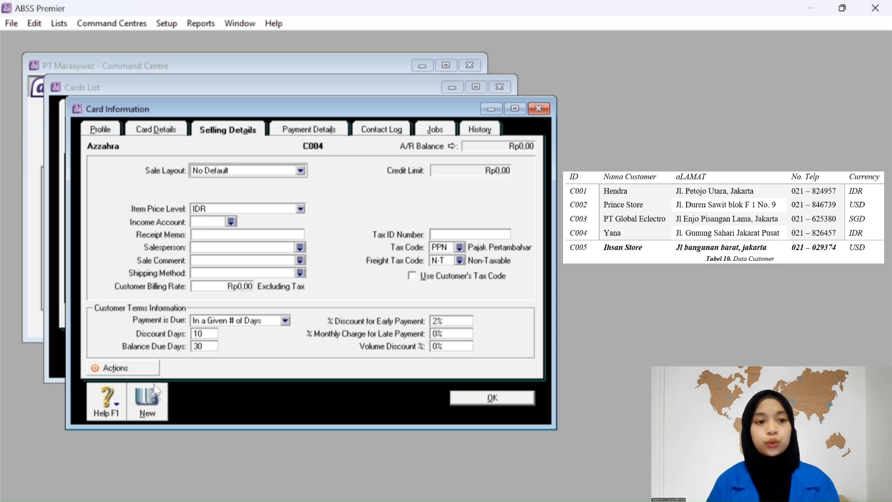
{"action": "left_click", "coordinate": [150, 397]}
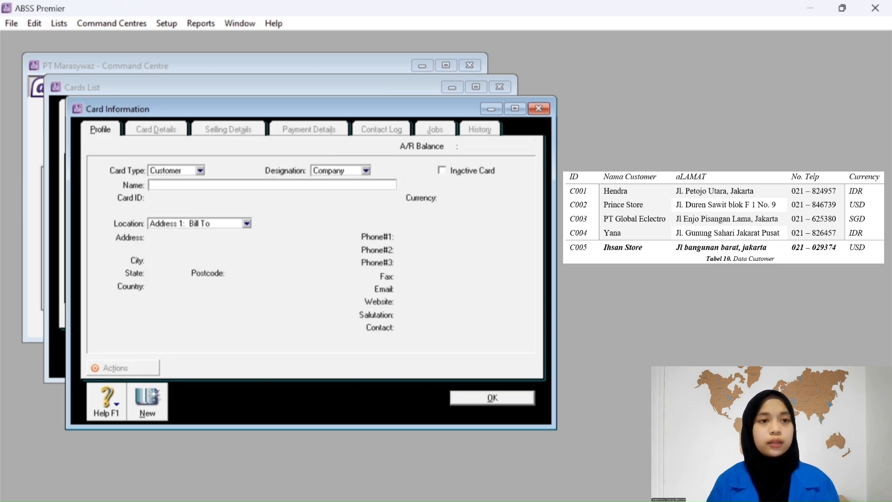
Create customer Ihsan Store with card ID C005 and United States Dollars currency.
{"action": "type", "text": "Ihsan Store"}
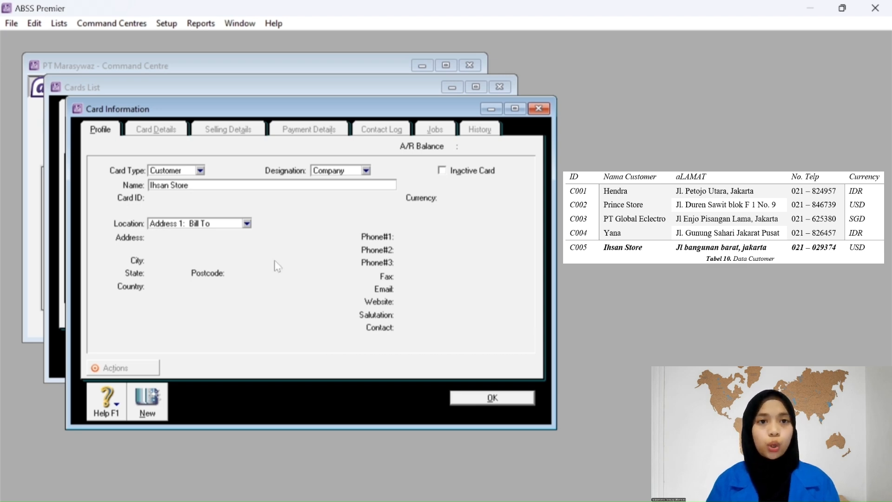
{"action": "key", "text": "Tab"}
{"action": "type", "text": "C00"}
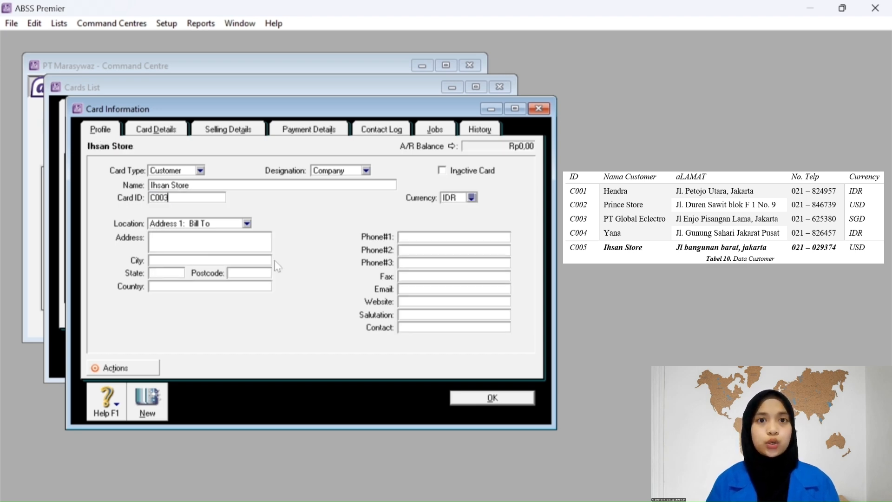
{"action": "key", "text": "Tab"}
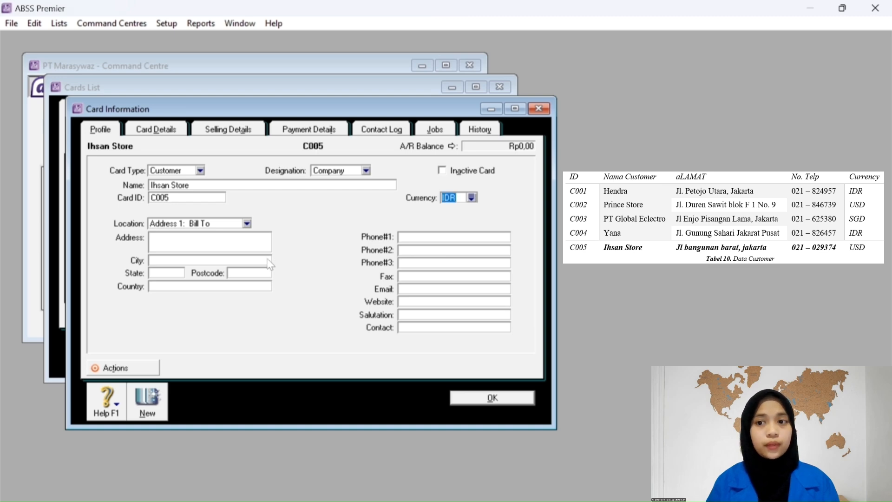
{"action": "left_click", "coordinate": [471, 197]}
{"action": "left_click", "coordinate": [379, 228]}
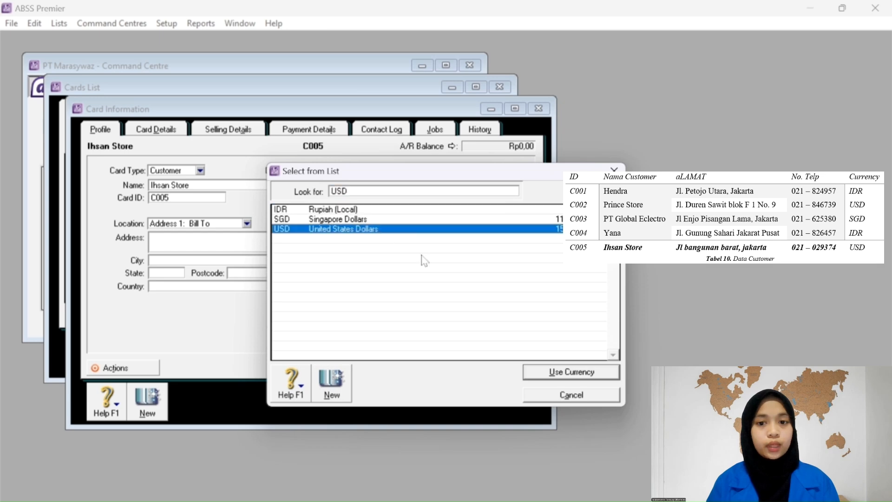
{"action": "left_click", "coordinate": [542, 373]}
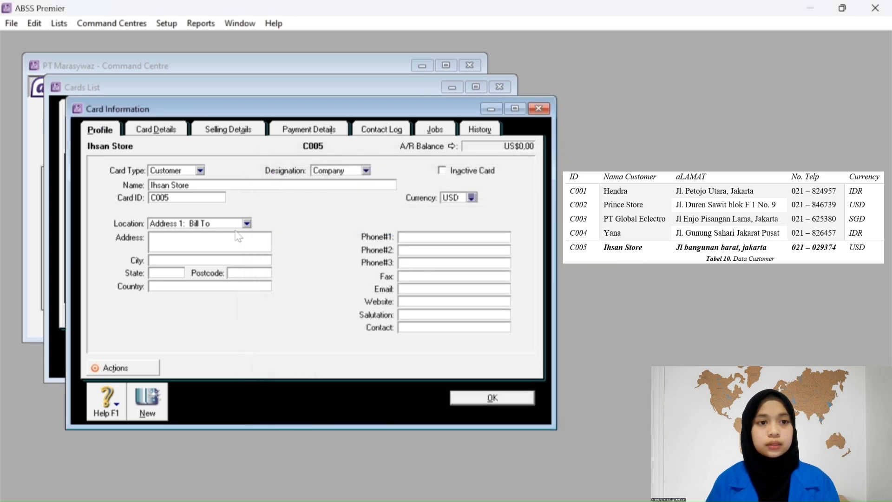
Enter the address Jl Bangunan Barat, Jakarta and begin the first phone number.
{"action": "left_click", "coordinate": [163, 240]}
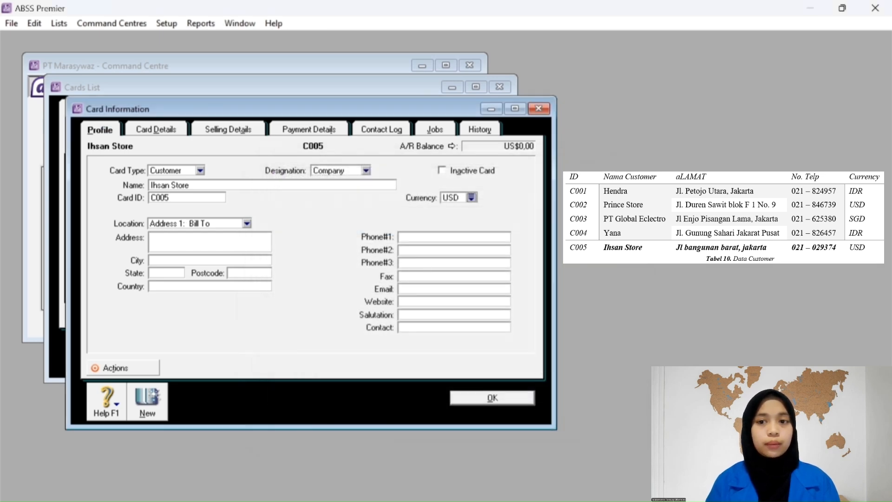
{"action": "type", "text": "Jl"}
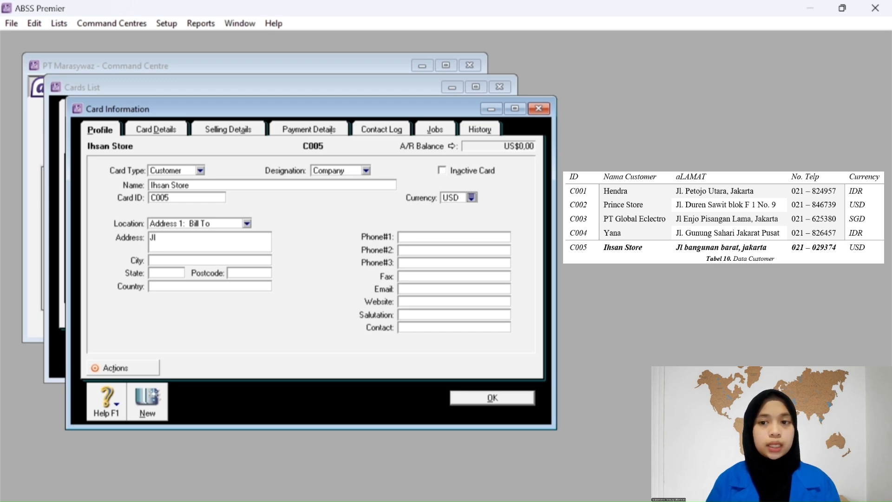
{"action": "type", "text": " Bangungag"}
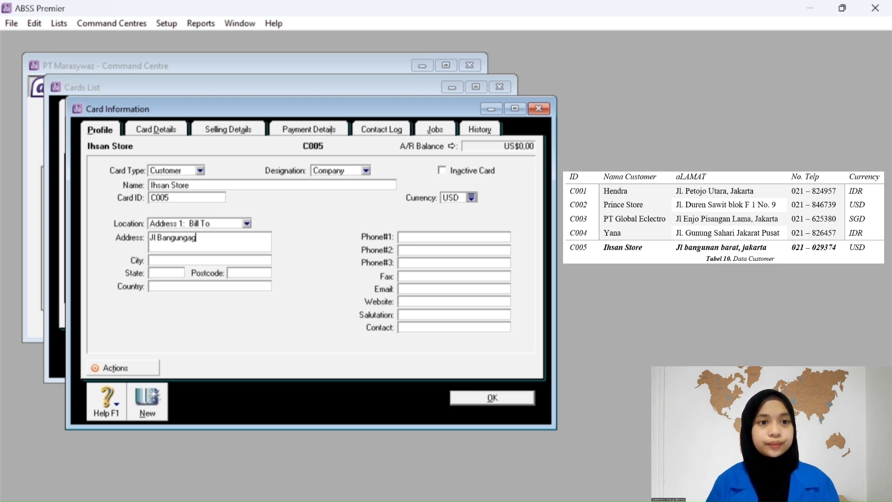
{"action": "key", "text": "BackSpace"}
{"action": "key", "text": "BackSpace"}
{"action": "key", "text": "BackSpace"}
{"action": "type", "text": "an Barat"}
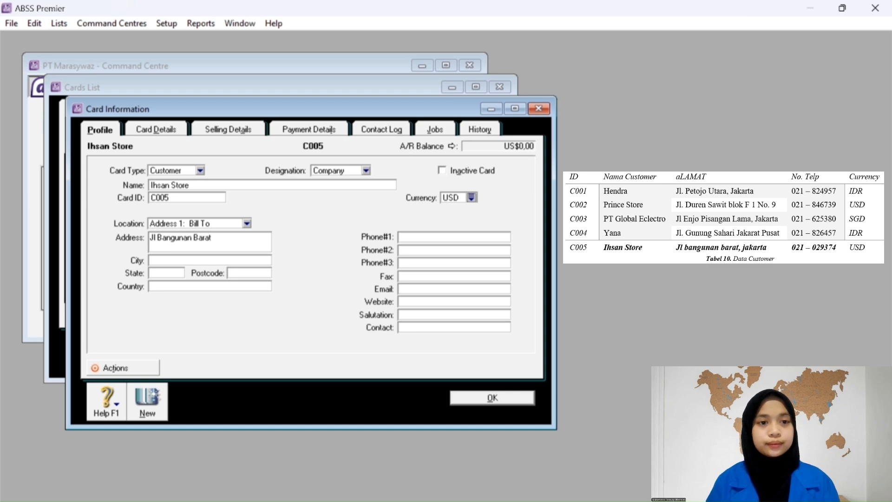
{"action": "type", "text": ", Jak"}
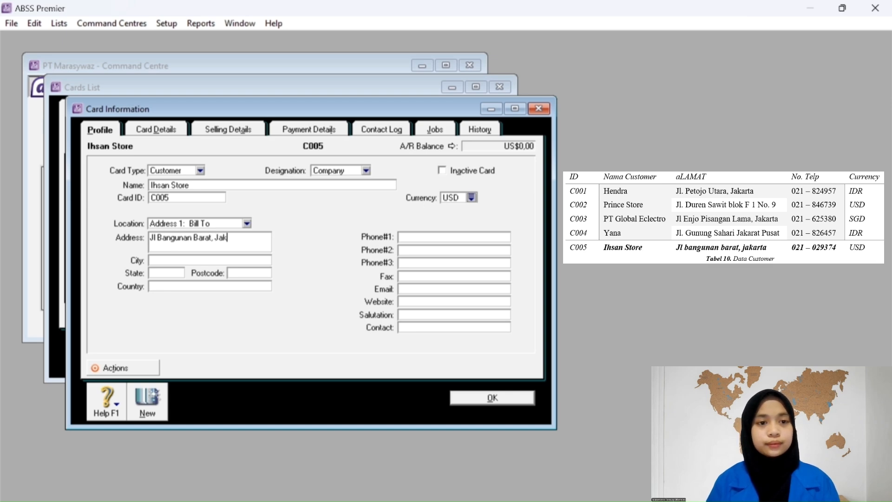
{"action": "type", "text": "arta"}
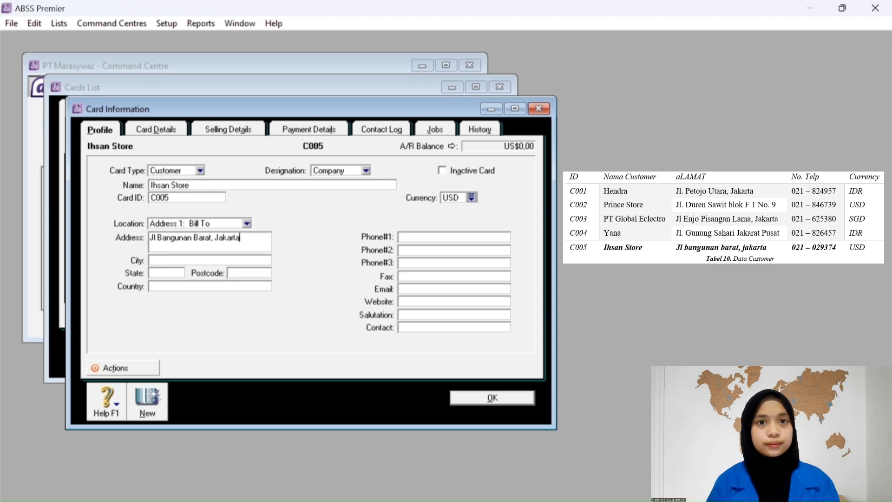
{"action": "left_click", "coordinate": [410, 238]}
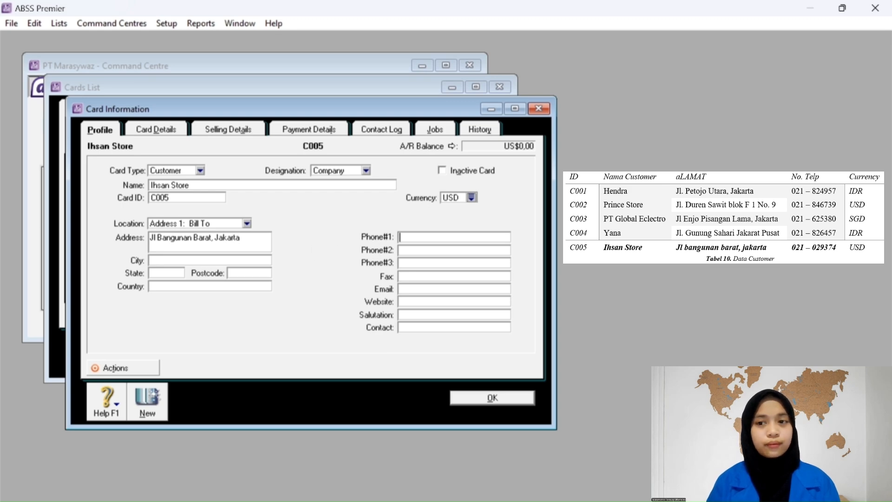
{"action": "type", "text": "021-029374"}
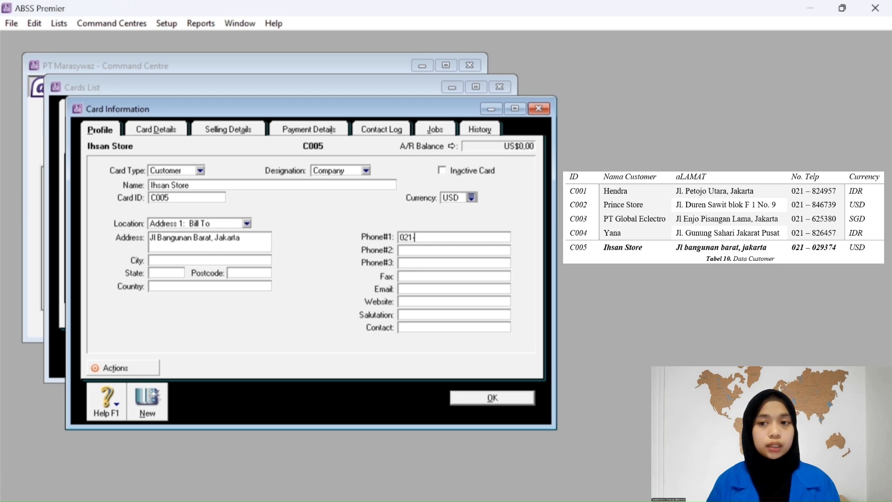
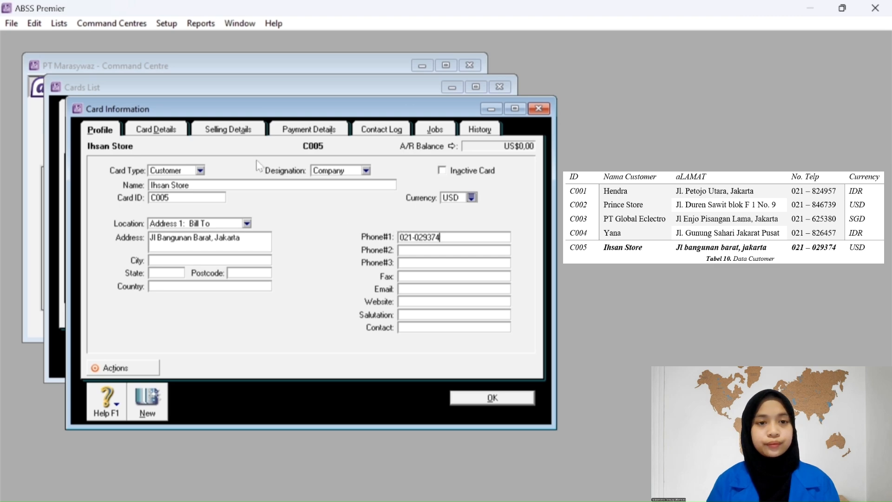
On Ihsan Store's Selling Details, choose No Default sale layout, USD price level and PPN tax code, then save.
{"action": "left_click", "coordinate": [212, 132]}
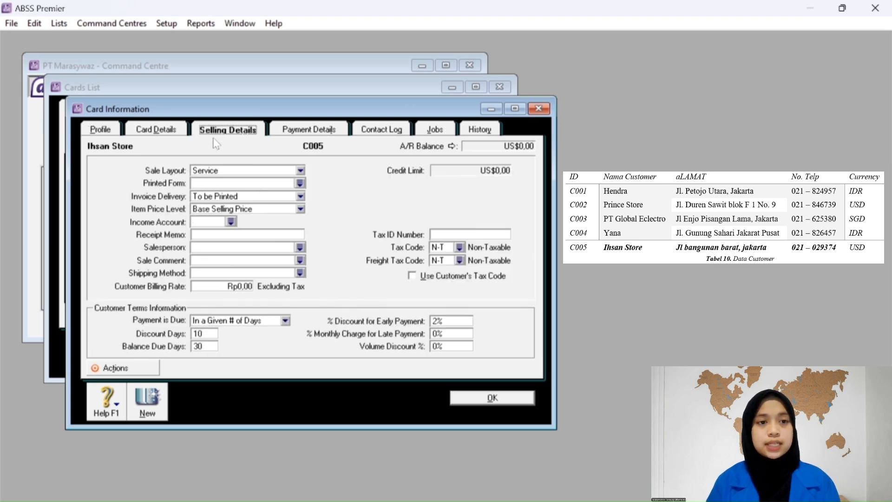
{"action": "left_click", "coordinate": [253, 171]}
{"action": "left_click", "coordinate": [242, 180]}
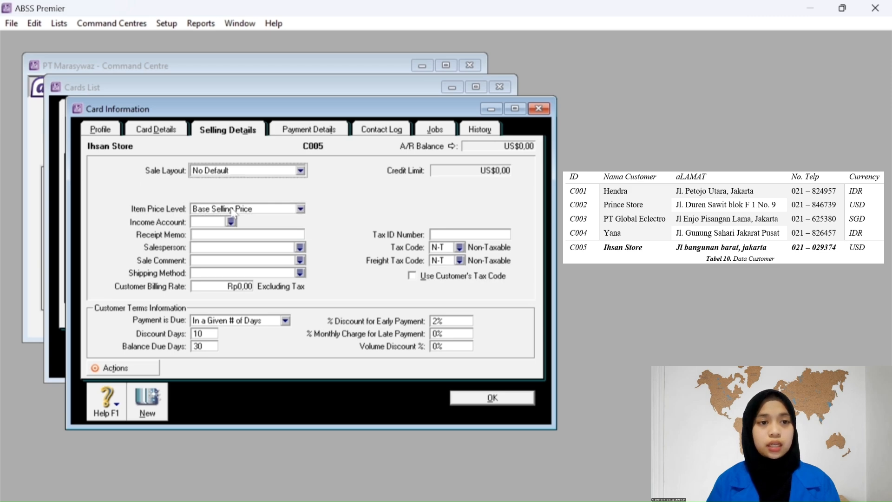
{"action": "left_click", "coordinate": [232, 210]}
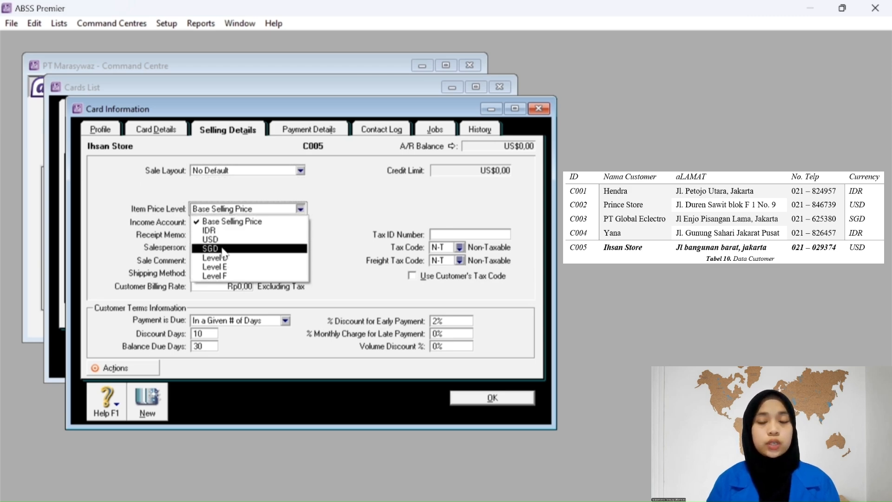
{"action": "left_click", "coordinate": [222, 250]}
{"action": "left_click", "coordinate": [228, 211]}
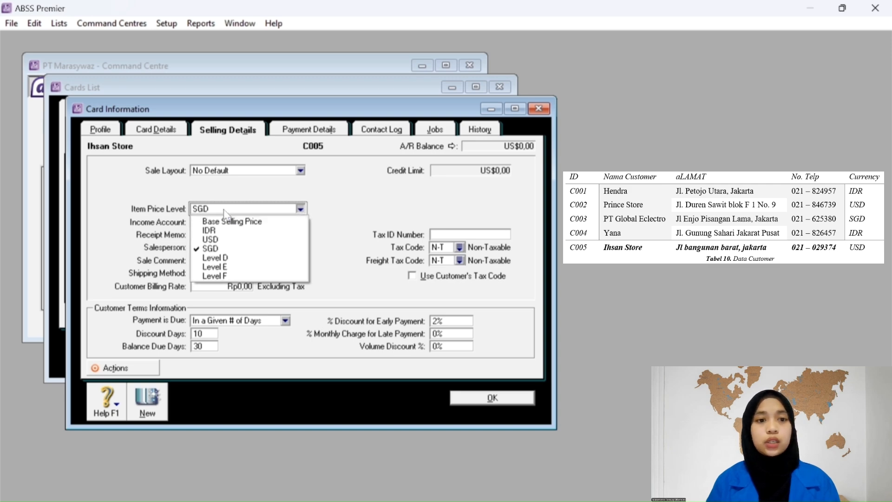
{"action": "left_click", "coordinate": [218, 239]}
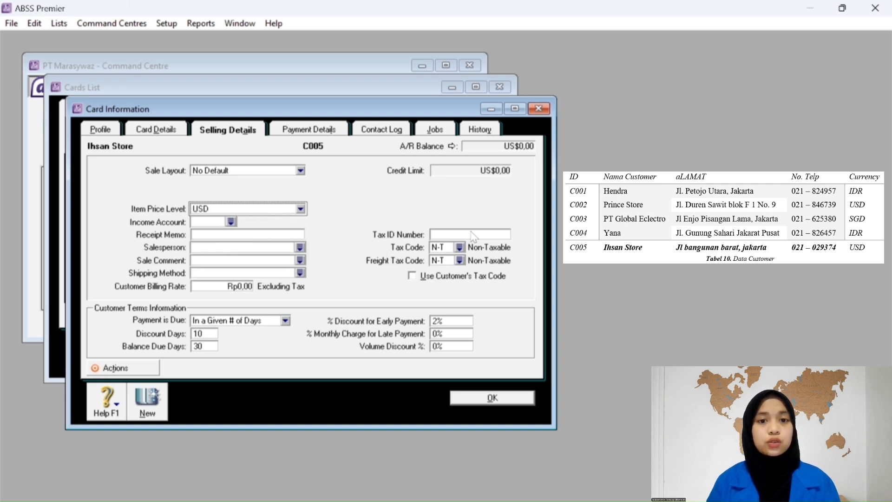
{"action": "left_click", "coordinate": [461, 248]}
{"action": "left_click", "coordinate": [364, 229]}
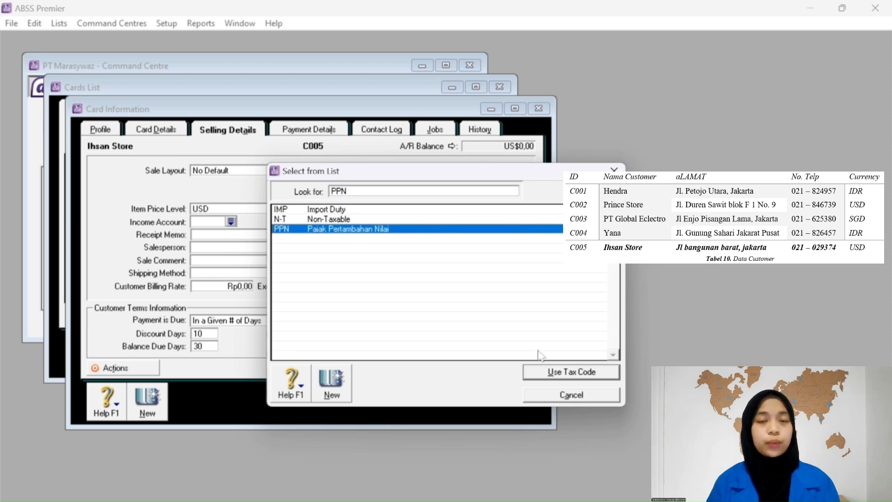
{"action": "left_click", "coordinate": [556, 372]}
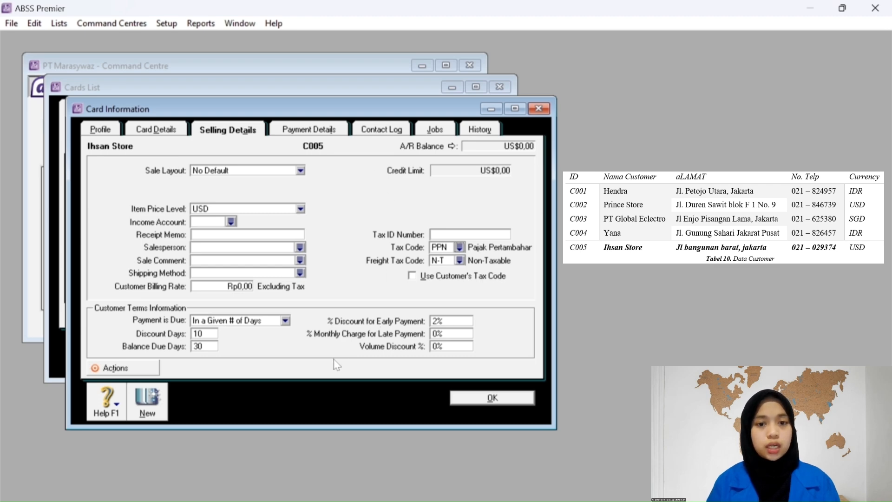
{"action": "left_click", "coordinate": [492, 399]}
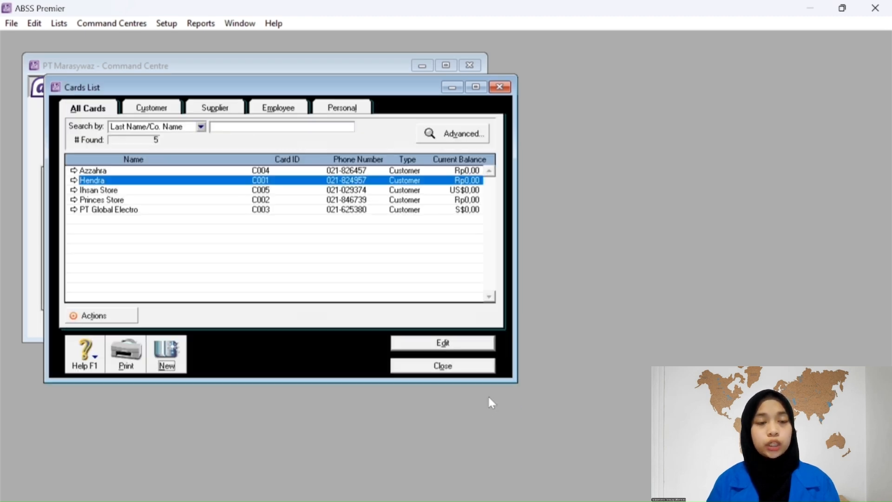
Change Princes Store's currency to United States Dollars, save it, and switch the list to supplier cards.
{"action": "left_click", "coordinate": [155, 200]}
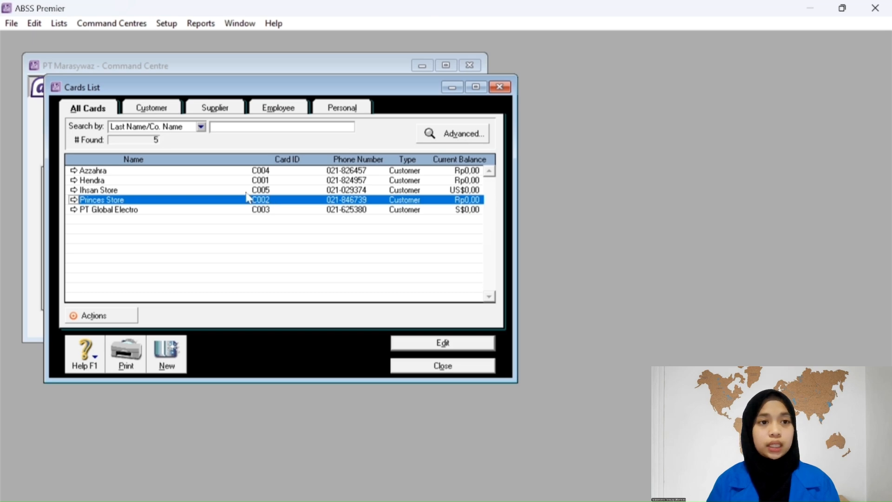
{"action": "left_click", "coordinate": [75, 200]}
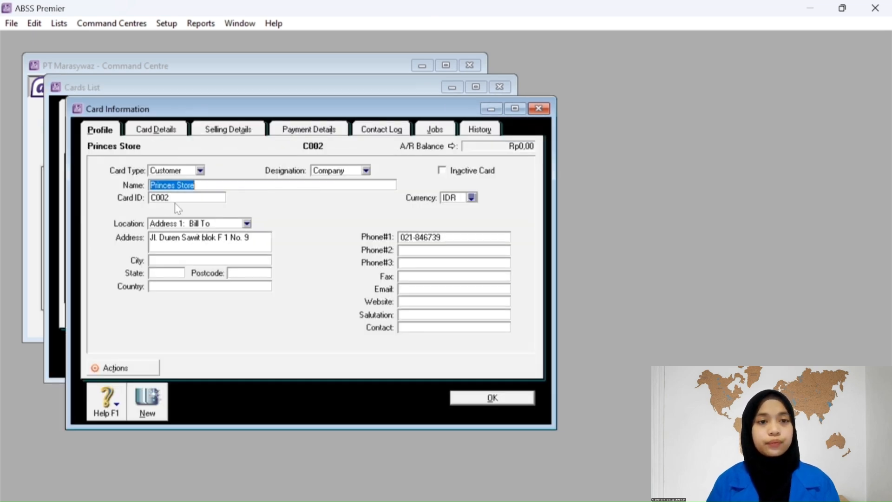
{"action": "left_click", "coordinate": [472, 197]}
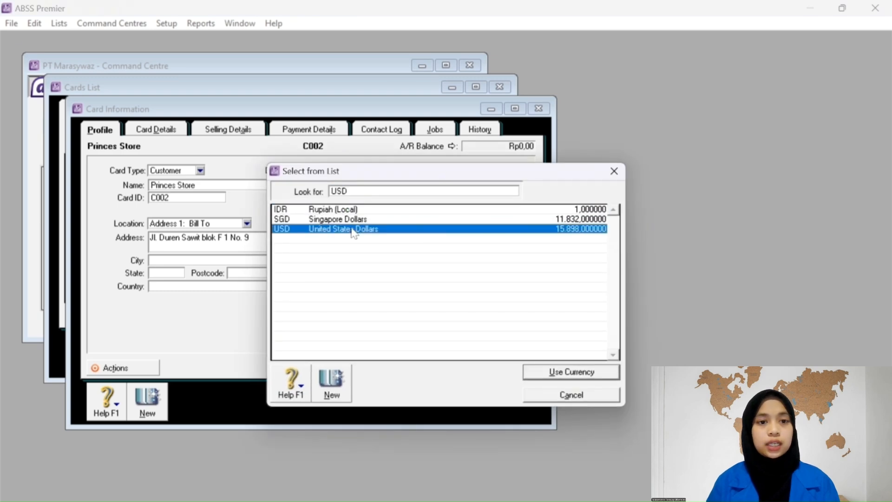
{"action": "left_click", "coordinate": [351, 230]}
{"action": "left_click", "coordinate": [535, 371]}
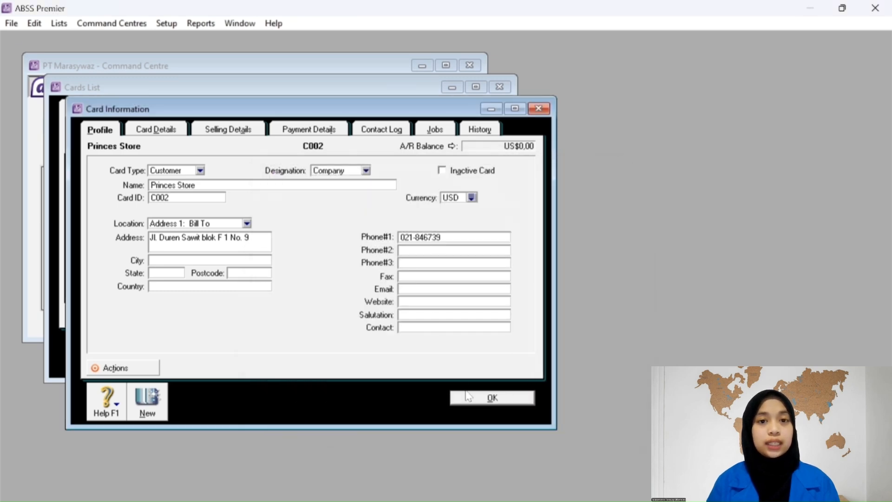
{"action": "left_click", "coordinate": [466, 396]}
{"action": "left_click", "coordinate": [154, 109]}
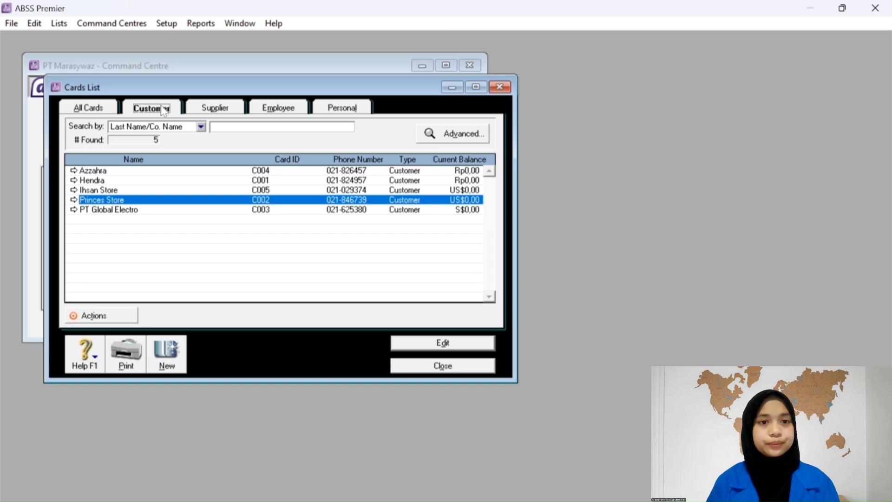
{"action": "left_click", "coordinate": [199, 109]}
Create supplier card PT PS Store with ID S001, entering its address and first phone number.
{"action": "left_click", "coordinate": [169, 352]}
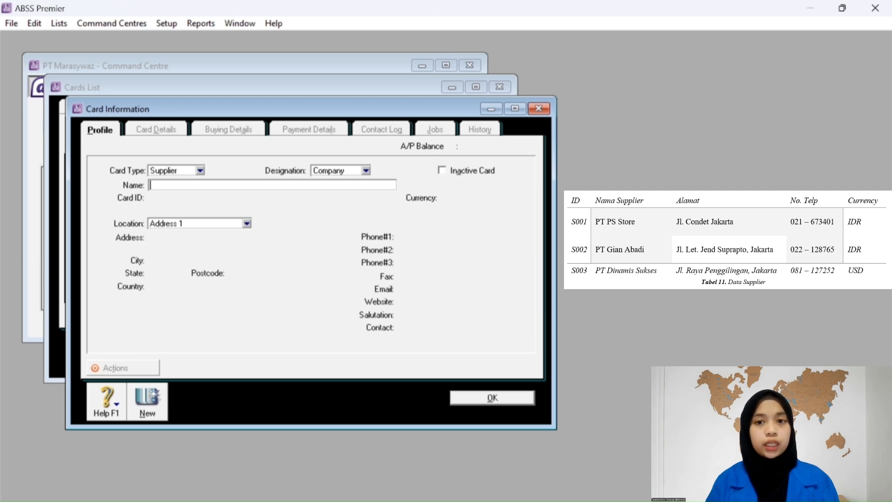
{"action": "type", "text": "PT PS Store"}
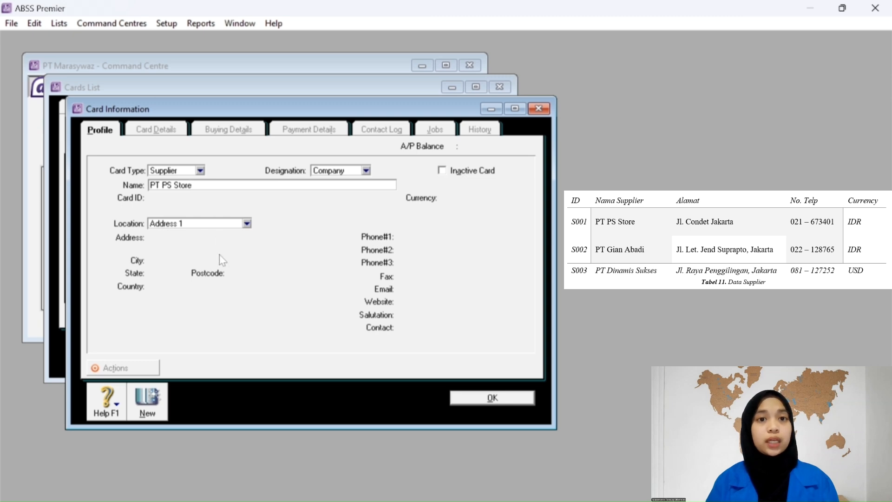
{"action": "key", "text": "Tab"}
{"action": "type", "text": "S001"}
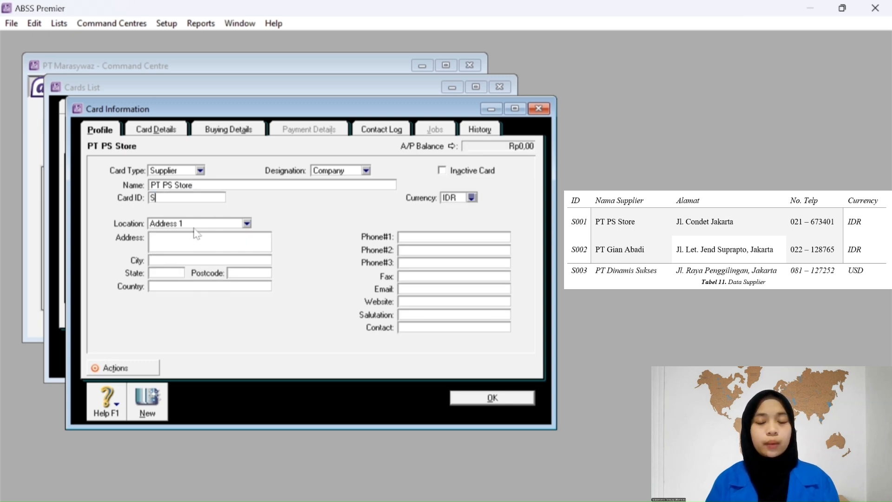
{"action": "left_click", "coordinate": [197, 237]}
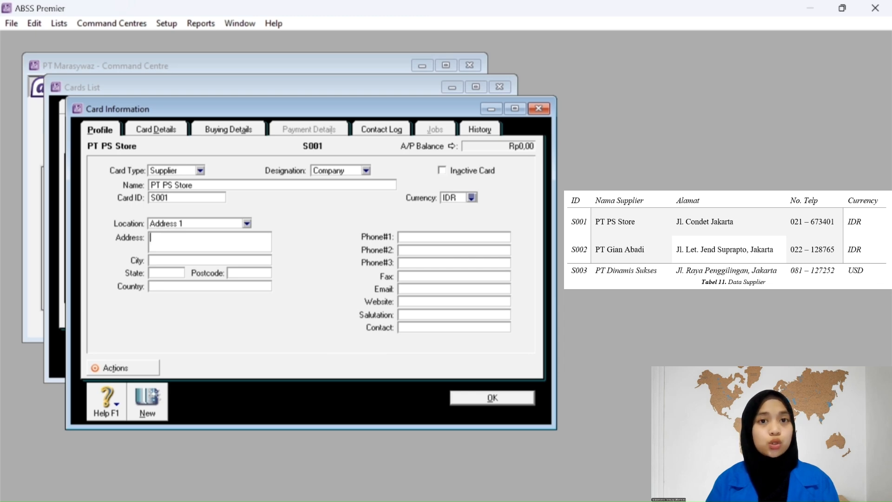
{"action": "type", "text": "Jl Conde"}
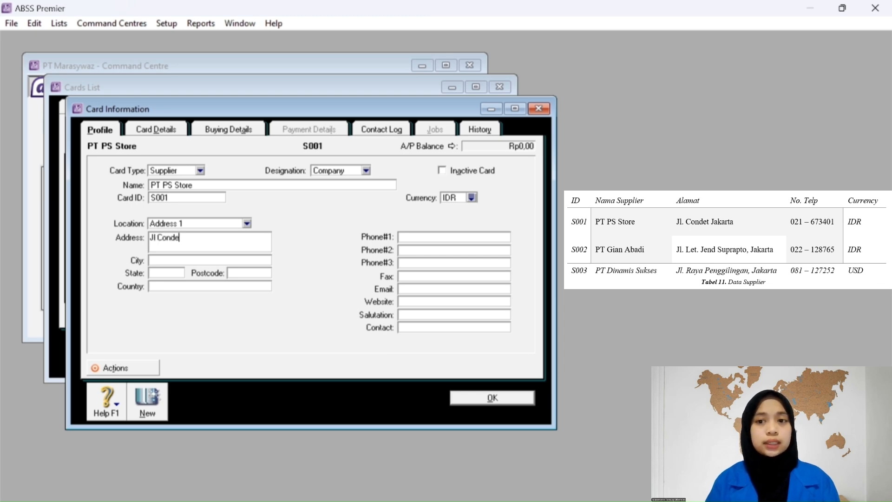
{"action": "type", "text": "t Jakarta"}
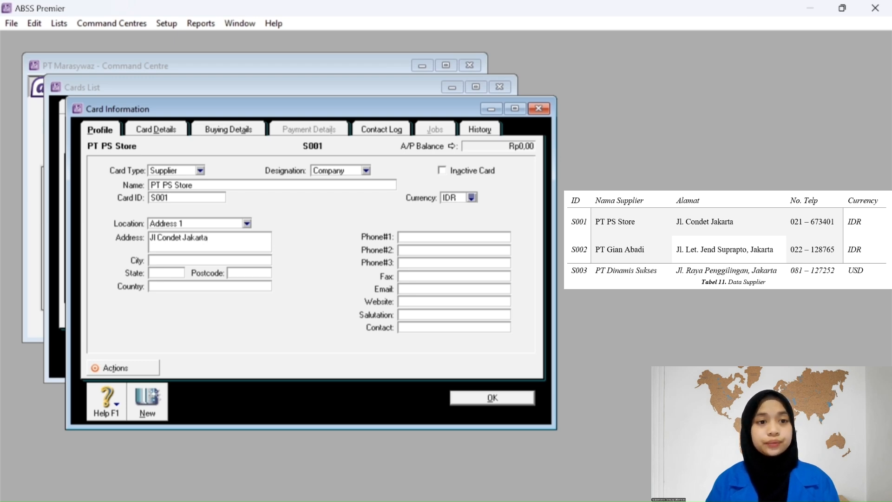
{"action": "key", "text": "Tab"}
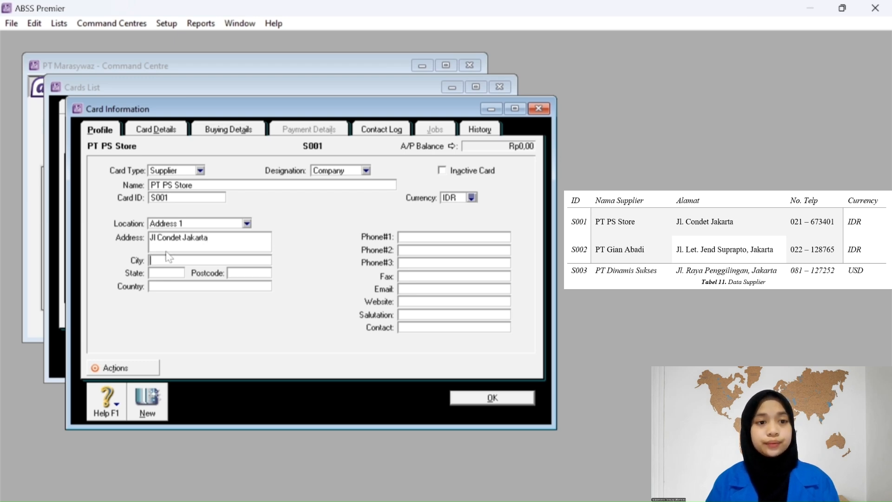
{"action": "left_click", "coordinate": [406, 238]}
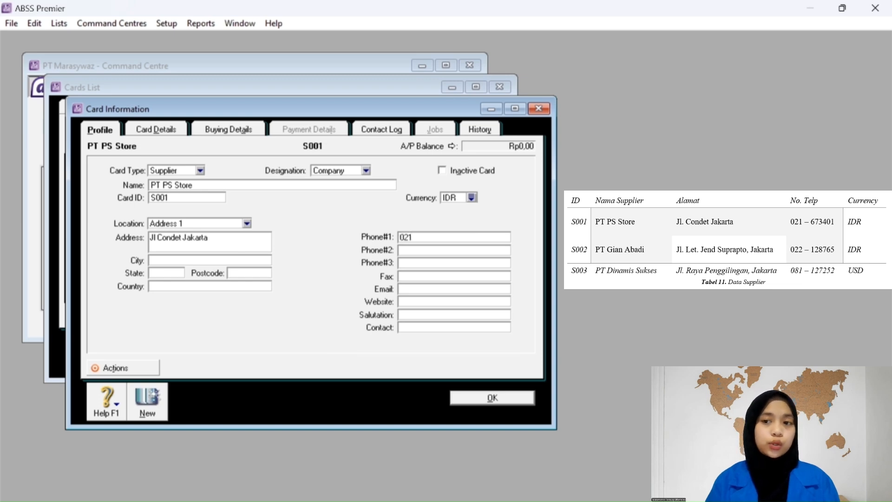
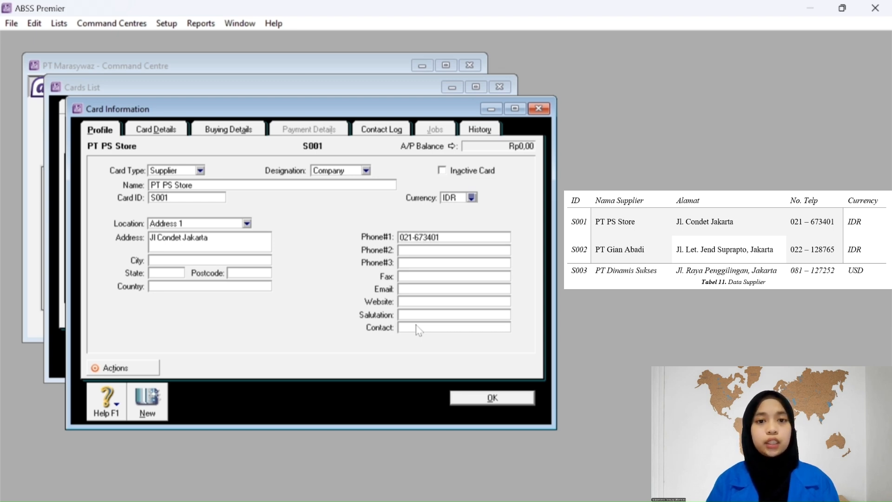
Set PT PS Store's purchase layout to No Default and tax code to PPN, then save it.
{"action": "left_click", "coordinate": [223, 129]}
{"action": "left_click", "coordinate": [292, 171]}
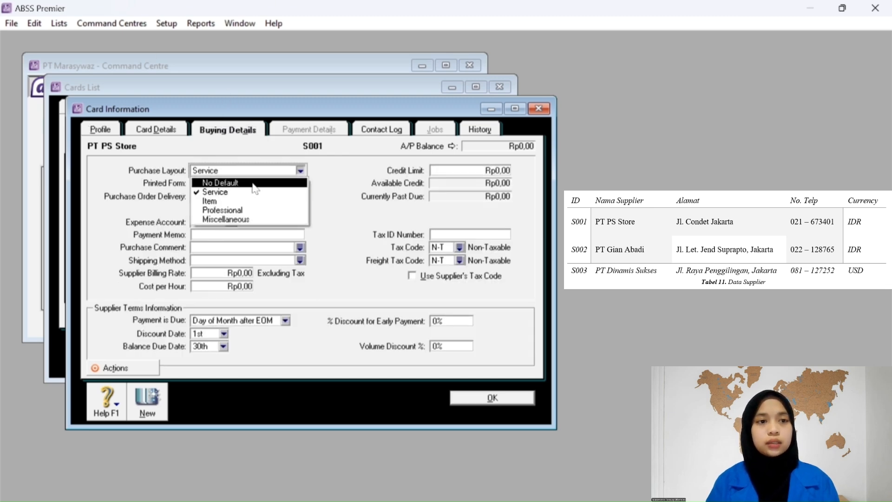
{"action": "left_click", "coordinate": [255, 186]}
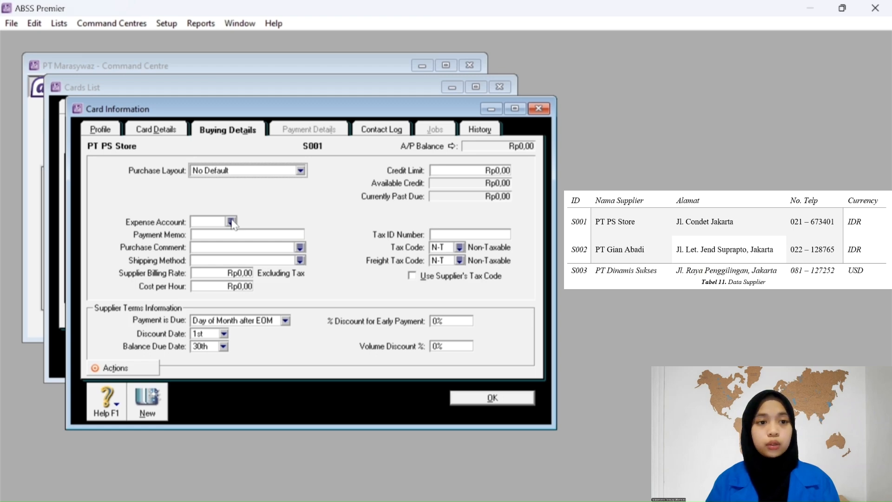
{"action": "left_click", "coordinate": [459, 248]}
{"action": "left_click", "coordinate": [381, 228]}
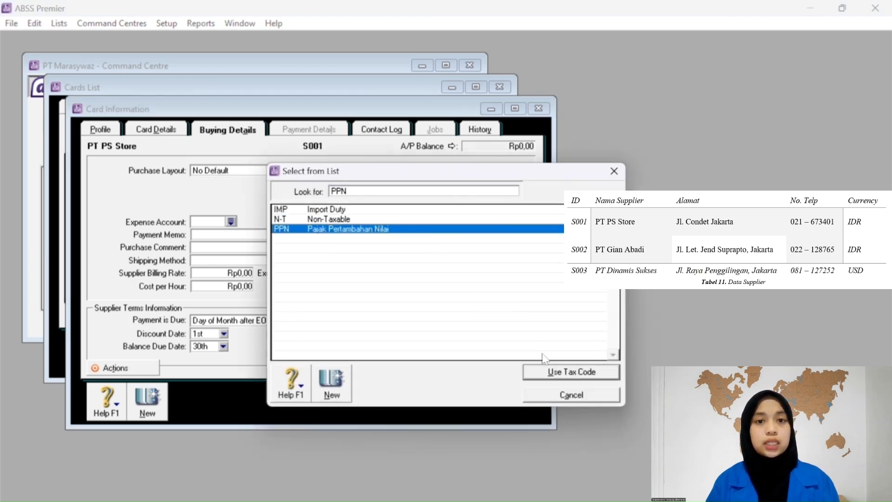
{"action": "left_click", "coordinate": [546, 372]}
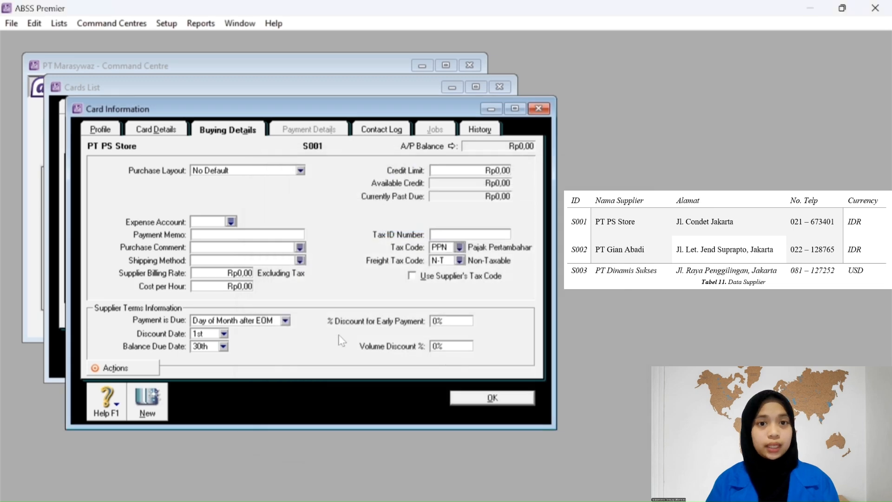
{"action": "left_click", "coordinate": [153, 399]}
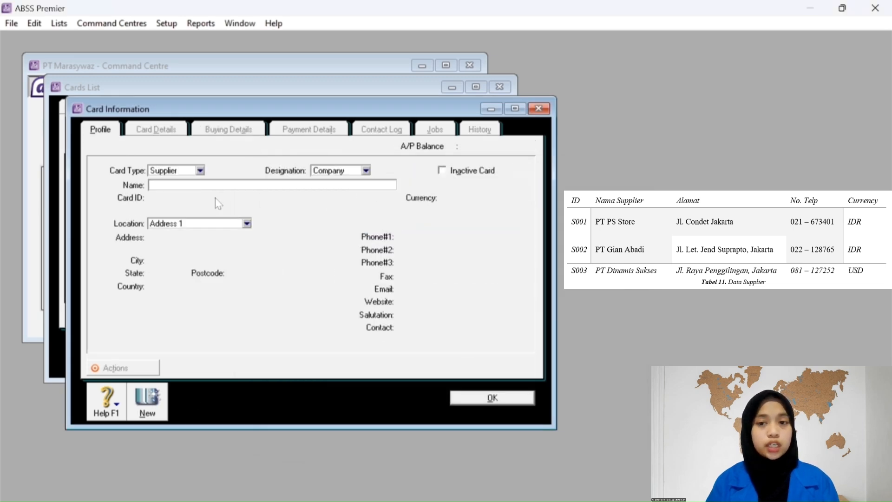
Name the new supplier PT Gian Abadi with card ID S002 and United States Dollars currency.
{"action": "type", "text": "PT Gian"}
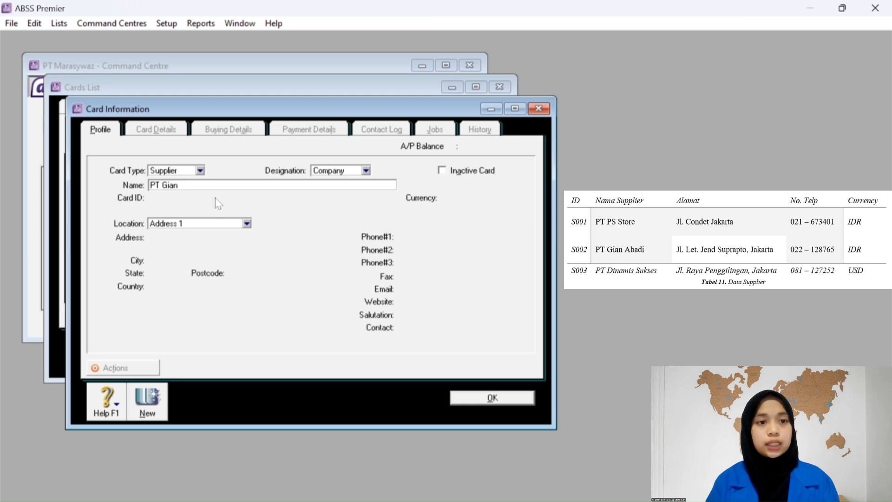
{"action": "type", "text": " A"}
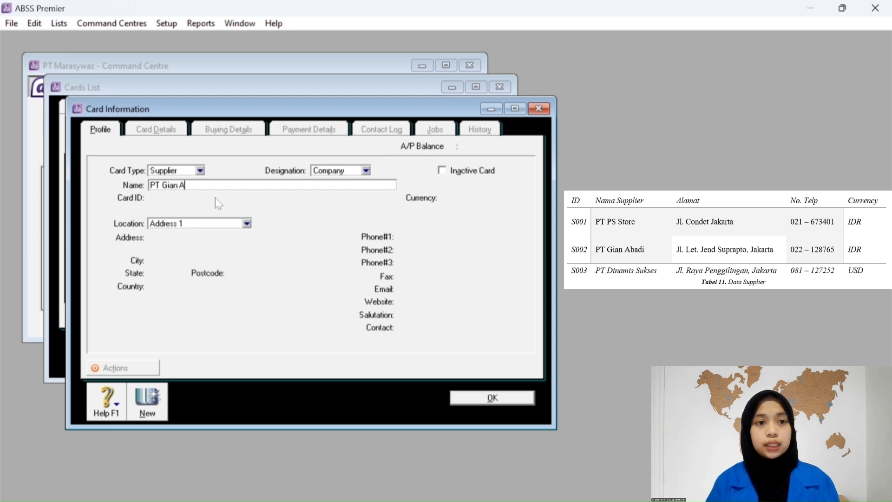
{"action": "type", "text": "badi"}
{"action": "key", "text": "Tab"}
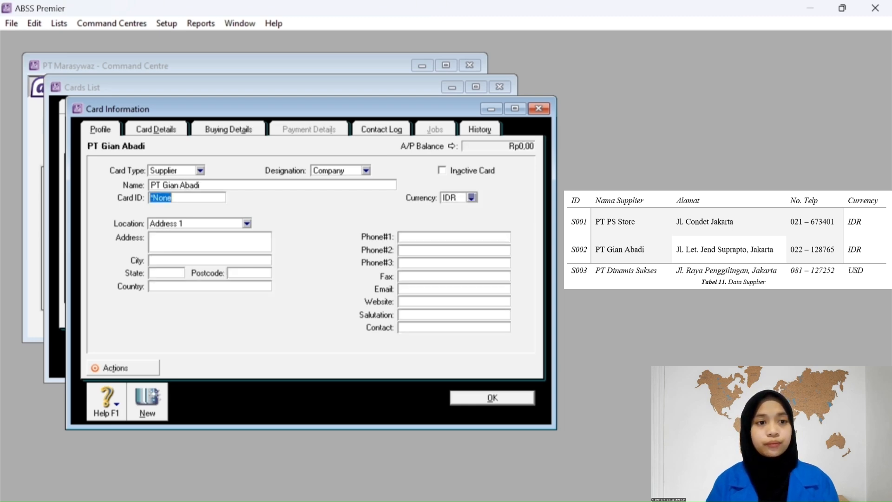
{"action": "type", "text": "S002"}
{"action": "key", "text": "Tab"}
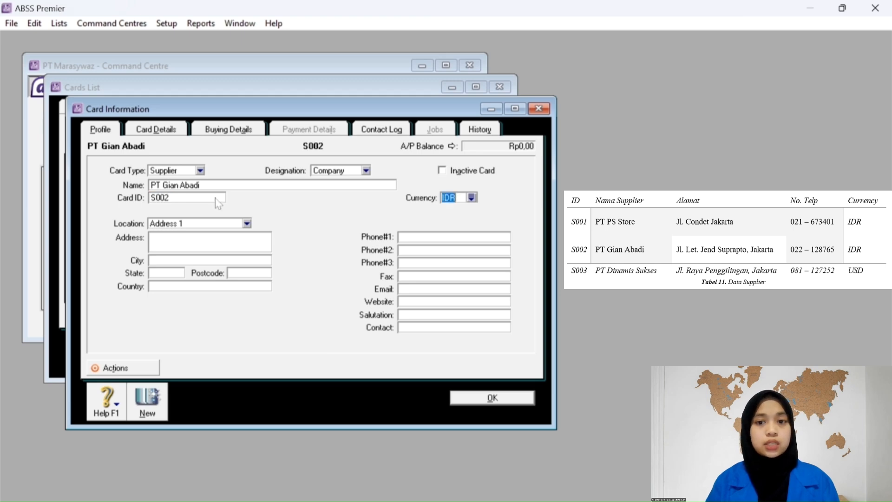
{"action": "left_click", "coordinate": [472, 197]}
{"action": "left_click", "coordinate": [354, 228]}
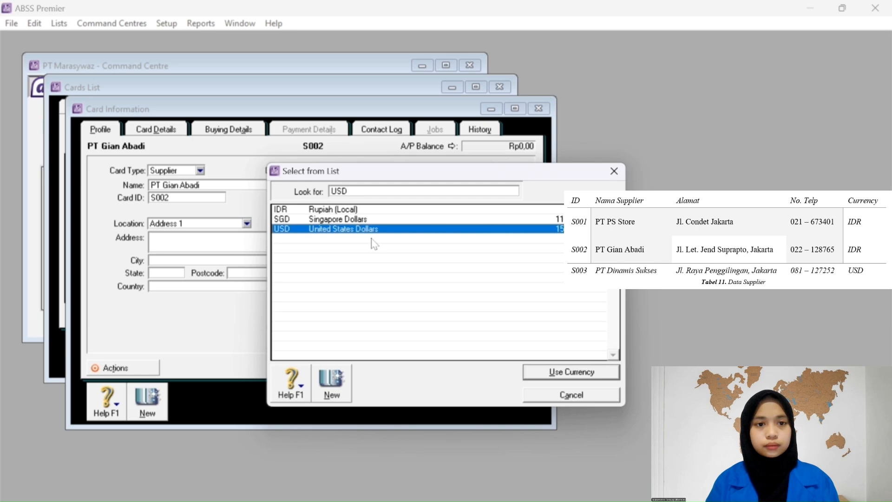
{"action": "left_click", "coordinate": [533, 376]}
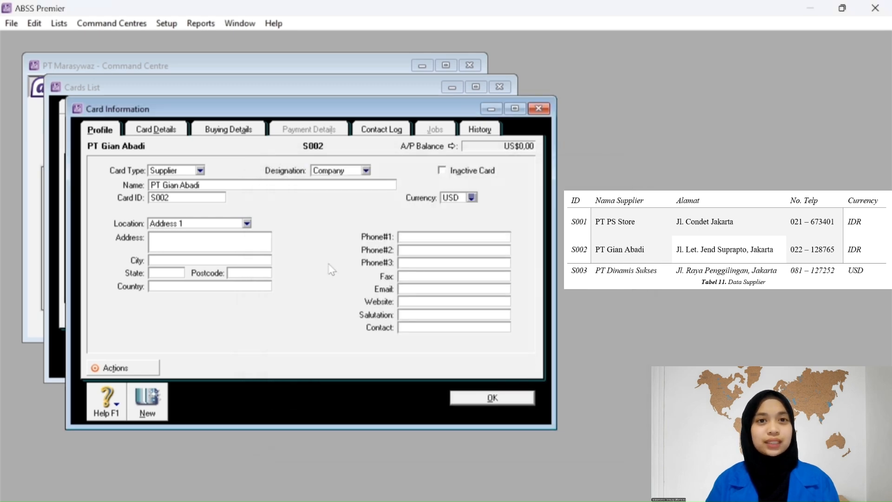
Enter PT Gian Abadi's Jakarta address and first phone number.
{"action": "left_click", "coordinate": [199, 243]}
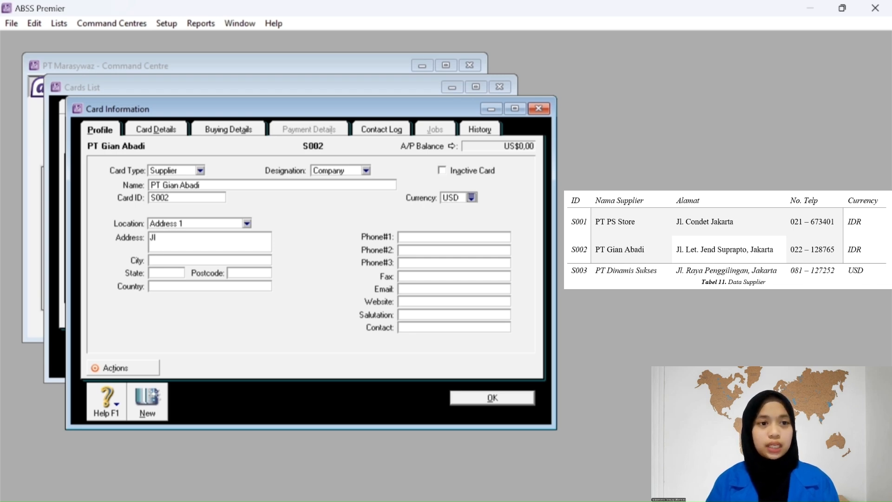
{"action": "type", "text": "Jl Let"}
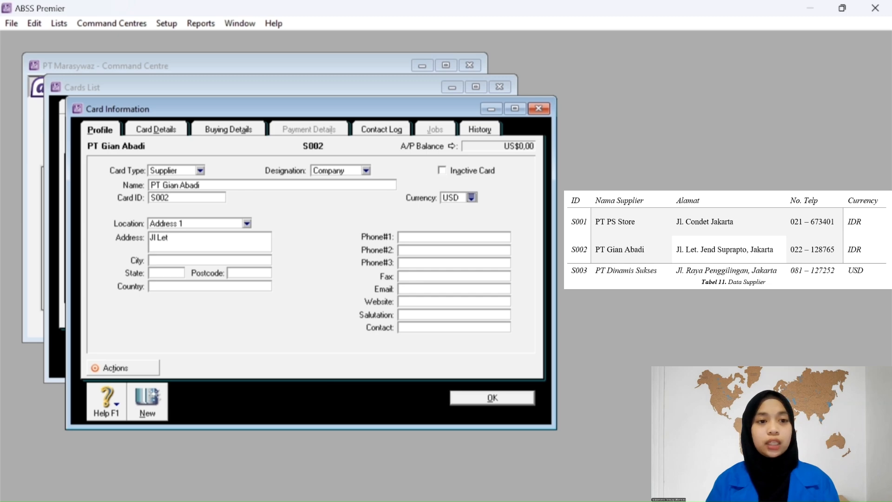
{"action": "type", "text": ". Jend"}
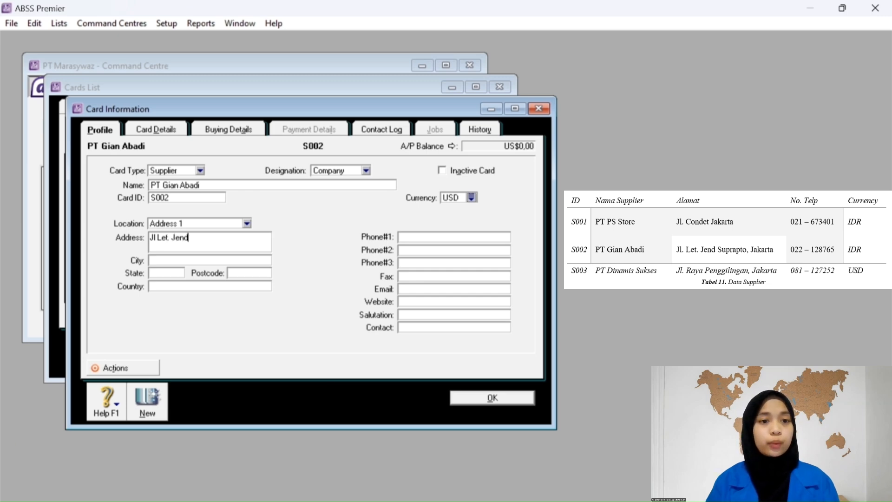
{"action": "type", "text": " S"}
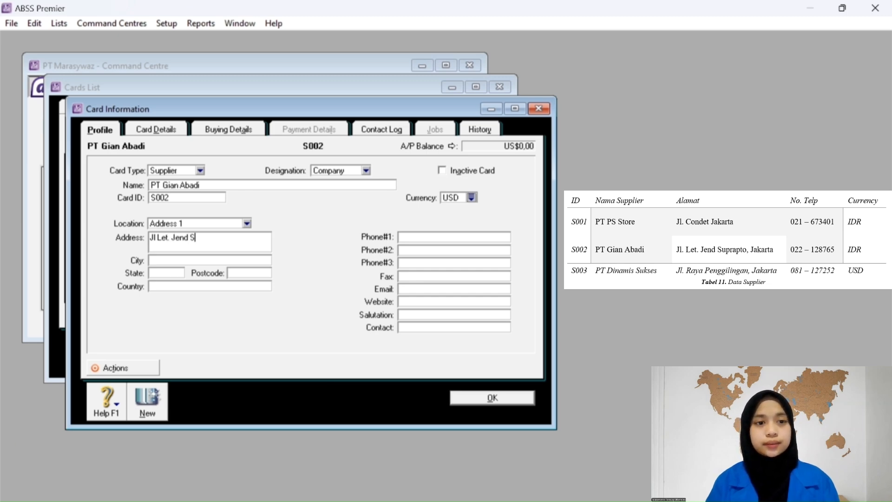
{"action": "type", "text": "uprapto"}
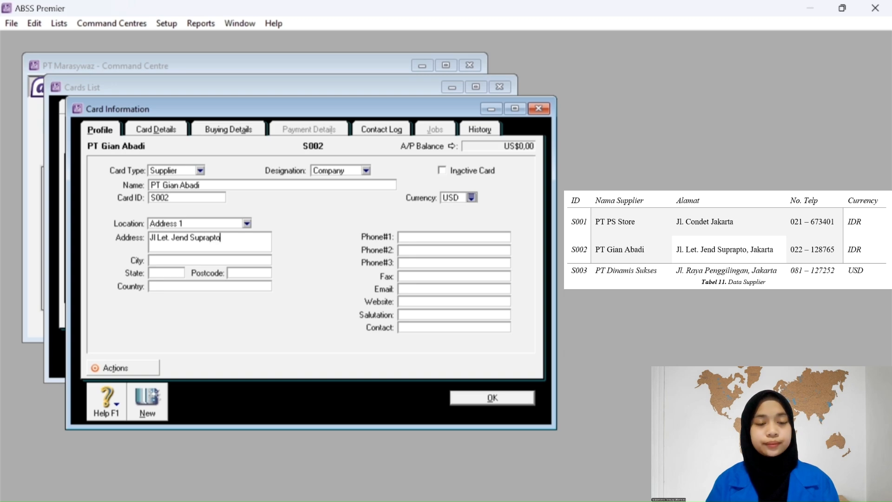
{"action": "type", "text": ", Jakarta=="}
{"action": "key", "text": "BackSpace"}
{"action": "key", "text": "BackSpace"}
{"action": "key", "text": "BackSpace"}
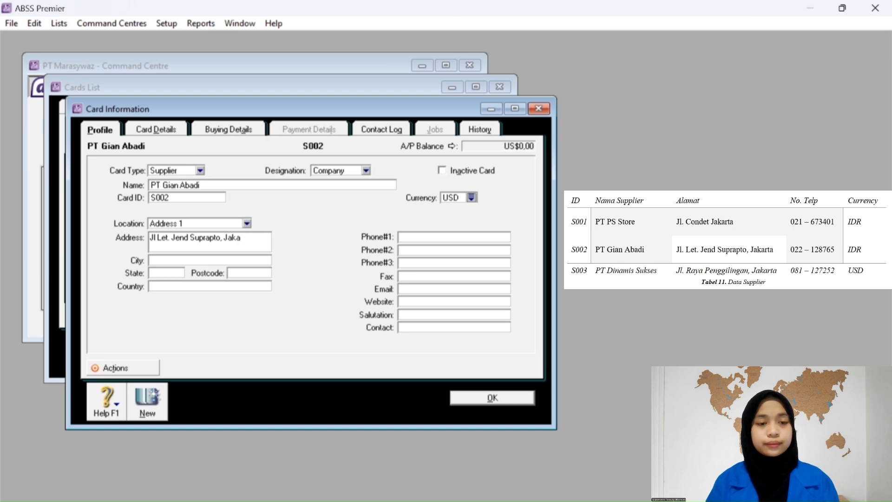
{"action": "type", "text": "rta"}
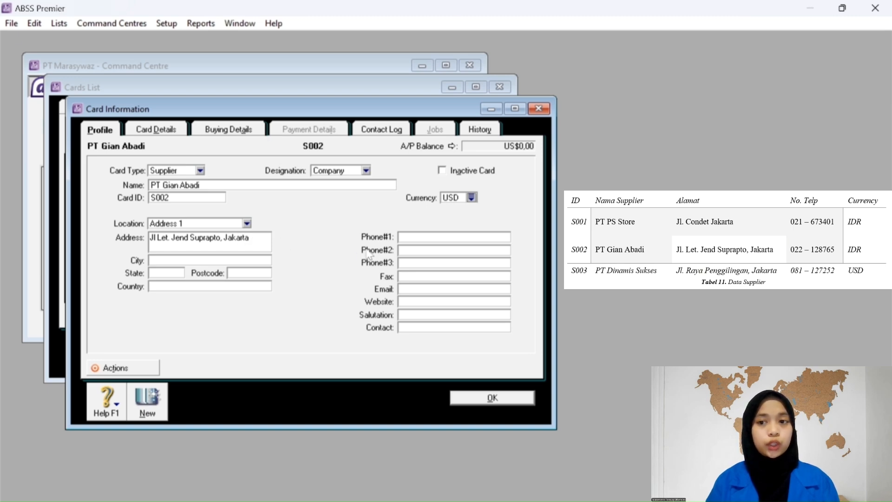
{"action": "left_click", "coordinate": [421, 238]}
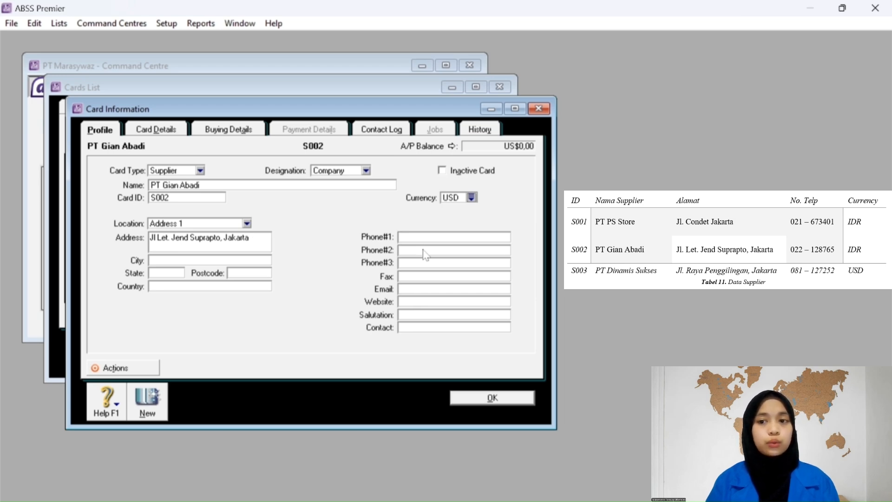
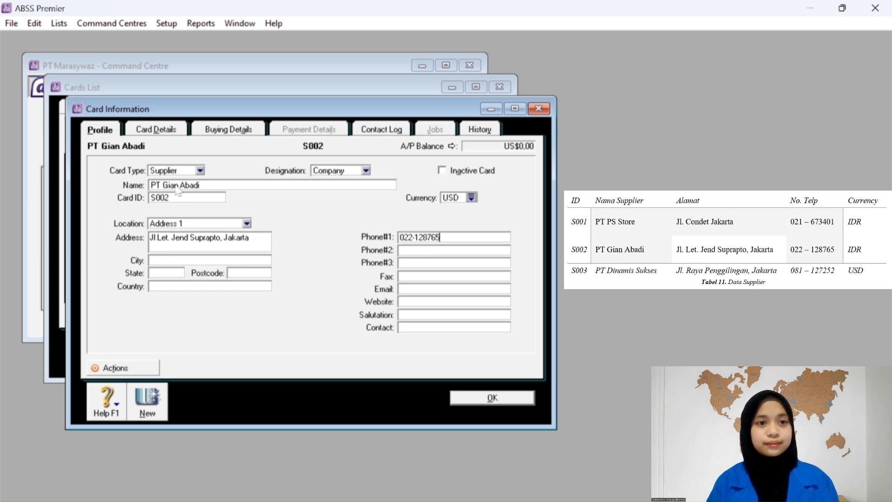
Set PT Gian Abadi's purchase layout to No Default and tax code to PPN.
{"action": "left_click", "coordinate": [215, 132]}
{"action": "left_click", "coordinate": [214, 171]}
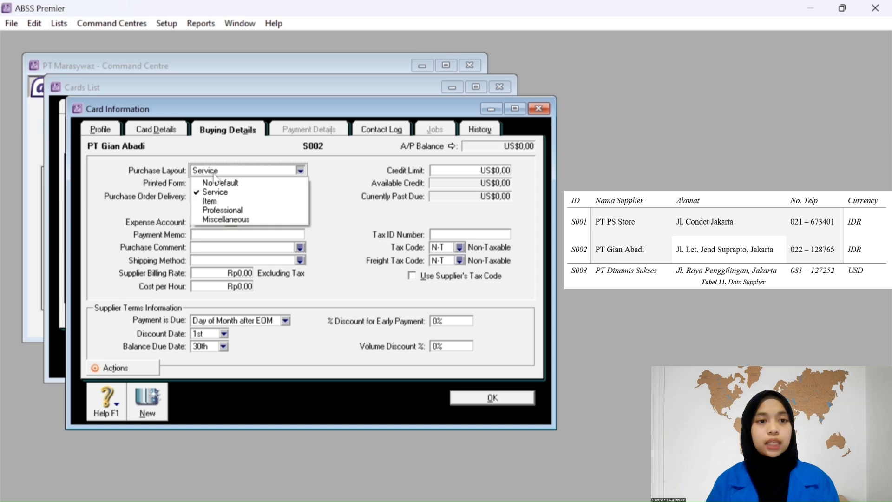
{"action": "left_click", "coordinate": [216, 178]}
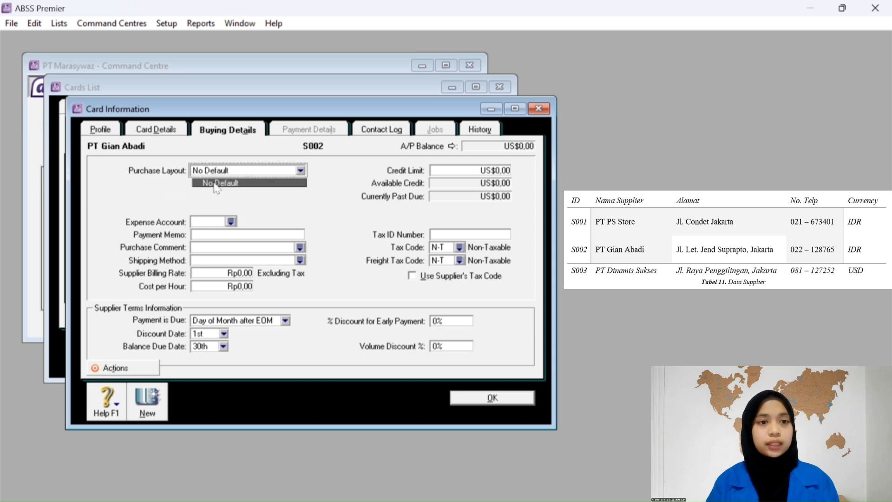
{"action": "left_click", "coordinate": [460, 247]}
{"action": "left_click", "coordinate": [392, 230]}
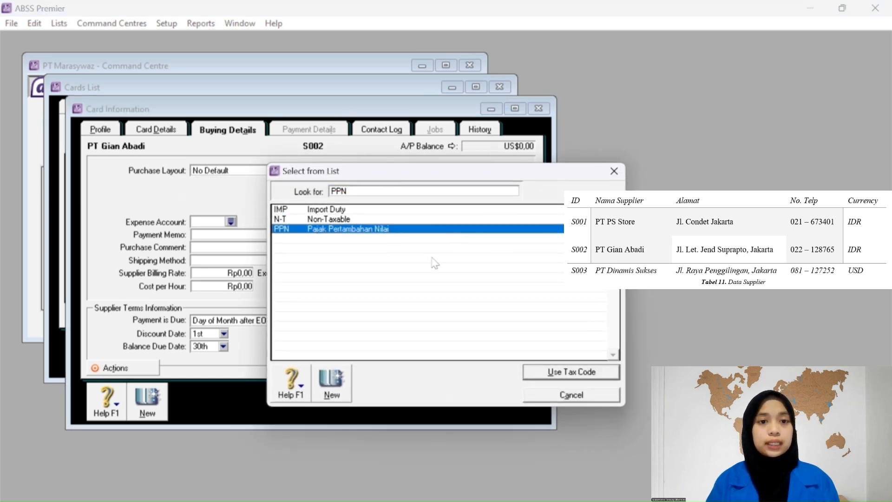
{"action": "left_click", "coordinate": [563, 372]}
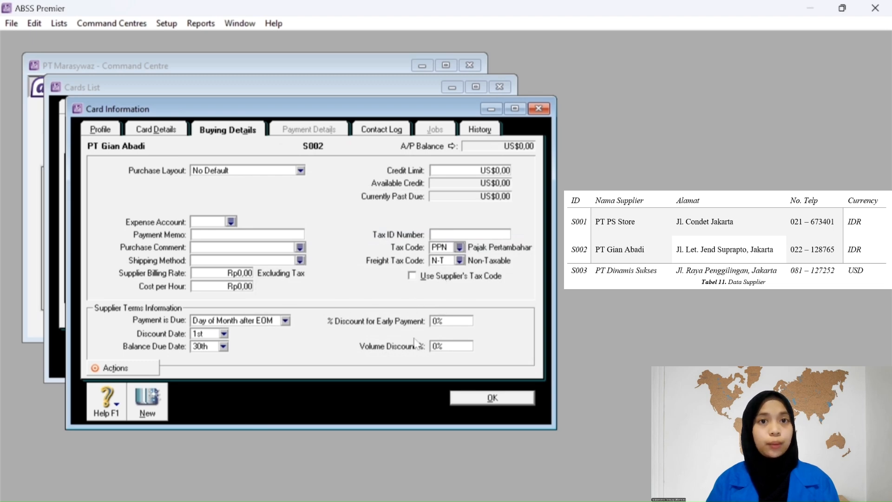
Start a new supplier PT Dinamis Sukses with card ID S003 in Singapore Dollars.
{"action": "left_click", "coordinate": [150, 400]}
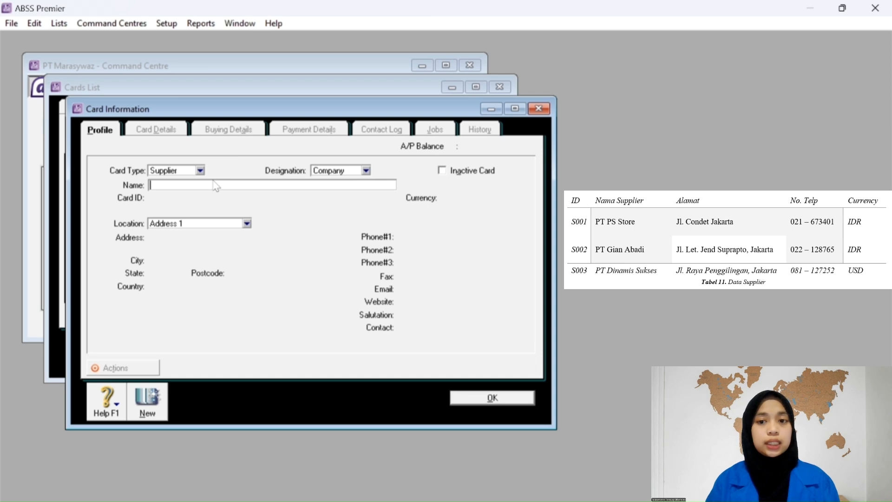
{"action": "type", "text": "PT Dinamis"}
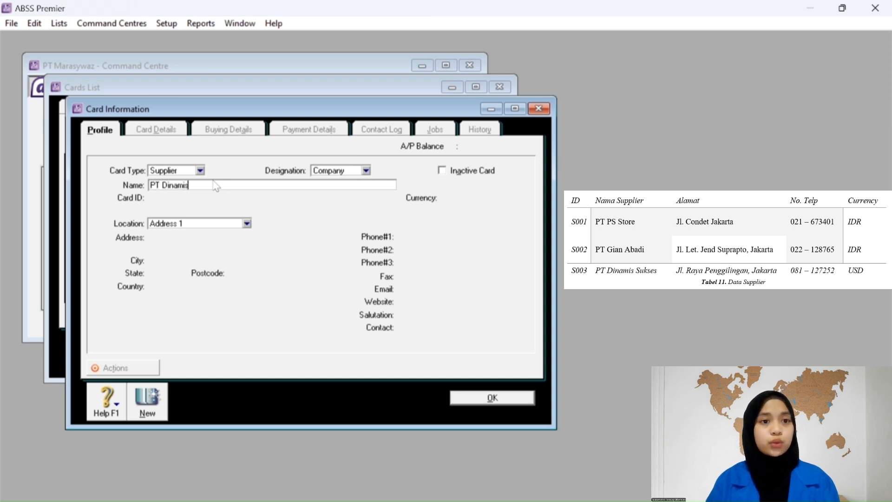
{"action": "type", "text": " Sukses"}
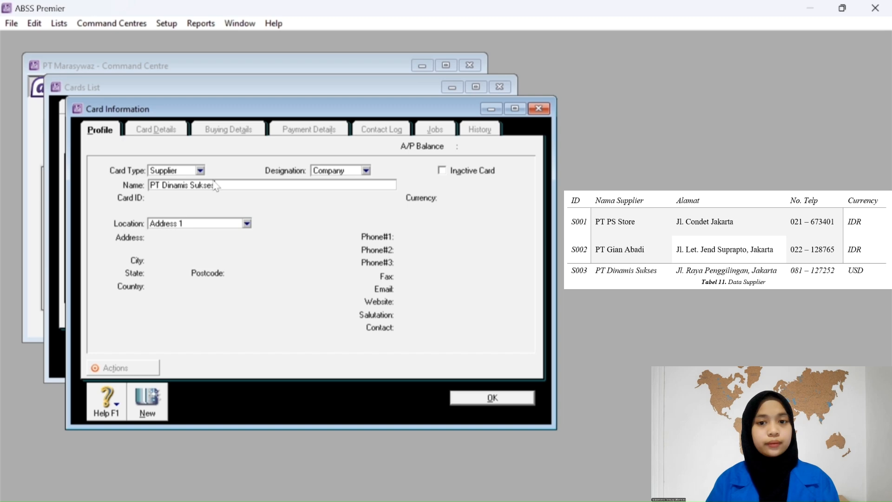
{"action": "key", "text": "Tab"}
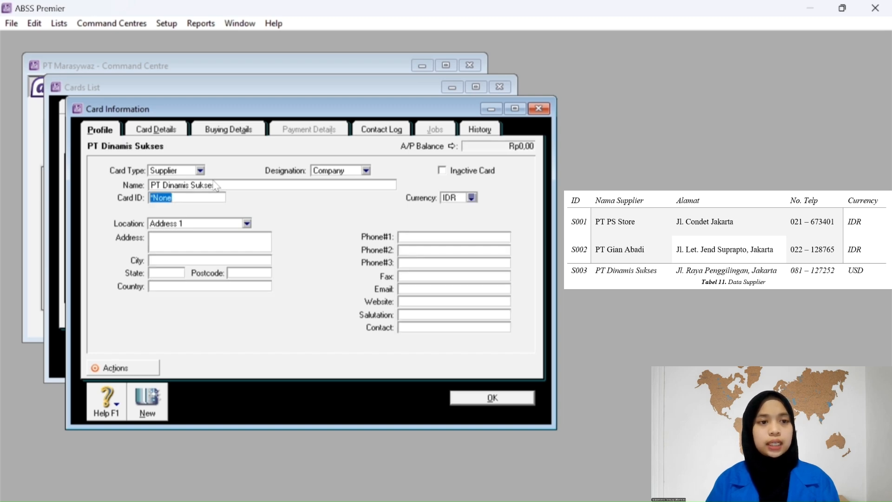
{"action": "type", "text": "S003"}
{"action": "key", "text": "Tab"}
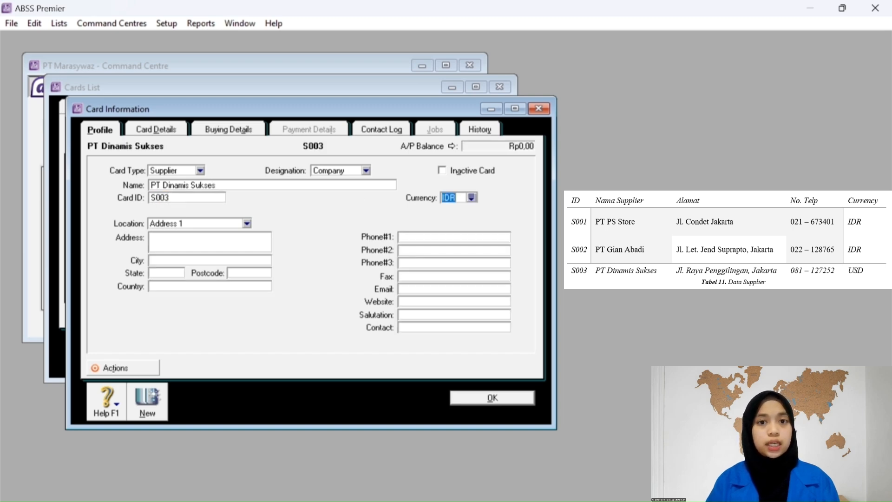
{"action": "left_click", "coordinate": [472, 197]}
{"action": "left_click", "coordinate": [377, 231]}
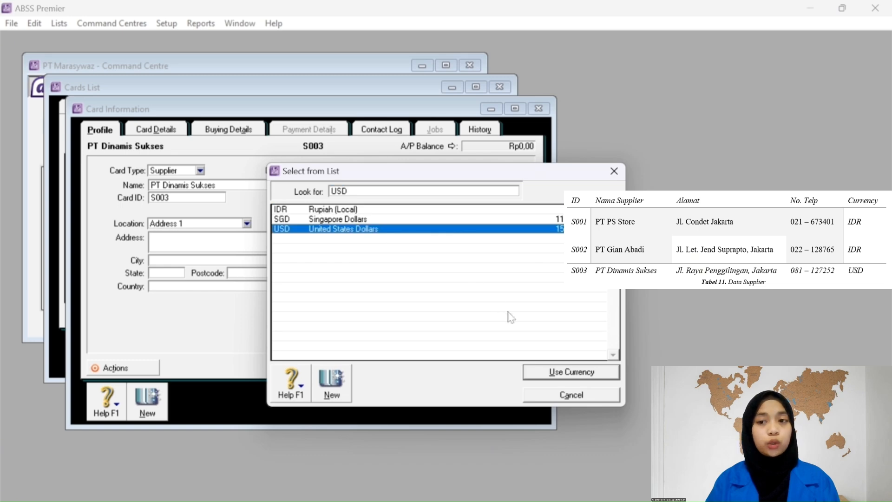
{"action": "left_click", "coordinate": [347, 221]}
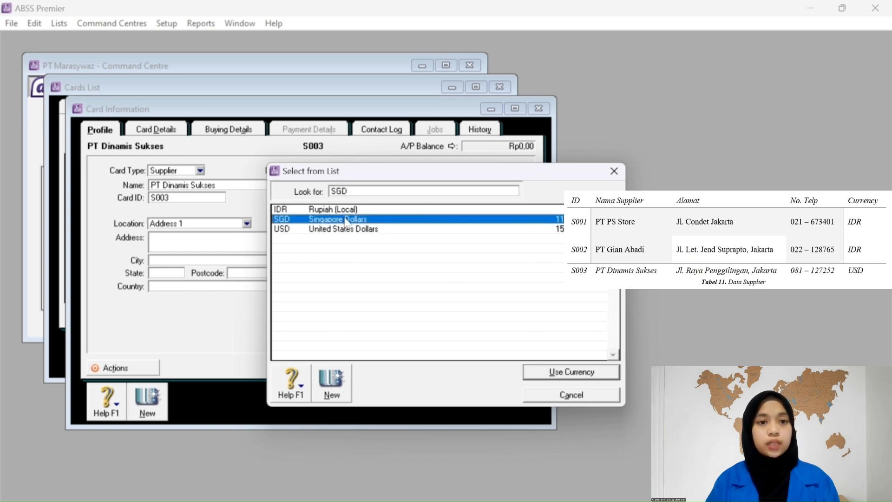
{"action": "left_click", "coordinate": [547, 377]}
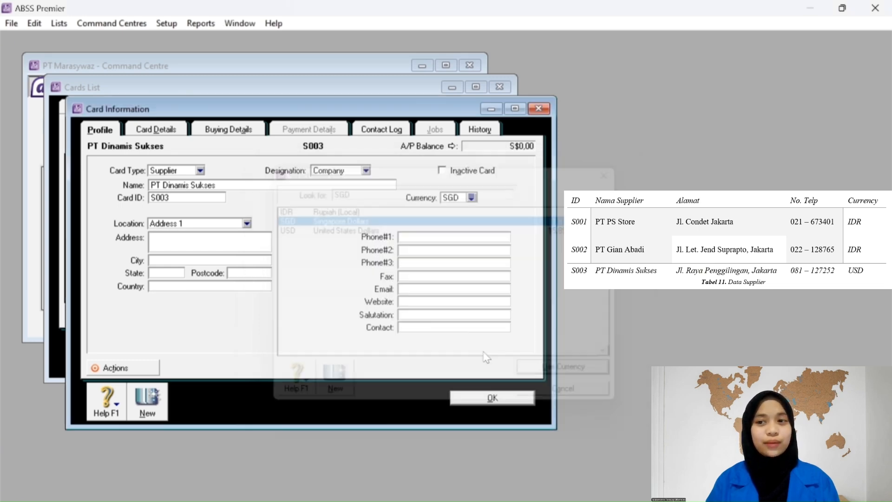
Enter PT Dinamis Sukses's Jakarta address and first phone number.
{"action": "left_click", "coordinate": [170, 240]}
{"action": "type", "text": "J"}
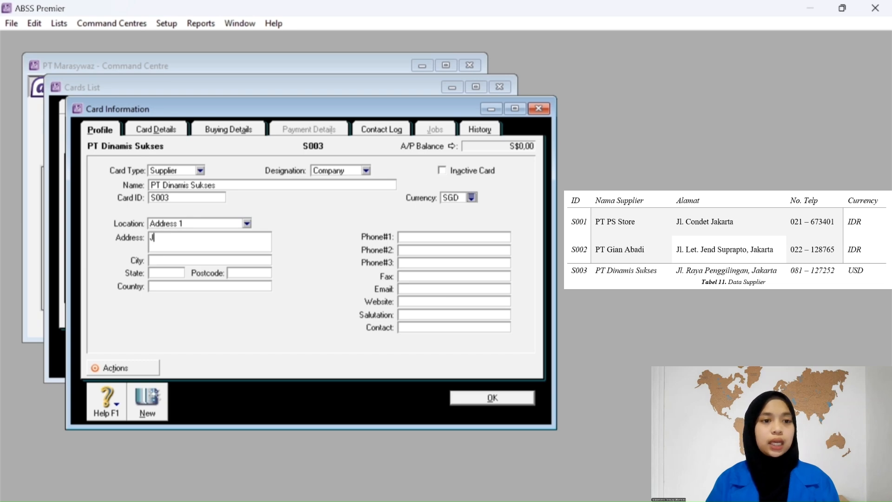
{"action": "type", "text": "l Raya P"}
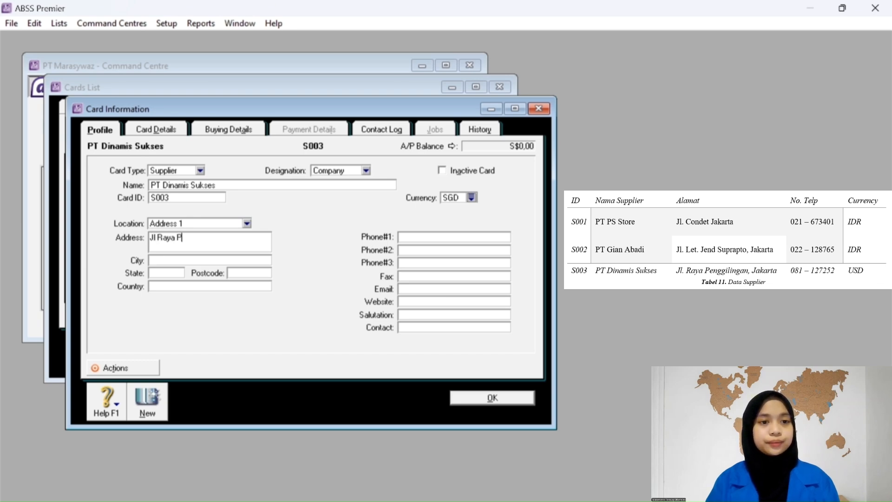
{"action": "type", "text": "enggilinga"}
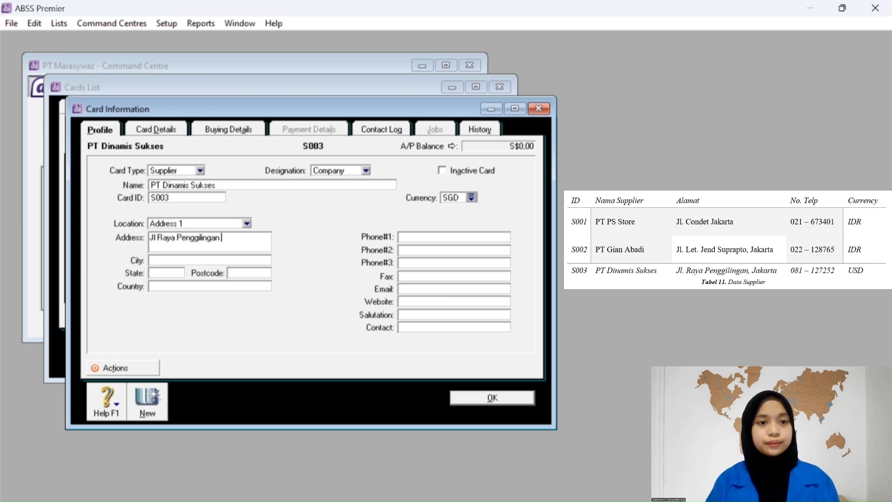
{"action": "type", "text": "n, Jkaarta"}
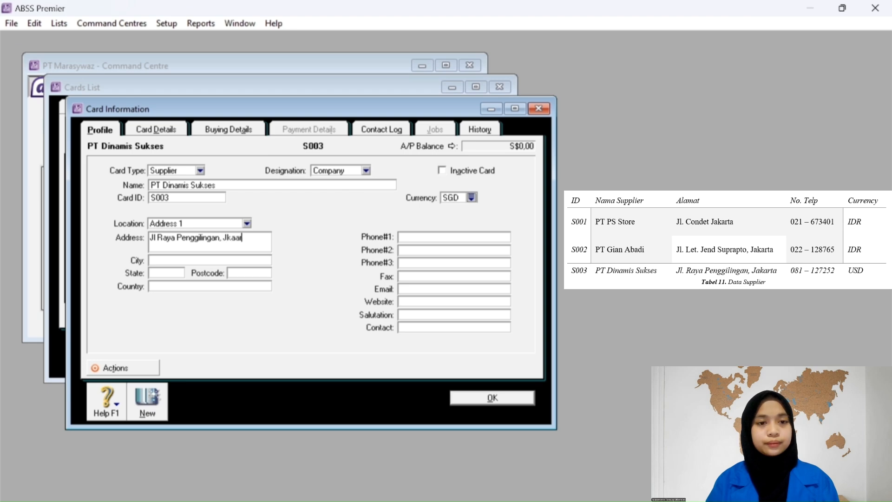
{"action": "key", "text": "BackSpace"}
{"action": "key", "text": "BackSpace"}
{"action": "key", "text": "BackSpace"}
{"action": "key", "text": "BackSpace"}
{"action": "key", "text": "BackSpace"}
{"action": "key", "text": "BackSpace"}
{"action": "type", "text": "akarta"}
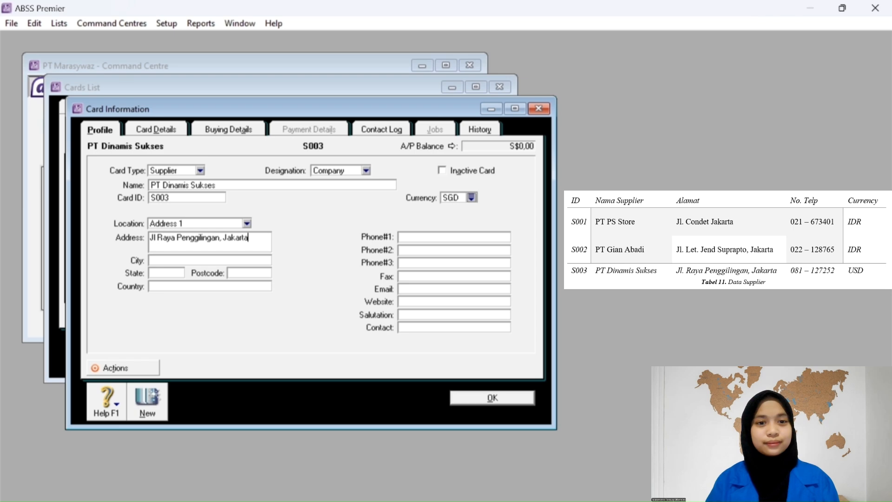
{"action": "left_click", "coordinate": [413, 239]}
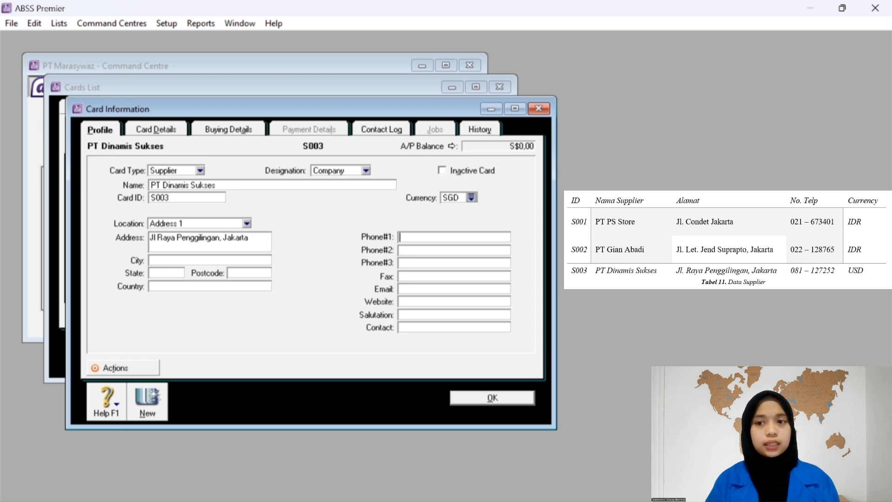
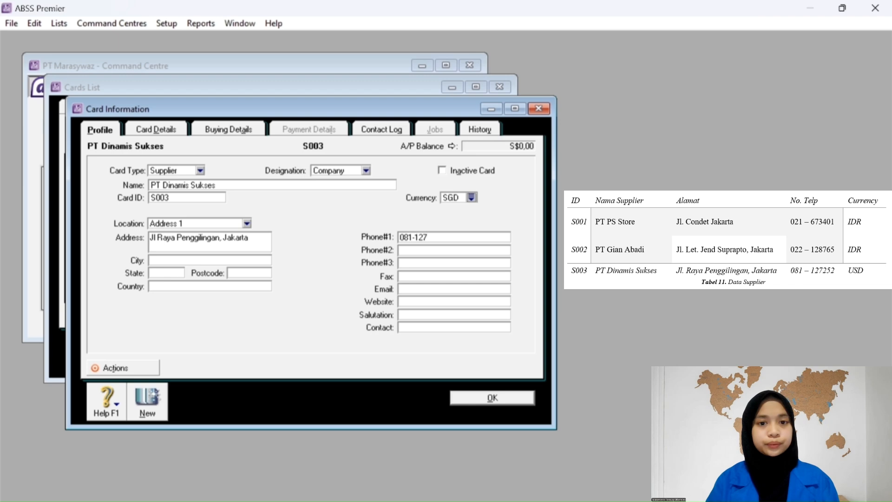
Set purchase layout to No Default and tax code to PPN, then save the S003 card.
{"action": "left_click", "coordinate": [228, 129]}
{"action": "left_click", "coordinate": [216, 170]}
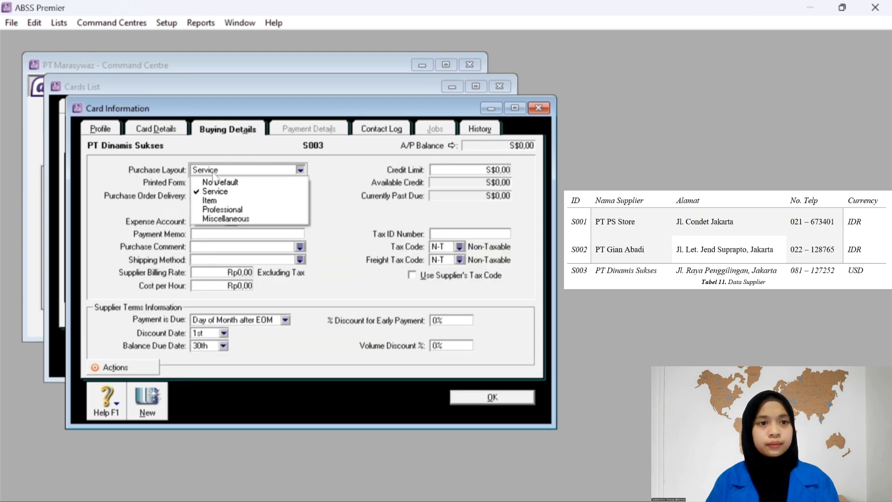
{"action": "left_click", "coordinate": [216, 181]}
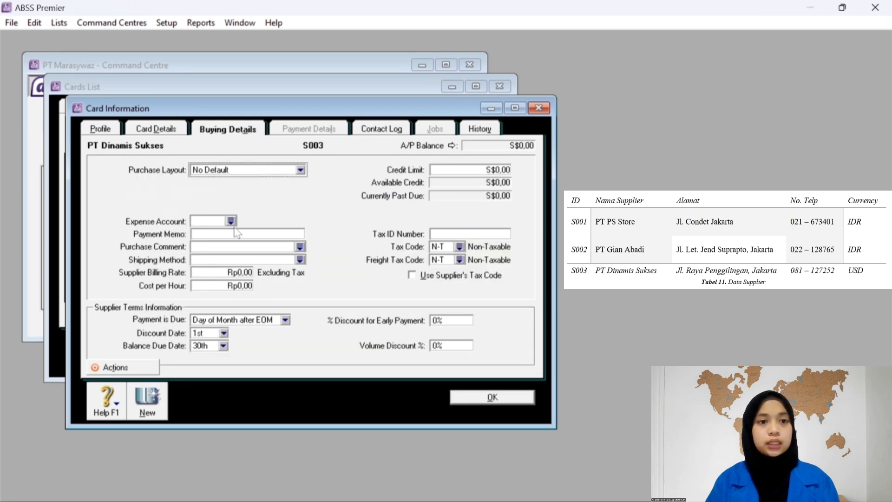
{"action": "left_click", "coordinate": [459, 247]}
{"action": "left_click", "coordinate": [375, 229]}
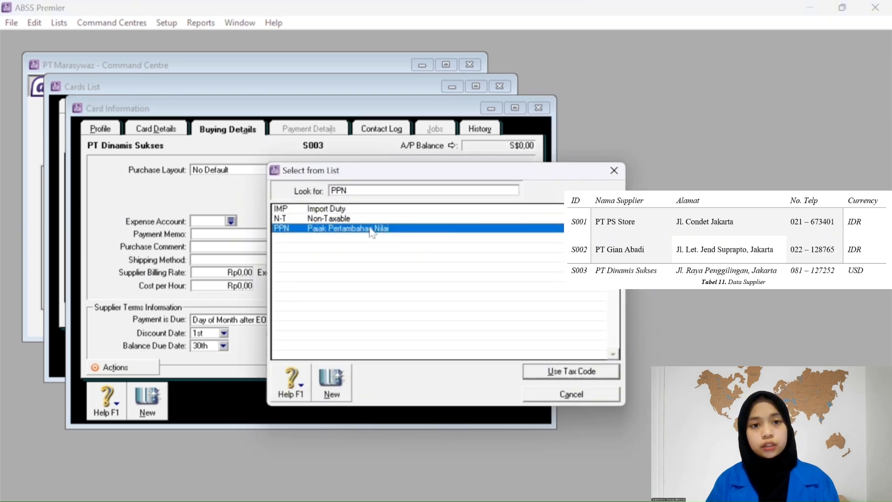
{"action": "left_click", "coordinate": [553, 371]}
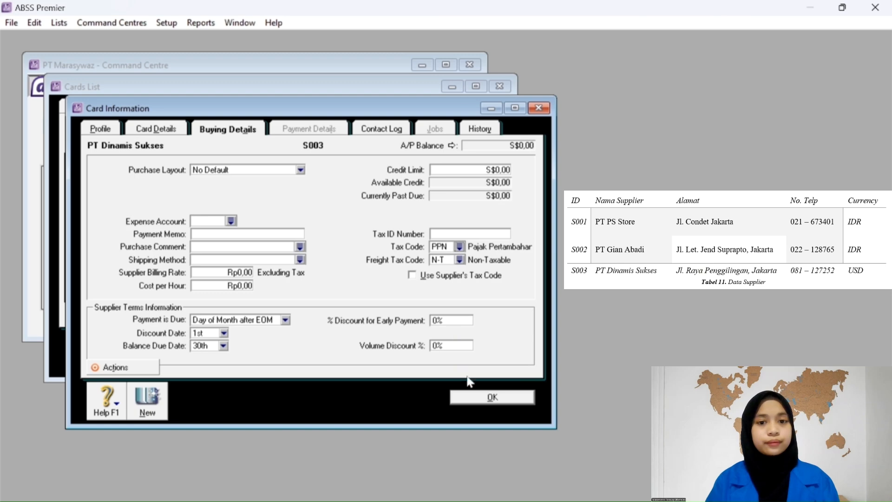
{"action": "left_click", "coordinate": [474, 397]}
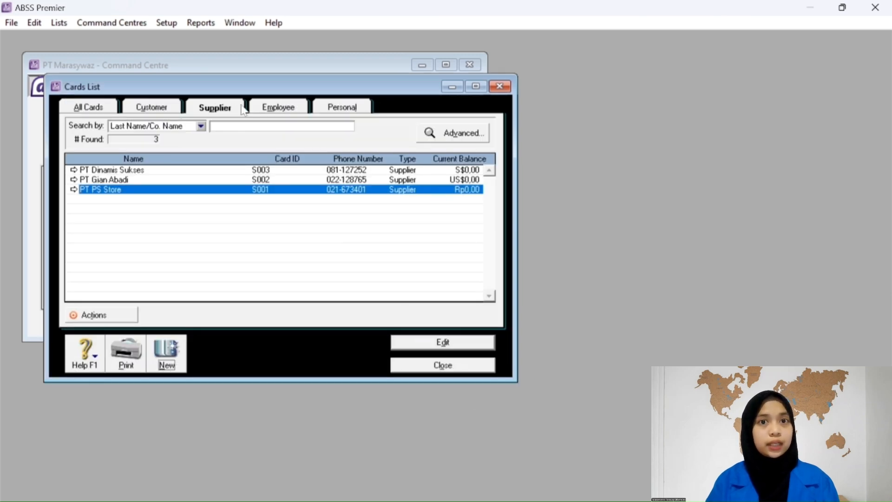
In the employee list, create employee card E001 with the employee's name and Bekasi address.
{"action": "left_click", "coordinate": [264, 107]}
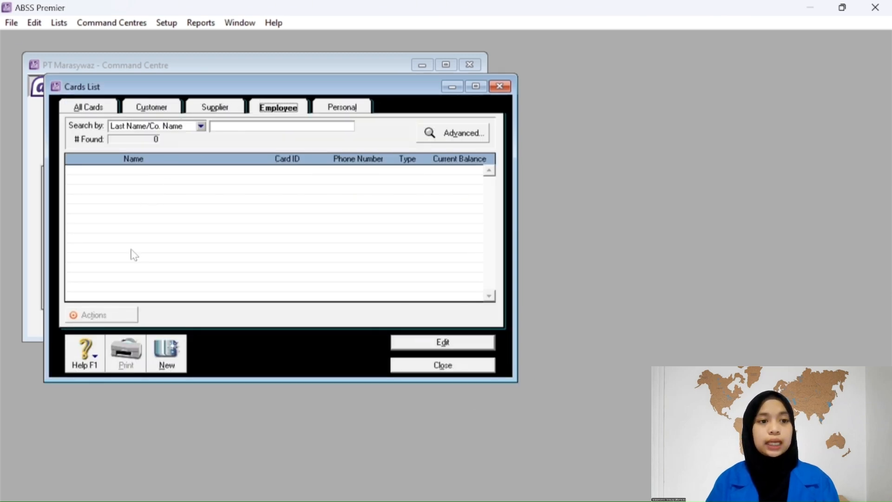
{"action": "left_click", "coordinate": [170, 350]}
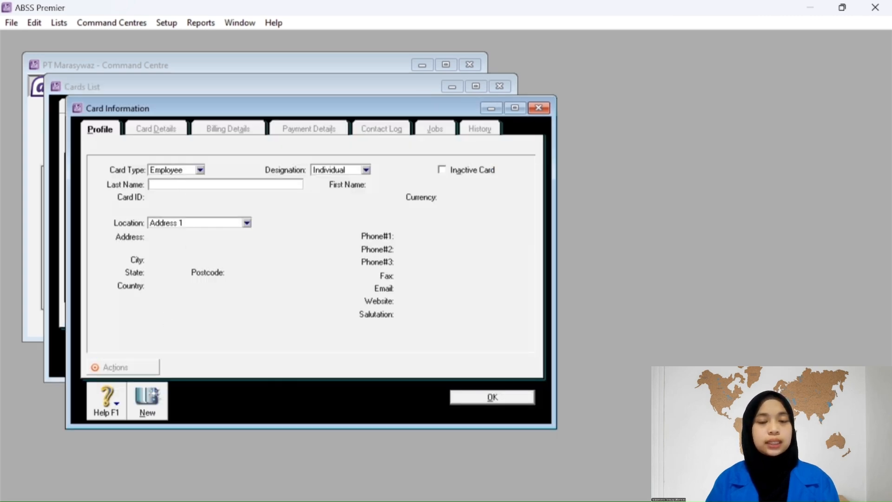
{"action": "type", "text": "Shania"}
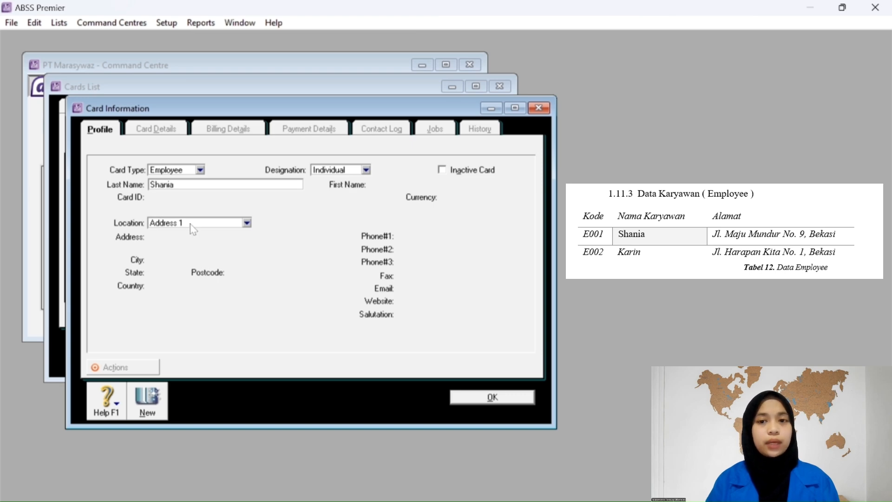
{"action": "key", "text": "Tab"}
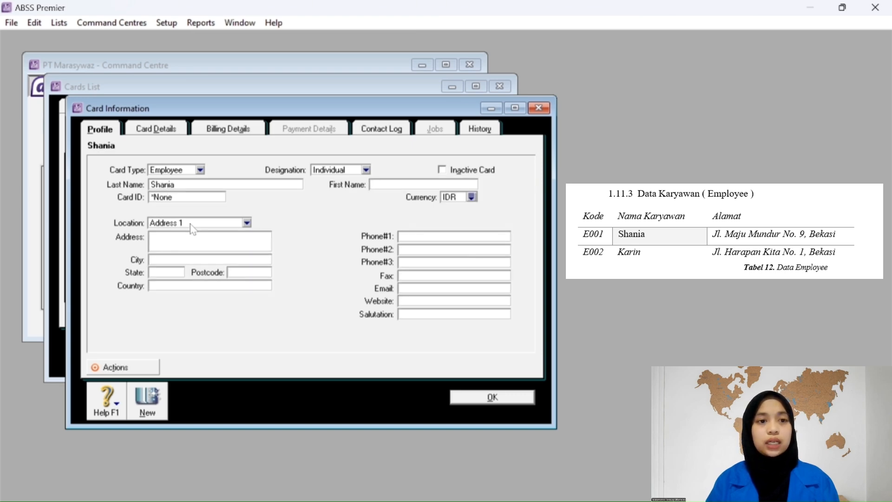
{"action": "left_click", "coordinate": [169, 197]}
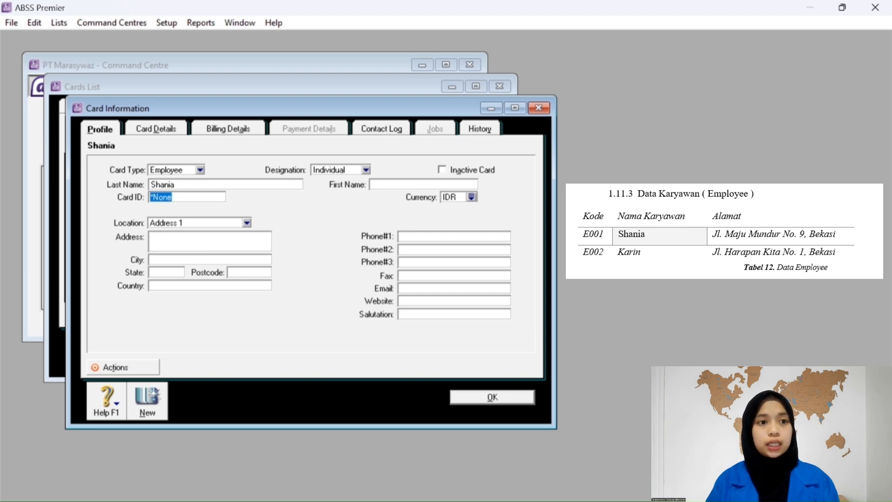
{"action": "type", "text": "E001"}
{"action": "key", "text": "Tab"}
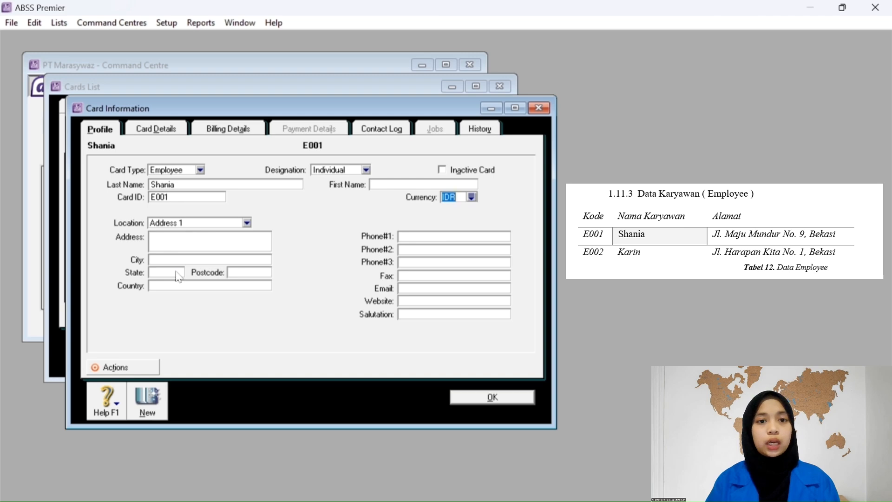
{"action": "left_click", "coordinate": [167, 243]}
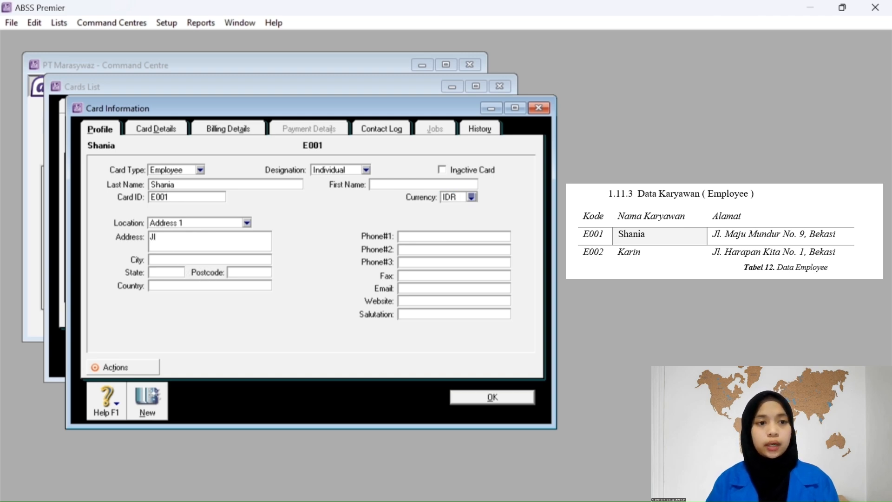
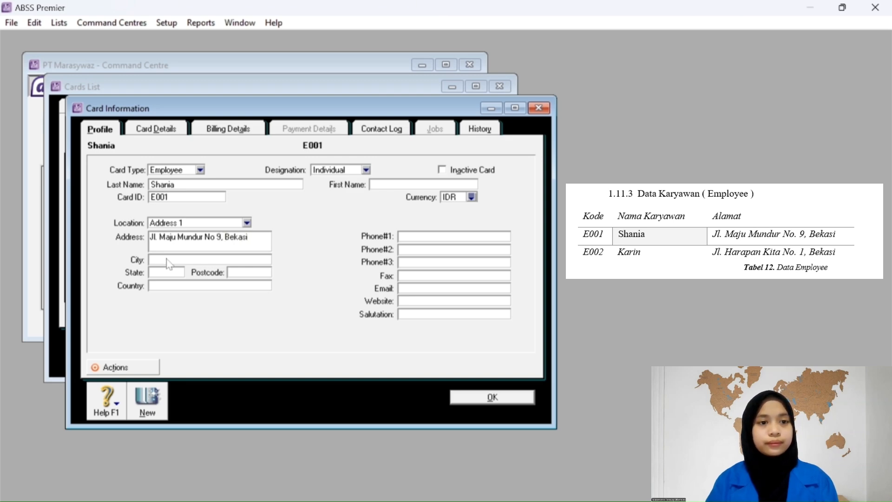
{"action": "left_click", "coordinate": [146, 409]}
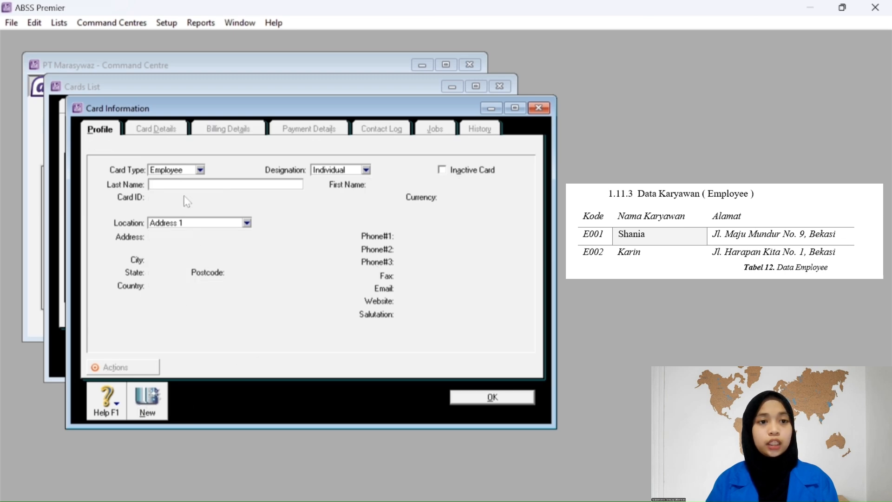
Create employee card E002 with the second employee's name and Bekasi address, then save.
{"action": "type", "text": "Kar"}
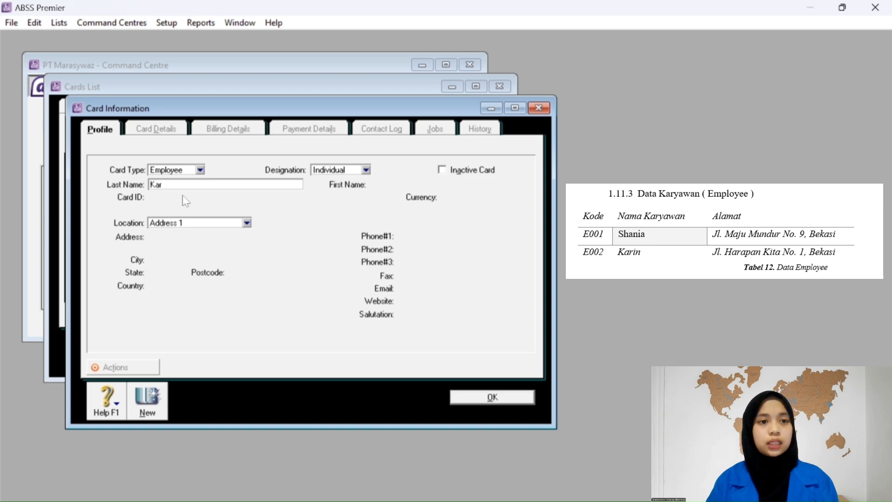
{"action": "type", "text": "in"}
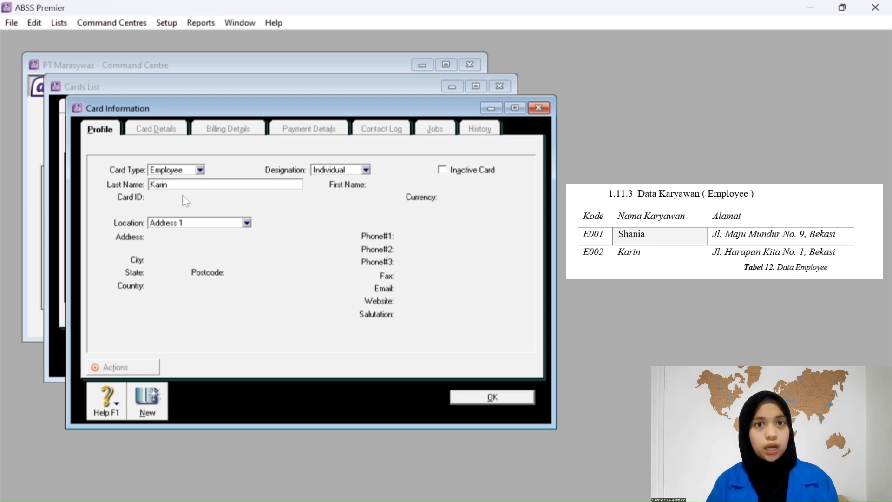
{"action": "key", "text": "Tab"}
{"action": "left_click", "coordinate": [185, 199]}
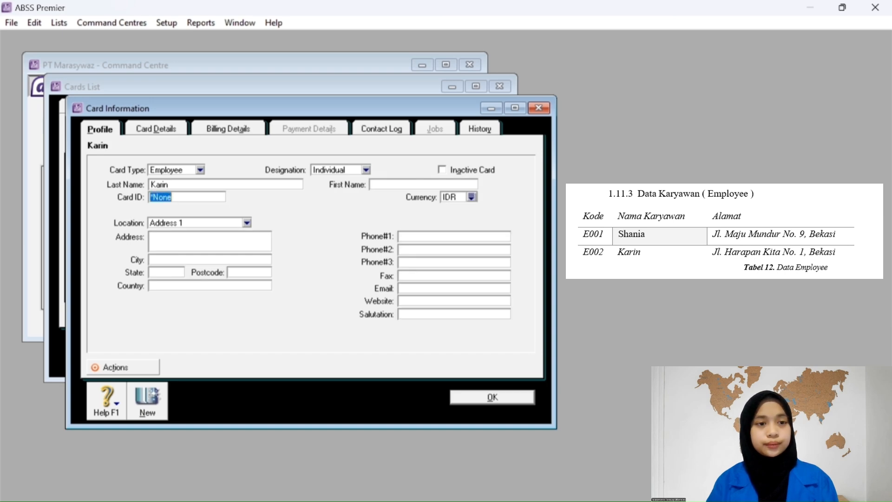
{"action": "type", "text": "E002"}
{"action": "key", "text": "Tab"}
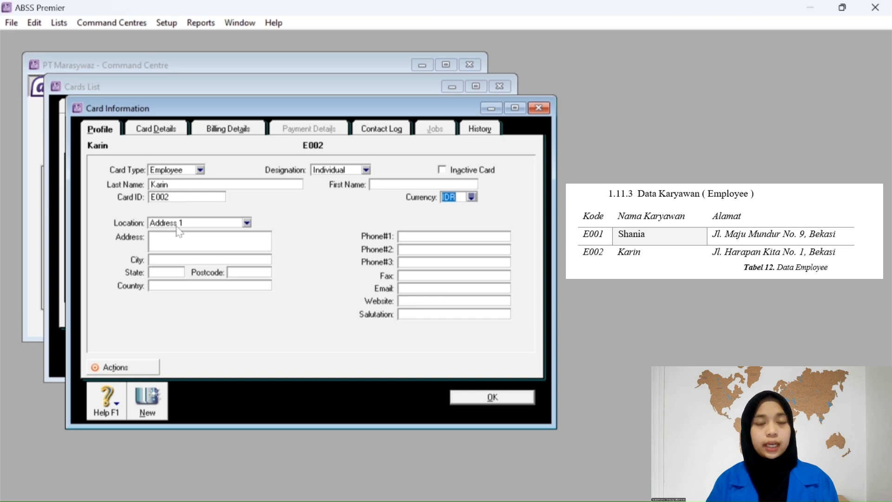
{"action": "left_click", "coordinate": [176, 250]}
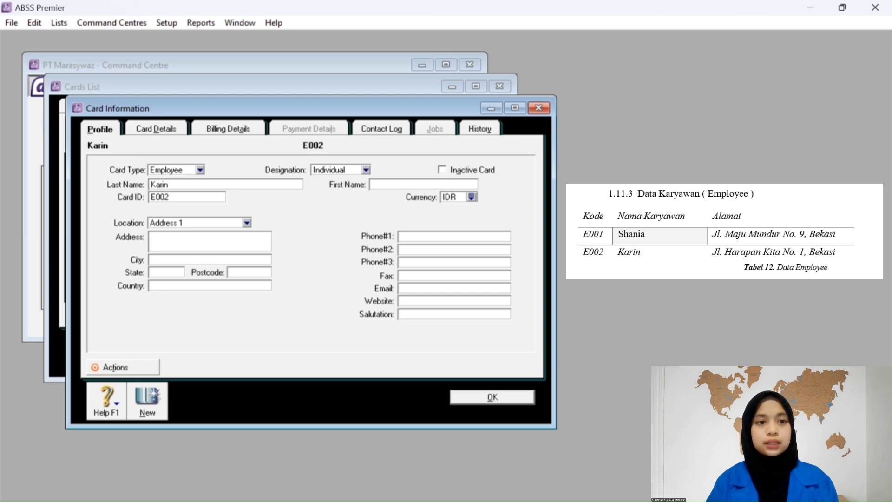
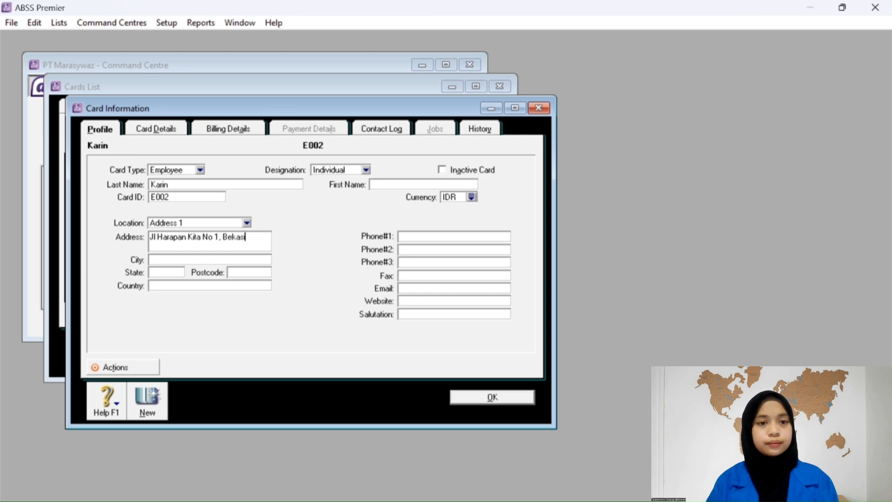
{"action": "left_click", "coordinate": [492, 397]}
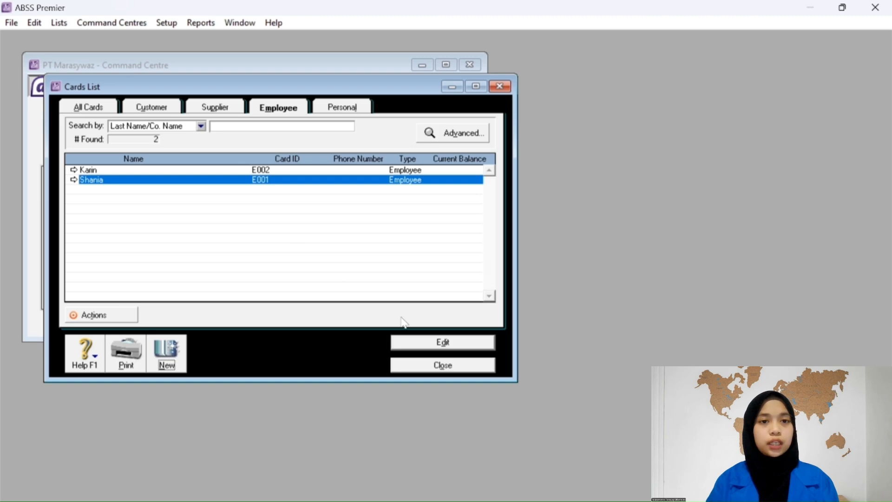
Enter opening balances: store equipment 200.000.000 and -100.000.000; office equipment 80.000.000 and -30.000.000.
{"action": "left_click", "coordinate": [443, 365]}
{"action": "left_click", "coordinate": [166, 23]}
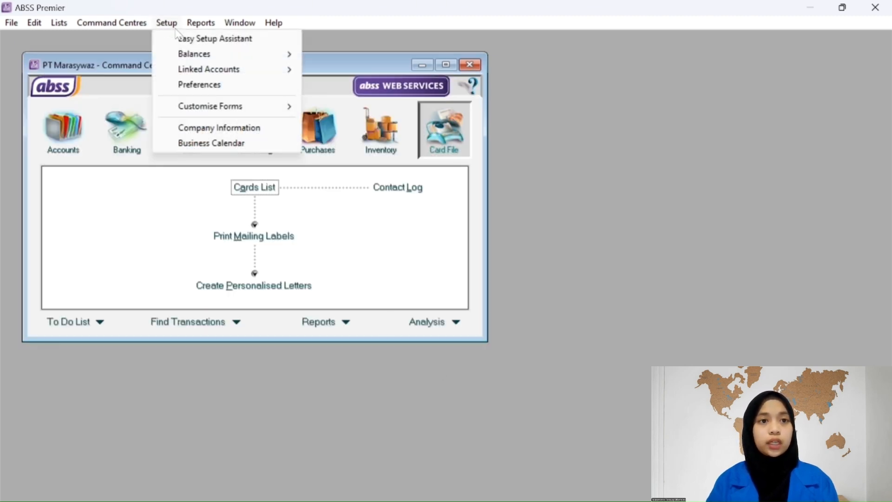
{"action": "mouse_move", "coordinate": [199, 54]}
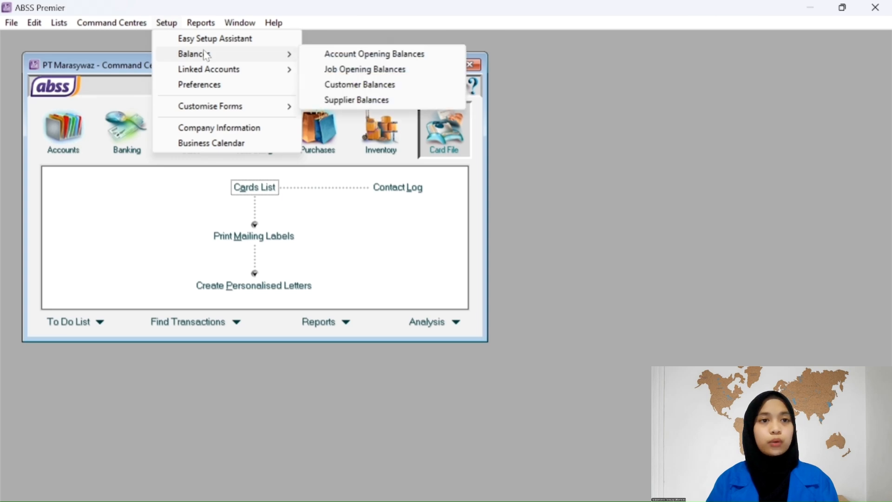
{"action": "left_click", "coordinate": [329, 54]}
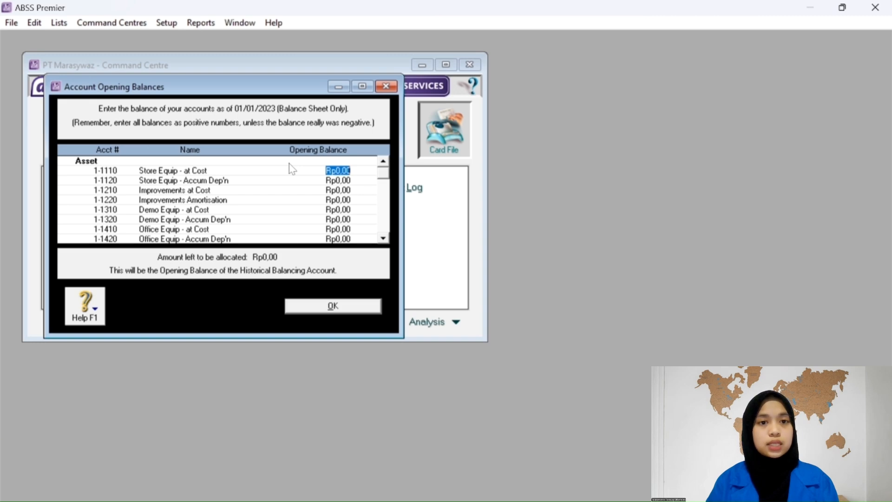
{"action": "type", "text": "200000000"}
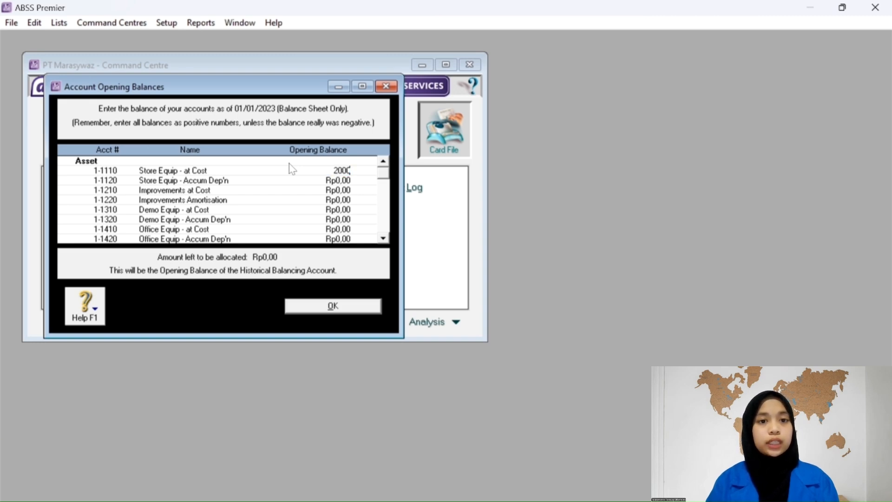
{"action": "key", "text": "Tab"}
{"action": "type", "text": "-Rp"}
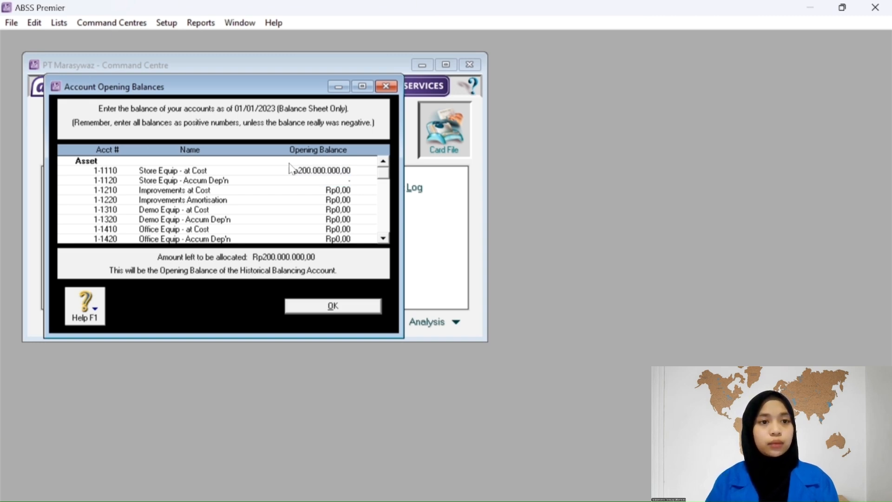
{"action": "type", "text": "100.000.000"}
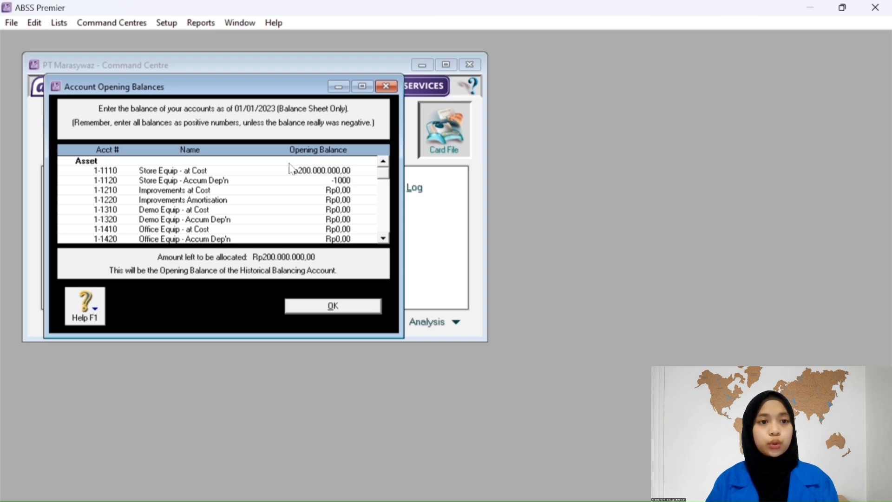
{"action": "key", "text": "Tab"}
{"action": "key", "text": "Tab"}
{"action": "key", "text": "Tab"}
{"action": "key", "text": "Tab"}
{"action": "key", "text": "Tab"}
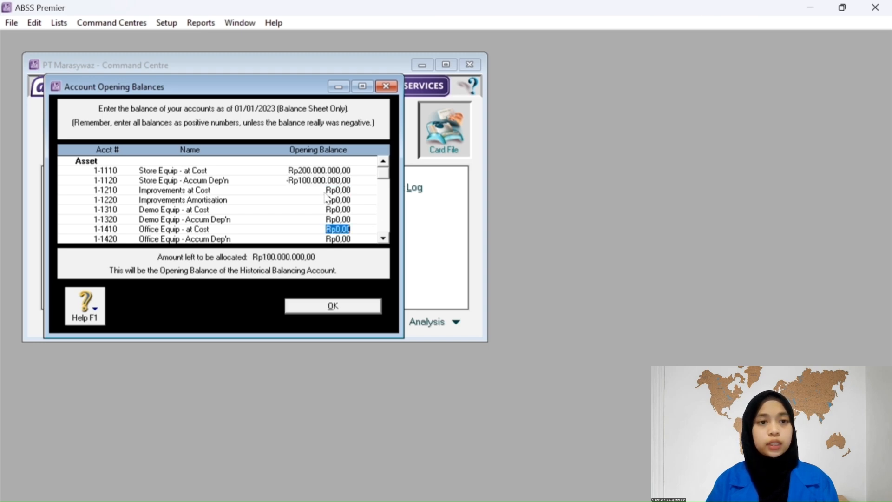
{"action": "type", "text": "8"}
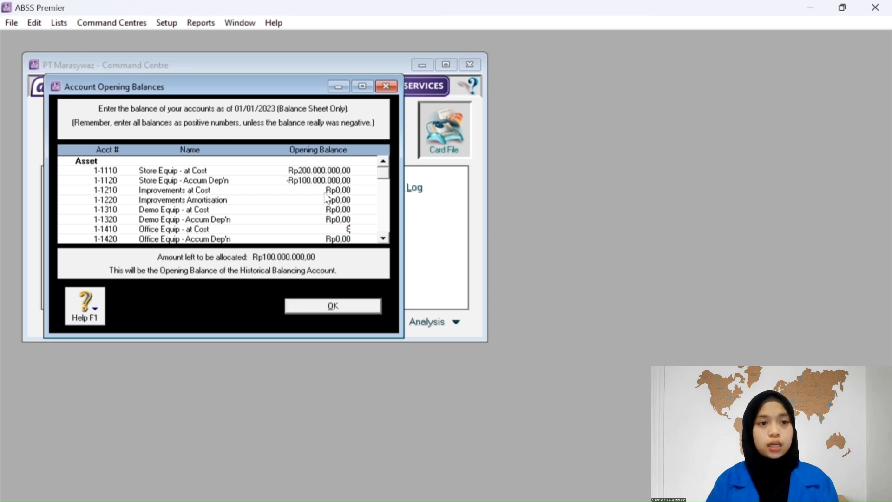
{"action": "type", "text": "0.000.000"}
{"action": "key", "text": "Tab"}
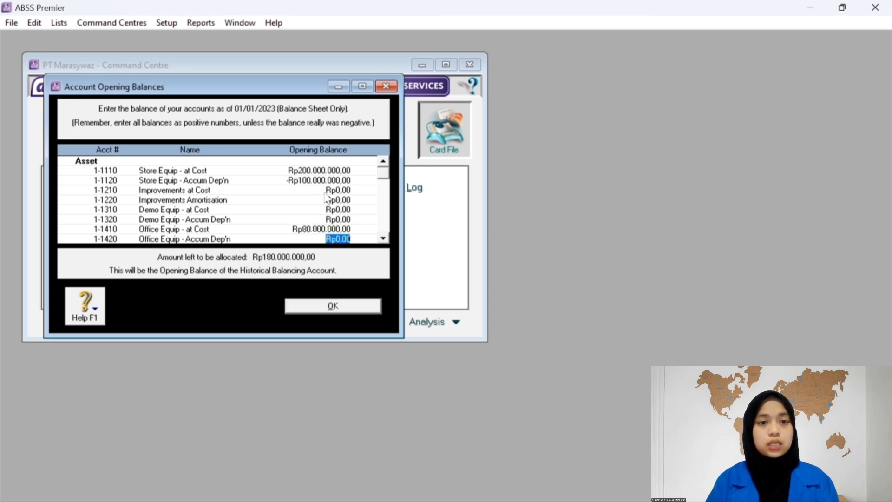
{"action": "type", "text": "-30000000"}
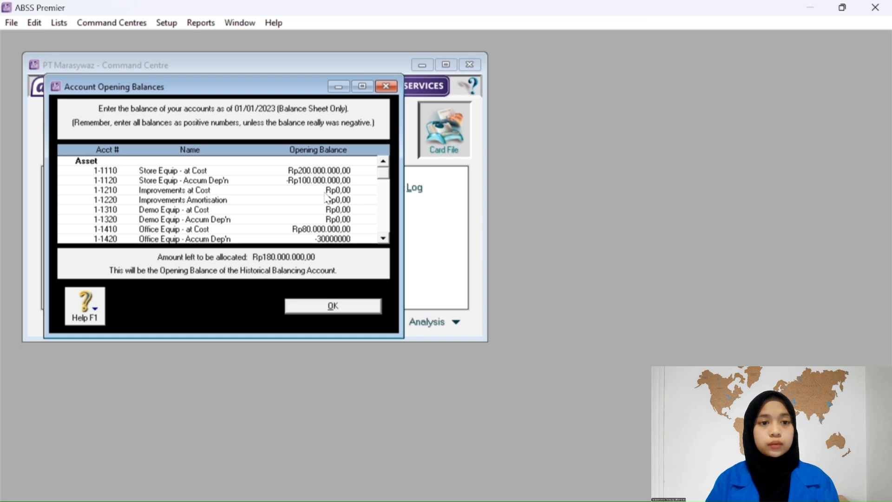
{"action": "key", "text": "Tab"}
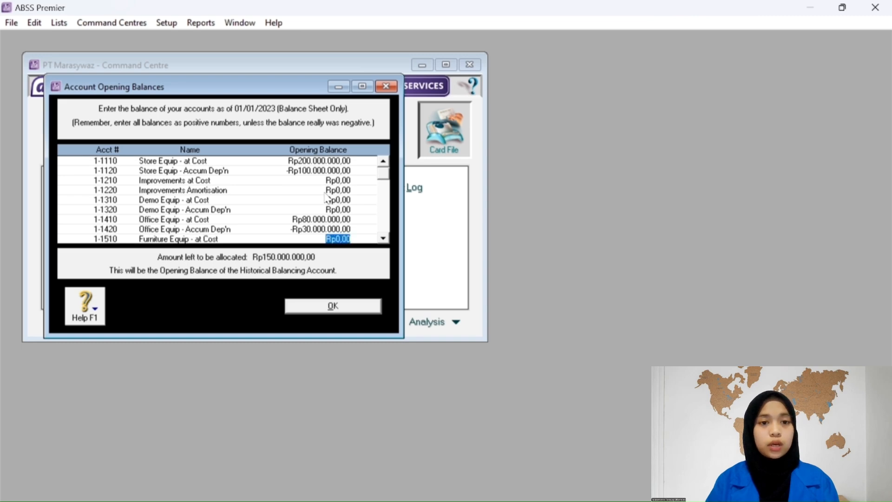
{"action": "left_click", "coordinate": [383, 162]}
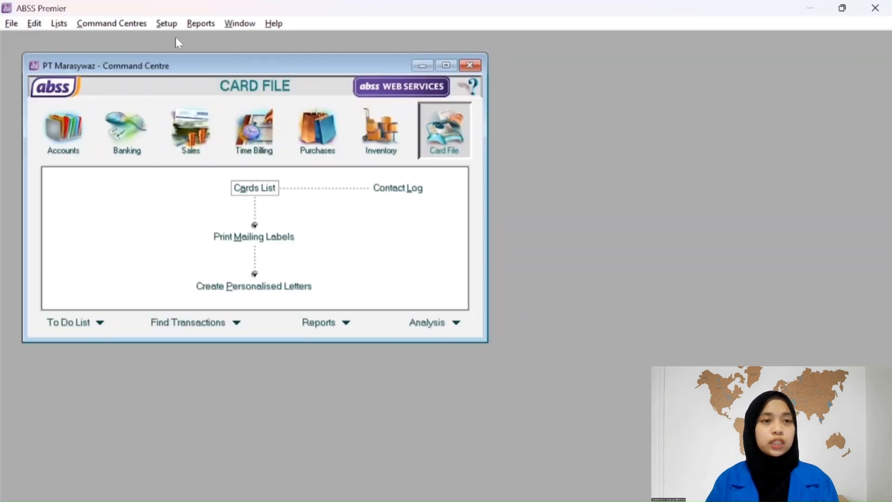
Open Customer Balances, view one customer's invoice details, then close the window.
{"action": "left_click", "coordinate": [170, 29]}
{"action": "mouse_move", "coordinate": [261, 55]}
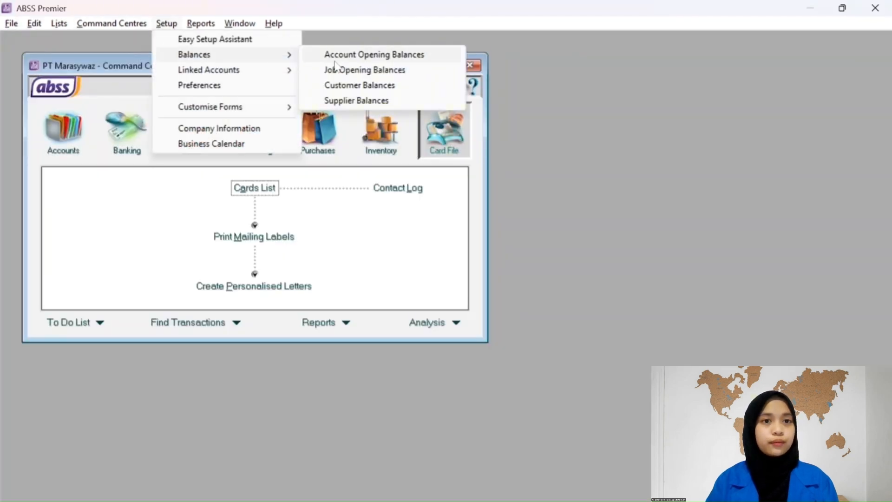
{"action": "left_click", "coordinate": [369, 86]}
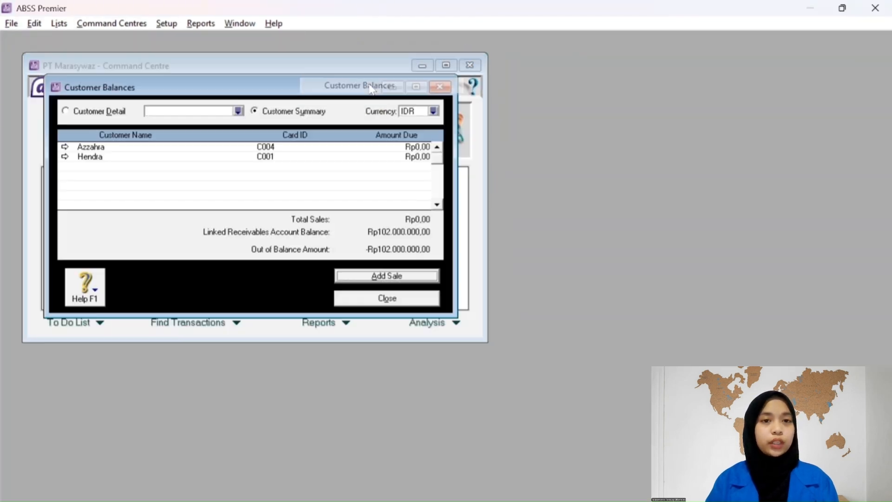
{"action": "double_click", "coordinate": [111, 158]}
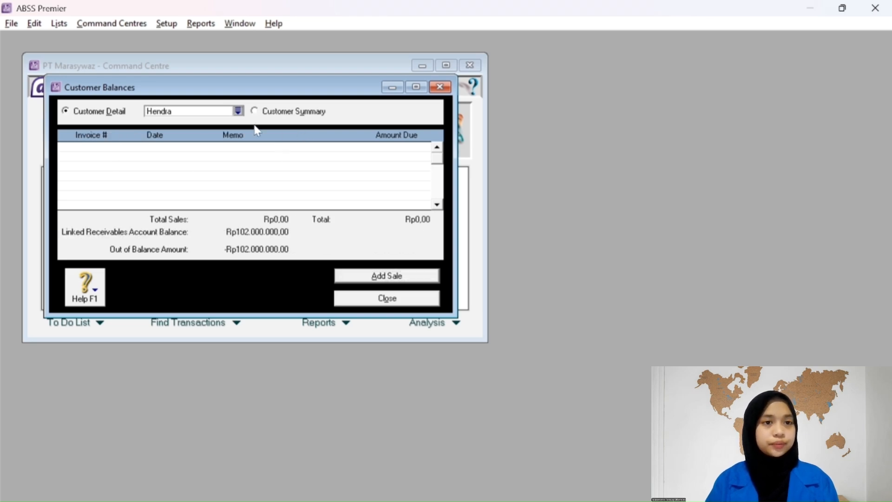
{"action": "left_click", "coordinate": [343, 299]}
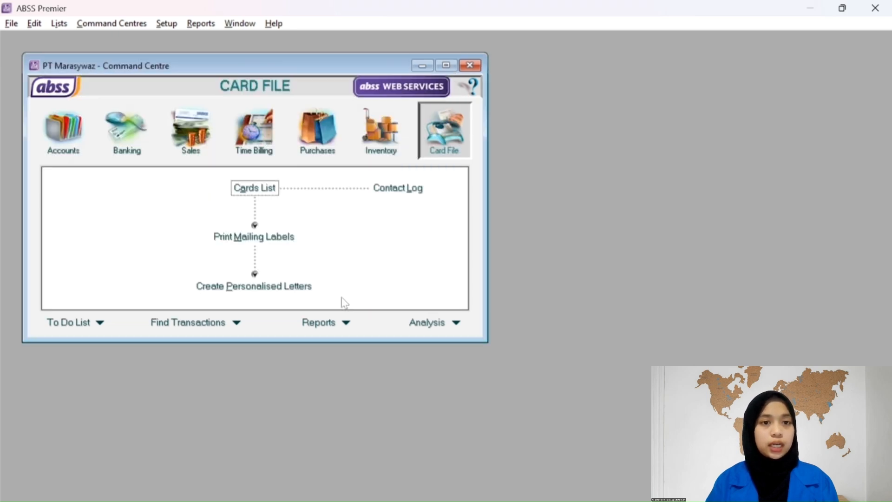
Show customer balances in Rupiah and start a historical sale for the INV-01 customer.
{"action": "left_click", "coordinate": [166, 24]}
{"action": "mouse_move", "coordinate": [214, 59]}
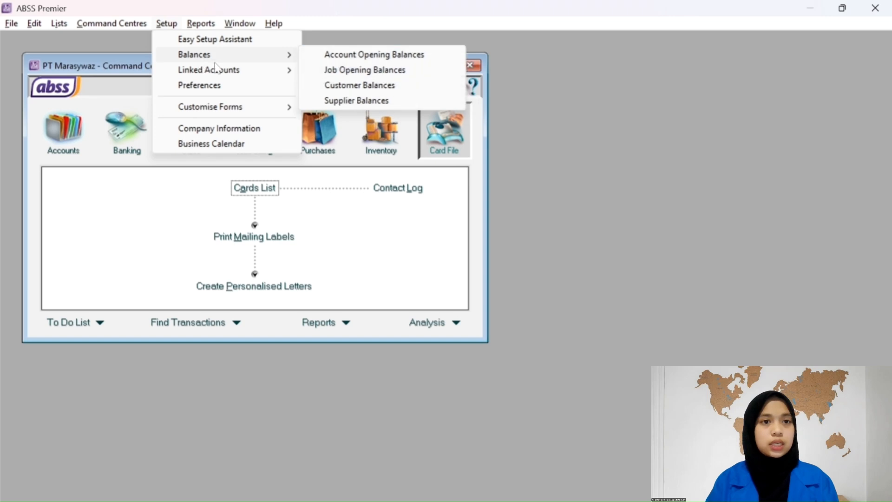
{"action": "left_click", "coordinate": [358, 86]}
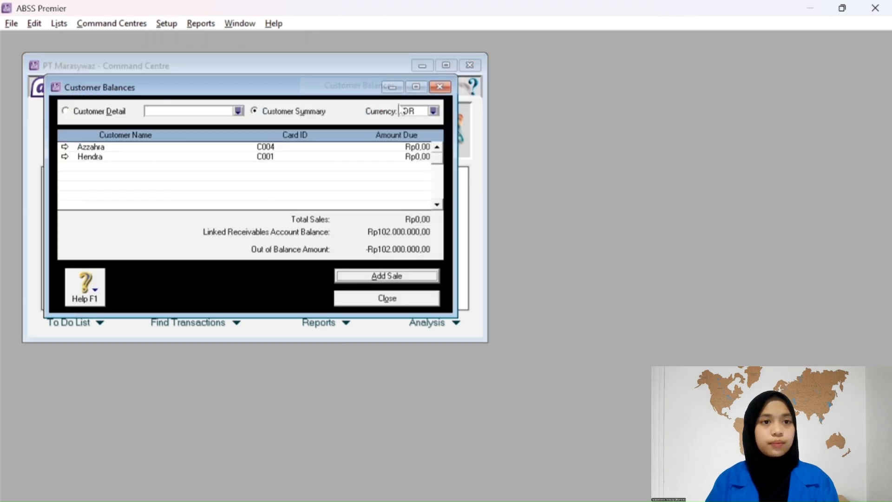
{"action": "left_click", "coordinate": [433, 112]}
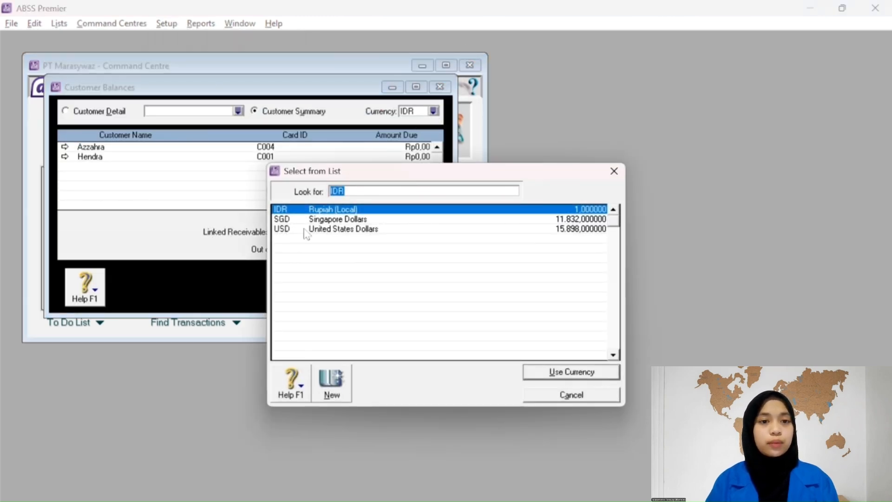
{"action": "left_click", "coordinate": [343, 211]}
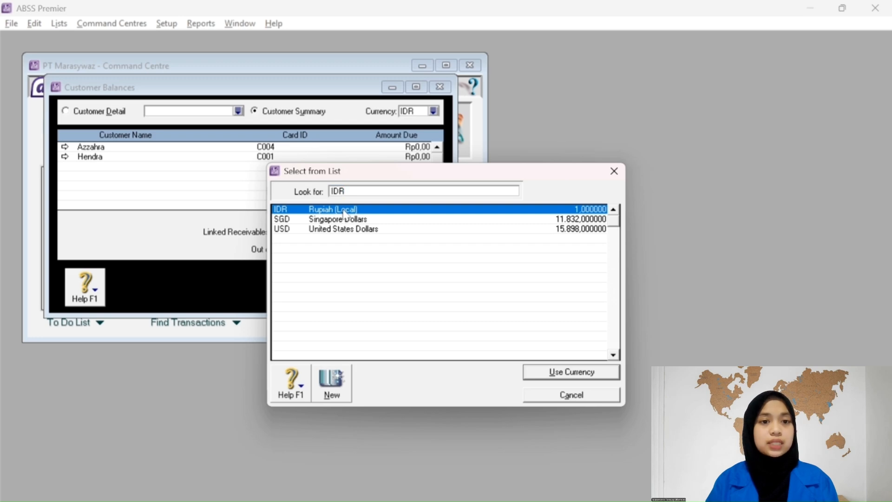
{"action": "left_click", "coordinate": [585, 376]}
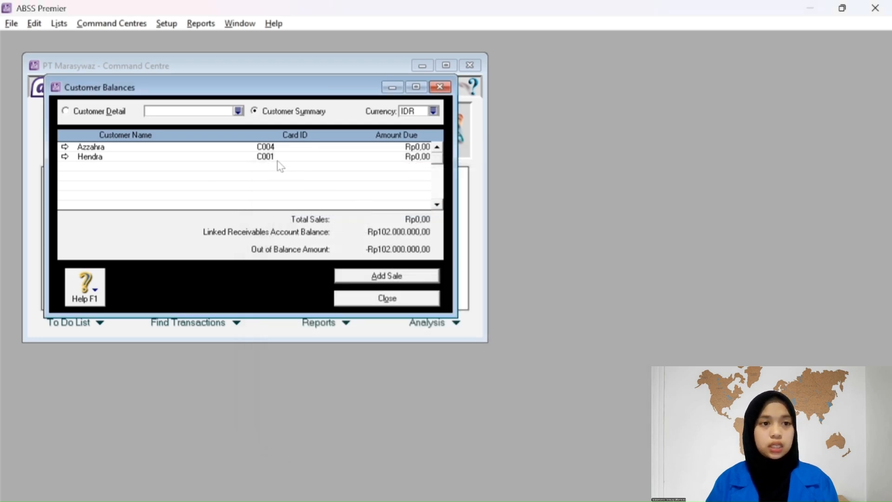
{"action": "double_click", "coordinate": [399, 158]}
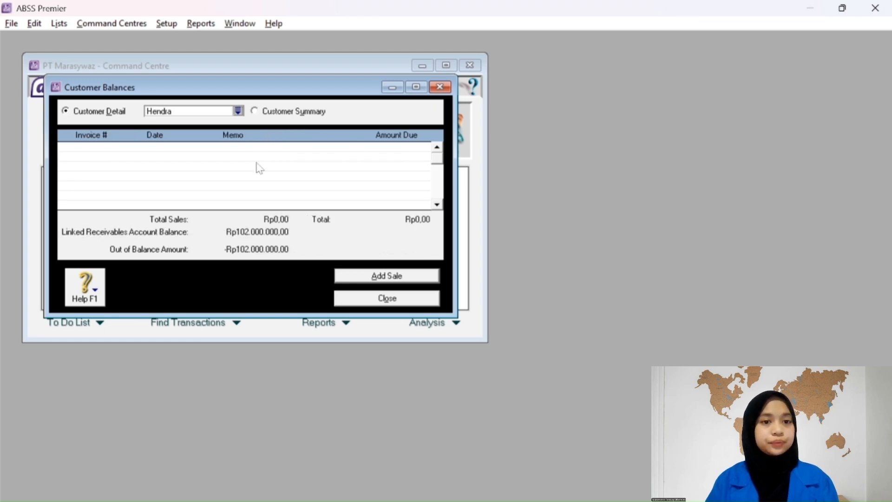
{"action": "left_click", "coordinate": [357, 274]}
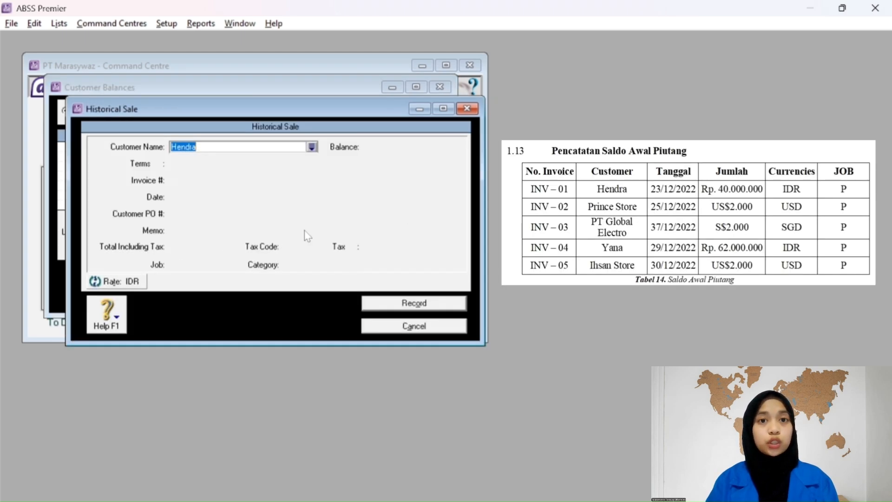
Choose the customer and enter invoice number INV-01 dated 23/12/2022.
{"action": "left_click", "coordinate": [312, 147]}
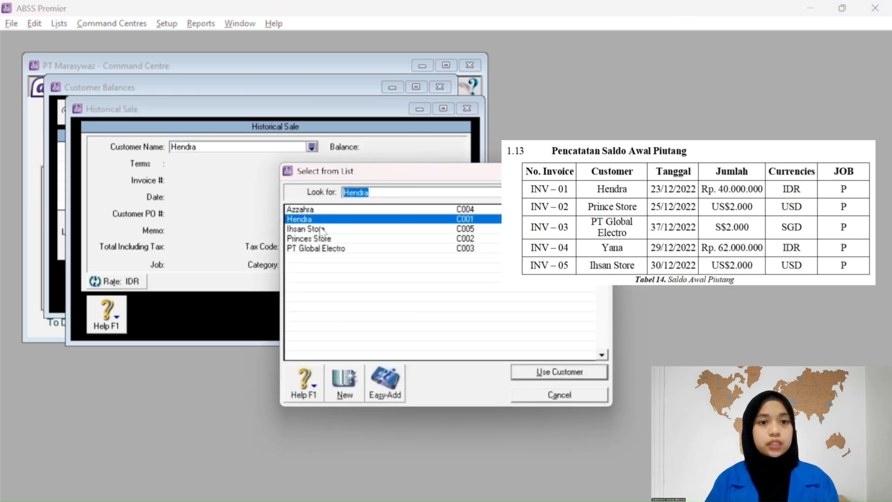
{"action": "left_click", "coordinate": [546, 372]}
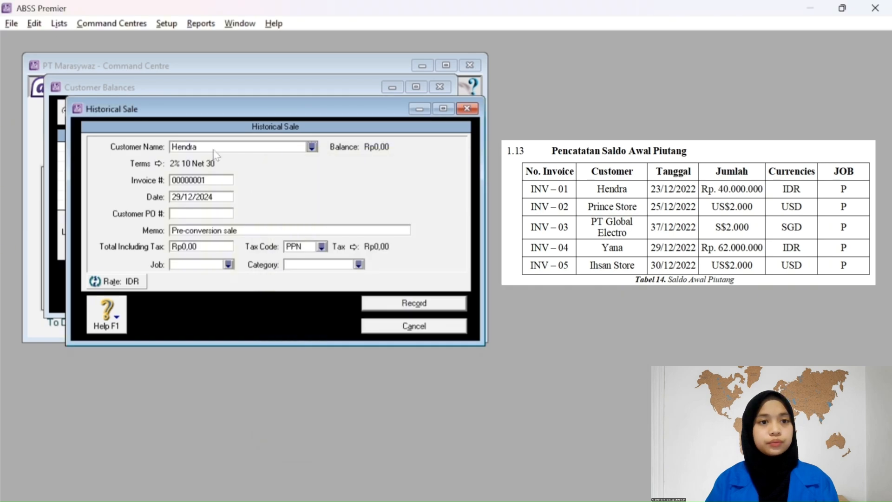
{"action": "left_click", "coordinate": [202, 182]}
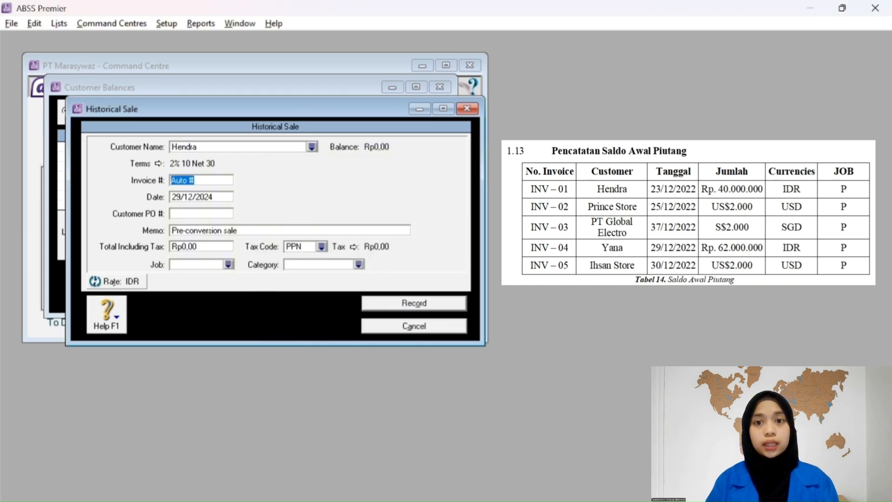
{"action": "type", "text": "INV-"}
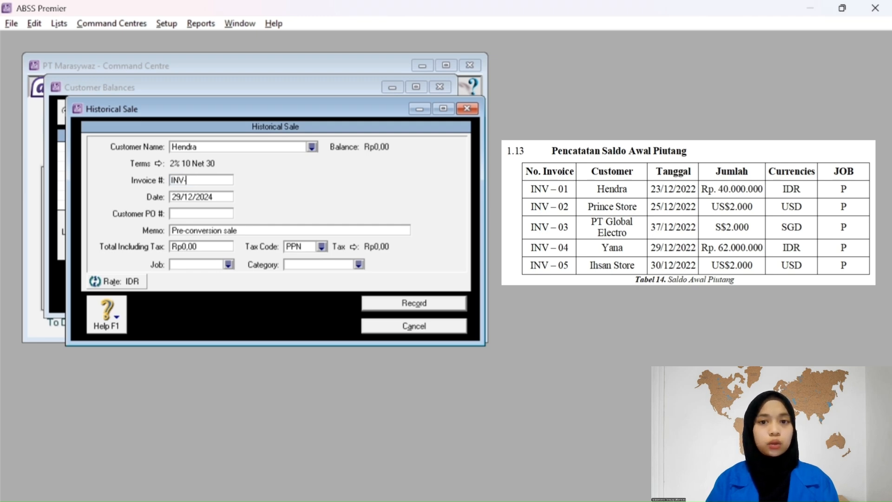
{"action": "type", "text": "01"}
{"action": "key", "text": "Tab"}
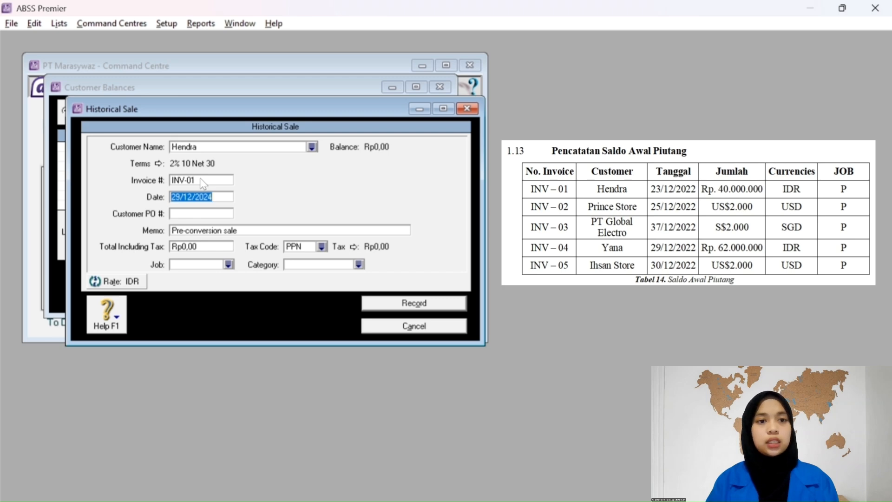
{"action": "left_click", "coordinate": [183, 197]}
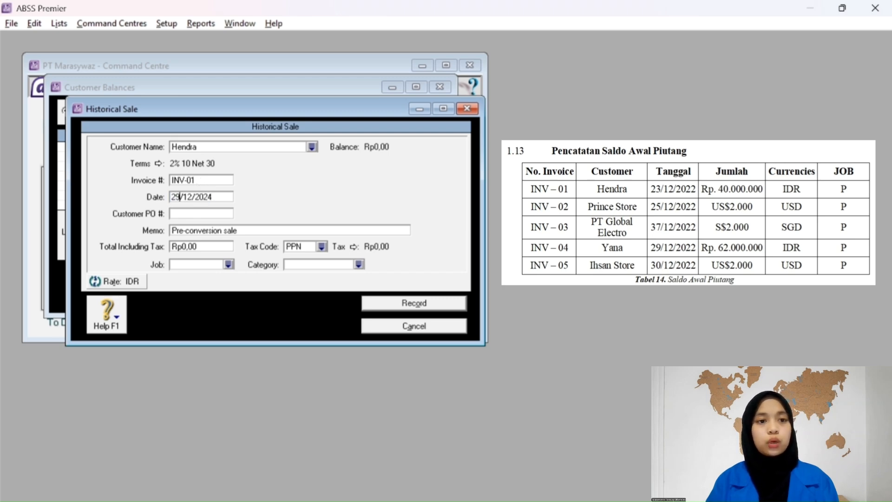
{"action": "key", "text": "BackSpace"}
{"action": "type", "text": "23"}
{"action": "key", "text": "BackSpace"}
{"action": "key", "text": "BackSpace"}
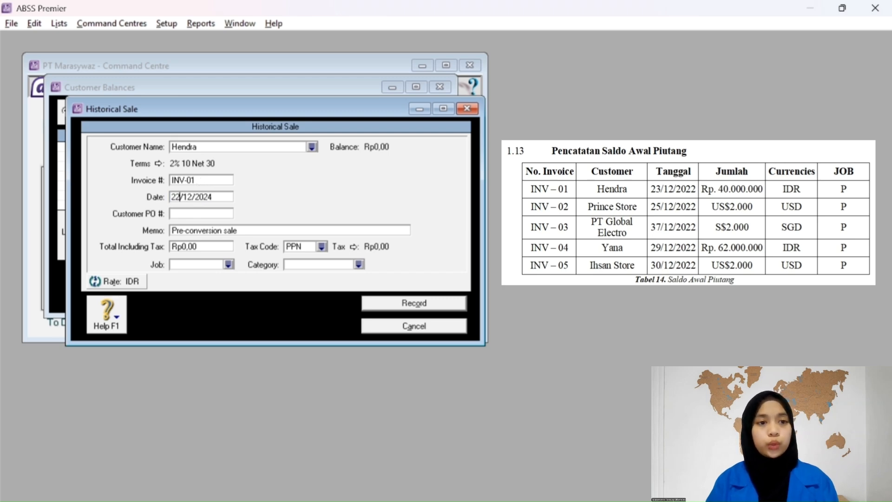
{"action": "type", "text": "3"}
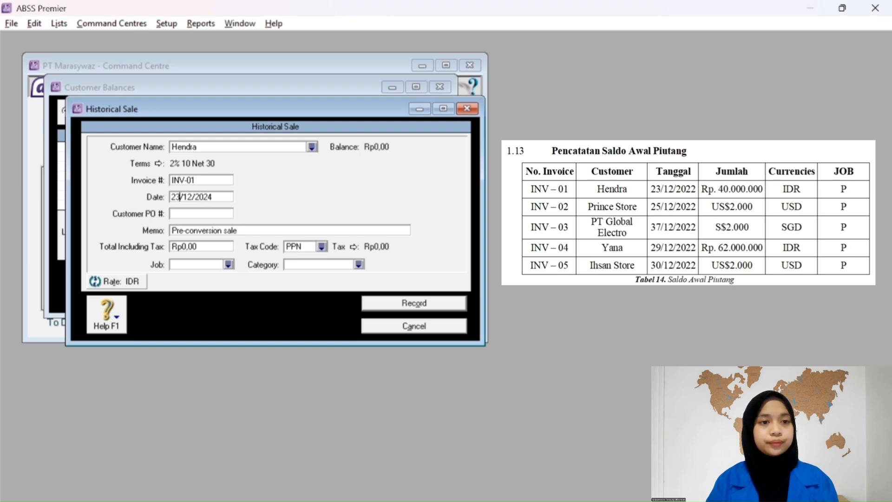
{"action": "left_click", "coordinate": [212, 197]}
{"action": "key", "text": "BackSpace"}
{"action": "type", "text": "2"}
Enter a total of Rp40.000.000 with the non-taxable N-T tax code.
{"action": "key", "text": "Tab"}
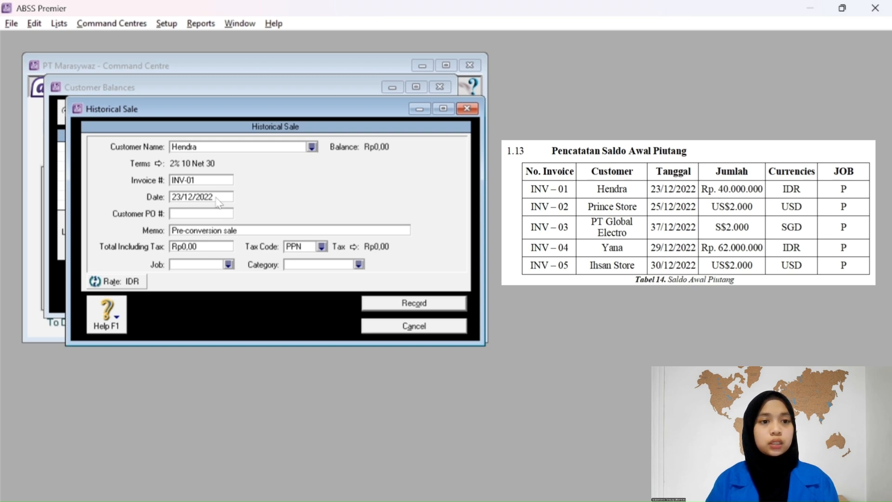
{"action": "key", "text": "Tab"}
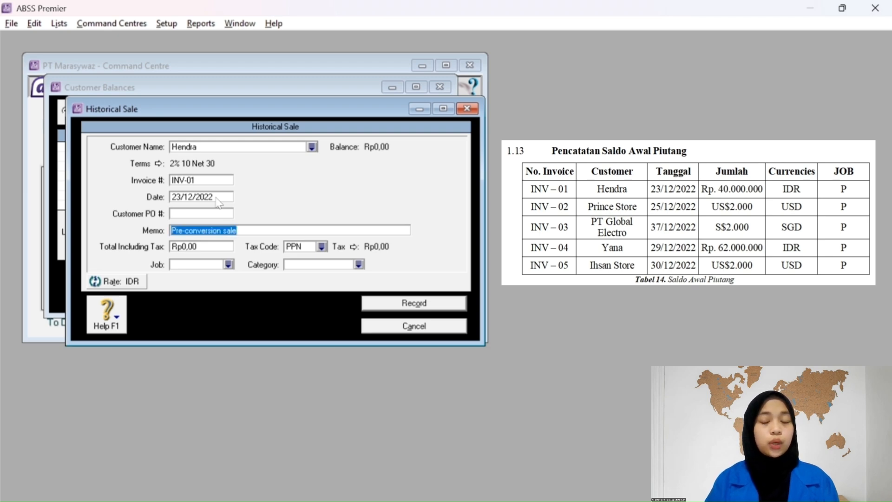
{"action": "key", "text": "Tab"}
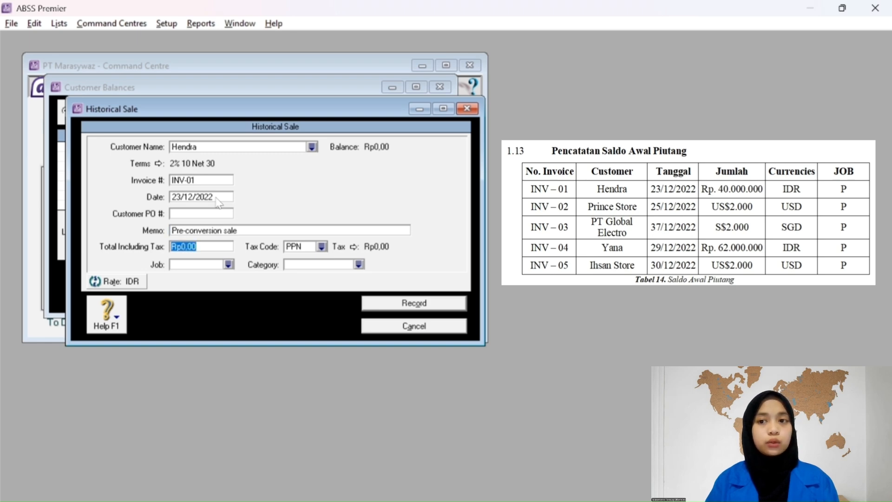
{"action": "type", "text": "4"}
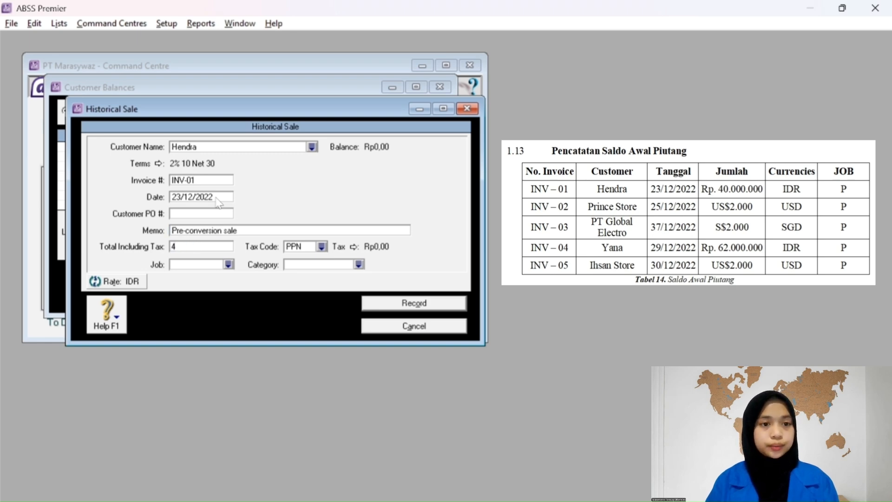
{"action": "type", "text": "0.0"}
{"action": "type", "text": "00.000"}
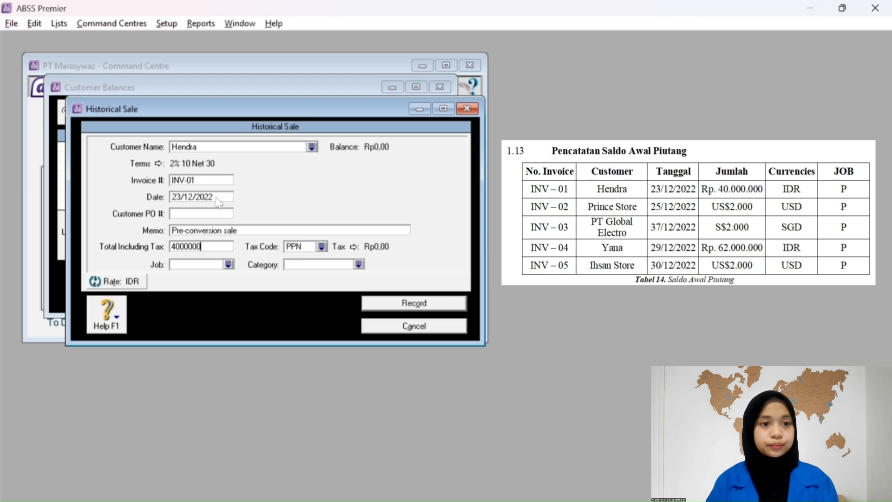
{"action": "key", "text": "Tab"}
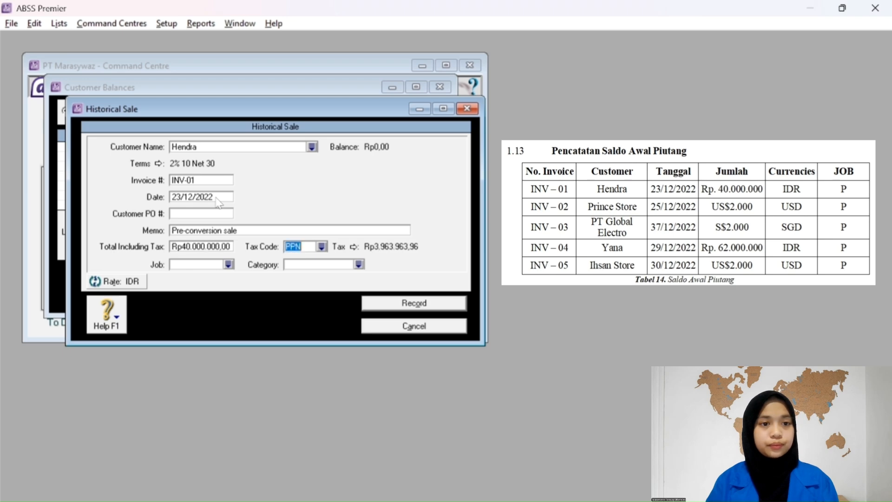
{"action": "left_click", "coordinate": [322, 247]}
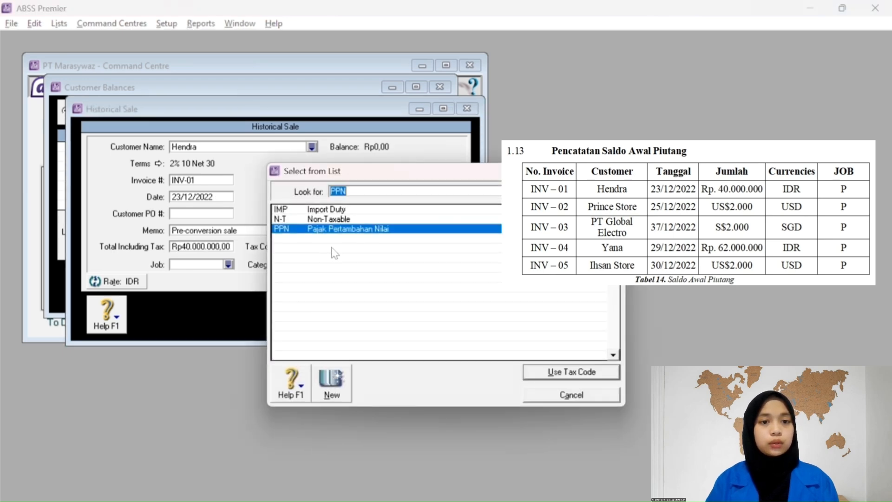
{"action": "left_click", "coordinate": [322, 220]}
{"action": "left_click", "coordinate": [558, 371]}
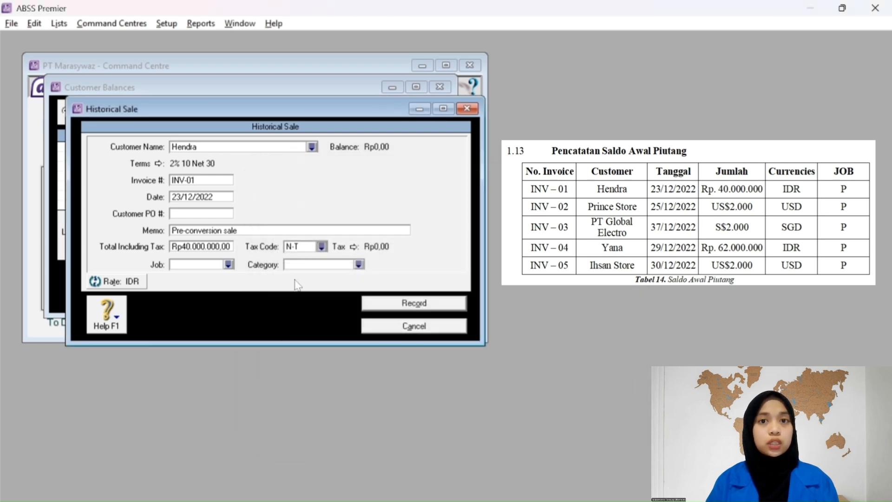
Assign job Produk (P) and category Overseas (O), then record the sale.
{"action": "left_click", "coordinate": [228, 264]}
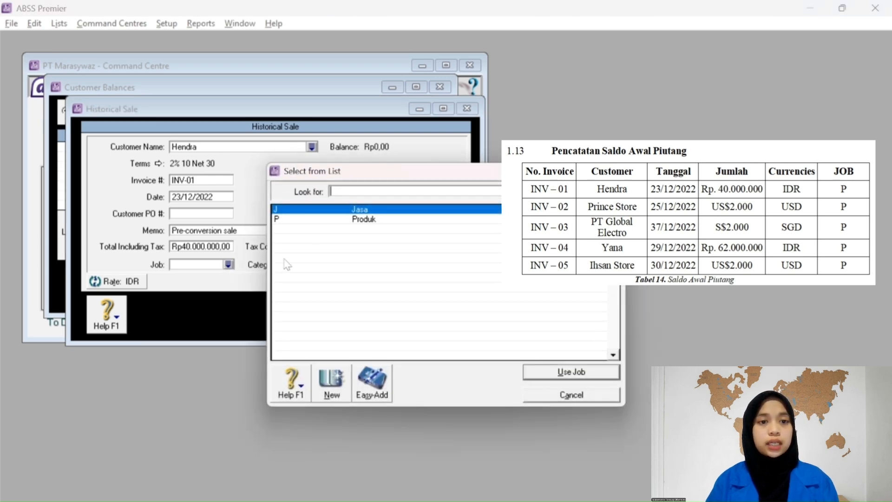
{"action": "left_click", "coordinate": [333, 220]}
{"action": "left_click", "coordinate": [570, 372]}
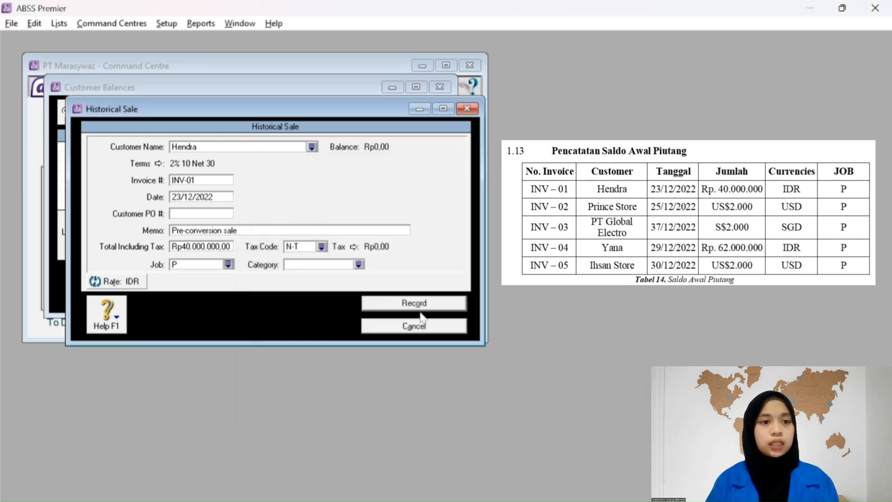
{"action": "left_click", "coordinate": [360, 265]}
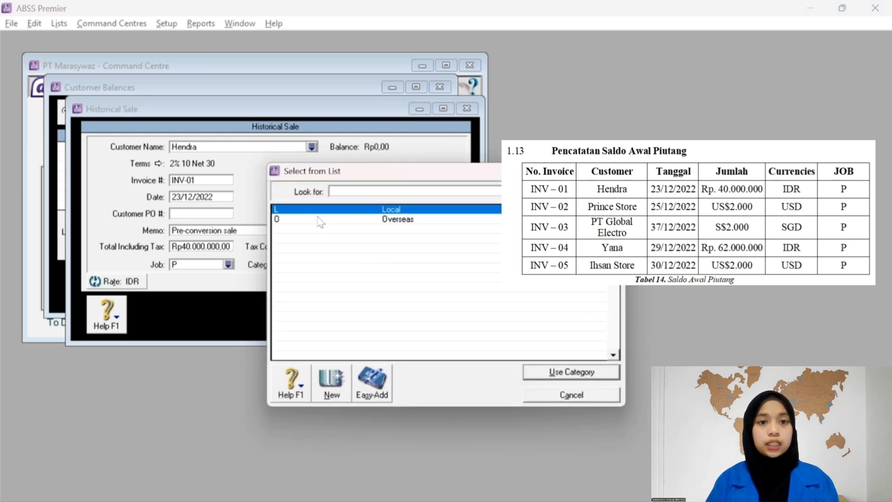
{"action": "left_click", "coordinate": [321, 220]}
{"action": "left_click", "coordinate": [564, 370]}
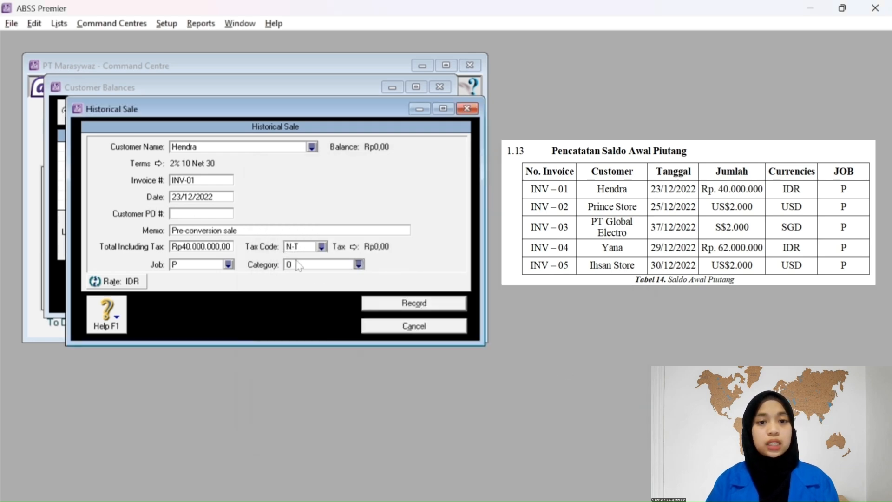
{"action": "left_click", "coordinate": [390, 303]}
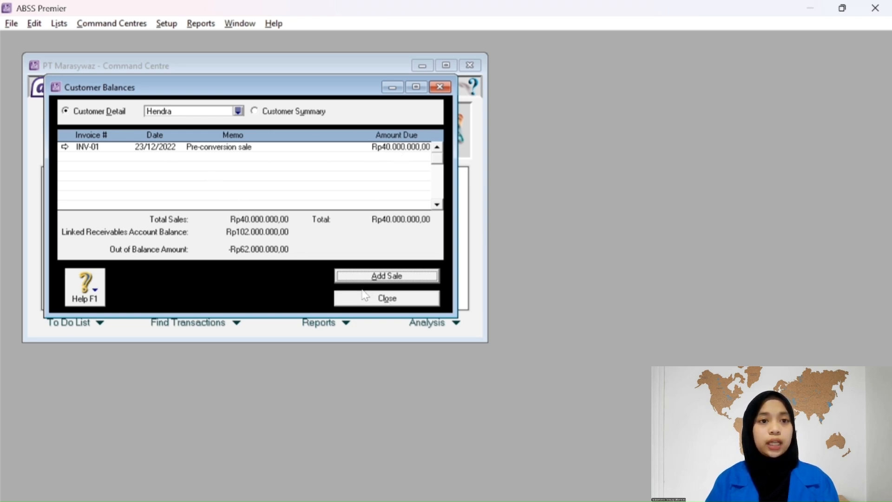
Close Customer Balances and show the supplier balance detail for PT PS Store.
{"action": "left_click", "coordinate": [368, 296]}
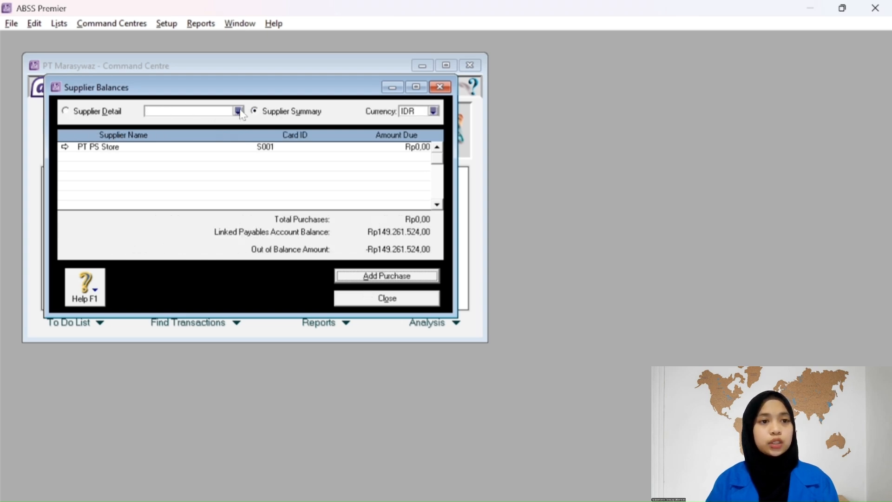
{"action": "left_click", "coordinate": [433, 112]}
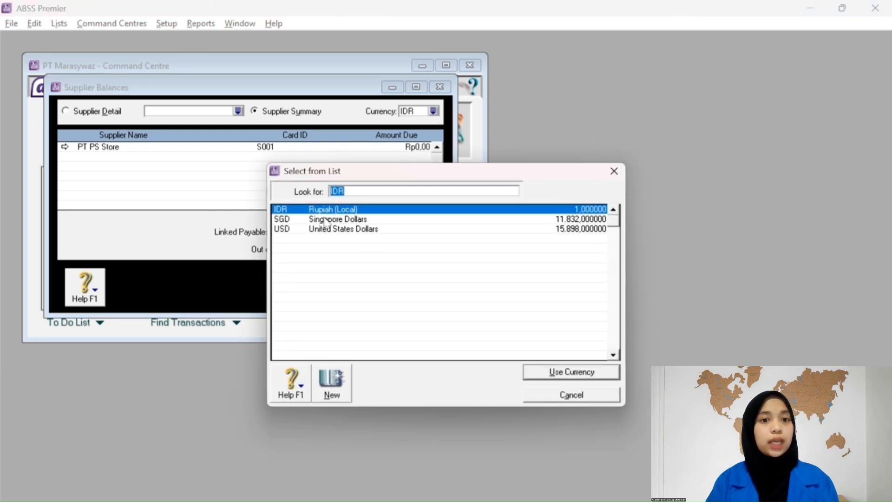
{"action": "left_click", "coordinate": [578, 394]}
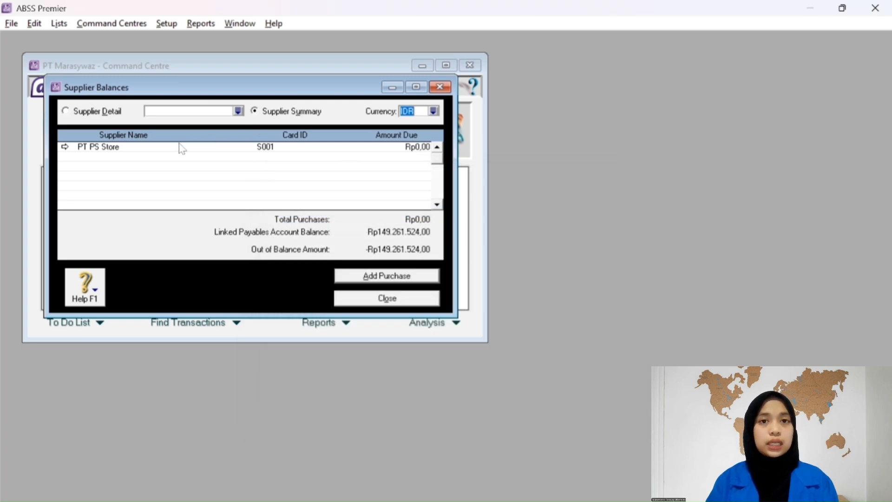
{"action": "double_click", "coordinate": [230, 149]}
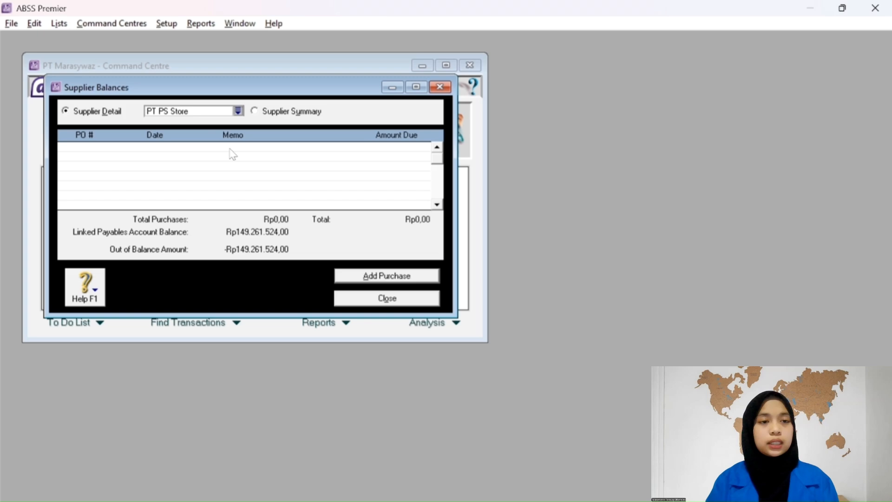
Start PT PS Store's historical purchase with PO INV-01 dated 24/12/2022.
{"action": "left_click", "coordinate": [405, 277]}
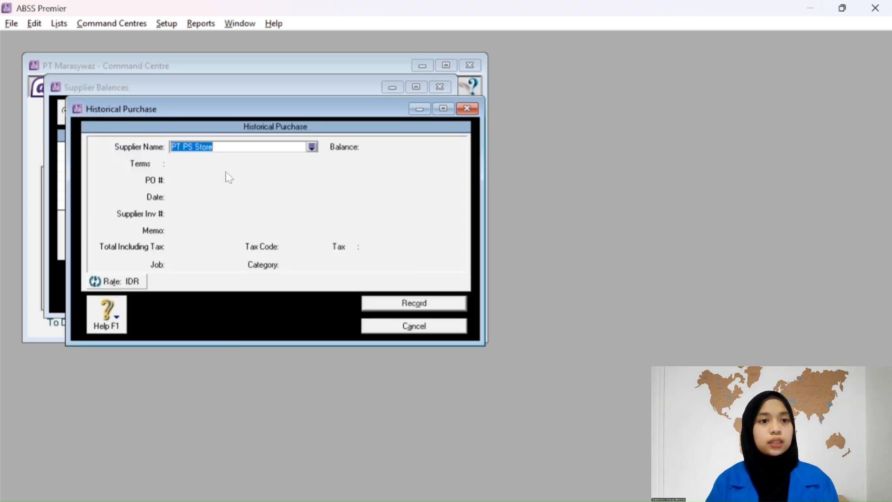
{"action": "key", "text": "Tab"}
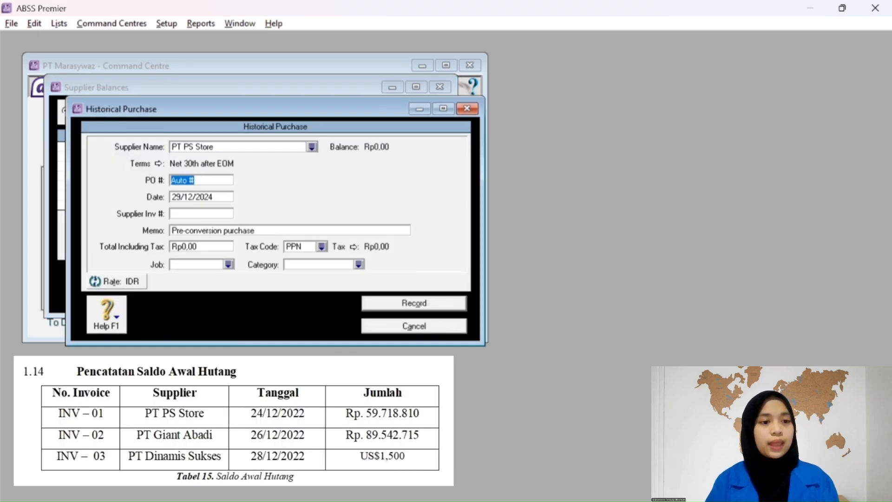
{"action": "type", "text": "INV-"}
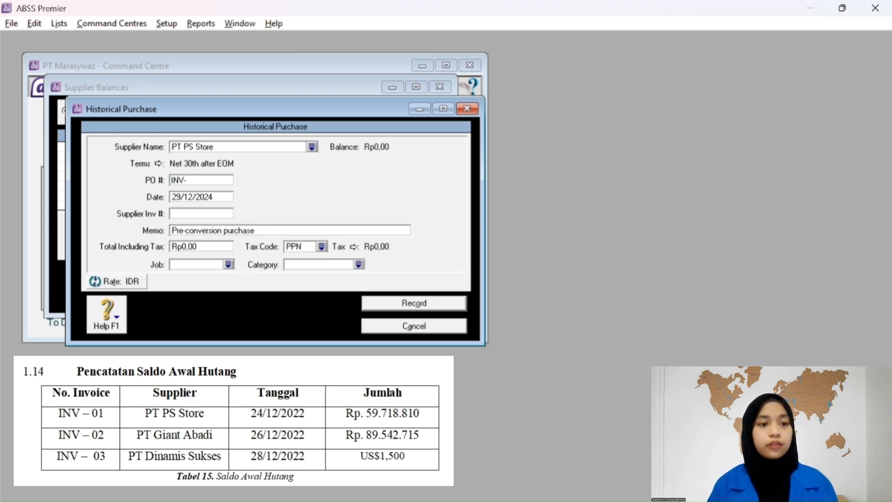
{"action": "type", "text": "01"}
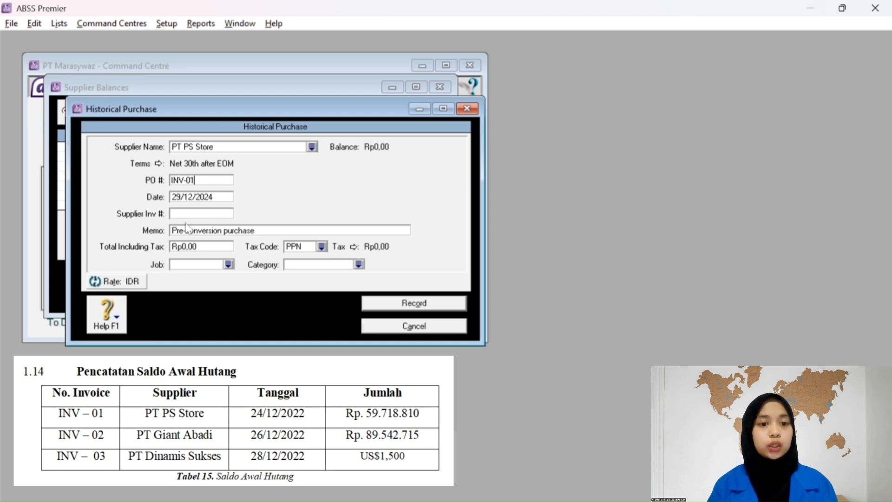
{"action": "left_click", "coordinate": [180, 196]}
{"action": "left_click", "coordinate": [180, 197]}
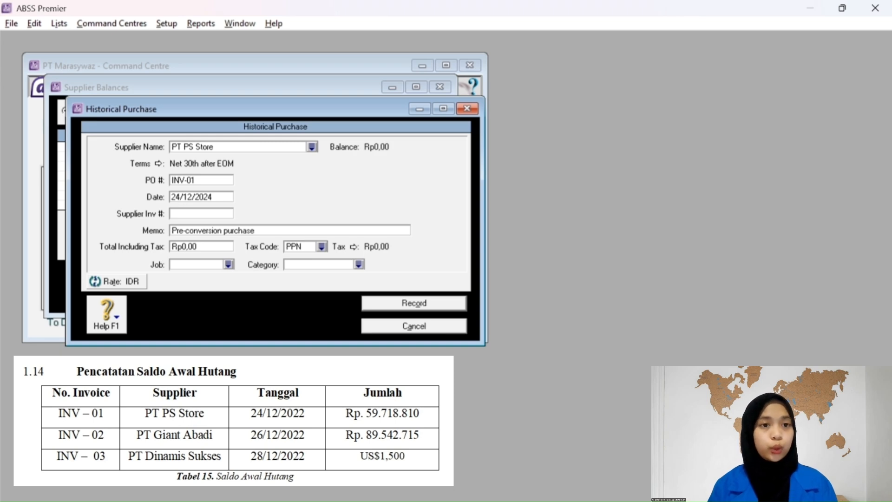
{"action": "key", "text": "BackSpace"}
{"action": "type", "text": "2"}
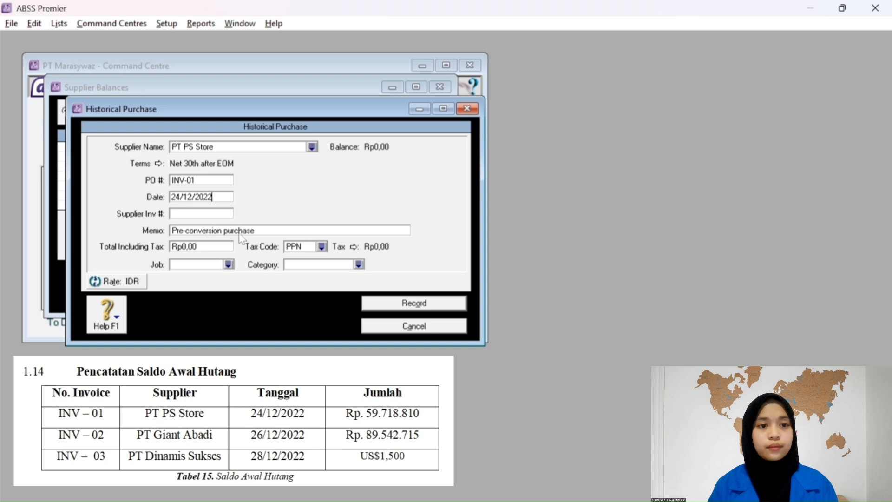
Enter the Rp59.718.810 total with the non-taxable N-T tax code.
{"action": "left_click", "coordinate": [211, 248]}
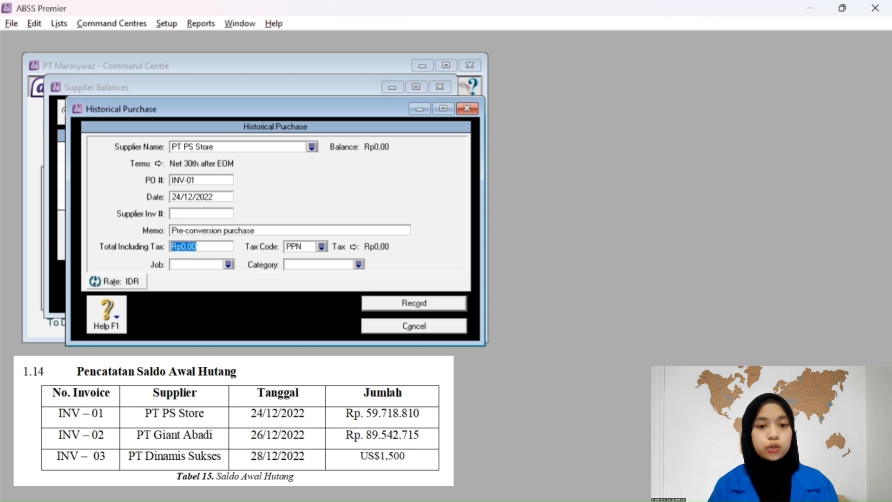
{"action": "type", "text": "59"}
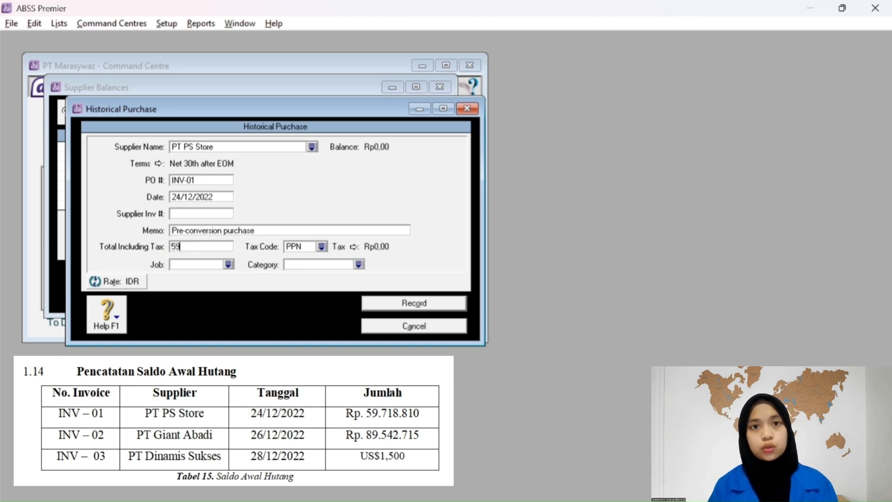
{"action": "type", "text": "718"}
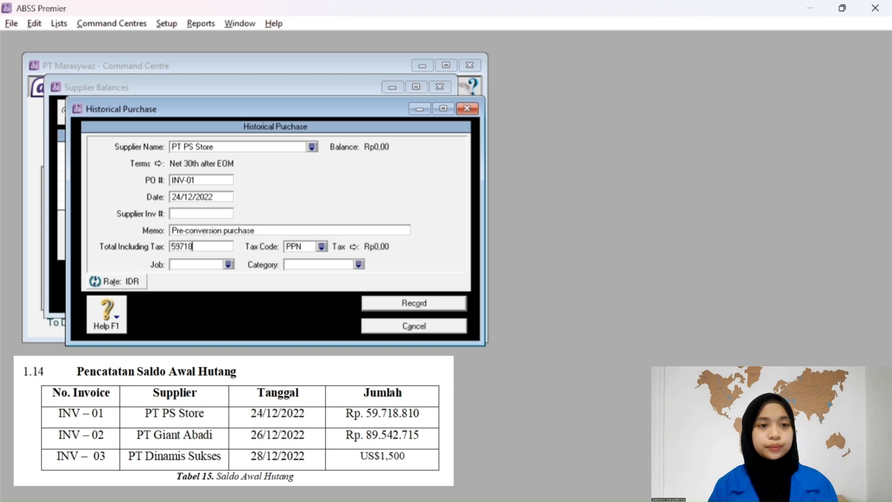
{"action": "type", "text": "810"}
{"action": "key", "text": "Tab"}
{"action": "left_click", "coordinate": [322, 247]}
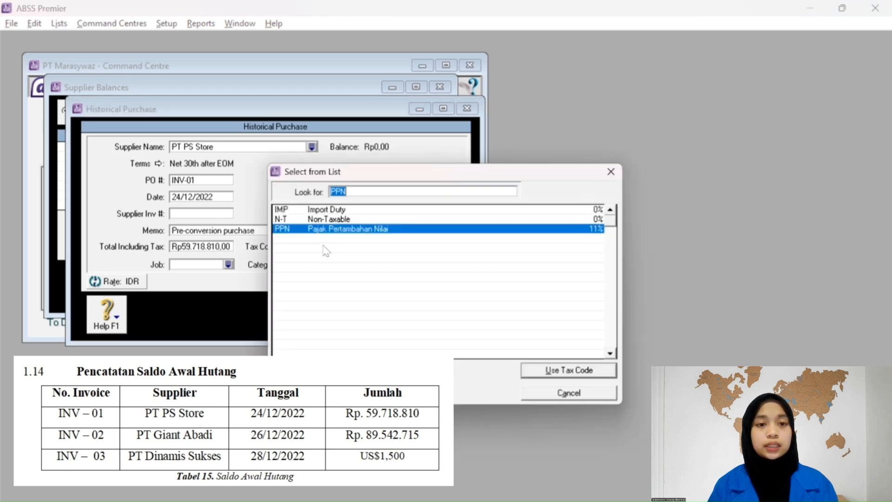
{"action": "left_click", "coordinate": [324, 221]}
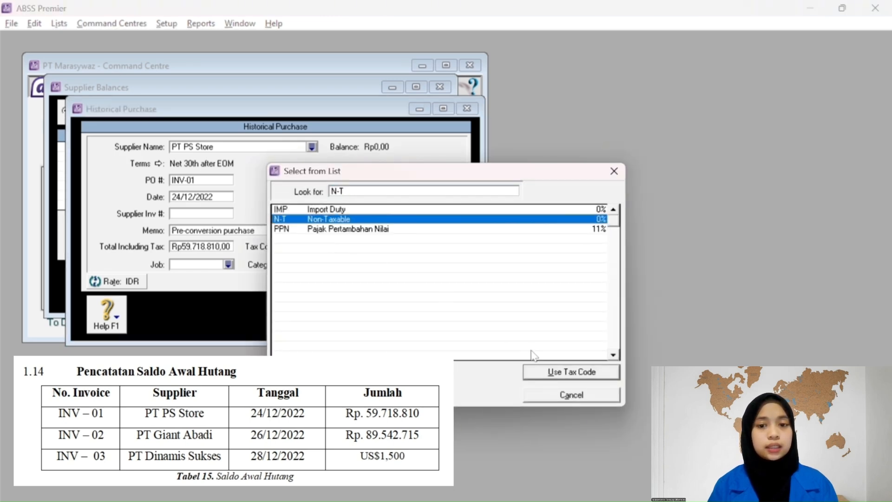
{"action": "left_click", "coordinate": [551, 375]}
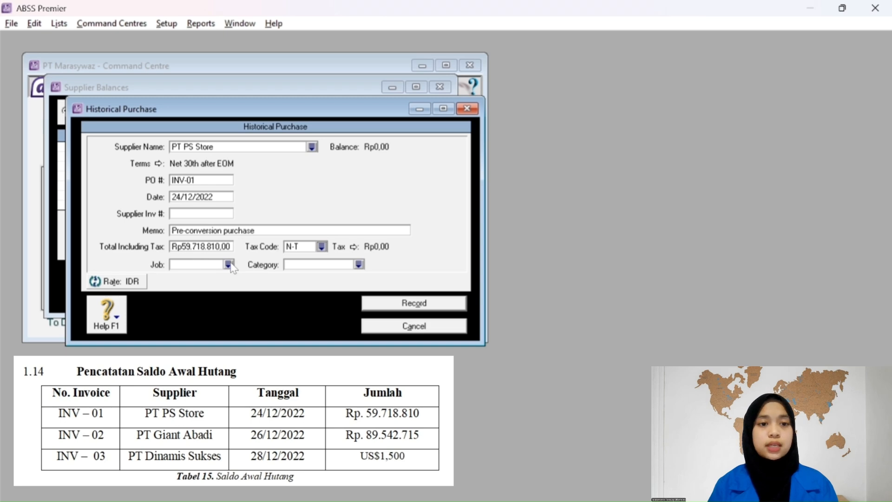
Assign job Produk and category Overseas, then record the purchase.
{"action": "left_click", "coordinate": [228, 265]}
{"action": "left_click", "coordinate": [323, 220]}
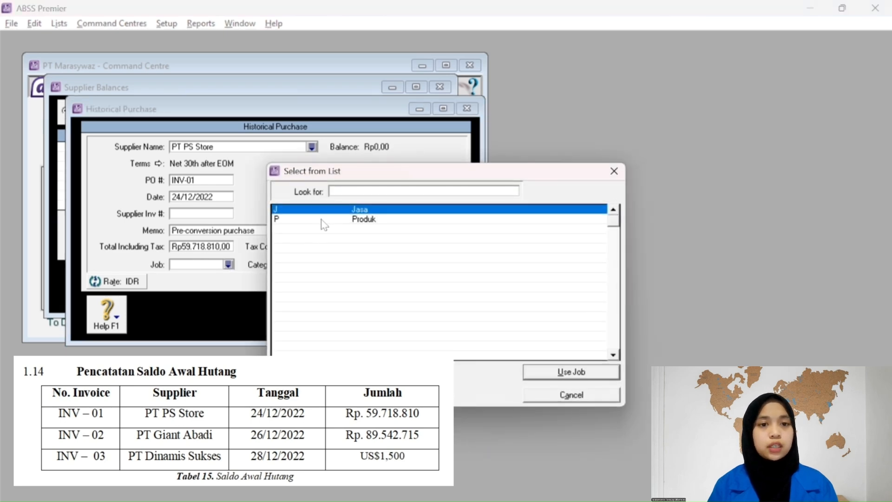
{"action": "left_click", "coordinate": [598, 371]}
{"action": "left_click", "coordinate": [358, 265]}
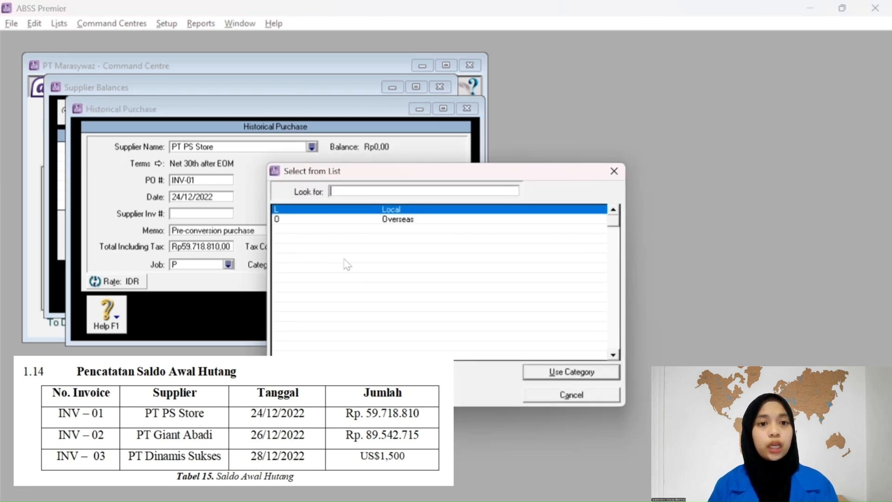
{"action": "type", "text": "O"}
{"action": "left_click", "coordinate": [593, 371]}
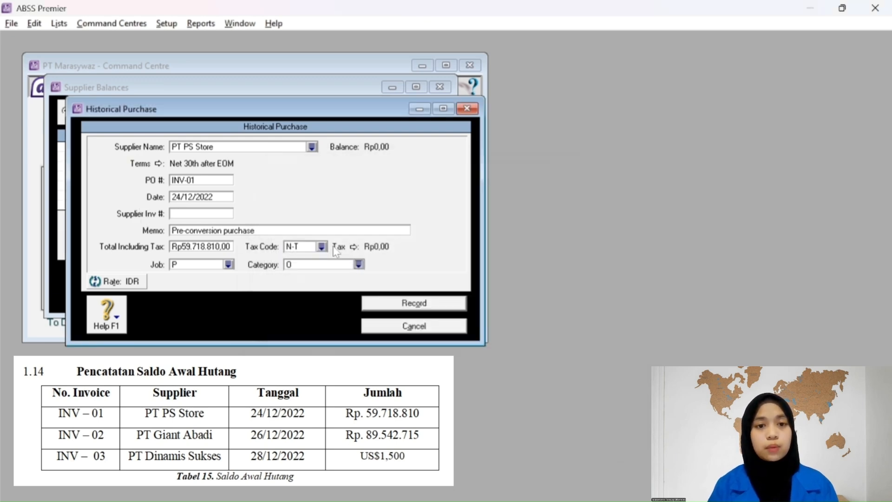
{"action": "left_click", "coordinate": [380, 305]}
Select supplier PT Gian Abadi and start a new historical purchase.
{"action": "left_click", "coordinate": [238, 111]}
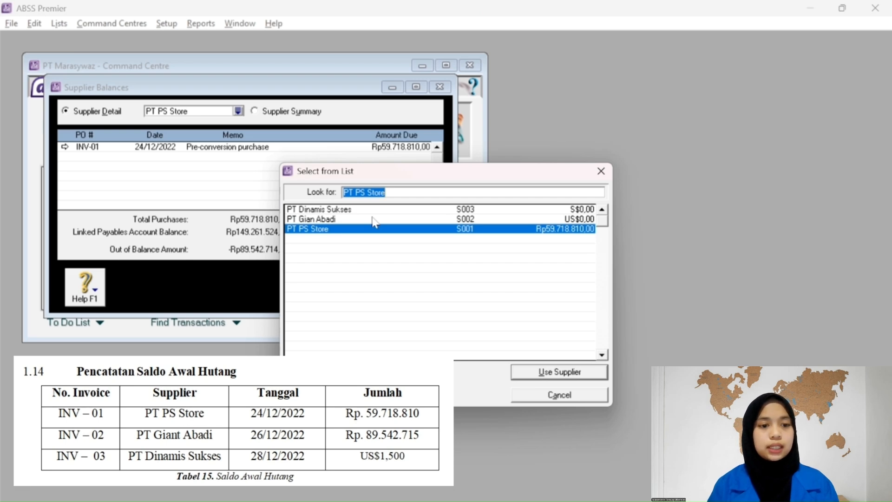
{"action": "left_click", "coordinate": [375, 220]}
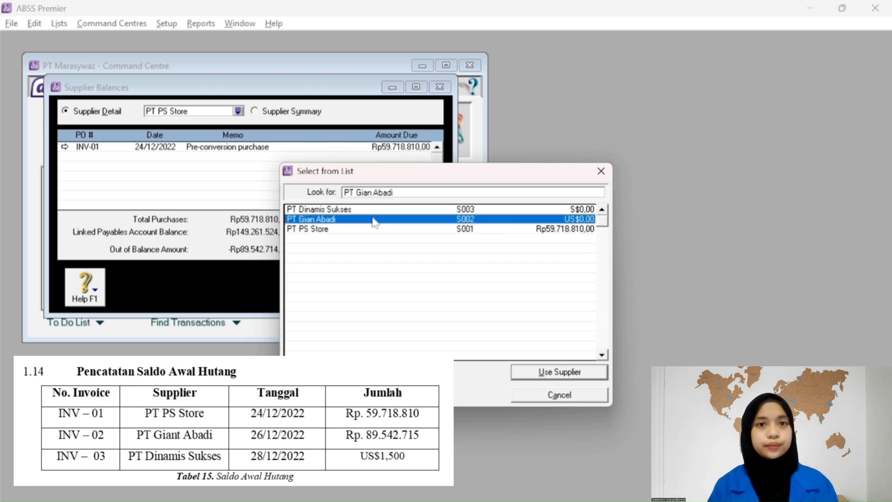
{"action": "left_click", "coordinate": [561, 372]}
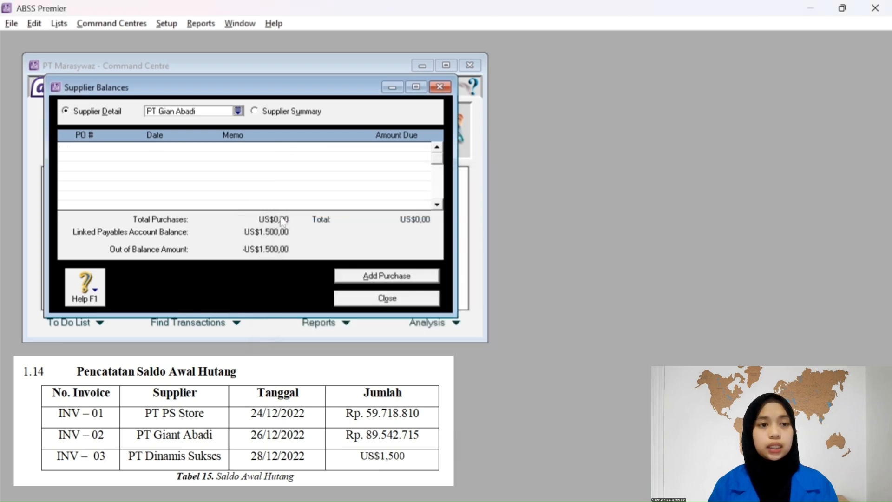
{"action": "left_click", "coordinate": [363, 278]}
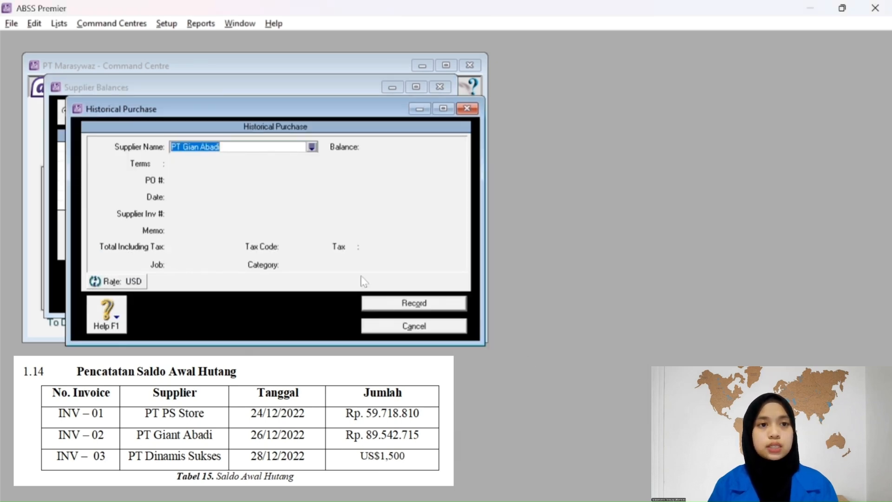
{"action": "left_click", "coordinate": [223, 173]}
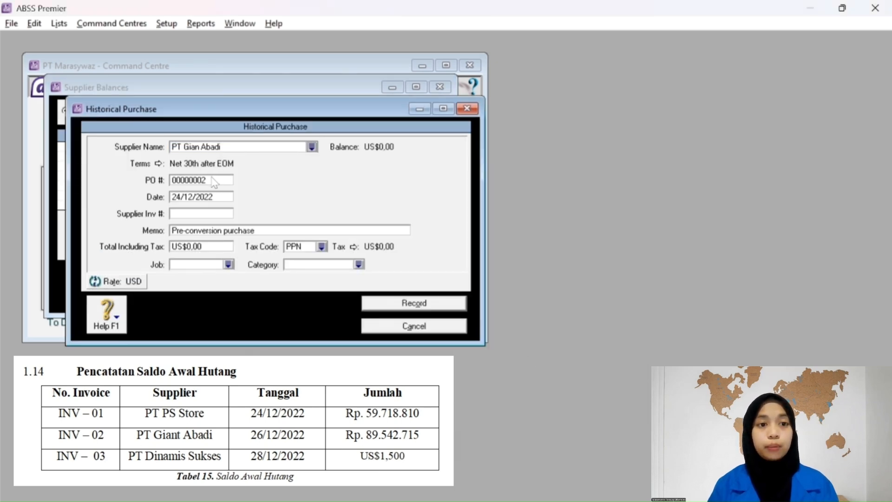
Enter PO INV-02 dated 26/12/2022 with total 89.542.715.
{"action": "left_click", "coordinate": [214, 180]}
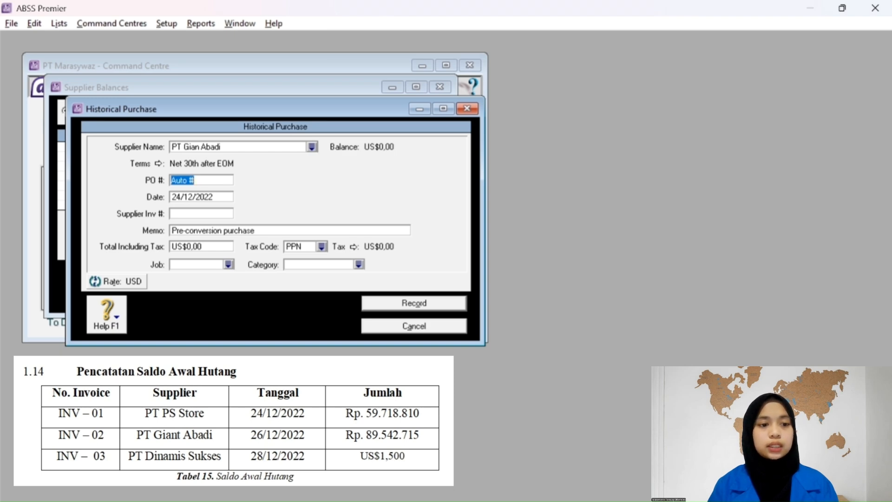
{"action": "type", "text": "I"}
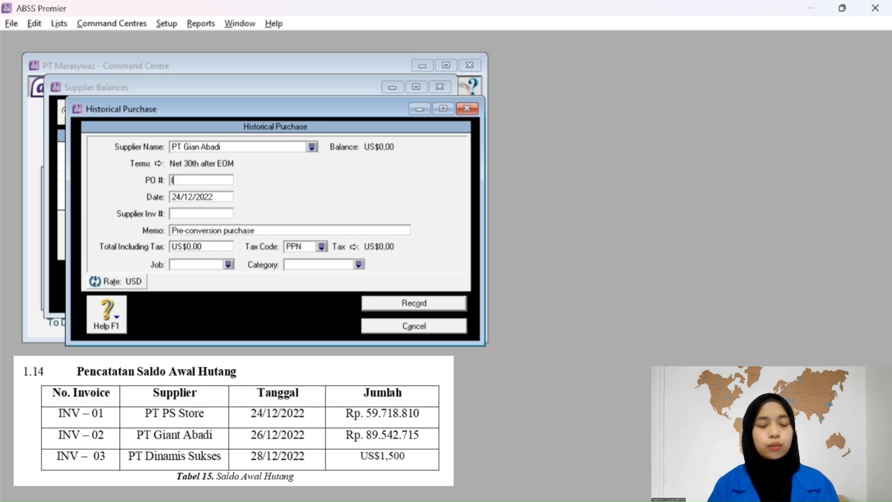
{"action": "type", "text": "NV-02"}
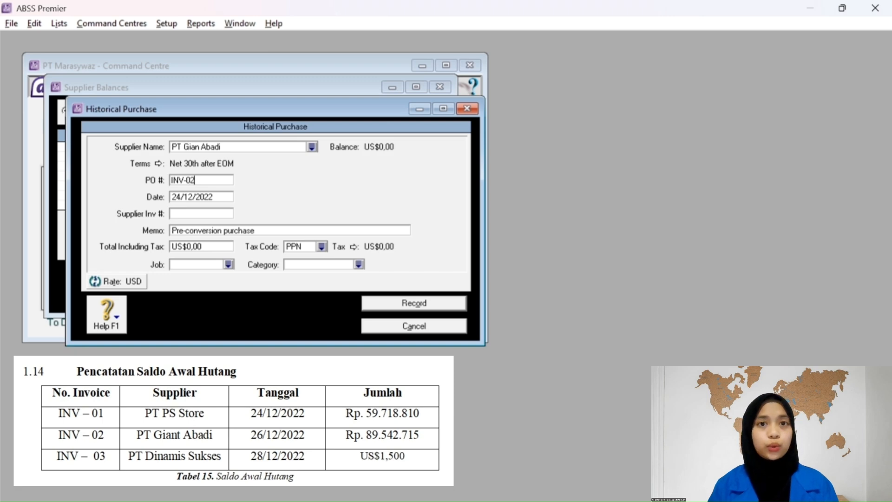
{"action": "key", "text": "Tab"}
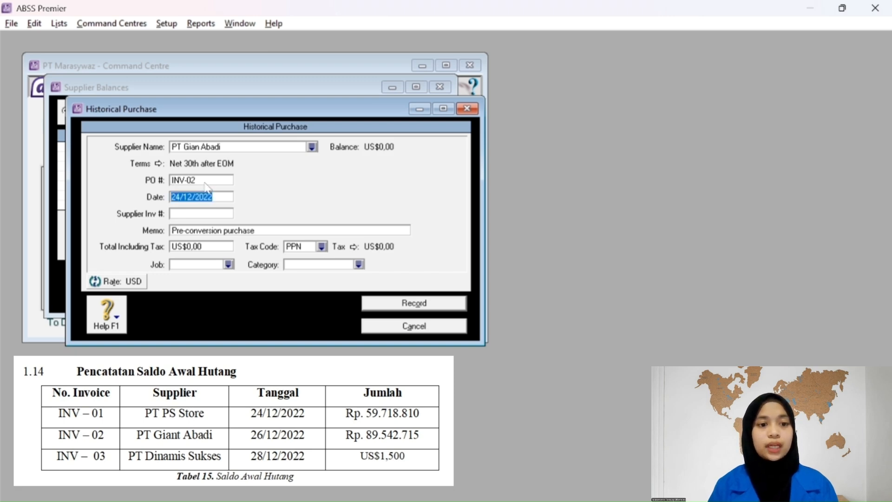
{"action": "type", "text": "2"}
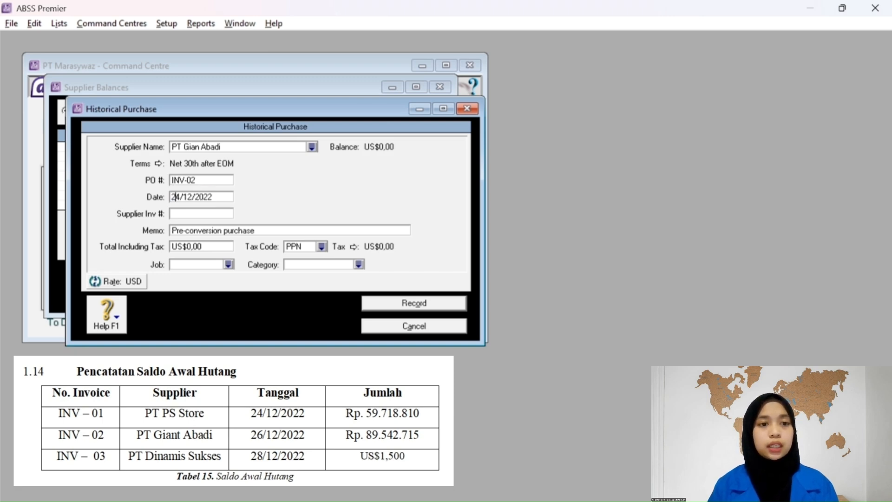
{"action": "type", "text": "6"}
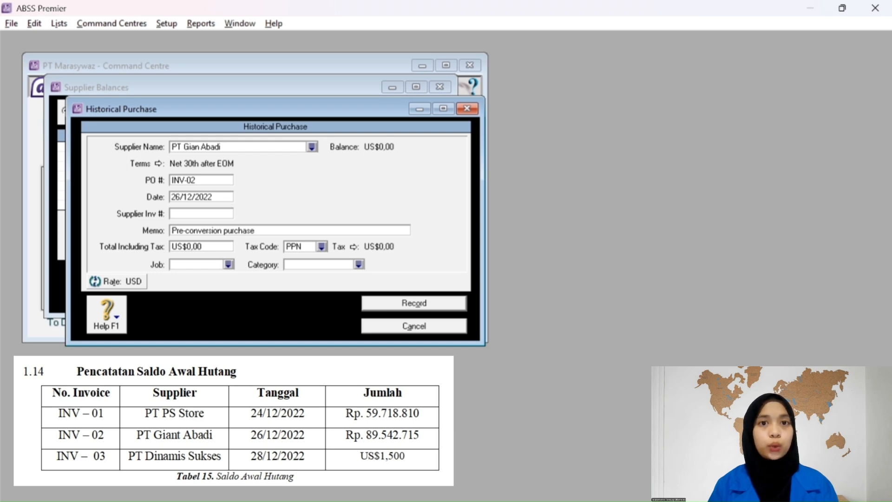
{"action": "left_click", "coordinate": [205, 245]}
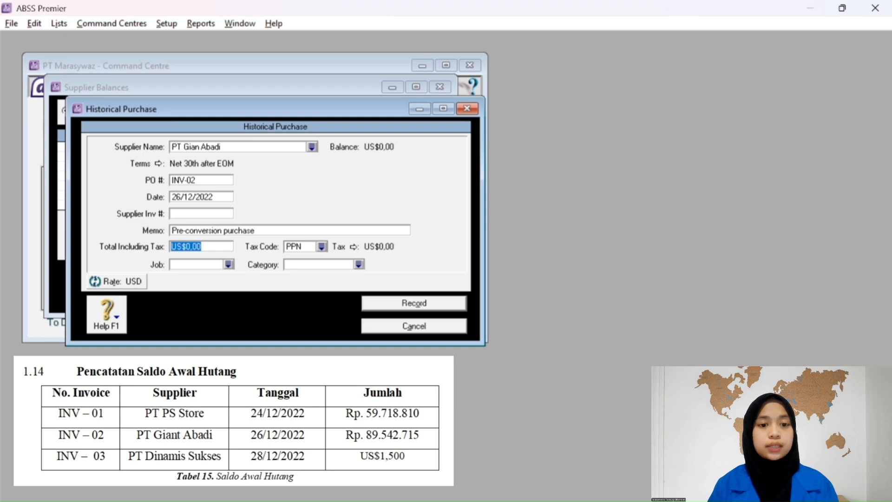
{"action": "type", "text": "89"}
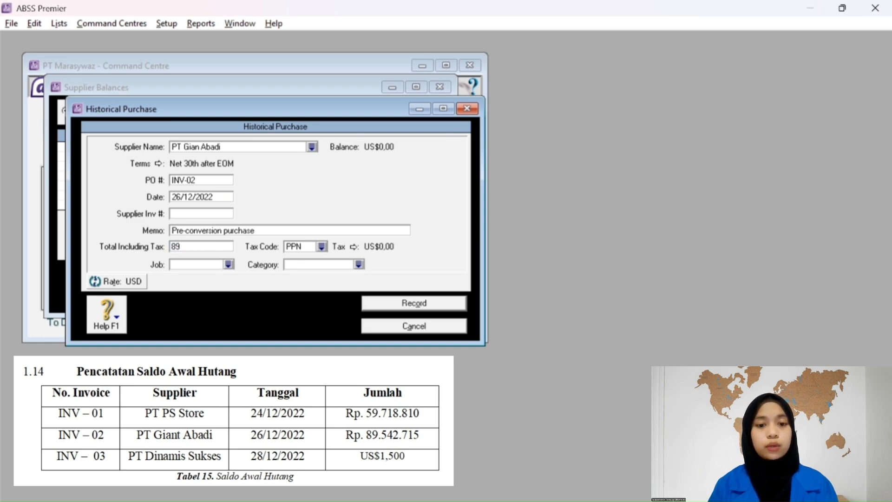
{"action": "type", "text": "542715"}
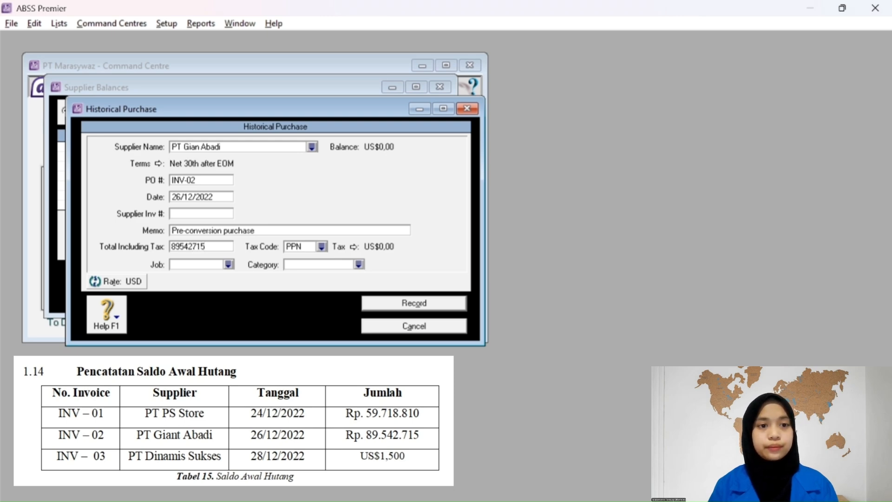
{"action": "key", "text": "Tab"}
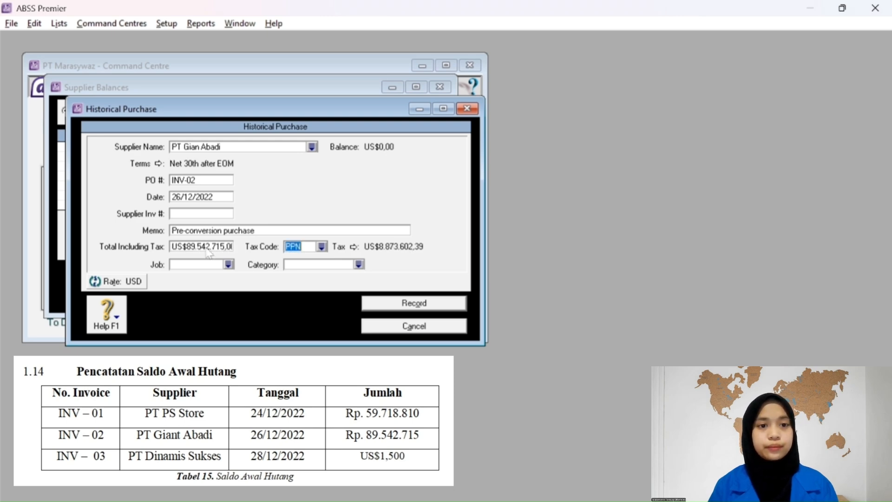
Set tax code N-T, job Produk and category Overseas, then record the purchase.
{"action": "left_click", "coordinate": [322, 247]}
{"action": "left_click", "coordinate": [309, 220]}
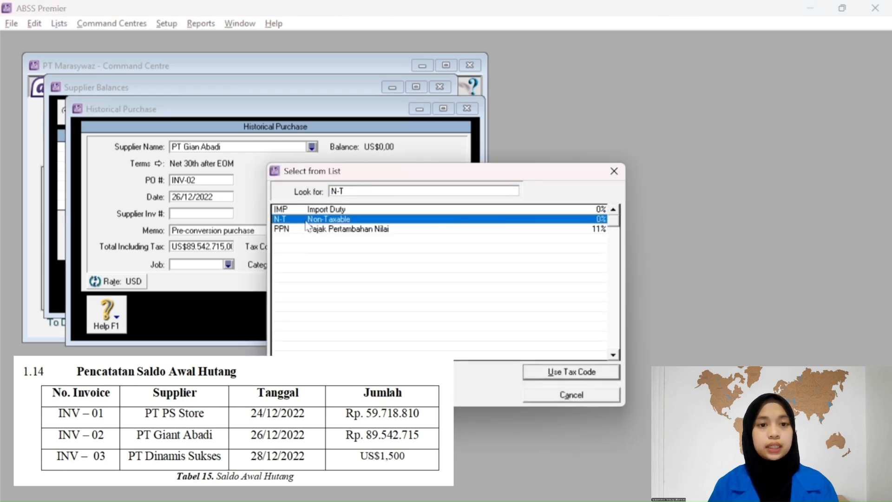
{"action": "left_click", "coordinate": [573, 372]}
{"action": "left_click", "coordinate": [229, 264]}
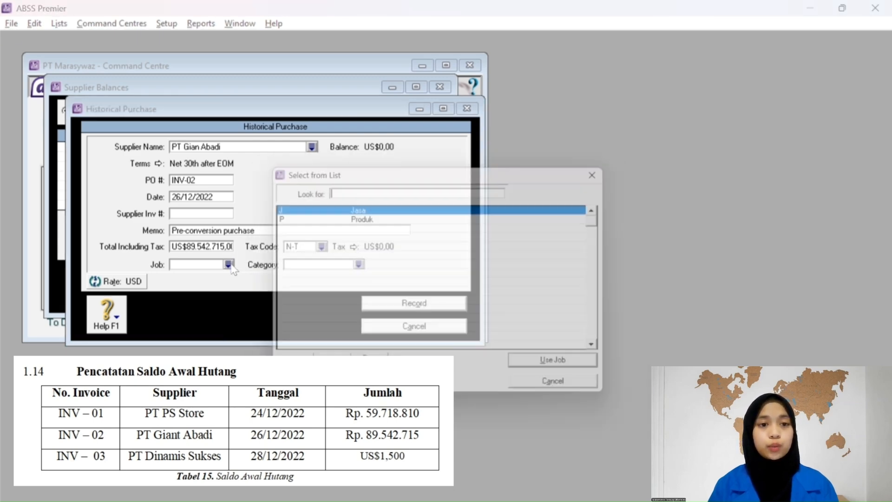
{"action": "left_click", "coordinate": [309, 219]}
{"action": "left_click", "coordinate": [571, 373]}
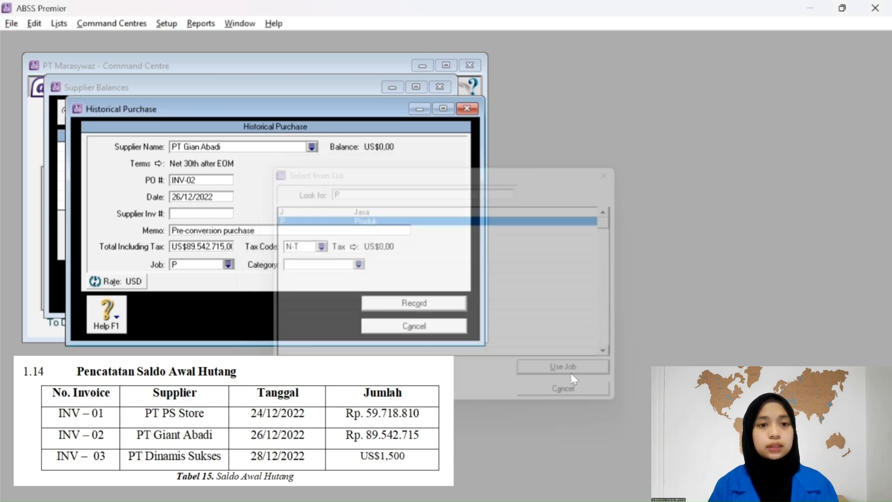
{"action": "left_click", "coordinate": [359, 264]}
{"action": "left_click", "coordinate": [312, 220]}
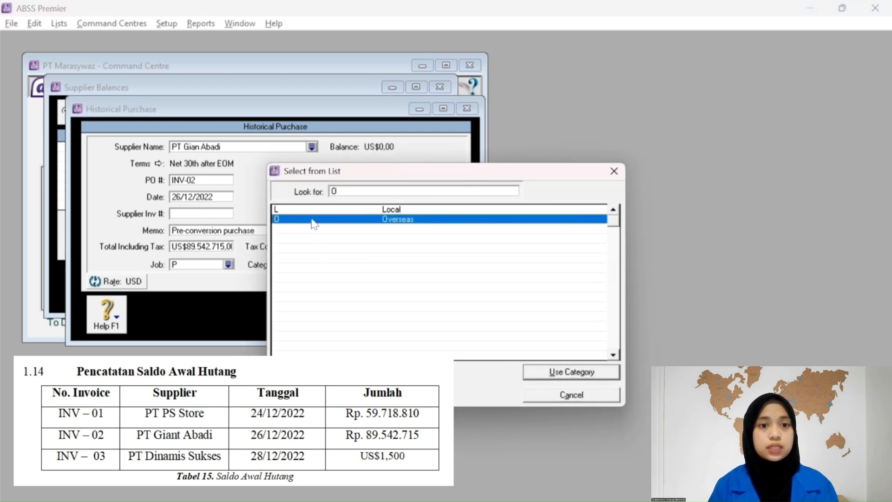
{"action": "left_click", "coordinate": [541, 372]}
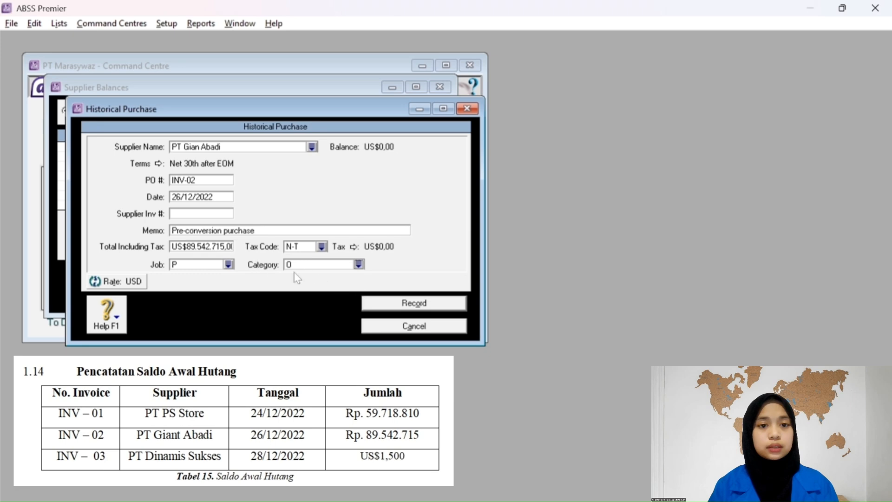
{"action": "left_click", "coordinate": [415, 306]}
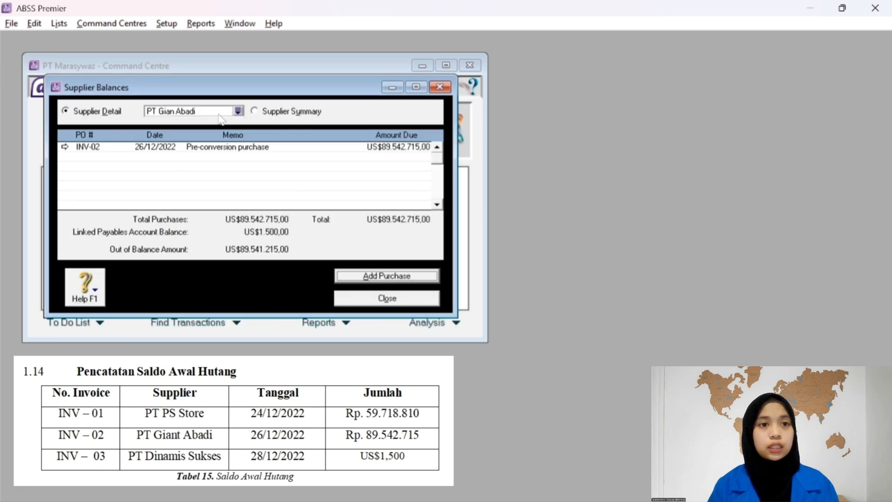
Select supplier PT Dinamis Sukses and start a new historical purchase past the warning.
{"action": "left_click", "coordinate": [238, 111]}
{"action": "left_click", "coordinate": [307, 211]}
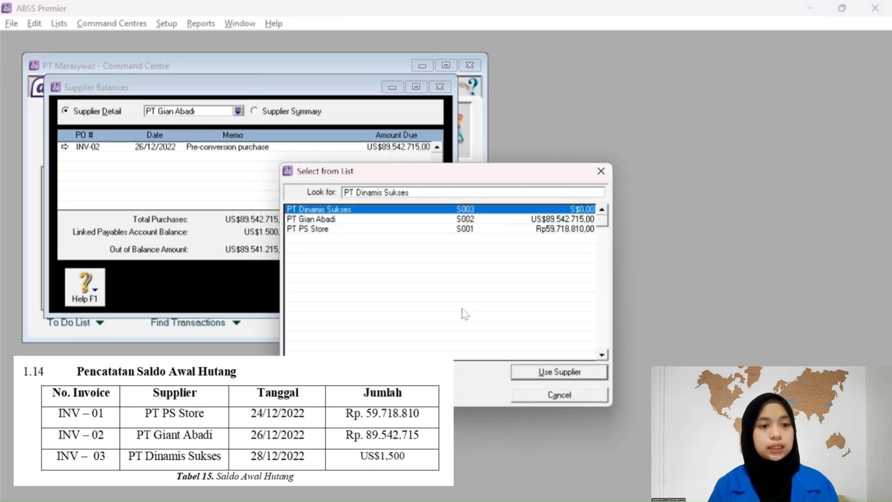
{"action": "left_click", "coordinate": [537, 371]}
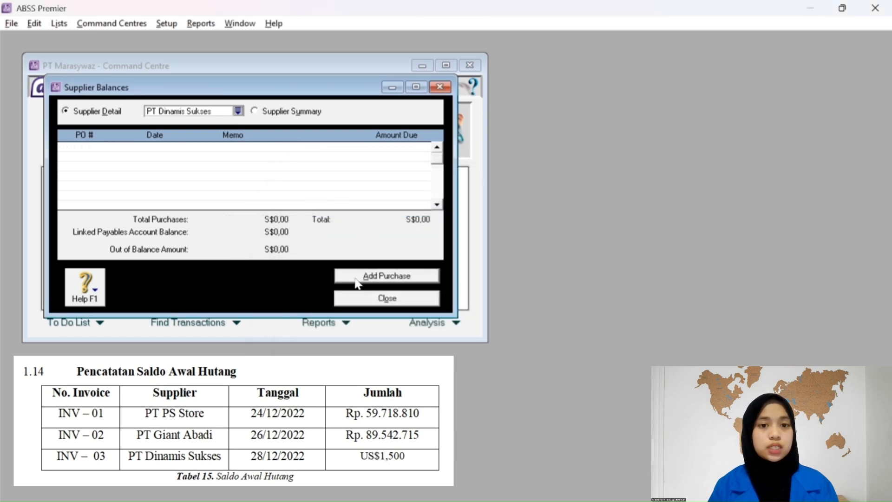
{"action": "left_click", "coordinate": [357, 282]}
{"action": "left_click", "coordinate": [437, 343]}
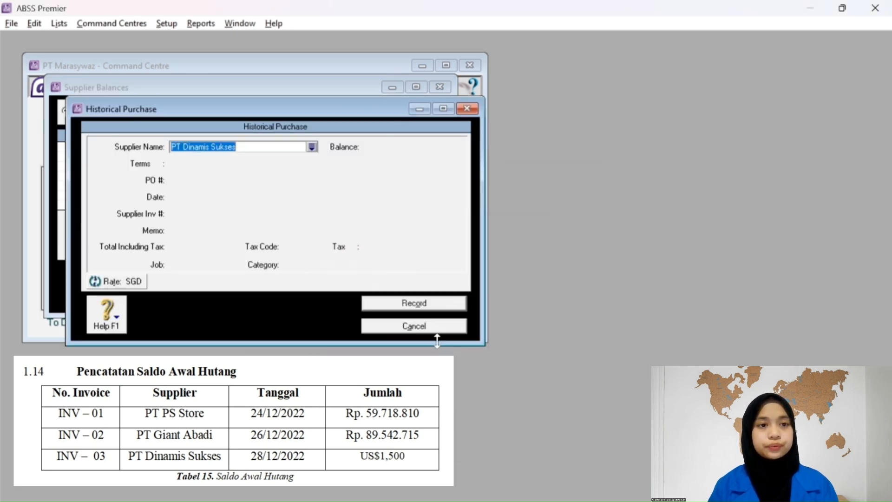
{"action": "left_click", "coordinate": [264, 177]}
Enter PO INV-03 dated 28/12/2022 with a total of S$1.500.
{"action": "left_click", "coordinate": [213, 183]}
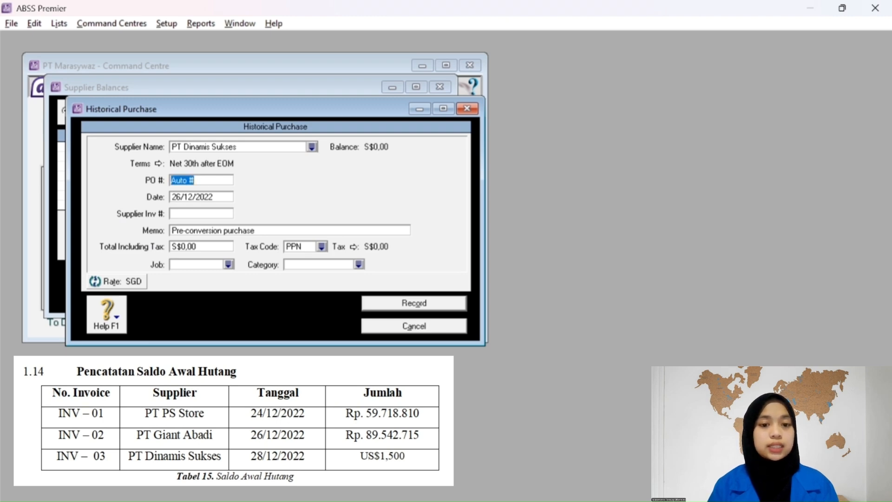
{"action": "type", "text": "INV"}
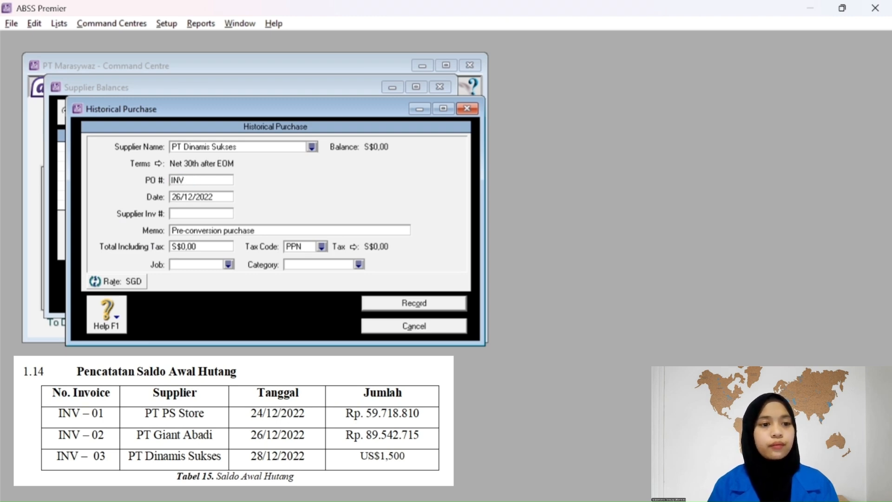
{"action": "type", "text": "-0"}
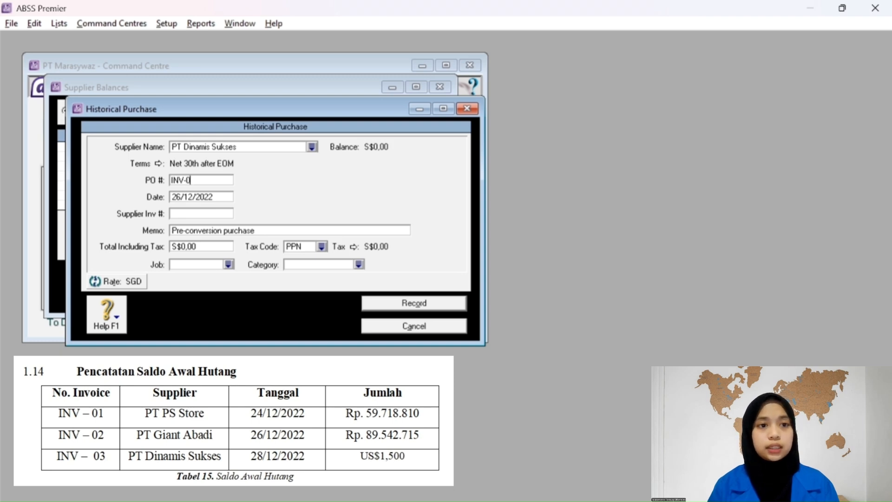
{"action": "type", "text": "3"}
{"action": "key", "text": "Tab"}
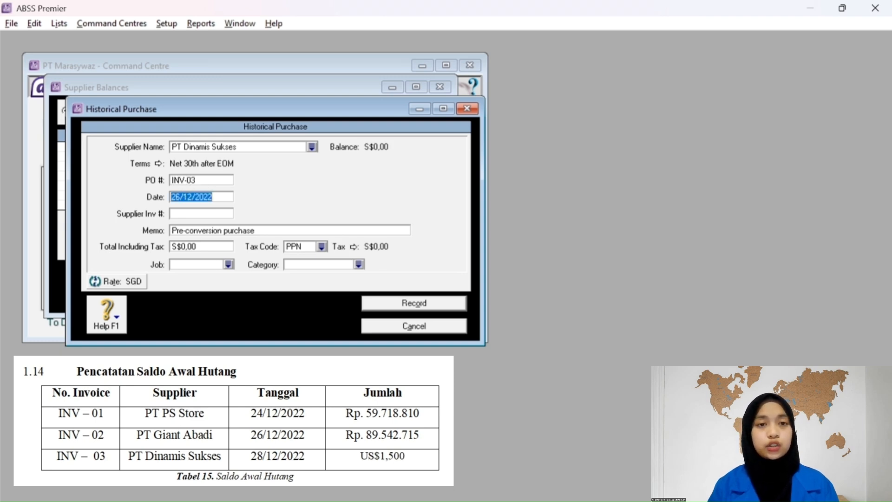
{"action": "left_click", "coordinate": [179, 197]}
{"action": "key", "text": "BackSpace"}
{"action": "type", "text": "8"}
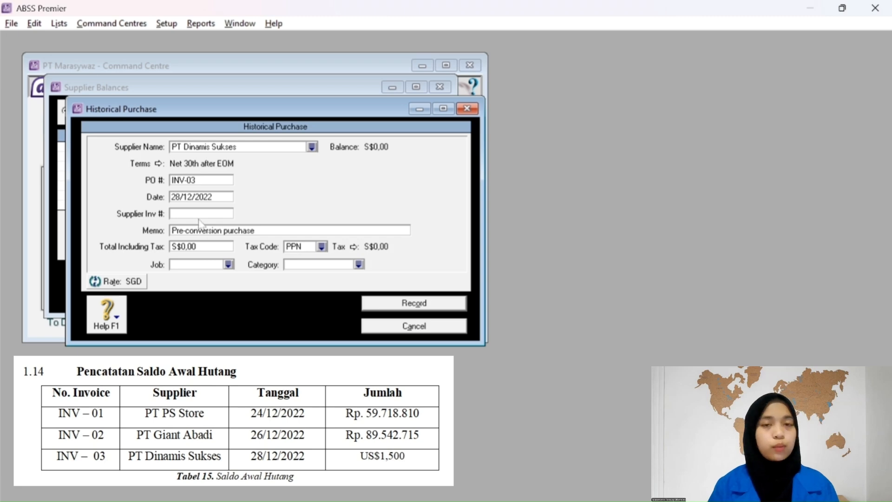
{"action": "left_click", "coordinate": [204, 246]}
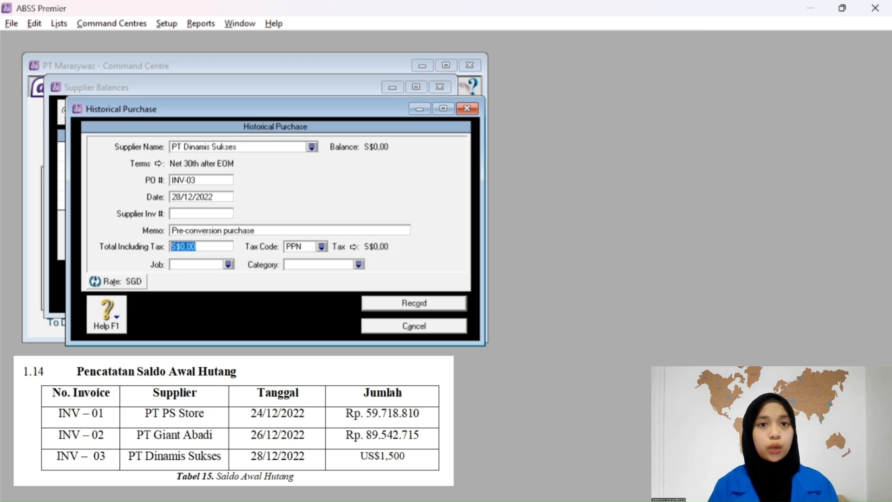
{"action": "type", "text": "1.500"}
{"action": "key", "text": "Tab"}
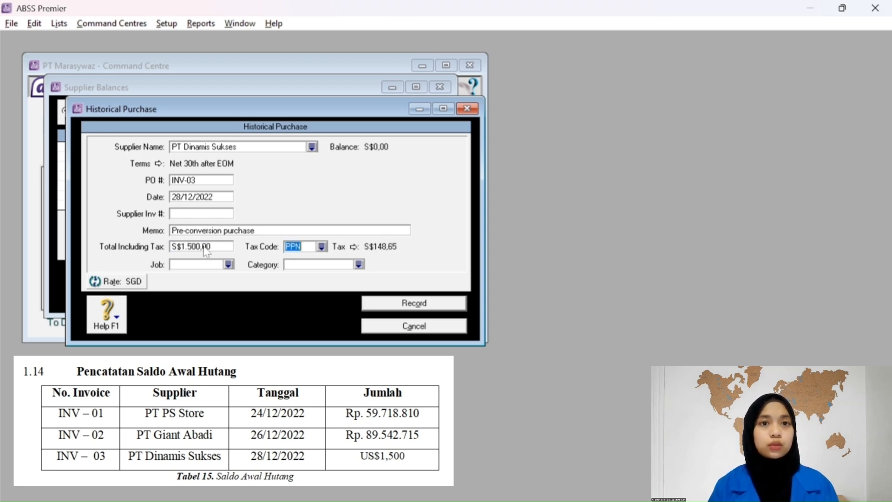
Set tax code N-T, job Produk and category Overseas, then record INV-03.
{"action": "left_click", "coordinate": [321, 246]}
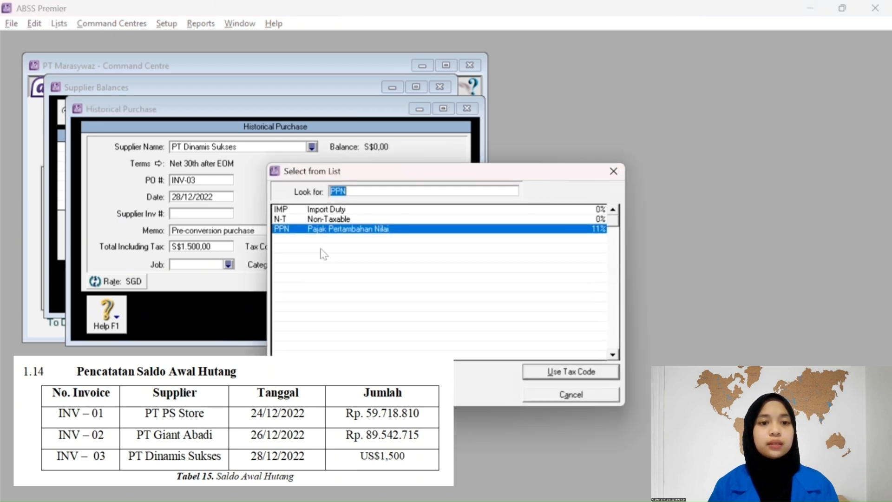
{"action": "left_click", "coordinate": [301, 219]}
{"action": "left_click", "coordinate": [551, 374]}
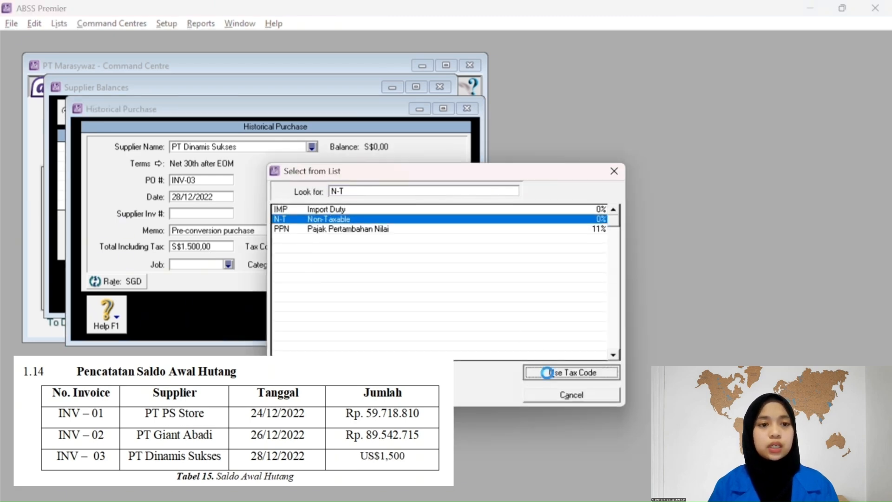
{"action": "key", "text": "Tab"}
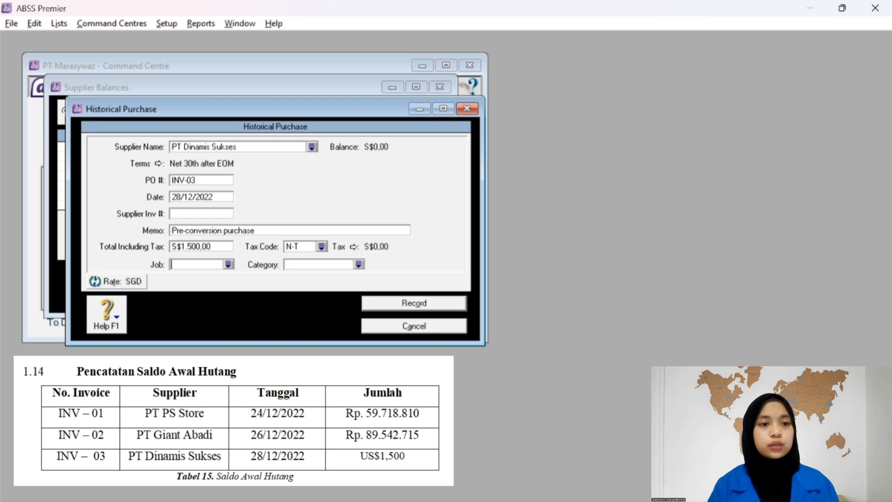
{"action": "left_click", "coordinate": [228, 265]}
{"action": "left_click", "coordinate": [321, 220]}
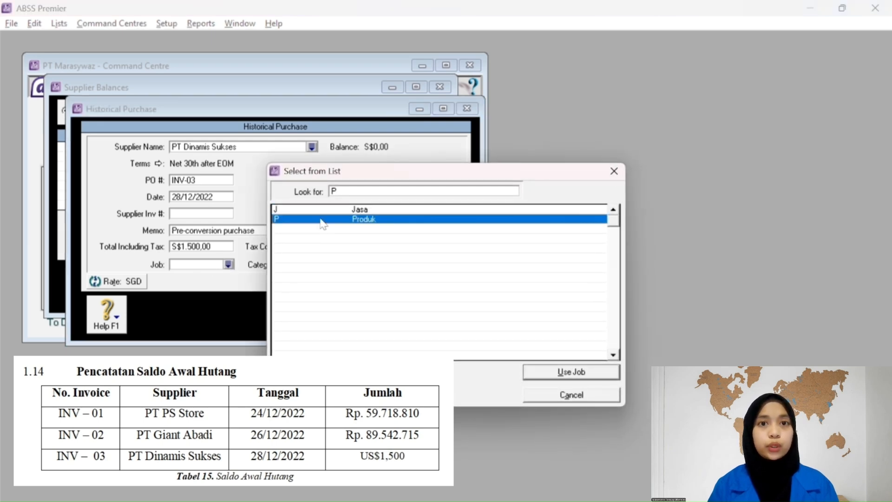
{"action": "left_click", "coordinate": [577, 374]}
{"action": "left_click", "coordinate": [368, 265]}
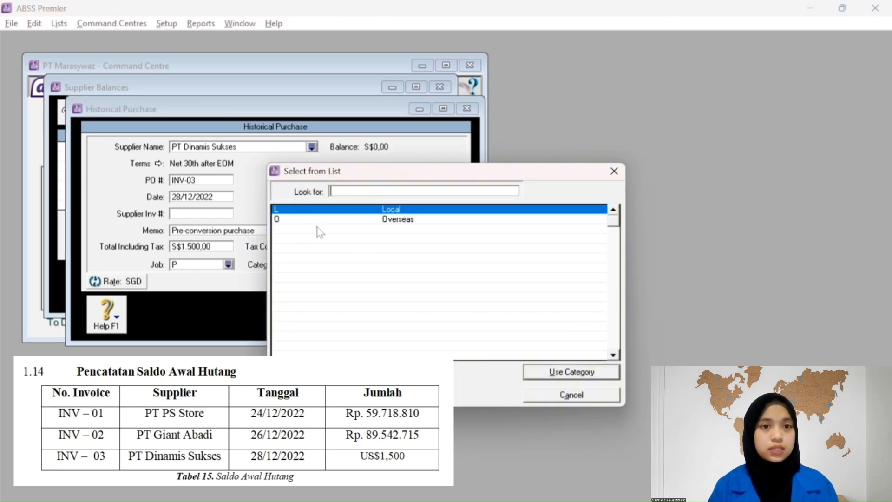
{"action": "left_click", "coordinate": [318, 219]}
{"action": "left_click", "coordinate": [576, 371]}
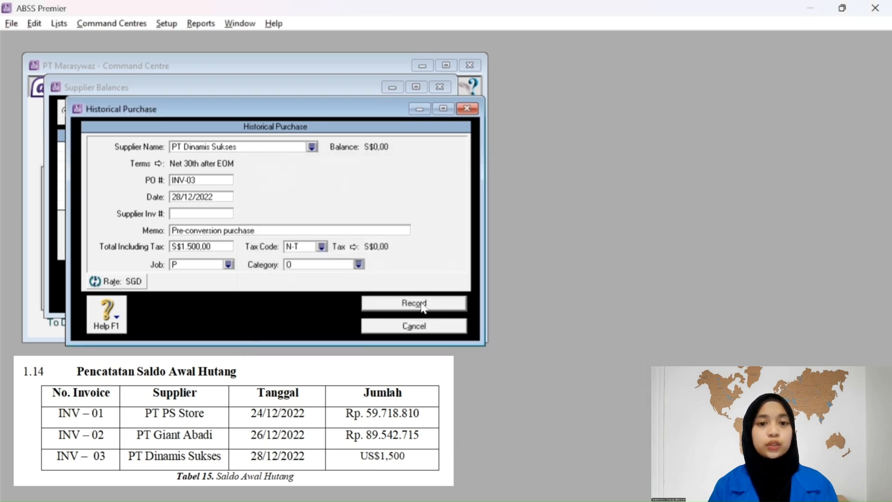
{"action": "left_click", "coordinate": [414, 303]}
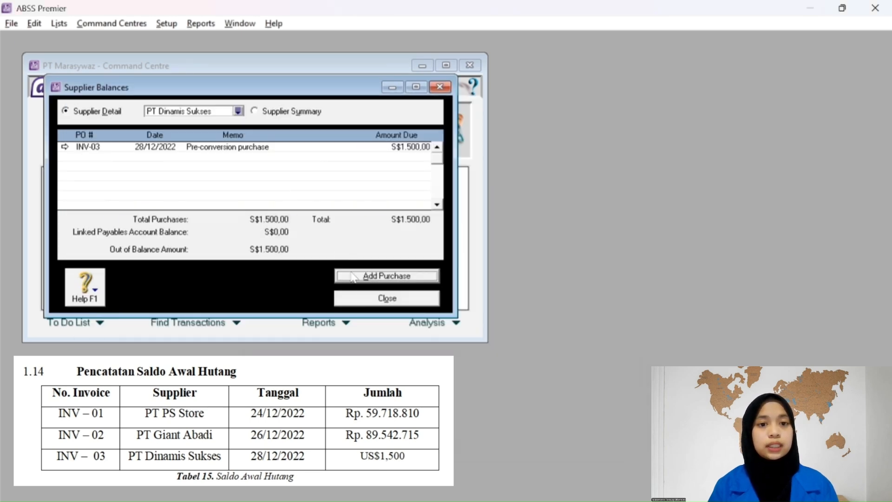
Close Supplier Balances and open the Items List in the Inventory centre.
{"action": "left_click", "coordinate": [369, 300]}
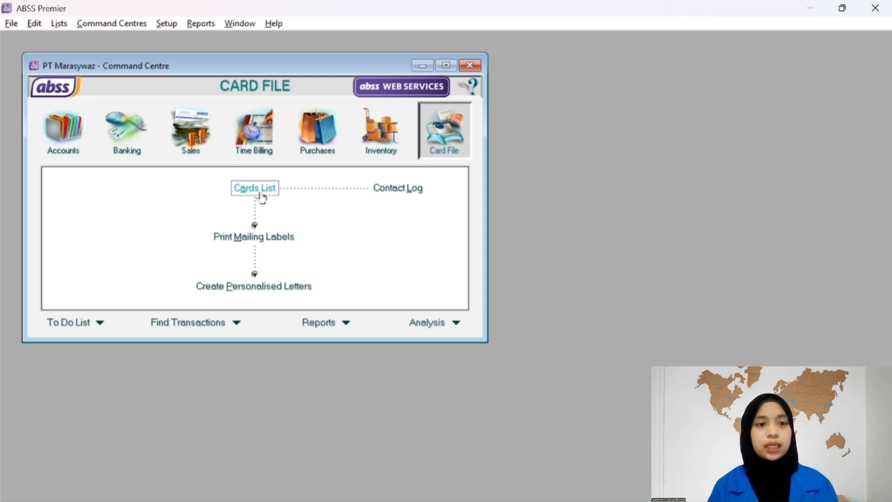
{"action": "left_click", "coordinate": [379, 148]}
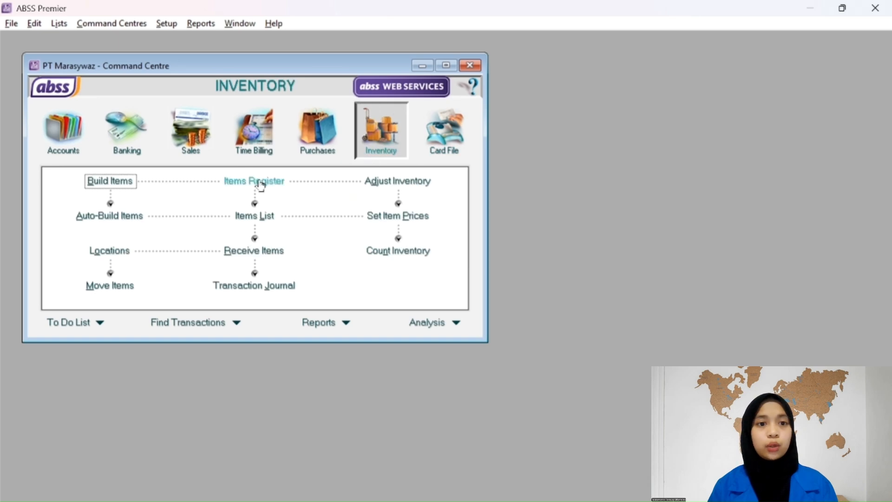
{"action": "left_click", "coordinate": [255, 216]}
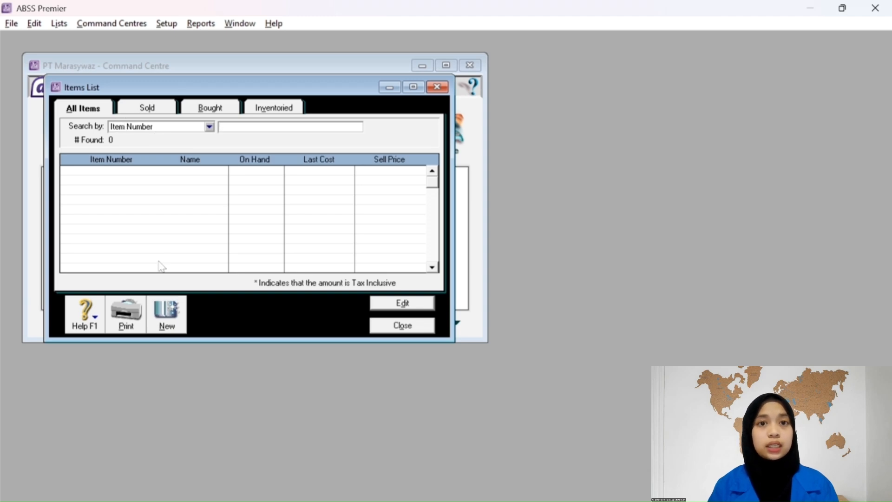
Create a new item with number LAS and name 'ASUS Vivobook Go 14 (E1404F)'.
{"action": "left_click", "coordinate": [167, 320]}
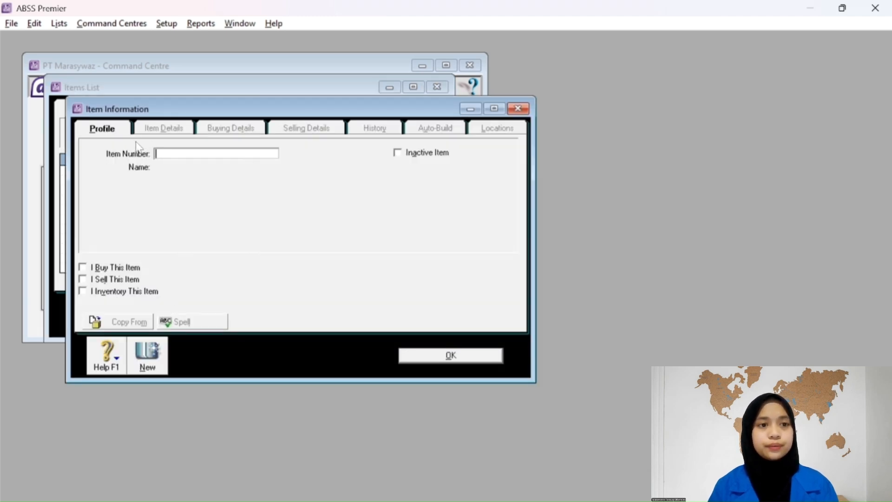
{"action": "left_click", "coordinate": [84, 268]}
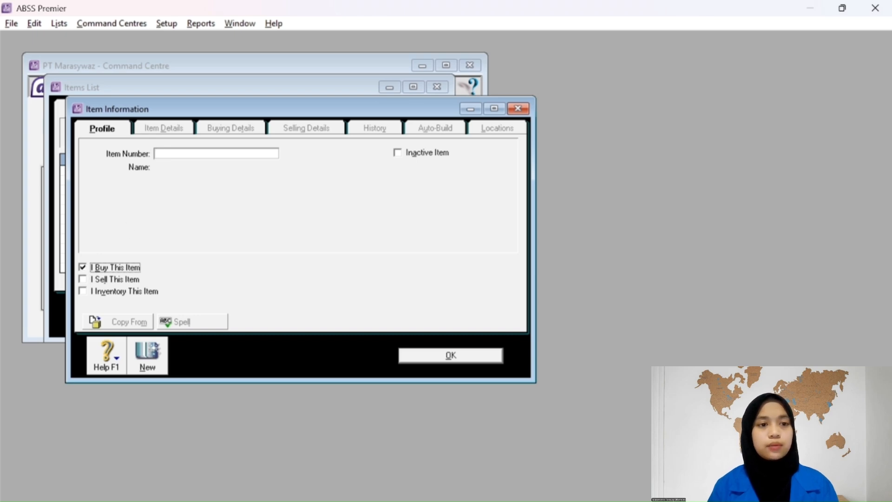
{"action": "left_click", "coordinate": [178, 154]}
{"action": "left_click", "coordinate": [83, 268]}
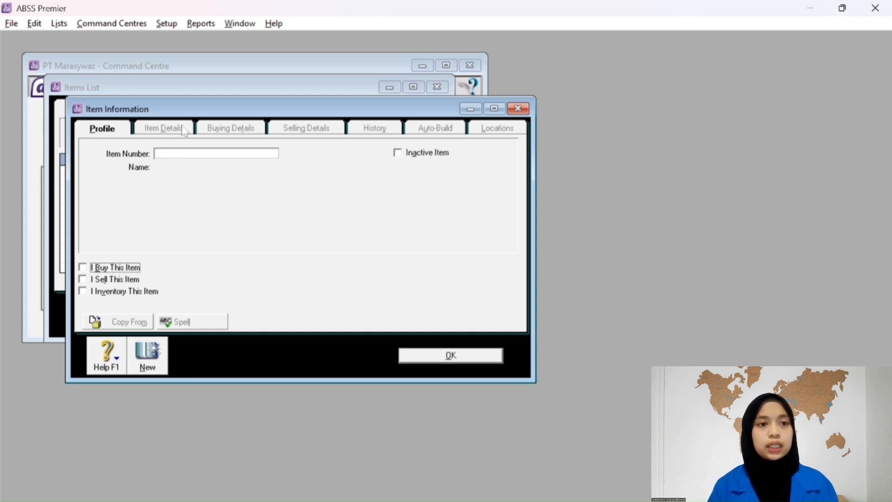
{"action": "left_click", "coordinate": [173, 154]}
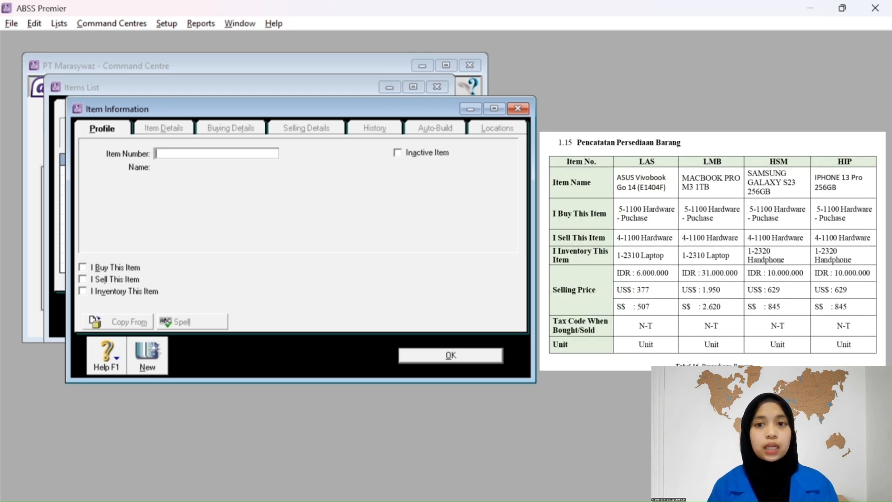
{"action": "type", "text": "LAS"}
{"action": "key", "text": "Tab"}
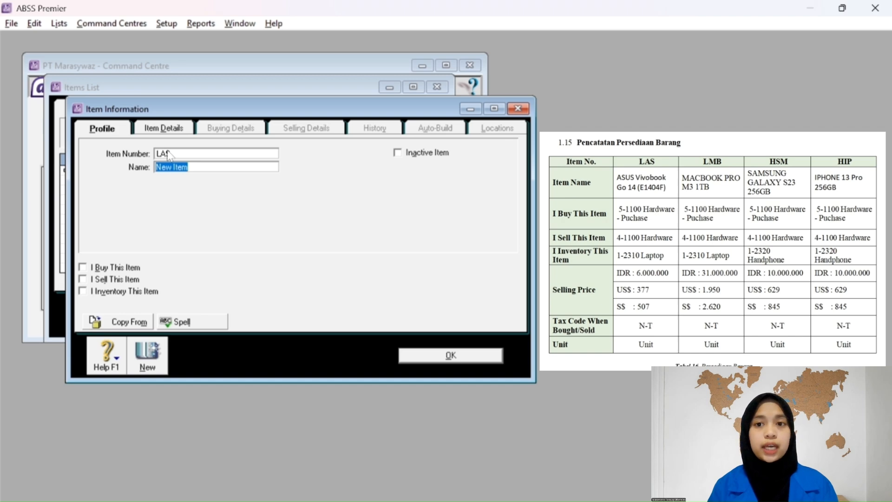
{"action": "type", "text": "Asus"}
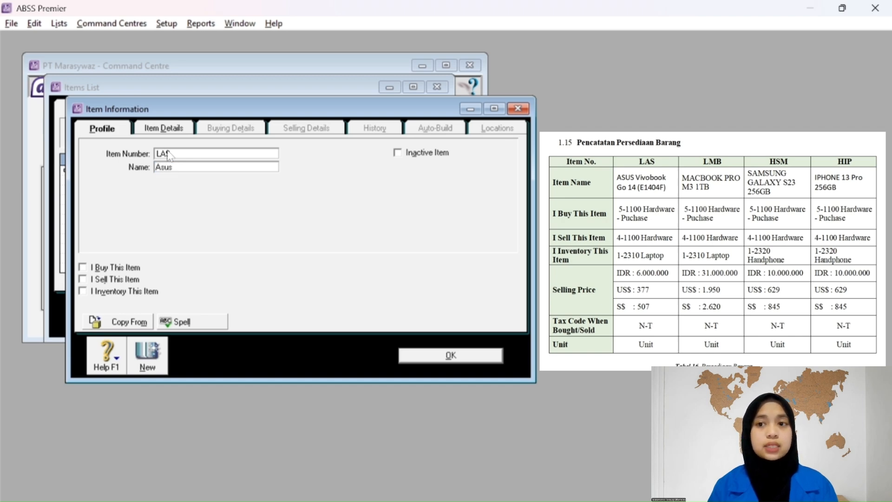
{"action": "key", "text": "Caps_Lock"}
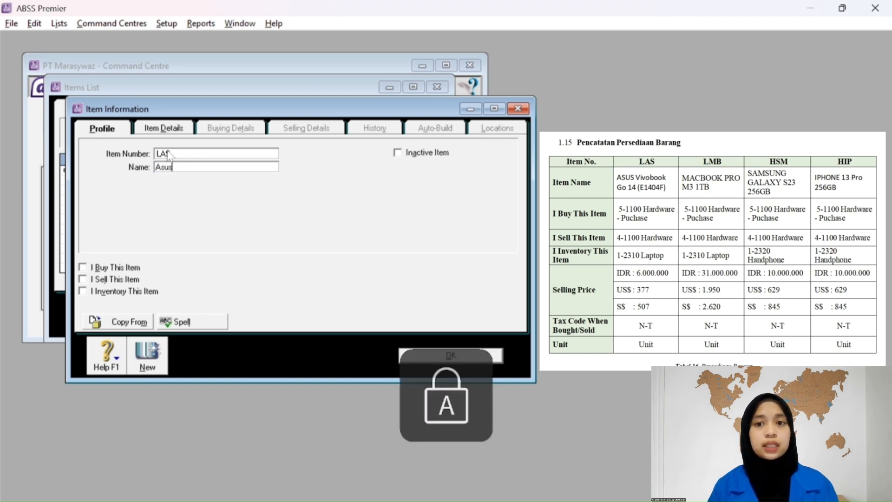
{"action": "key", "text": "BackSpace"}
{"action": "key", "text": "BackSpace"}
{"action": "type", "text": "SUS"}
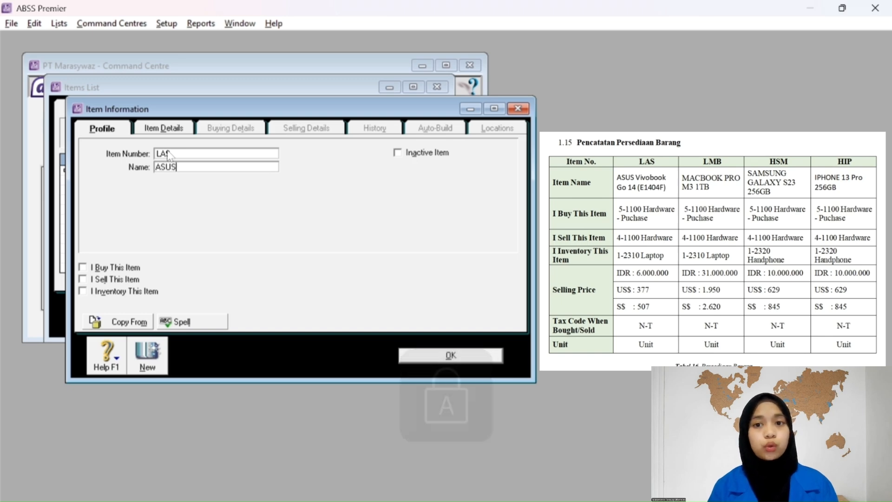
{"action": "key", "text": "Caps_Lock"}
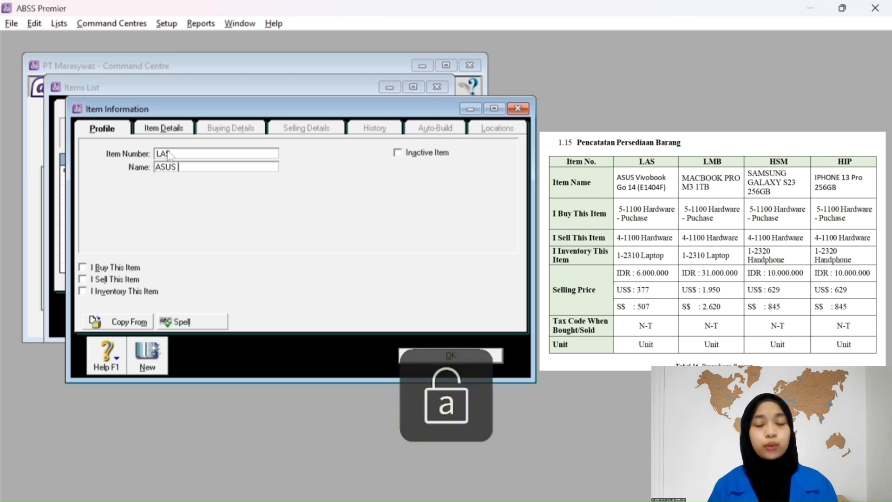
{"action": "type", "text": "Vivoboo"}
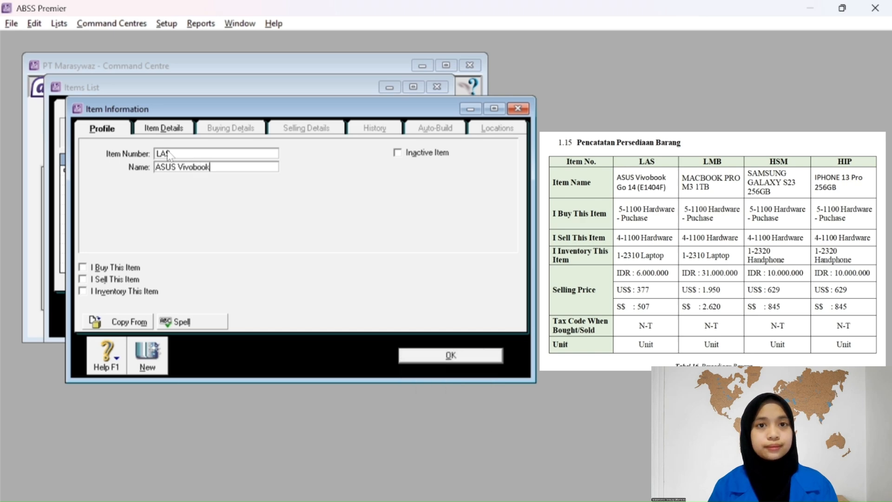
{"action": "type", "text": "k "}
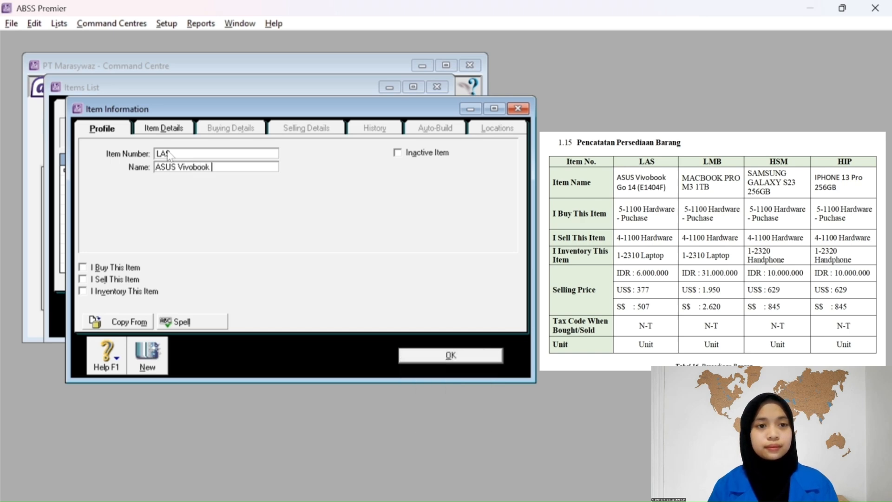
{"action": "type", "text": "Go"}
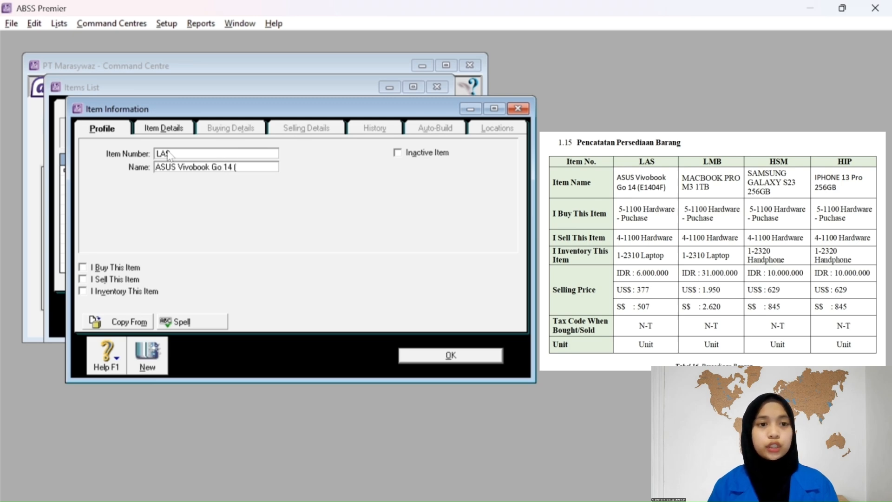
{"action": "type", "text": "14 (E"}
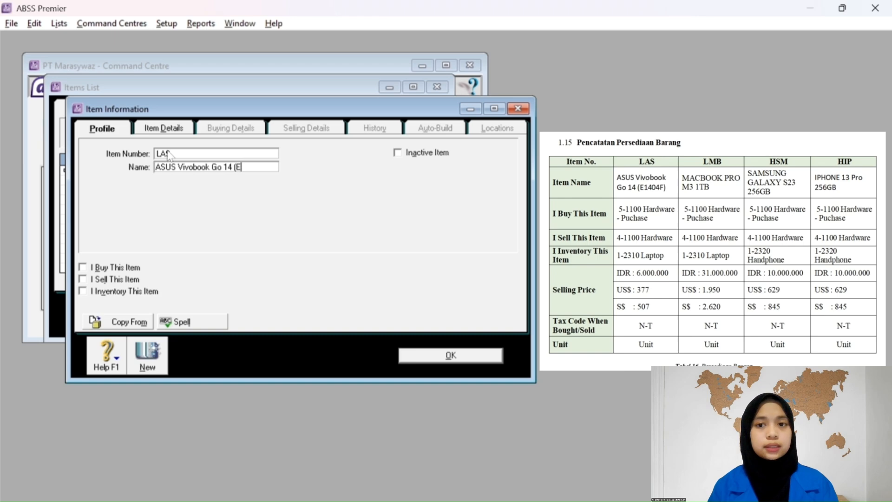
{"action": "type", "text": "140"}
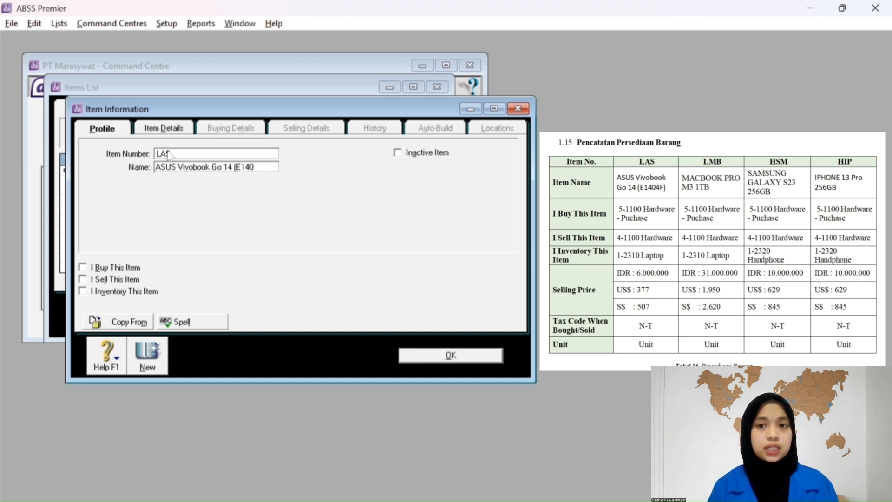
{"action": "type", "text": "4F"}
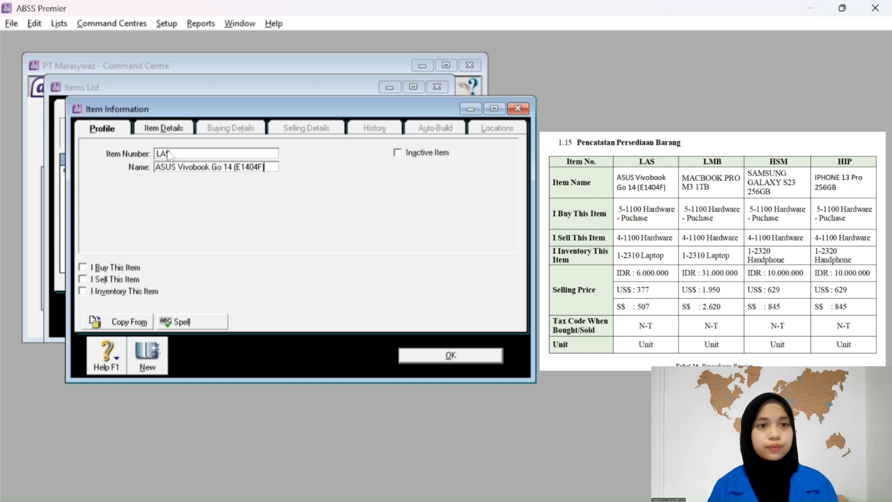
{"action": "type", "text": ")"}
{"action": "key", "text": "Tab"}
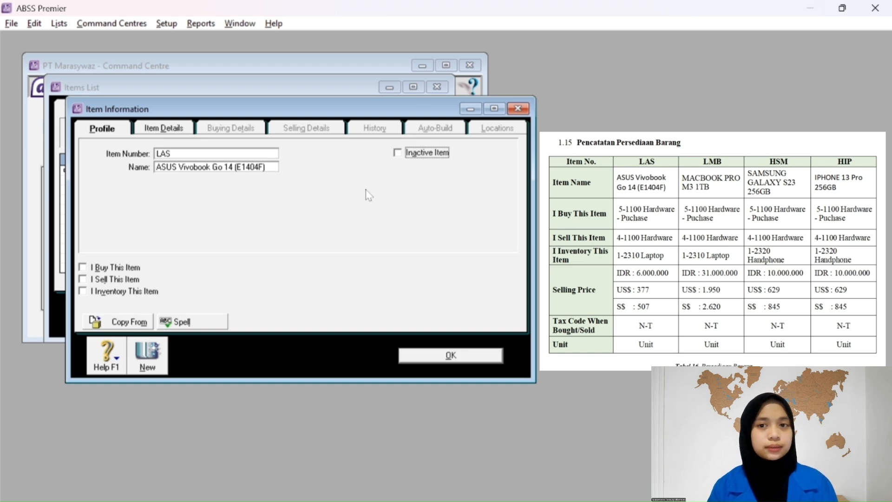
Mark LAS as bought, sold and inventoried, with cost of sales 5-1100 Hardware - Purchase.
{"action": "left_click", "coordinate": [82, 268]}
{"action": "left_click", "coordinate": [83, 279]}
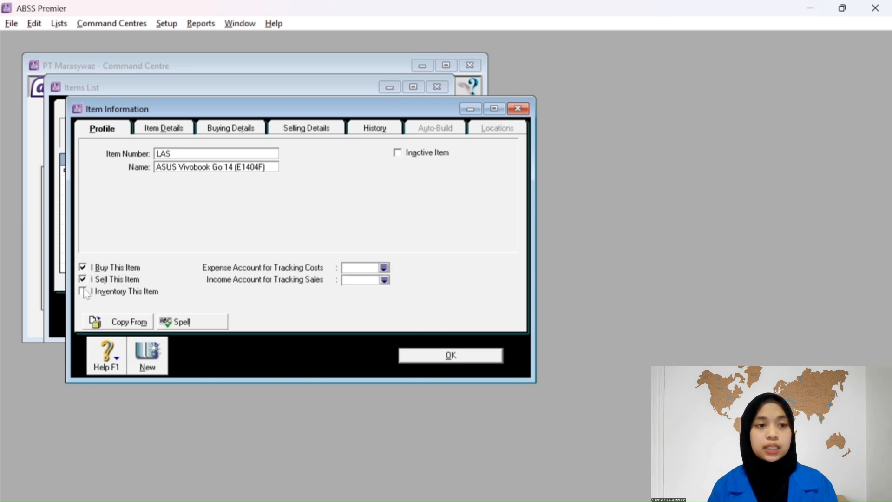
{"action": "left_click", "coordinate": [83, 292]}
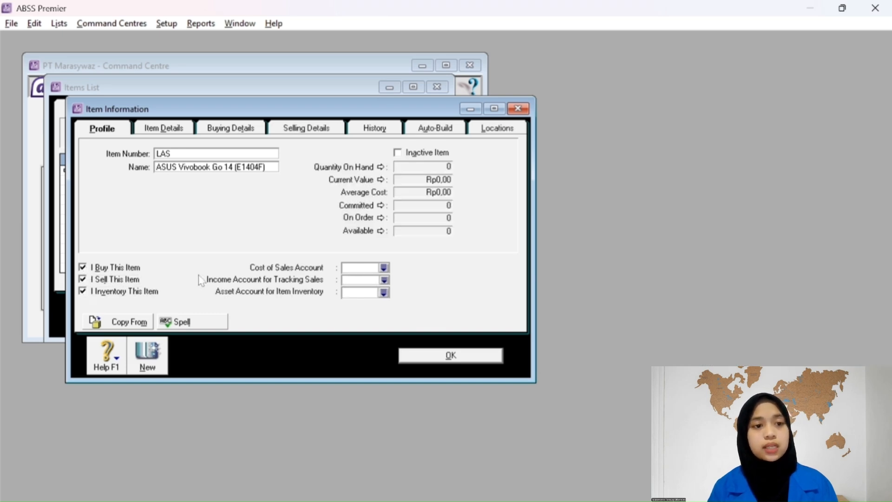
{"action": "left_click", "coordinate": [385, 268]}
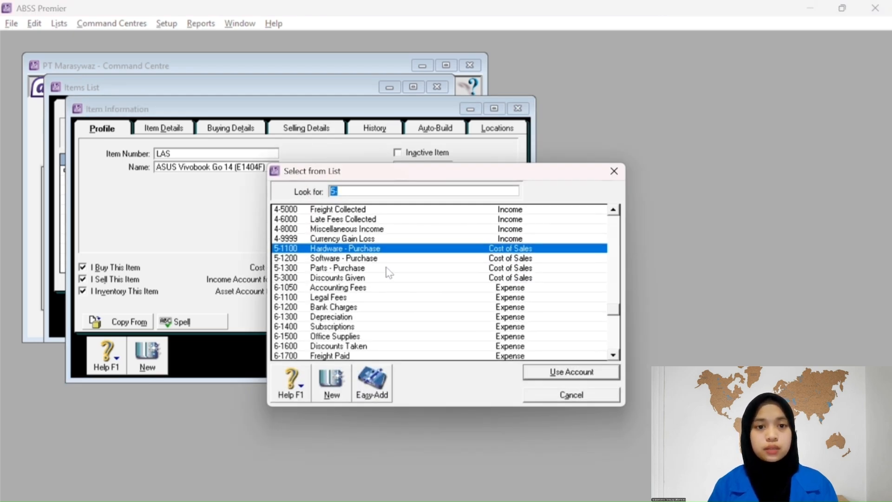
{"action": "left_click", "coordinate": [556, 373]}
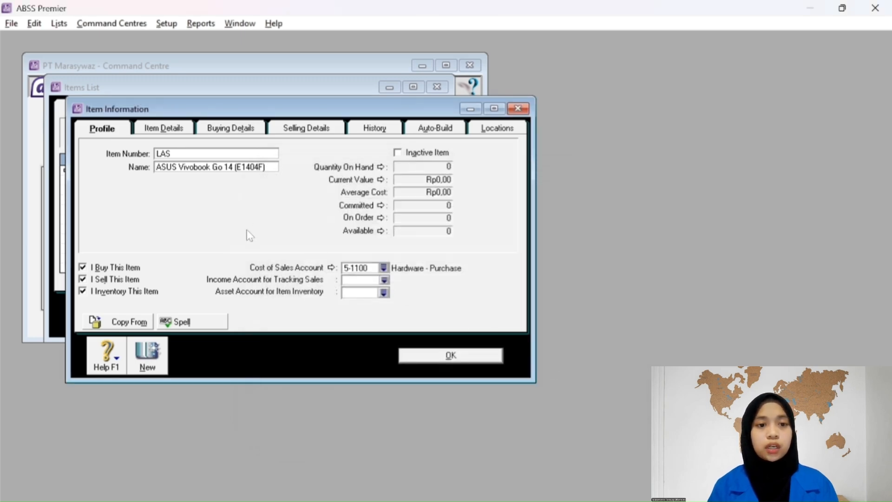
Set income account 4-1100 Hardware and asset account 1-2310 Laptop.
{"action": "left_click", "coordinate": [385, 280]}
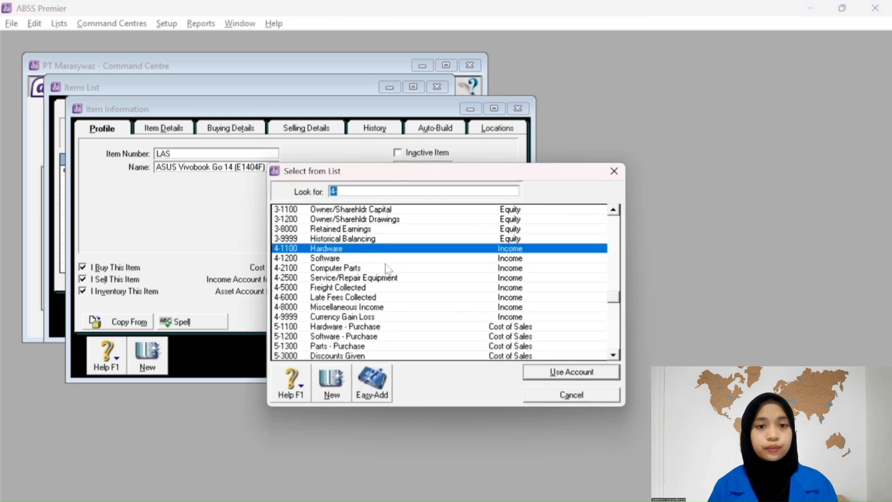
{"action": "left_click", "coordinate": [564, 372]}
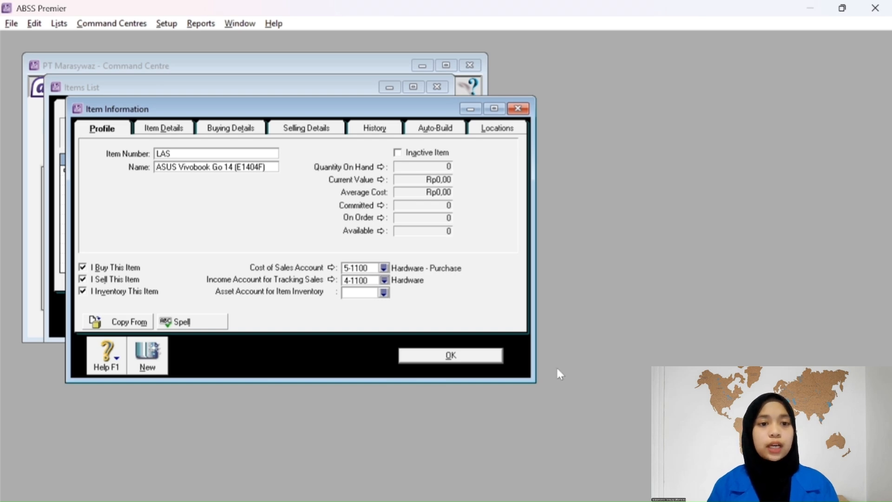
{"action": "left_click", "coordinate": [384, 292]}
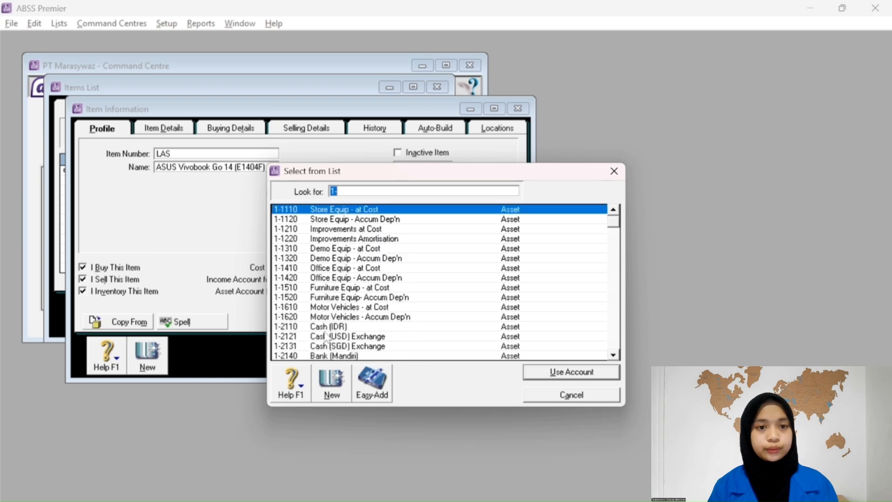
{"action": "left_click", "coordinate": [337, 191]}
{"action": "type", "text": "231"}
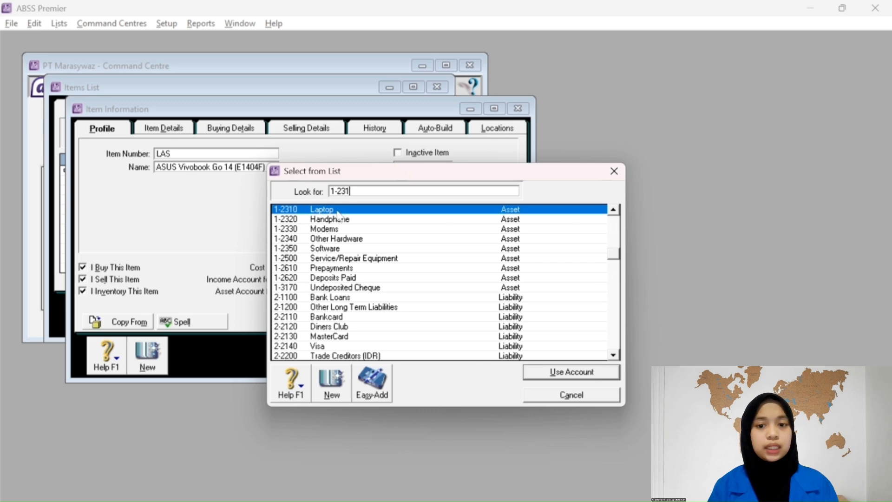
{"action": "left_click", "coordinate": [543, 371]}
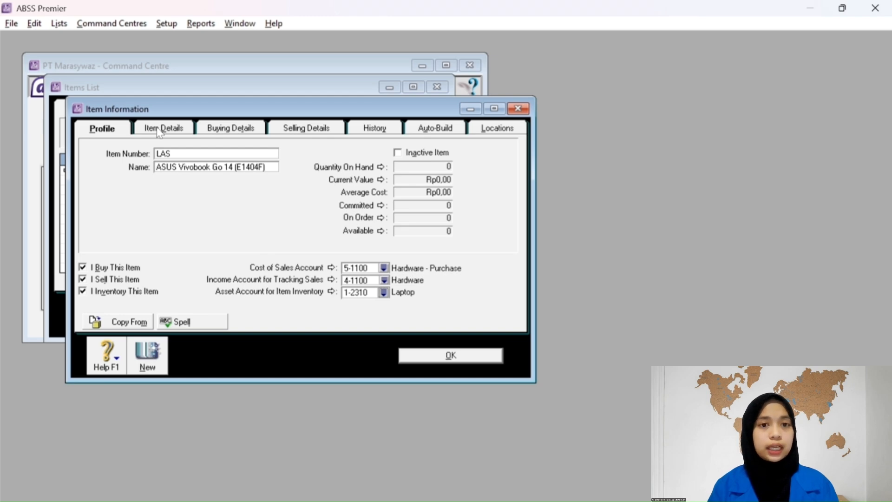
Give LAS a buying unit of Unit and purchase tax code N-T Non-Taxable.
{"action": "left_click", "coordinate": [175, 132]}
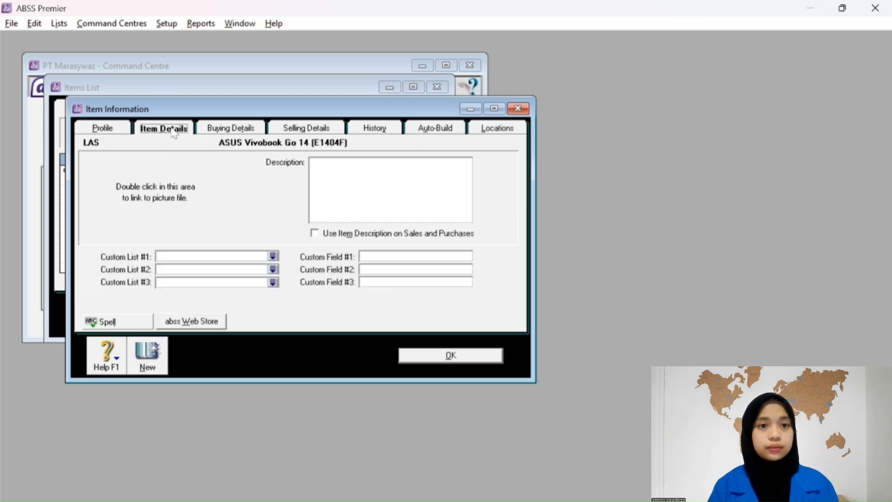
{"action": "left_click", "coordinate": [238, 132]}
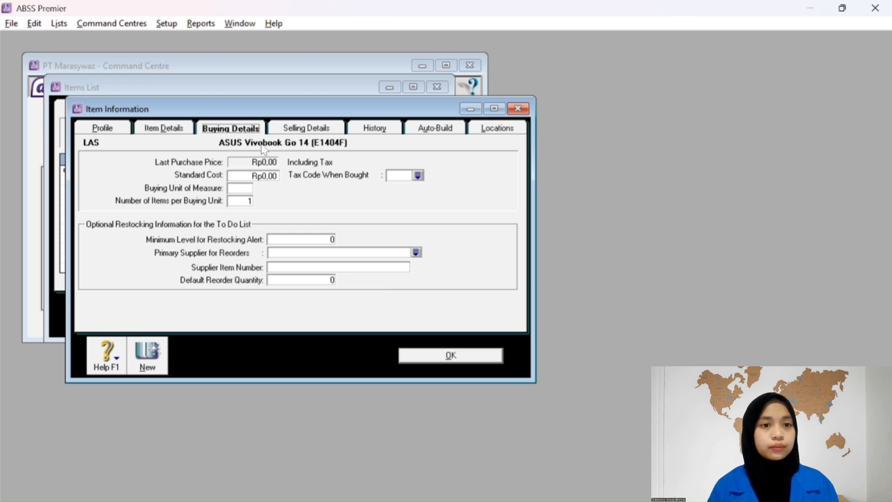
{"action": "left_click", "coordinate": [248, 190]}
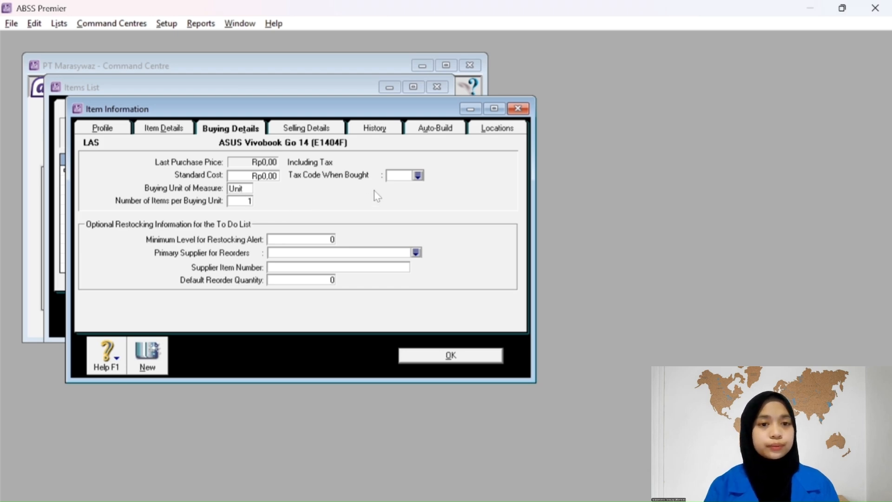
{"action": "left_click", "coordinate": [418, 176]}
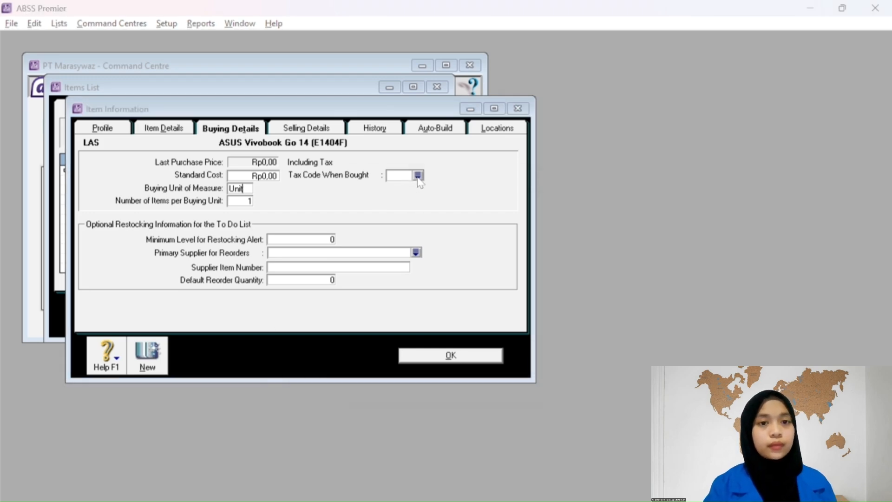
{"action": "left_click", "coordinate": [359, 219]}
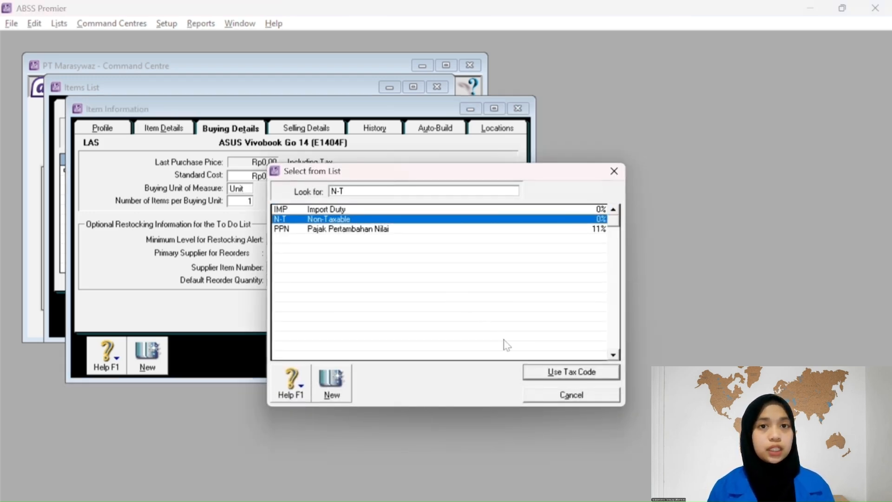
{"action": "left_click", "coordinate": [542, 371]}
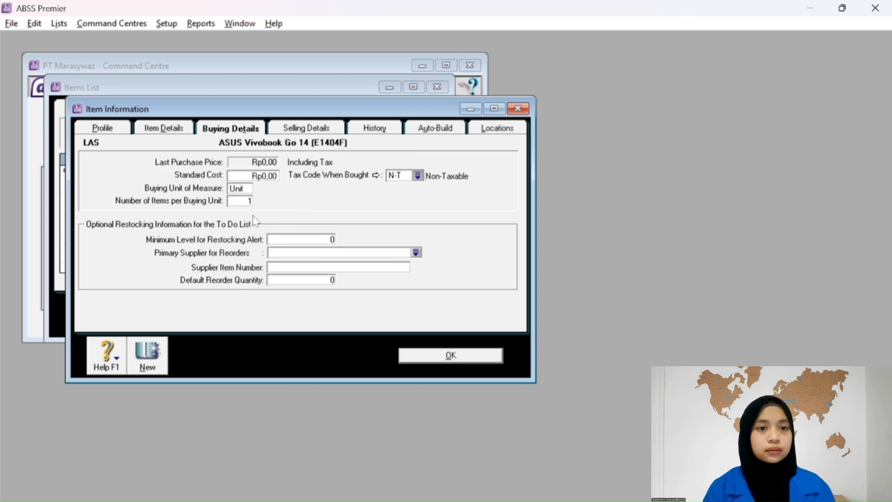
{"action": "left_click", "coordinate": [289, 134]}
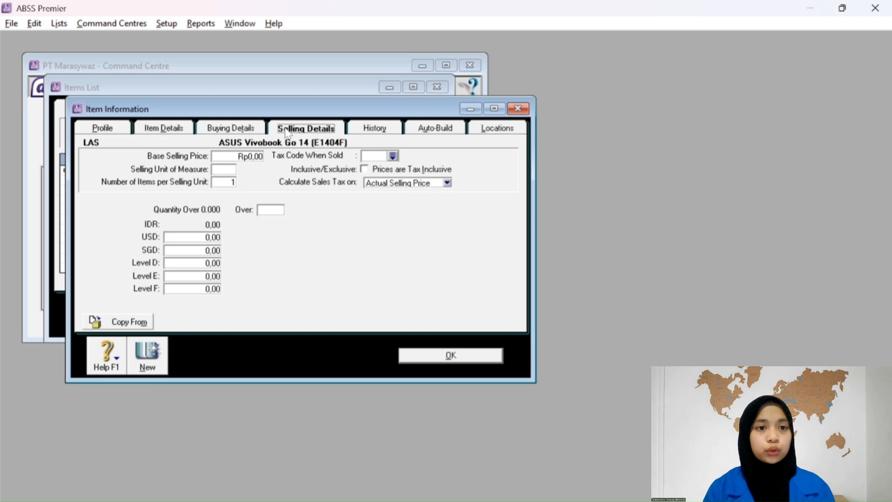
Set LAS's base selling price to Rp6.000.000,00 with the N-T Non-Taxable sales tax code.
{"action": "left_click", "coordinate": [235, 158]}
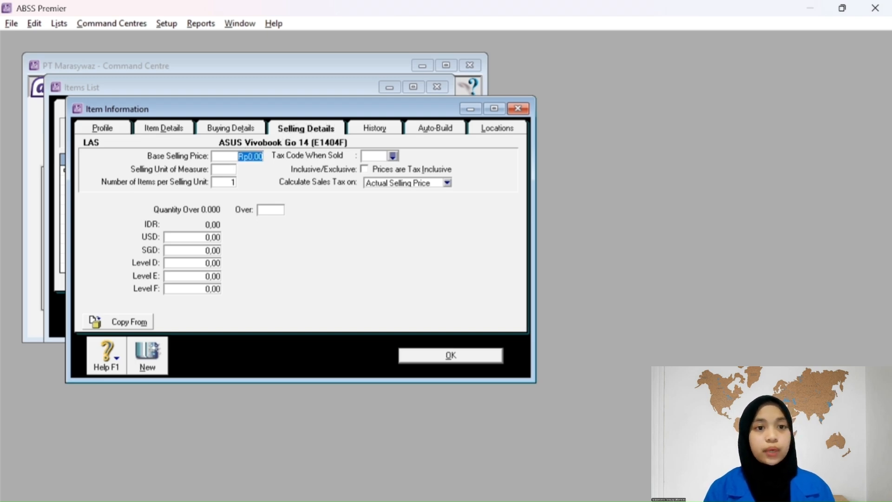
{"action": "type", "text": "60000"}
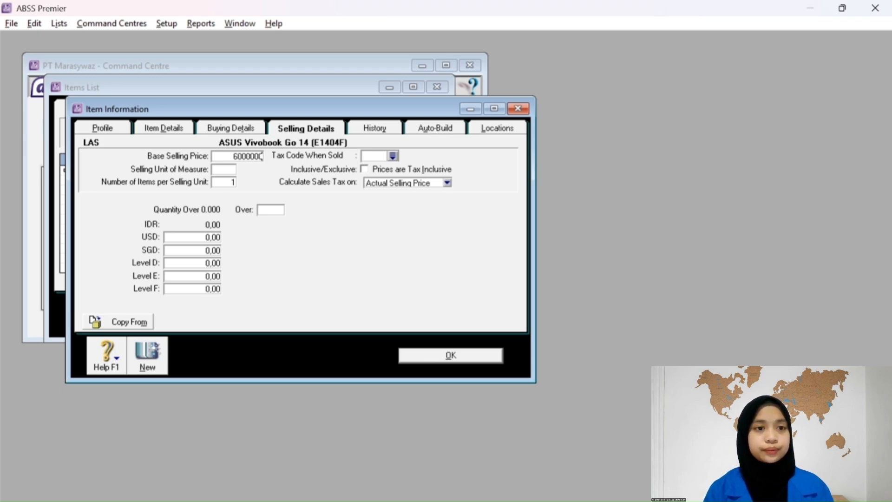
{"action": "key", "text": "Tab"}
{"action": "left_click", "coordinate": [394, 156]}
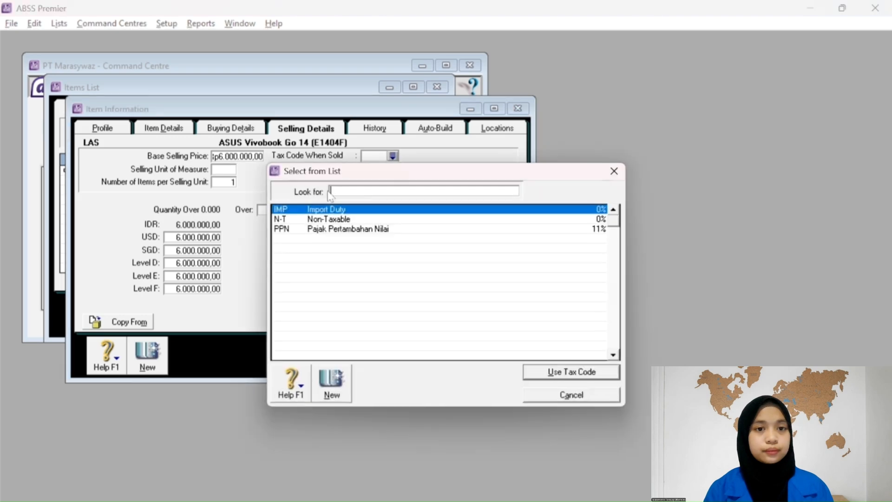
{"action": "type", "text": "N-T"}
{"action": "left_click", "coordinate": [549, 372]}
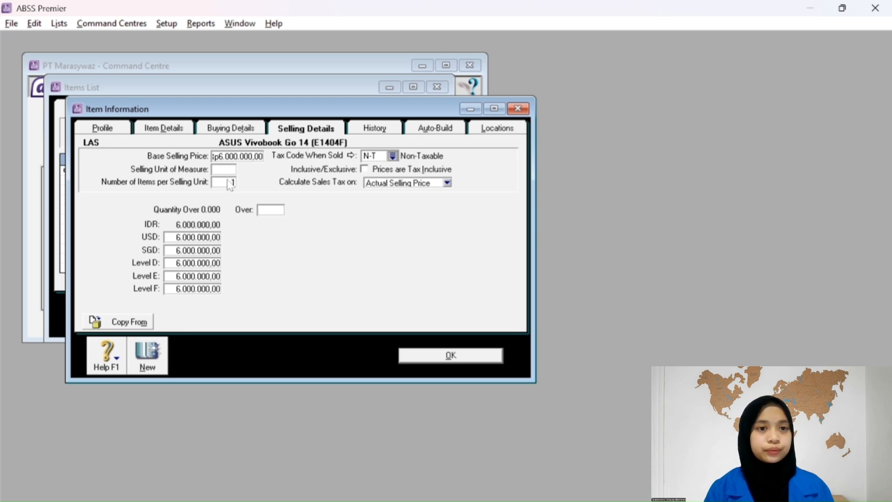
Enter the foreign-currency selling prices: USD 377 and SGD 507.
{"action": "left_click", "coordinate": [211, 237]}
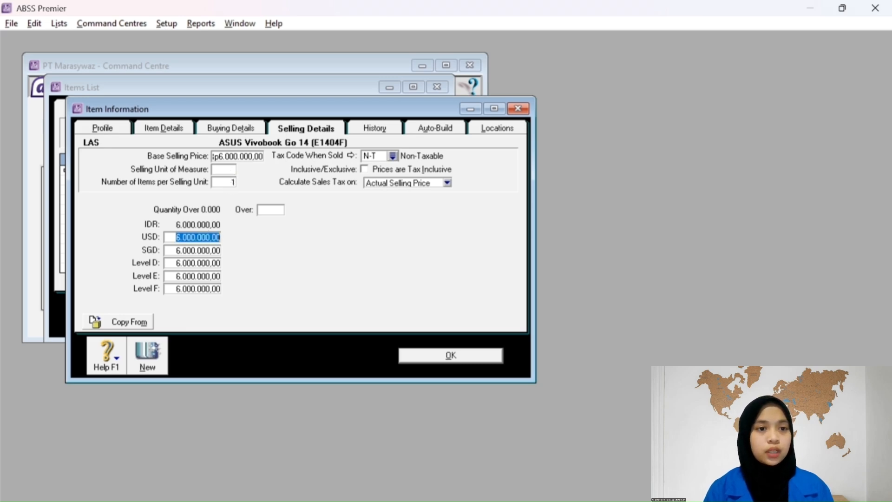
{"action": "type", "text": "377"}
{"action": "key", "text": "Tab"}
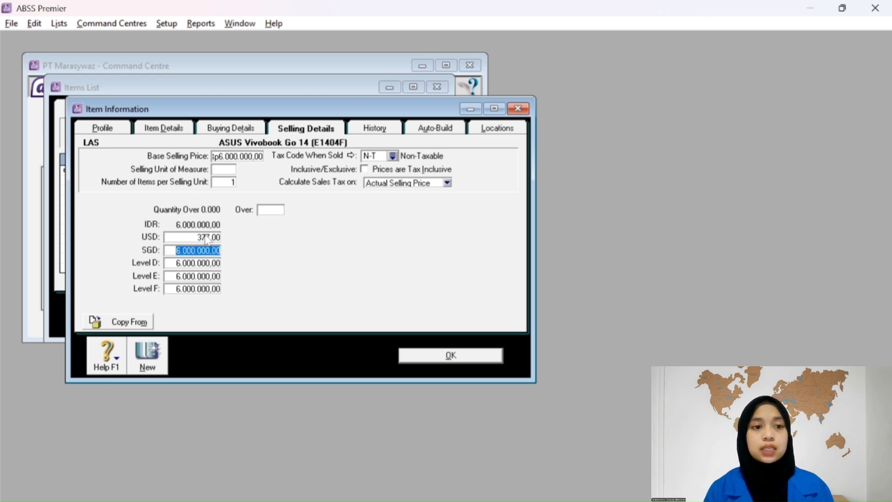
{"action": "type", "text": "507"}
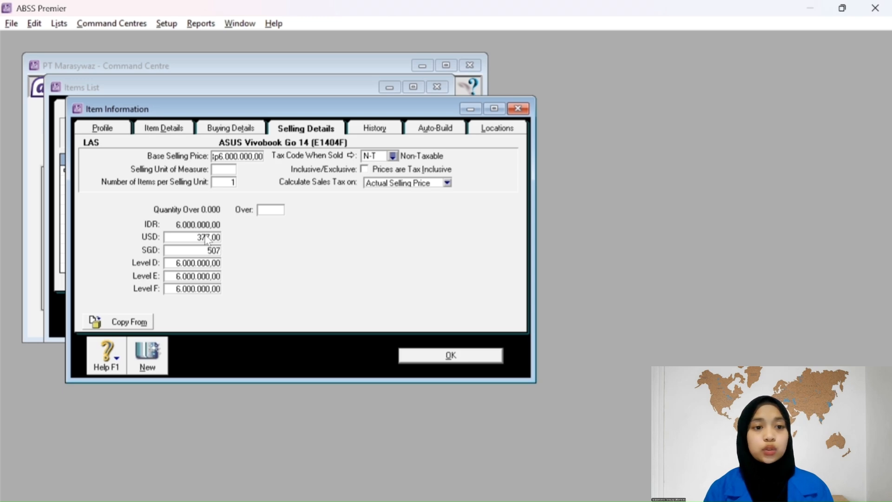
{"action": "type", "text": "000"}
{"action": "key", "text": "BackSpace"}
{"action": "key", "text": "BackSpace"}
{"action": "key", "text": "BackSpace"}
{"action": "key", "text": "Tab"}
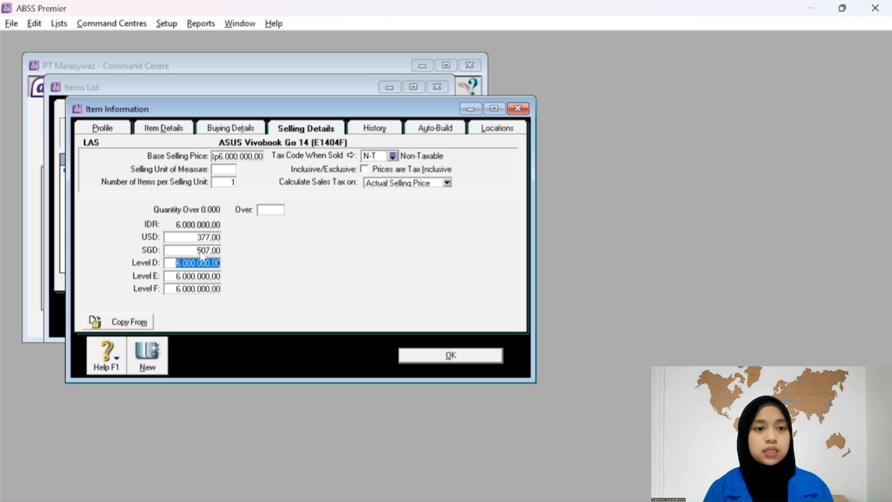
Set price Levels D, E and F to 0 and save item LAS.
{"action": "type", "text": "0"}
{"action": "key", "text": "Tab"}
{"action": "type", "text": "0"}
{"action": "key", "text": "Tab"}
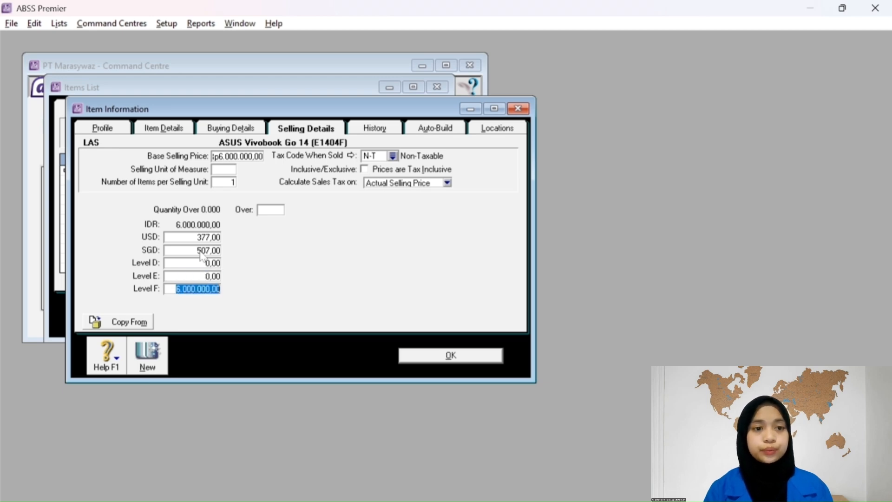
{"action": "type", "text": "0"}
{"action": "key", "text": "Tab"}
{"action": "key", "text": "Tab"}
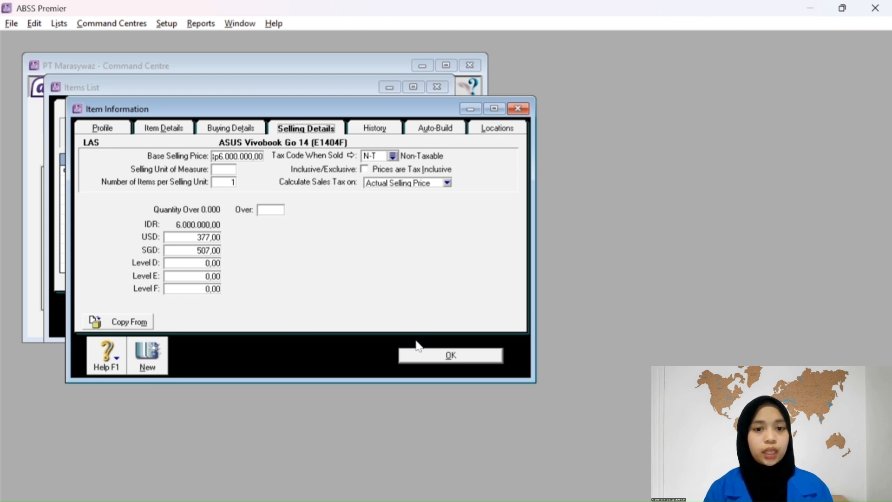
{"action": "left_click", "coordinate": [428, 356]}
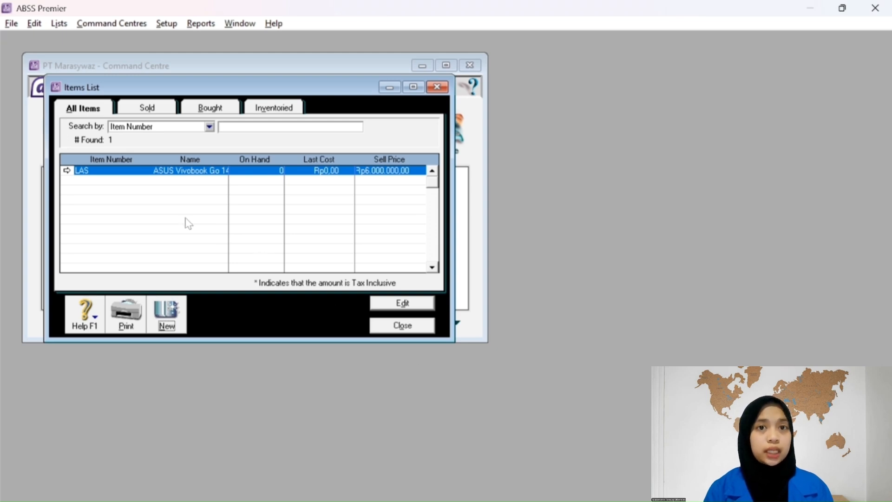
Close the Items List and open Count Inventory showing HIP, HSM, LAS and LMB.
{"action": "key", "text": "Escape"}
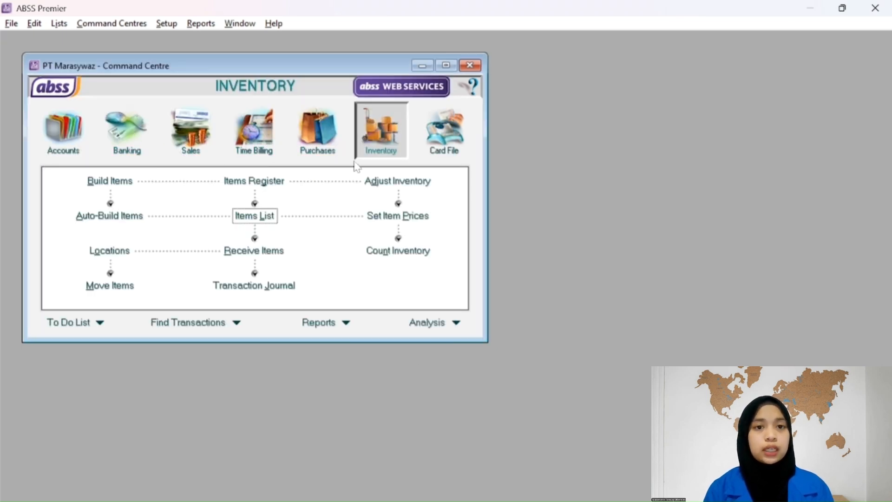
{"action": "left_click", "coordinate": [385, 253]}
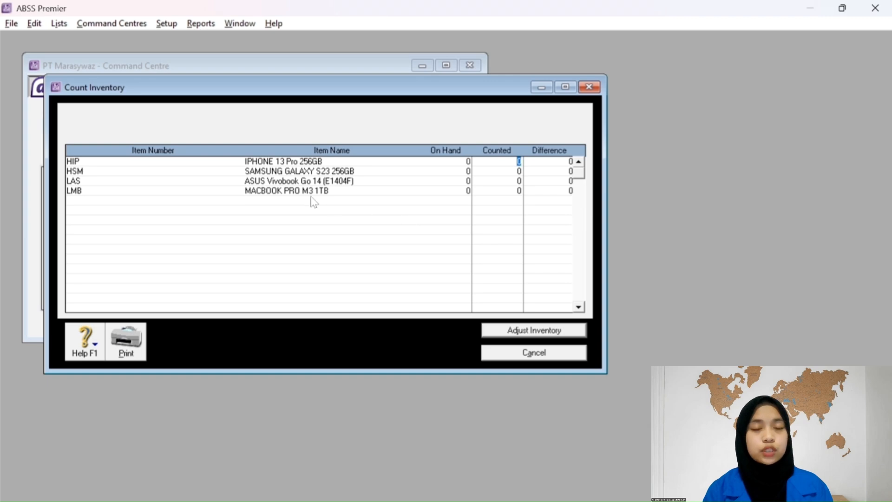
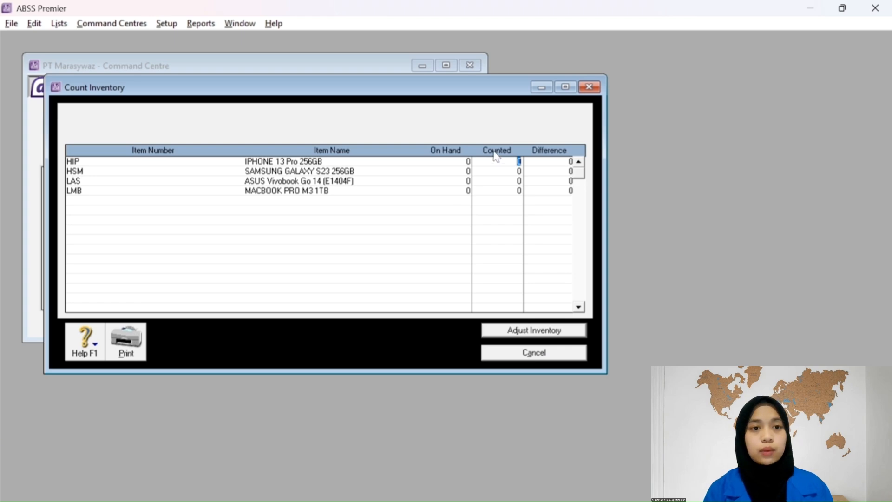
Enter counted quantities 10, 10, 3 and 3 for HIP, HSM, LAS and LMB, then start the stock adjustment.
{"action": "type", "text": "10"}
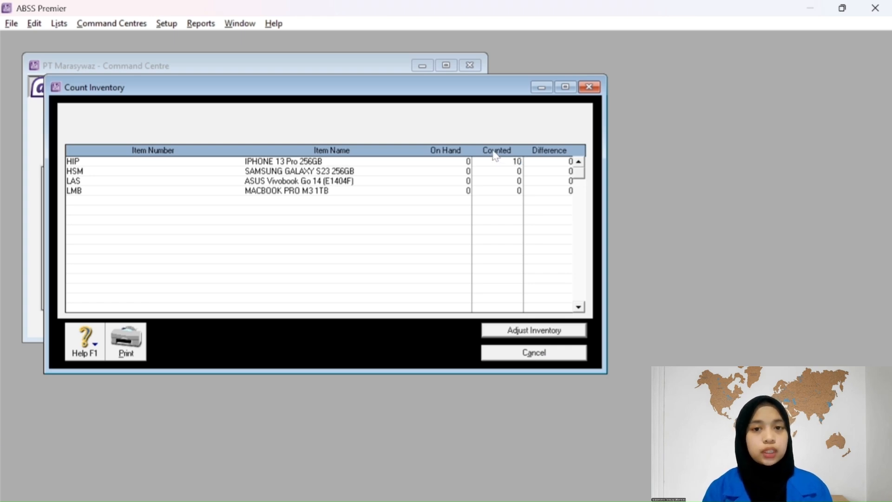
{"action": "key", "text": "Tab"}
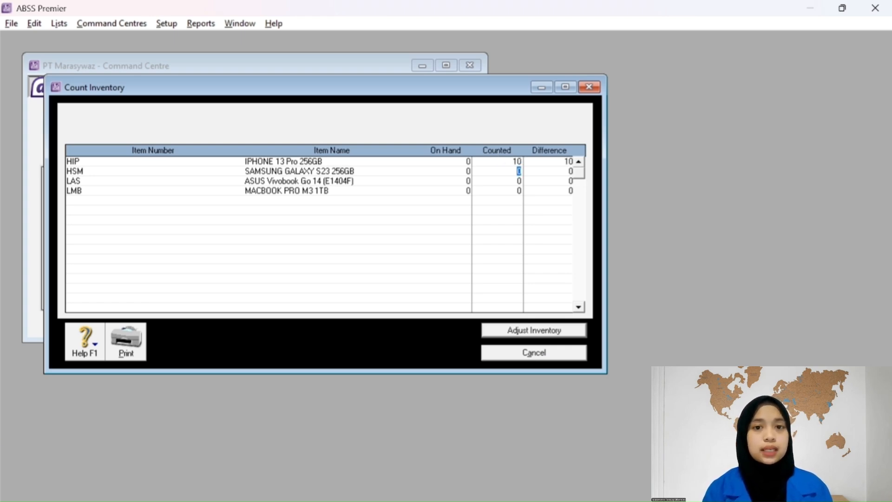
{"action": "type", "text": "10"}
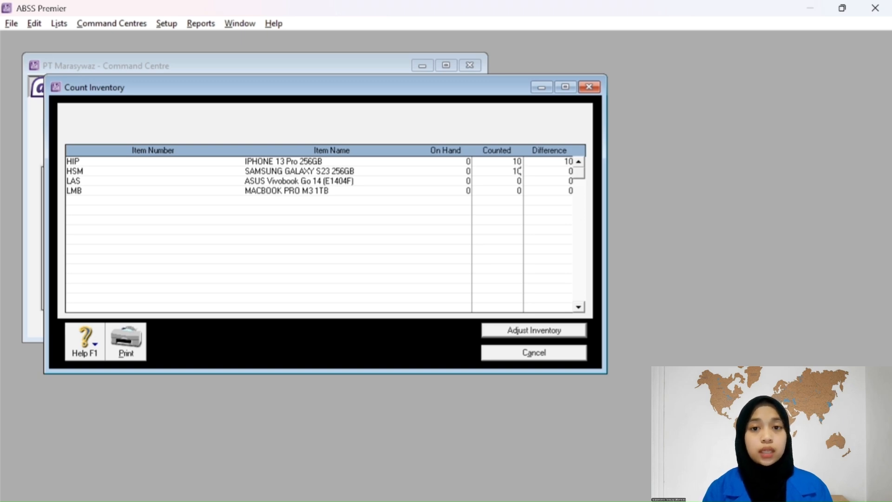
{"action": "key", "text": "Tab"}
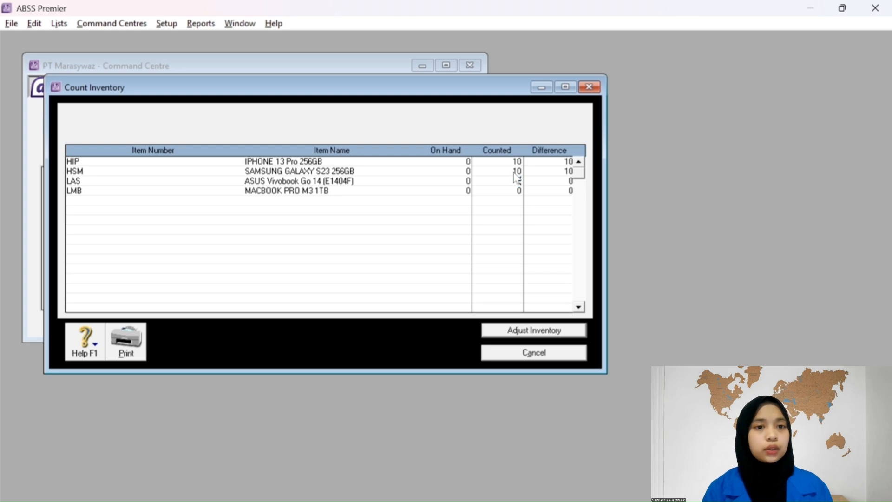
{"action": "type", "text": "3"}
{"action": "key", "text": "Tab"}
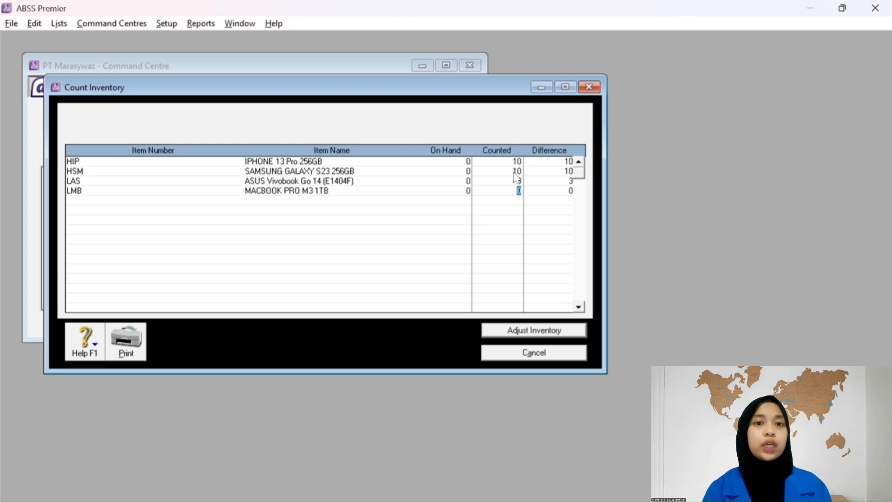
{"action": "type", "text": "3"}
{"action": "key", "text": "Tab"}
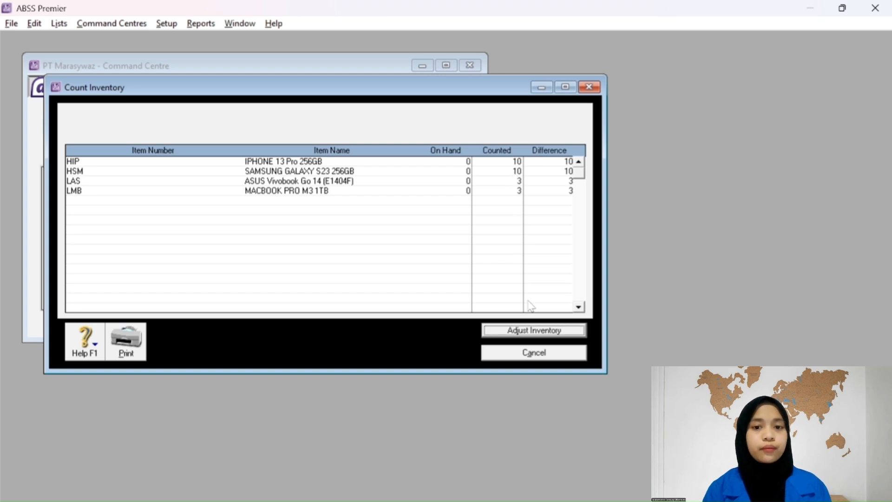
{"action": "left_click", "coordinate": [521, 331]}
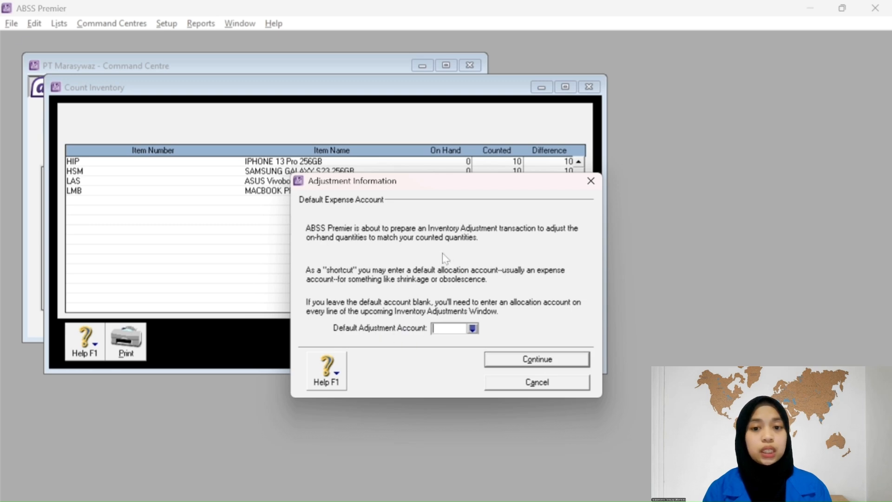
Continue without a default adjustment account and treat the counts as opening balances.
{"action": "left_click", "coordinate": [557, 359]}
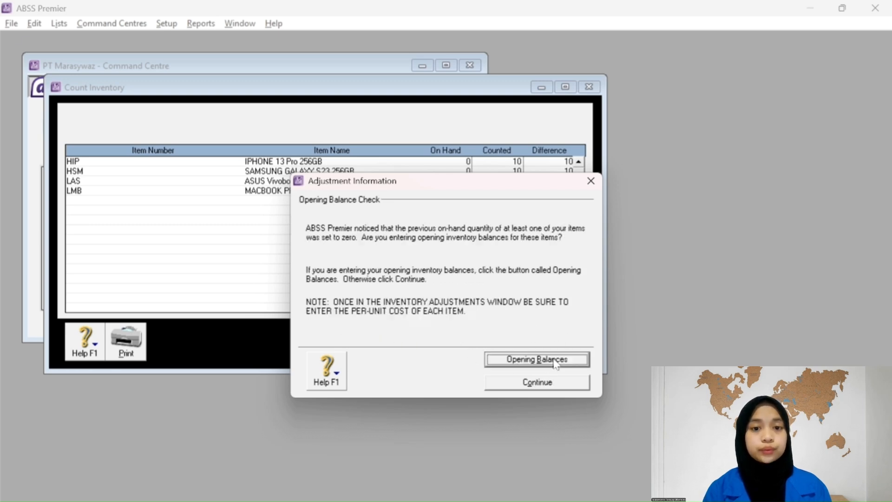
{"action": "left_click", "coordinate": [522, 359]}
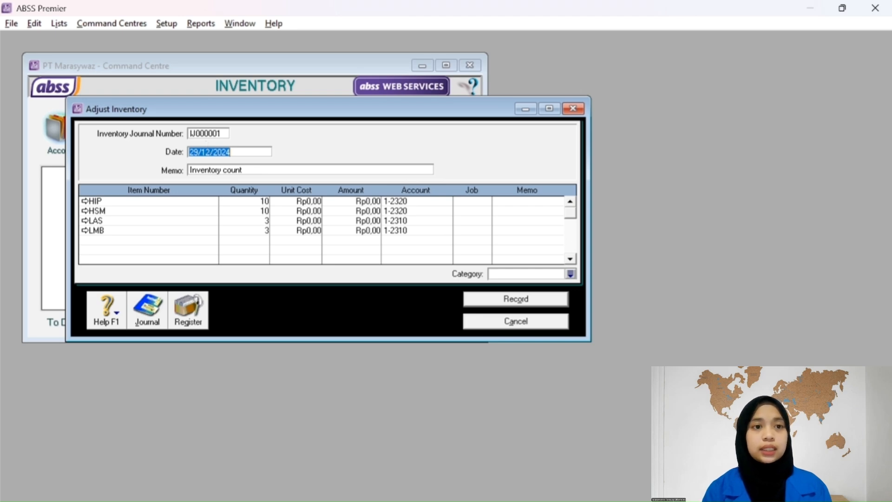
Change the adjustment date to 01/01/2023.
{"action": "left_click", "coordinate": [199, 152]}
{"action": "key", "text": "BackSpace"}
{"action": "key", "text": "BackSpace"}
{"action": "type", "text": "01"}
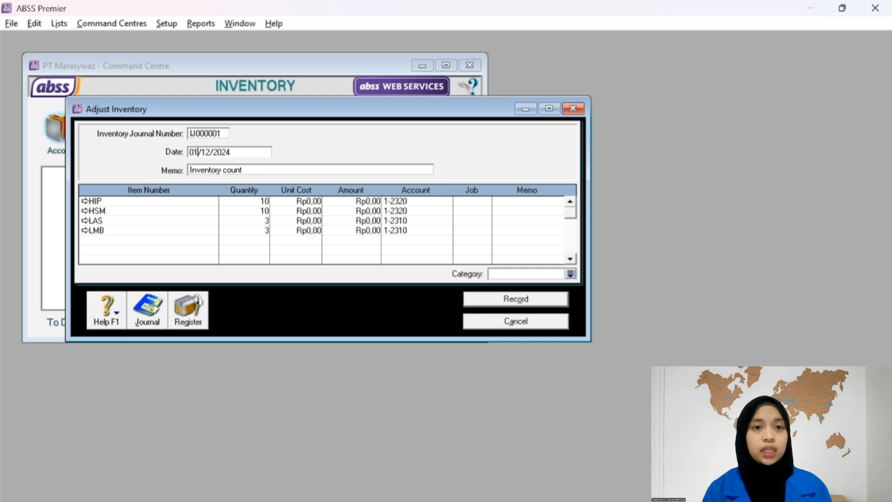
{"action": "left_click", "coordinate": [209, 152]}
{"action": "key", "text": "BackSpace"}
{"action": "type", "text": "1"}
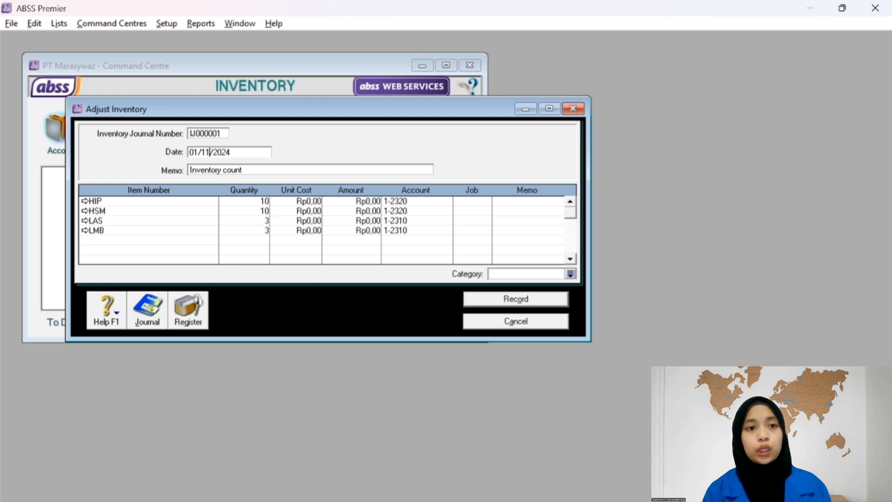
{"action": "key", "text": "BackSpace"}
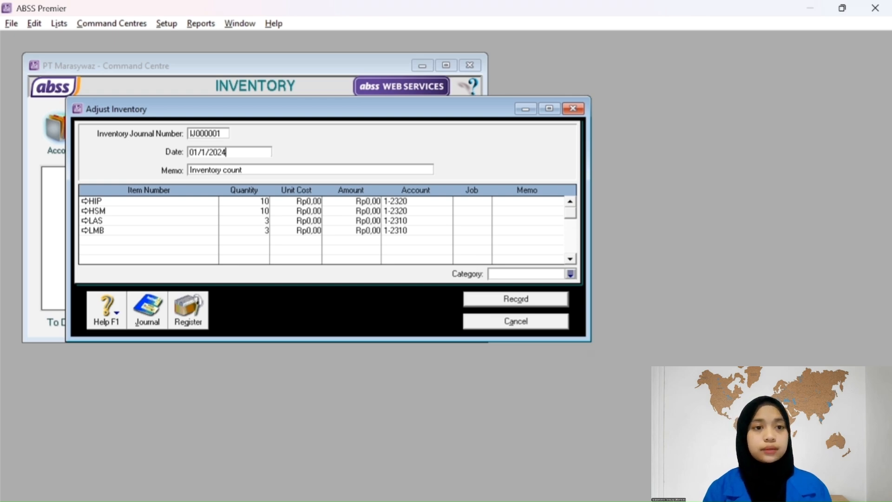
{"action": "key", "text": "BackSpace"}
{"action": "type", "text": "3"}
{"action": "key", "text": "Tab"}
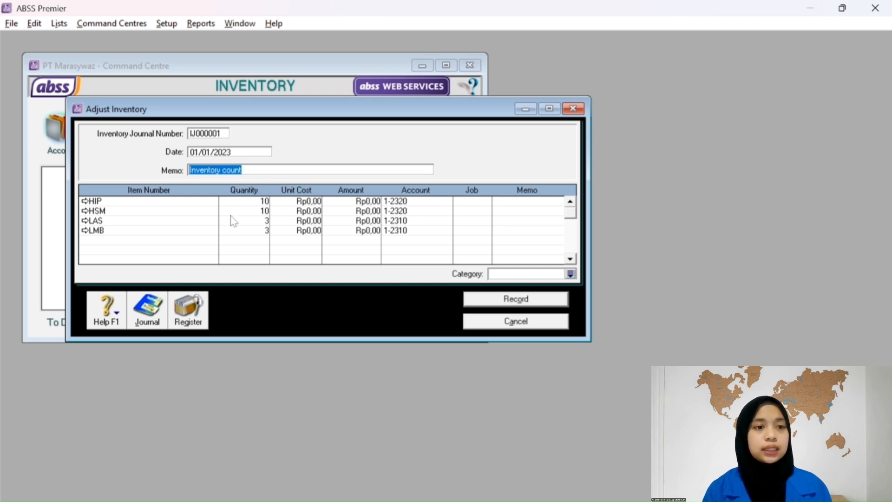
Give HIP and HSM a unit cost of 9.009.009 and assign HIP to the Produk job.
{"action": "left_click", "coordinate": [302, 201]}
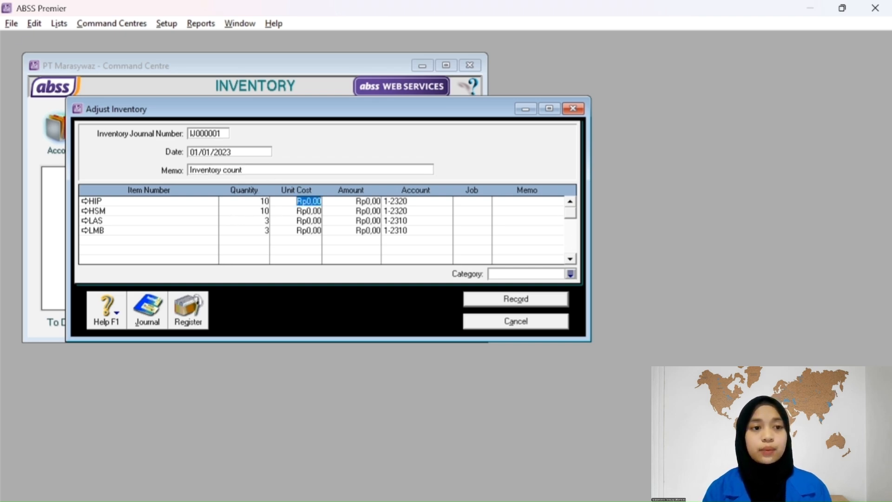
{"action": "type", "text": "9000"}
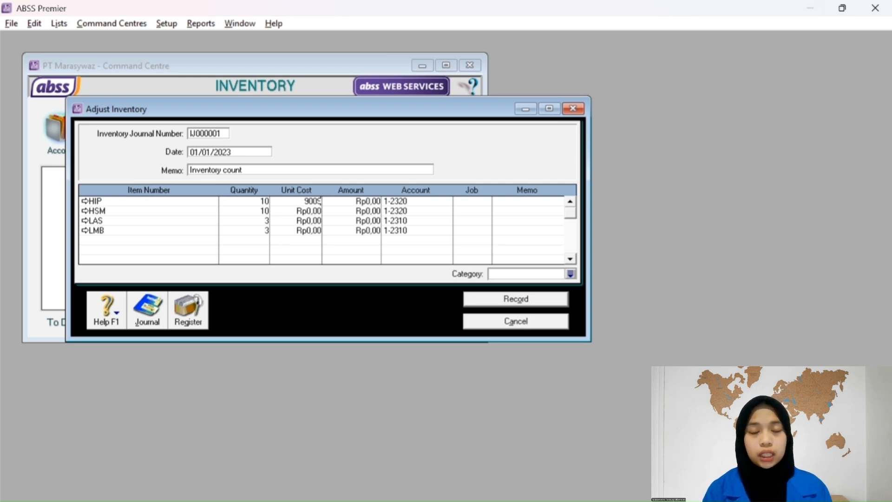
{"action": "type", "text": "009"}
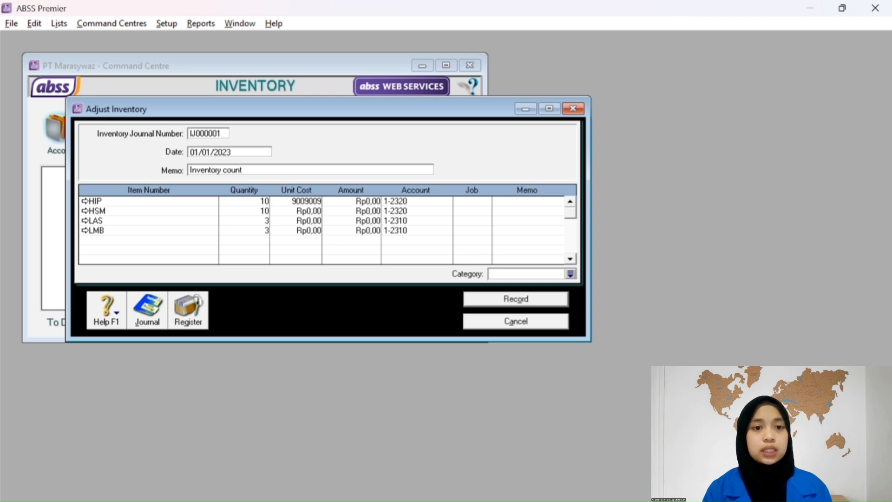
{"action": "key", "text": "Tab"}
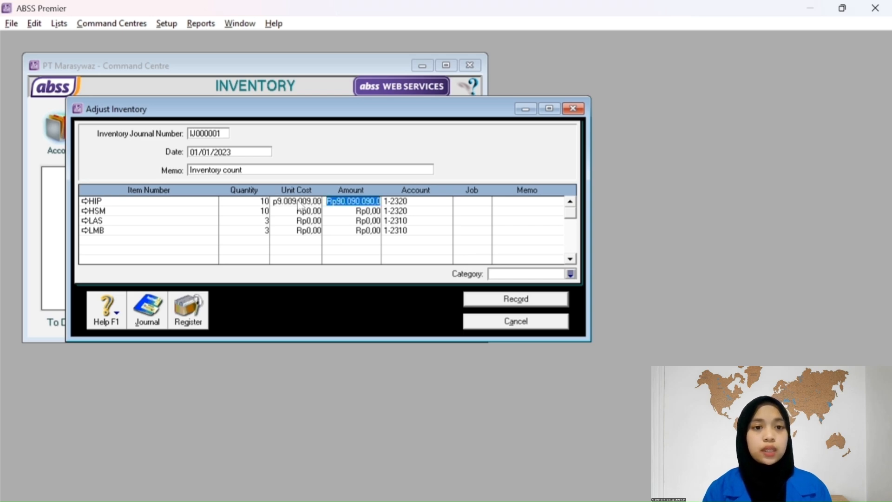
{"action": "key", "text": "Tab"}
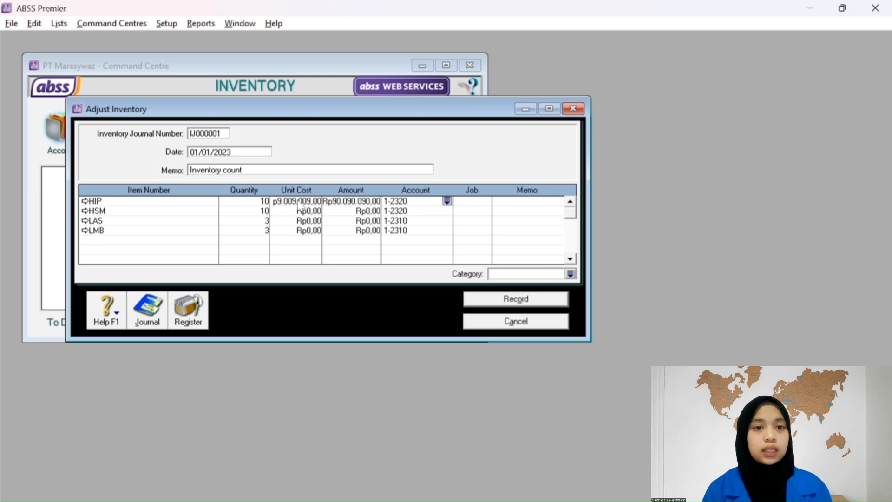
{"action": "key", "text": "Tab"}
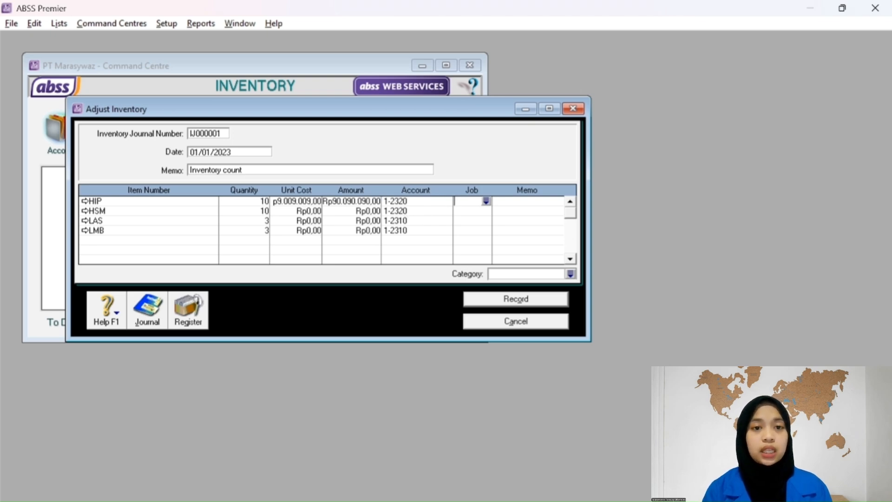
{"action": "left_click", "coordinate": [487, 202]}
{"action": "left_click", "coordinate": [399, 219]}
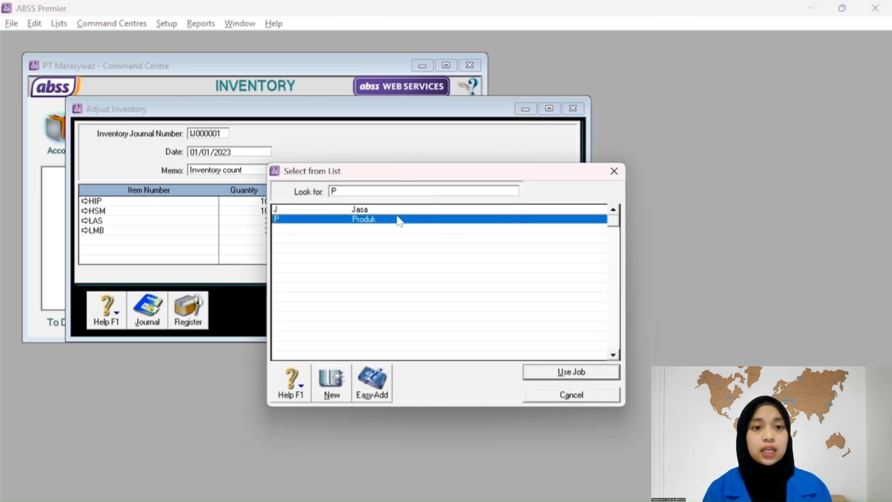
{"action": "left_click", "coordinate": [593, 376]}
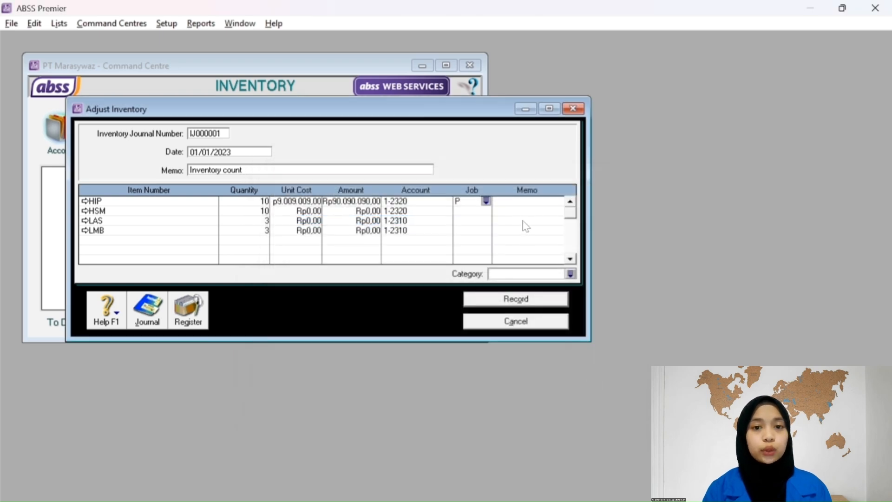
{"action": "left_click", "coordinate": [308, 212]}
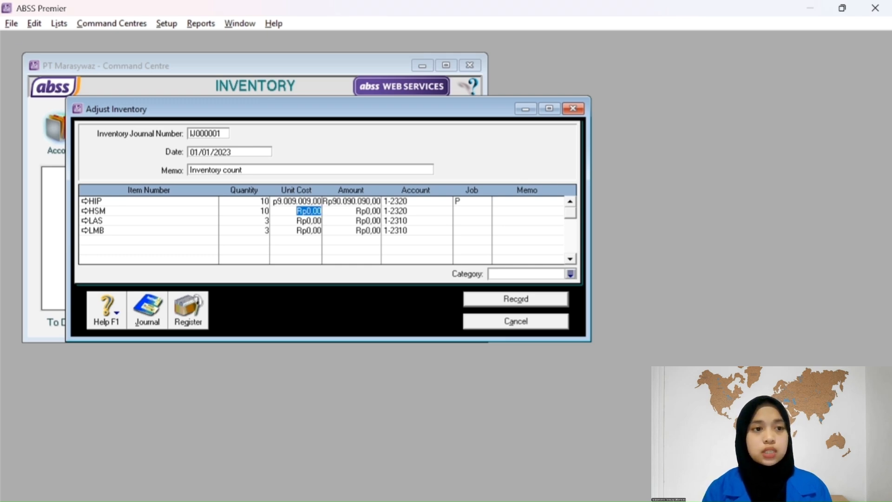
{"action": "type", "text": "900"}
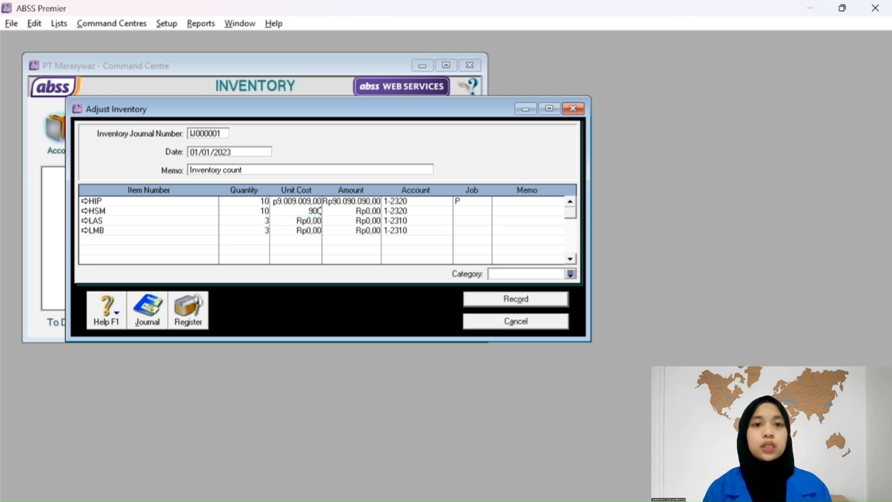
{"action": "type", "text": "9009"}
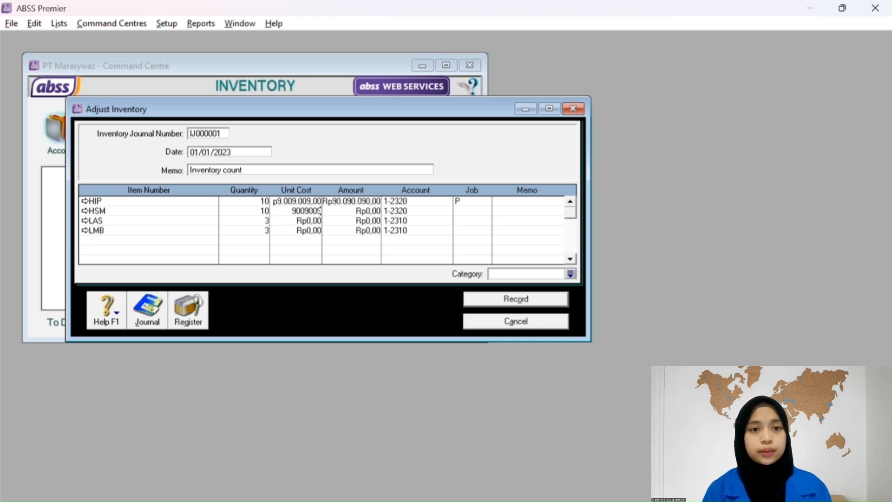
{"action": "key", "text": "Tab"}
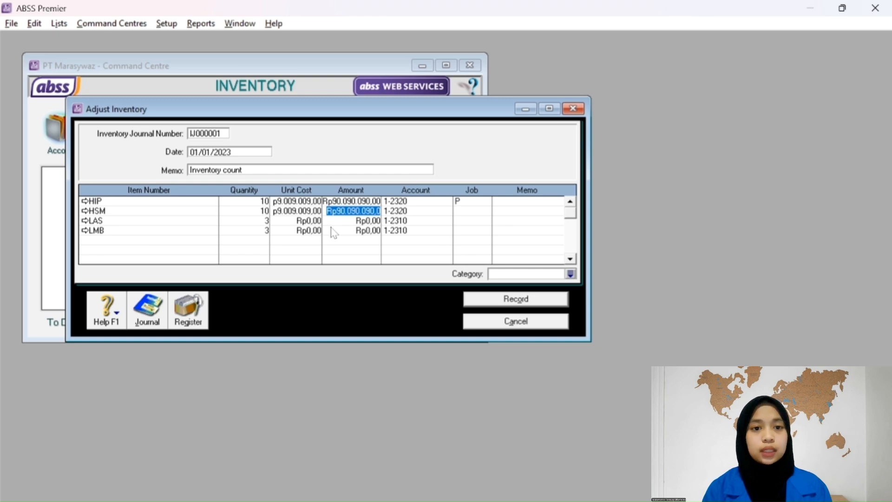
Assign the HSM line to the Produk job.
{"action": "key", "text": "Tab"}
{"action": "key", "text": "Tab"}
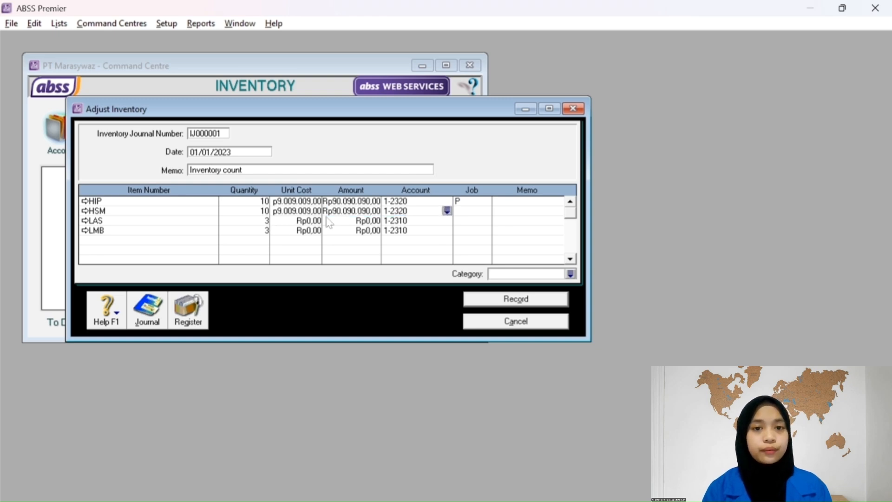
{"action": "left_click", "coordinate": [461, 216]}
{"action": "left_click", "coordinate": [486, 211]}
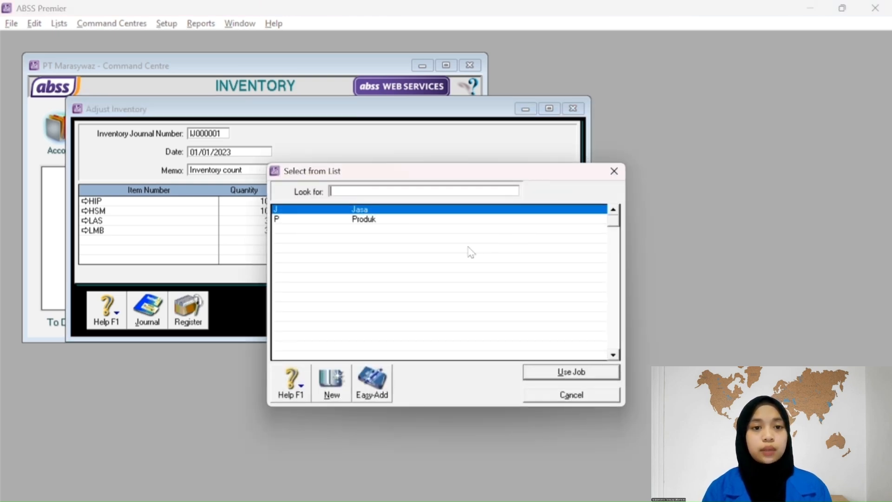
{"action": "left_click", "coordinate": [398, 220]}
{"action": "left_click", "coordinate": [544, 372]}
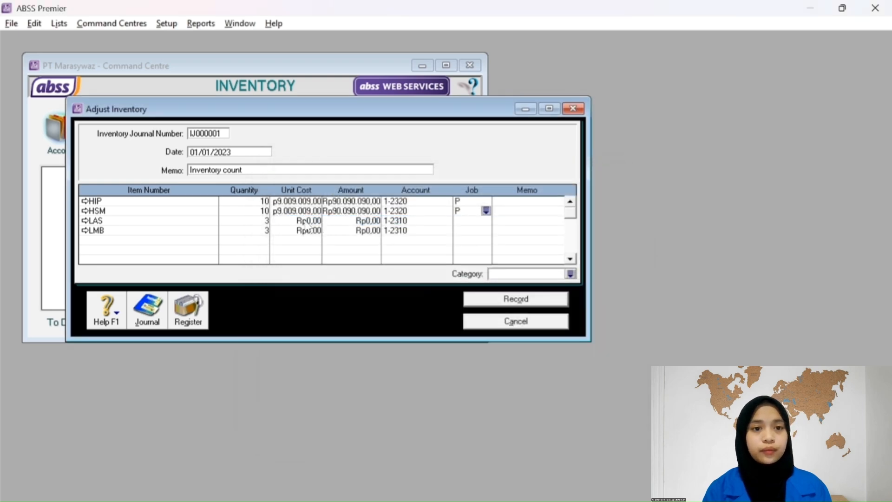
Give the LAS line a unit cost of 5.405.405 and job P.
{"action": "left_click", "coordinate": [308, 220]}
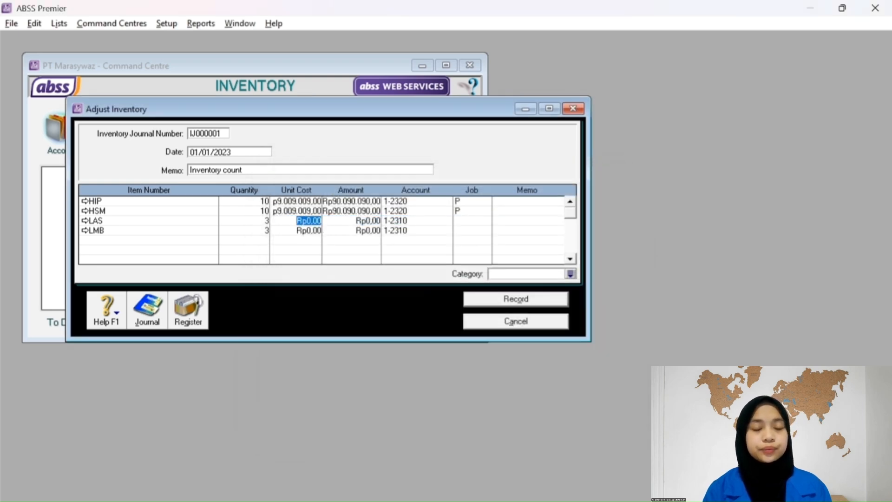
{"action": "type", "text": "54"}
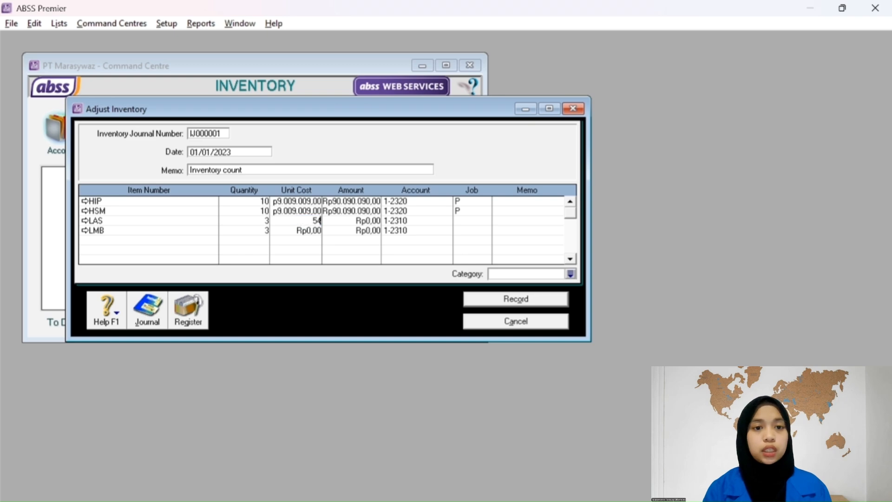
{"action": "type", "text": "0"}
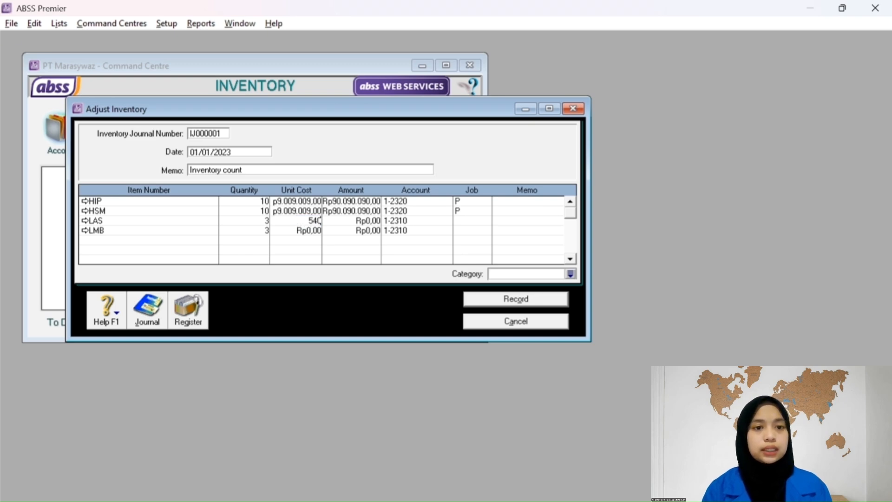
{"action": "type", "text": "0"}
{"action": "type", "text": "000"}
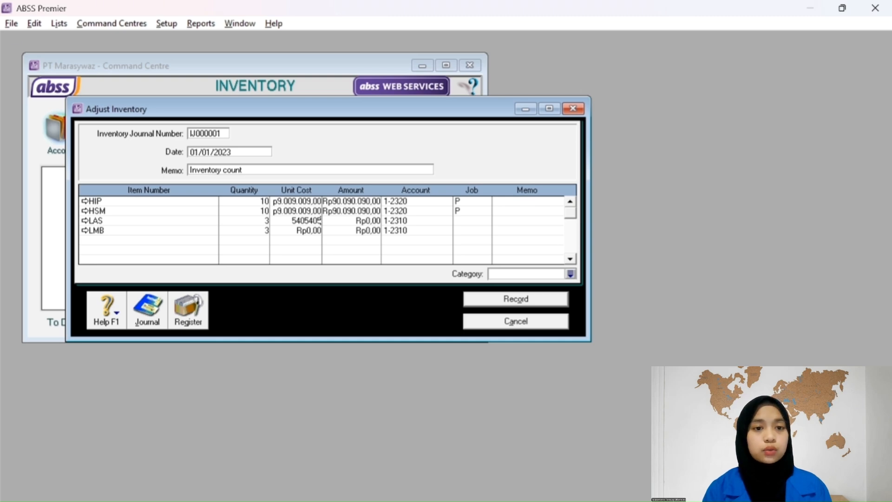
{"action": "key", "text": "Tab"}
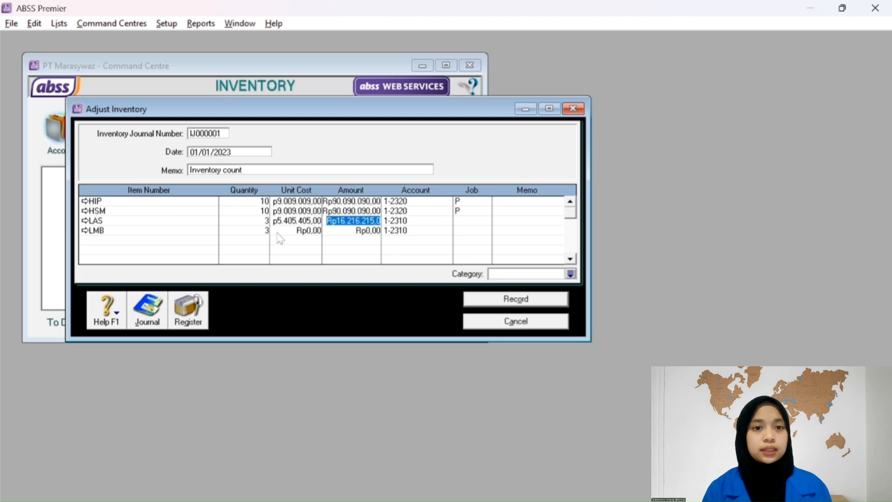
{"action": "left_click", "coordinate": [287, 231]}
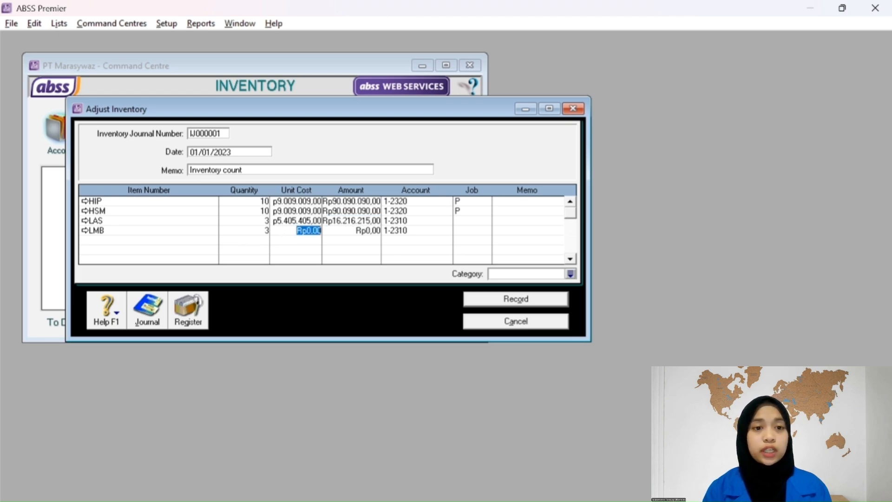
{"action": "left_click", "coordinate": [467, 221]}
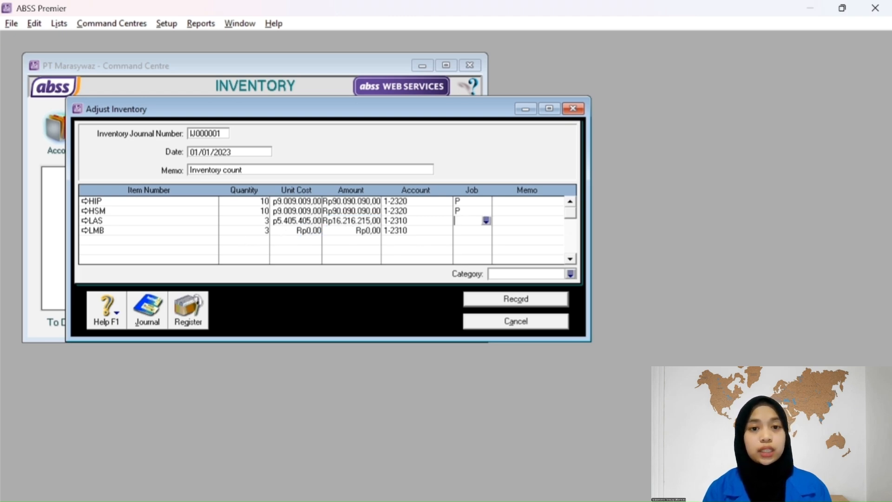
{"action": "left_click", "coordinate": [486, 220]}
{"action": "type", "text": "P"}
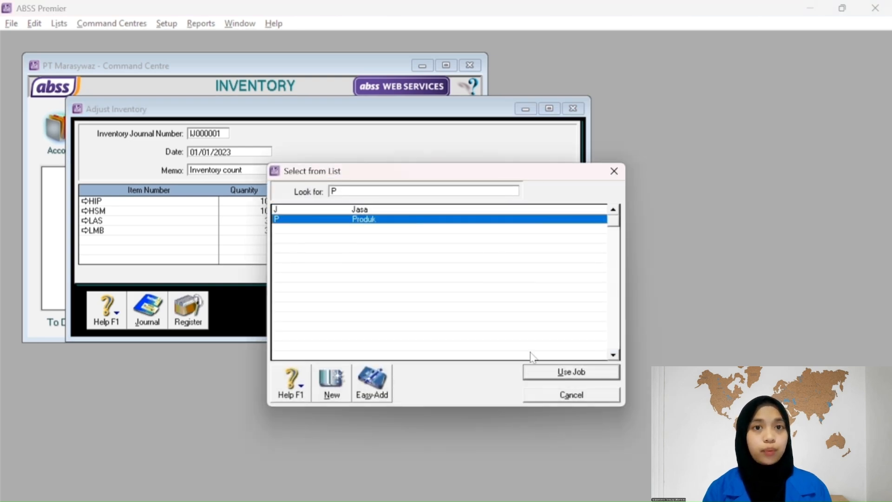
{"action": "left_click", "coordinate": [564, 378]}
Set the LMB unit cost to 27.927.928.
{"action": "left_click", "coordinate": [286, 230]}
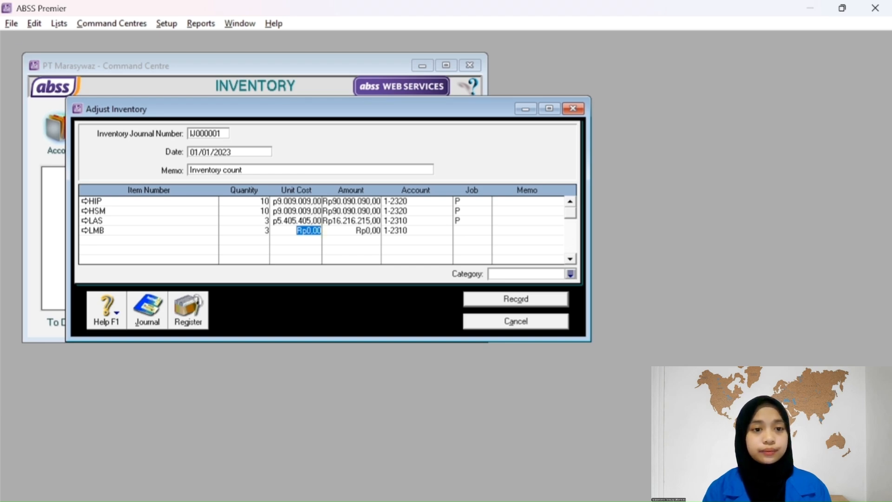
{"action": "type", "text": "27927"}
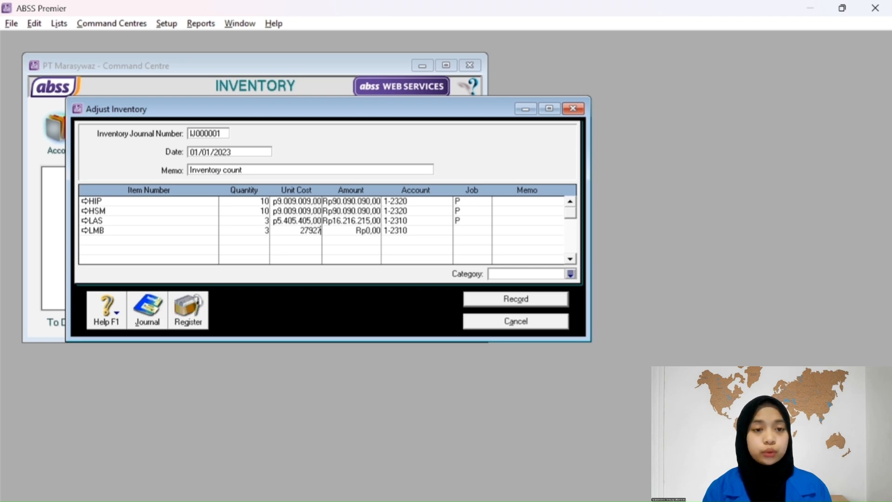
{"action": "type", "text": "928"}
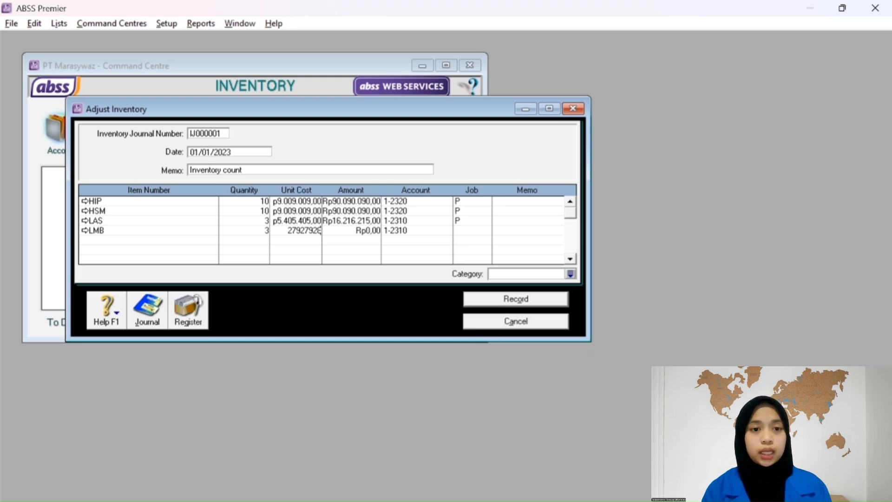
{"action": "key", "text": "Tab"}
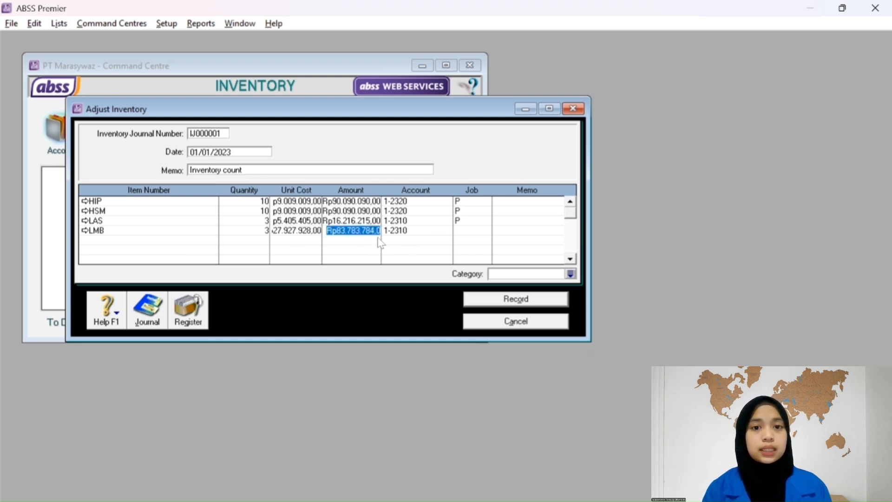
{"action": "key", "text": "Tab"}
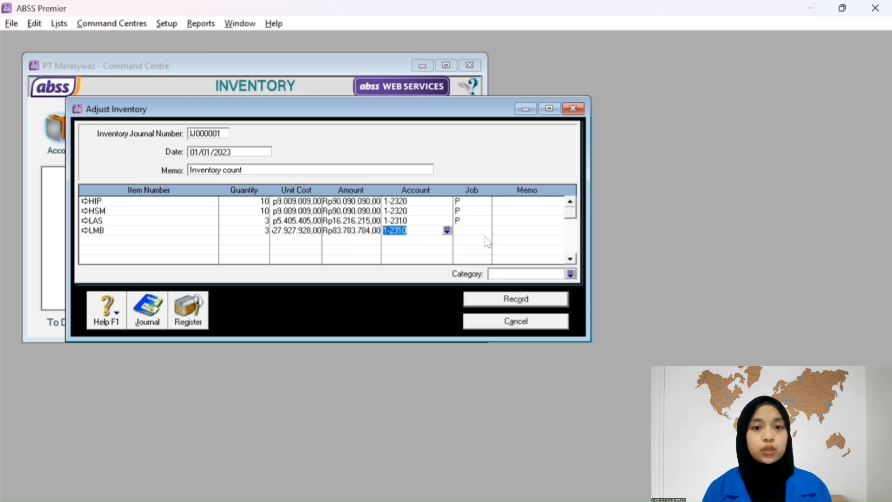
{"action": "key", "text": "Tab"}
Assign job P to the LMB line.
{"action": "left_click", "coordinate": [486, 230]}
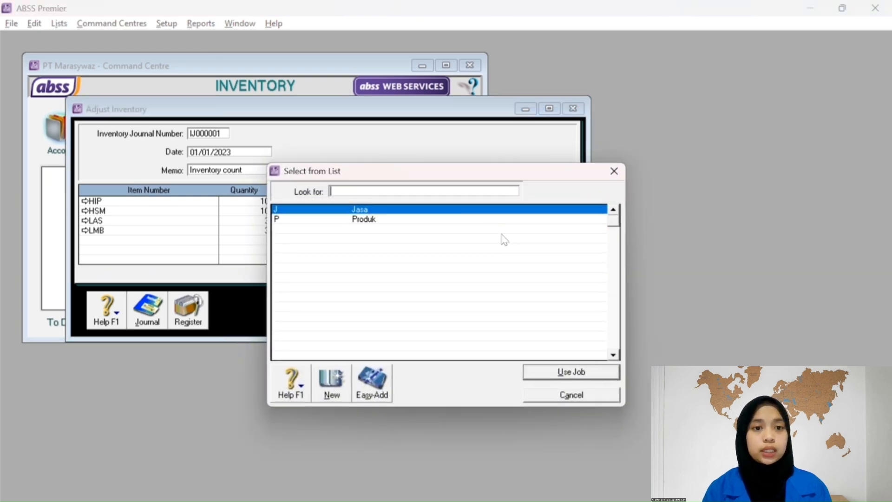
{"action": "type", "text": "P"}
{"action": "left_click", "coordinate": [539, 372]}
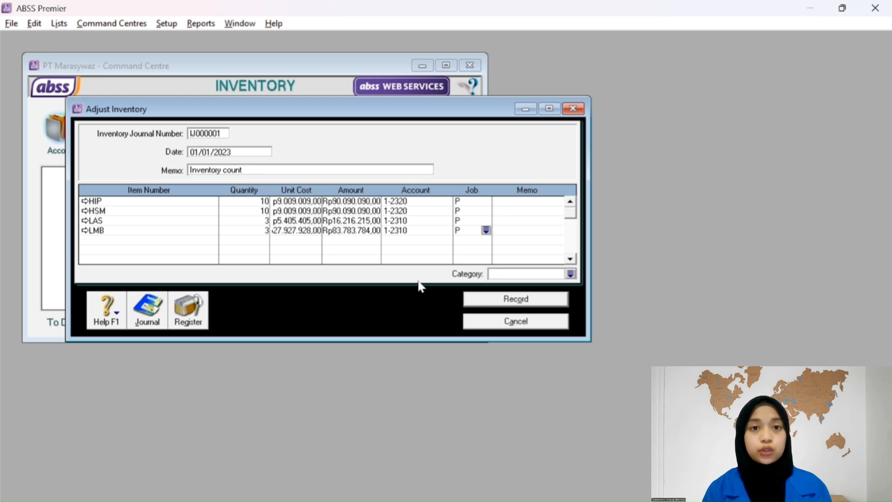
Review the journal recap and record adjustment IJ000001.
{"action": "key", "text": "ctrl+r"}
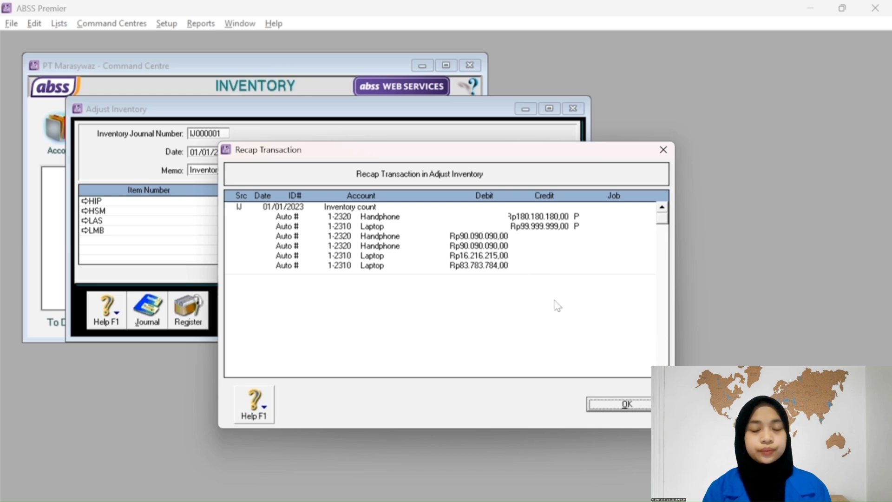
{"action": "left_click", "coordinate": [608, 403]}
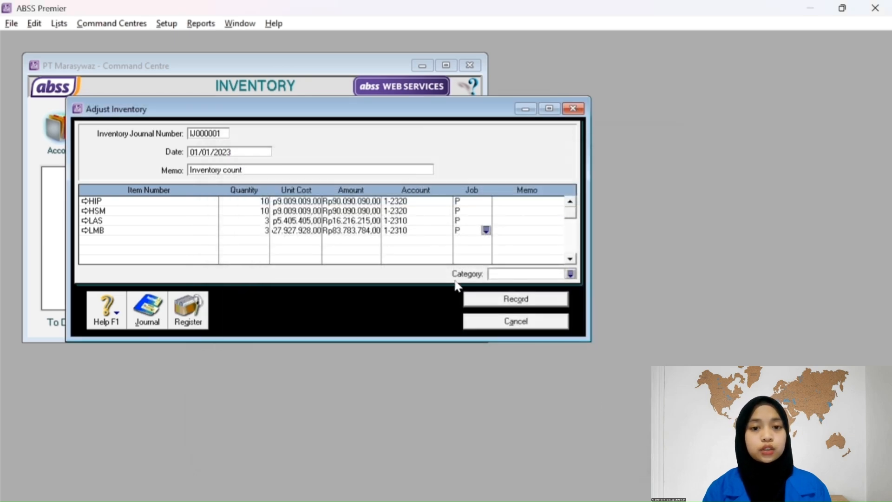
{"action": "left_click", "coordinate": [491, 302]}
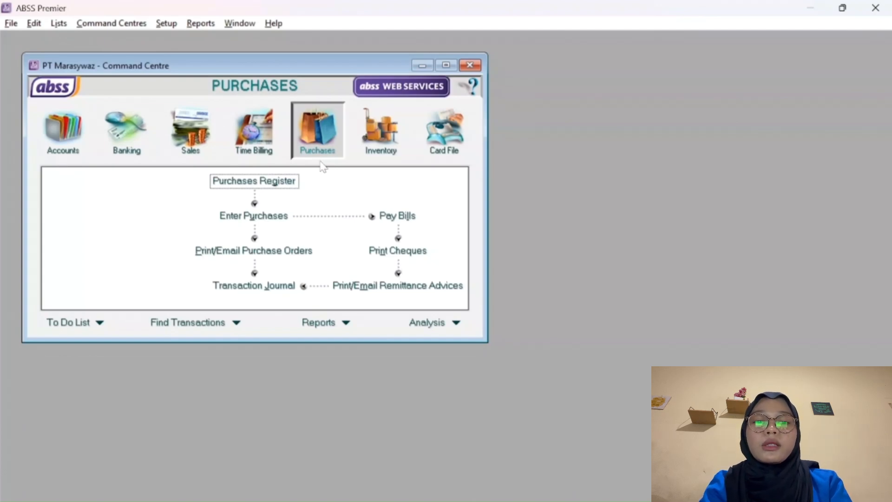
Start a new bill purchase with PT Dinamis Sukses as the supplier.
{"action": "left_click", "coordinate": [272, 216]}
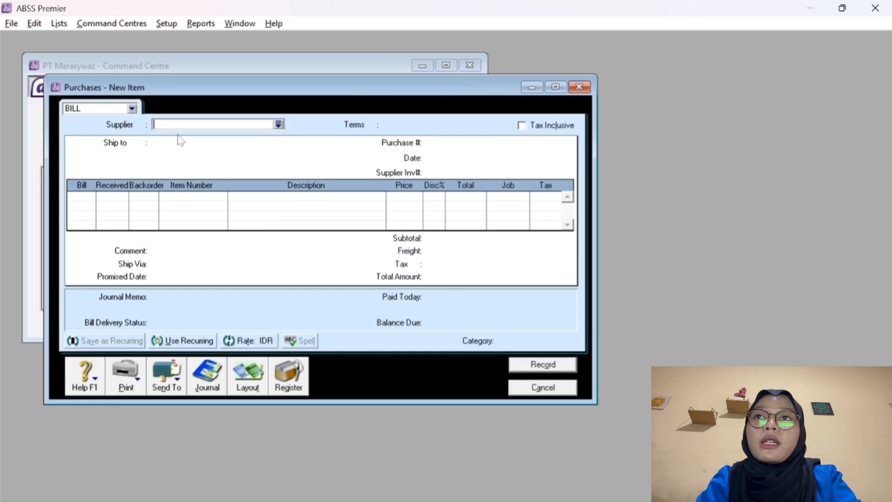
{"action": "left_click", "coordinate": [132, 110]}
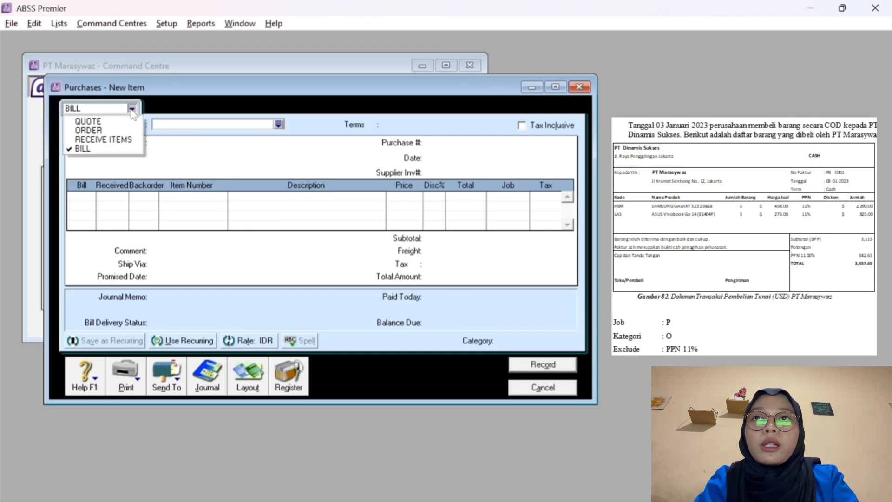
{"action": "left_click", "coordinate": [166, 111]}
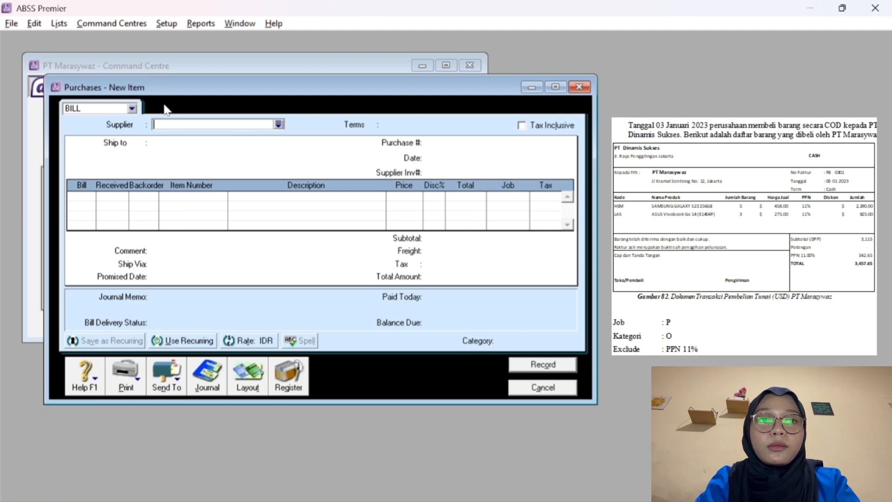
{"action": "left_click", "coordinate": [278, 125]}
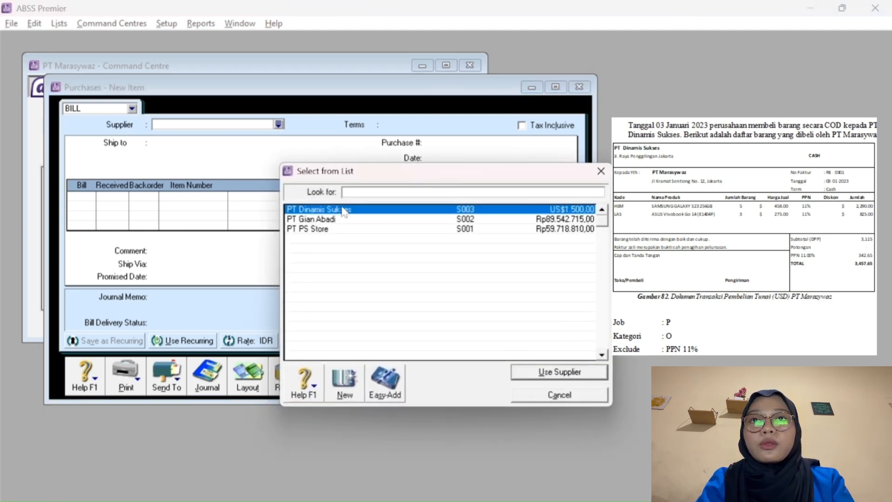
{"action": "left_click", "coordinate": [537, 372]}
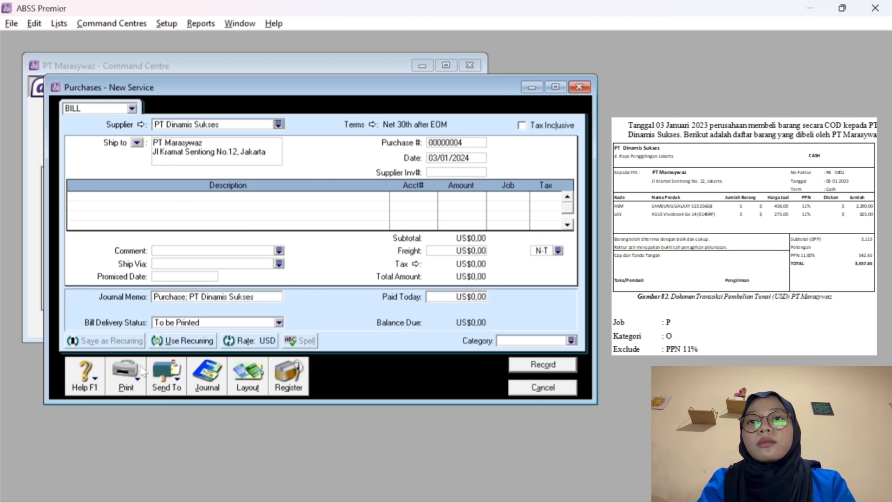
Switch the purchase to the Item layout.
{"action": "left_click", "coordinate": [244, 381]}
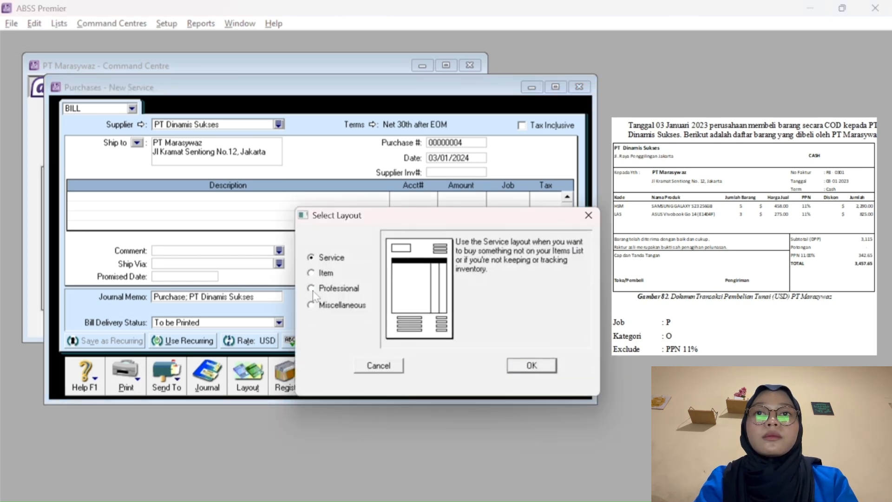
{"action": "left_click", "coordinate": [311, 273]}
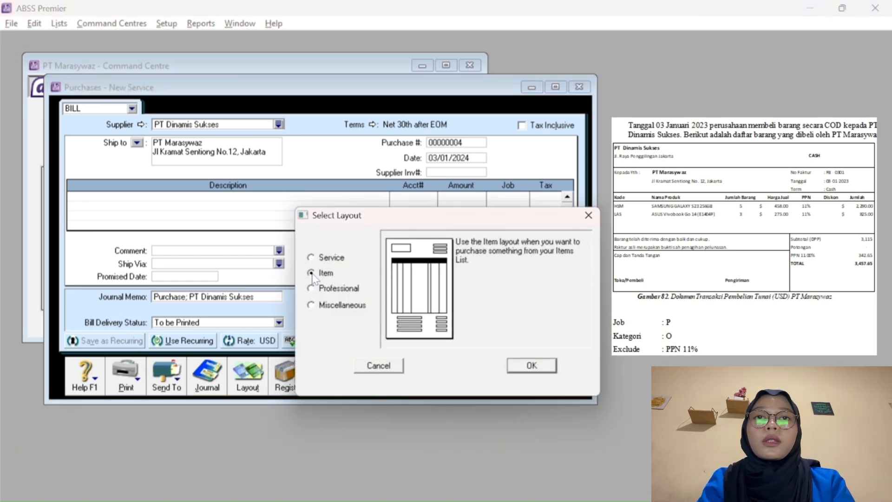
{"action": "left_click", "coordinate": [519, 370]}
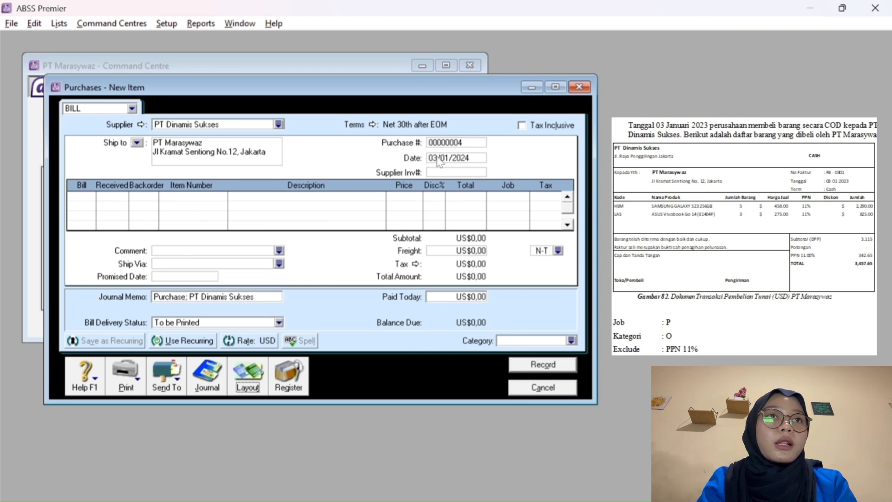
Date the bill 03/01/2023 and number it FB-0301.
{"action": "left_click", "coordinate": [470, 158]}
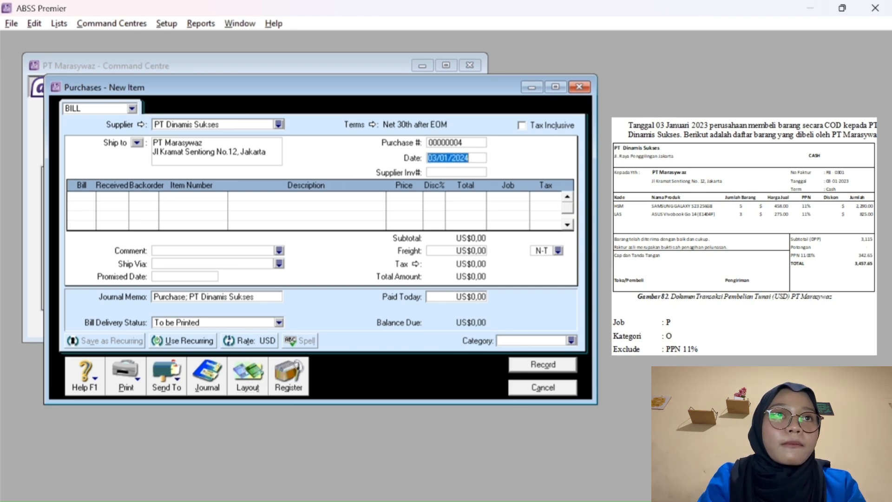
{"action": "left_click", "coordinate": [470, 159]}
{"action": "key", "text": "BackSpace"}
{"action": "type", "text": "3"}
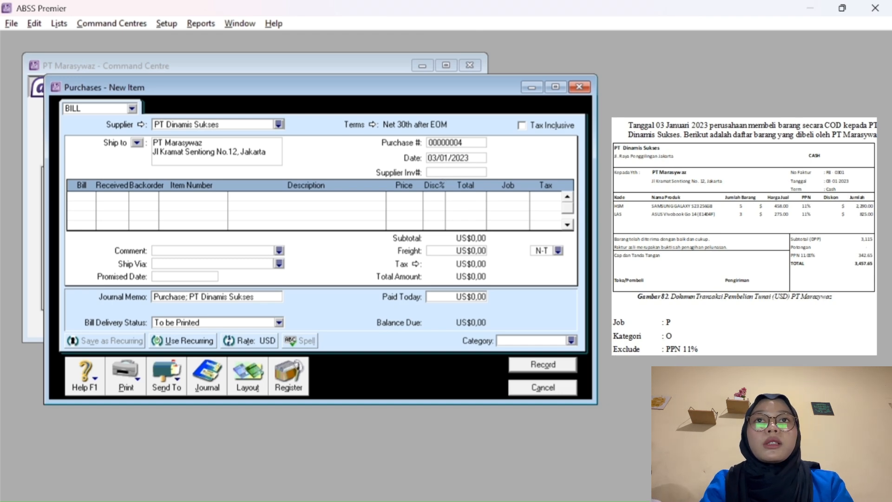
{"action": "left_click", "coordinate": [437, 144]}
{"action": "type", "text": "F"}
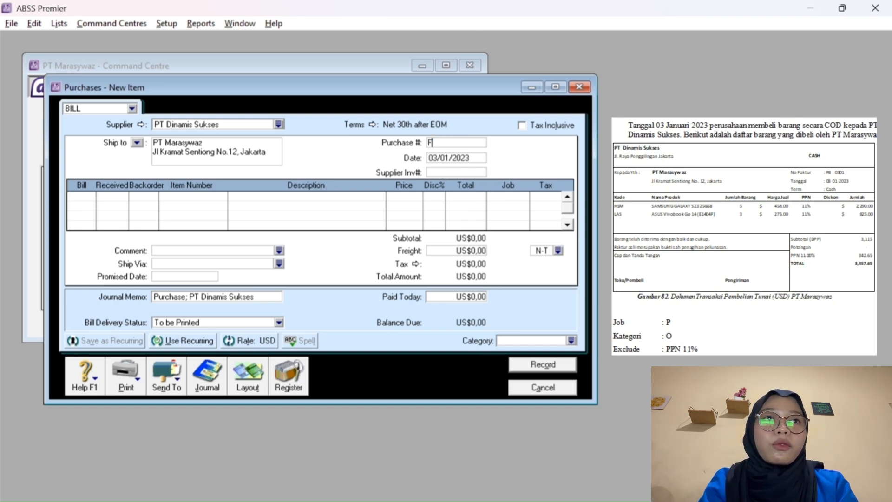
{"action": "type", "text": "B-0301"}
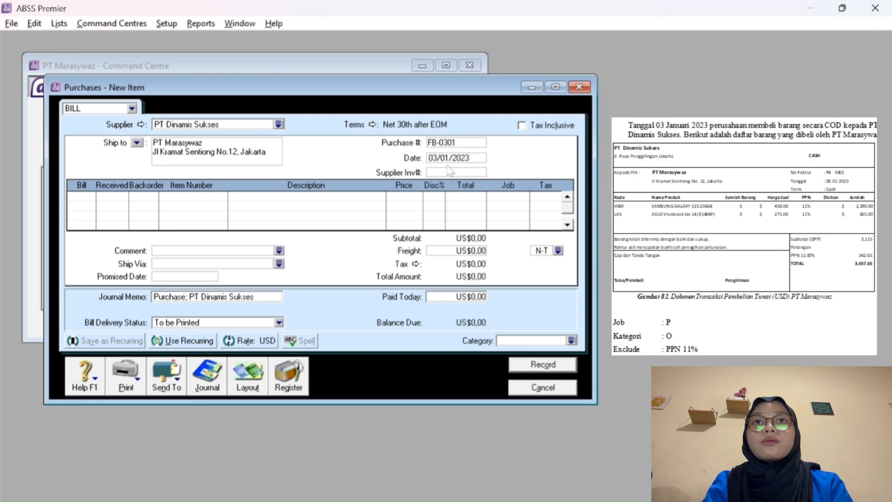
Set the bill's payment terms to C.O.D.
{"action": "left_click", "coordinate": [373, 125]}
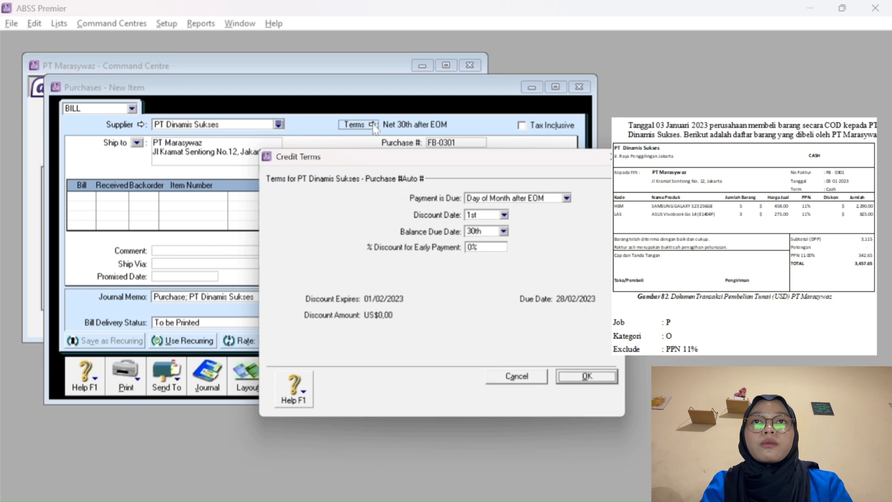
{"action": "left_click", "coordinate": [511, 195]}
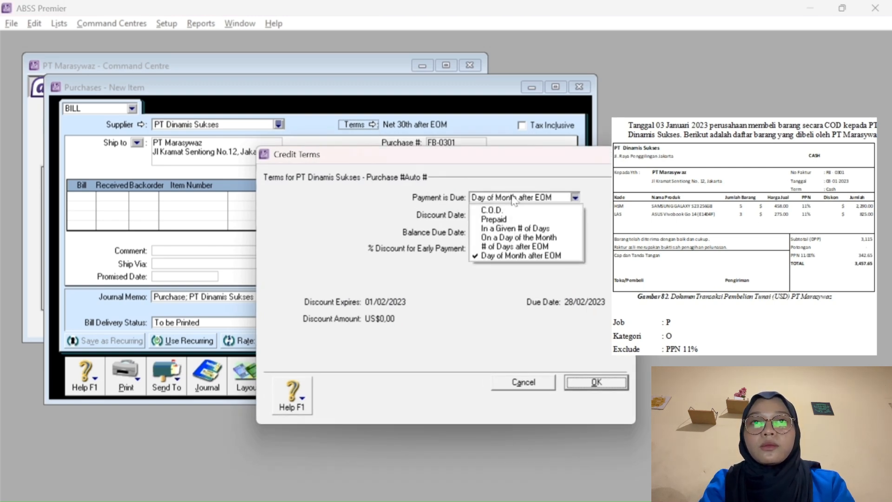
{"action": "left_click", "coordinate": [514, 208]}
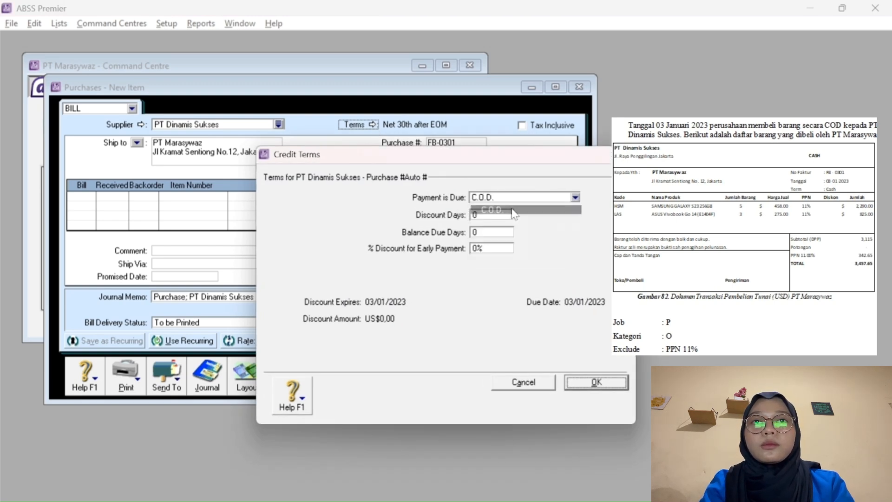
{"action": "left_click", "coordinate": [592, 384]}
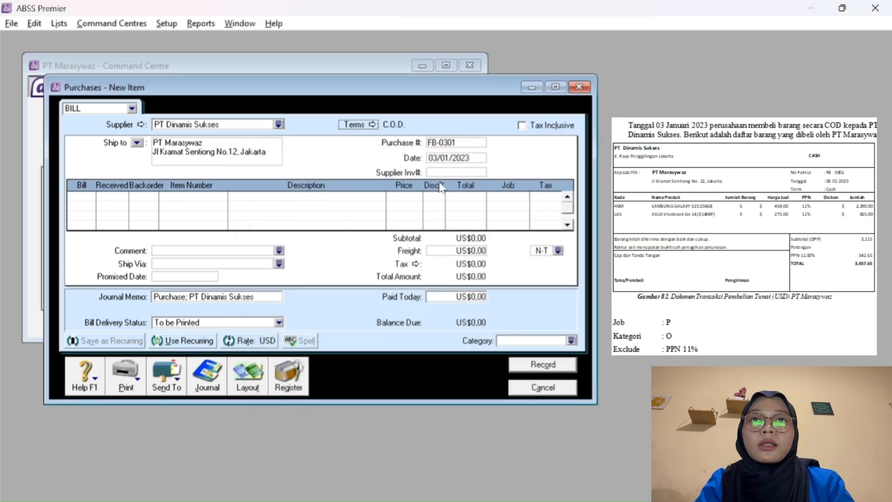
Bill 5 units of item HSM at US$458 each.
{"action": "left_click", "coordinate": [88, 199]}
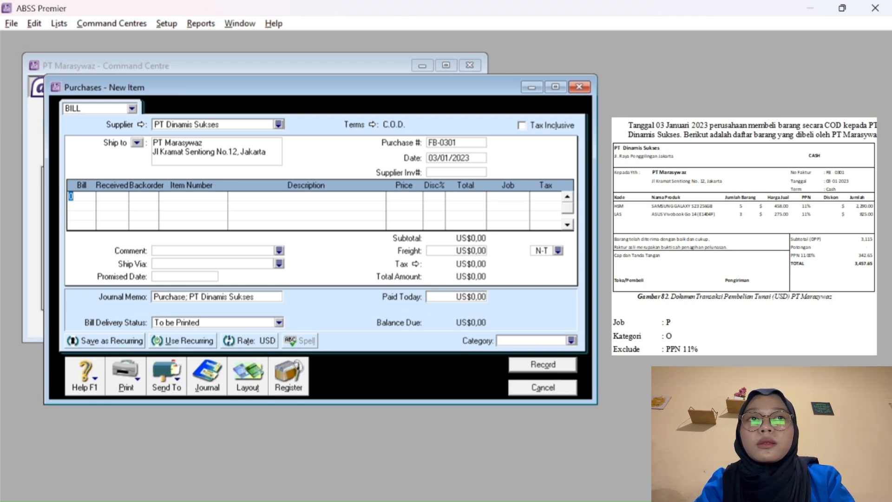
{"action": "key", "text": "Tab"}
{"action": "key", "text": "Tab"}
{"action": "key", "text": "Tab"}
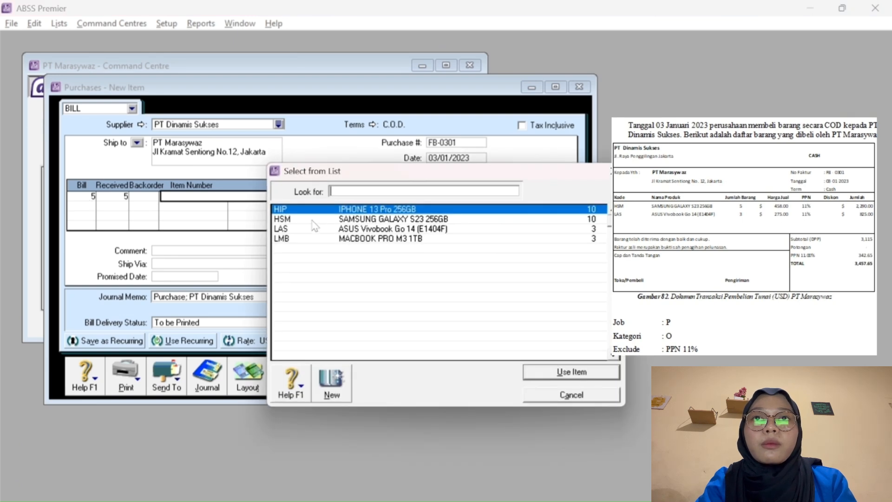
{"action": "type", "text": "HSM"}
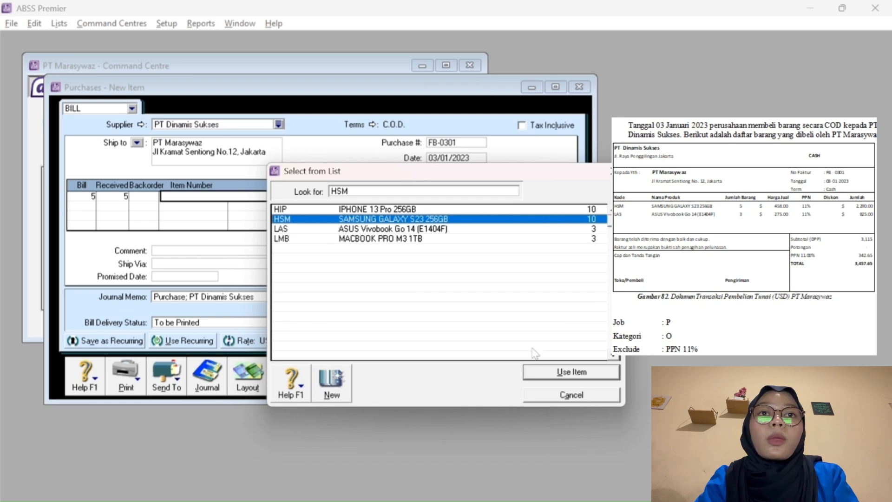
{"action": "left_click", "coordinate": [561, 372]}
{"action": "key", "text": "Tab"}
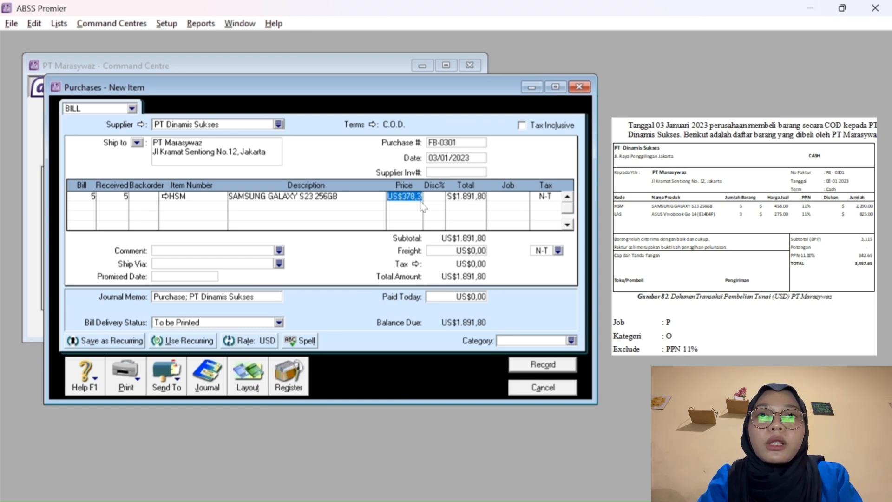
{"action": "type", "text": "458"}
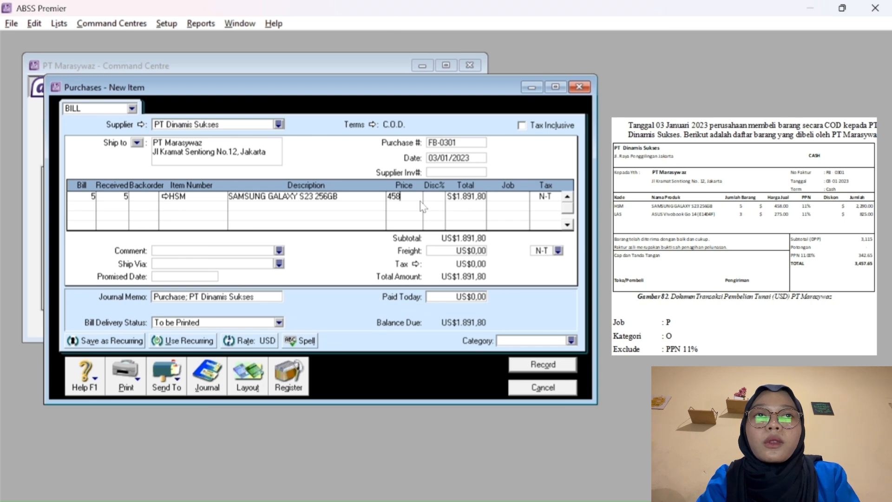
{"action": "key", "text": "Tab"}
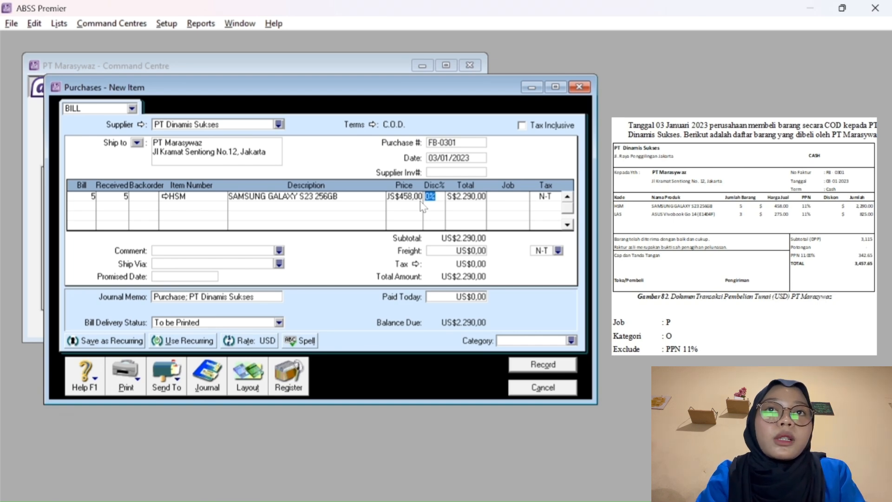
{"action": "key", "text": "Tab"}
{"action": "key", "text": "Tab"}
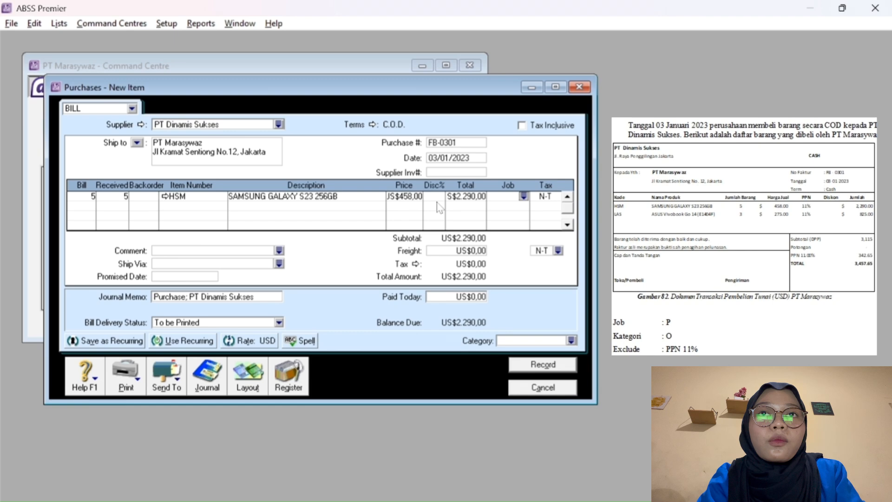
Assign the Samsung line to job Produk with PPN tax.
{"action": "left_click", "coordinate": [523, 197]}
{"action": "left_click", "coordinate": [345, 219]}
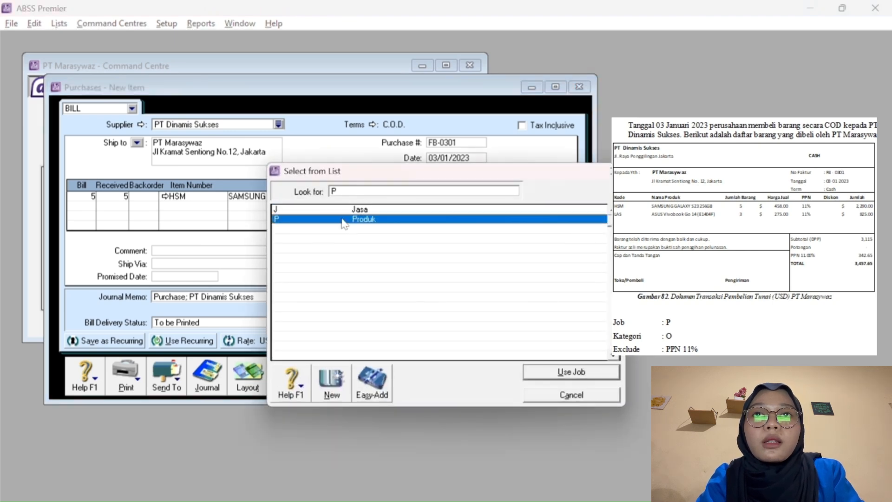
{"action": "left_click", "coordinate": [609, 372]}
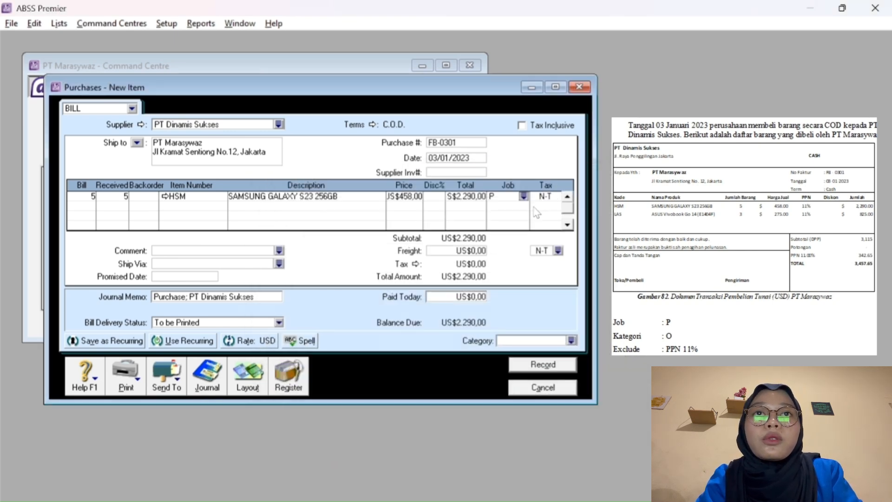
{"action": "key", "text": "Tab"}
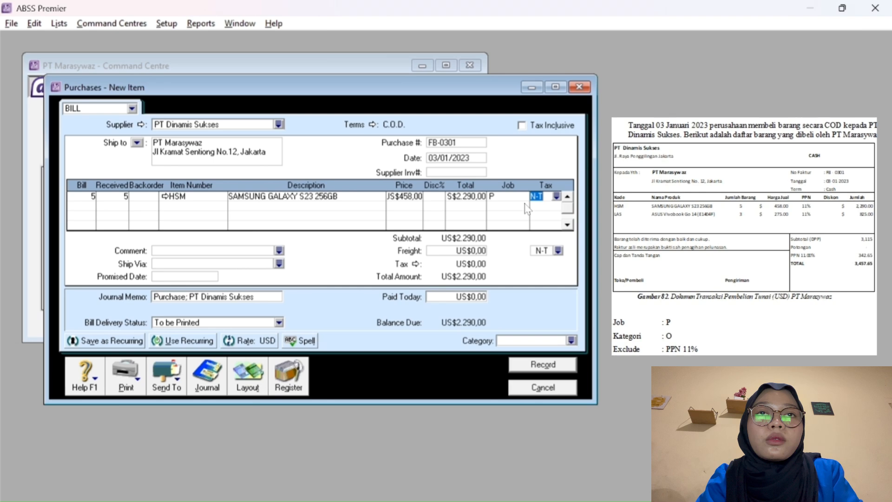
{"action": "left_click", "coordinate": [556, 196]}
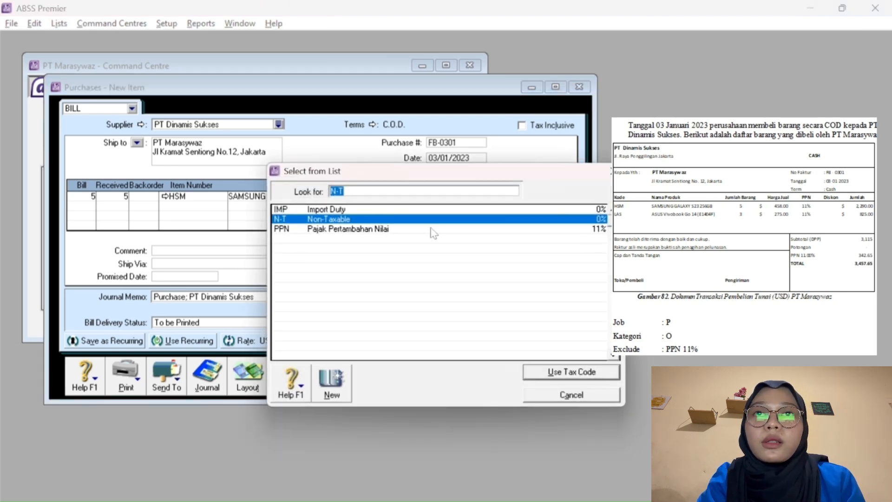
{"action": "left_click", "coordinate": [435, 230]}
{"action": "left_click", "coordinate": [553, 372]}
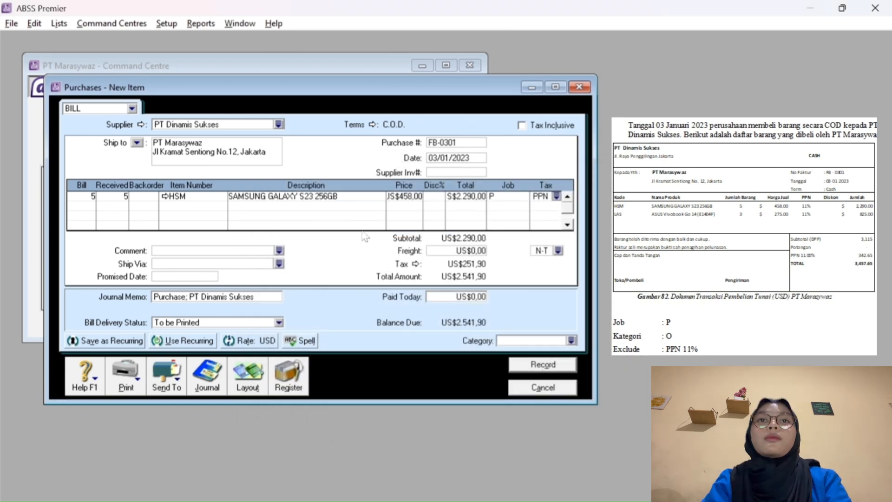
{"action": "left_click", "coordinate": [80, 207]}
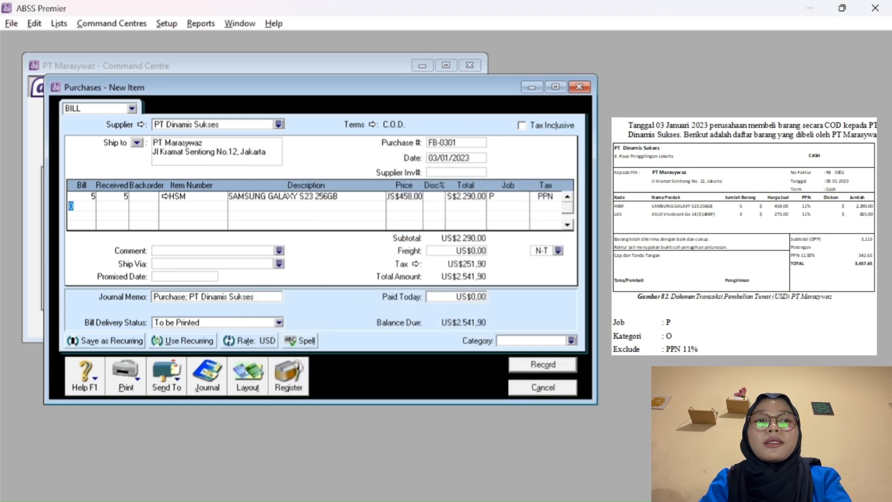
Bill 3 units of item LAS at US$275 each on the second line.
{"action": "type", "text": "3"}
{"action": "key", "text": "Tab"}
{"action": "key", "text": "Tab"}
{"action": "key", "text": "Tab"}
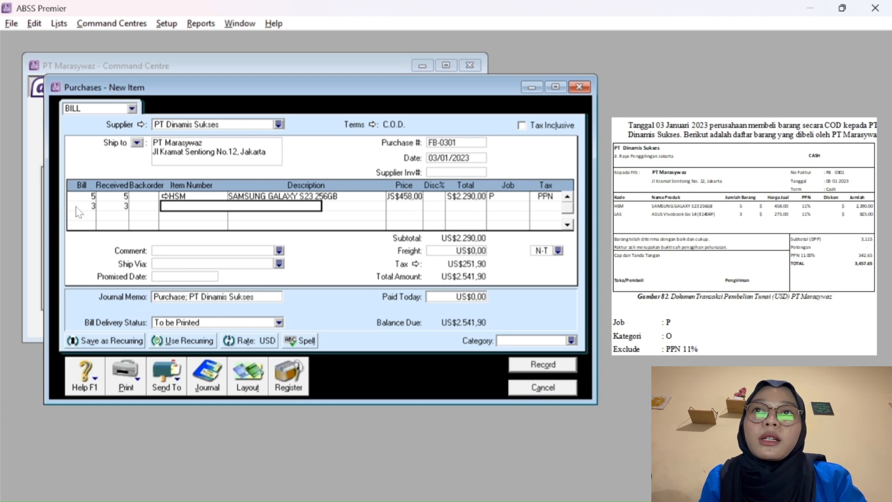
{"action": "key", "text": "Tab"}
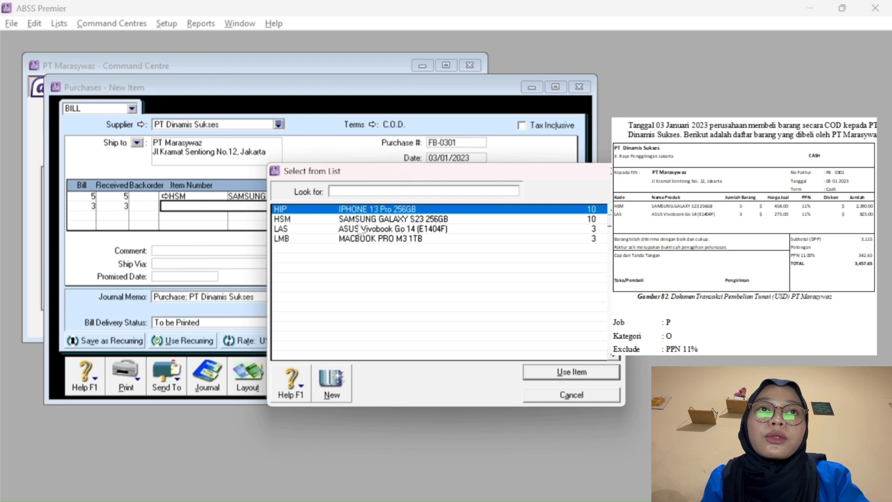
{"action": "type", "text": "LAS"}
{"action": "left_click", "coordinate": [546, 376]}
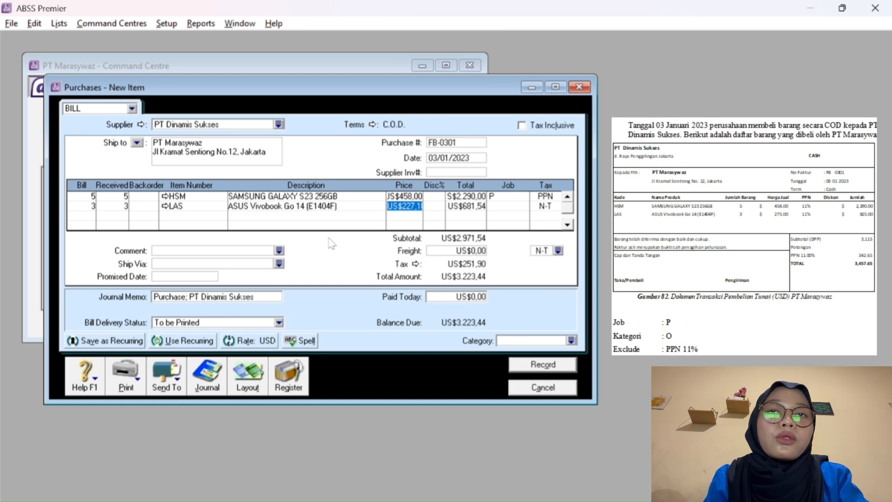
{"action": "type", "text": "275"}
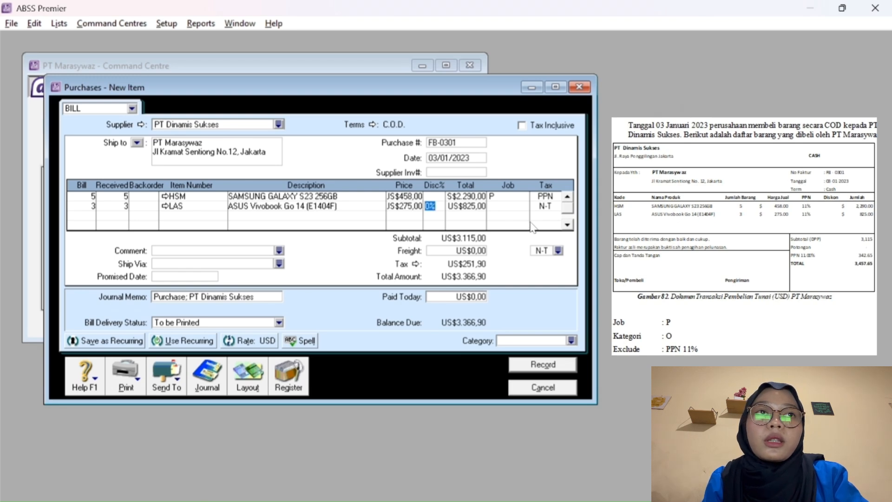
{"action": "key", "text": "Tab"}
{"action": "key", "text": "Tab"}
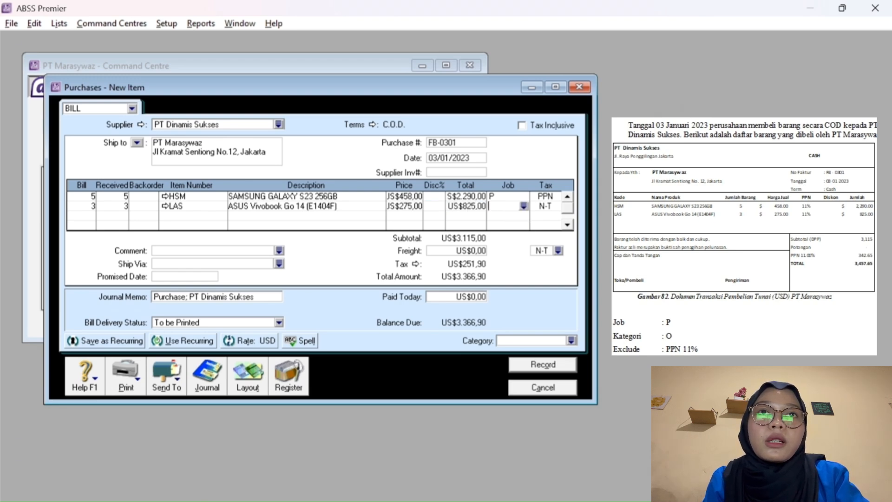
Assign the LAS line to job Produk with PPN tax.
{"action": "left_click", "coordinate": [523, 207]}
{"action": "left_click", "coordinate": [427, 220]}
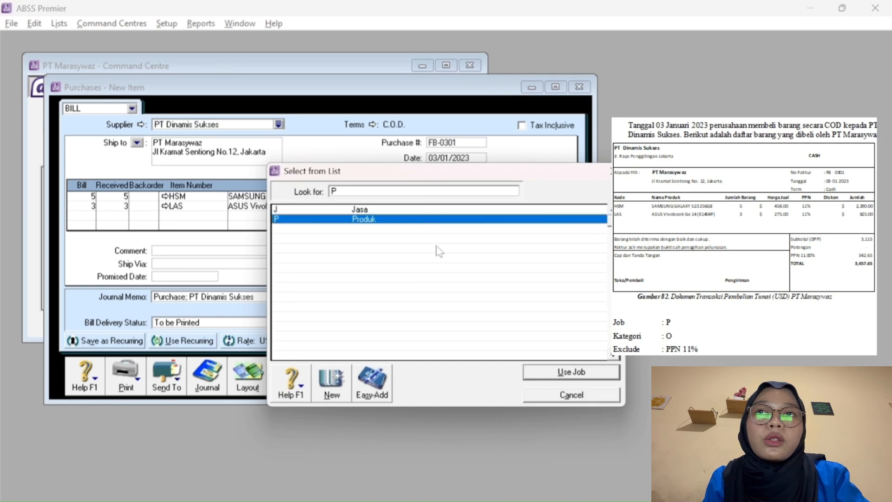
{"action": "left_click", "coordinate": [544, 374]}
{"action": "key", "text": "Tab"}
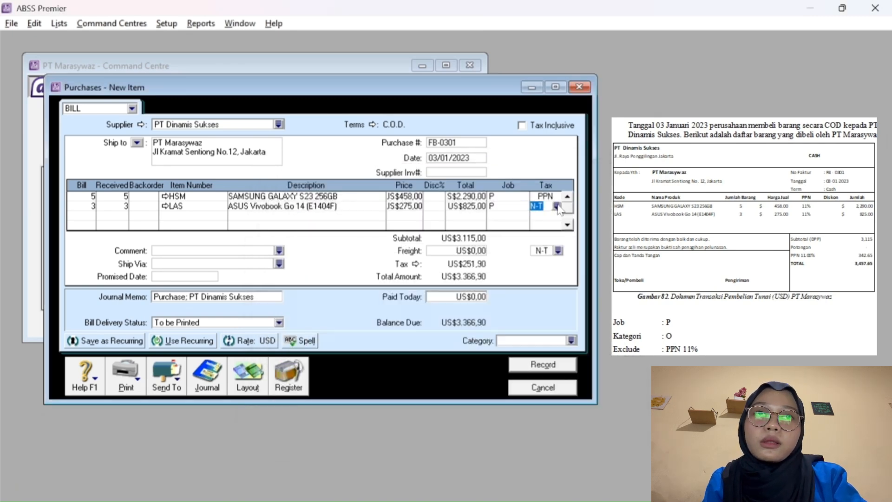
{"action": "left_click", "coordinate": [560, 206]}
{"action": "left_click", "coordinate": [478, 229]}
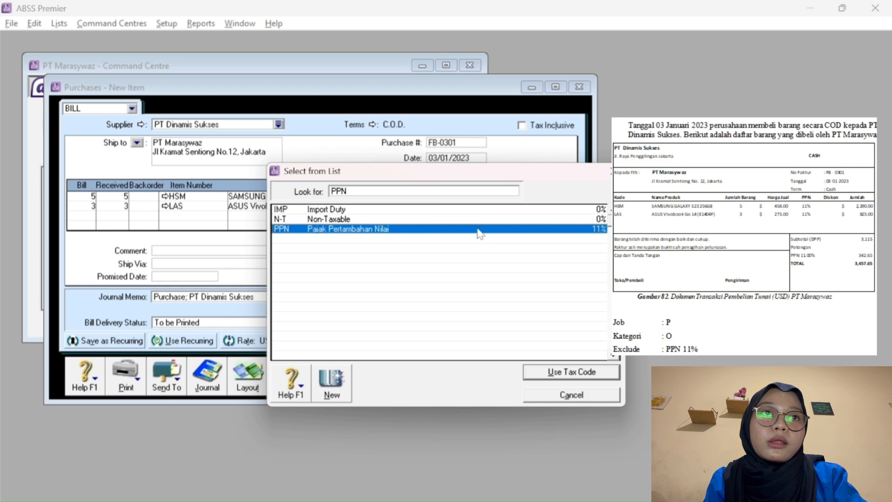
{"action": "left_click", "coordinate": [564, 374]}
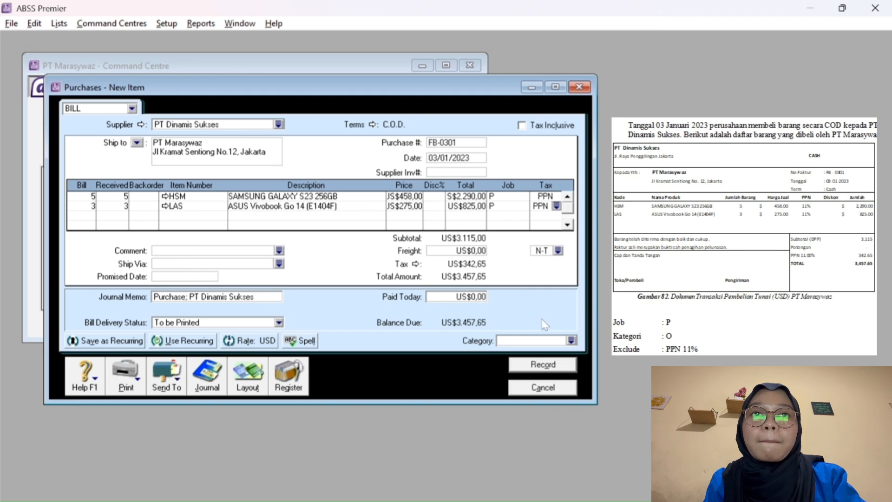
Set category O (Overseas), record bill FB-0301 and close the blank new bill.
{"action": "left_click", "coordinate": [573, 341]}
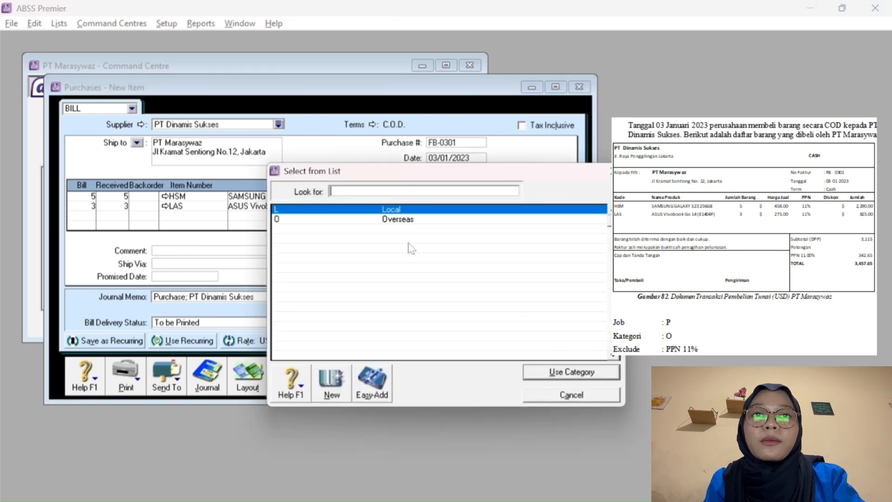
{"action": "left_click", "coordinate": [382, 219]}
{"action": "left_click", "coordinate": [552, 372]}
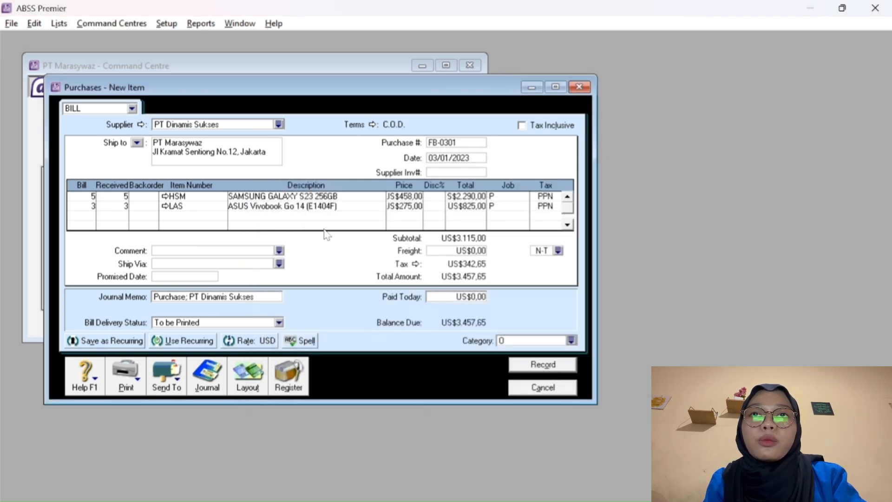
{"action": "left_click", "coordinate": [531, 366]}
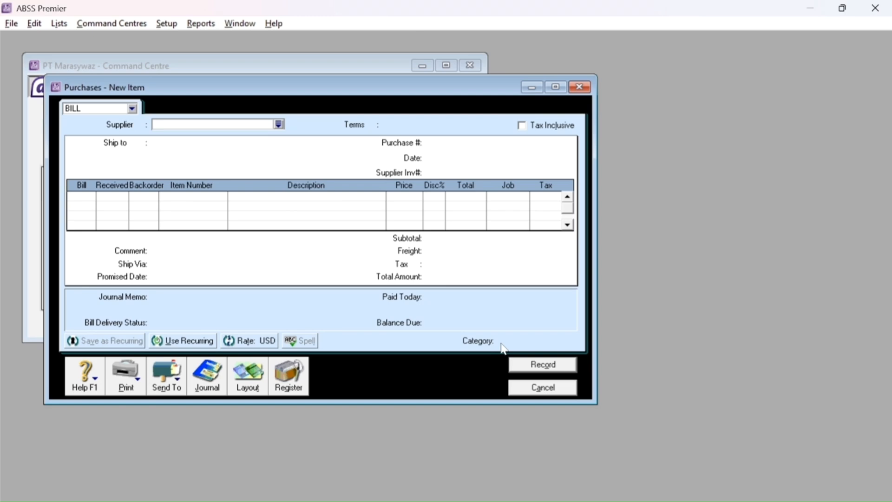
{"action": "left_click", "coordinate": [538, 385]}
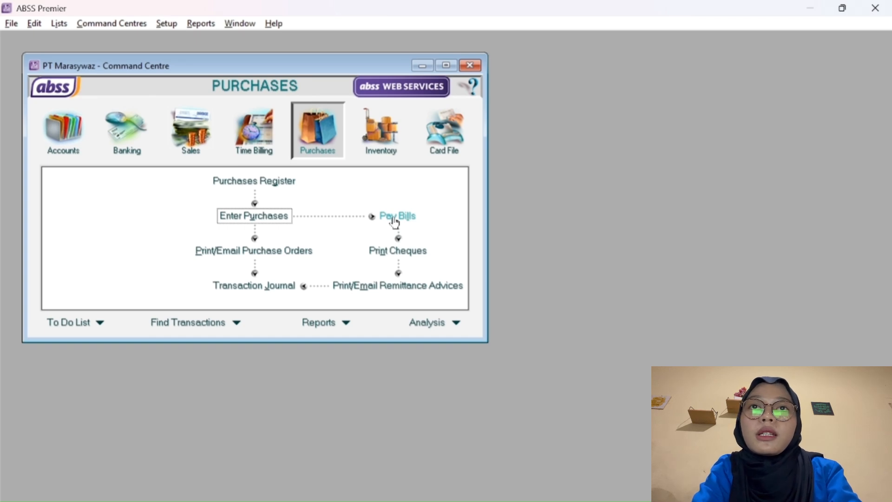
Start a bill payment to PT Dinamis Sukses from the Bank (USD) account.
{"action": "left_click", "coordinate": [394, 222]}
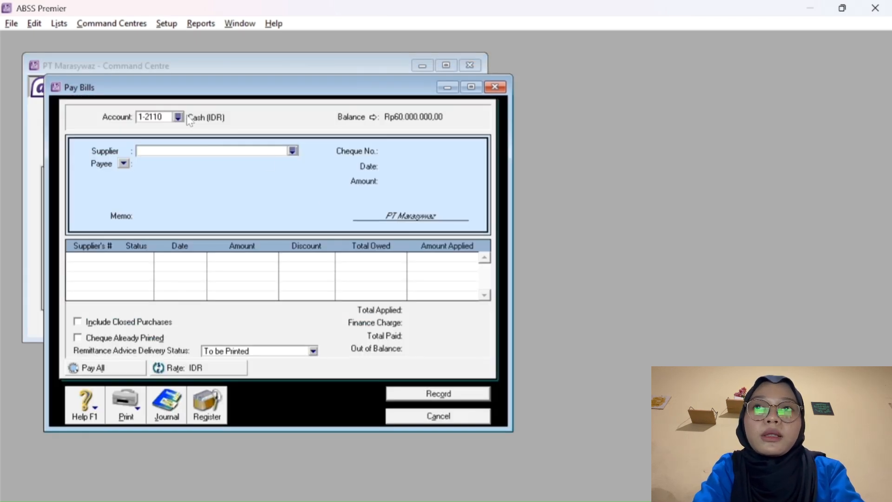
{"action": "left_click", "coordinate": [292, 151]}
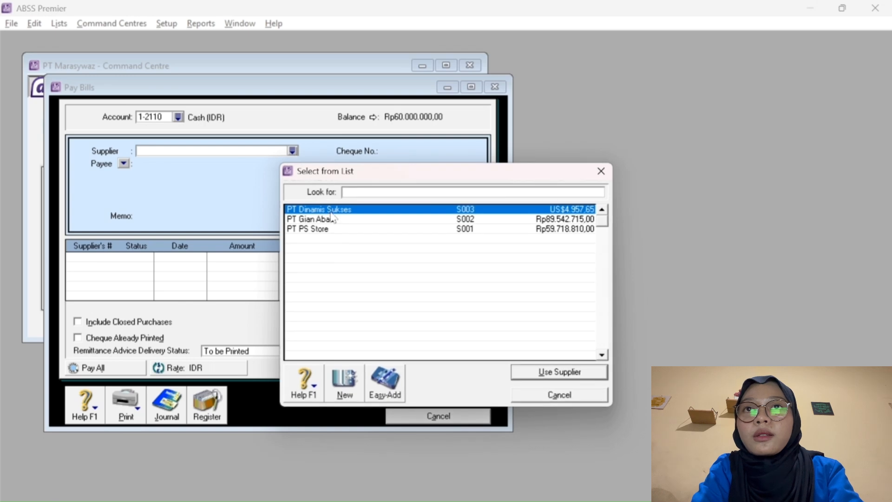
{"action": "left_click", "coordinate": [547, 373]}
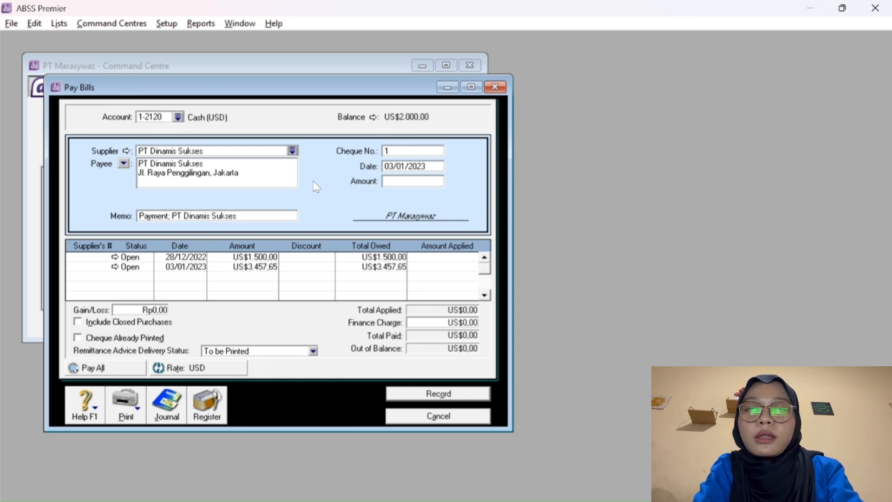
{"action": "left_click", "coordinate": [178, 118]}
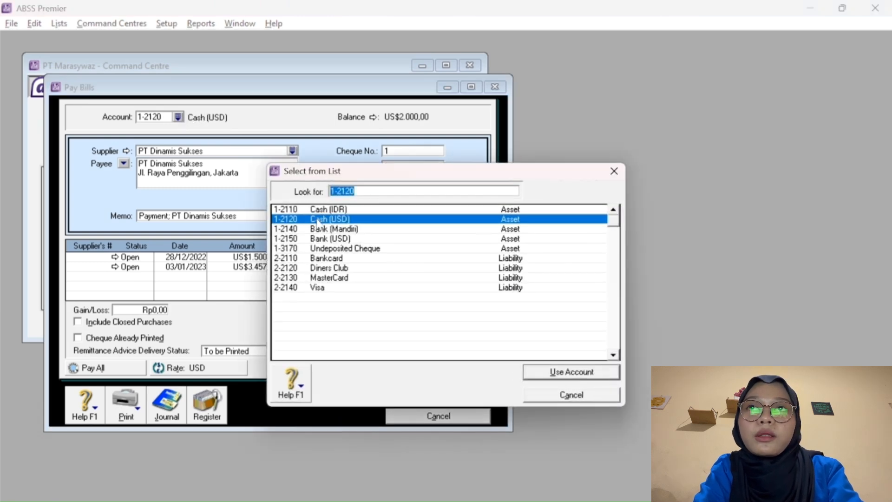
{"action": "left_click", "coordinate": [346, 240]}
{"action": "left_click", "coordinate": [536, 373]}
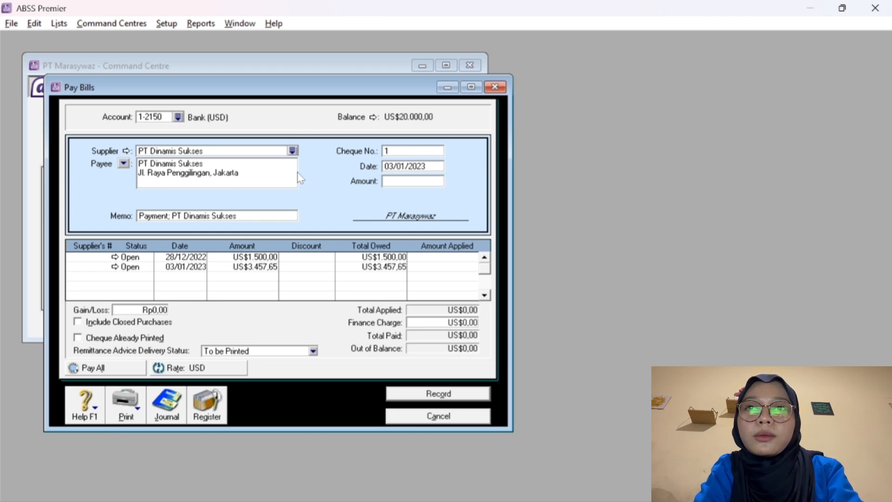
Apply US$3.457,65 to the 03/01/2023 bill as cheque BK-0101 and record the payment.
{"action": "left_click", "coordinate": [407, 151]}
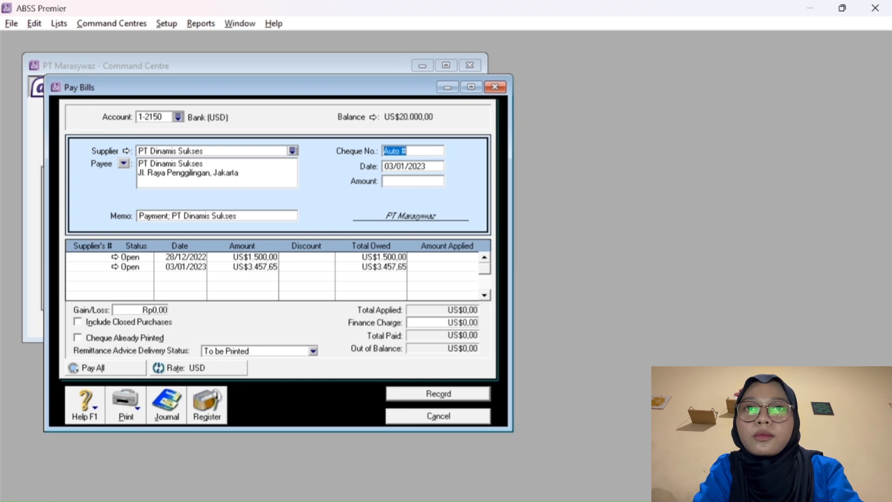
{"action": "type", "text": "BK-0101"}
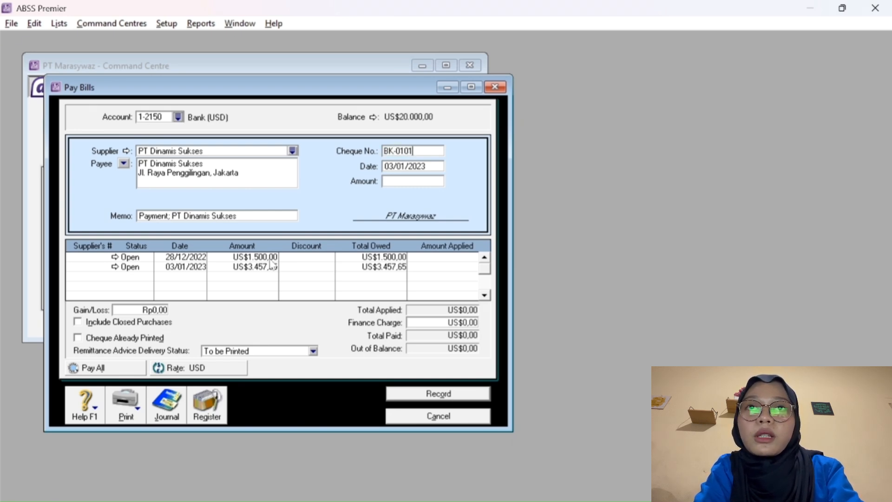
{"action": "left_click", "coordinate": [428, 267]}
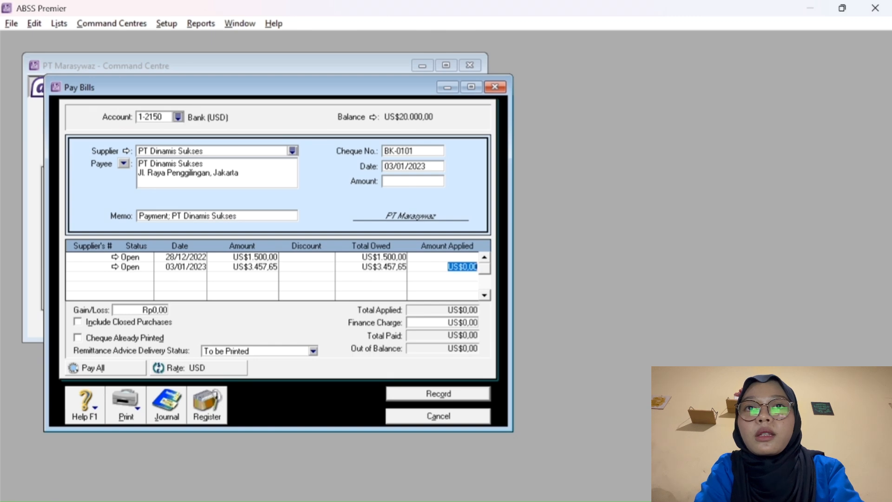
{"action": "type", "text": "3457"}
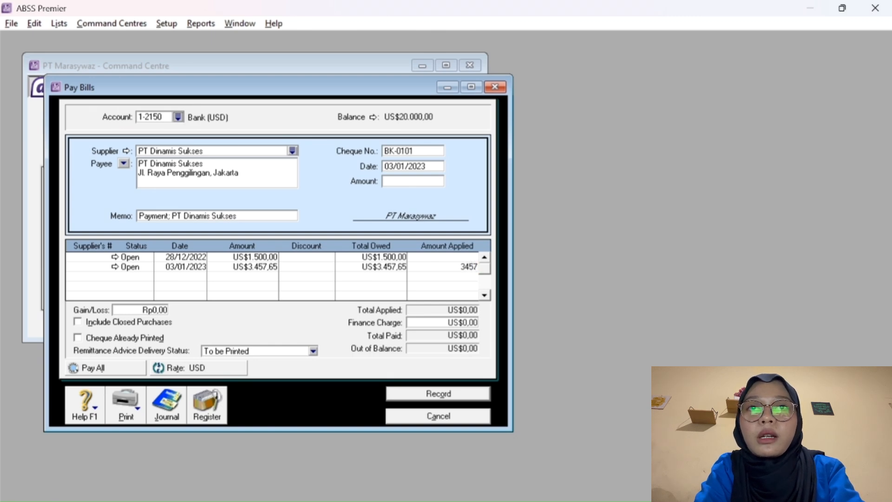
{"action": "type", "text": ",65"}
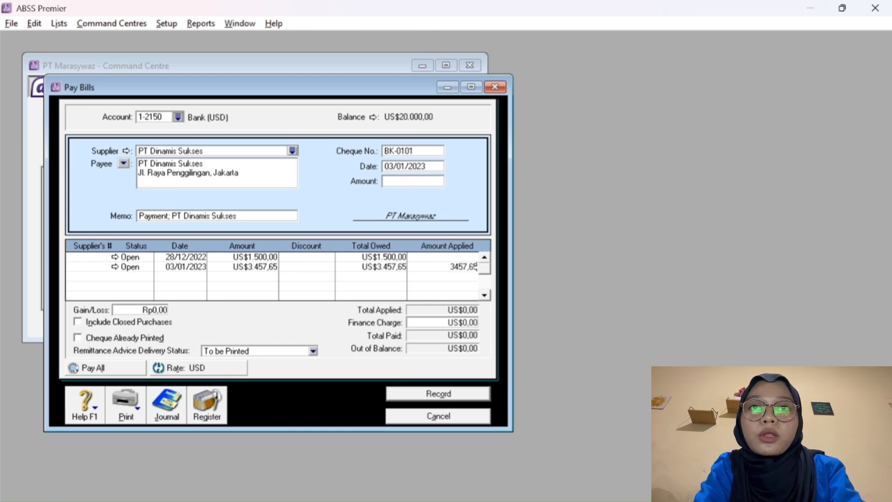
{"action": "key", "text": "Tab"}
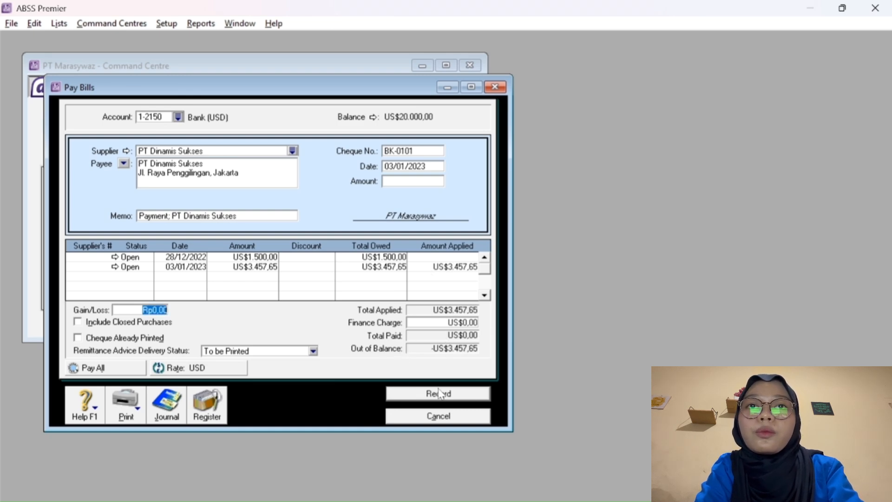
{"action": "left_click", "coordinate": [399, 181]}
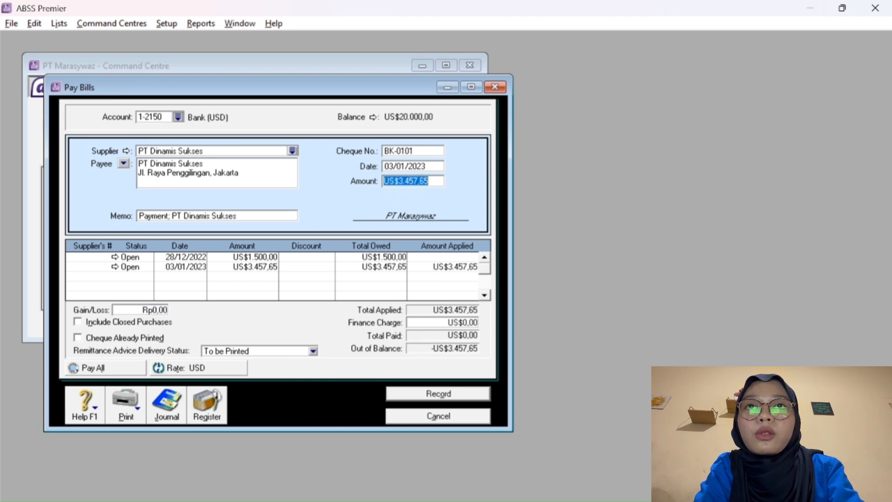
{"action": "key", "text": "Tab"}
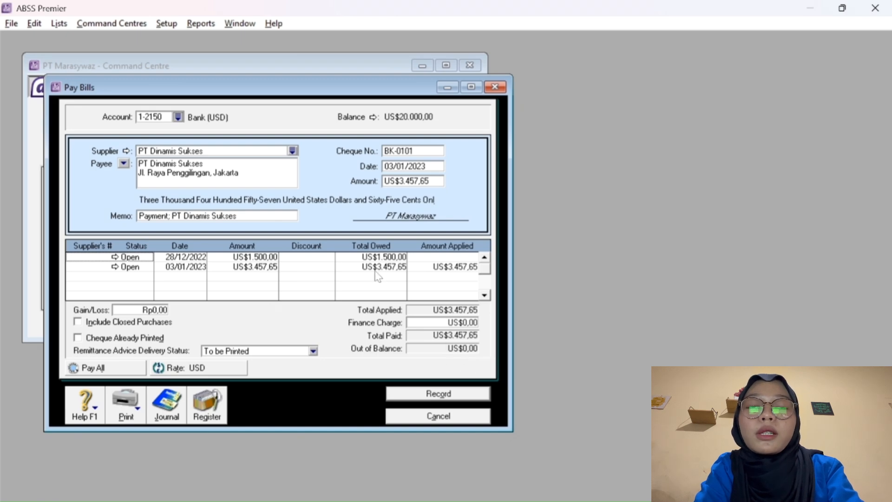
{"action": "left_click", "coordinate": [428, 396]}
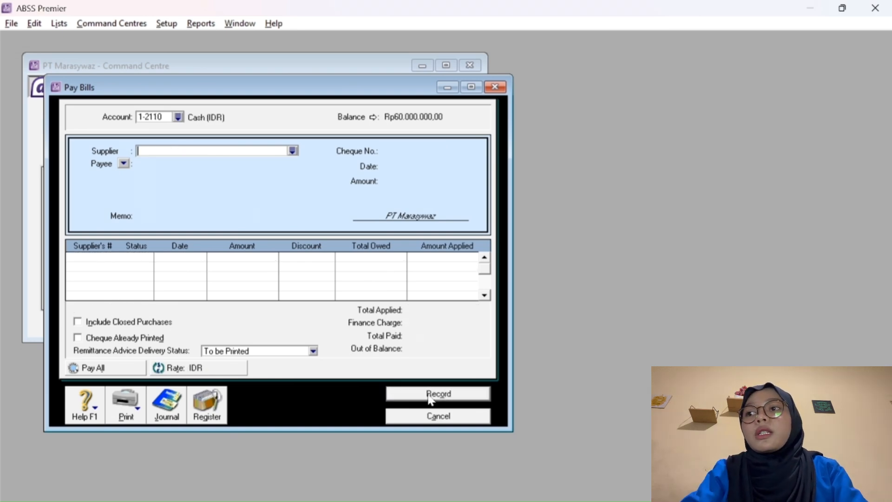
Cancel Pay Bills and start a new Item-layout purchase with the supplier list showing.
{"action": "left_click", "coordinate": [430, 415]}
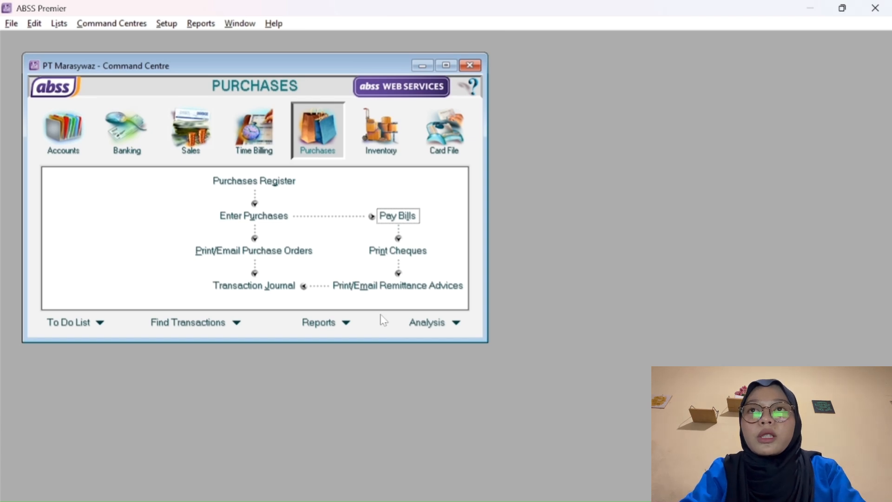
{"action": "left_click", "coordinate": [272, 218]}
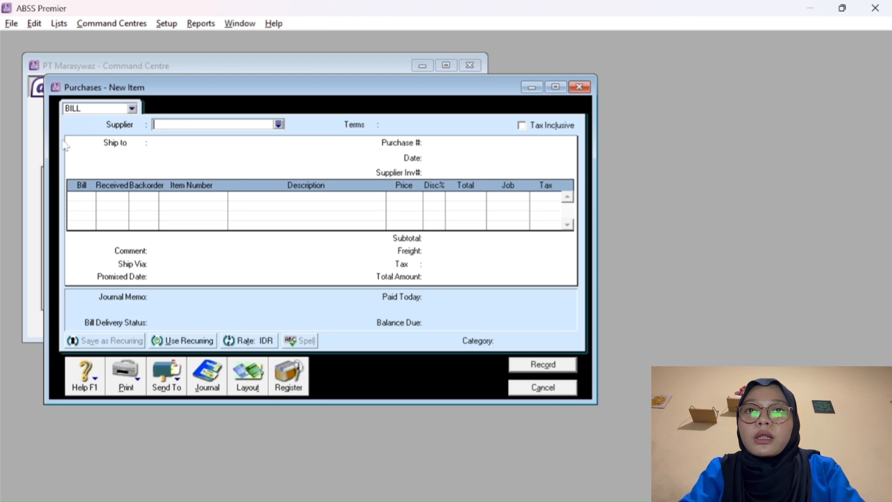
{"action": "left_click", "coordinate": [249, 377]}
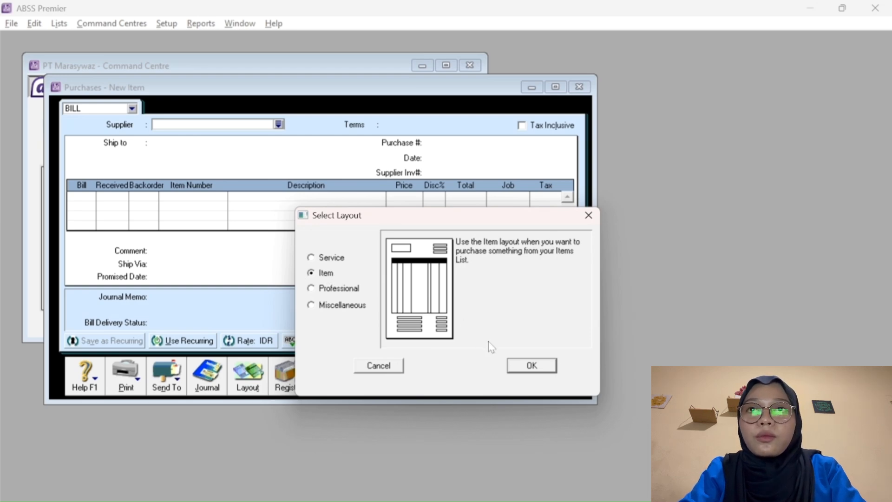
{"action": "left_click", "coordinate": [524, 368]}
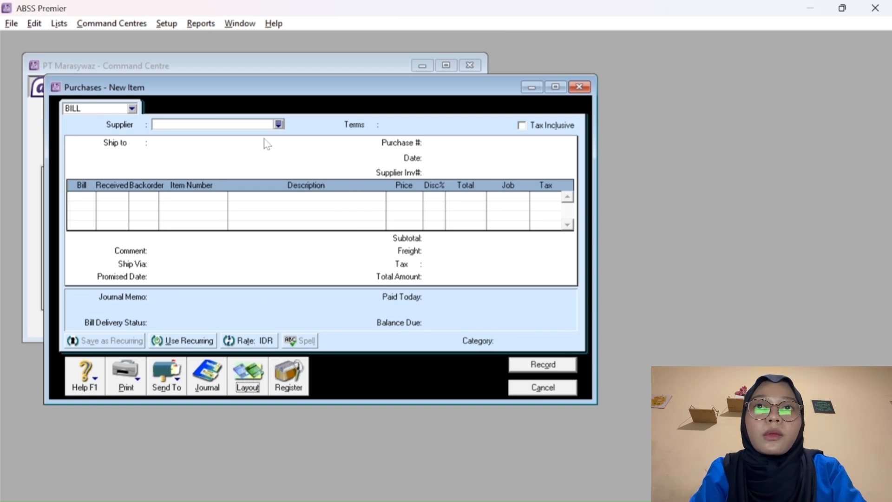
{"action": "left_click", "coordinate": [279, 124]}
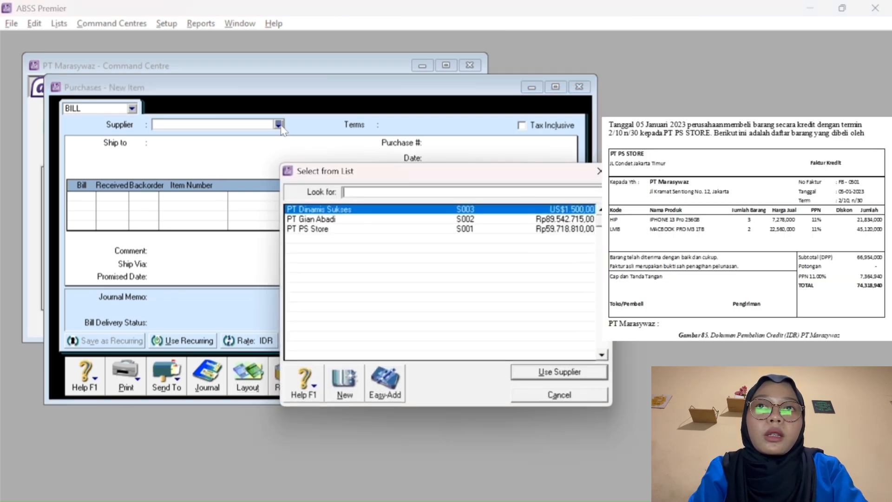
Choose PT PS Store as the supplier and switch the bill to the Item layout.
{"action": "left_click", "coordinate": [324, 230]}
{"action": "left_click", "coordinate": [533, 374]}
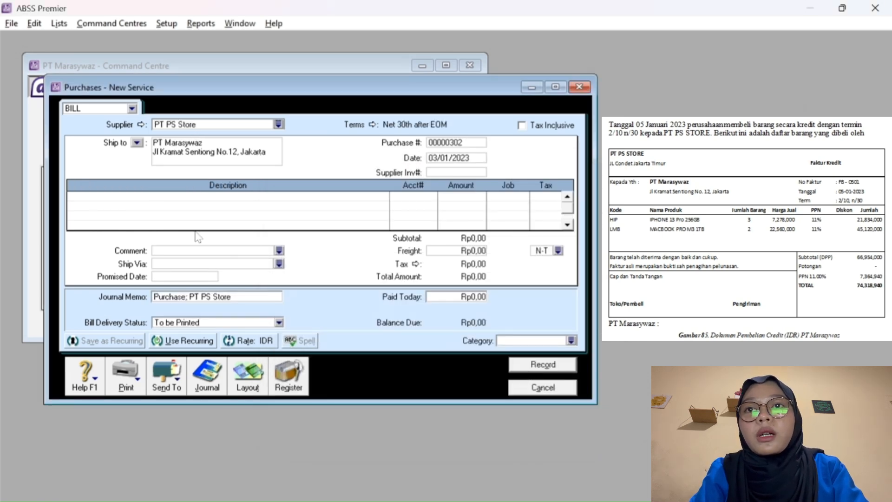
{"action": "left_click", "coordinate": [246, 377]}
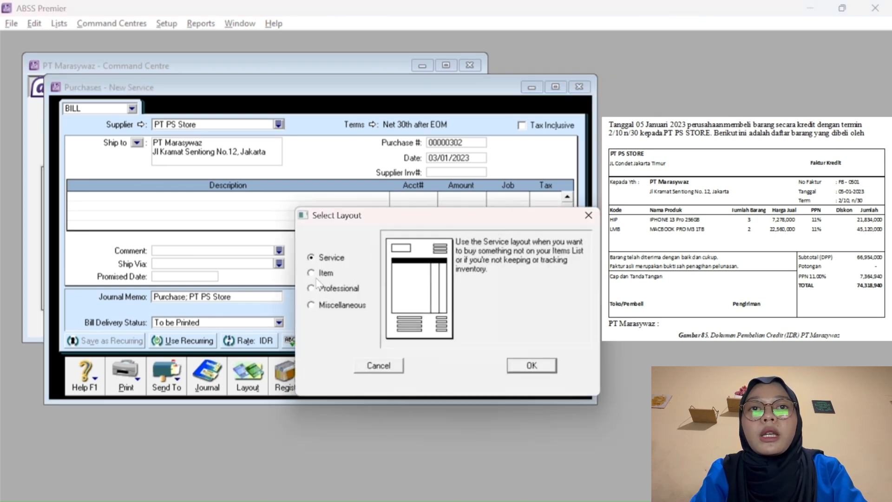
{"action": "left_click", "coordinate": [328, 273]}
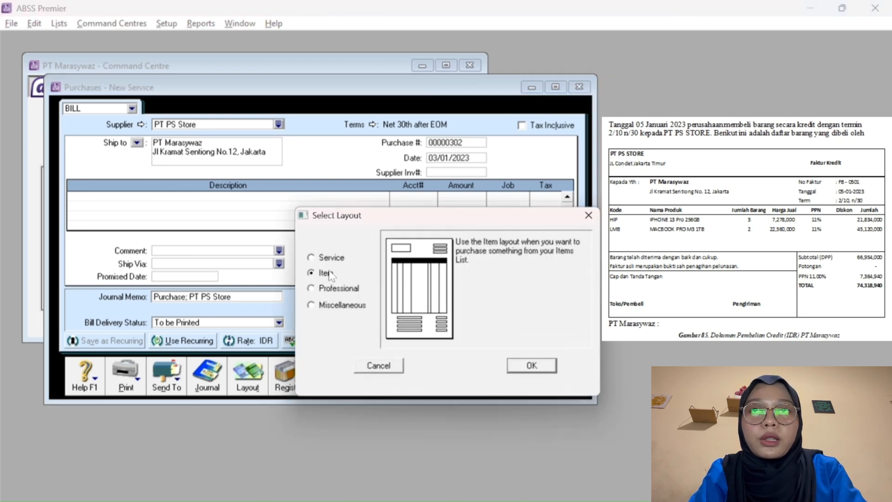
{"action": "left_click", "coordinate": [516, 365]}
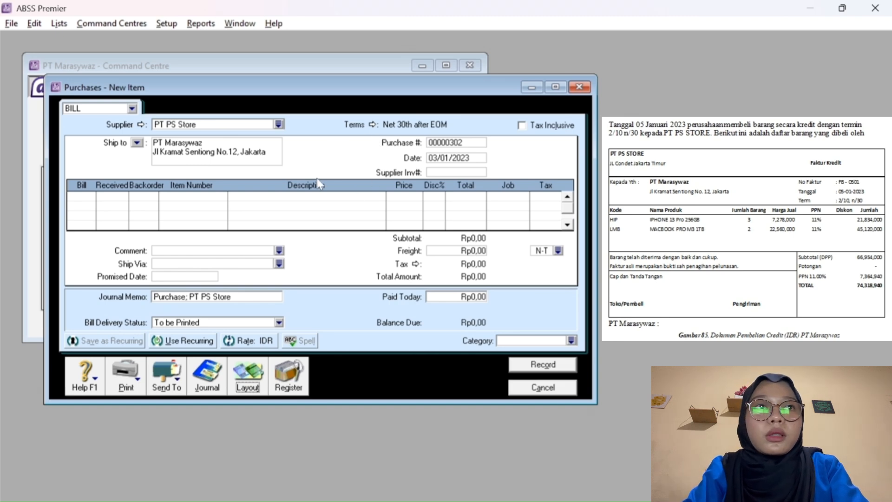
Number the purchase FB-0501 and set its date to 05/01/2023.
{"action": "left_click", "coordinate": [444, 144]}
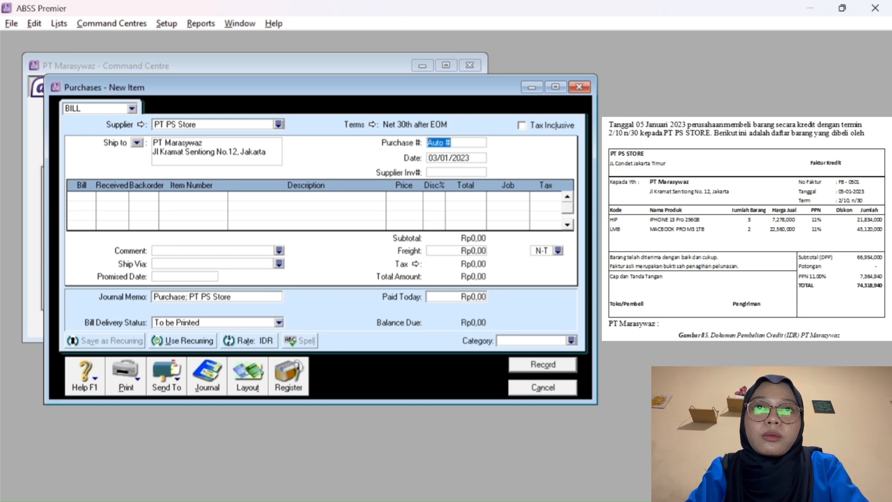
{"action": "type", "text": "FB-0501"}
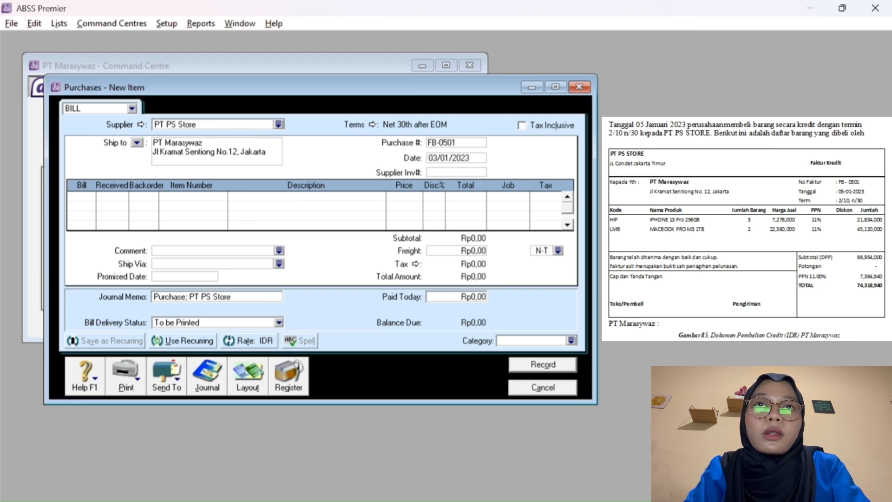
{"action": "left_click", "coordinate": [441, 160]}
{"action": "left_click", "coordinate": [436, 158]}
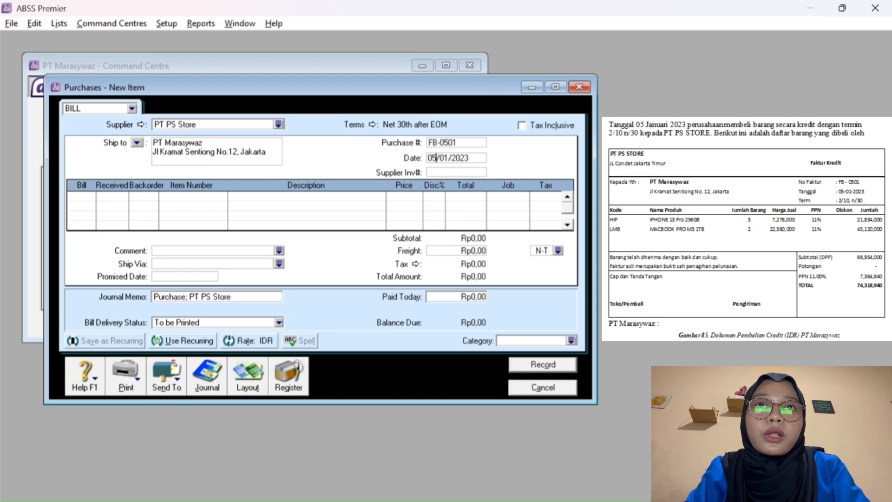
Make payment due in a given number of days: 2% discount within 10 days, balance due in 30.
{"action": "left_click", "coordinate": [373, 124]}
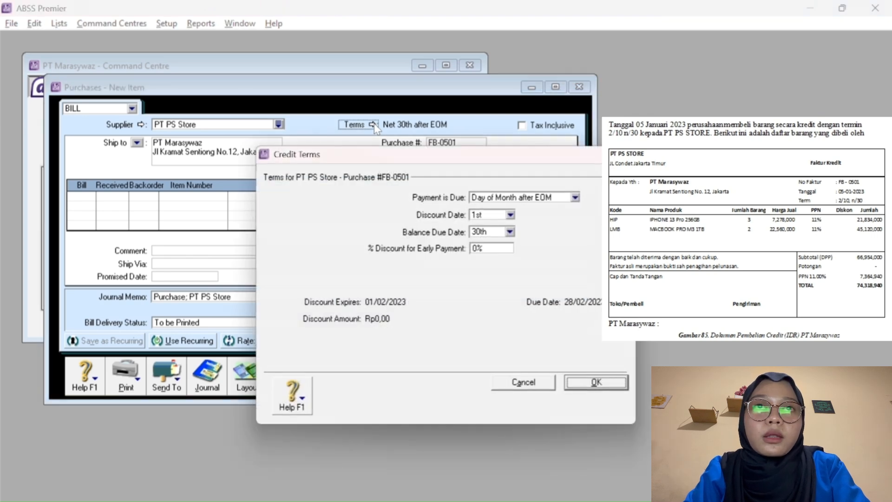
{"action": "left_click", "coordinate": [485, 200]}
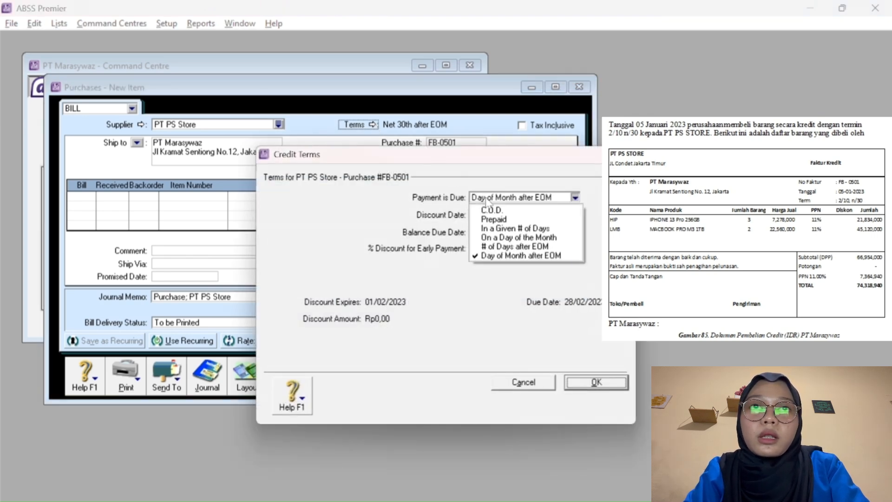
{"action": "left_click", "coordinate": [511, 226]}
{"action": "left_click", "coordinate": [491, 215]}
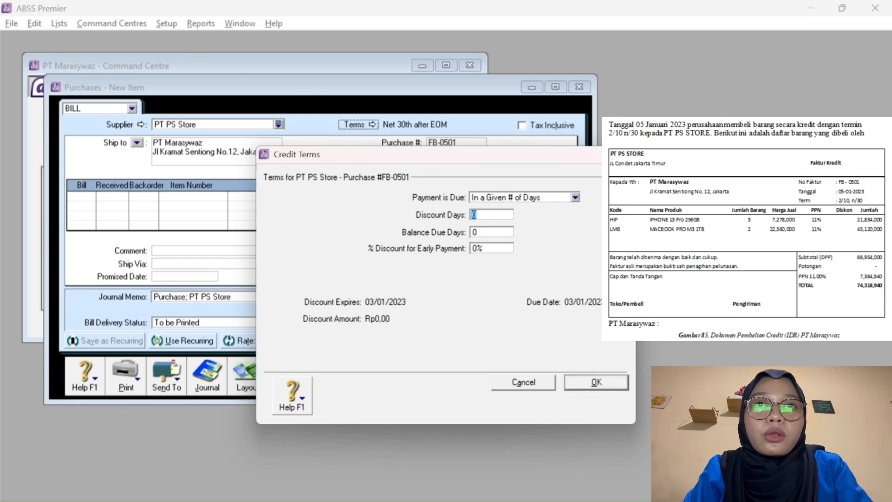
{"action": "type", "text": "10"}
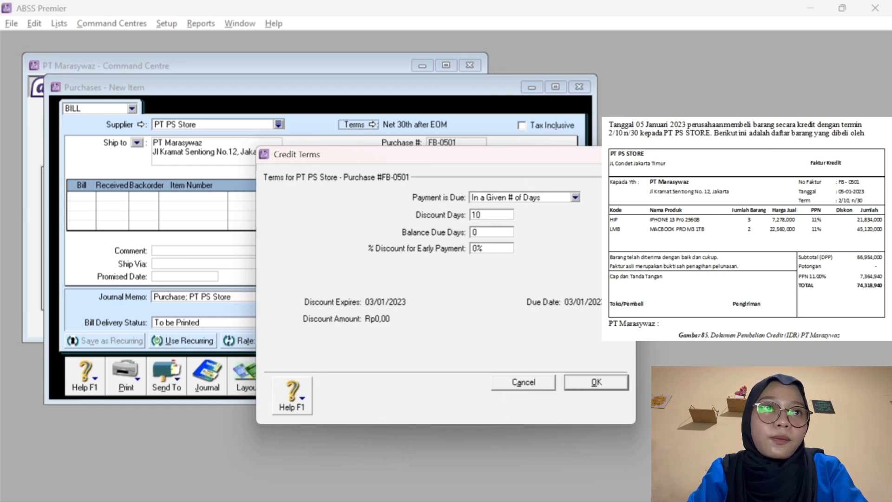
{"action": "key", "text": "Tab"}
{"action": "type", "text": "3"}
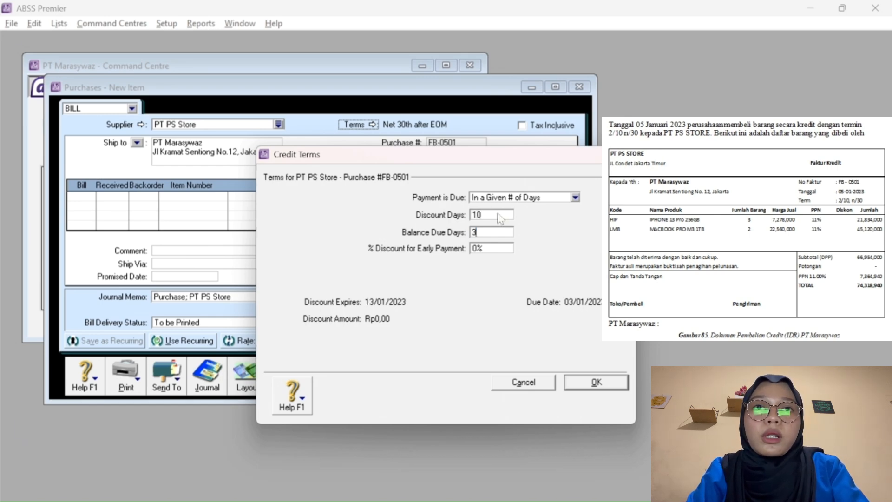
{"action": "type", "text": "0"}
{"action": "key", "text": "Tab"}
{"action": "type", "text": "2"}
{"action": "key", "text": "Tab"}
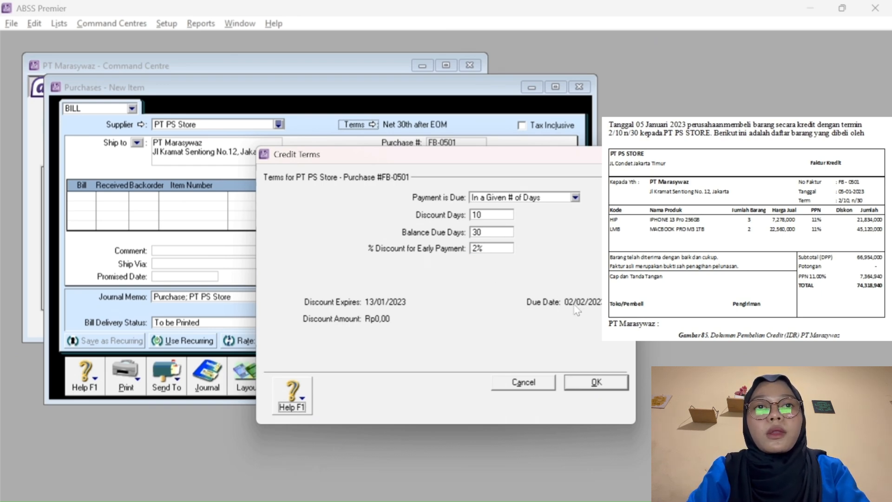
{"action": "left_click", "coordinate": [595, 383]}
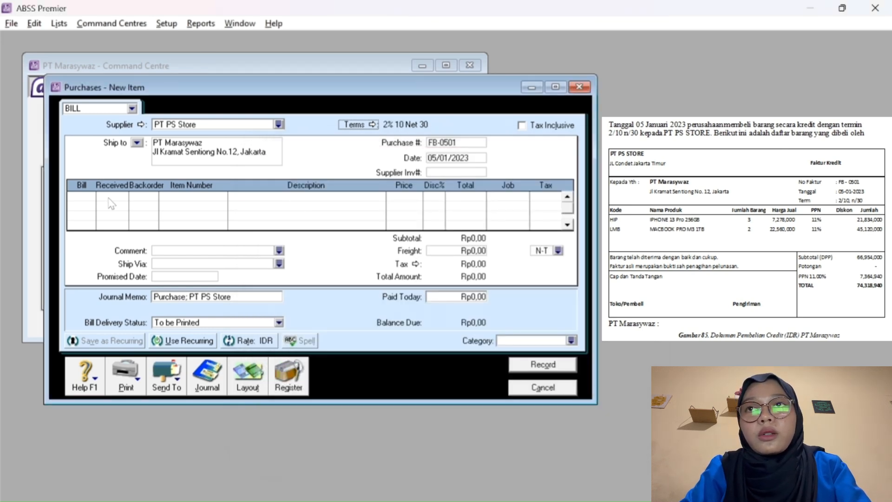
Enter 3 iPhone 13 Pro (HIP) on the first line at 7.278.000 each.
{"action": "left_click", "coordinate": [89, 196]}
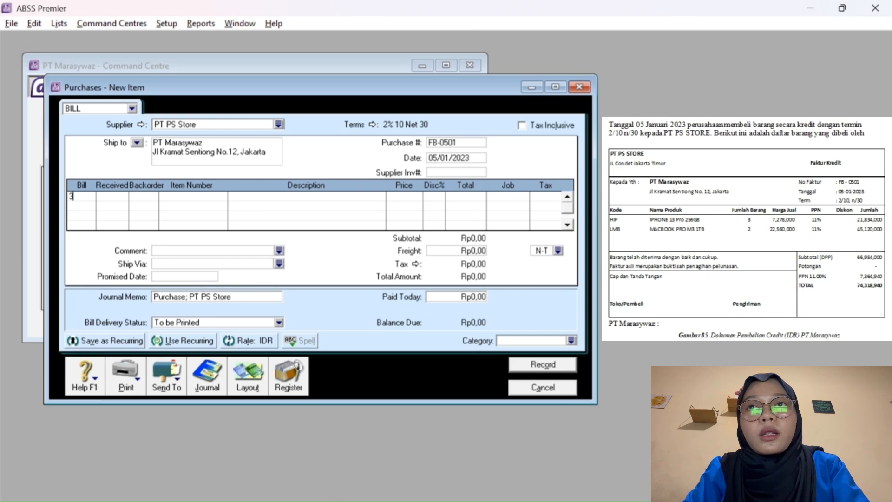
{"action": "type", "text": "3"}
{"action": "key", "text": "Tab"}
{"action": "key", "text": "Tab"}
{"action": "key", "text": "Tab"}
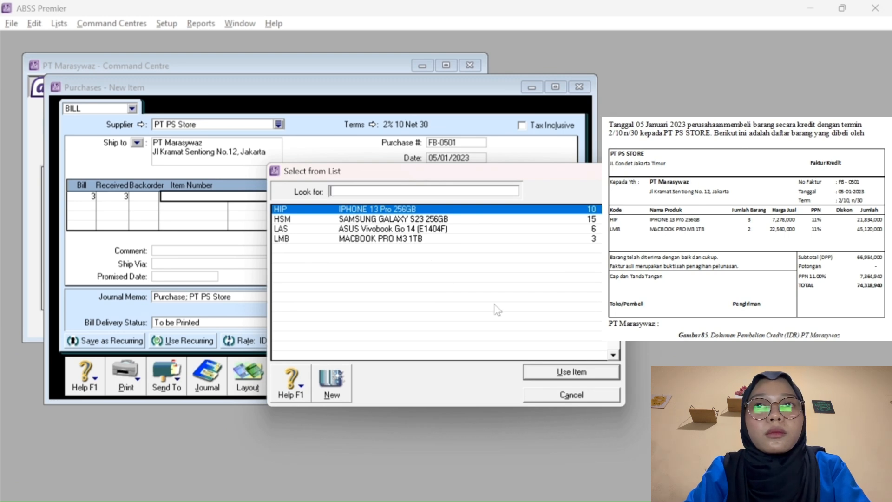
{"action": "left_click", "coordinate": [542, 372]}
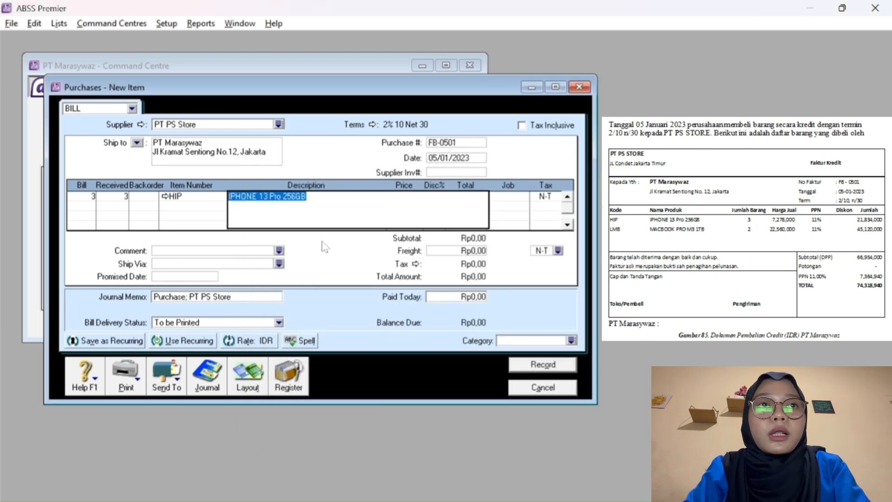
{"action": "key", "text": "Tab"}
{"action": "key", "text": "Tab"}
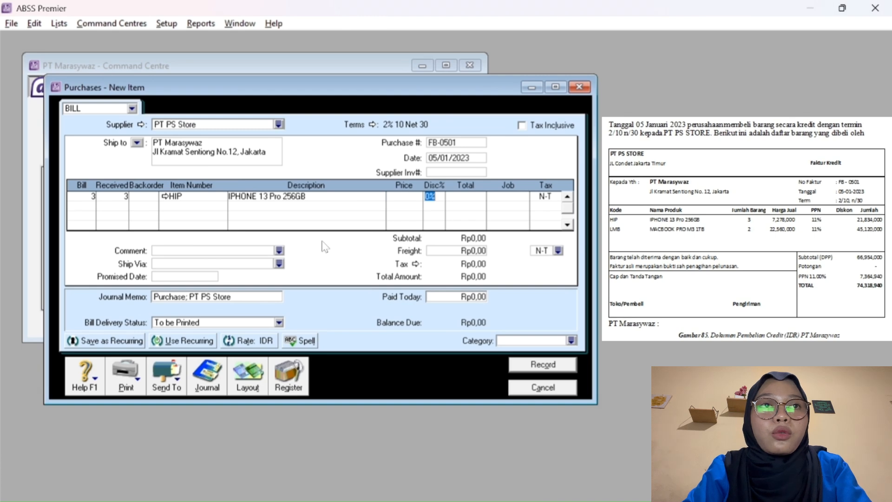
{"action": "key", "text": "Left"}
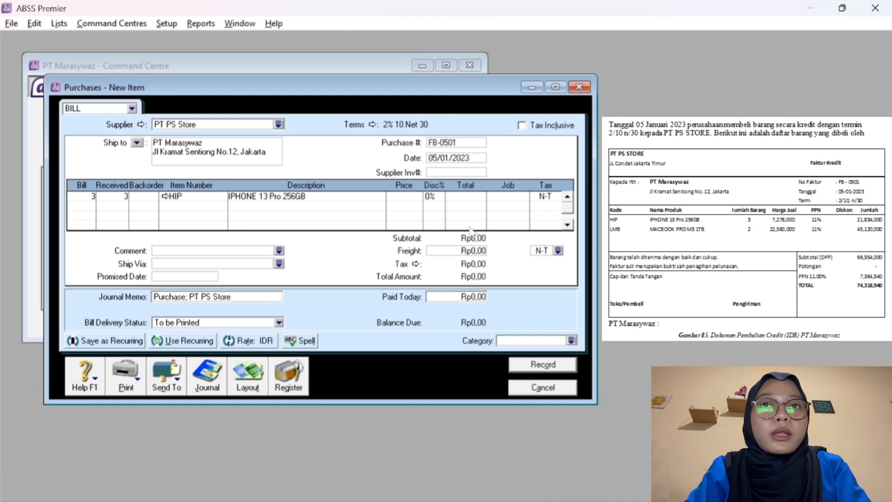
{"action": "left_click", "coordinate": [415, 197]}
{"action": "type", "text": "727"}
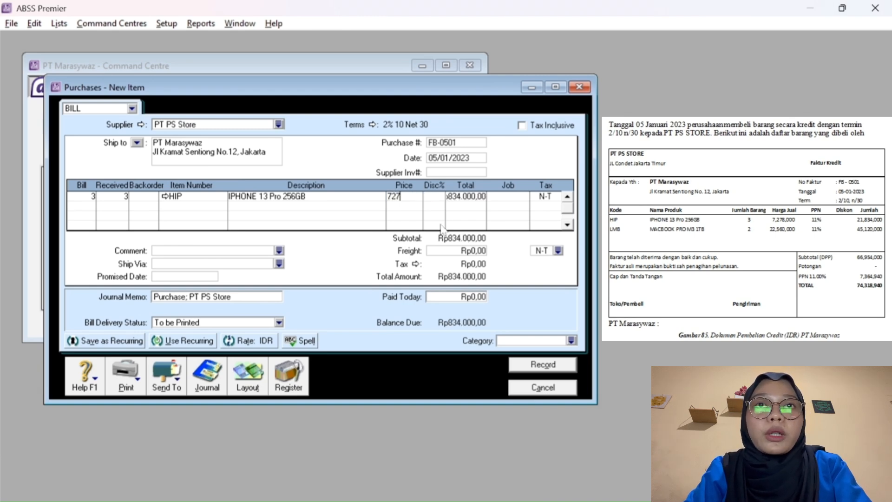
{"action": "type", "text": "80"}
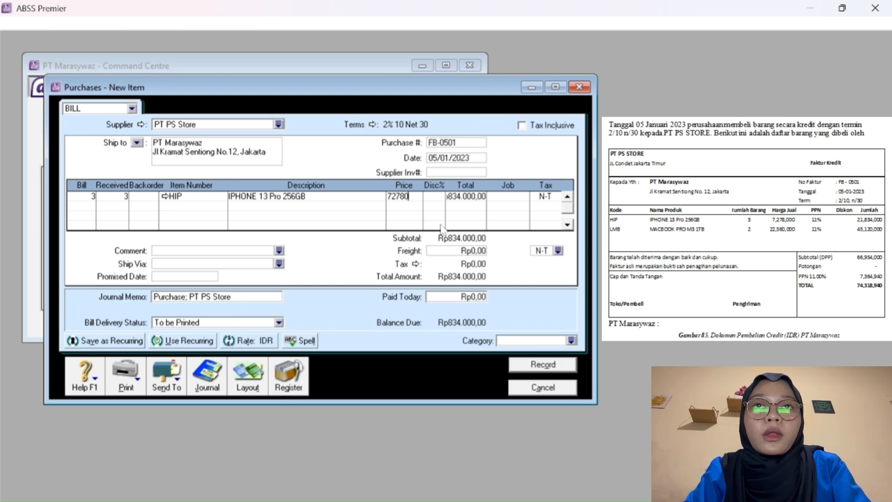
{"action": "type", "text": "00"}
{"action": "key", "text": "Tab"}
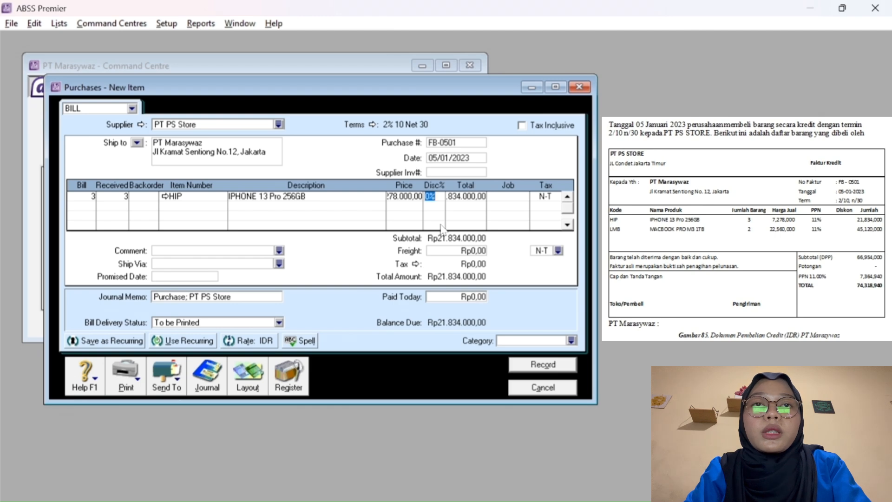
{"action": "key", "text": "Tab"}
{"action": "key", "text": "Tab"}
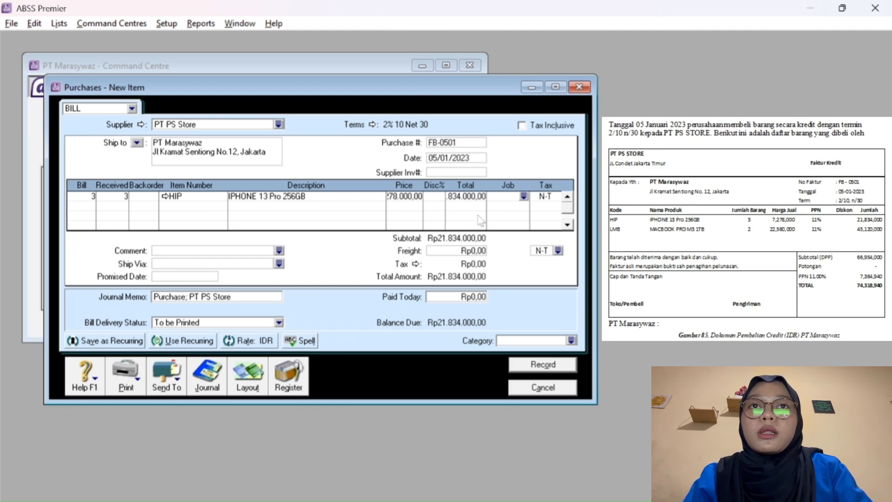
{"action": "key", "text": "shift+Tab"}
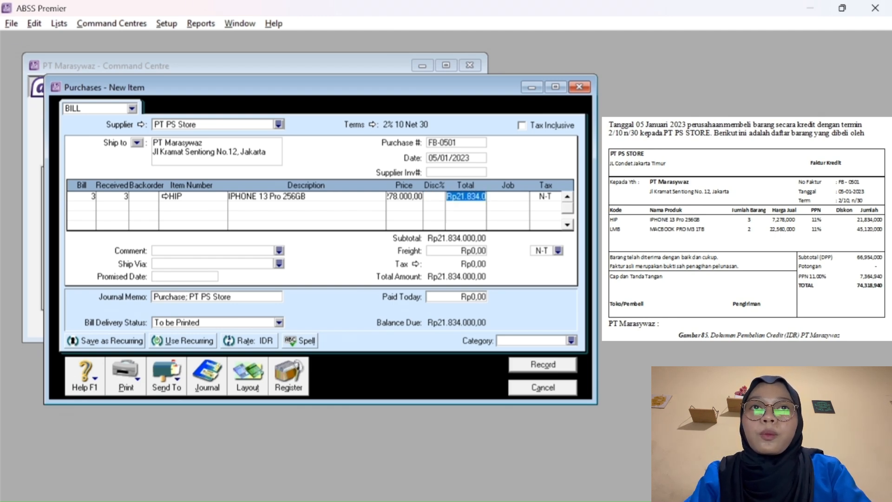
Assign job Produk (P) and PPN tax to the iPhone line.
{"action": "left_click", "coordinate": [500, 199]}
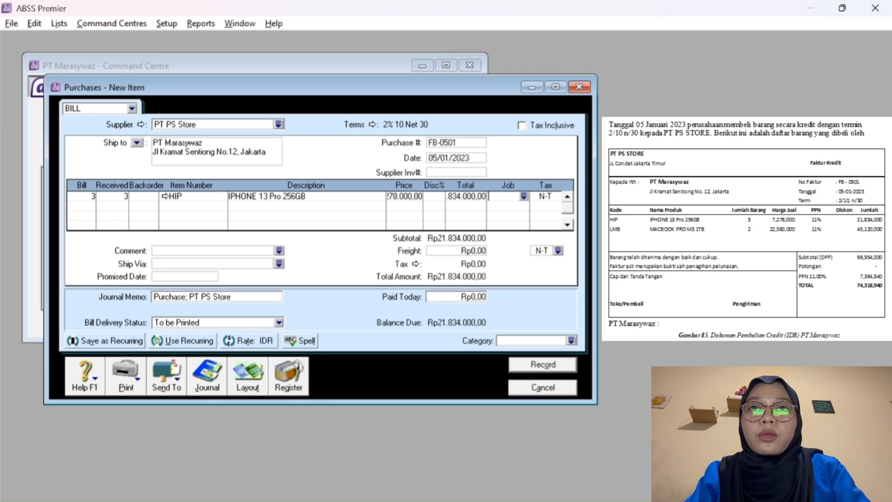
{"action": "left_click", "coordinate": [523, 197]}
{"action": "left_click", "coordinate": [409, 219]}
{"action": "left_click", "coordinate": [573, 371]}
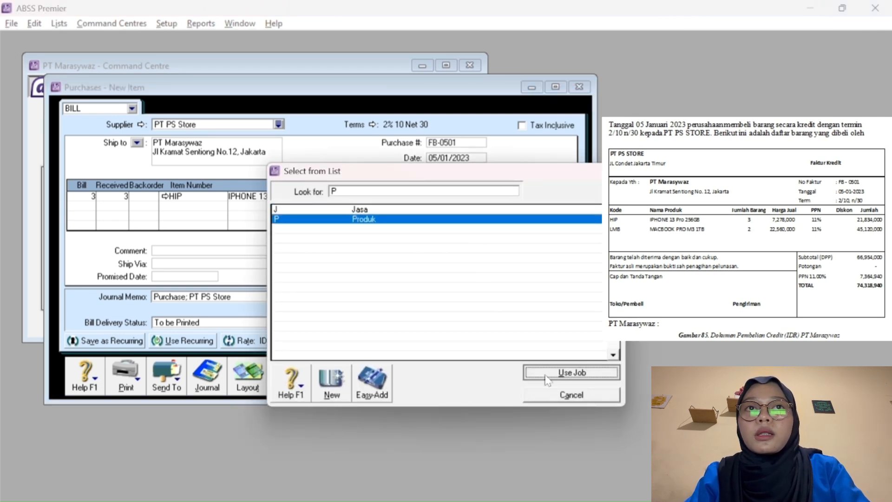
{"action": "left_click", "coordinate": [556, 198]}
{"action": "left_click", "coordinate": [557, 197]}
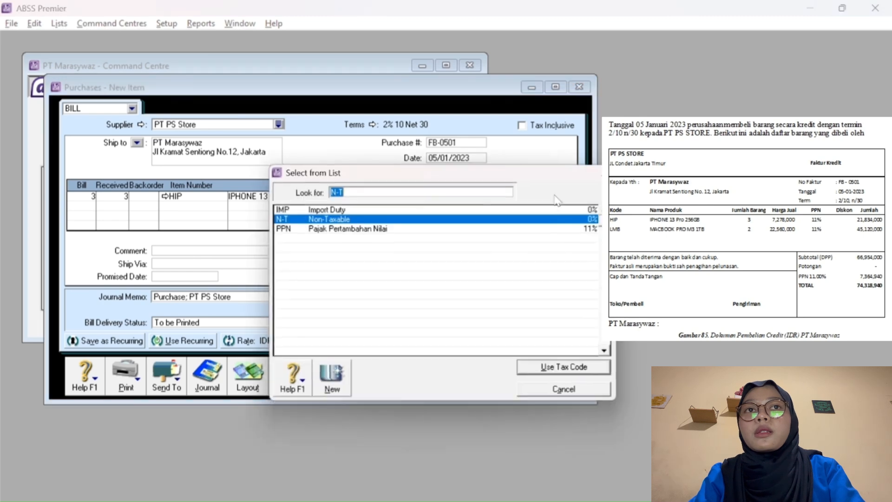
{"action": "left_click", "coordinate": [461, 229]}
{"action": "left_click", "coordinate": [549, 371]}
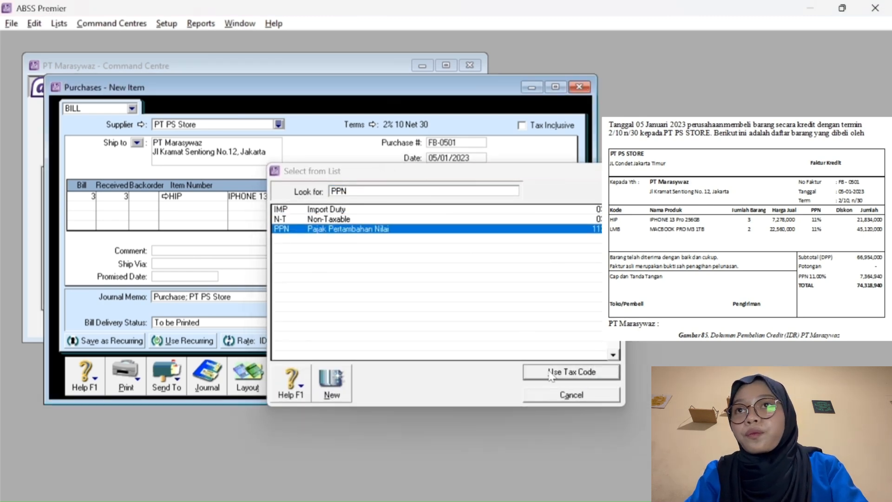
Add a second line of 2 MACBOOK PRO M3 1TB (LMB) at 22.560.000 each.
{"action": "left_click", "coordinate": [84, 206]}
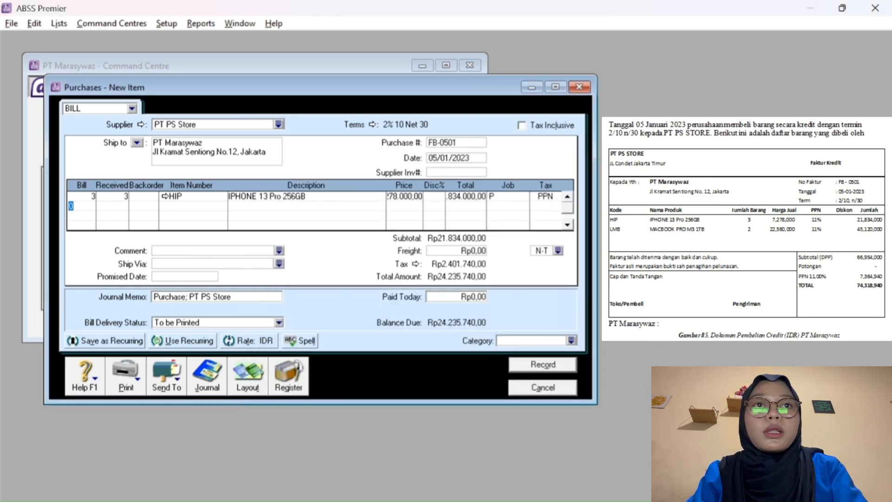
{"action": "type", "text": "2"}
{"action": "key", "text": "Tab"}
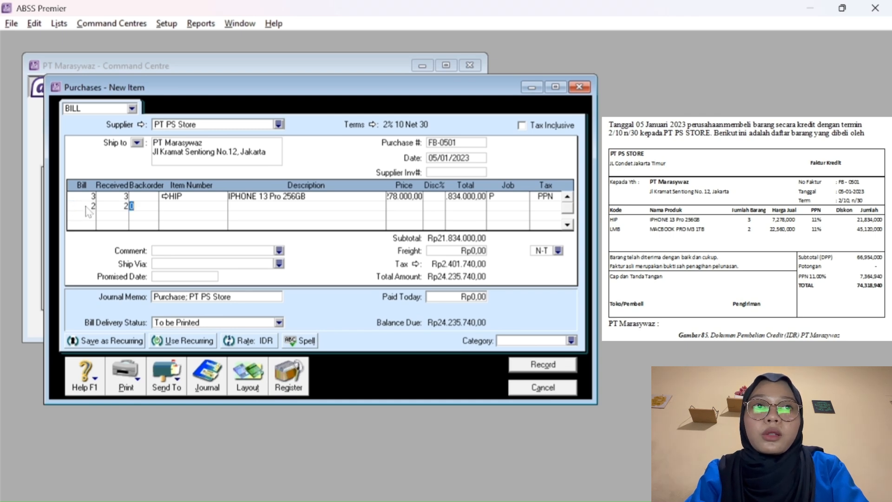
{"action": "key", "text": "Tab"}
{"action": "key", "text": "Tab"}
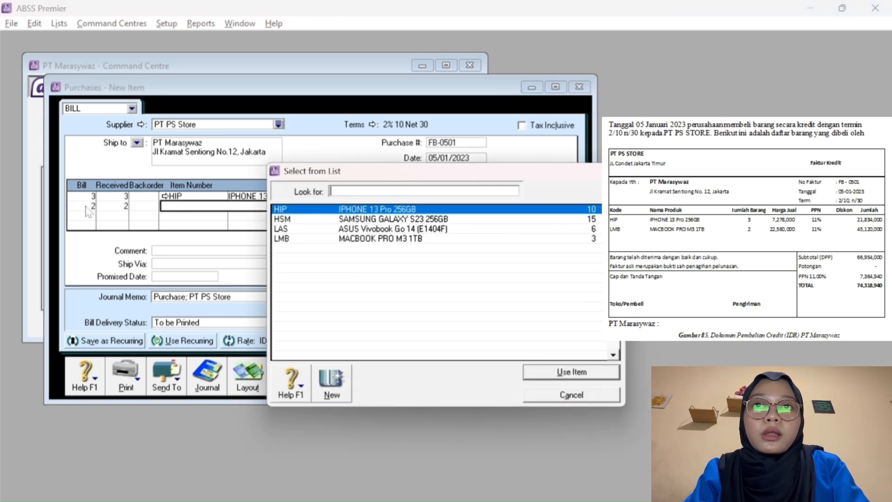
{"action": "type", "text": "LMB"}
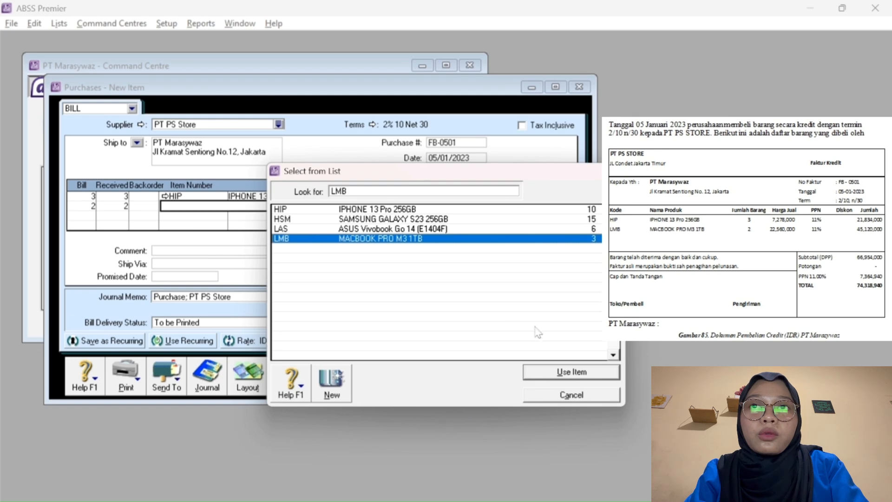
{"action": "left_click", "coordinate": [539, 373]}
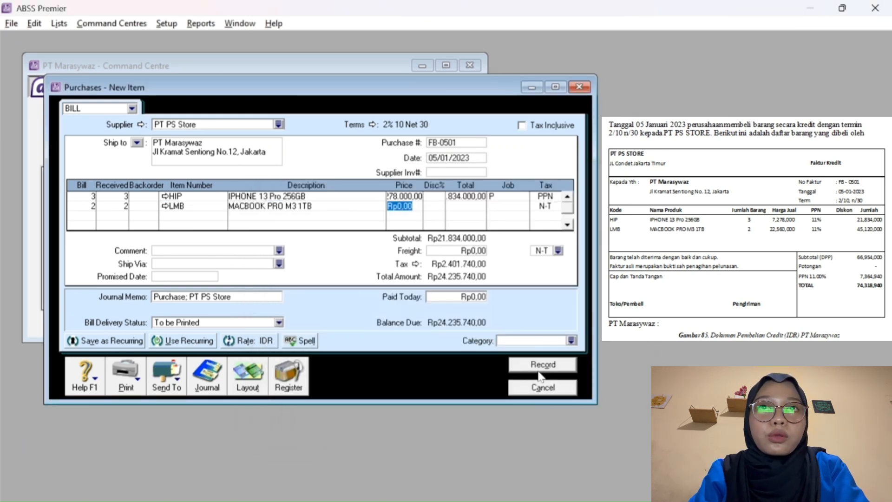
{"action": "type", "text": "22560"}
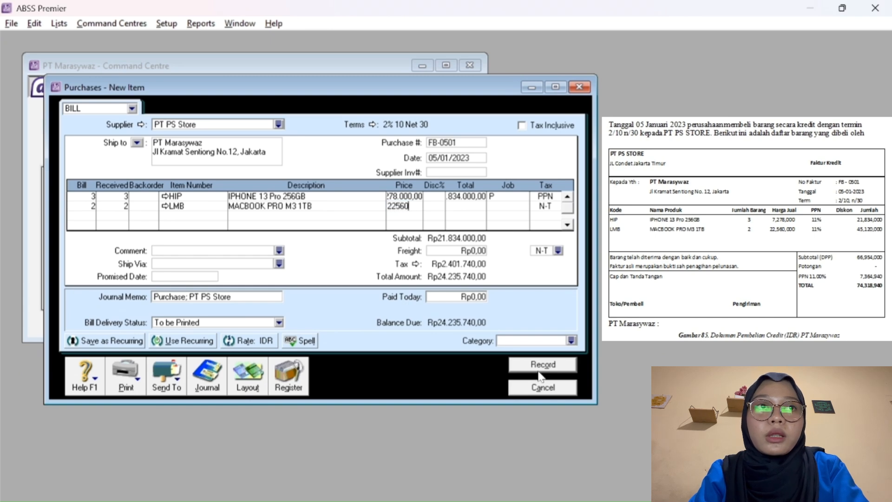
{"action": "type", "text": "000"}
{"action": "key", "text": "Tab"}
{"action": "key", "text": "Tab"}
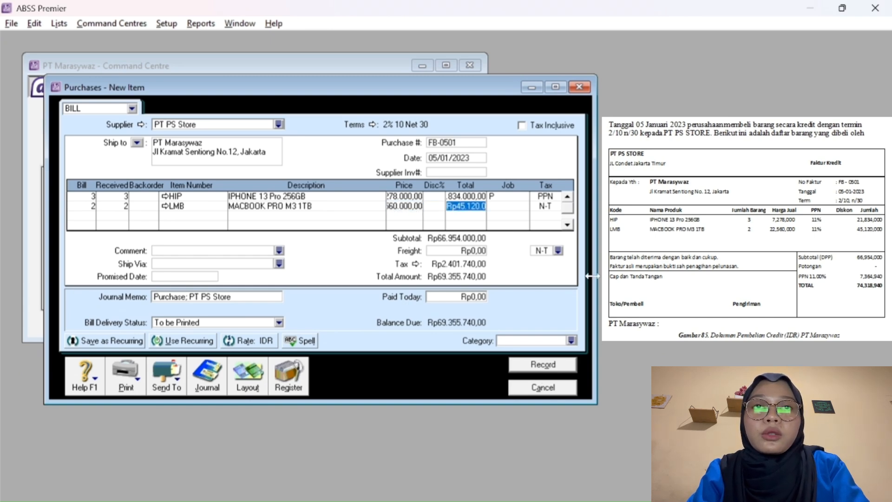
{"action": "key", "text": "Tab"}
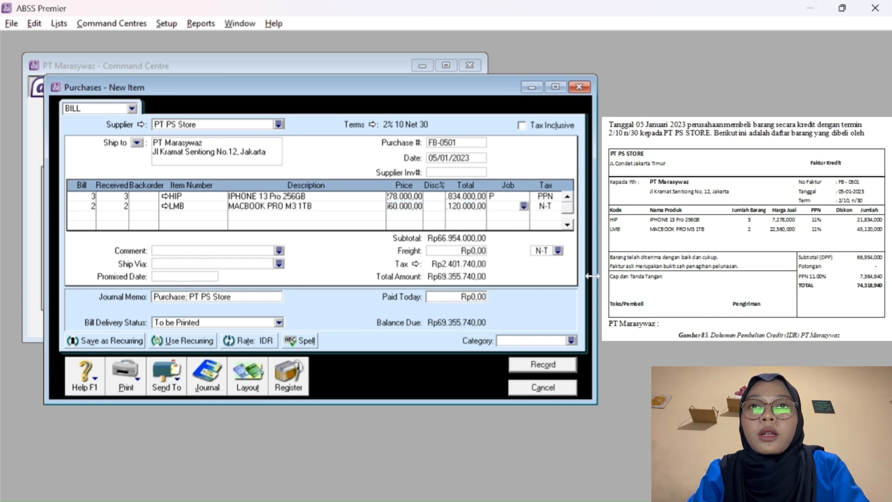
Give the MacBook line job P and PPN tax, and set the bill category to Overseas (O).
{"action": "left_click", "coordinate": [524, 207]}
{"action": "left_click", "coordinate": [457, 220]}
{"action": "left_click", "coordinate": [553, 374]}
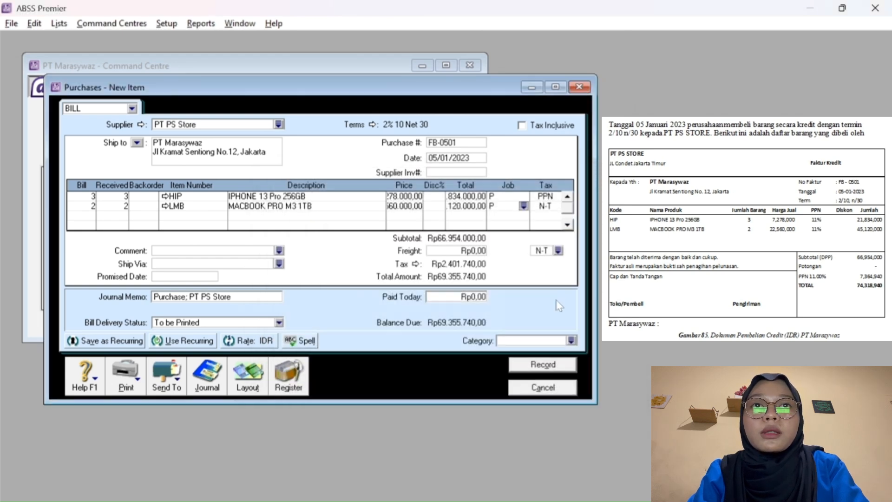
{"action": "key", "text": "Tab"}
{"action": "left_click", "coordinate": [557, 207]}
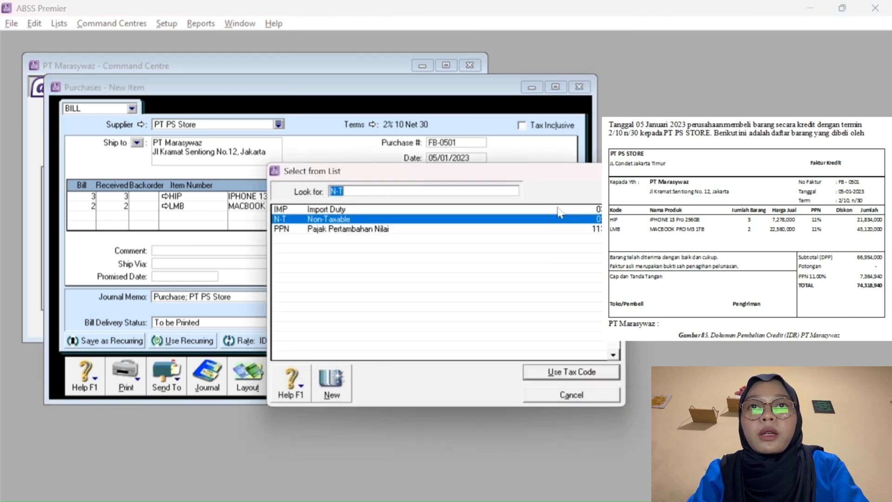
{"action": "left_click", "coordinate": [508, 229]}
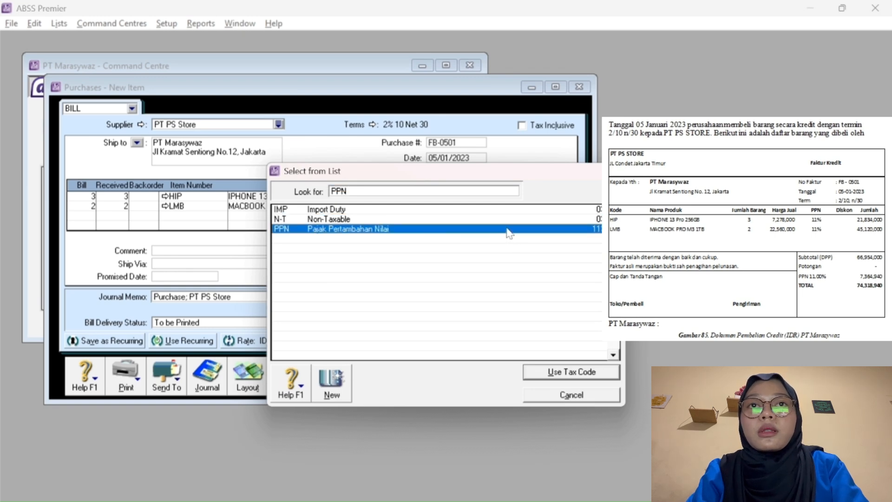
{"action": "left_click", "coordinate": [557, 373]}
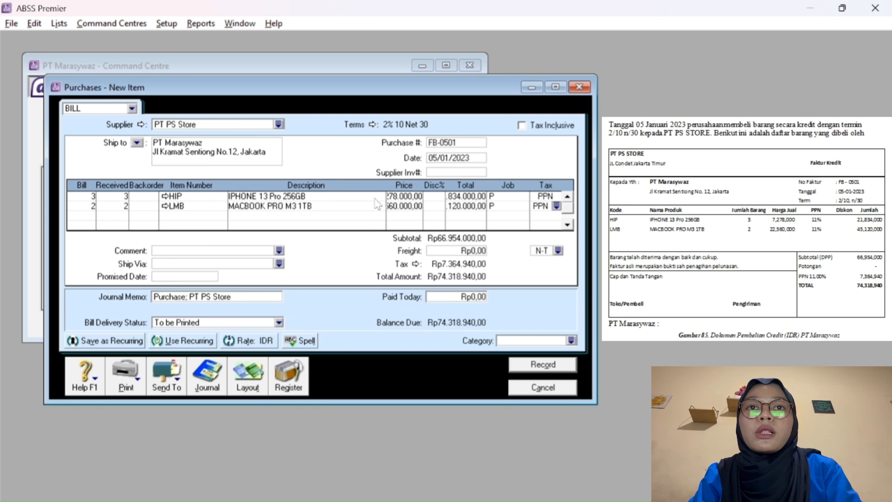
{"action": "left_click", "coordinate": [571, 340]}
{"action": "left_click", "coordinate": [399, 220]}
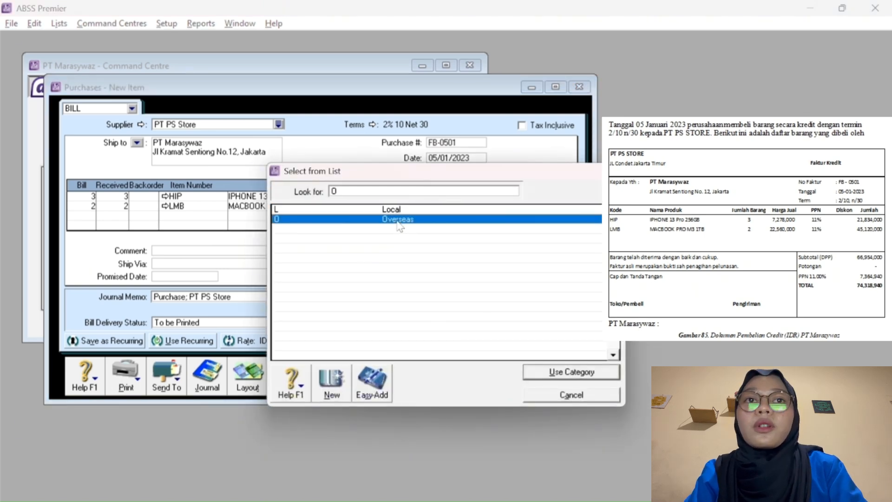
{"action": "left_click", "coordinate": [564, 374]}
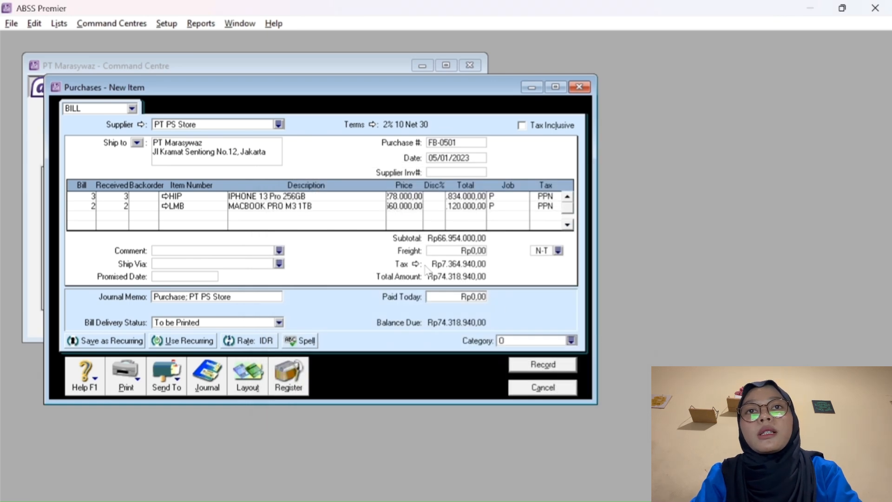
Record bill FB-0501 and start a new sale from the Sales area.
{"action": "left_click", "coordinate": [541, 367]}
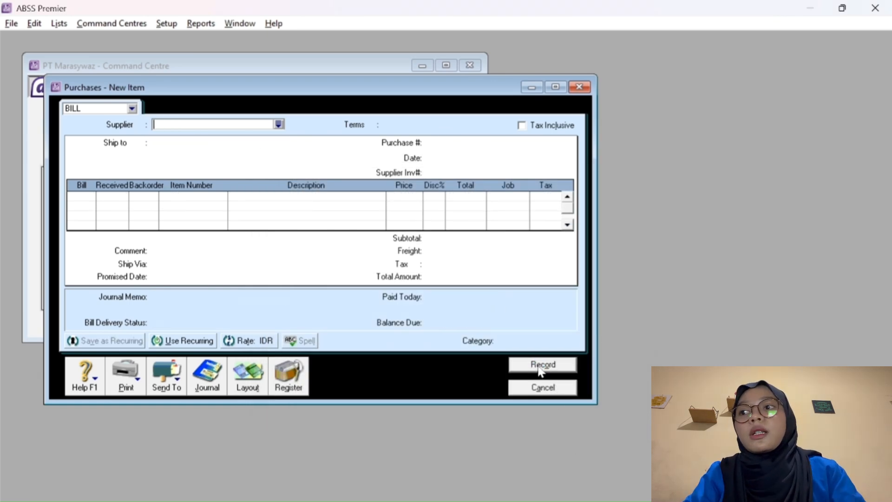
{"action": "left_click", "coordinate": [523, 388]}
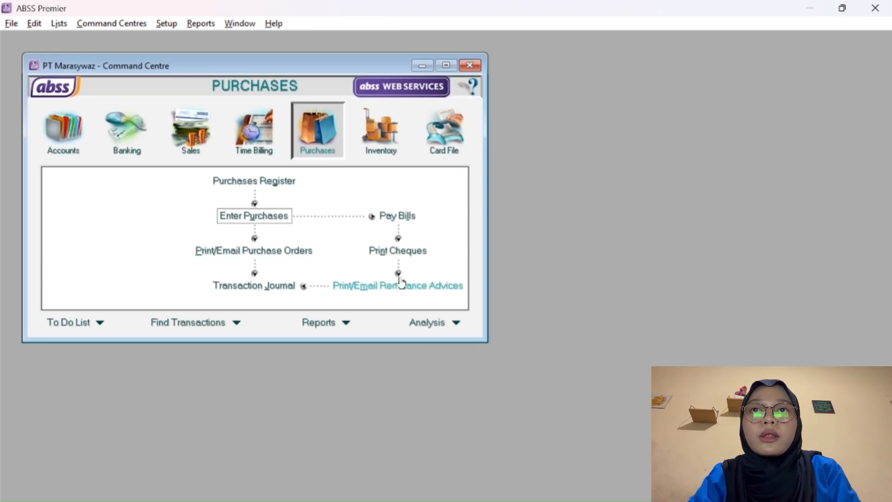
{"action": "left_click", "coordinate": [190, 130]}
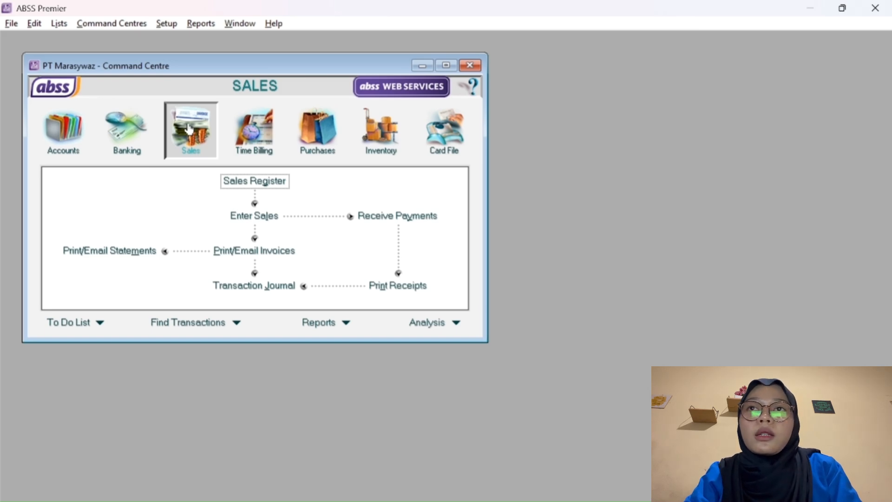
{"action": "left_click", "coordinate": [259, 216]}
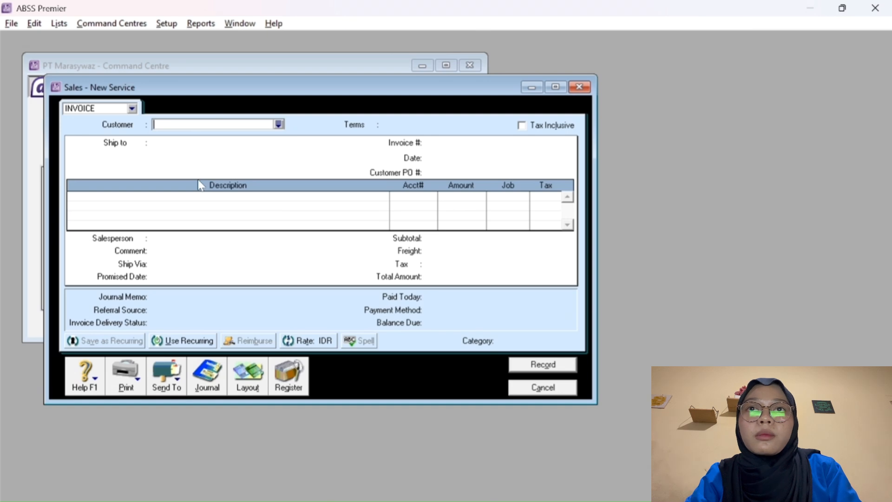
Choose the customer for the invoice and switch it to the Item layout.
{"action": "left_click", "coordinate": [279, 124]}
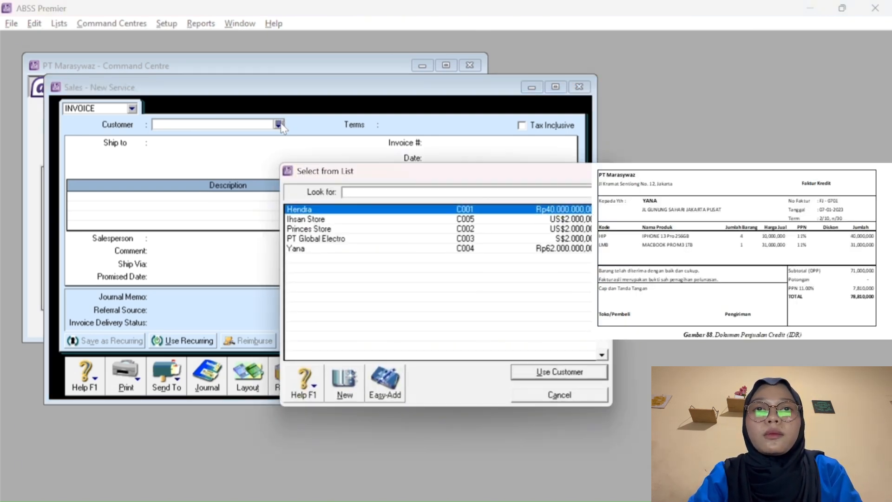
{"action": "left_click", "coordinate": [308, 250]}
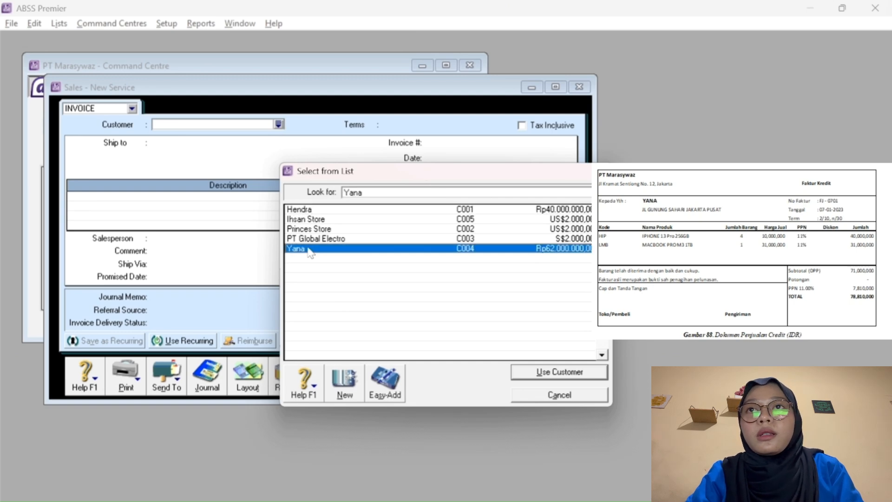
{"action": "left_click", "coordinate": [530, 371]}
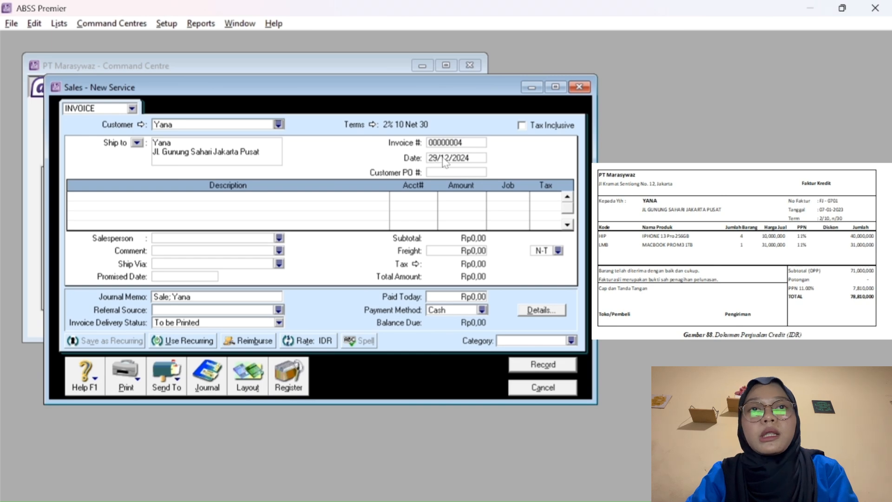
{"action": "left_click", "coordinate": [256, 373]}
{"action": "left_click", "coordinate": [322, 273]}
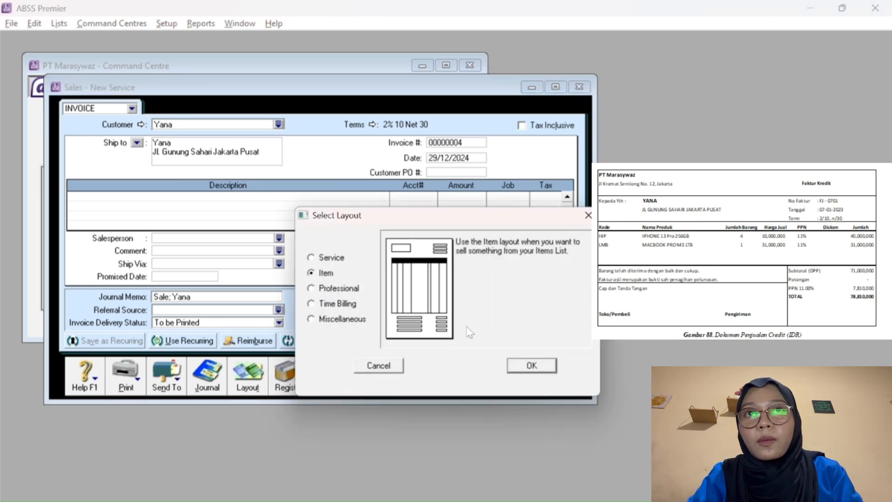
{"action": "left_click", "coordinate": [532, 365]}
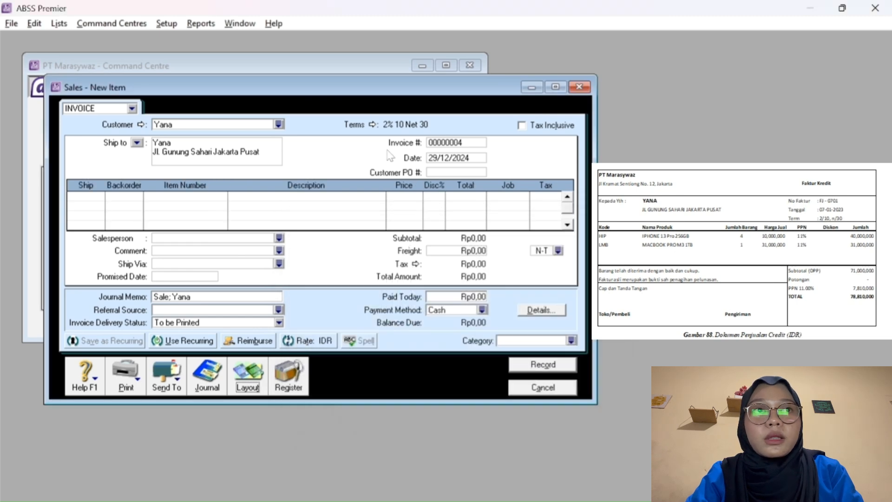
Keep the 2% 10 Net 30 terms and date the invoice 07/01/2023.
{"action": "left_click", "coordinate": [373, 127]}
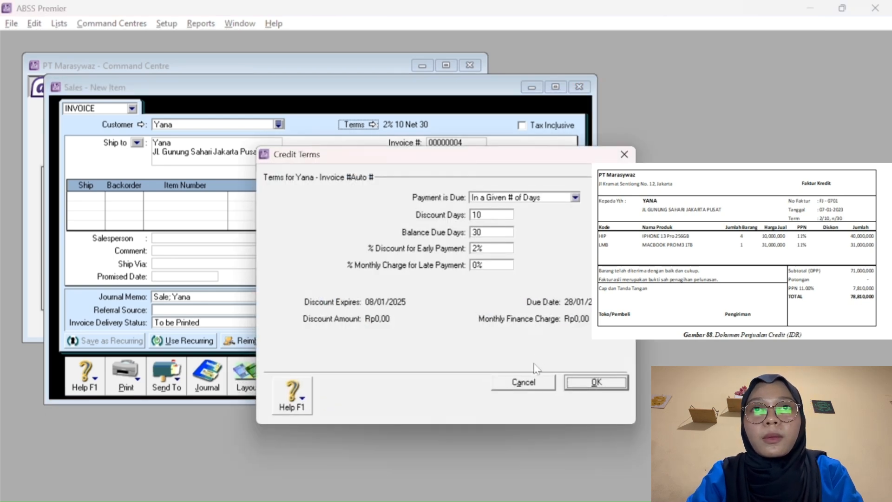
{"action": "left_click", "coordinate": [597, 383]}
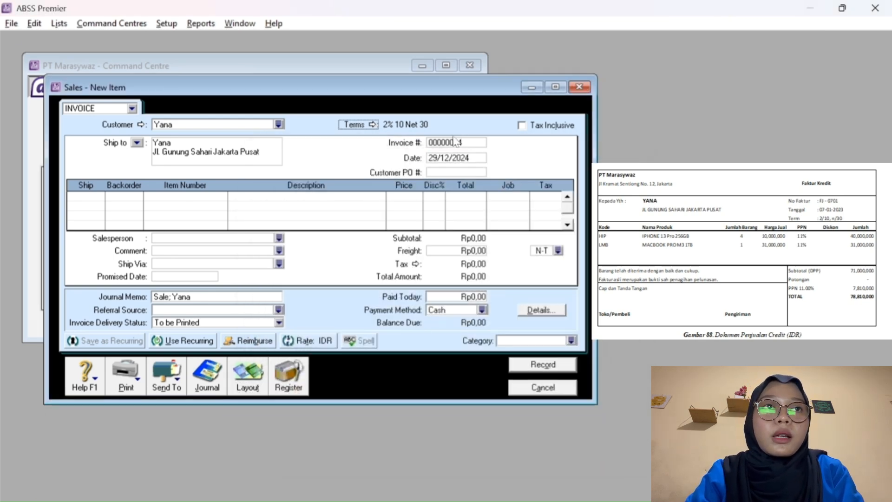
{"action": "left_click", "coordinate": [436, 158]}
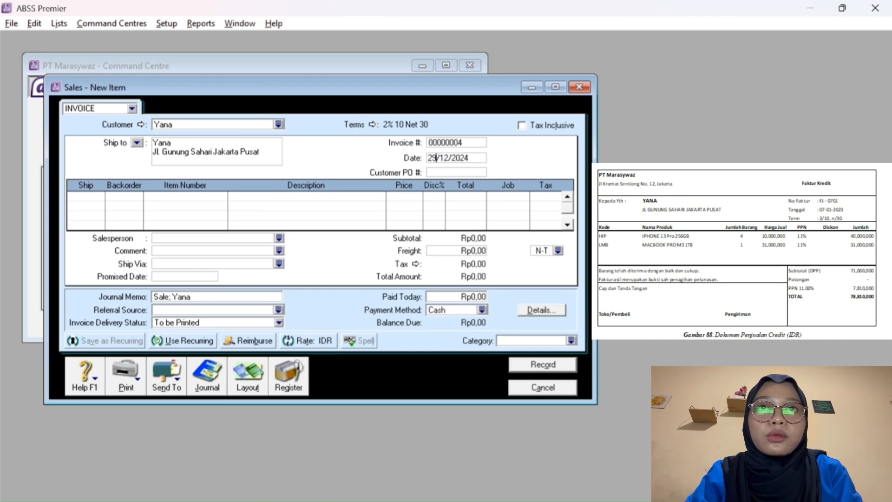
{"action": "key", "text": "BackSpace"}
{"action": "key", "text": "BackSpace"}
{"action": "type", "text": "07"}
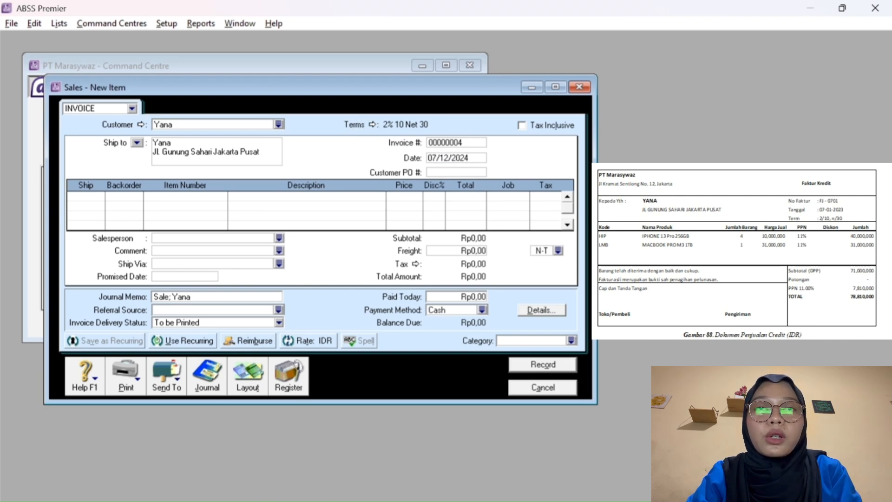
{"action": "left_click", "coordinate": [449, 158]}
{"action": "key", "text": "BackSpace"}
{"action": "key", "text": "BackSpace"}
{"action": "type", "text": "01"}
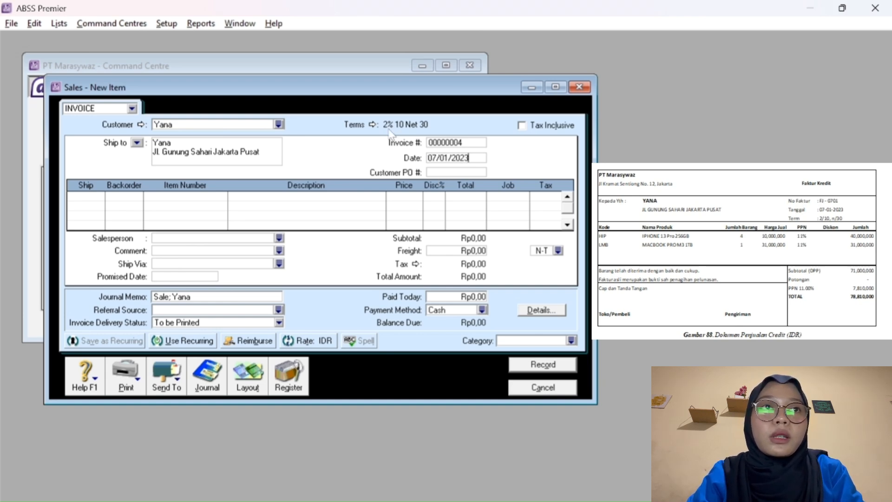
Replace the automatic invoice number with FJ-0701.
{"action": "left_click", "coordinate": [458, 144]}
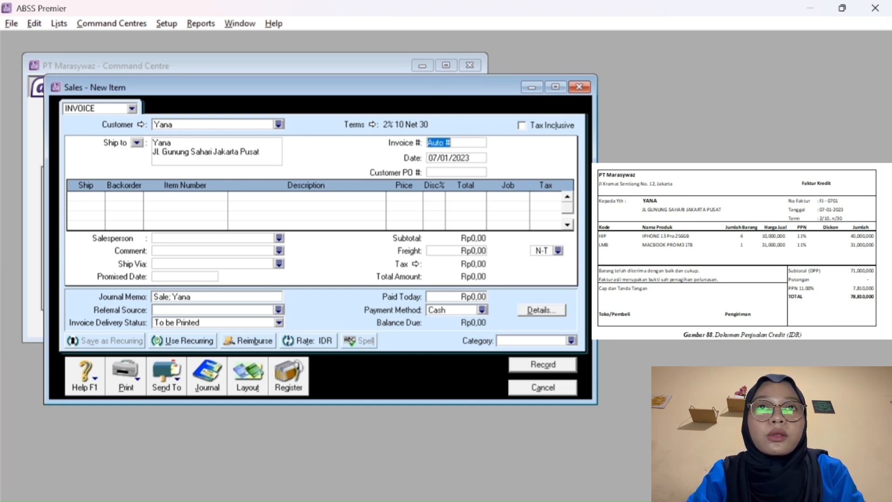
{"action": "type", "text": "FJ-"}
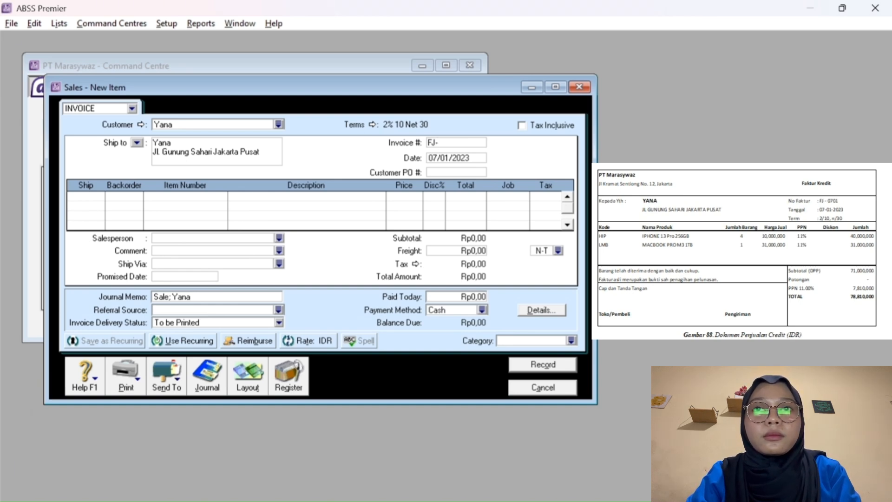
{"action": "type", "text": "0701"}
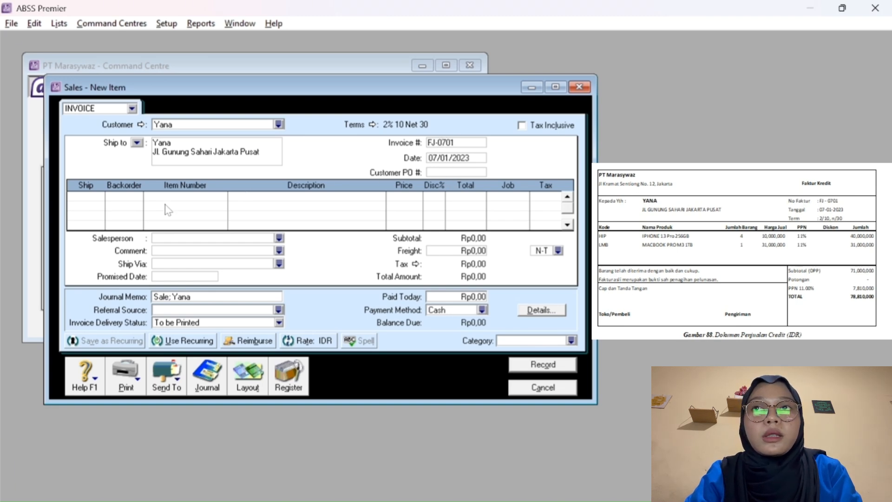
{"action": "left_click", "coordinate": [89, 196]}
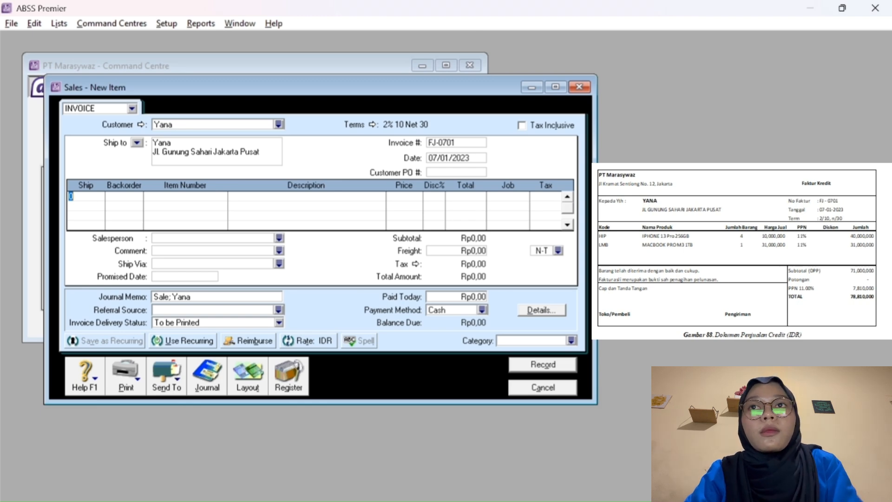
Enter 4 IPHONE 13 Pro 256GB (HIP) on the first invoice line.
{"action": "type", "text": "4"}
{"action": "key", "text": "Tab"}
{"action": "key", "text": "Tab"}
{"action": "key", "text": "Tab"}
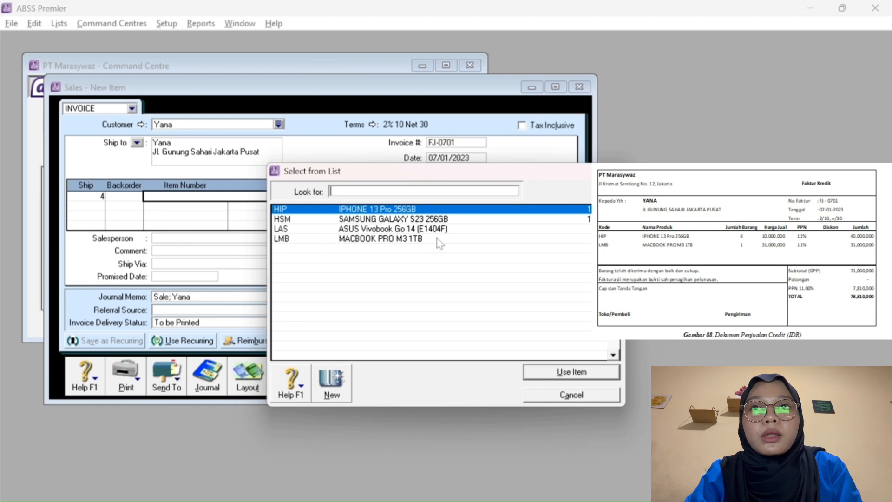
{"action": "left_click", "coordinate": [559, 374]}
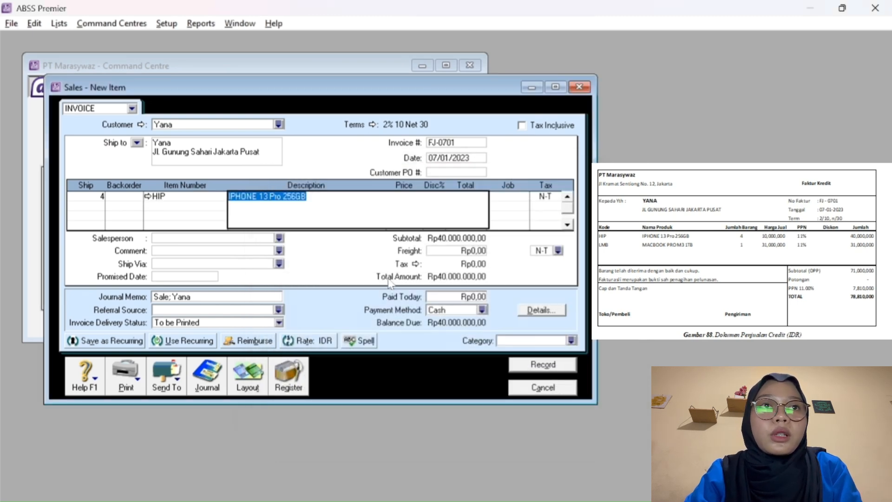
{"action": "key", "text": "Tab"}
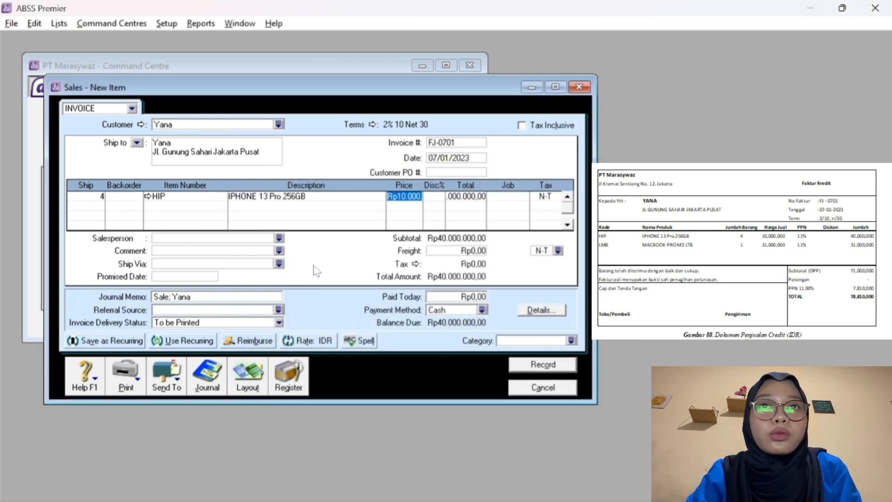
{"action": "key", "text": "Tab"}
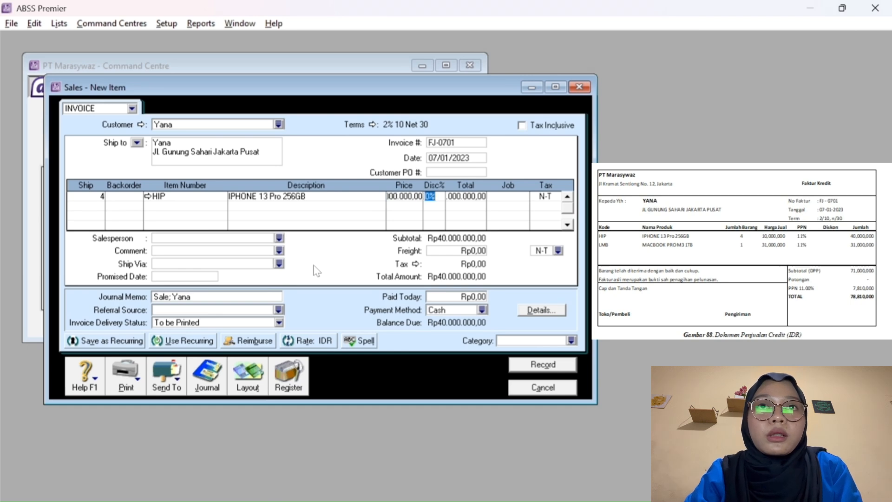
{"action": "key", "text": "Tab"}
{"action": "key", "text": "Tab"}
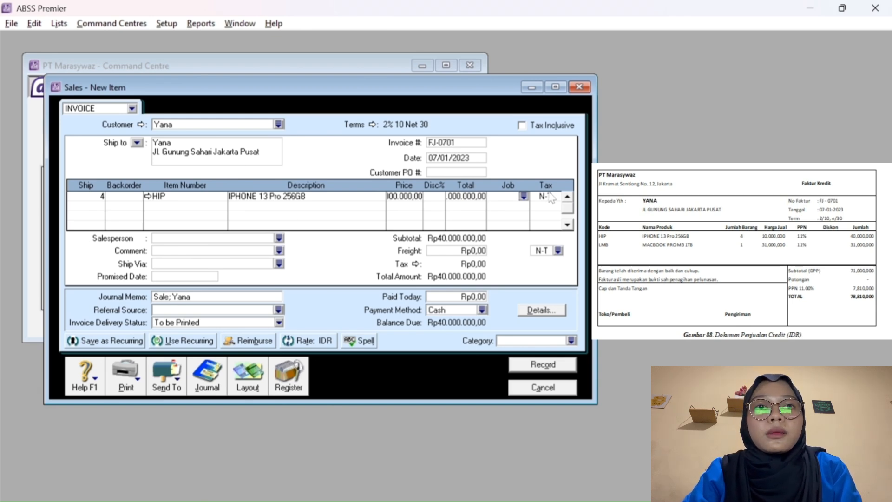
Assign job P and PPN tax to the iPhone line, totalling Rp44.400.000,00.
{"action": "left_click", "coordinate": [524, 196]}
{"action": "type", "text": "P"}
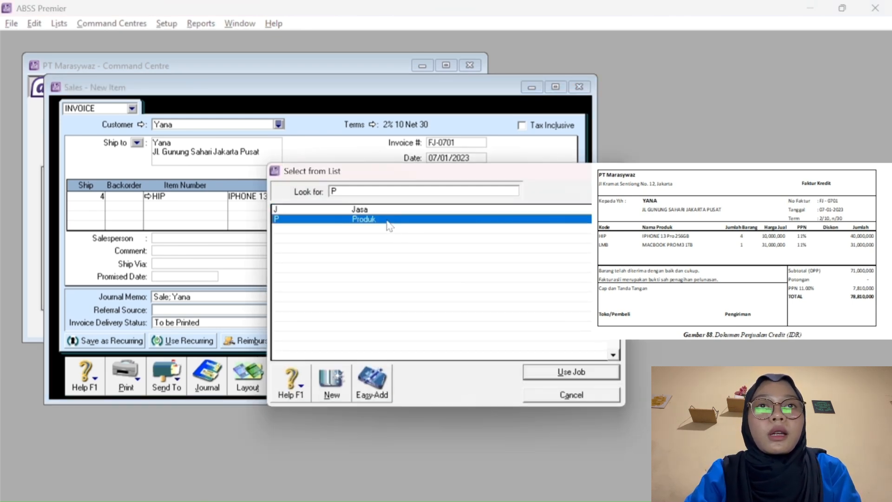
{"action": "left_click", "coordinate": [553, 372]}
{"action": "left_click", "coordinate": [556, 197]}
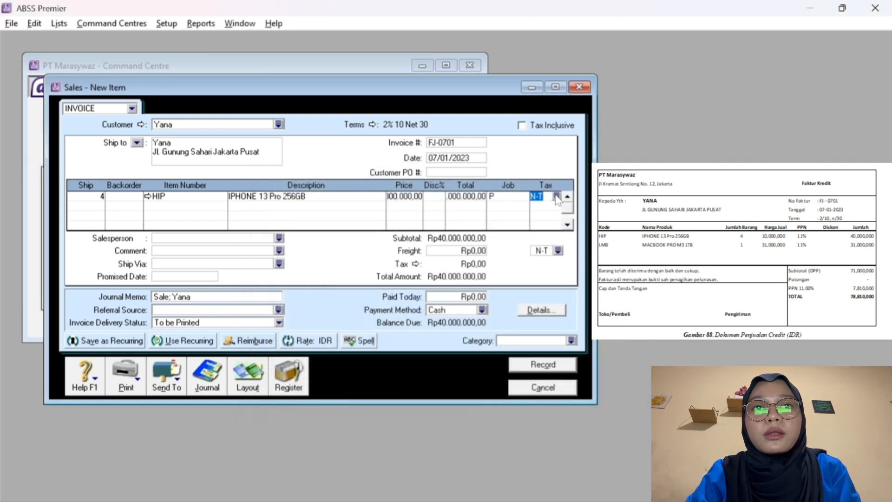
{"action": "left_click", "coordinate": [557, 198]}
{"action": "left_click", "coordinate": [460, 230]}
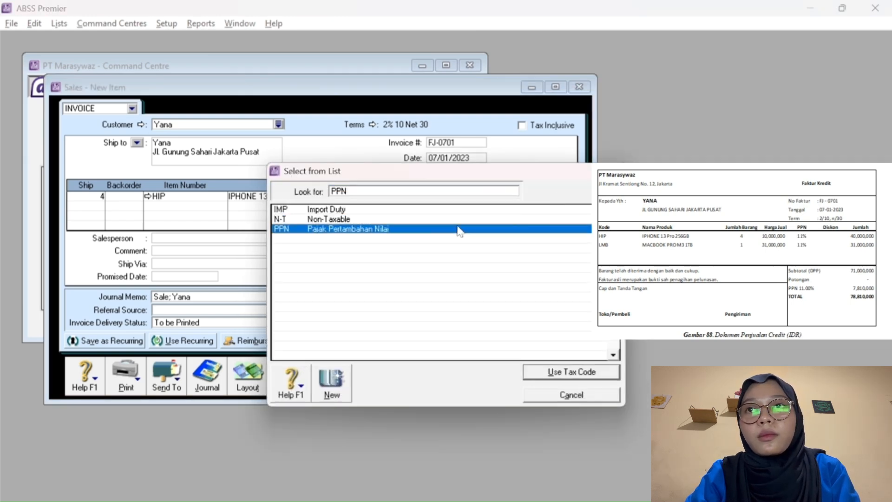
{"action": "left_click", "coordinate": [534, 373]}
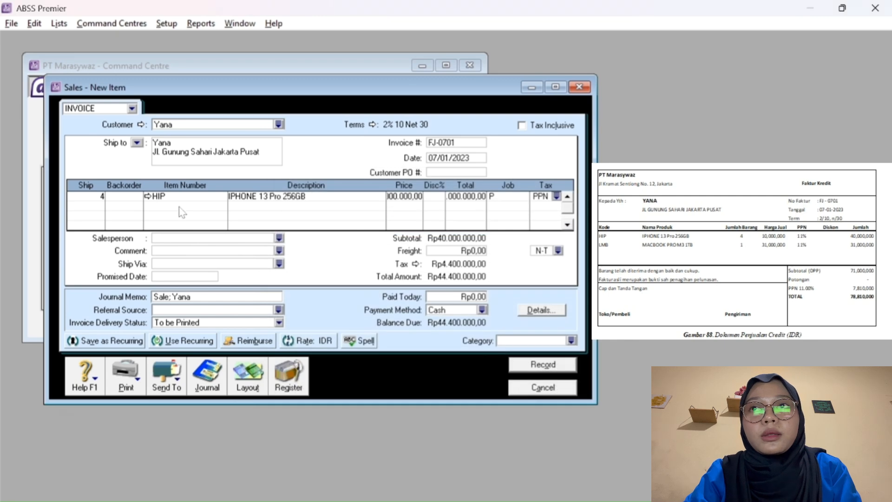
{"action": "left_click", "coordinate": [86, 209]}
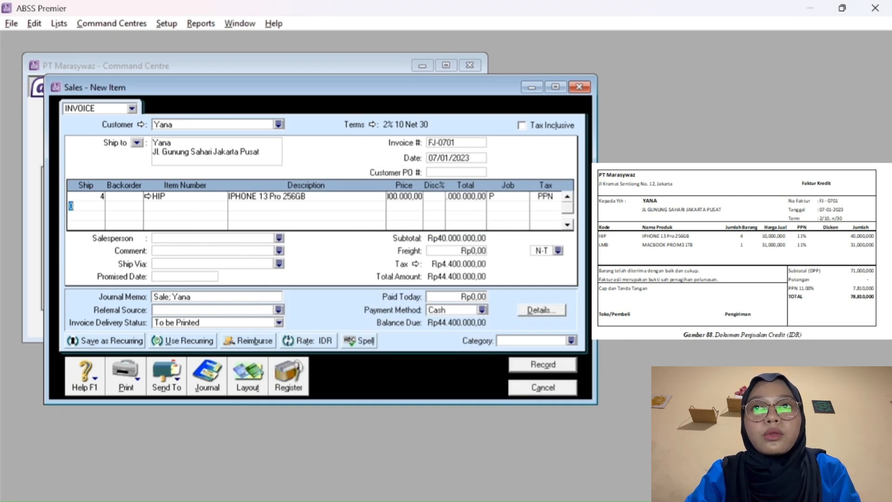
Add MACBOOK PRO M3 1TB as the second invoice line.
{"action": "key", "text": "Tab"}
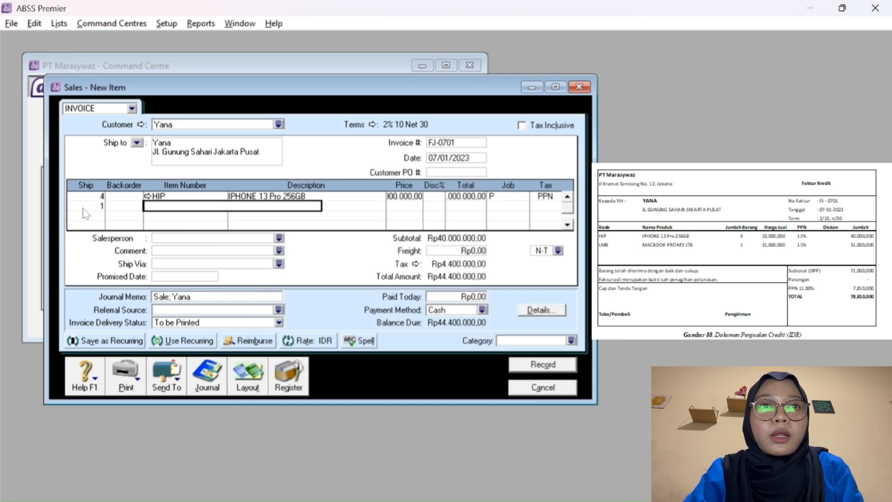
{"action": "key", "text": "Tab"}
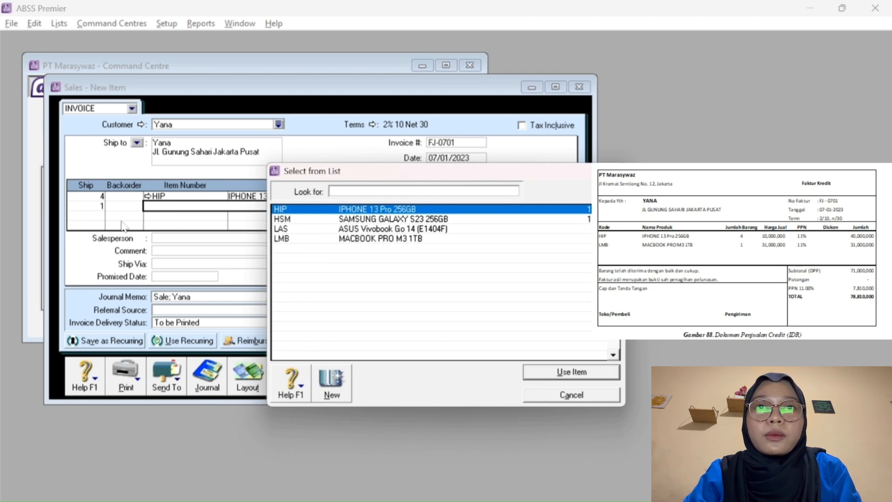
{"action": "left_click", "coordinate": [371, 240]}
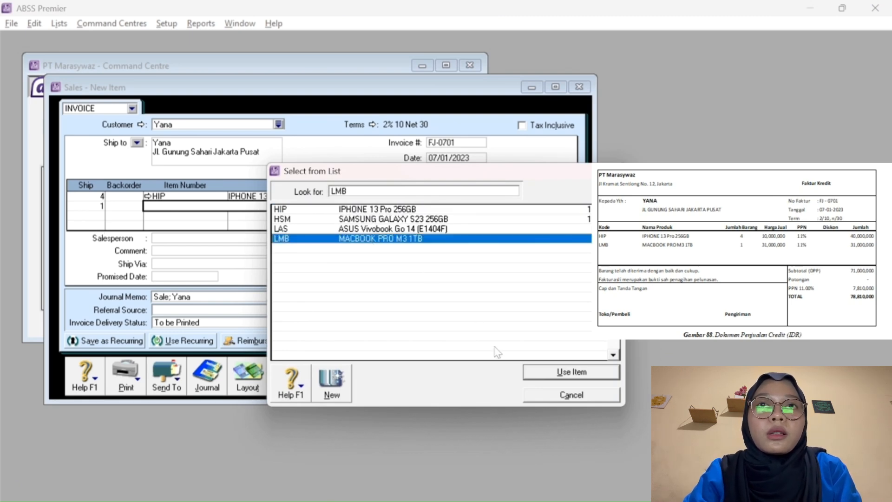
{"action": "left_click", "coordinate": [541, 373]}
{"action": "key", "text": "Tab"}
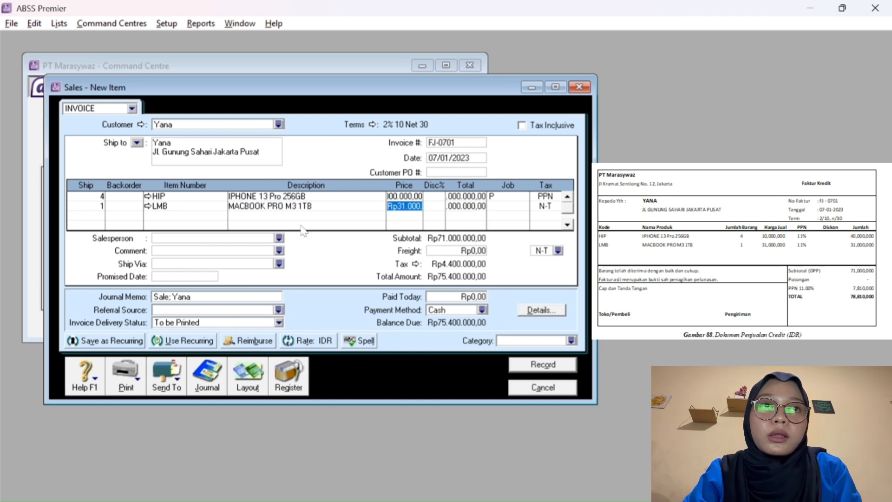
{"action": "key", "text": "Tab"}
{"action": "key", "text": "Tab"}
{"action": "key", "text": "Tab"}
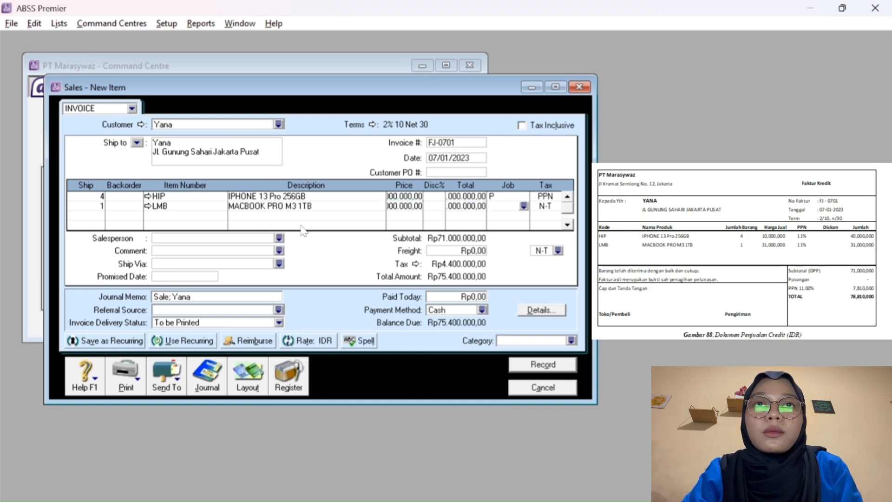
Give the MacBook line job P and PPN tax, then record invoice FJ-0701 for Rp78.810.000,00.
{"action": "left_click", "coordinate": [524, 206]}
{"action": "type", "text": "P"}
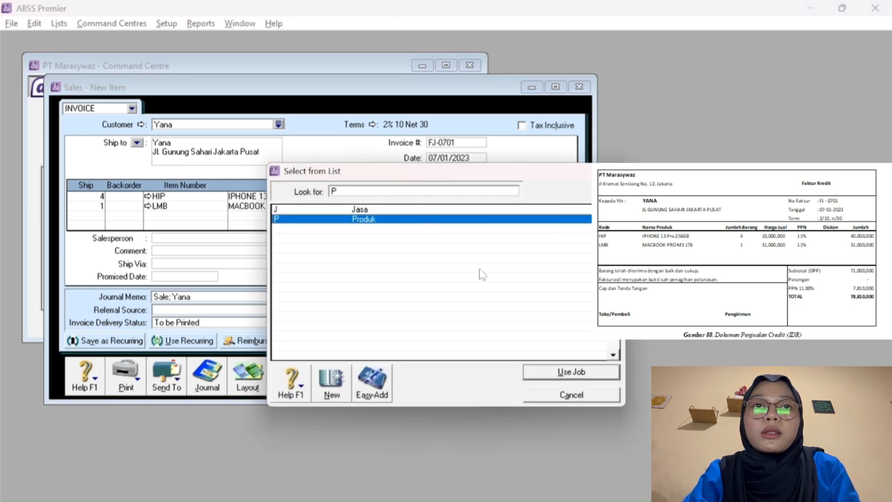
{"action": "left_click", "coordinate": [545, 373]}
{"action": "left_click", "coordinate": [558, 208]}
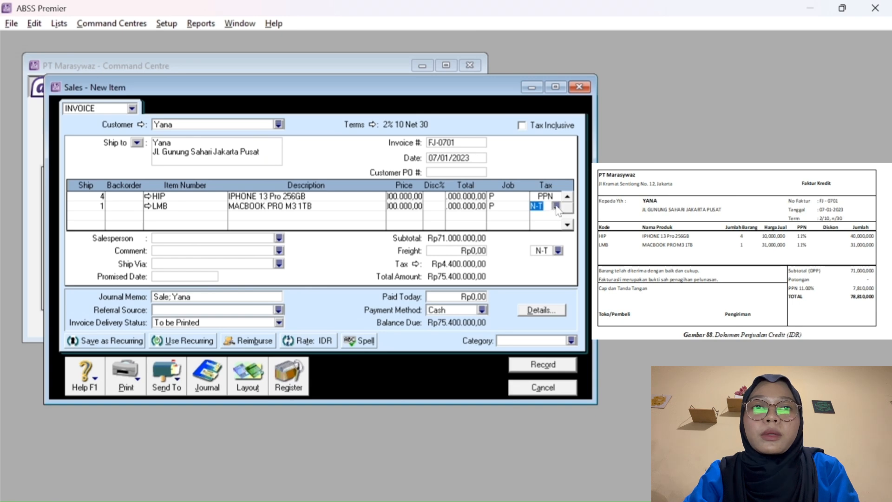
{"action": "left_click", "coordinate": [556, 206]}
{"action": "type", "text": "PPN"}
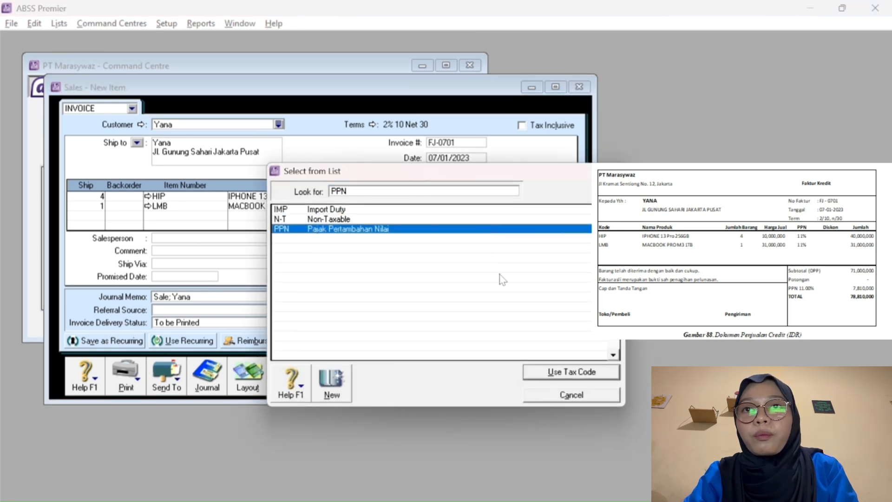
{"action": "left_click", "coordinate": [545, 373]}
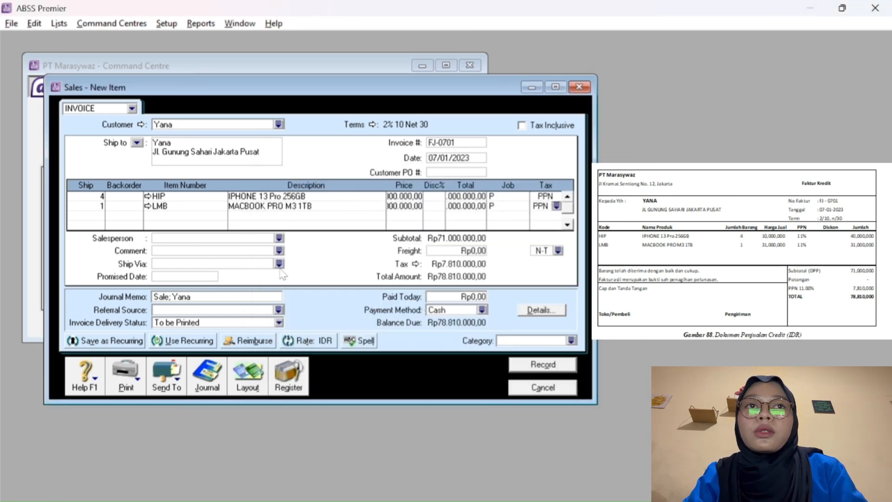
{"action": "key", "text": "Tab"}
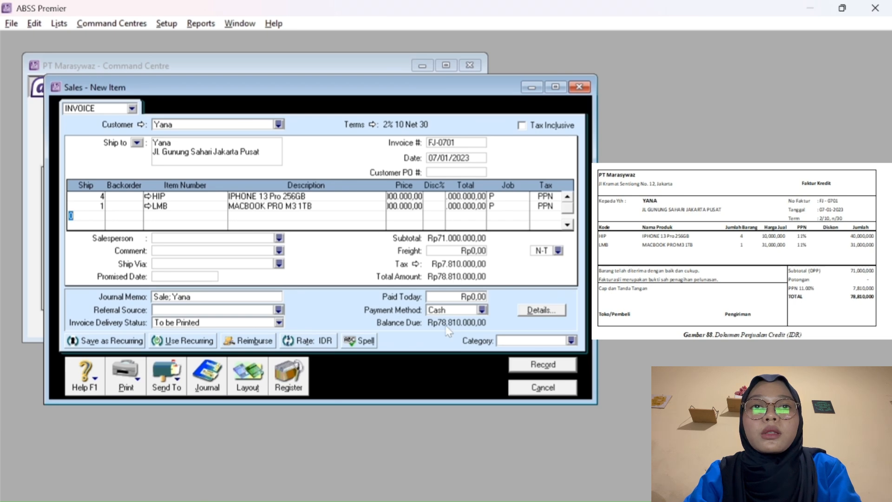
{"action": "left_click", "coordinate": [530, 366]}
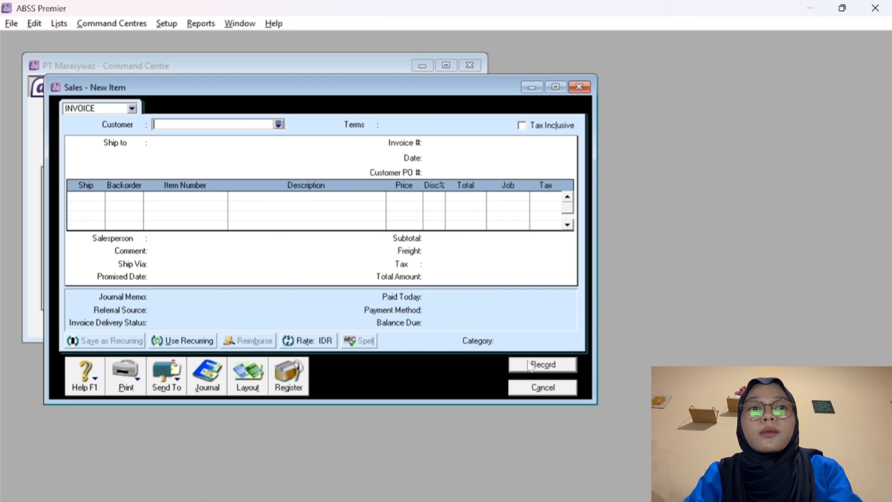
Cancel the blank sales form and bring up Receive Payments, depositing to 1-2110 Cash (IDR).
{"action": "left_click", "coordinate": [543, 387]}
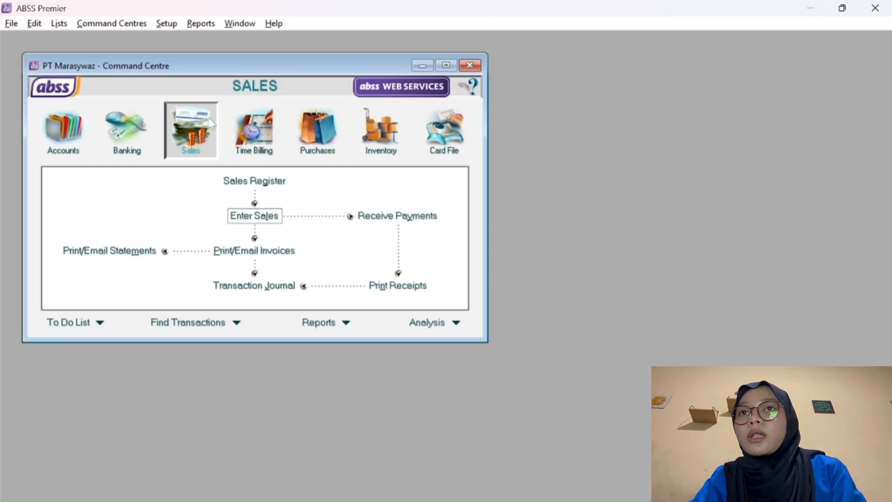
{"action": "left_click", "coordinate": [365, 218]}
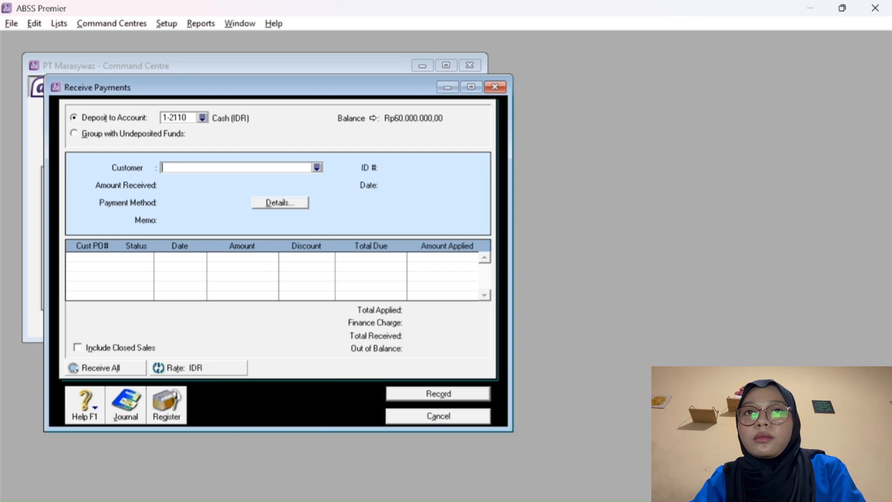
Choose customer C004 and deposit the payment into 1-2140 Bank (Mandiri).
{"action": "left_click", "coordinate": [317, 168]}
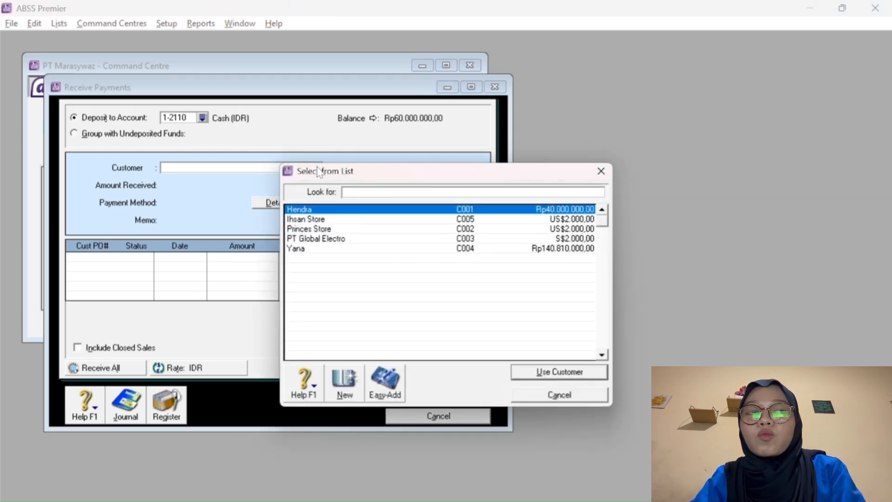
{"action": "left_click", "coordinate": [316, 249]}
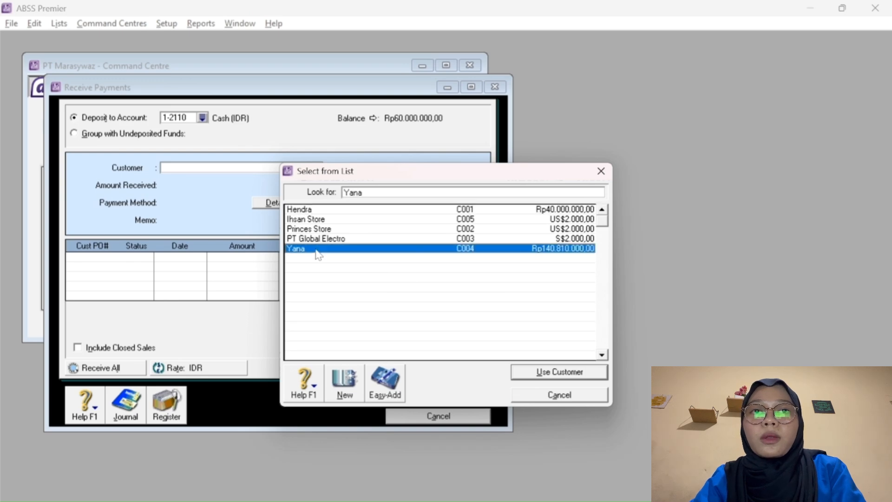
{"action": "left_click", "coordinate": [540, 374]}
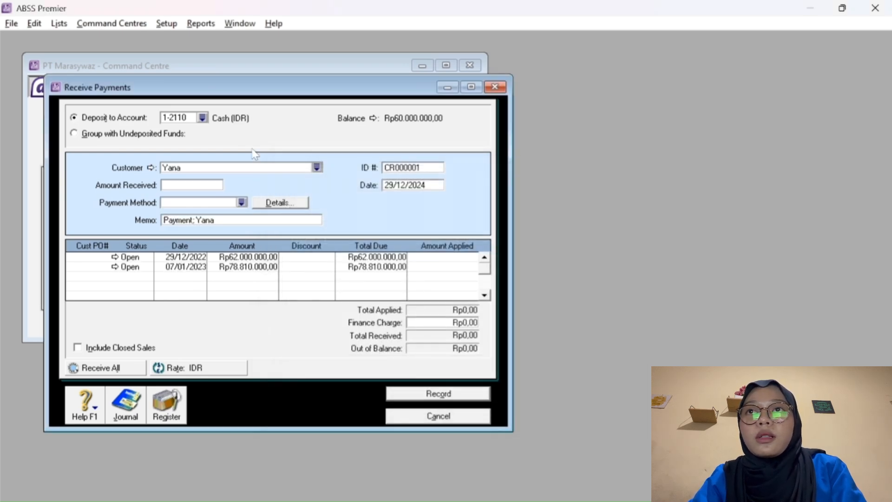
{"action": "left_click", "coordinate": [202, 118]}
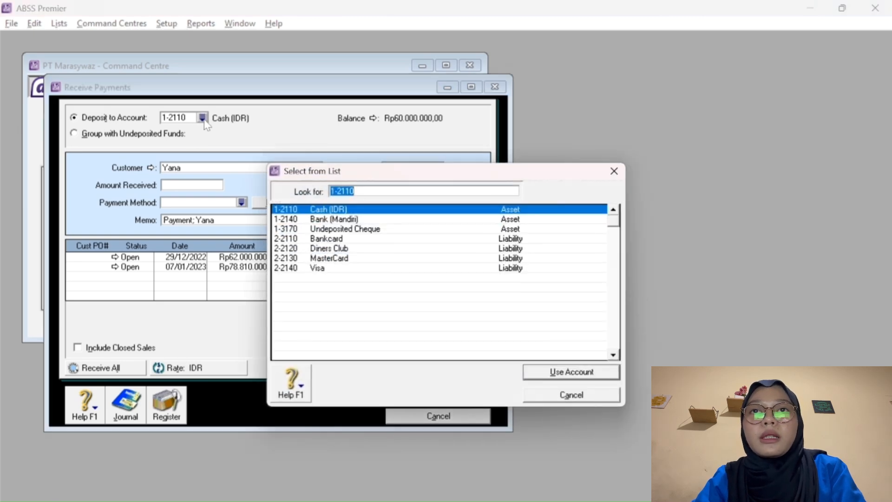
{"action": "left_click", "coordinate": [328, 221]}
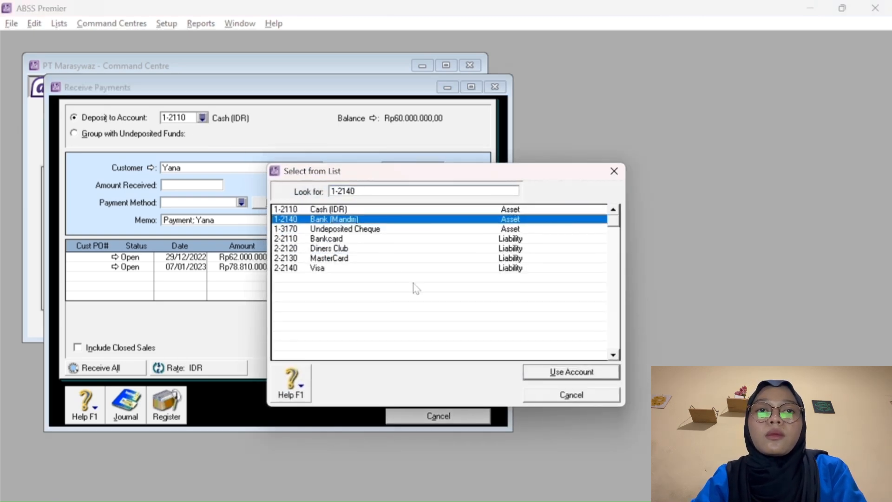
{"action": "left_click", "coordinate": [536, 375]}
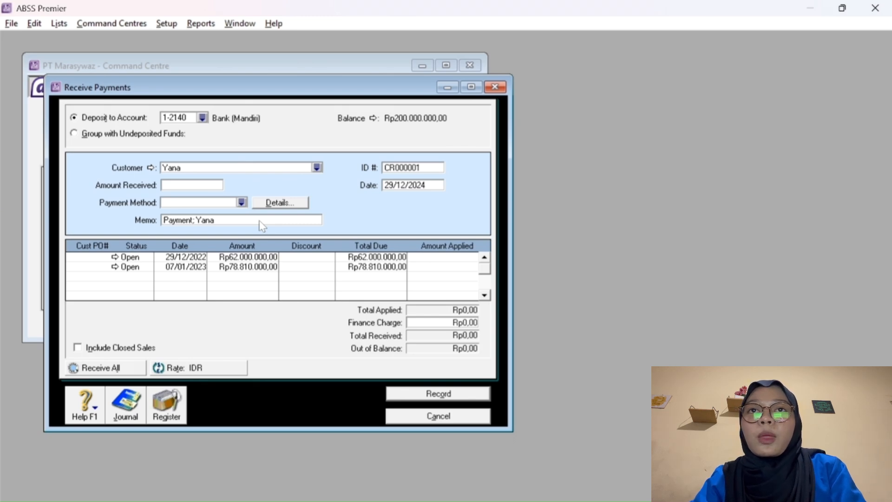
Enter payment ID R0701 and change the payment date to 07/01/2023.
{"action": "left_click", "coordinate": [404, 168]}
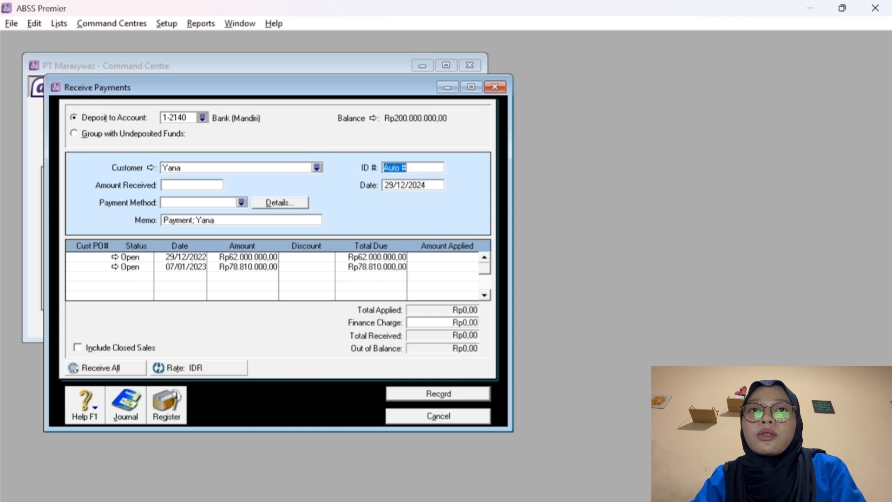
{"action": "type", "text": "R"}
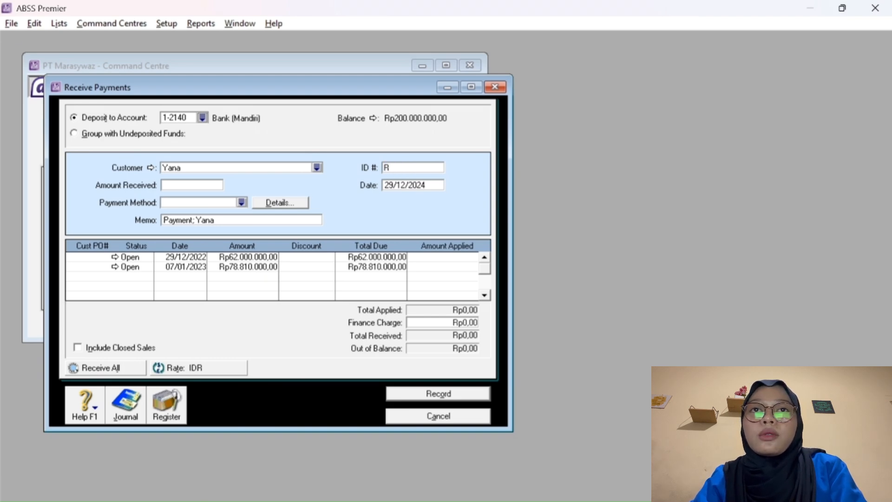
{"action": "type", "text": "0701"}
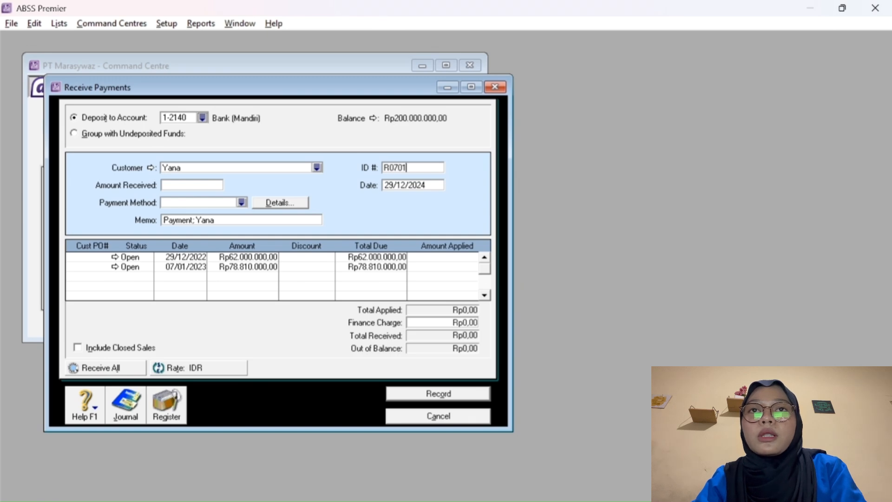
{"action": "left_click", "coordinate": [395, 185]}
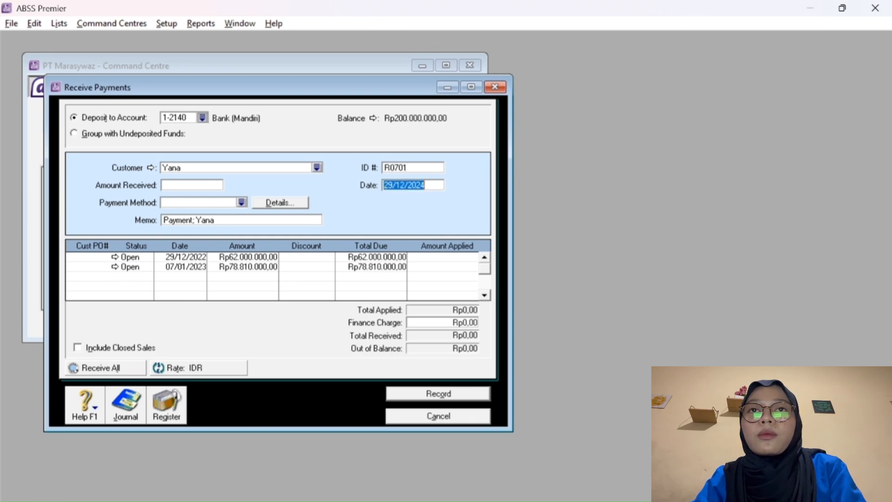
{"action": "left_click", "coordinate": [392, 185]}
{"action": "key", "text": "BackSpace"}
{"action": "type", "text": "01"}
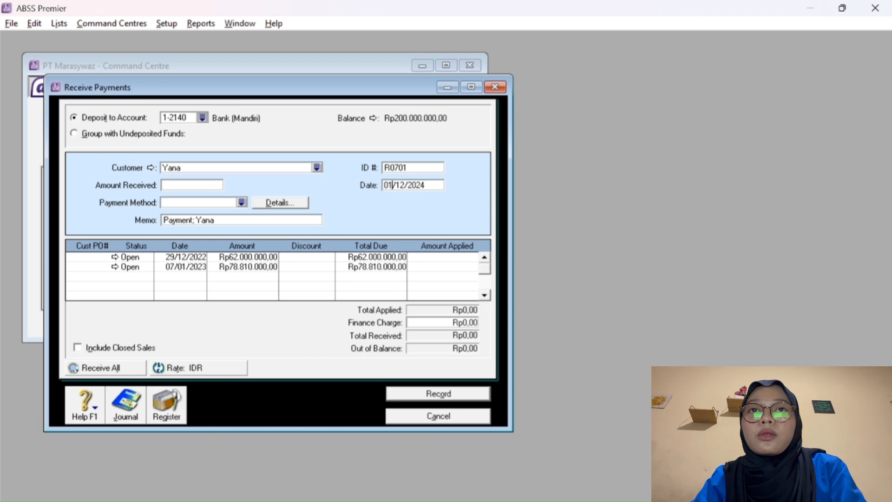
{"action": "key", "text": "Delete"}
{"action": "type", "text": "7"}
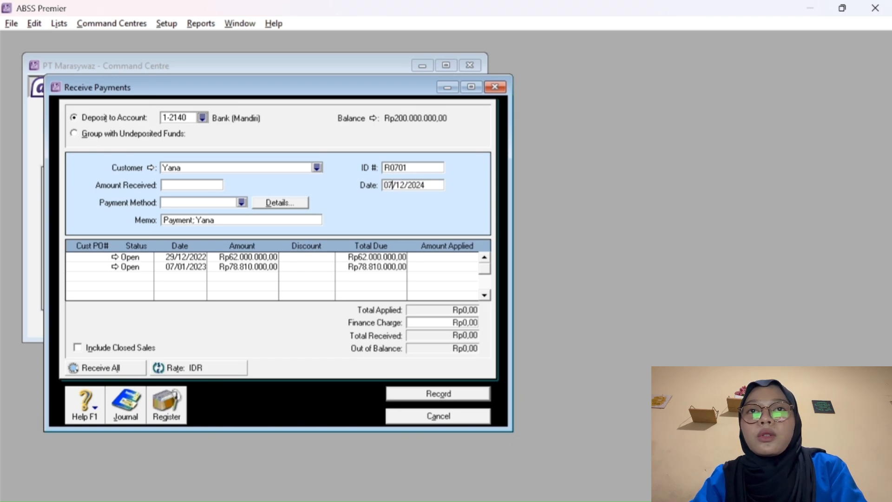
{"action": "key", "text": "Delete"}
{"action": "key", "text": "Delete"}
{"action": "key", "text": "Delete"}
{"action": "type", "text": "/01"}
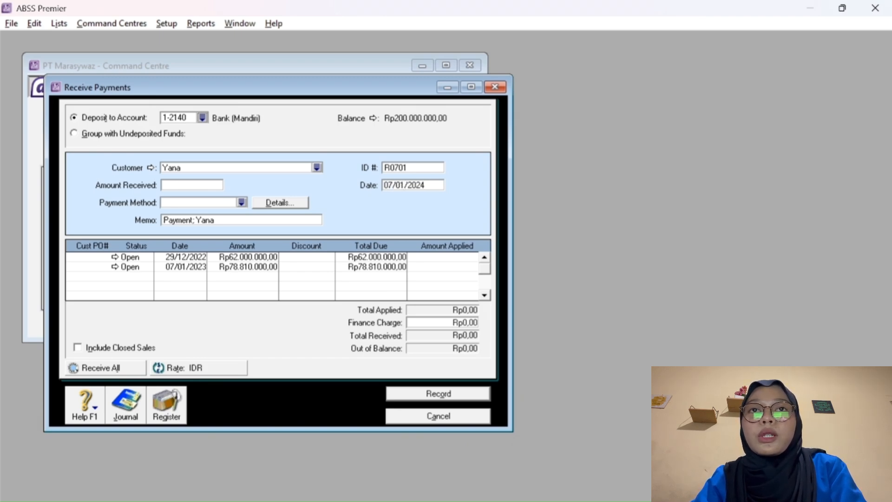
{"action": "key", "text": "BackSpace"}
{"action": "type", "text": "3"}
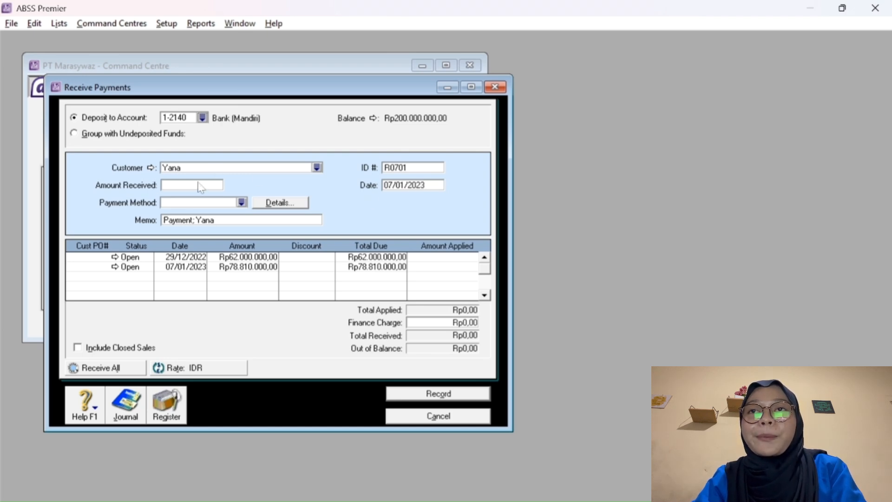
Take the discounts, apply Rp60.760.000 to the first invoice, and match the amount received.
{"action": "left_click", "coordinate": [322, 258]}
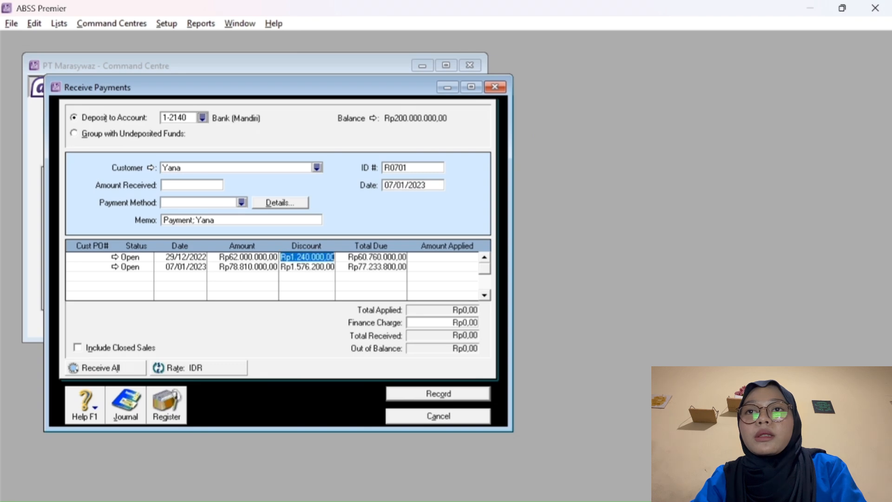
{"action": "key", "text": "Tab"}
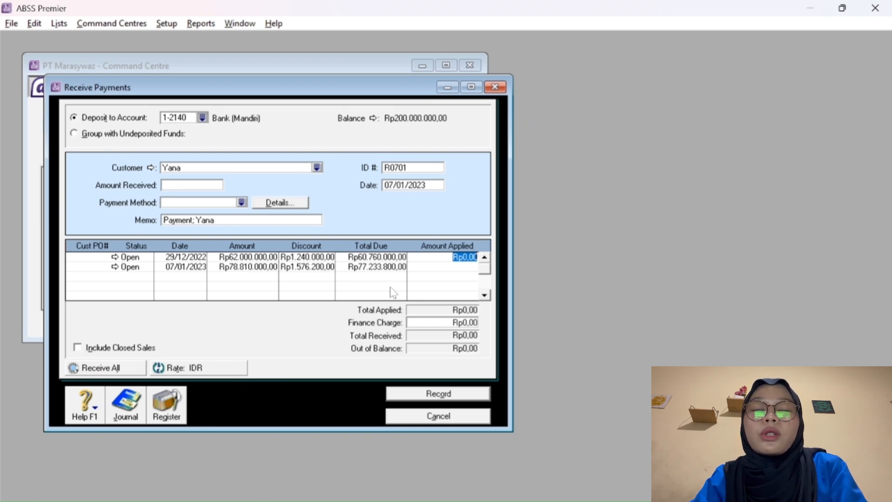
{"action": "type", "text": "60"}
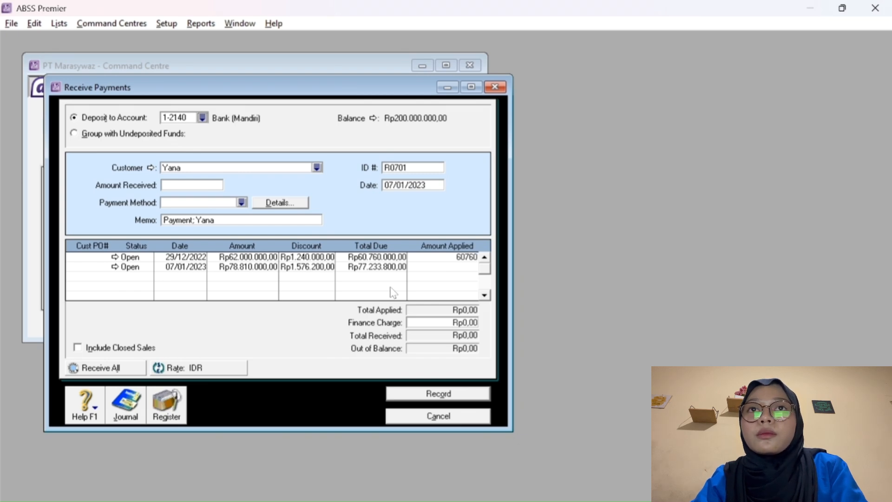
{"action": "type", "text": ".760.000"}
{"action": "key", "text": "Tab"}
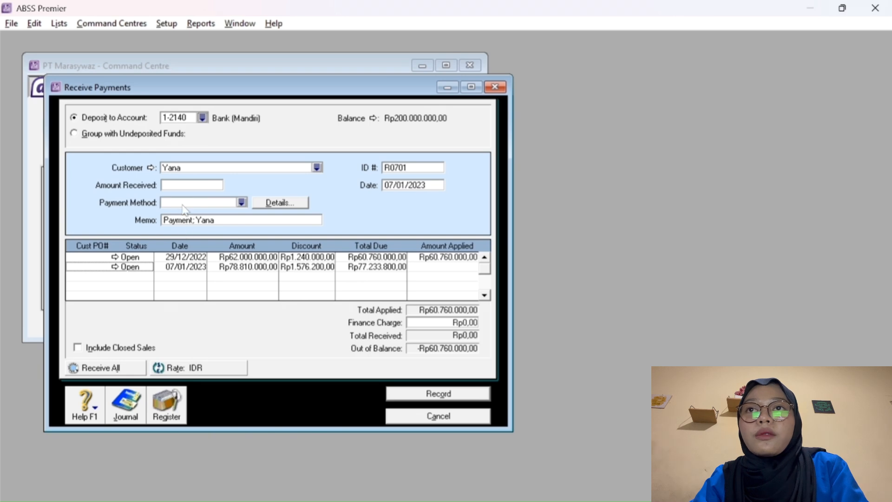
{"action": "left_click", "coordinate": [178, 185]}
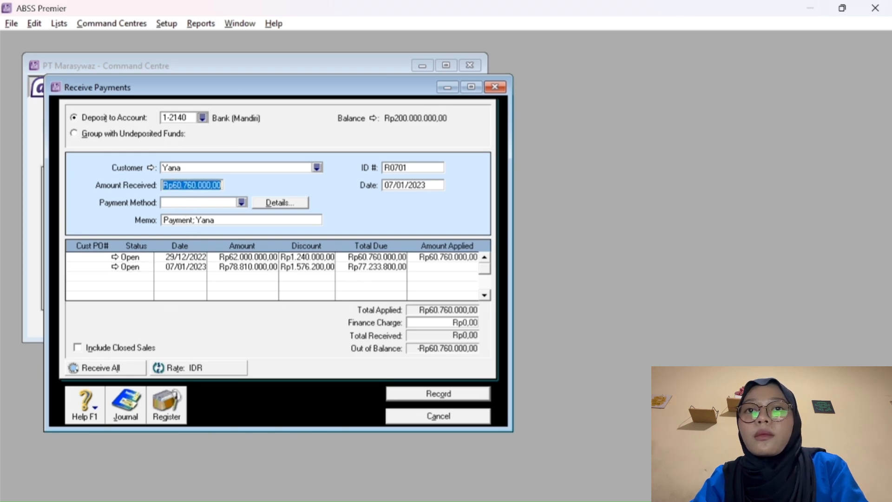
{"action": "key", "text": "Tab"}
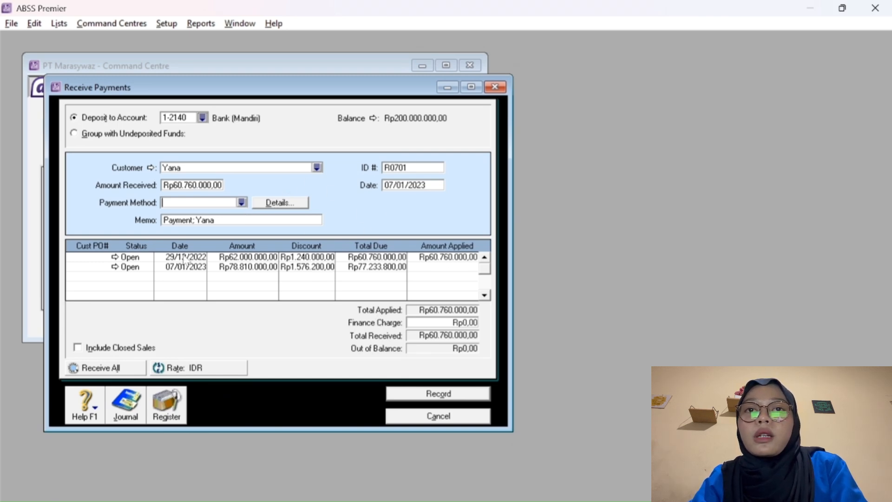
Record payment R0701 with its credit memo set to Print Later, then go to Purchases.
{"action": "left_click", "coordinate": [439, 394]}
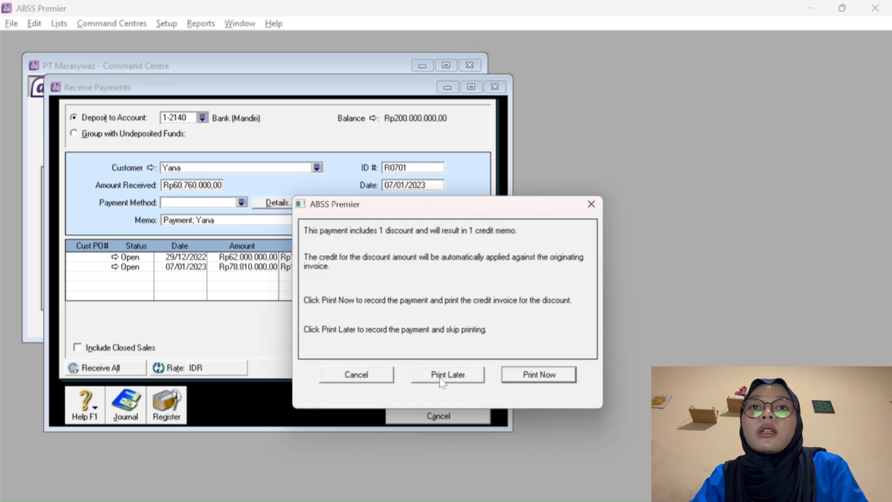
{"action": "left_click", "coordinate": [454, 372]}
{"action": "left_click", "coordinate": [410, 417]}
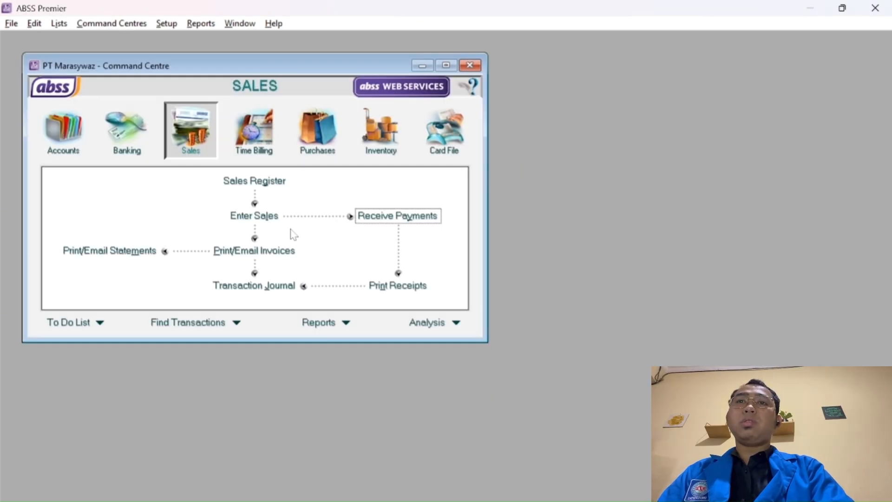
{"action": "left_click", "coordinate": [316, 137]}
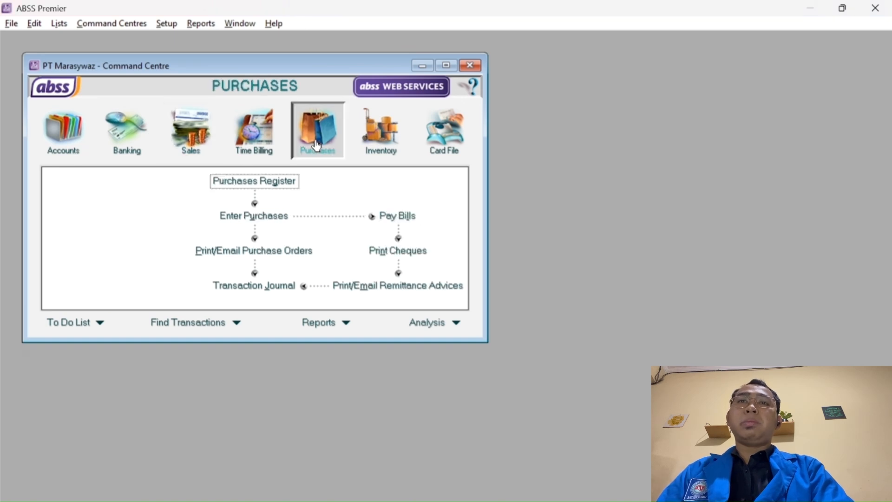
Start a bill payment to PT PS Store from 1-2140 Bank (Mandiri).
{"action": "left_click", "coordinate": [386, 219]}
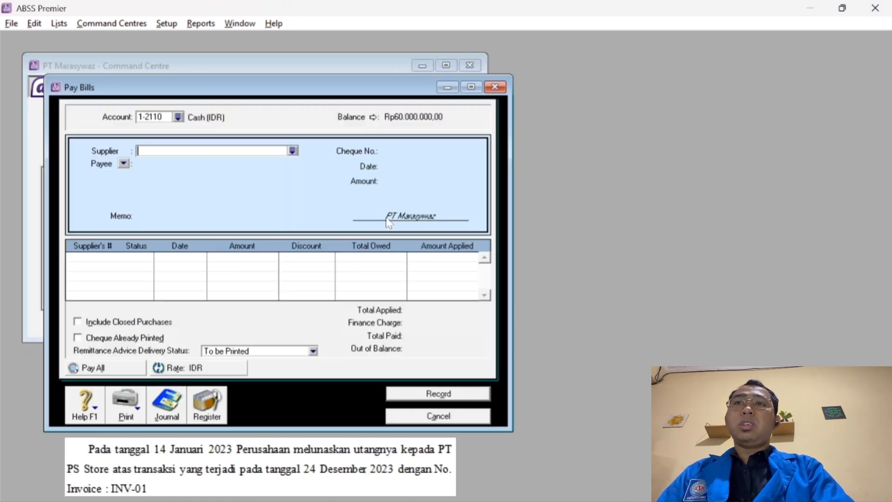
{"action": "left_click", "coordinate": [178, 117]}
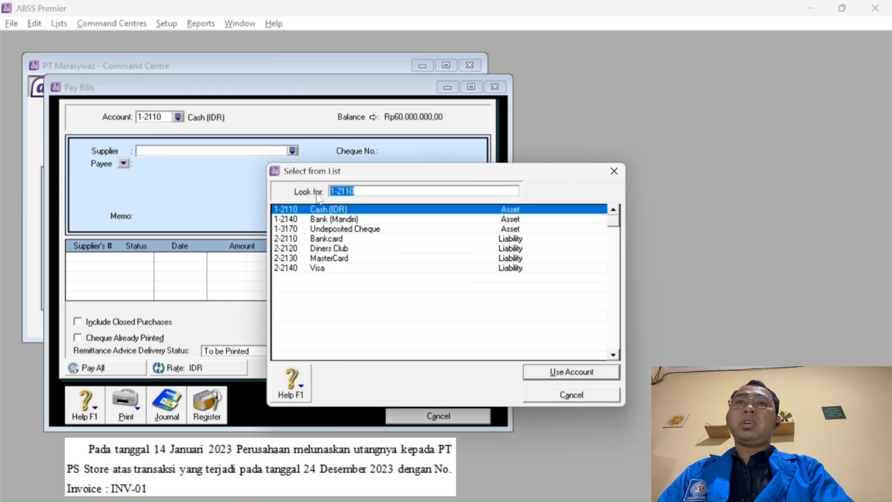
{"action": "left_click", "coordinate": [335, 219]}
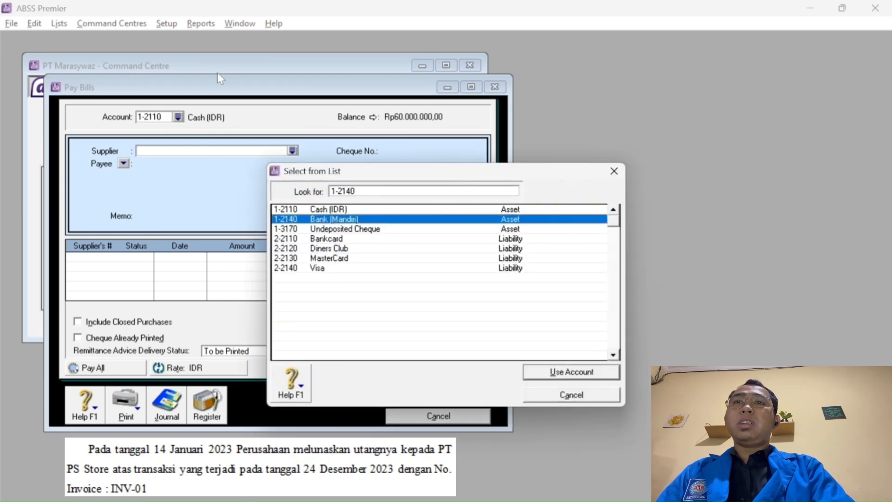
{"action": "key", "text": "Escape"}
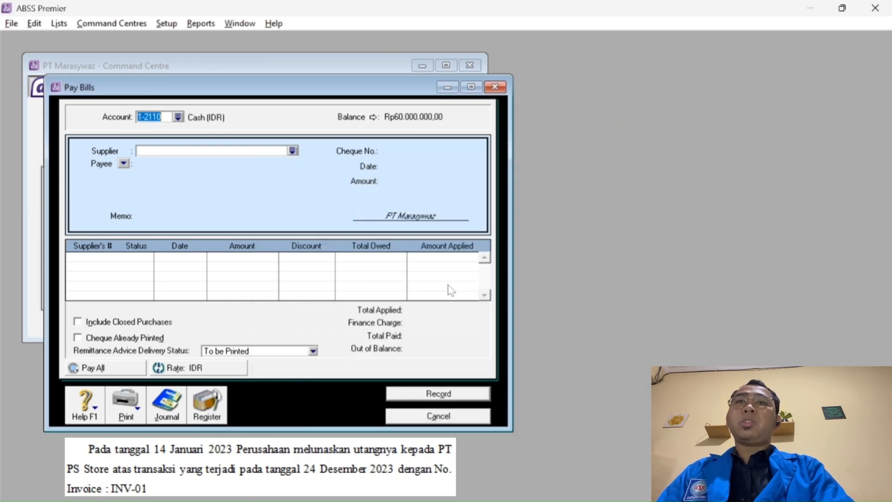
{"action": "left_click", "coordinate": [292, 150]}
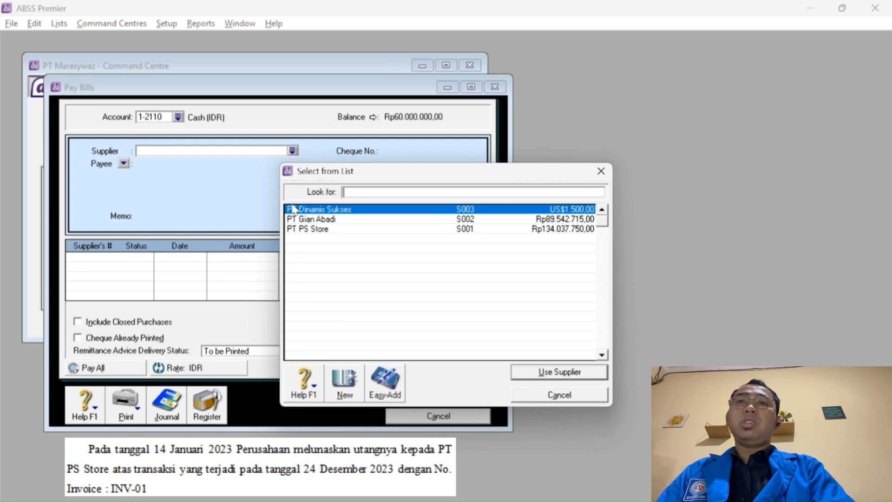
{"action": "left_click", "coordinate": [336, 230]}
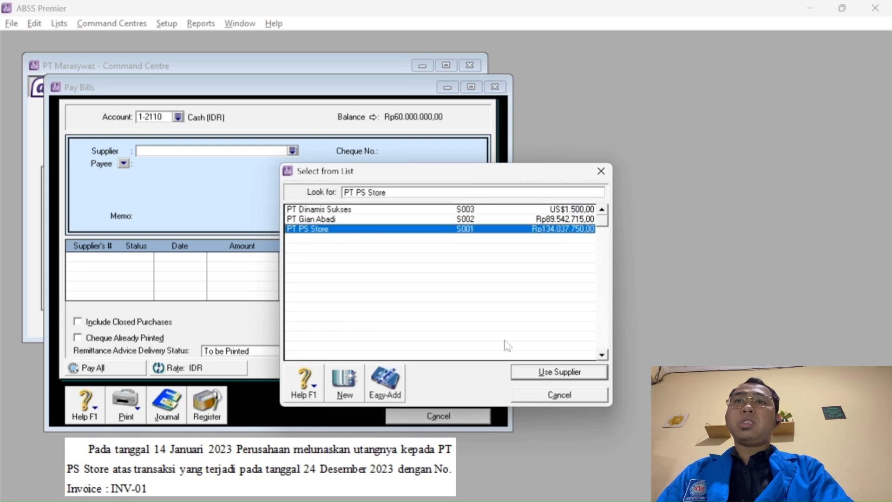
{"action": "left_click", "coordinate": [531, 372]}
{"action": "left_click", "coordinate": [179, 117]}
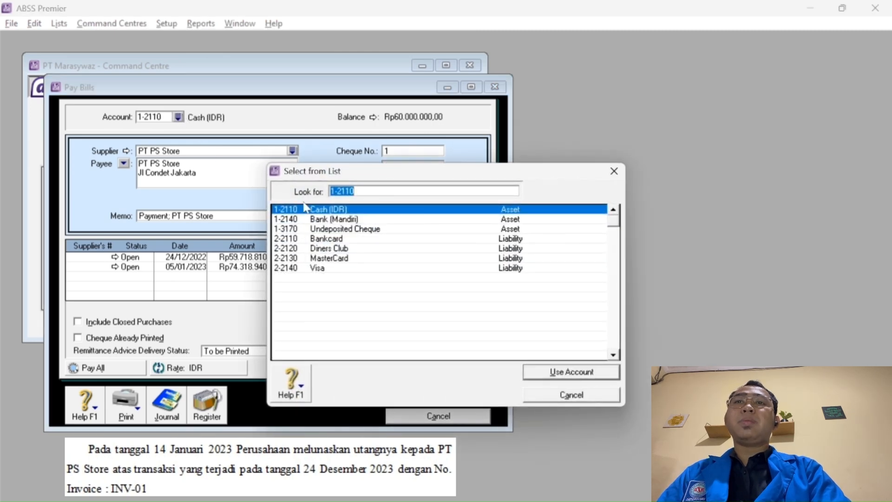
{"action": "left_click", "coordinate": [318, 219]}
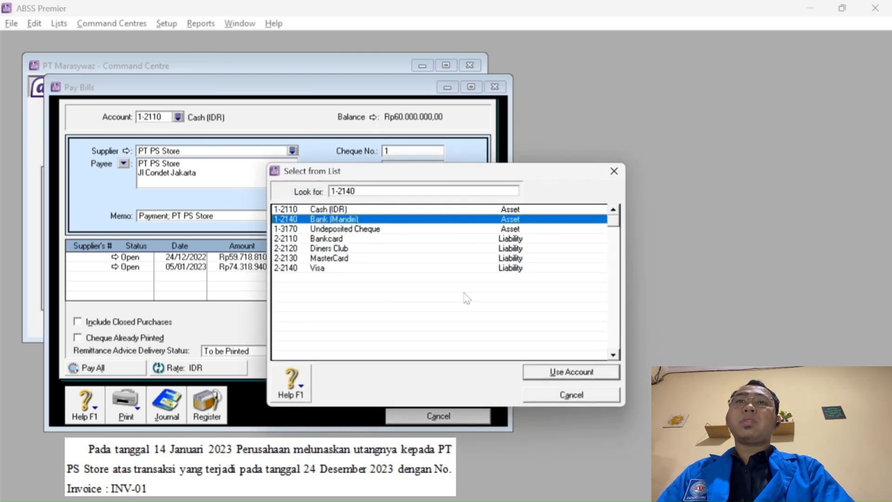
{"action": "left_click", "coordinate": [549, 371]}
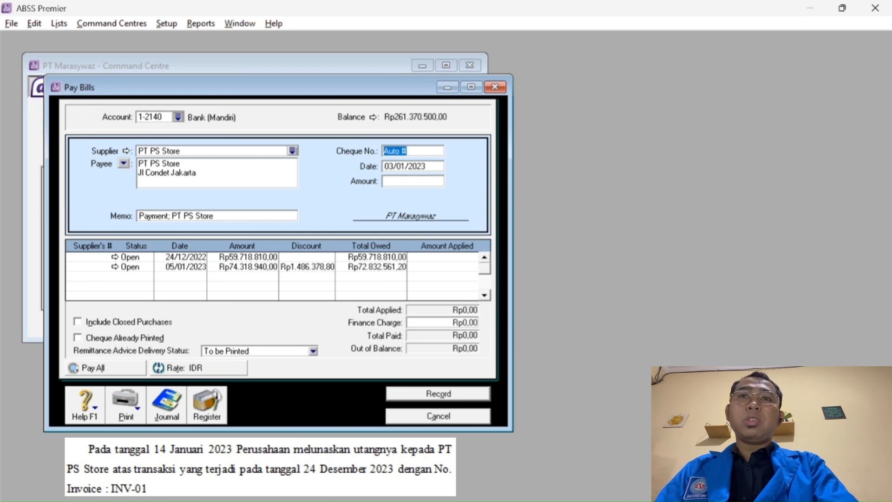
Set cheque number BKK-1401 and payment date 14/01/2023.
{"action": "type", "text": "BKK"}
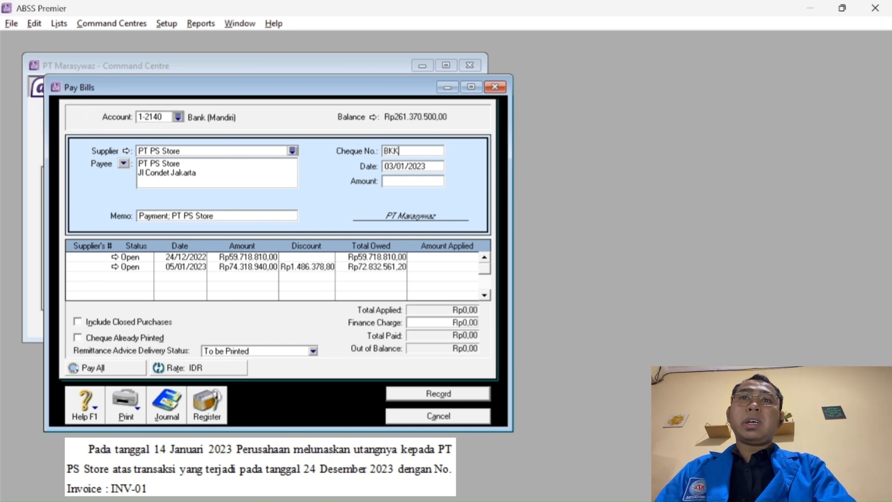
{"action": "type", "text": "-"}
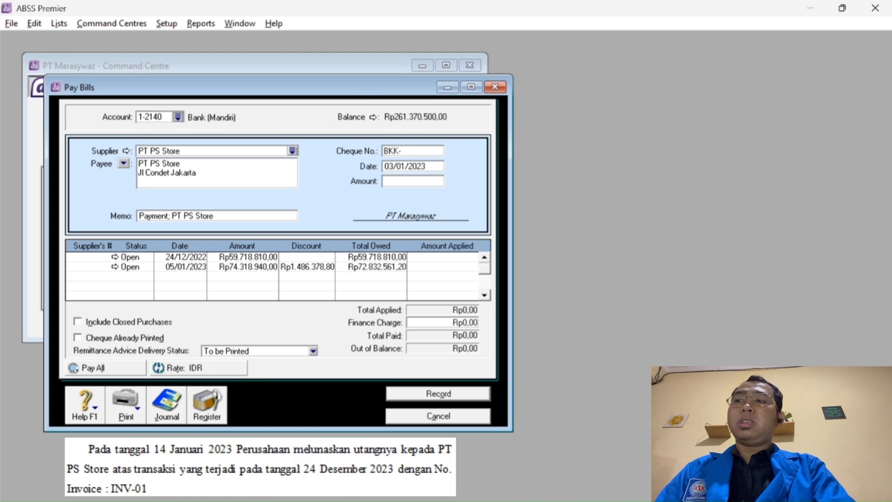
{"action": "key", "text": "BackSpace"}
{"action": "key", "text": "BackSpace"}
{"action": "key", "text": "BackSpace"}
{"action": "key", "text": "BackSpace"}
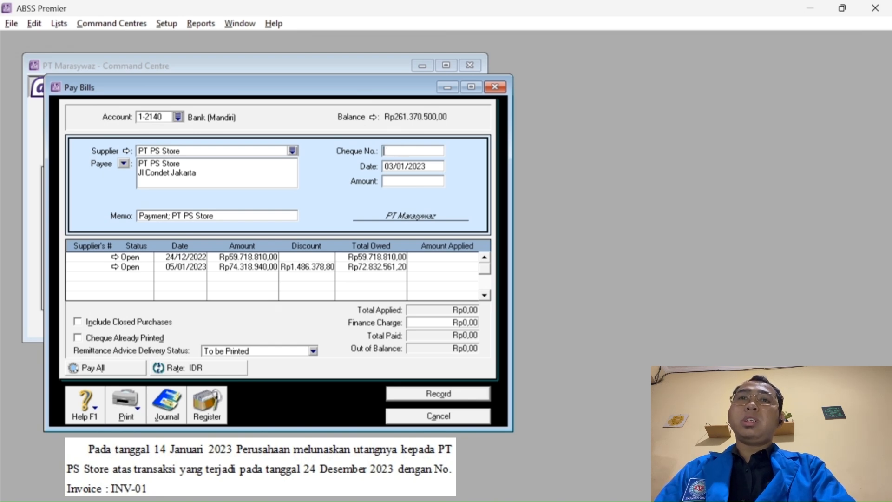
{"action": "left_click", "coordinate": [400, 168]}
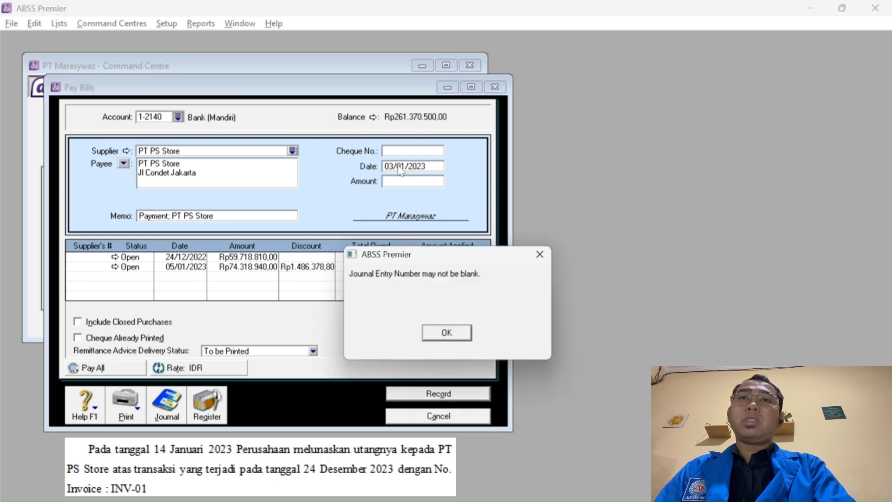
{"action": "key", "text": "Return"}
{"action": "type", "text": "BKK"}
{"action": "key", "text": "Tab"}
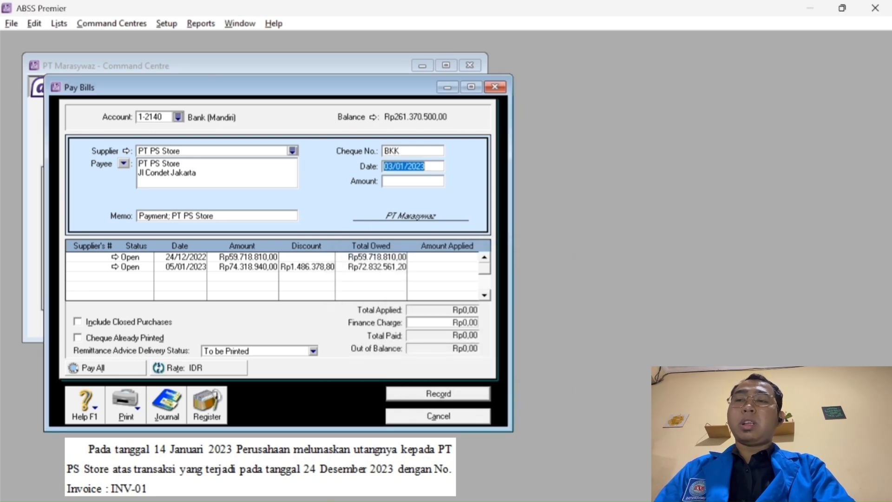
{"action": "left_click", "coordinate": [393, 166]}
{"action": "key", "text": "BackSpace"}
{"action": "key", "text": "BackSpace"}
{"action": "type", "text": "14"}
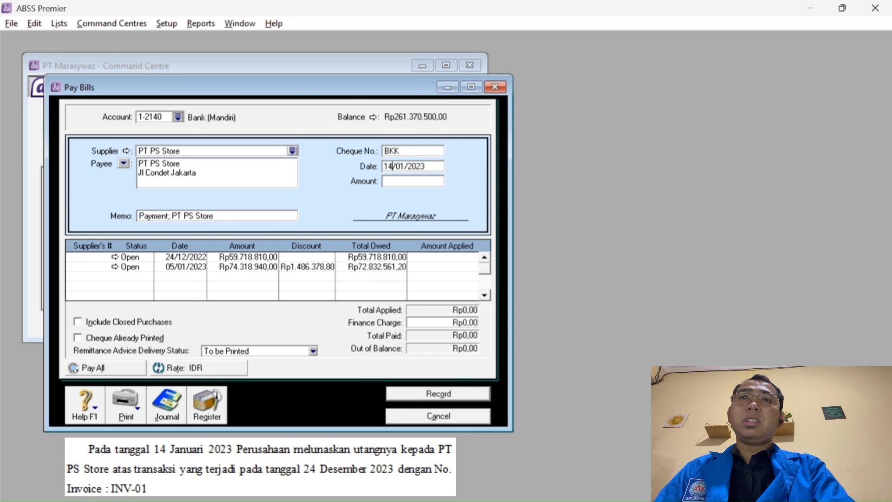
{"action": "left_click", "coordinate": [400, 151]}
{"action": "left_click", "coordinate": [398, 151]}
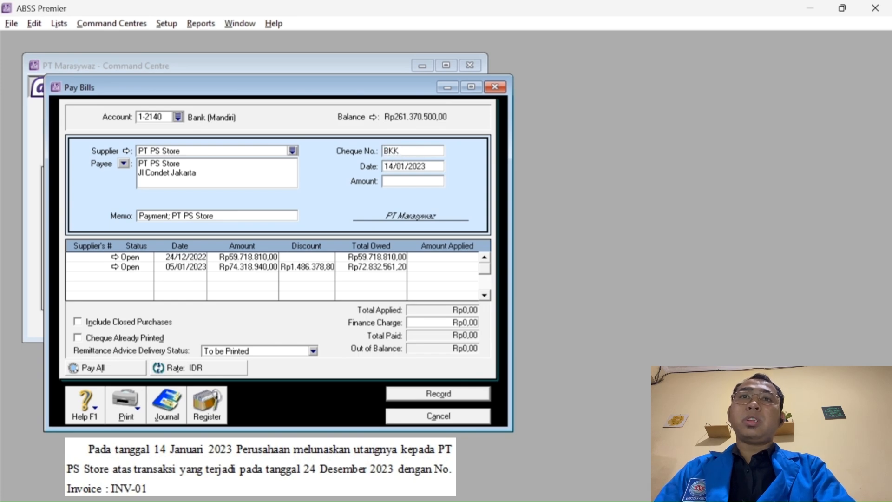
{"action": "type", "text": "-14"}
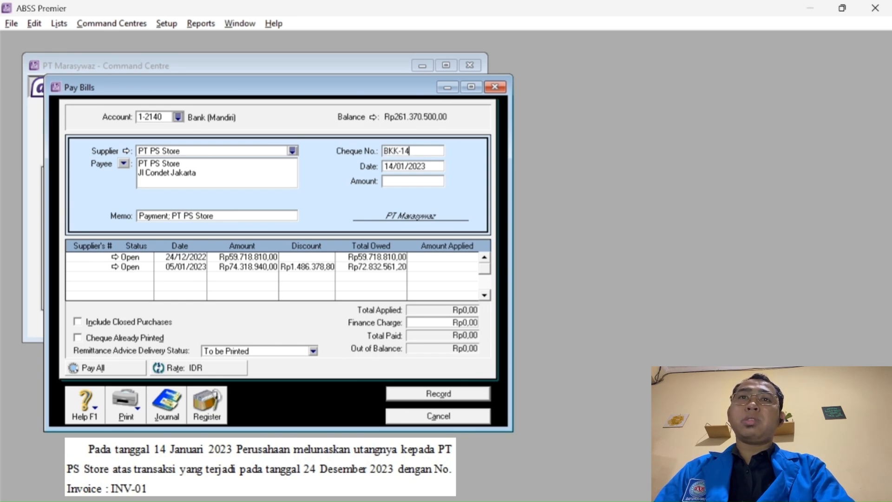
{"action": "type", "text": "01"}
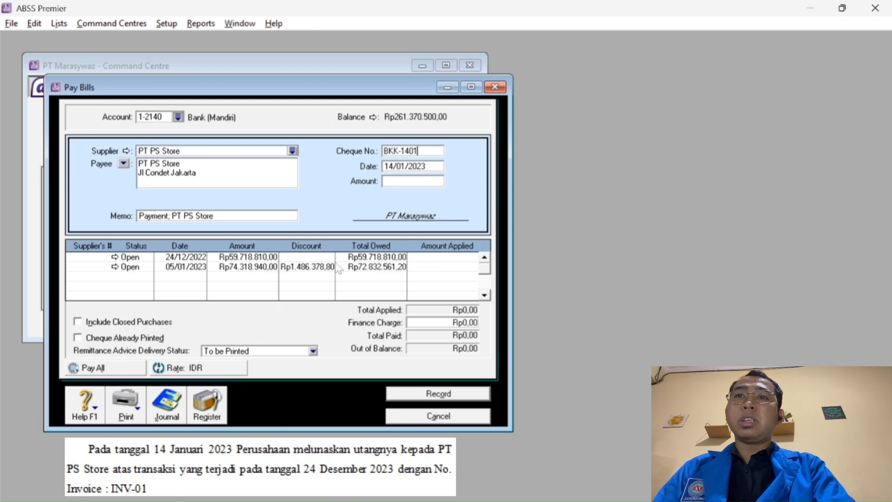
Apply Rp59.718.810 to the 24/12/2022 bill and fill the payment amount to match.
{"action": "left_click", "coordinate": [430, 259]}
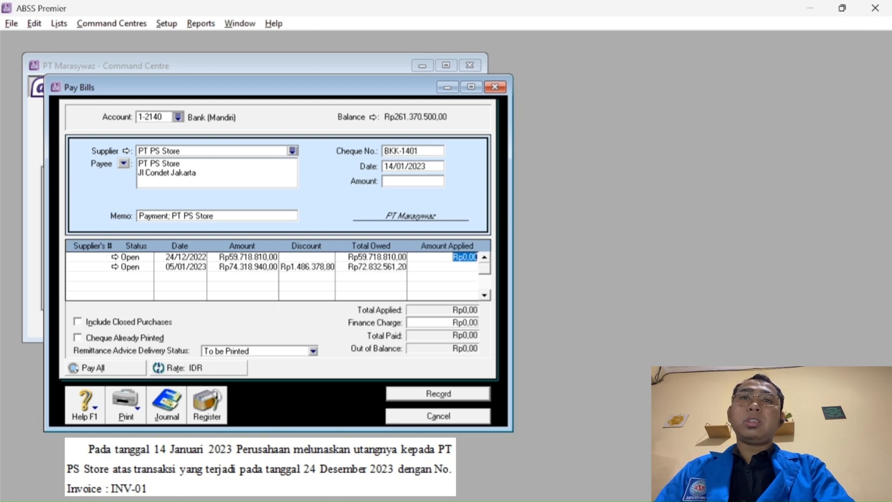
{"action": "type", "text": "59.718."}
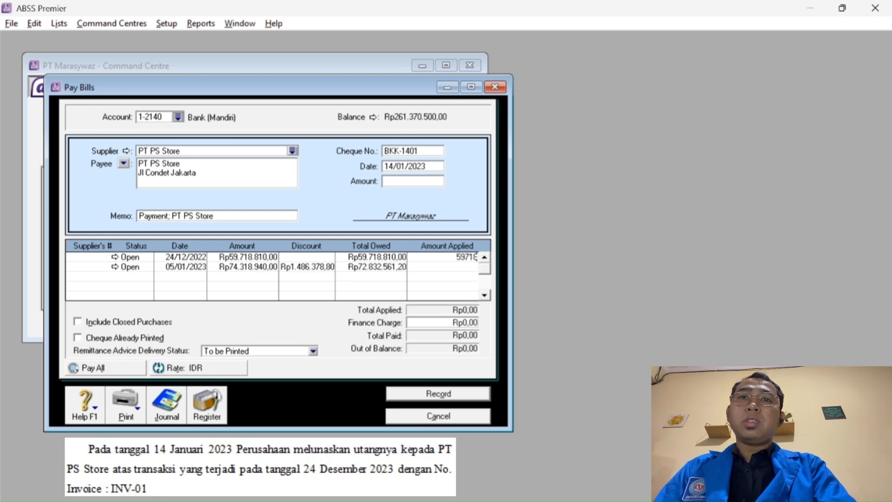
{"action": "type", "text": "81"}
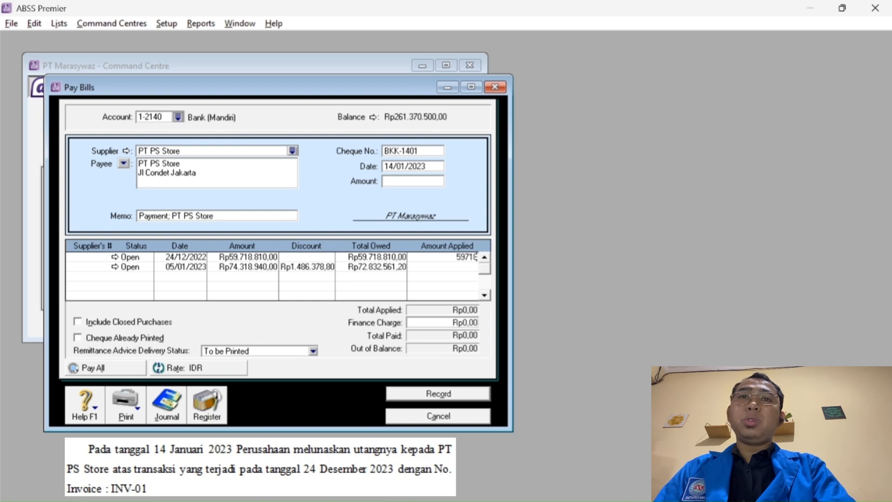
{"action": "type", "text": "0"}
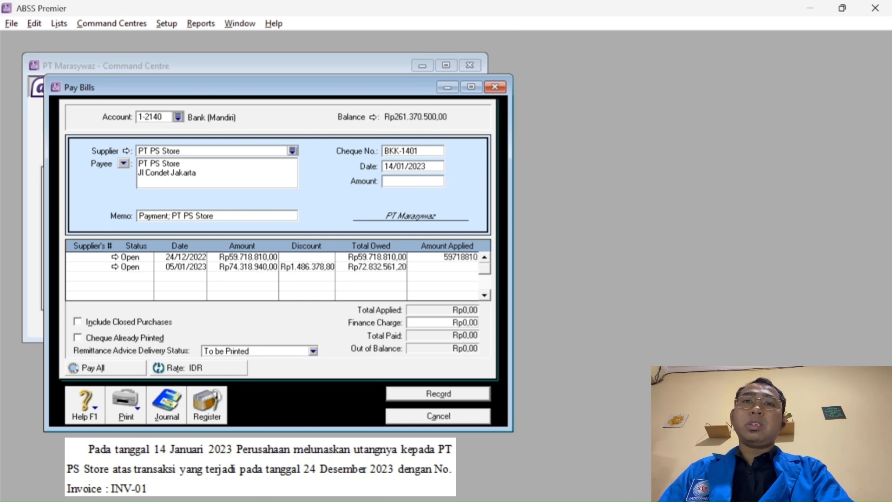
{"action": "key", "text": "Tab"}
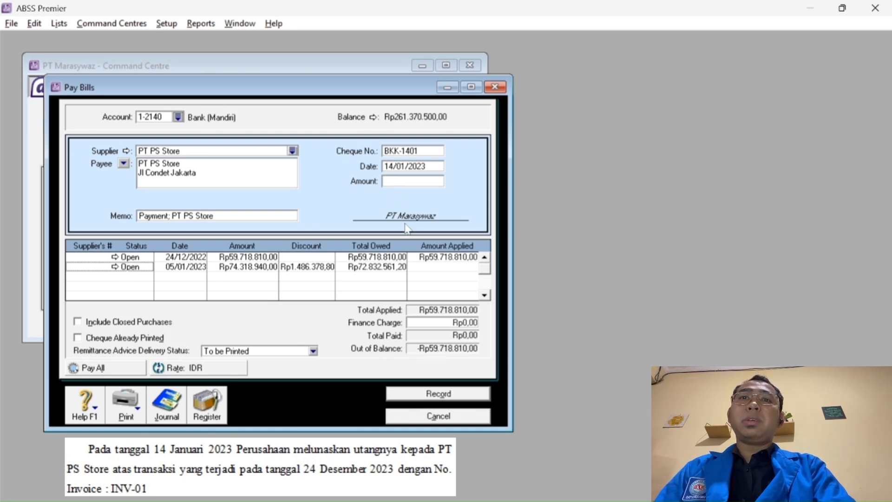
{"action": "left_click", "coordinate": [405, 182]}
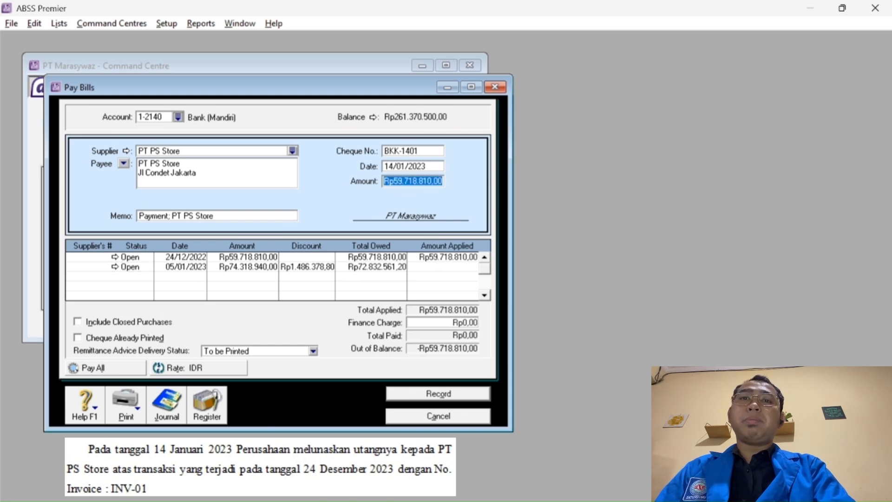
{"action": "key", "text": "Tab"}
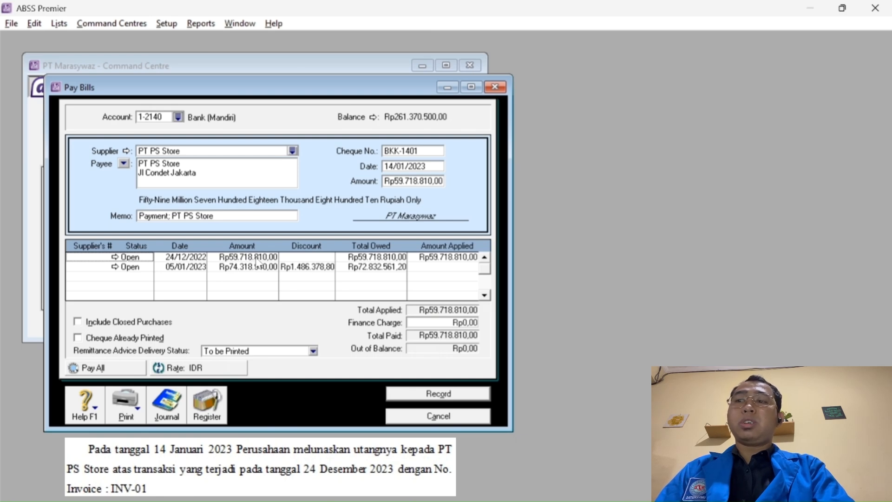
Record the bill payment, then start a new purchase for supplier PT PS Store.
{"action": "left_click", "coordinate": [415, 396]}
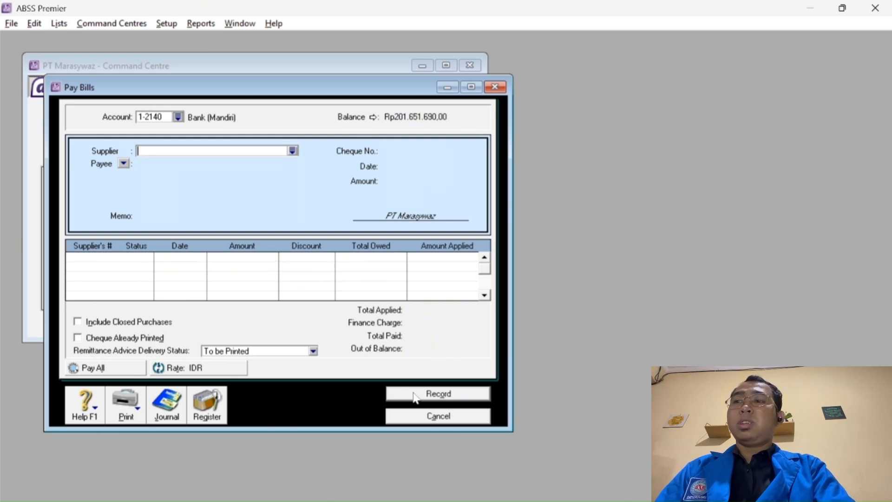
{"action": "left_click", "coordinate": [426, 419]}
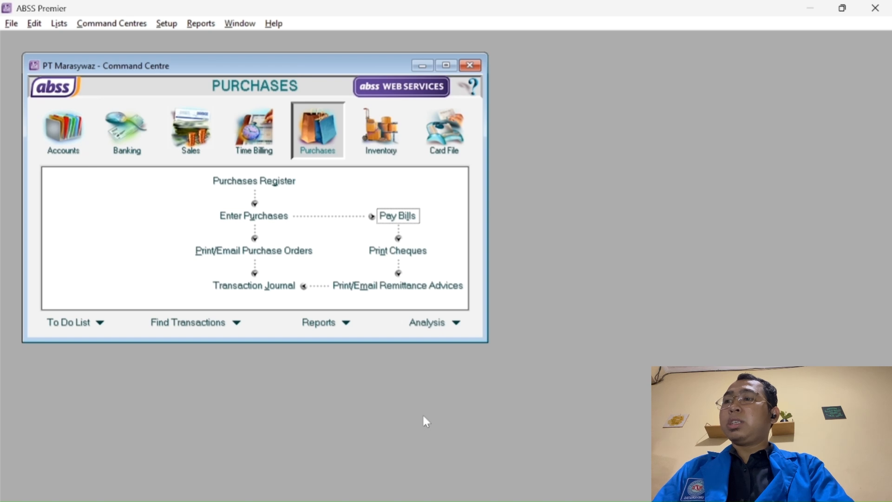
{"action": "left_click", "coordinate": [255, 217]}
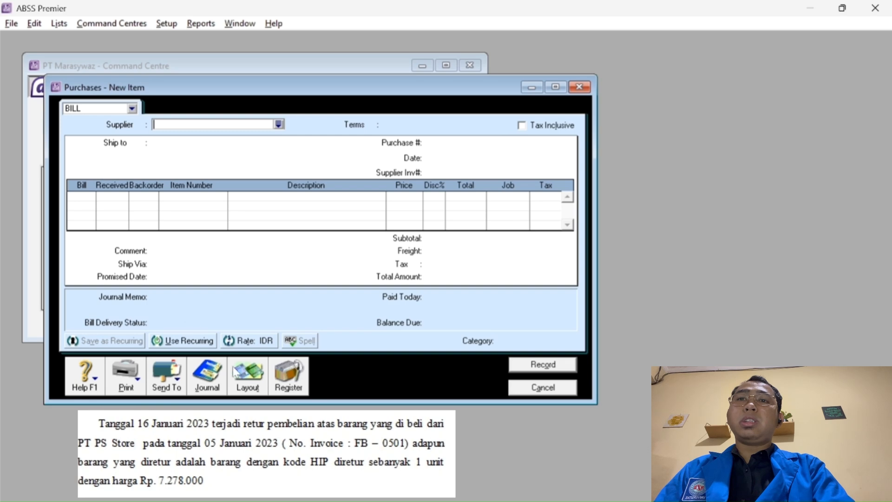
{"action": "left_click", "coordinate": [279, 124]}
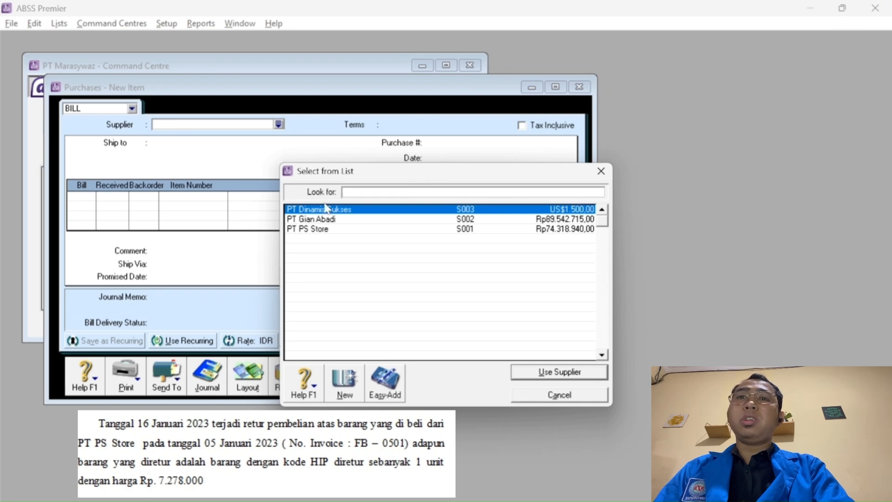
{"action": "left_click", "coordinate": [325, 230]}
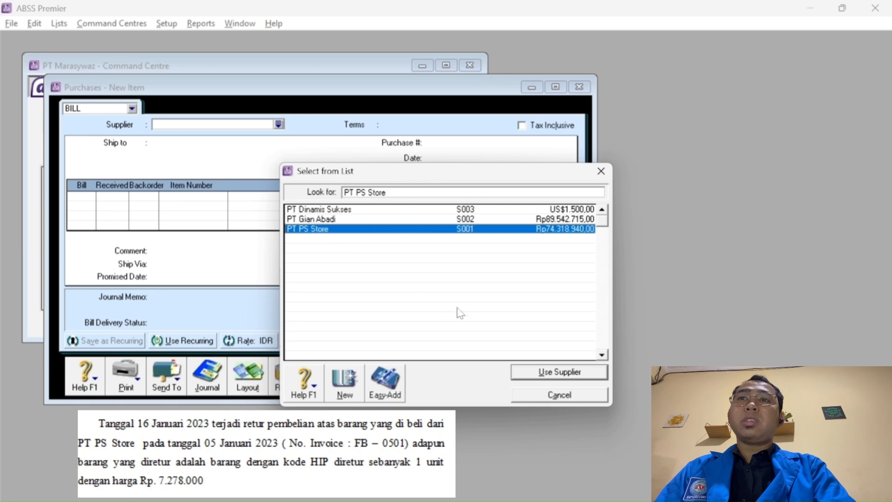
{"action": "left_click", "coordinate": [527, 374]}
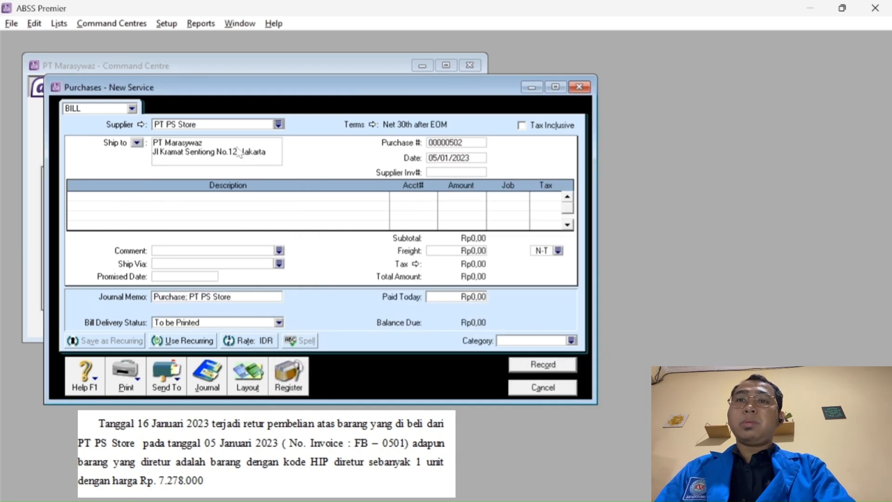
Switch the purchase to the Item layout.
{"action": "left_click", "coordinate": [247, 379]}
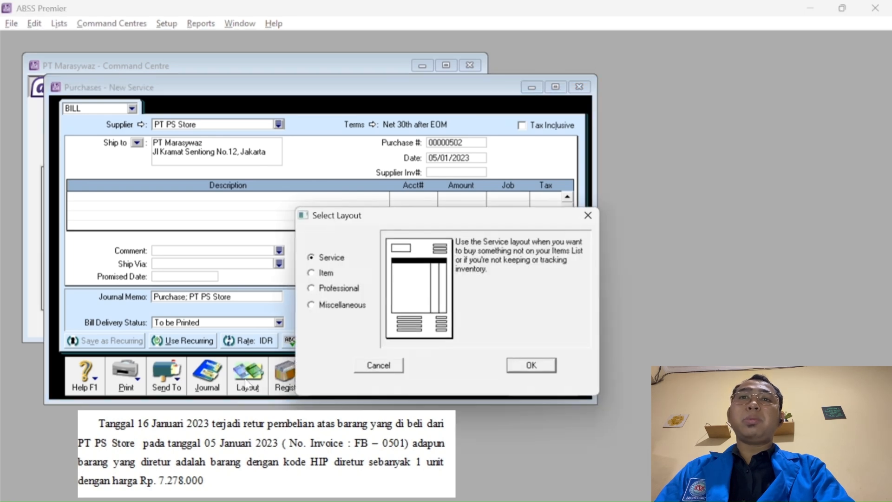
{"action": "left_click", "coordinate": [313, 273]}
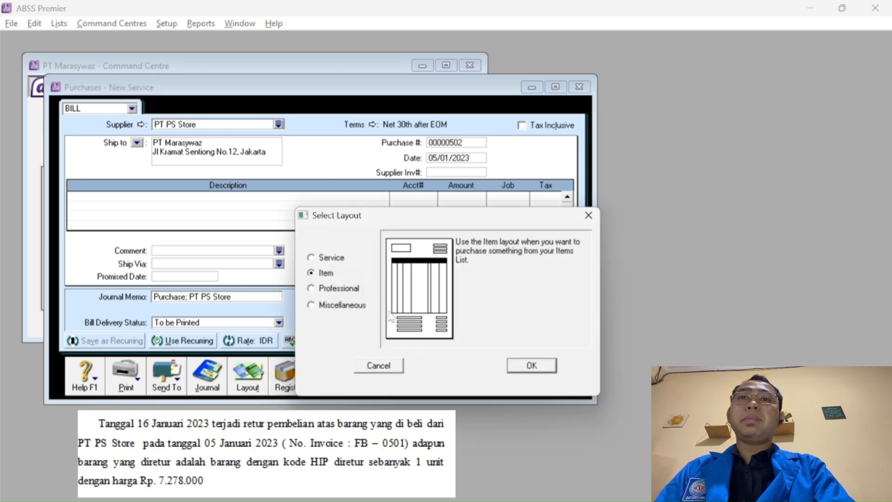
{"action": "left_click", "coordinate": [530, 367]}
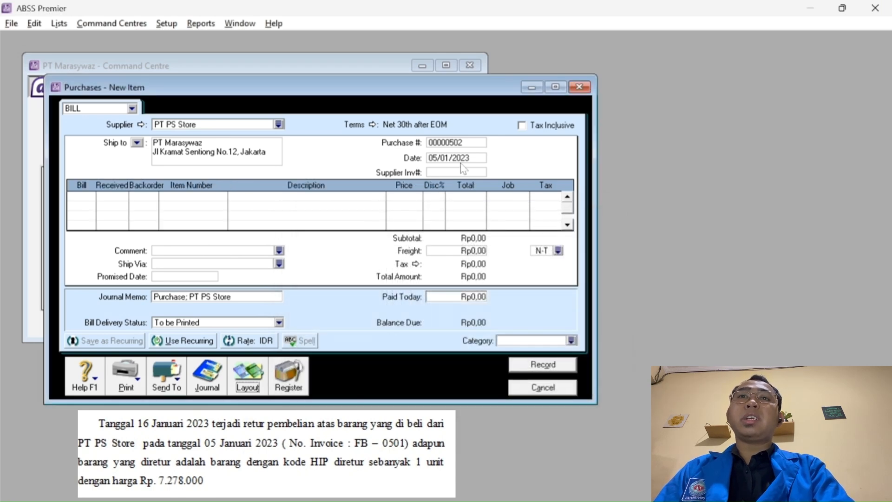
Change the purchase date to 16/01/2023.
{"action": "left_click", "coordinate": [76, 196]}
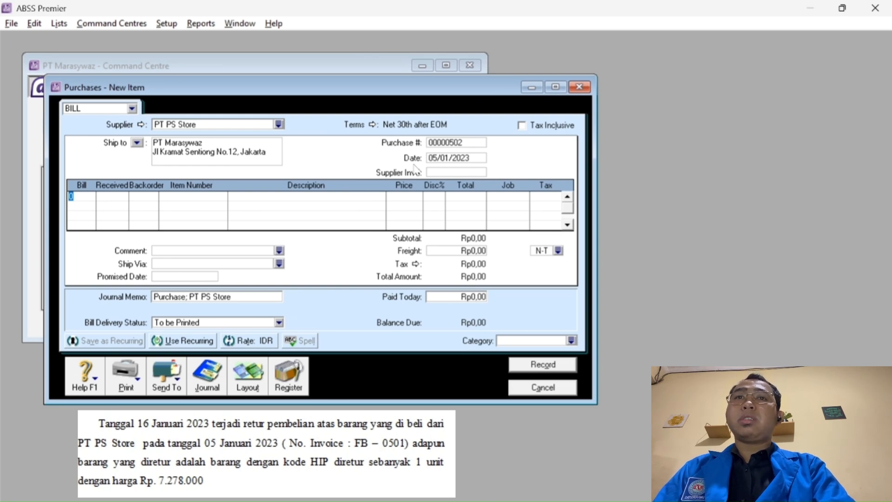
{"action": "left_click", "coordinate": [446, 158]}
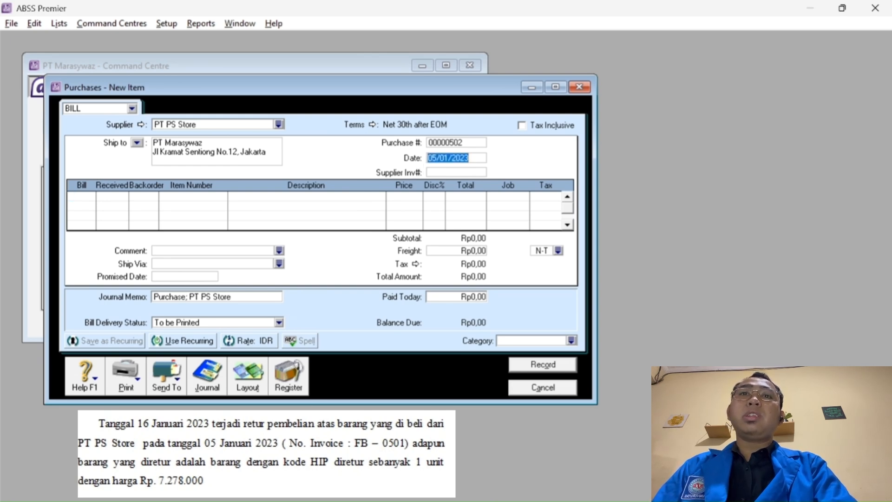
{"action": "left_click", "coordinate": [436, 158]}
{"action": "key", "text": "BackSpace"}
{"action": "key", "text": "BackSpace"}
{"action": "type", "text": "16"}
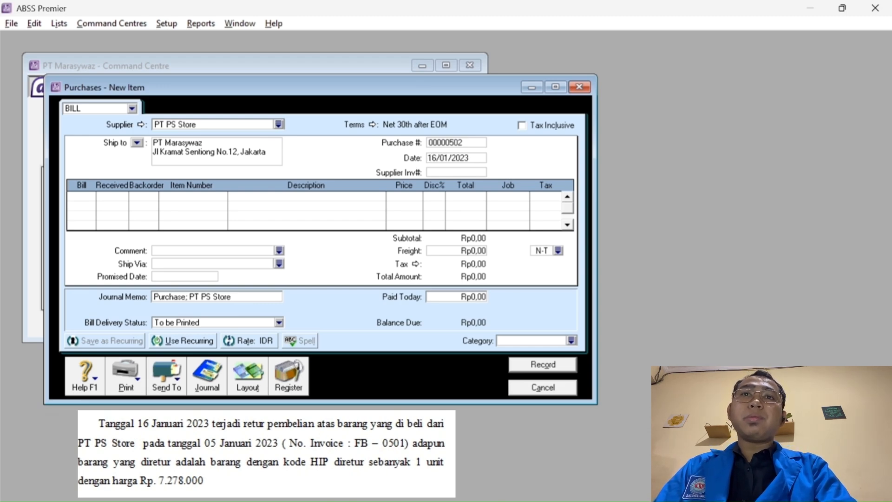
Set the payment terms to C.O.D. and number the purchase RB-1601.
{"action": "left_click", "coordinate": [374, 126]}
{"action": "left_click", "coordinate": [473, 198]}
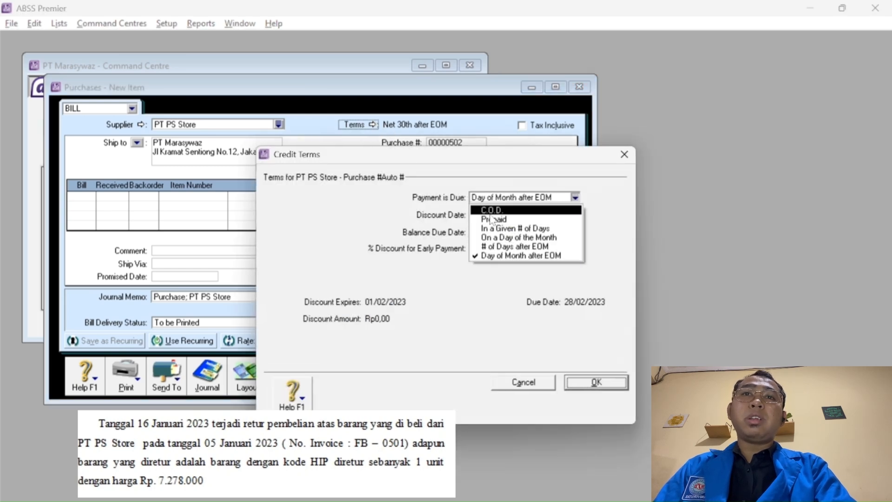
{"action": "left_click", "coordinate": [491, 210]}
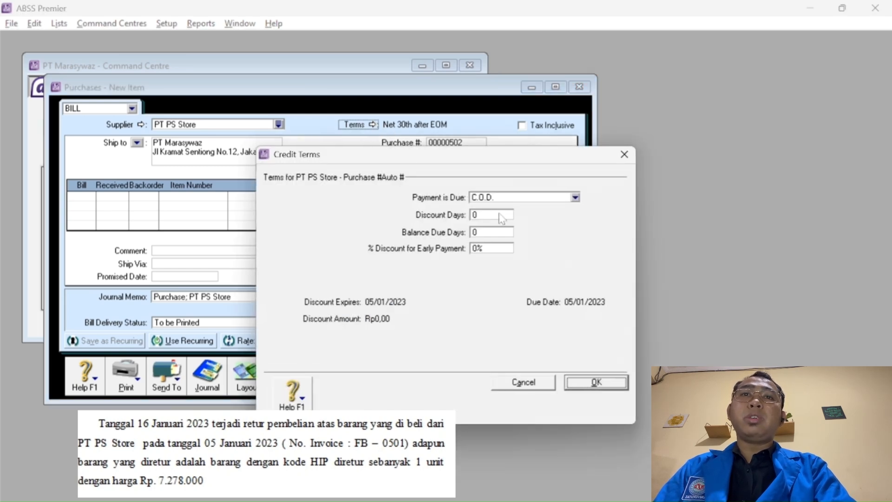
{"action": "left_click", "coordinate": [597, 383]}
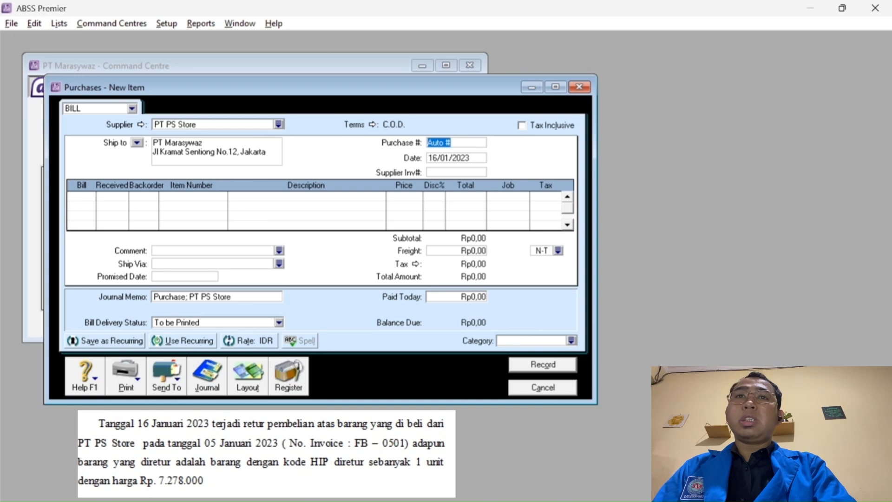
{"action": "type", "text": "R"}
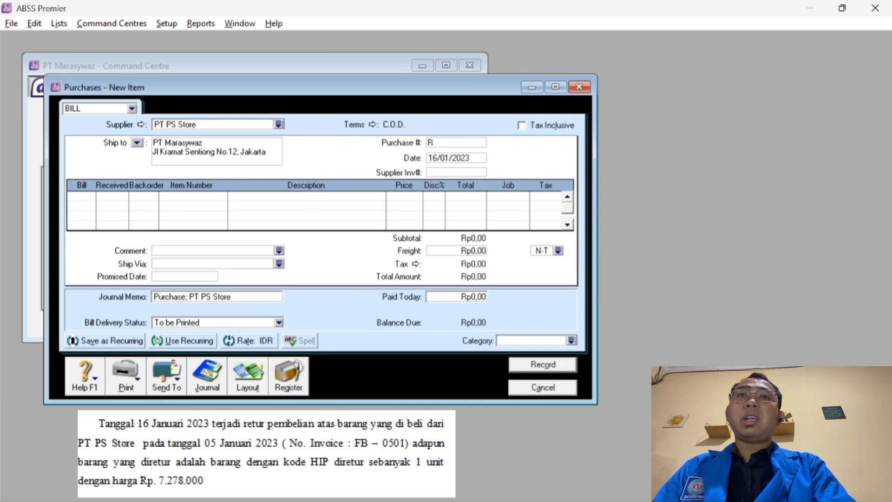
{"action": "type", "text": "B"}
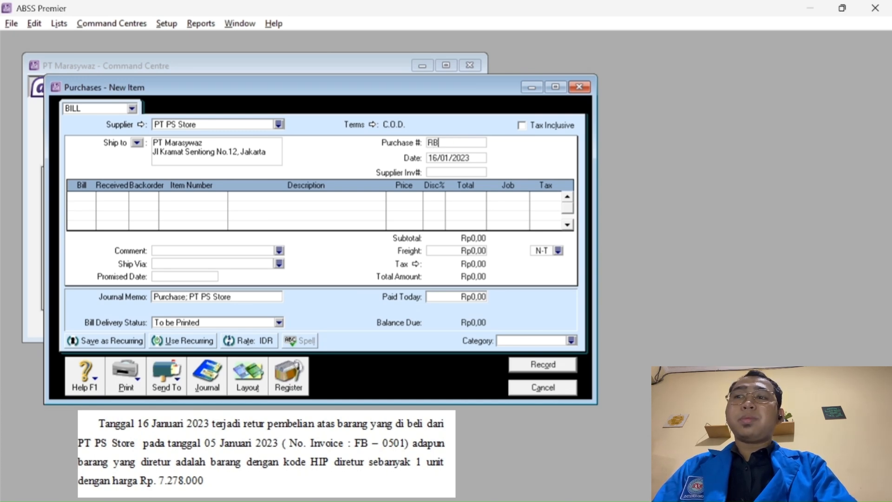
{"action": "type", "text": "-"}
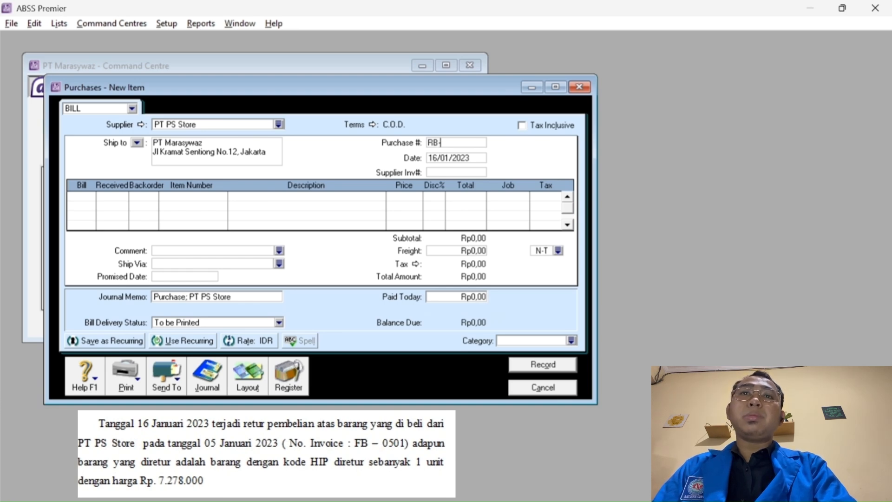
{"action": "type", "text": "1601"}
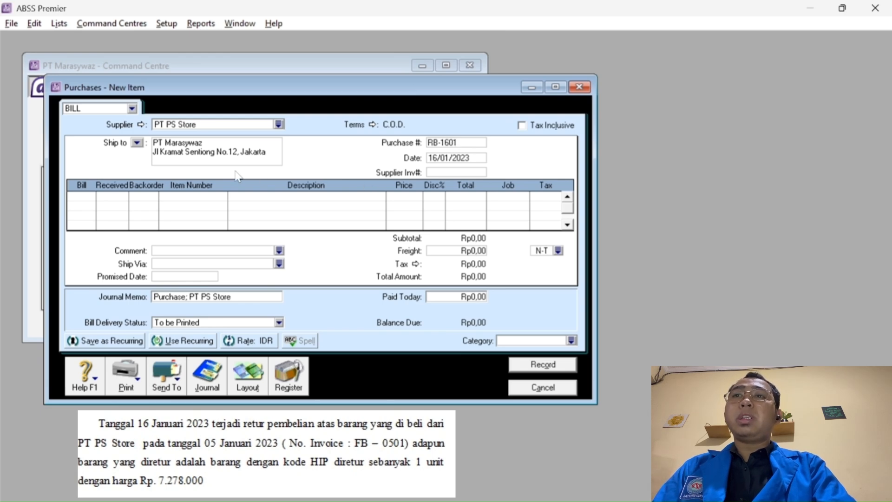
{"action": "left_click", "coordinate": [85, 199]}
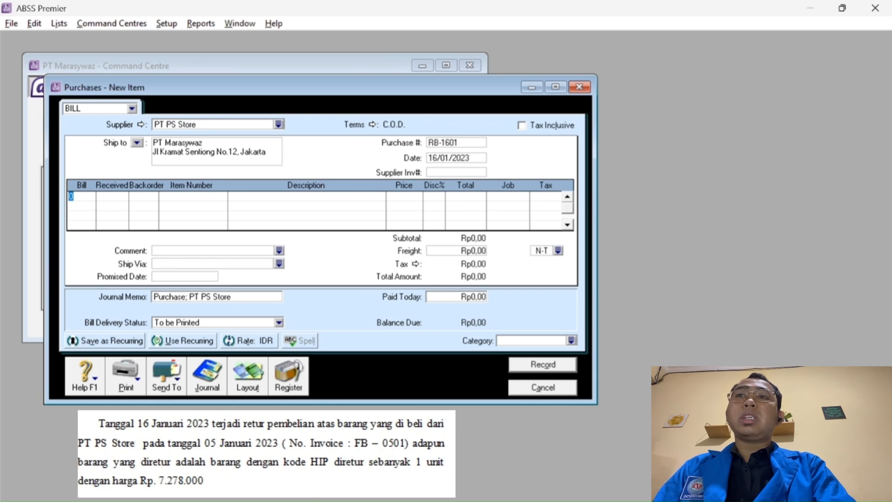
Add a line returning -1 HIP iPhone at price 7278000.
{"action": "type", "text": "-"}
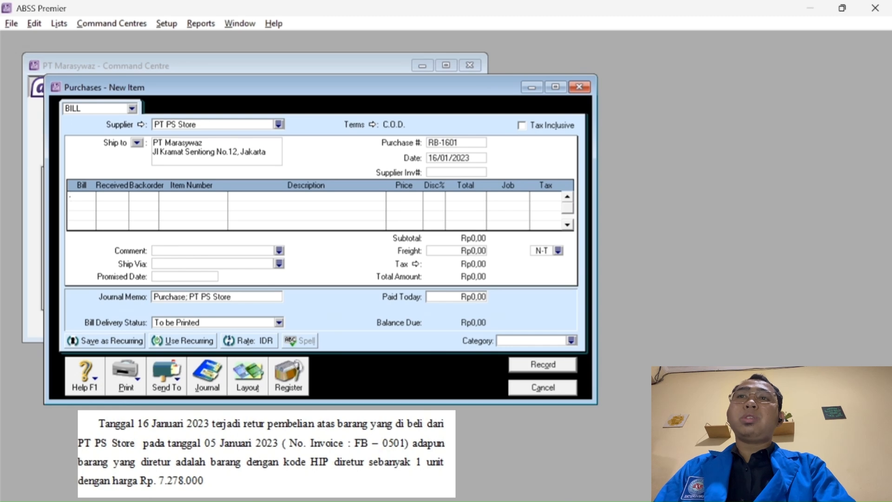
{"action": "type", "text": "1"}
{"action": "key", "text": "Tab"}
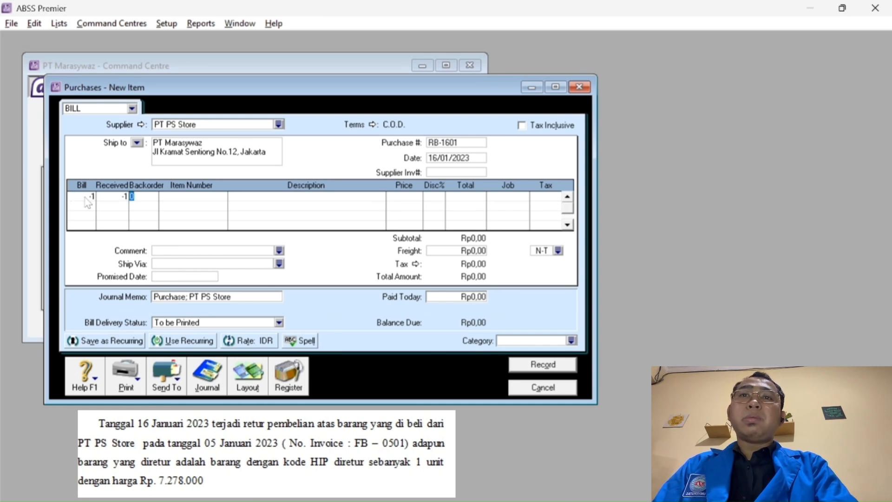
{"action": "key", "text": "Tab"}
{"action": "key", "text": "Tab"}
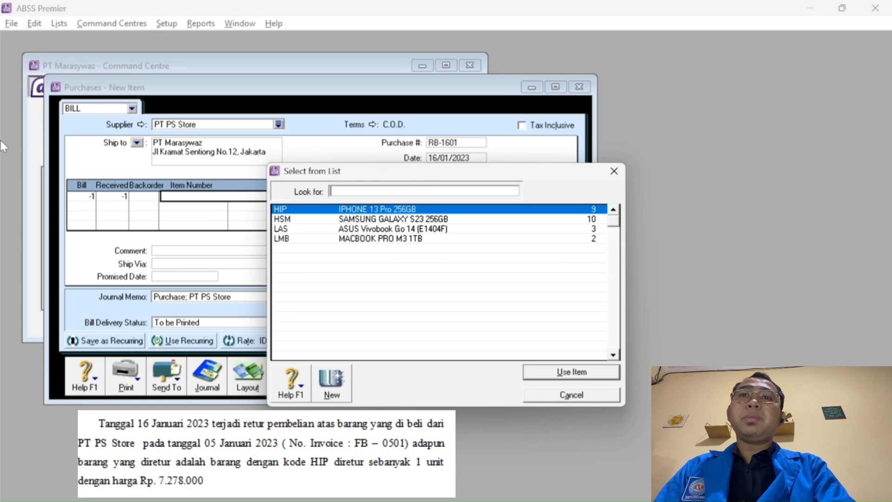
{"action": "type", "text": "HIP"}
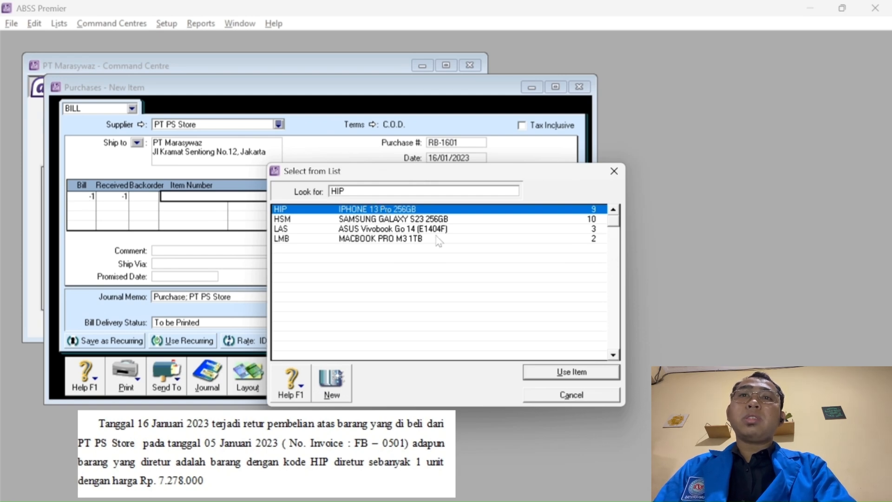
{"action": "left_click", "coordinate": [545, 370]}
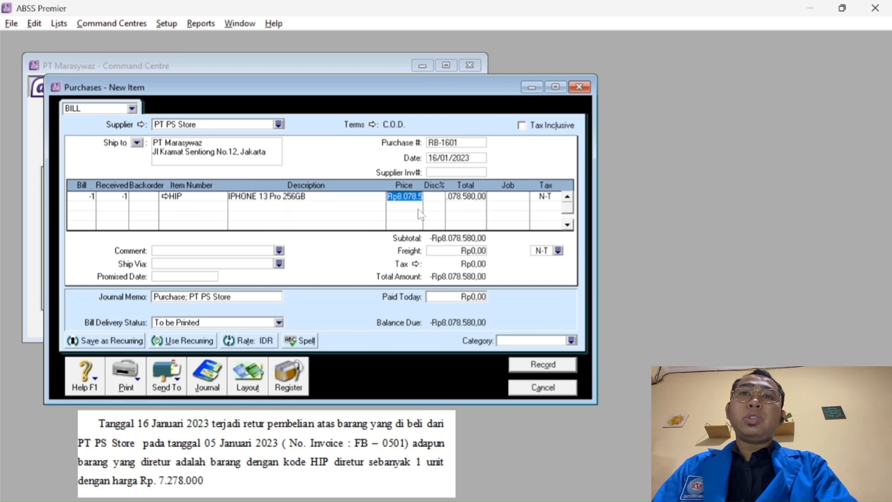
{"action": "type", "text": "7278"}
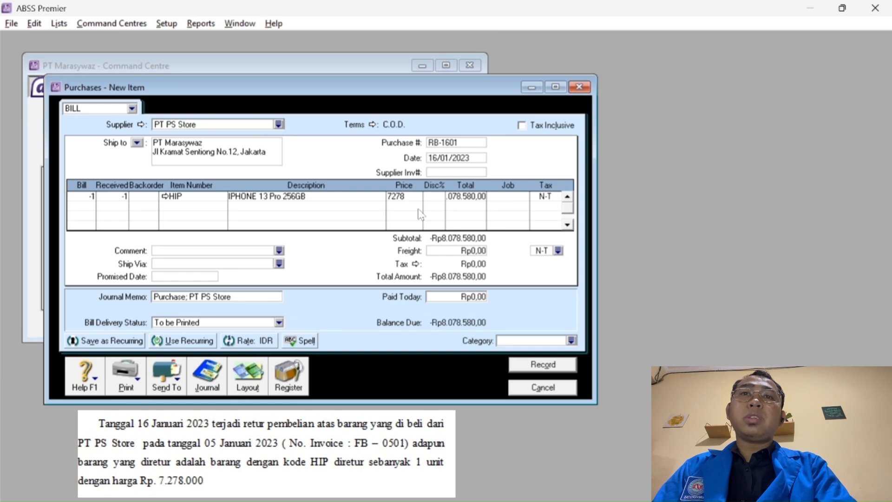
{"action": "type", "text": "000"}
{"action": "key", "text": "Tab"}
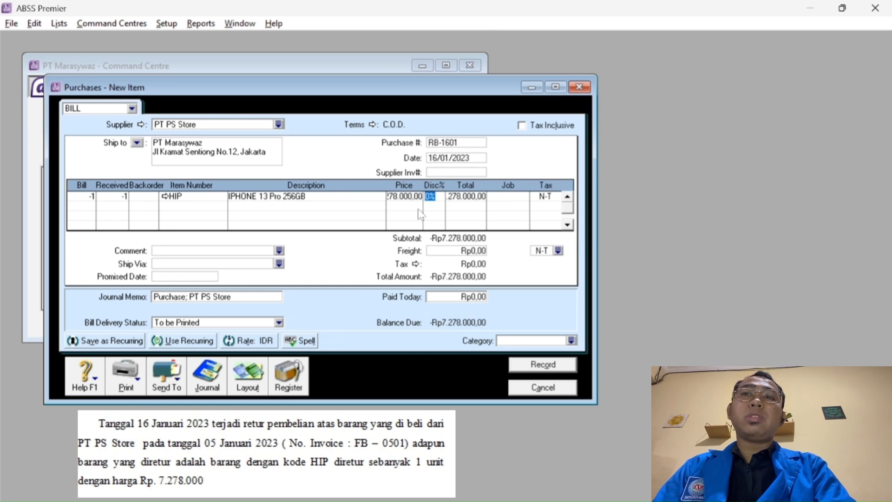
{"action": "key", "text": "Tab"}
{"action": "key", "text": "Tab"}
Assign job P and tax code PPN to the return line.
{"action": "left_click", "coordinate": [526, 196]}
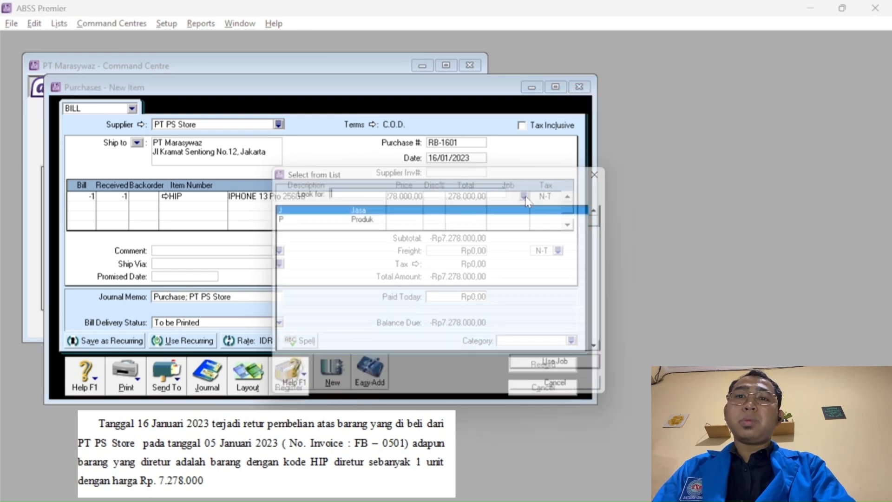
{"action": "type", "text": "P"}
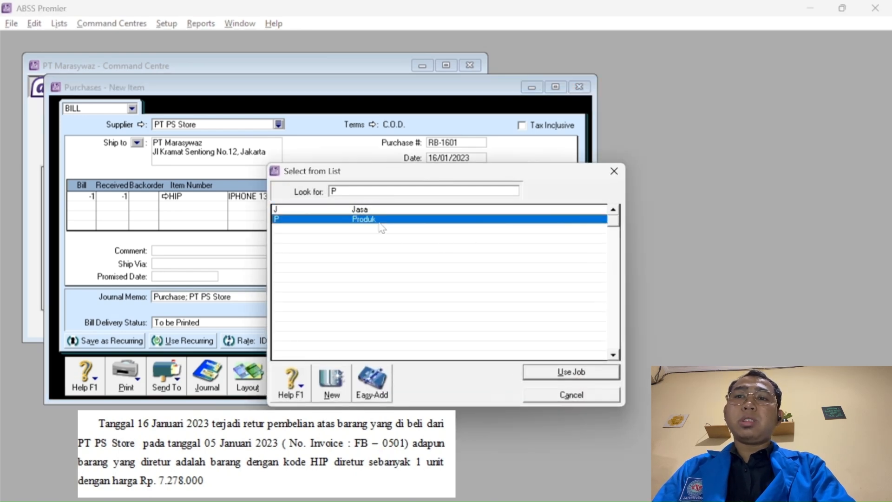
{"action": "left_click", "coordinate": [556, 371]}
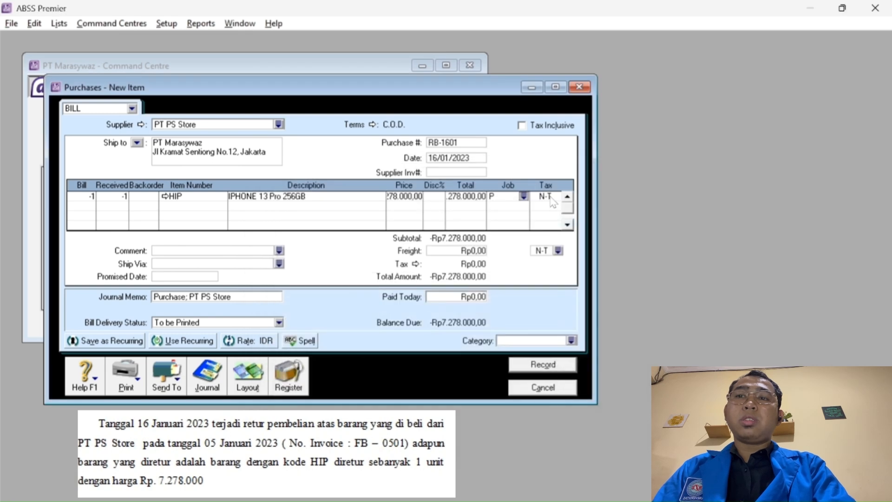
{"action": "left_click", "coordinate": [551, 197]}
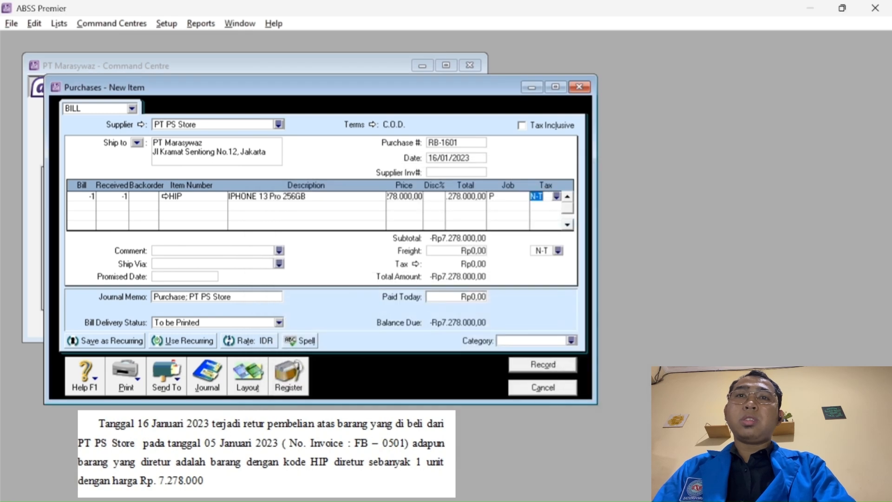
{"action": "left_click", "coordinate": [557, 197]}
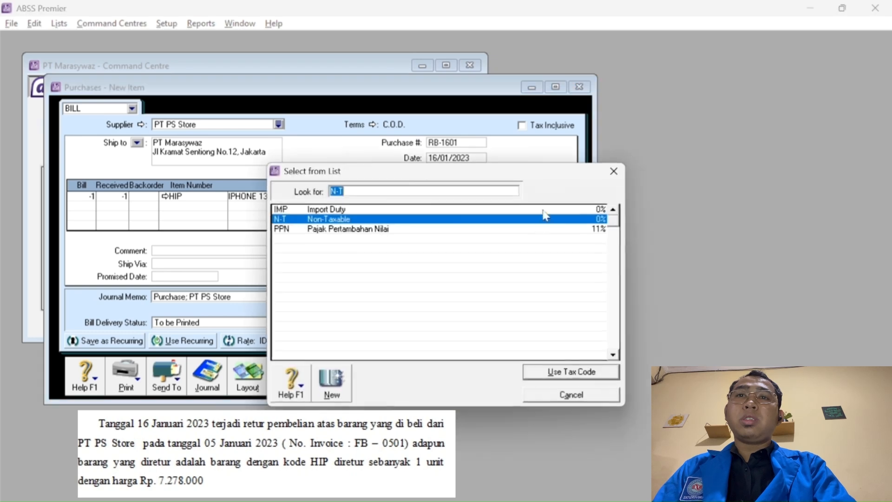
{"action": "left_click", "coordinate": [442, 230]}
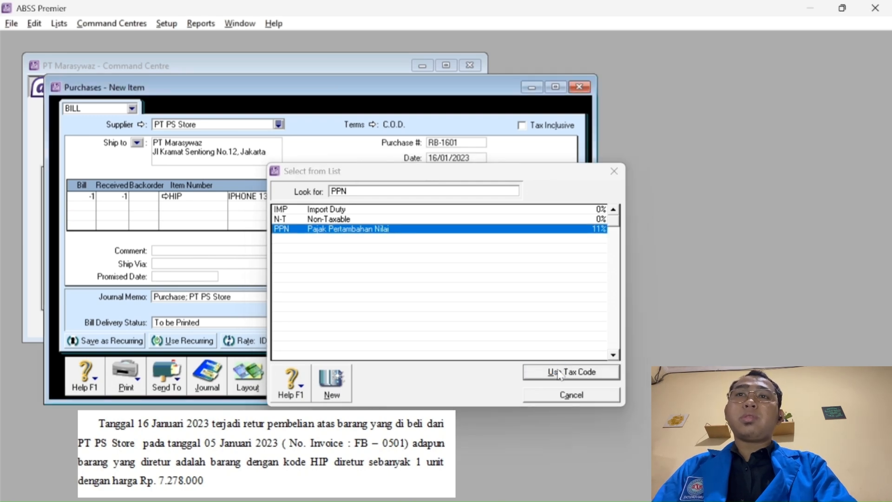
{"action": "left_click", "coordinate": [559, 373]}
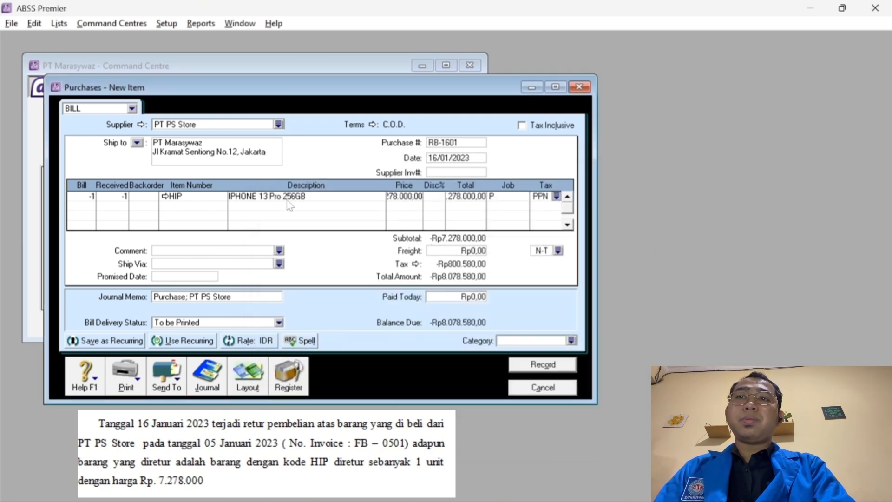
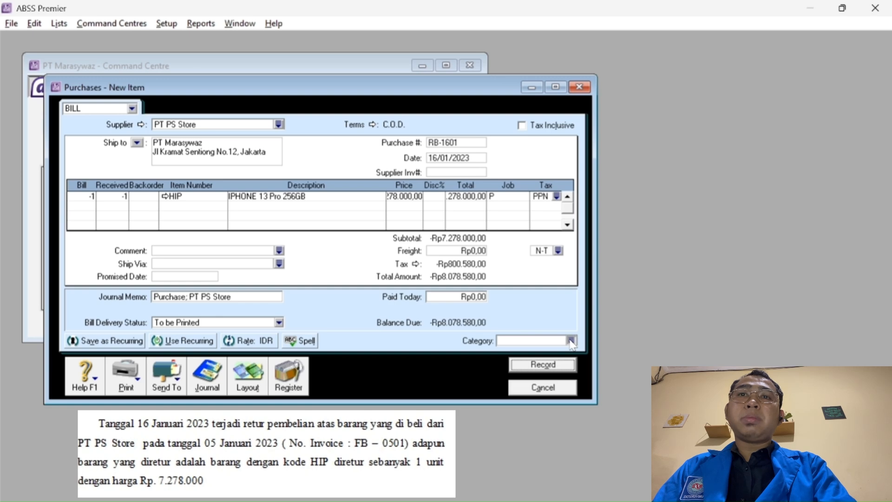
Assign category O (Overseas) to return bill RB-1601 and record it.
{"action": "left_click", "coordinate": [572, 341]}
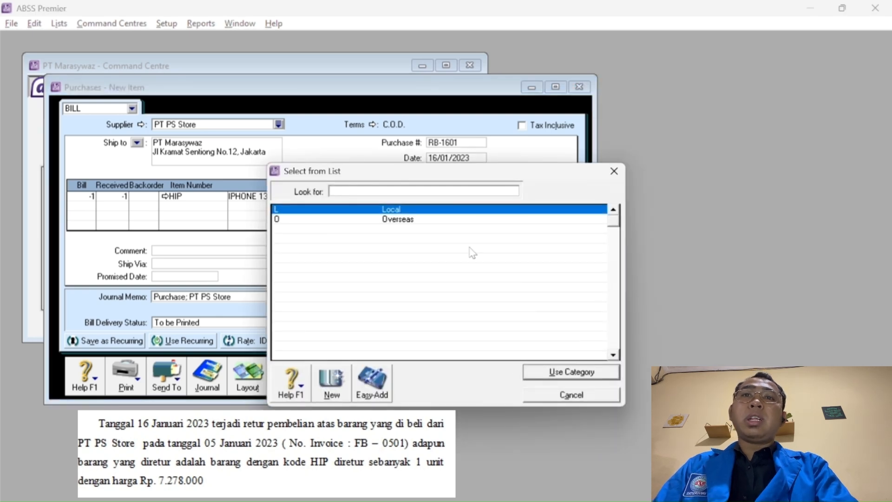
{"action": "type", "text": "O"}
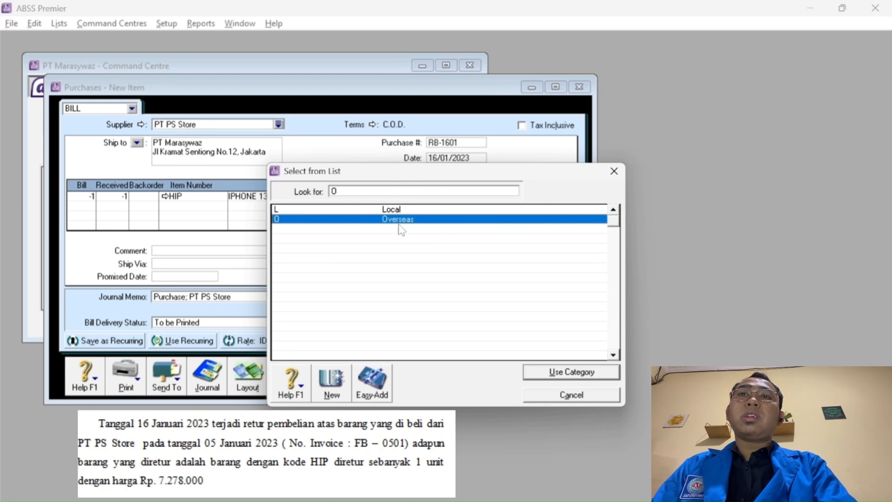
{"action": "left_click", "coordinate": [547, 372]}
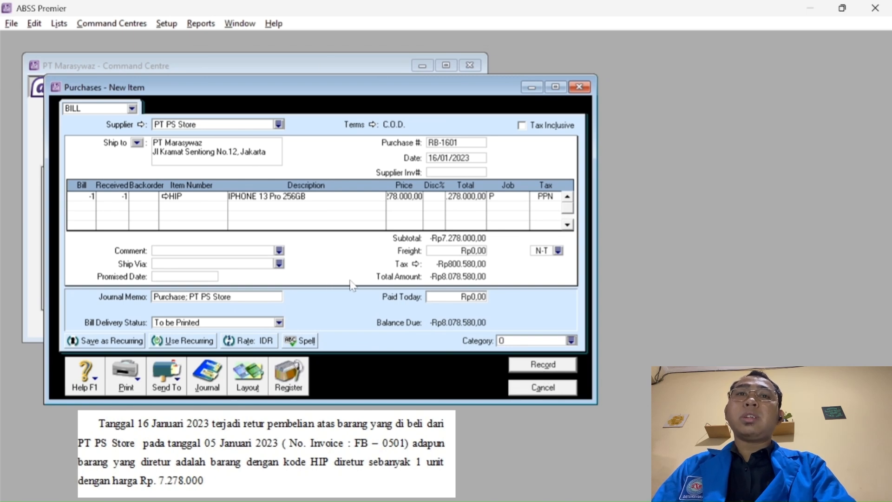
{"action": "left_click", "coordinate": [534, 369]}
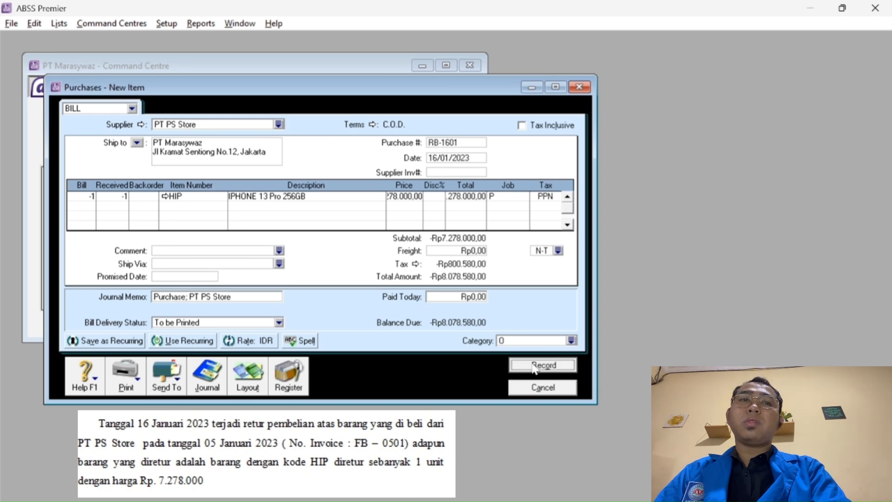
Close the purchase window and open a new Item-layout sales invoice for Princes Store.
{"action": "left_click", "coordinate": [544, 387]}
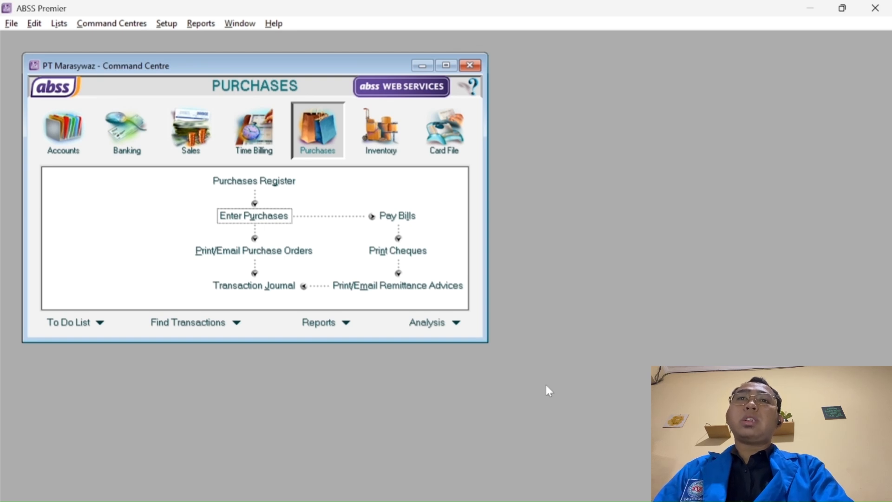
{"action": "left_click", "coordinate": [181, 124]}
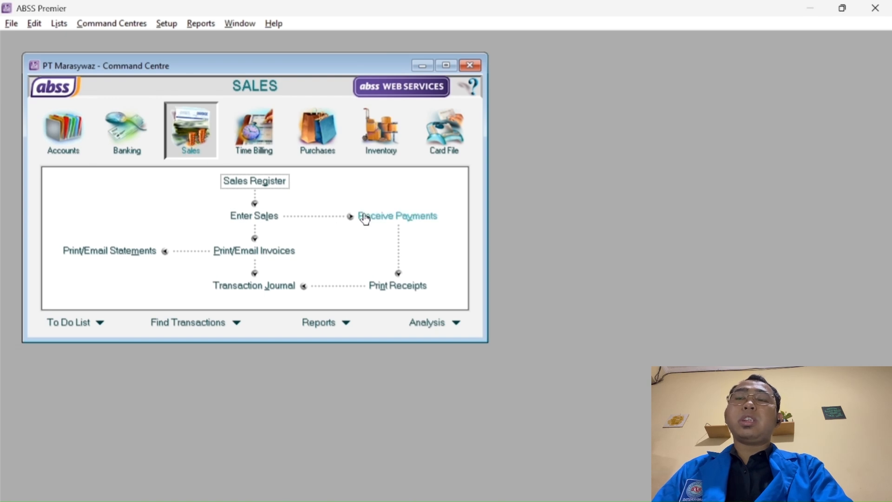
{"action": "left_click", "coordinate": [272, 224]}
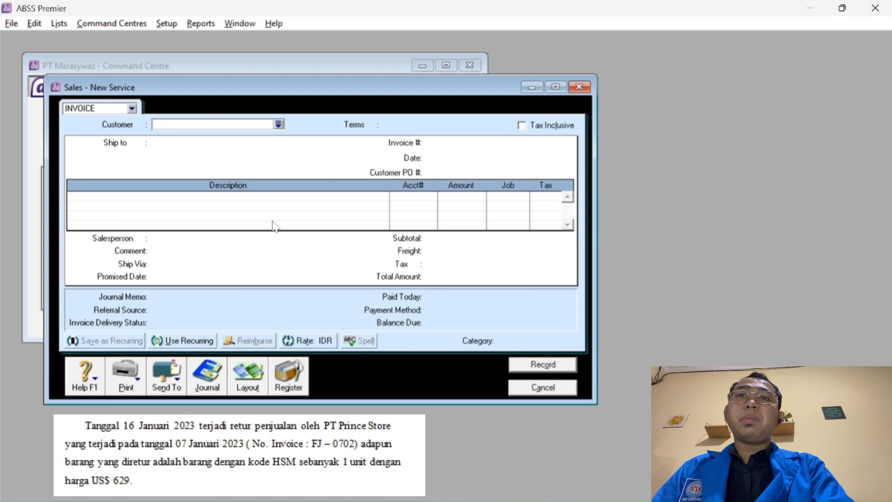
{"action": "left_click", "coordinate": [279, 124]}
{"action": "left_click", "coordinate": [337, 229]}
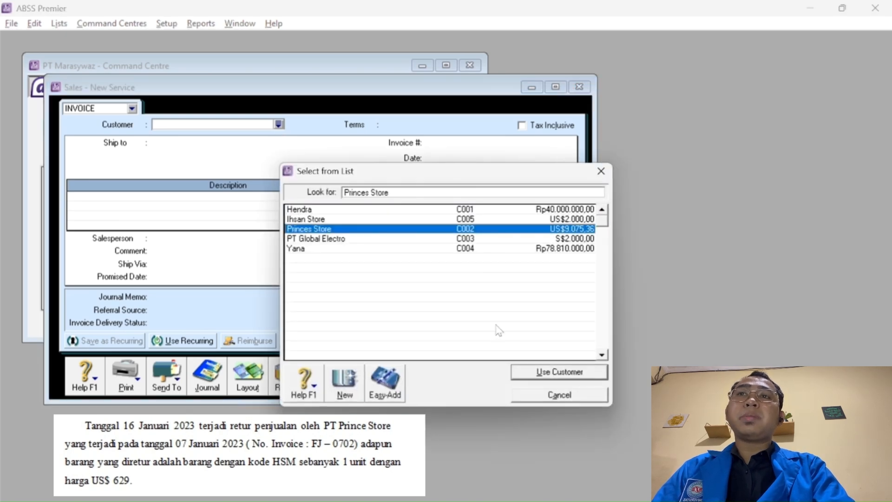
{"action": "left_click", "coordinate": [556, 373]}
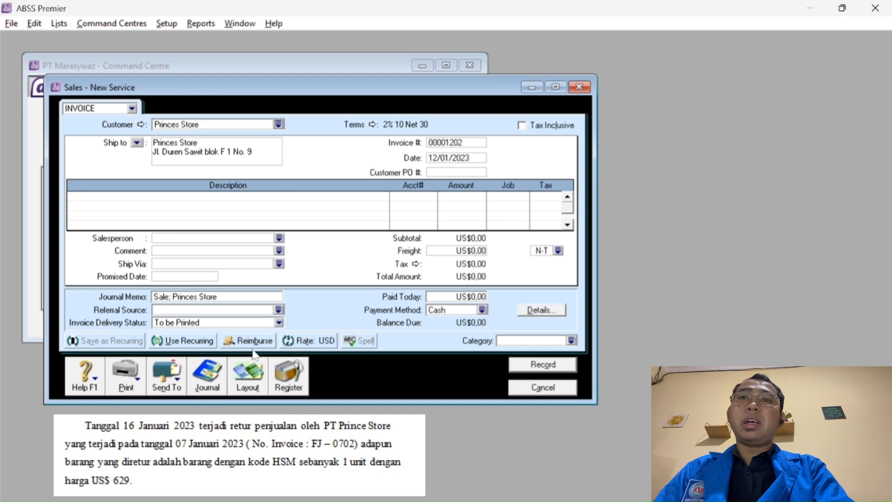
{"action": "left_click", "coordinate": [249, 376]}
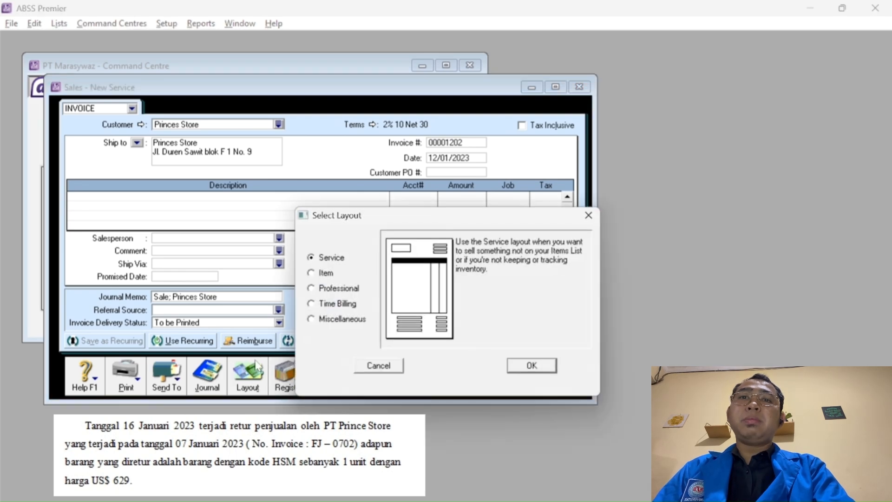
{"action": "left_click", "coordinate": [320, 274]}
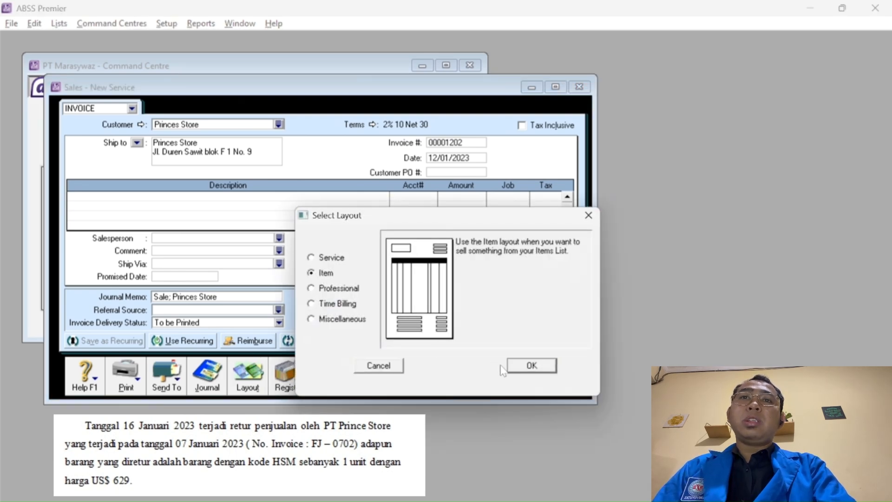
{"action": "left_click", "coordinate": [529, 367]}
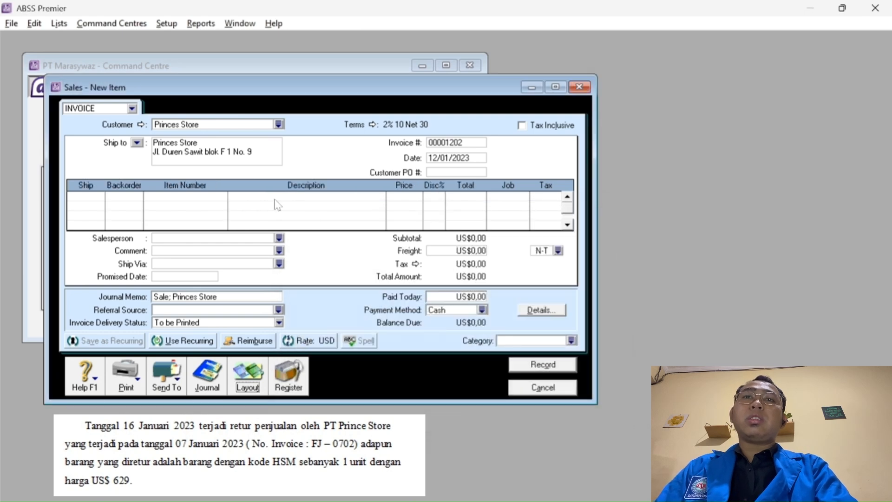
Date the invoice 16/01/2023 and number it RJ-1601.
{"action": "left_click", "coordinate": [443, 159]}
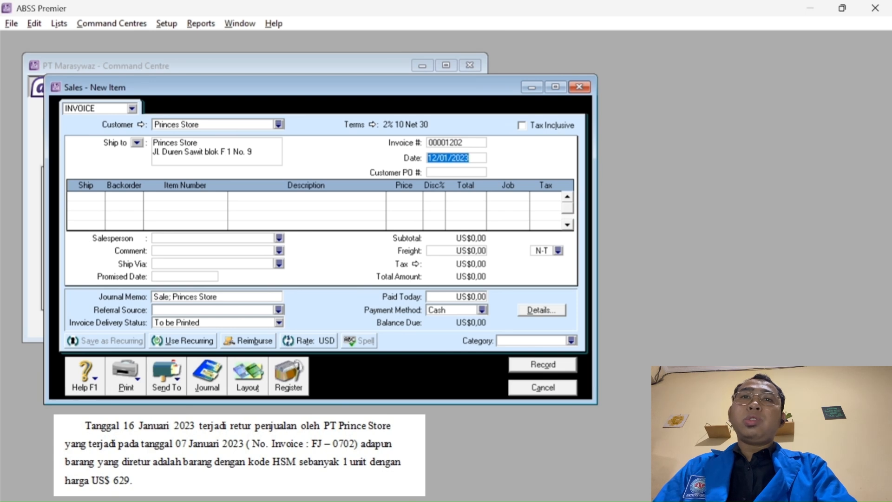
{"action": "left_click", "coordinate": [437, 158]}
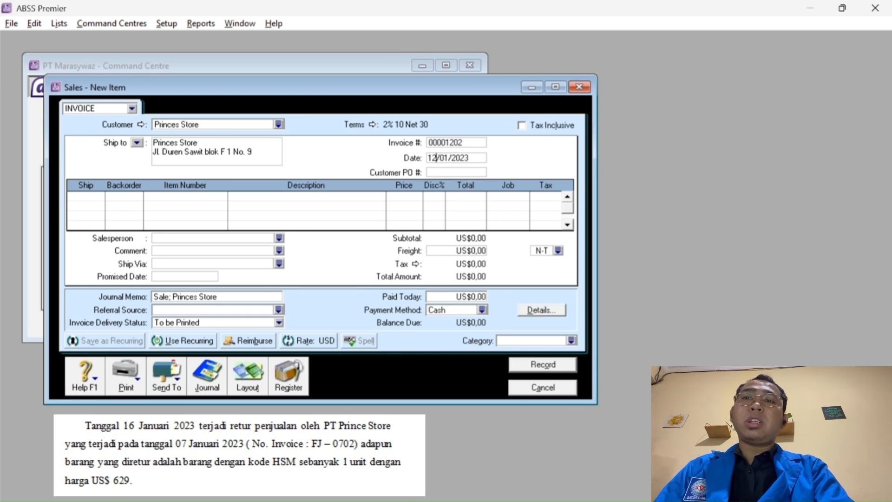
{"action": "key", "text": "BackSpace"}
{"action": "type", "text": "6"}
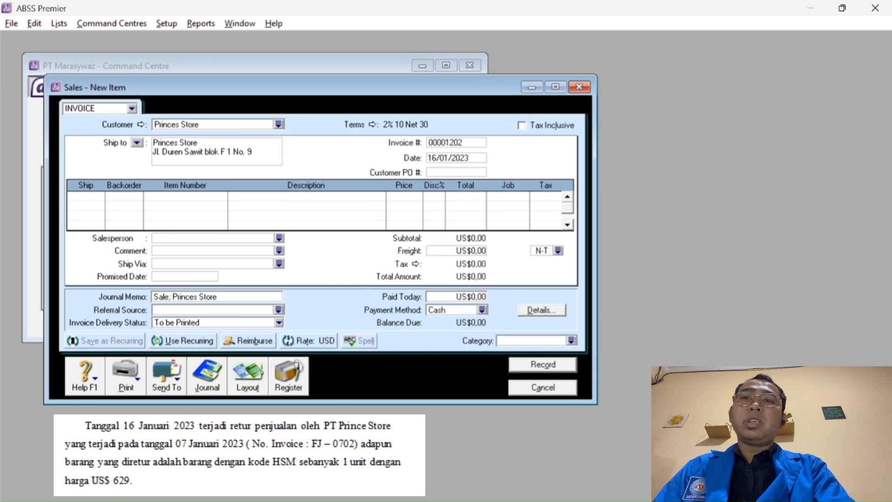
{"action": "left_click", "coordinate": [447, 145]}
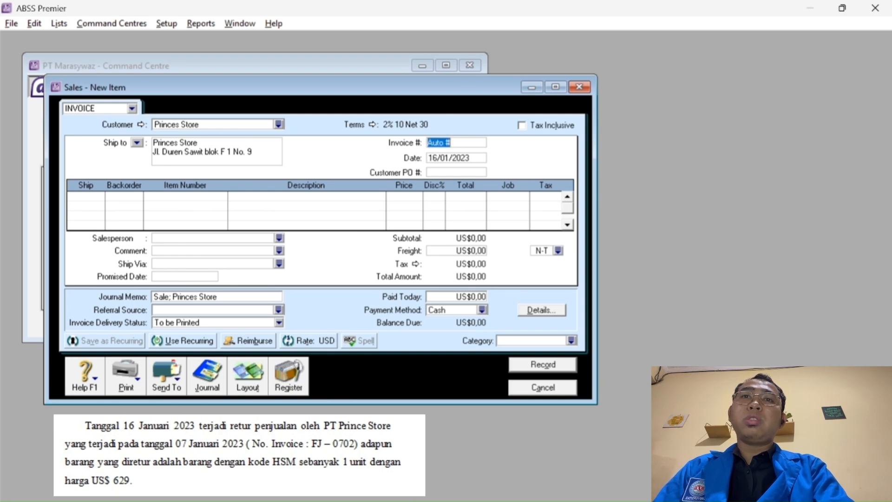
{"action": "type", "text": "R"}
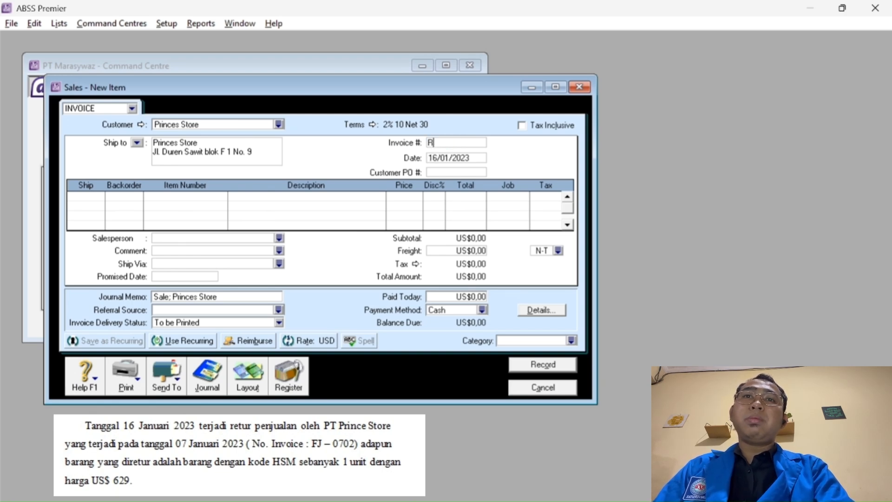
{"action": "type", "text": "J-16"}
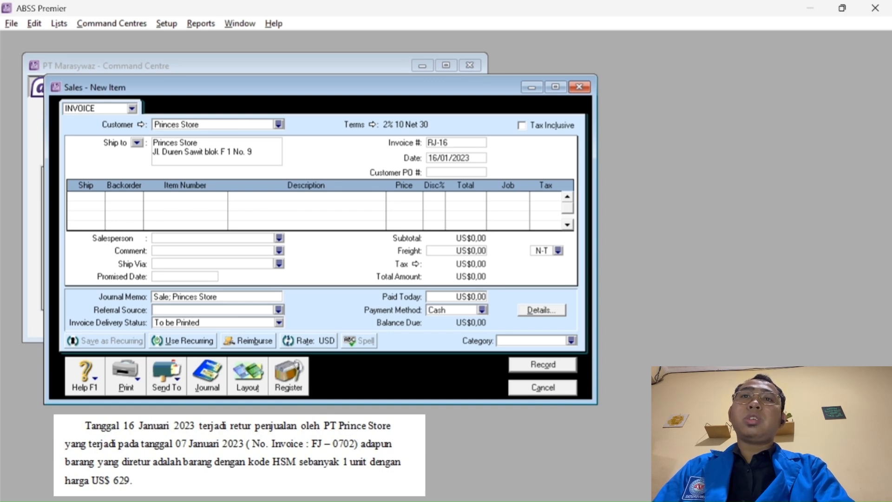
{"action": "type", "text": "01"}
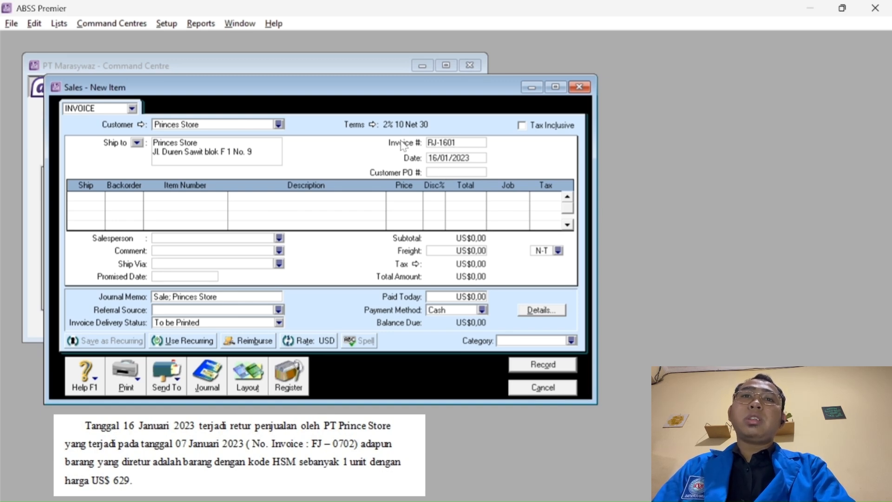
Review the 2% 10 Net 30 credit terms and leave them unchanged.
{"action": "left_click", "coordinate": [358, 124]}
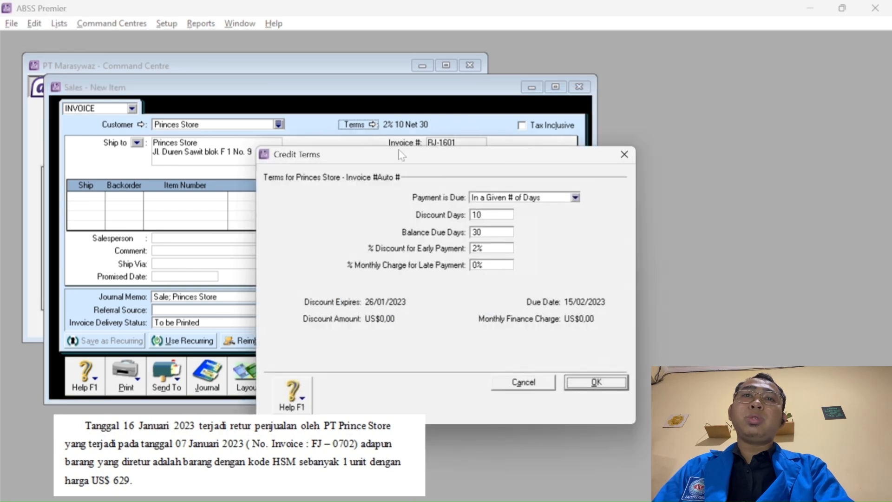
{"action": "left_click", "coordinate": [493, 216]}
{"action": "left_click", "coordinate": [497, 235]}
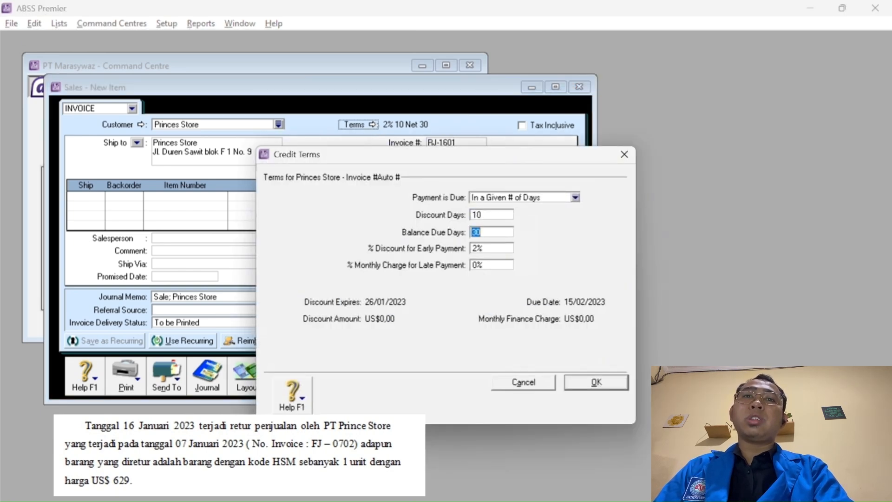
{"action": "left_click", "coordinate": [499, 249]}
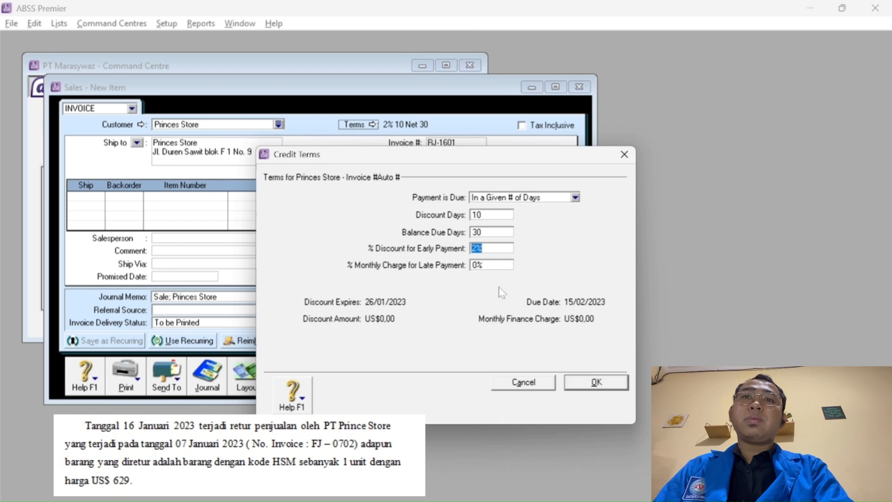
{"action": "left_click", "coordinate": [590, 379]}
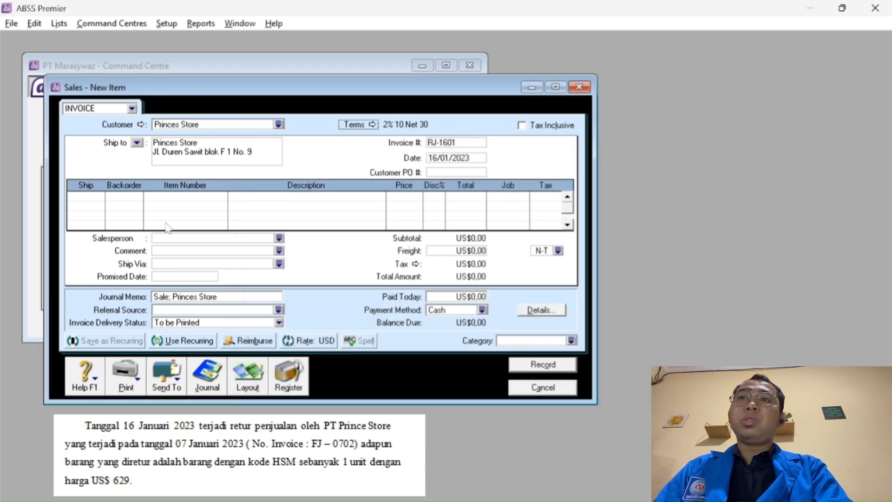
Add a return line of -1 HSM Samsung Galaxy S23 at US$629,00.
{"action": "left_click", "coordinate": [71, 197]}
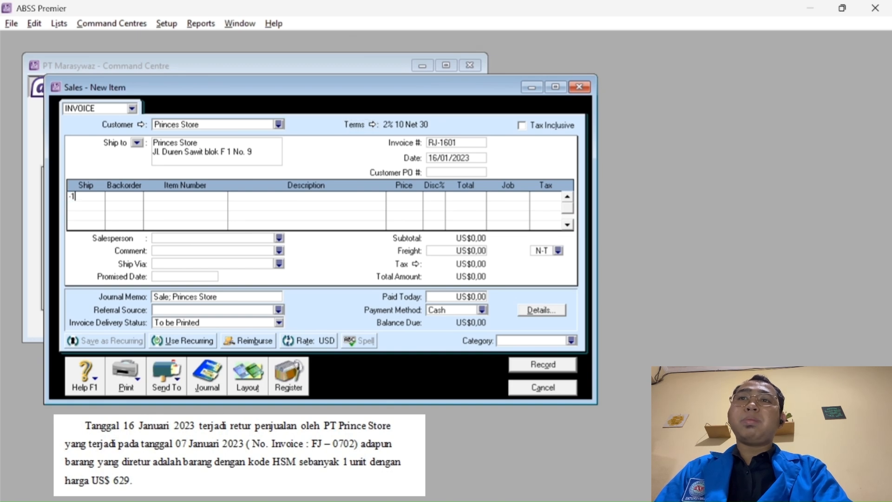
{"action": "type", "text": "-1"}
{"action": "key", "text": "Tab"}
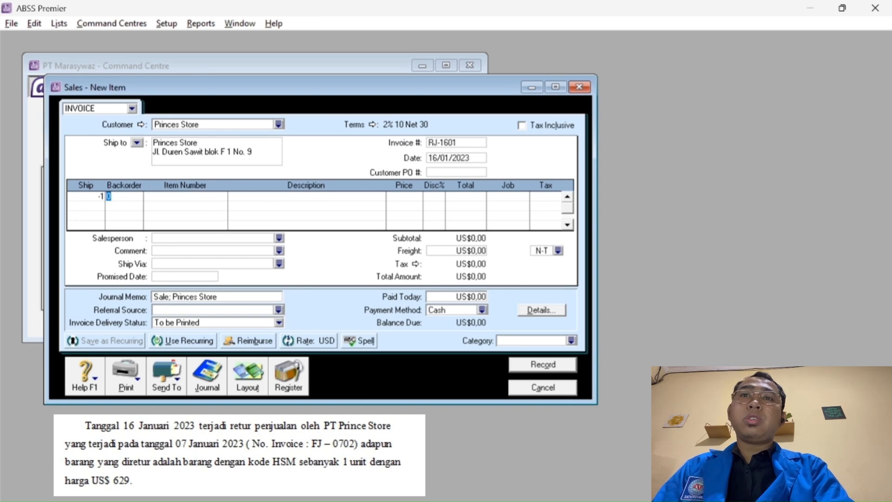
{"action": "key", "text": "Tab"}
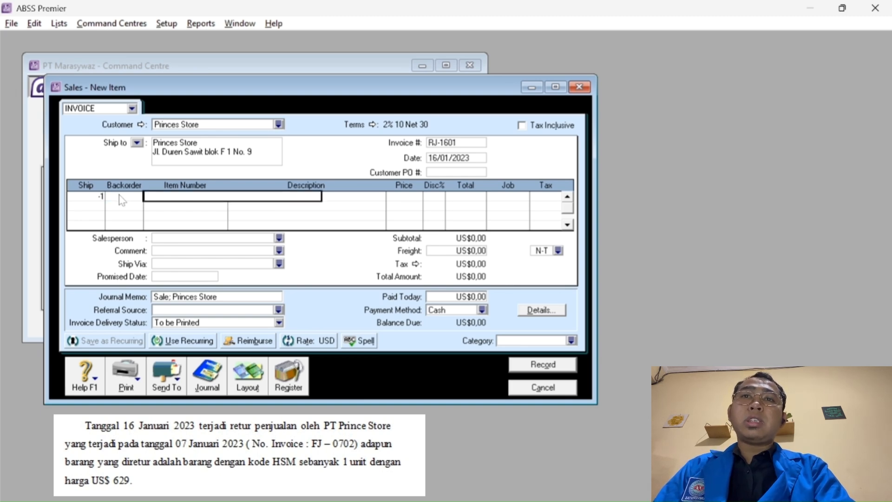
{"action": "key", "text": "Tab"}
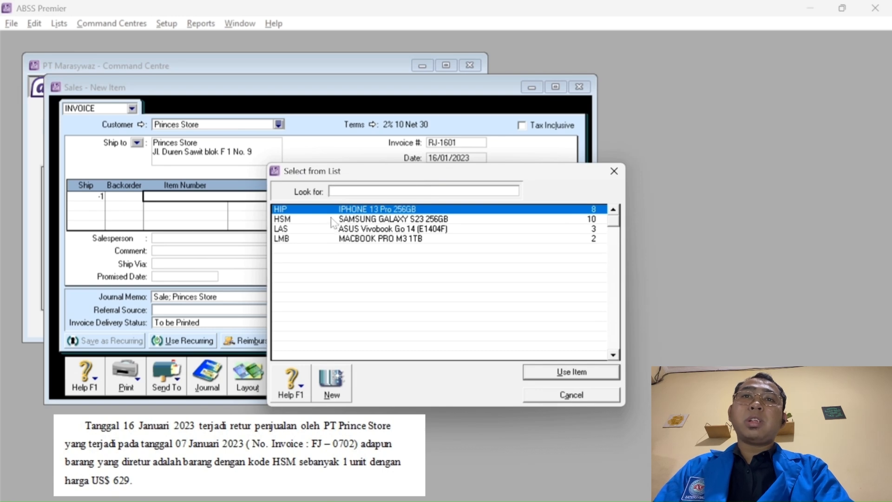
{"action": "type", "text": "HSM"}
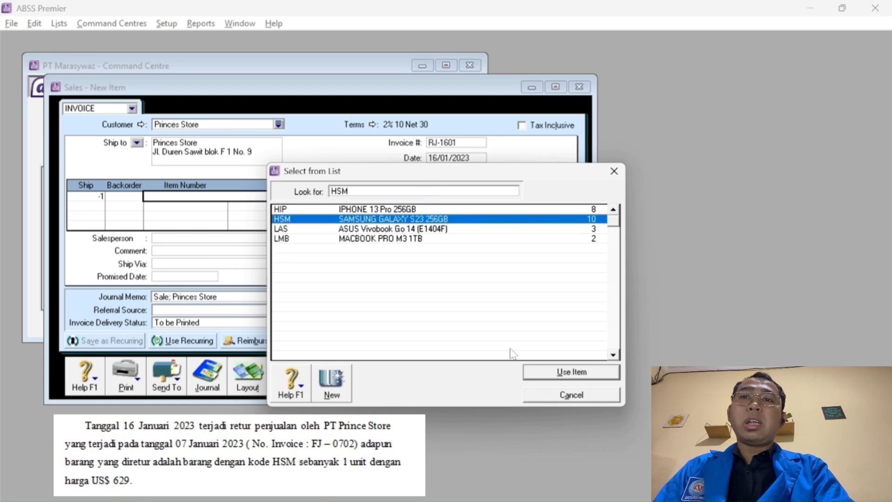
{"action": "left_click", "coordinate": [560, 378]}
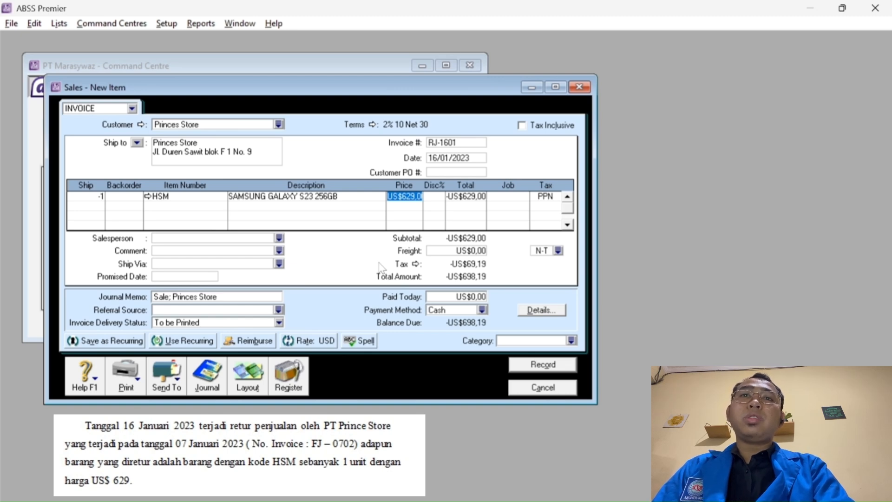
{"action": "key", "text": "Tab"}
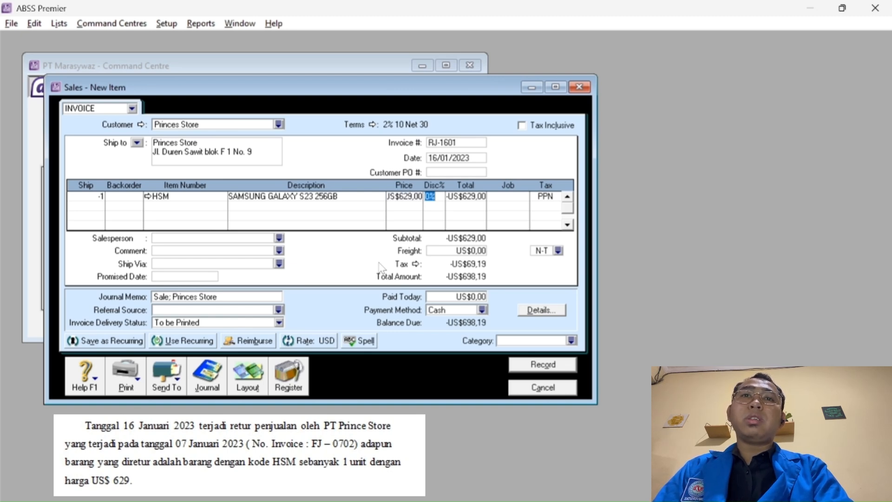
{"action": "key", "text": "Tab"}
{"action": "key", "text": "Tab"}
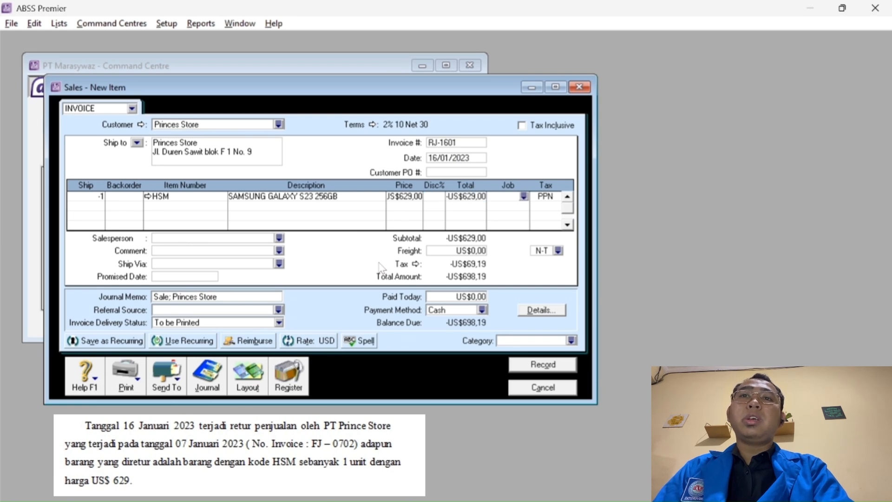
Assign job P (Produk) and category O (Overseas), then record the return.
{"action": "left_click", "coordinate": [524, 196]}
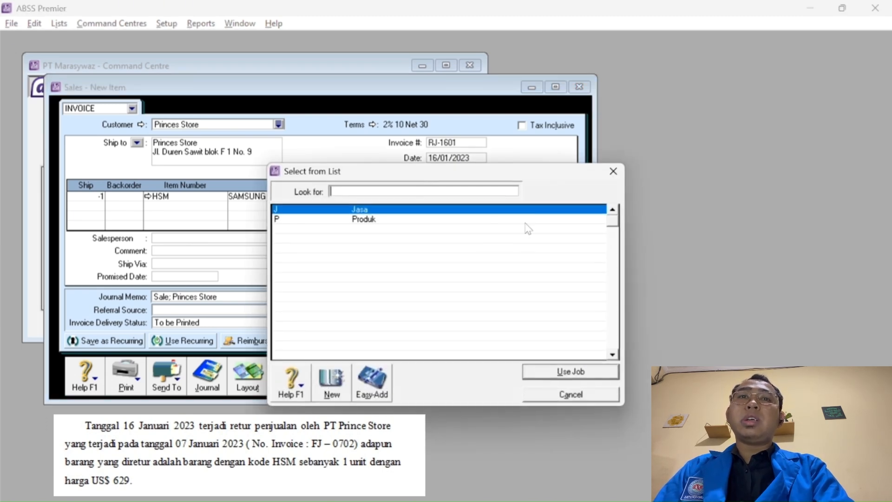
{"action": "type", "text": "P"}
{"action": "left_click", "coordinate": [556, 373]}
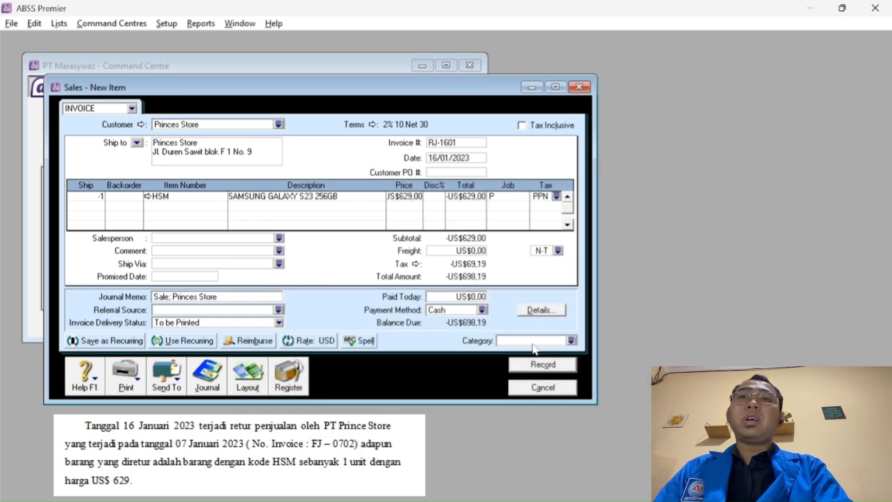
{"action": "left_click", "coordinate": [572, 341]}
{"action": "type", "text": "O"}
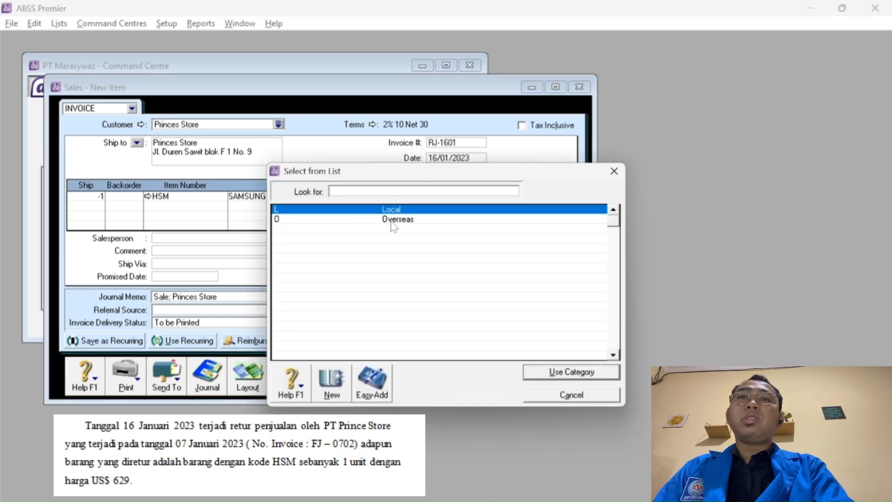
{"action": "left_click", "coordinate": [393, 220]}
{"action": "left_click", "coordinate": [553, 376]}
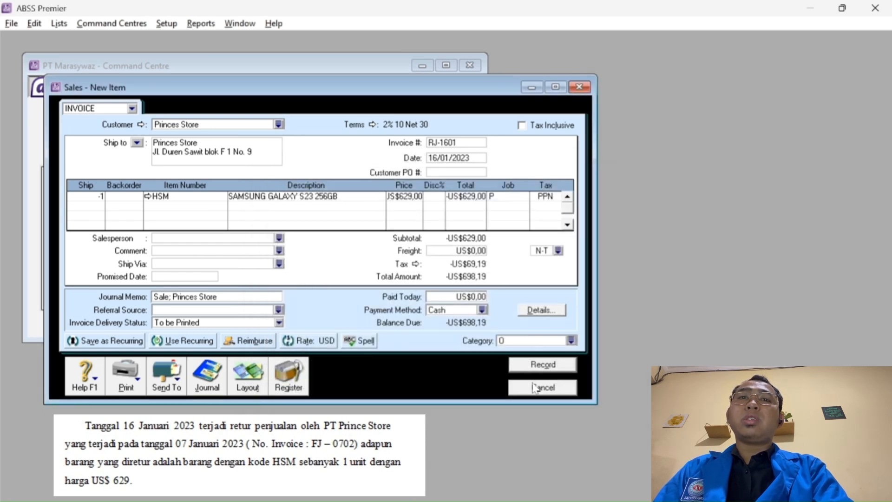
{"action": "left_click", "coordinate": [544, 365]}
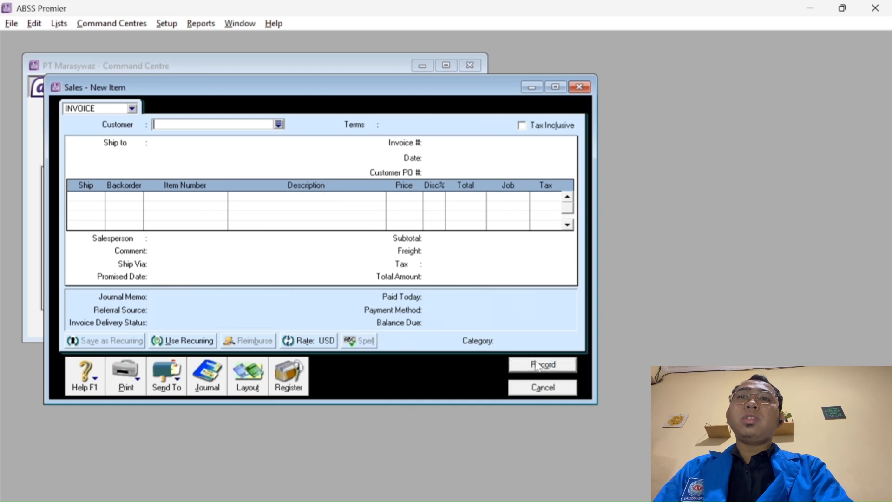
Select the RJ-1601 Princes Store credit in the Sales Register's Returns & Credits to apply it.
{"action": "left_click", "coordinate": [531, 391]}
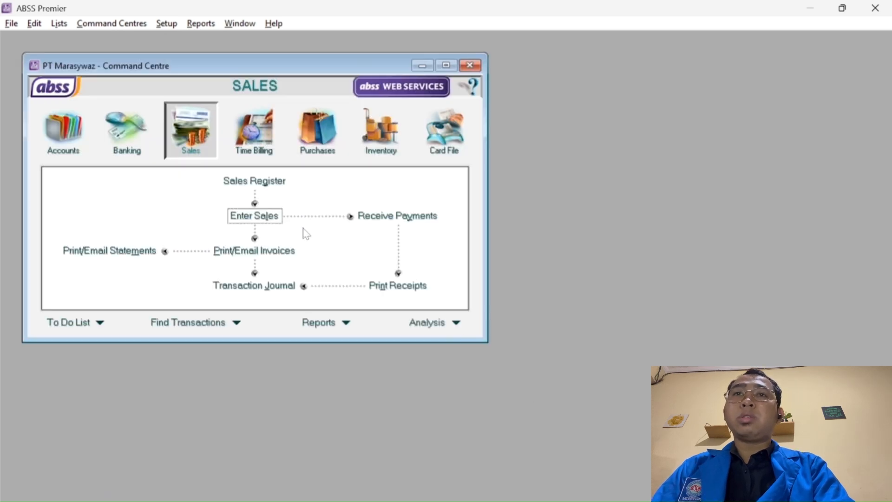
{"action": "left_click", "coordinate": [256, 179]}
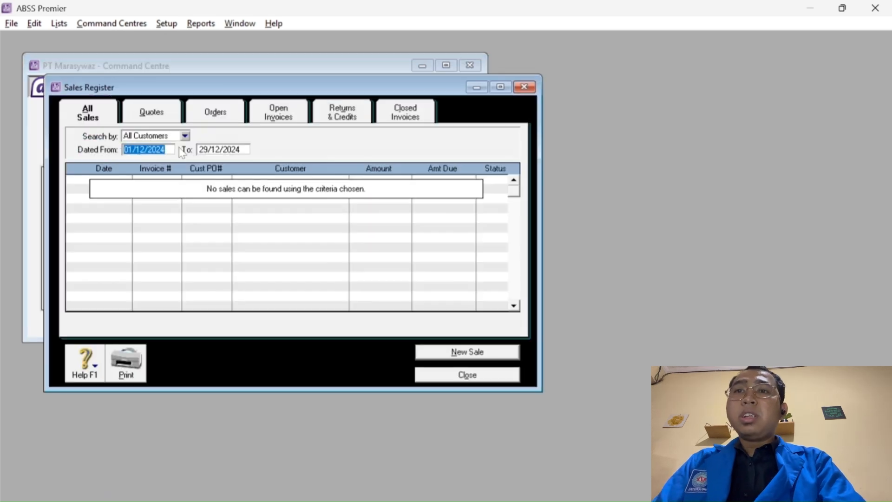
{"action": "left_click", "coordinate": [338, 110]}
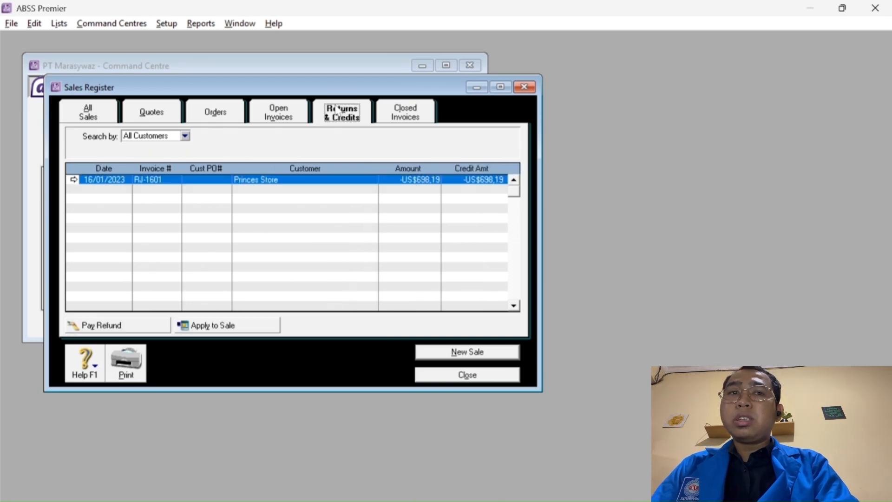
{"action": "left_click", "coordinate": [218, 266]}
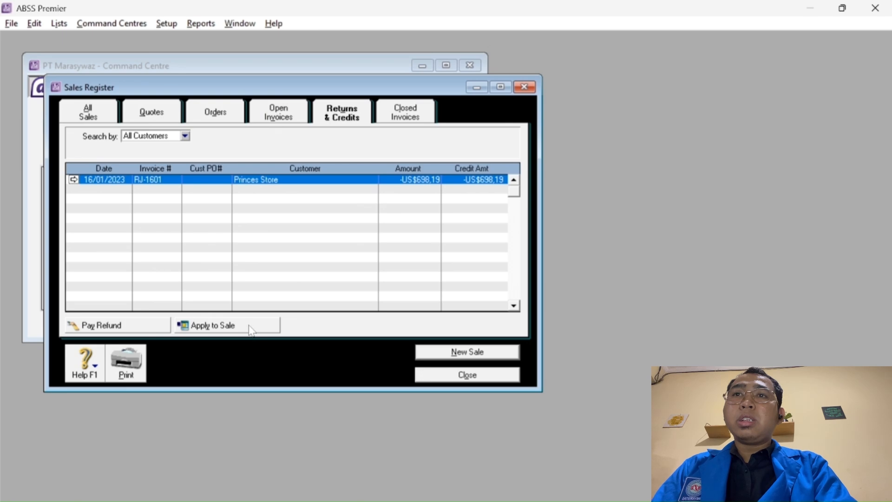
{"action": "left_click", "coordinate": [250, 327]}
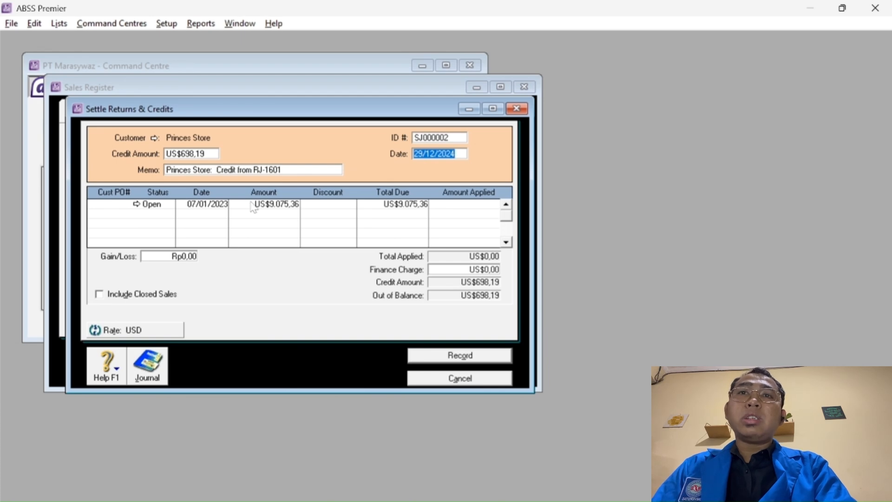
Set the settlement ID to RJ-1601 and its date to 16/01/2023.
{"action": "left_click", "coordinate": [426, 138]}
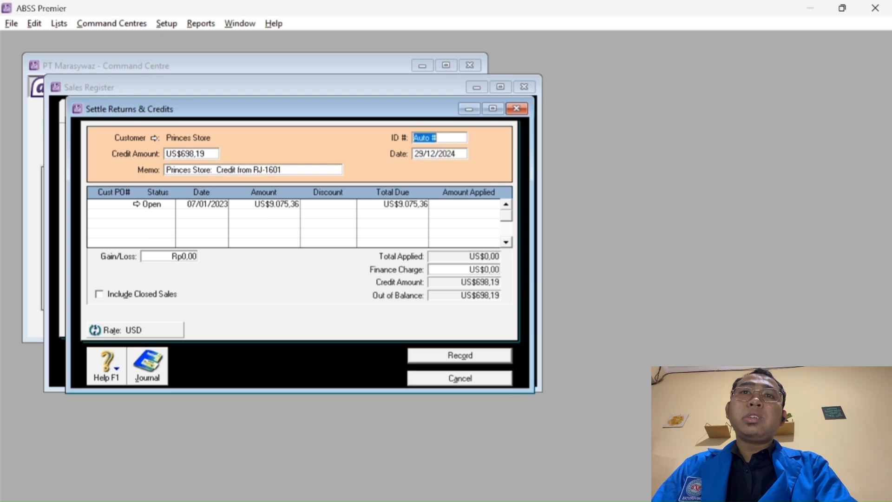
{"action": "type", "text": "RJ"}
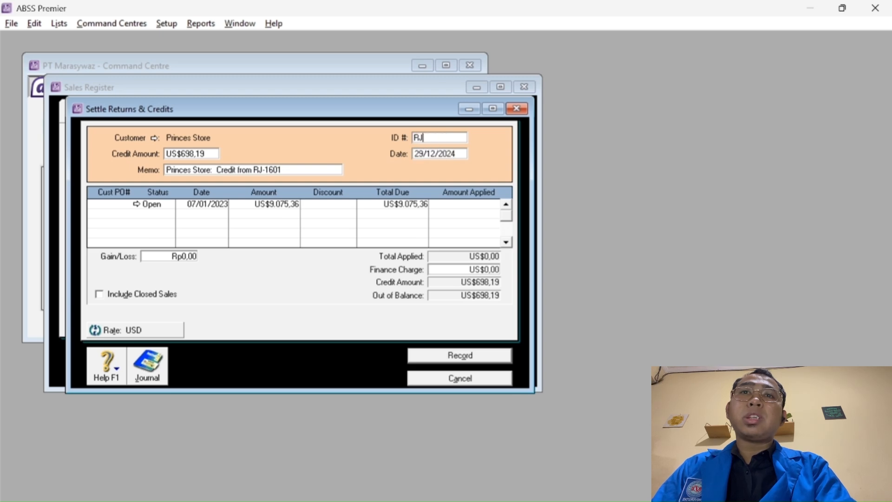
{"action": "type", "text": "-16"}
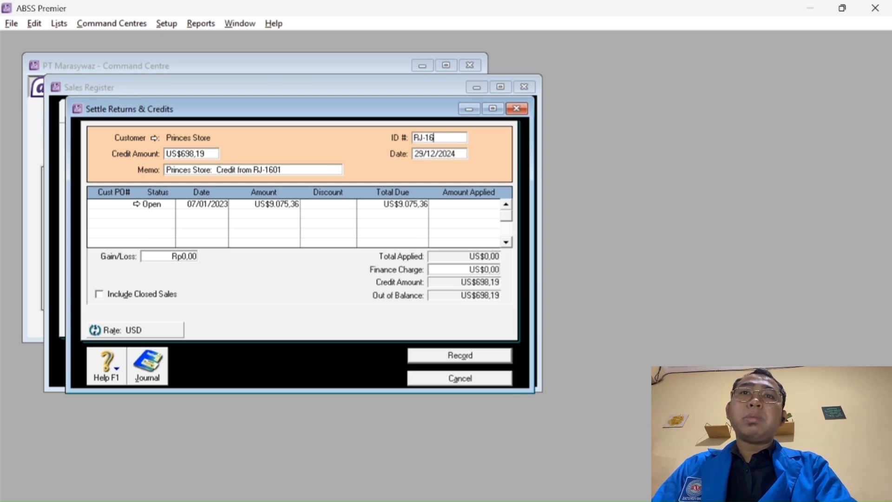
{"action": "type", "text": "01"}
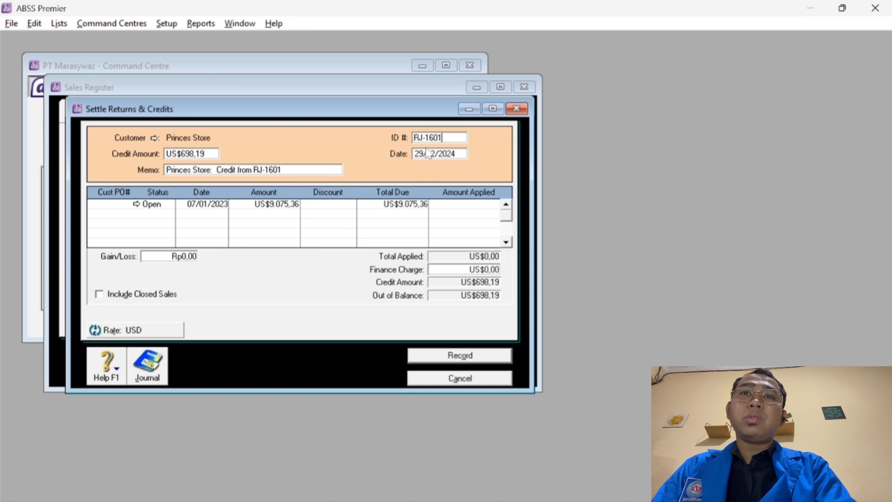
{"action": "key", "text": "Tab"}
{"action": "left_click", "coordinate": [422, 153]}
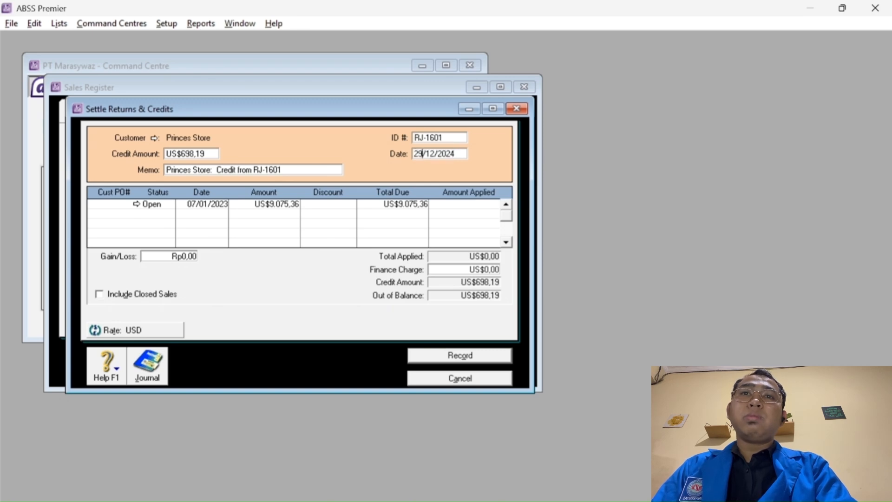
{"action": "key", "text": "BackSpace"}
{"action": "key", "text": "BackSpace"}
{"action": "type", "text": "16"}
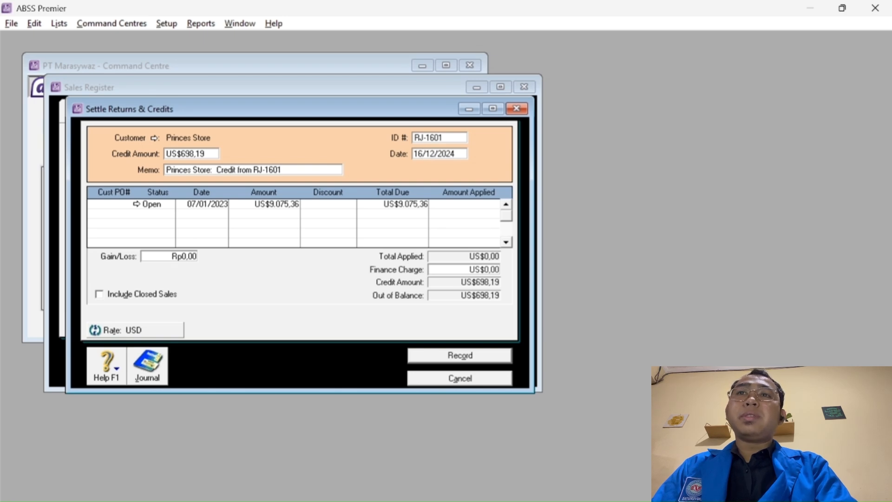
{"action": "left_click", "coordinate": [435, 153]}
{"action": "key", "text": "BackSpace"}
{"action": "key", "text": "BackSpace"}
{"action": "type", "text": "01"}
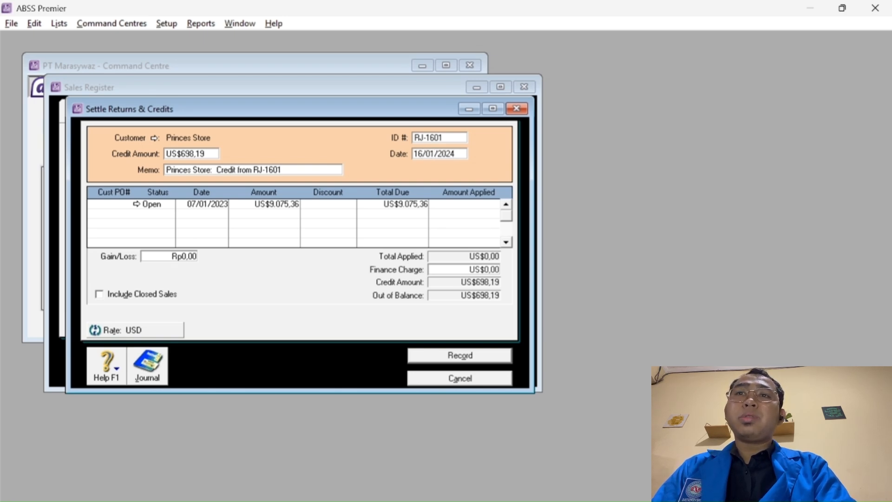
{"action": "key", "text": "BackSpace"}
{"action": "type", "text": "3"}
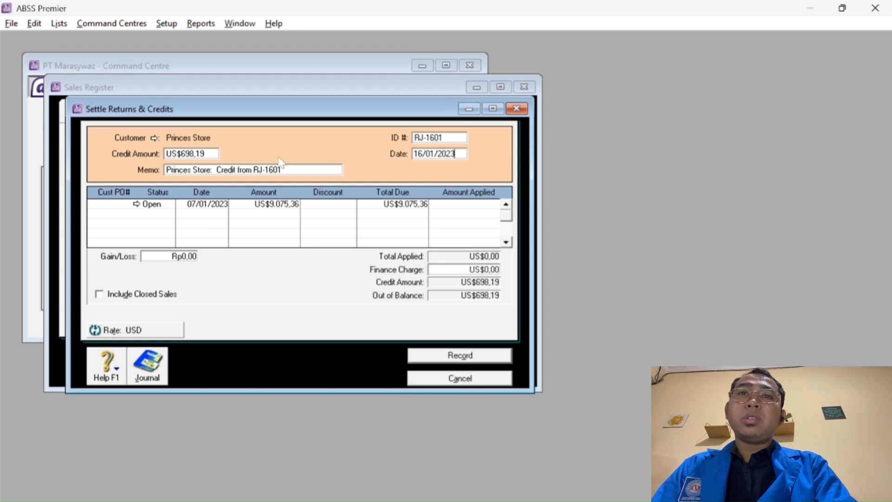
{"action": "key", "text": "Tab"}
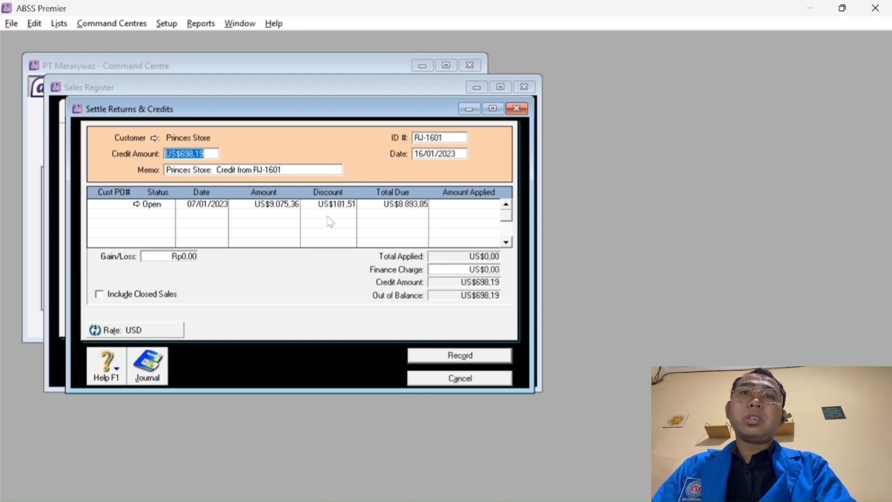
Apply the US$698,19 credit to the 07/01/2023 invoice and record the settlement.
{"action": "left_click", "coordinate": [470, 205]}
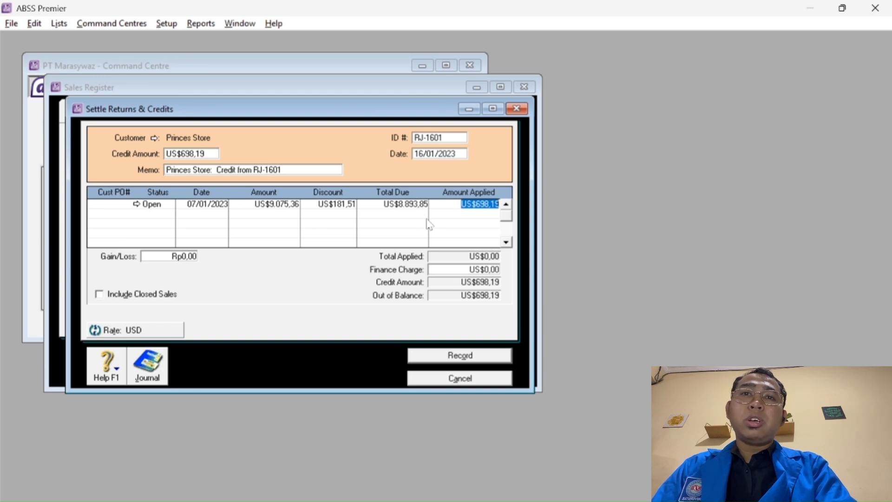
{"action": "key", "text": "Tab"}
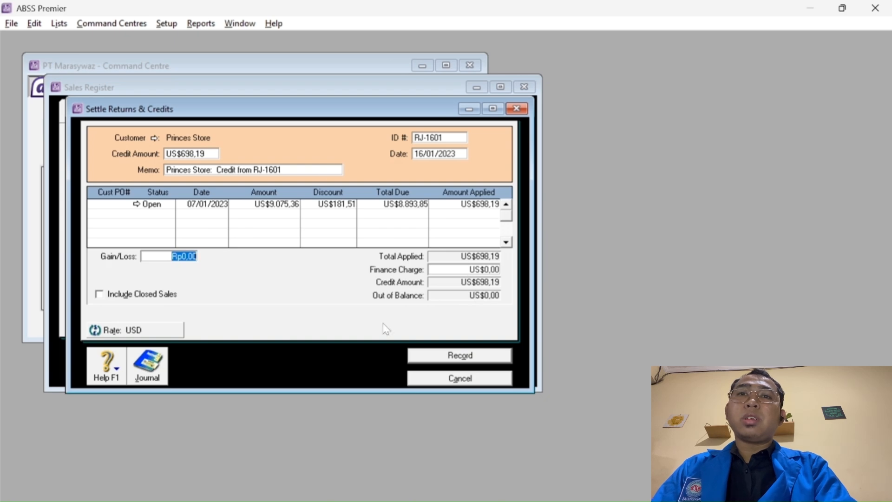
{"action": "left_click", "coordinate": [460, 357]}
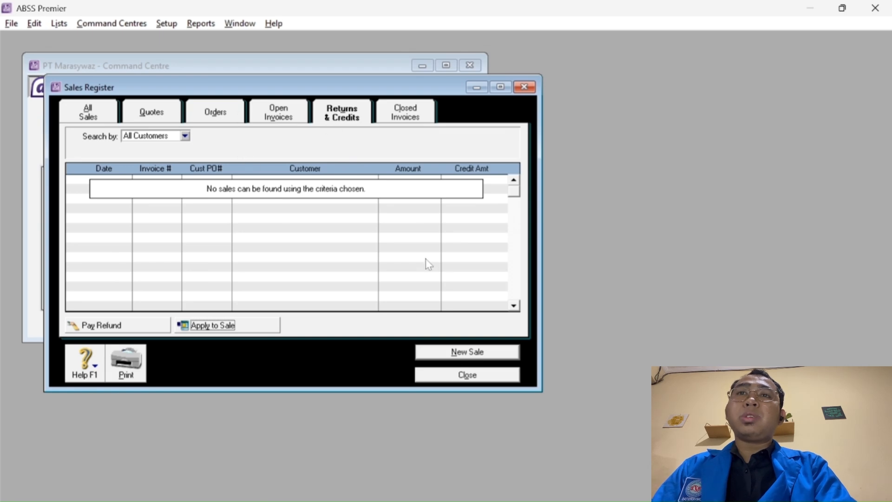
Start receiving a refund for the RB-1601 debit from the Purchases Register.
{"action": "left_click", "coordinate": [478, 374]}
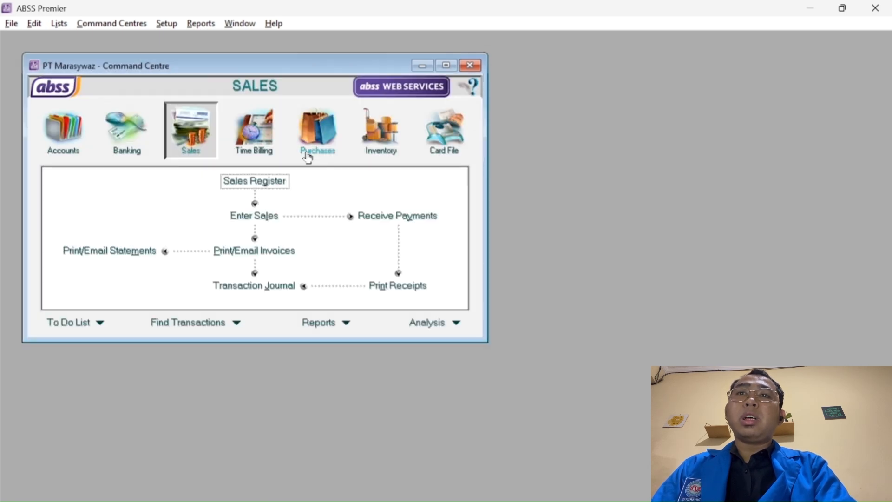
{"action": "left_click", "coordinate": [324, 135]}
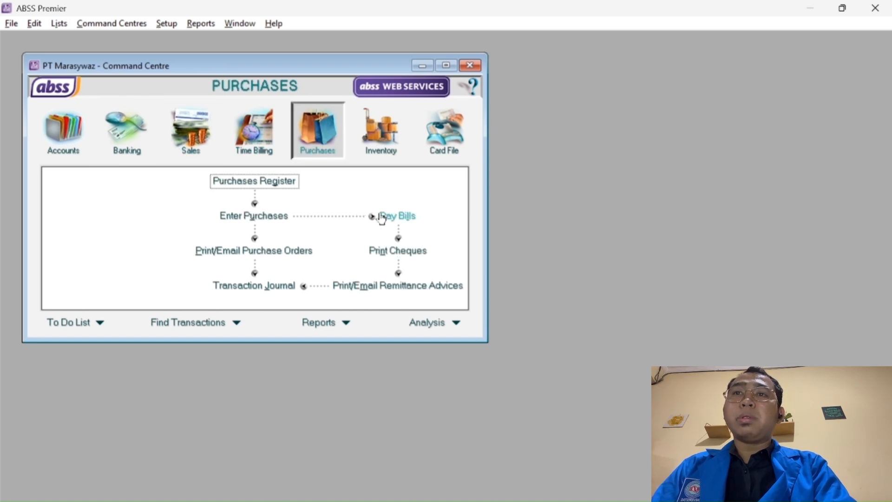
{"action": "left_click", "coordinate": [280, 184]}
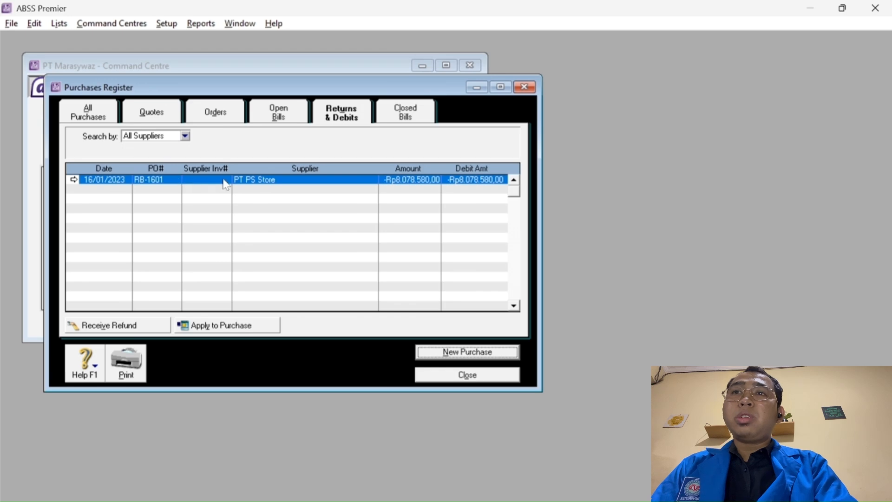
{"action": "left_click", "coordinate": [126, 326]}
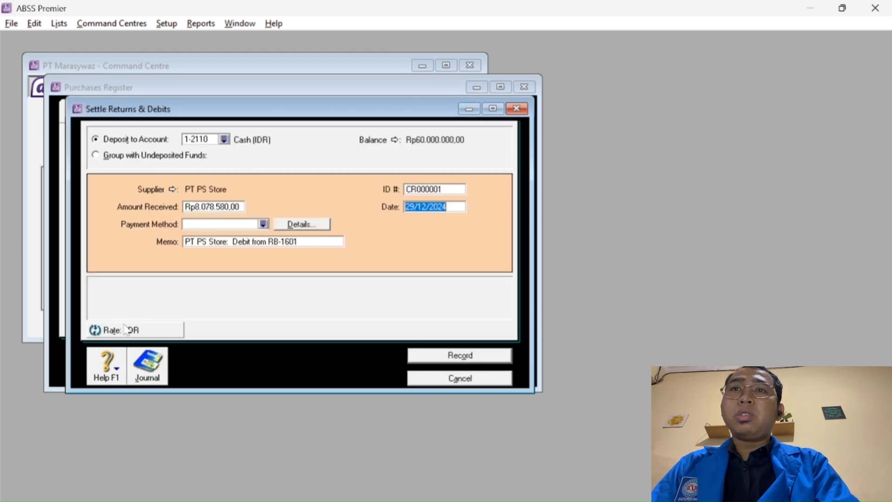
Set the refund ID to RB-1601 and date it 16/01/2023.
{"action": "left_click", "coordinate": [436, 190]}
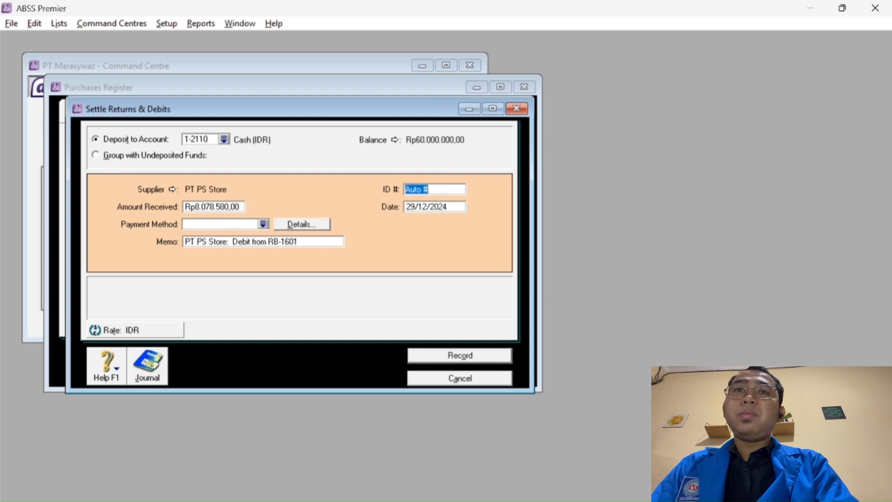
{"action": "type", "text": "RB"}
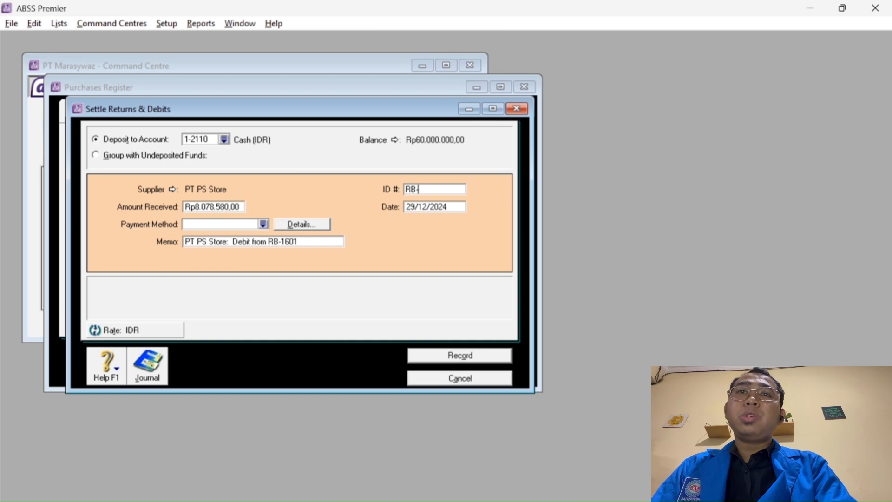
{"action": "type", "text": "-1601"}
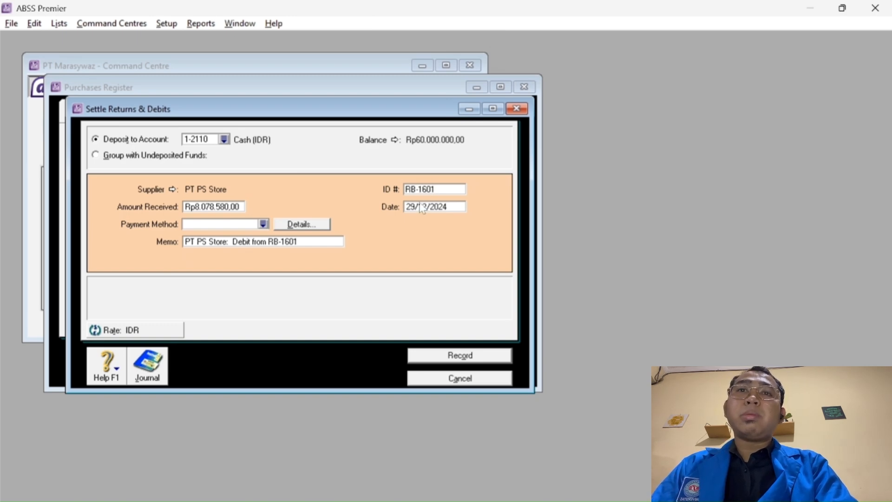
{"action": "left_click", "coordinate": [414, 206]}
{"action": "left_click", "coordinate": [414, 207]}
{"action": "key", "text": "BackSpace"}
{"action": "key", "text": "BackSpace"}
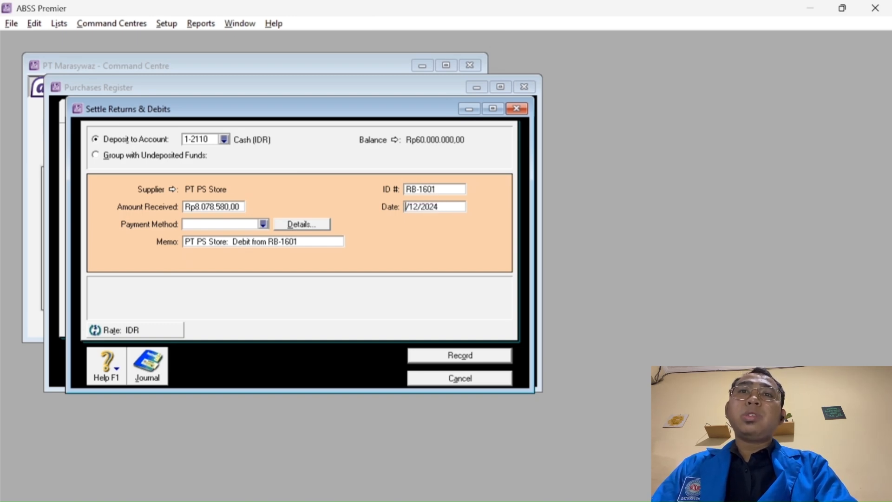
{"action": "type", "text": "16"}
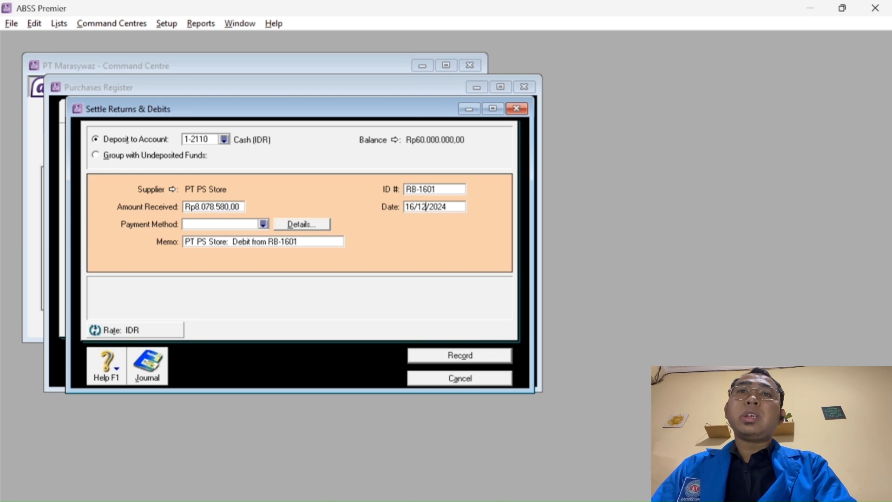
{"action": "key", "text": "BackSpace"}
{"action": "key", "text": "BackSpace"}
{"action": "type", "text": "01"}
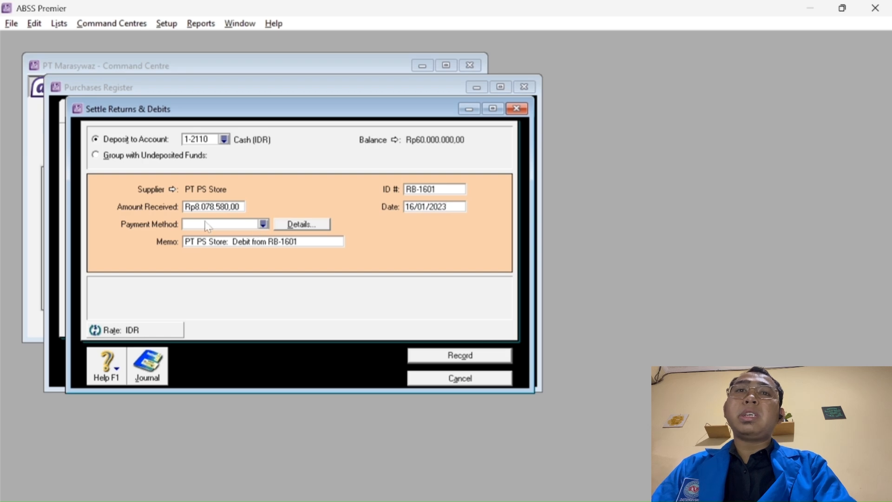
Deposit the refund into 1-2140 Bank (Mandiri) and record it.
{"action": "left_click", "coordinate": [225, 139]}
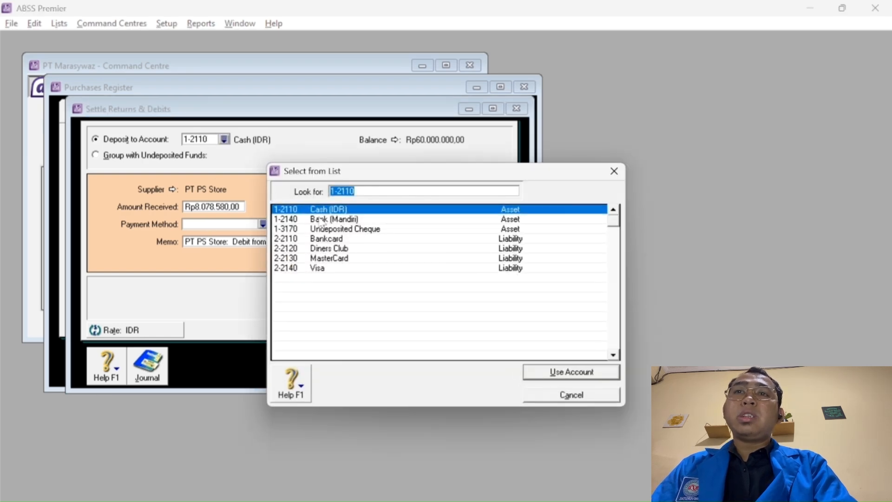
{"action": "left_click", "coordinate": [322, 220]}
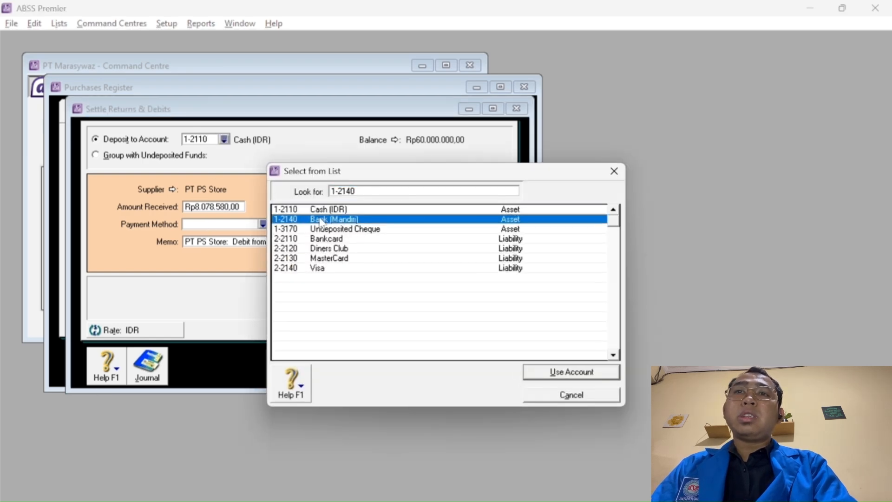
{"action": "left_click", "coordinate": [544, 372]}
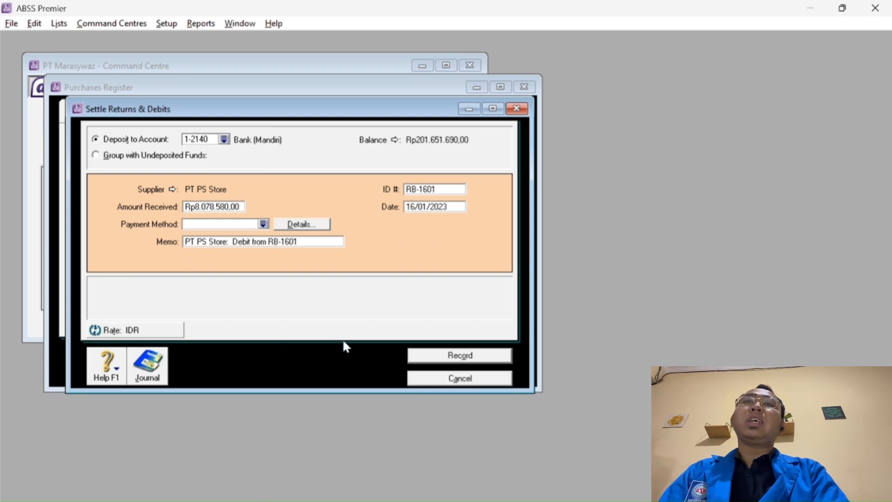
{"action": "left_click", "coordinate": [432, 357]}
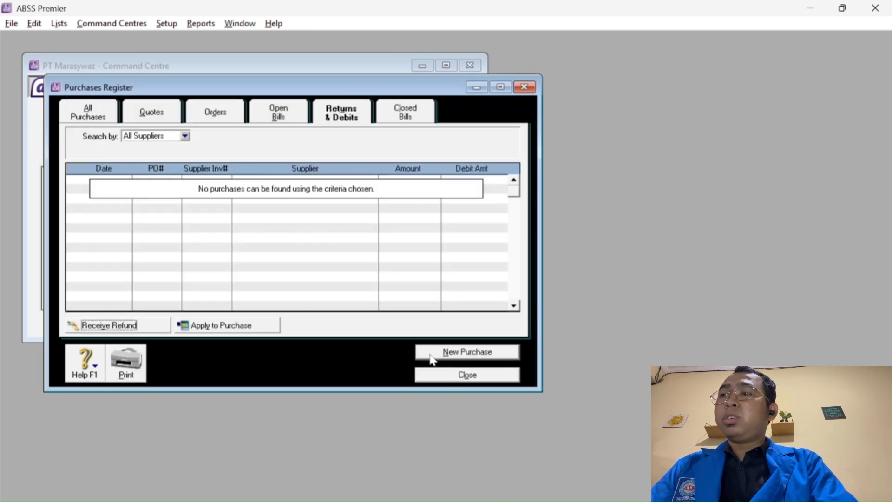
Close the Purchases Register and open a new Item-layout sales invoice for PT Global Electro.
{"action": "left_click", "coordinate": [454, 374]}
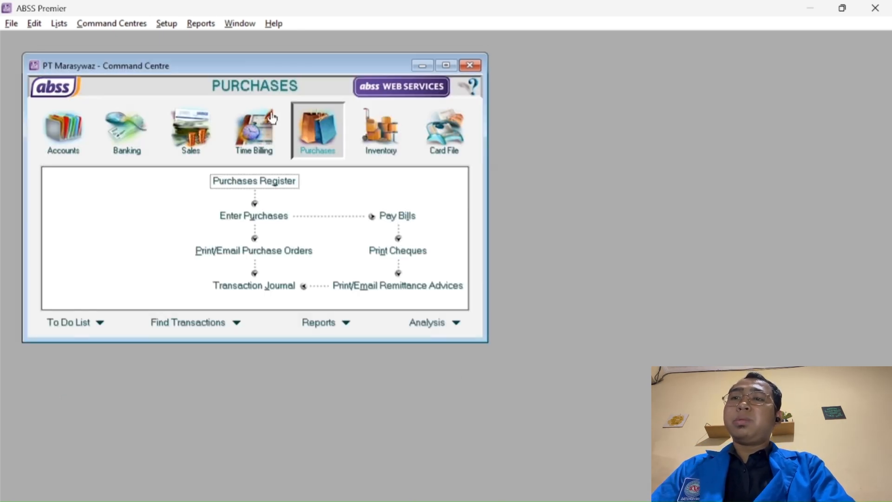
{"action": "left_click", "coordinate": [190, 133]}
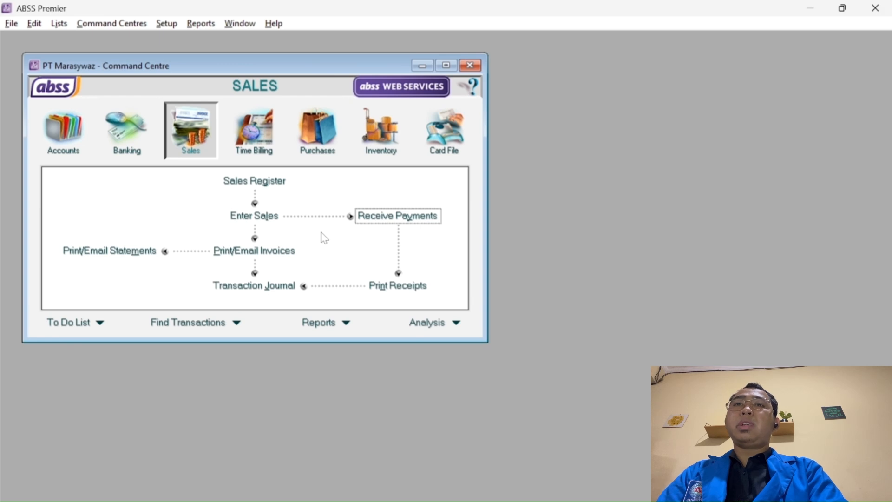
{"action": "left_click", "coordinate": [260, 217]}
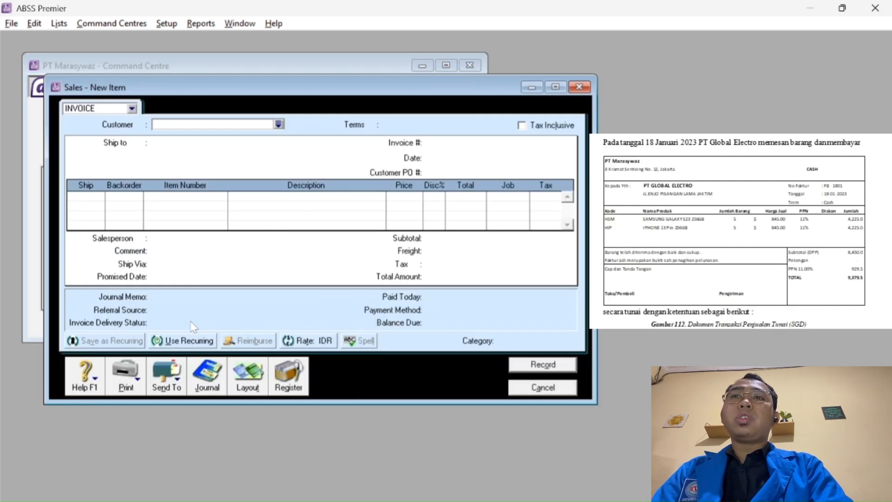
{"action": "left_click", "coordinate": [278, 124]}
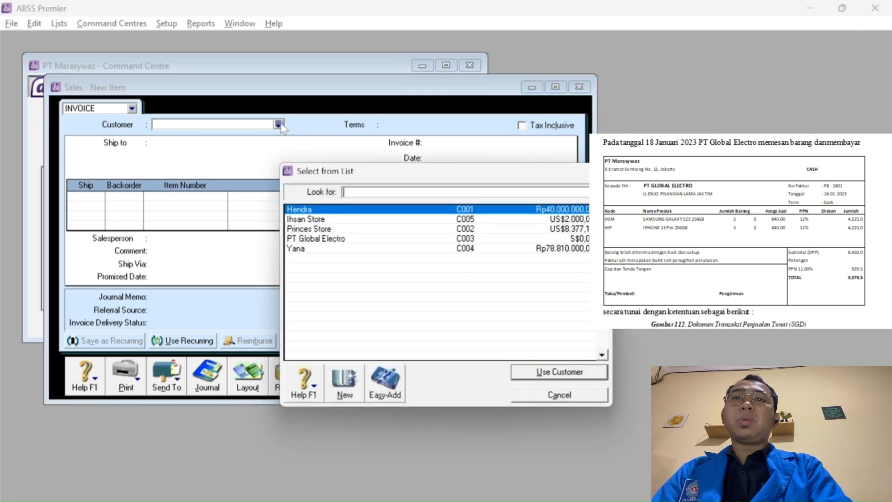
{"action": "left_click", "coordinate": [341, 242]}
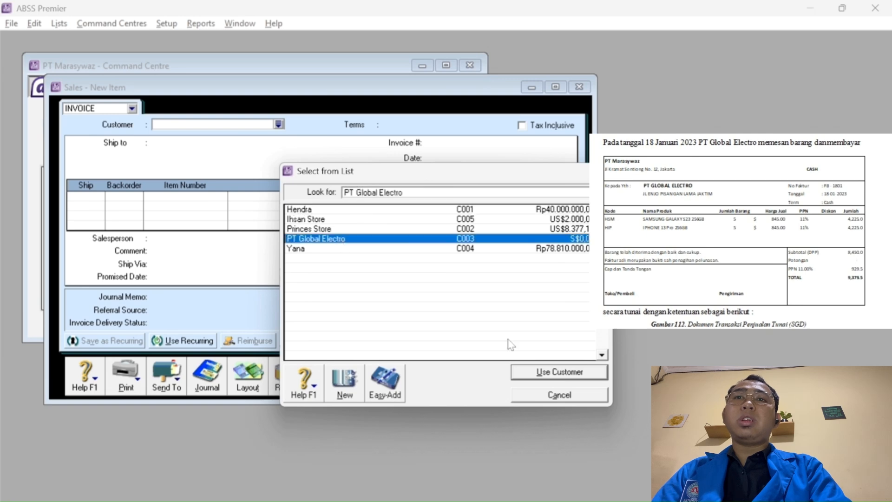
{"action": "left_click", "coordinate": [538, 373]}
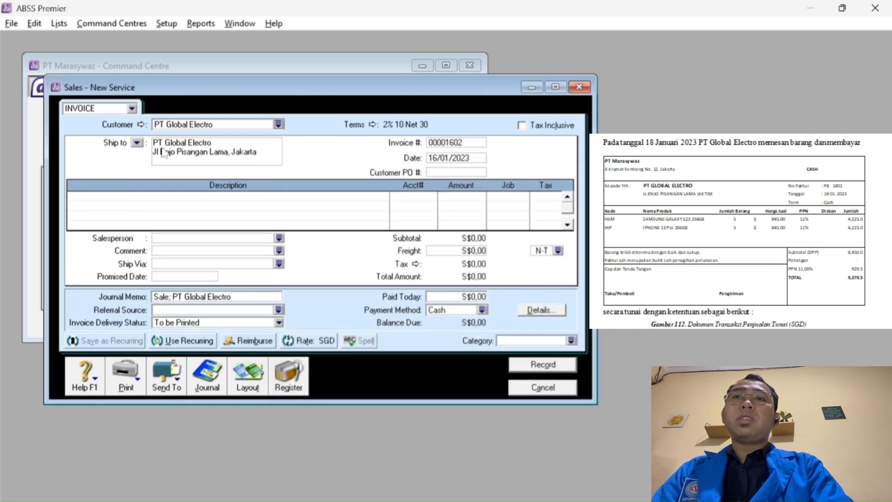
{"action": "left_click", "coordinate": [246, 378]}
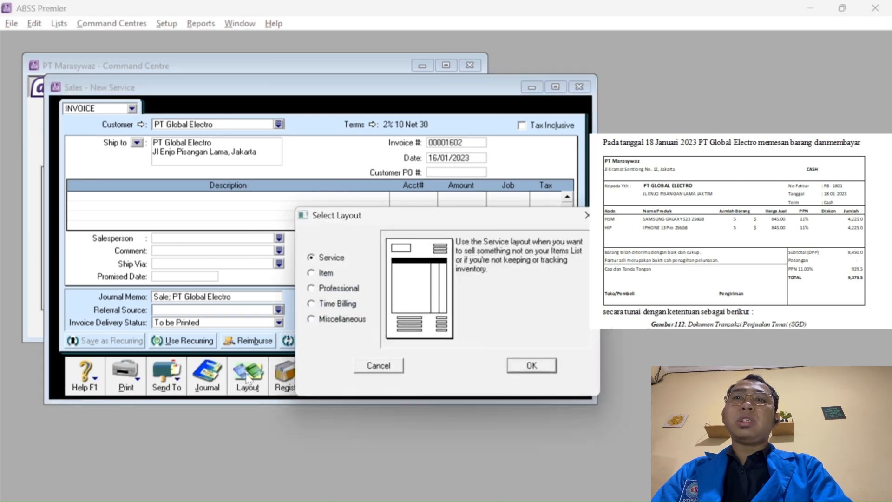
{"action": "left_click", "coordinate": [311, 274]}
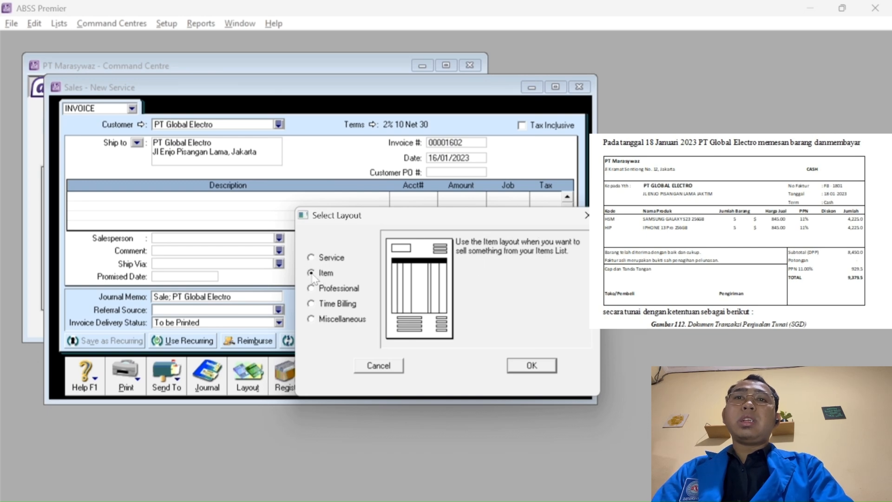
{"action": "left_click", "coordinate": [532, 367]}
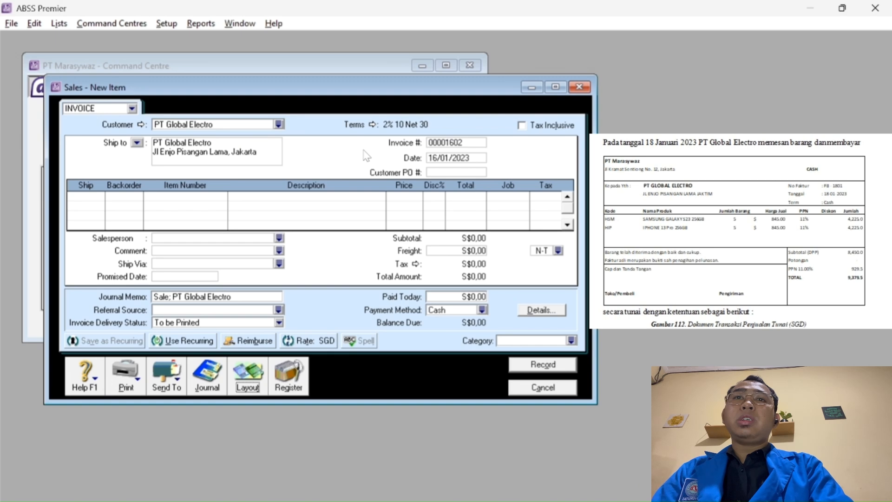
Date the invoice 18/01/2023 and number it FJ-1801.
{"action": "left_click", "coordinate": [443, 160]}
{"action": "left_click", "coordinate": [437, 158]}
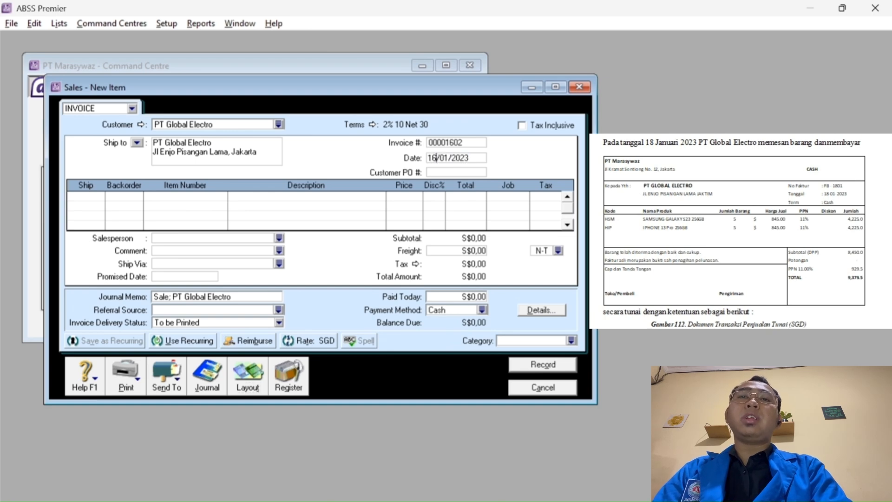
{"action": "key", "text": "BackSpace"}
{"action": "type", "text": "8"}
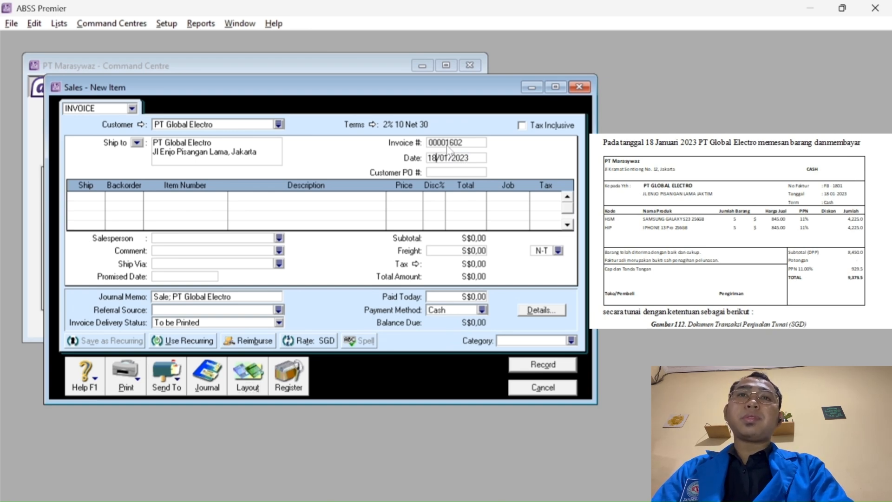
{"action": "left_click", "coordinate": [445, 144]}
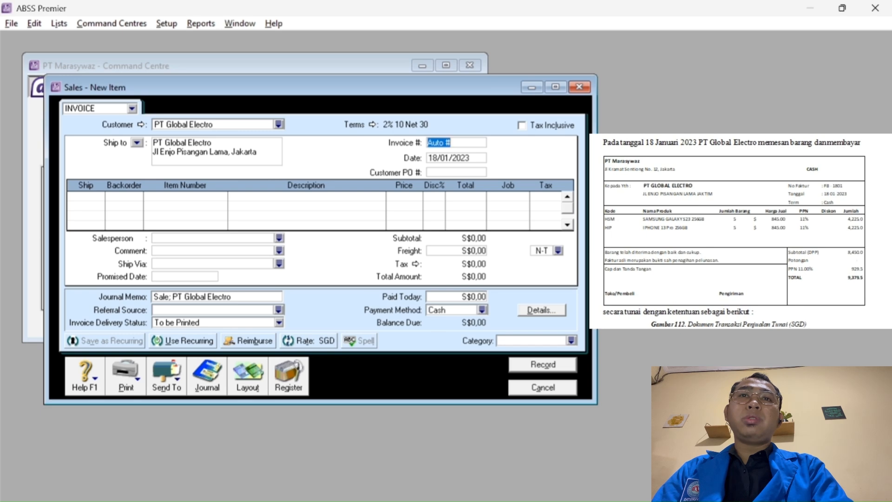
{"action": "type", "text": "FB"}
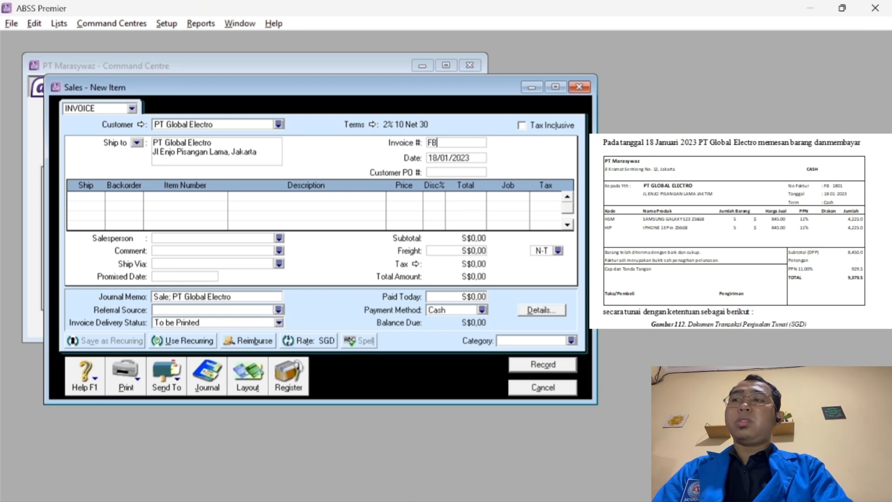
{"action": "key", "text": "BackSpace"}
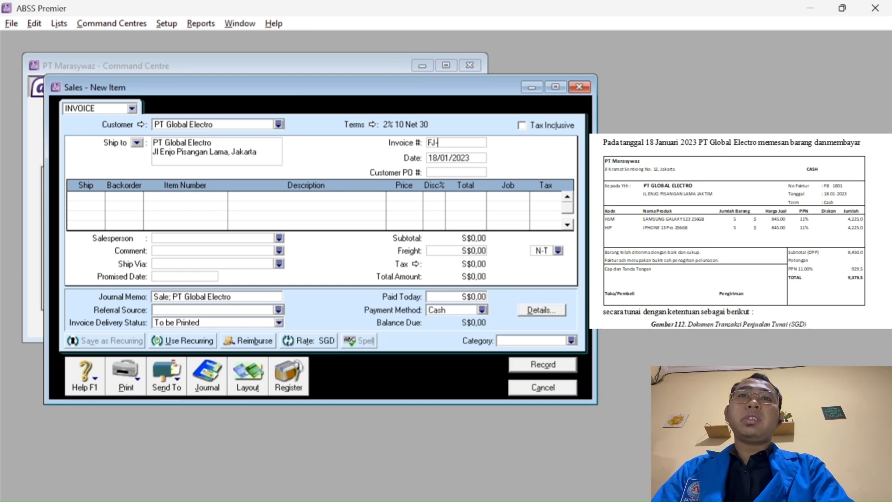
{"action": "type", "text": "J-1801"}
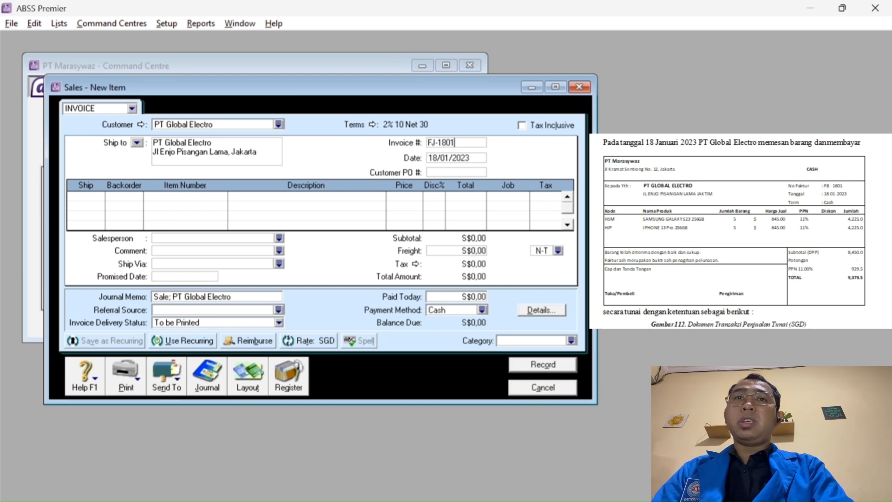
Add 5 SAMSUNG GALAXY S23 256GB on the first line under job P (Produk).
{"action": "left_click", "coordinate": [80, 197]}
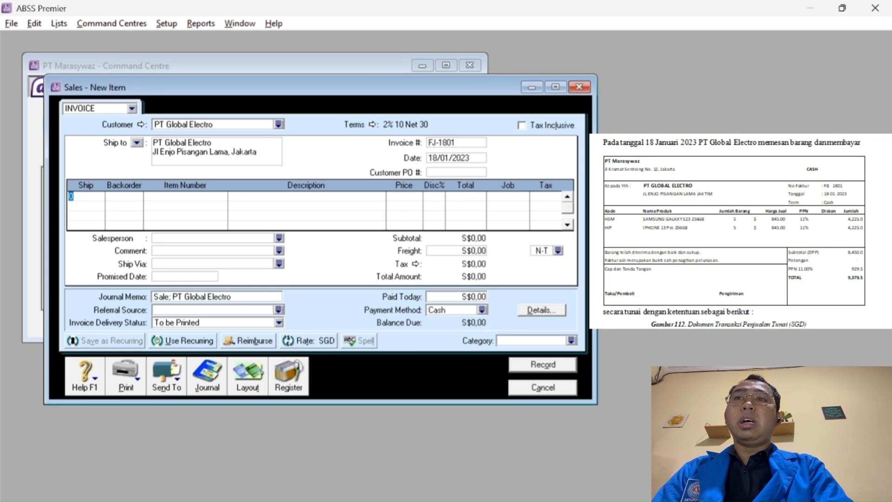
{"action": "key", "text": "Tab"}
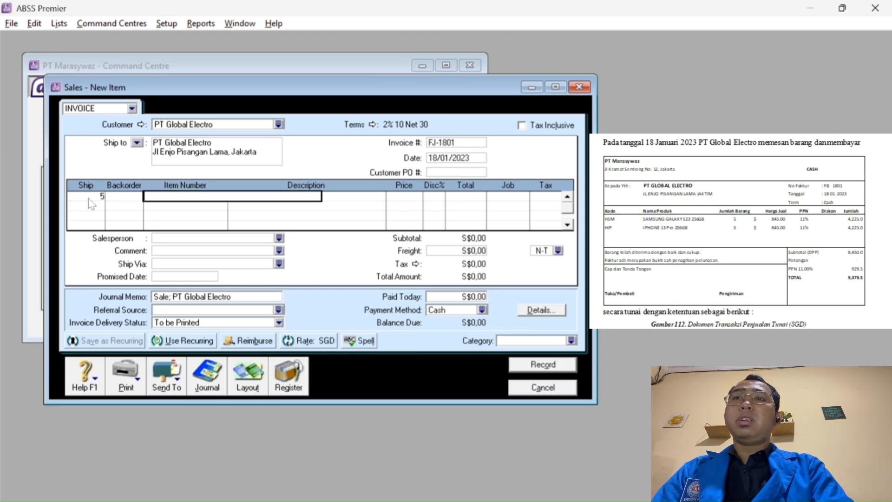
{"action": "key", "text": "Tab"}
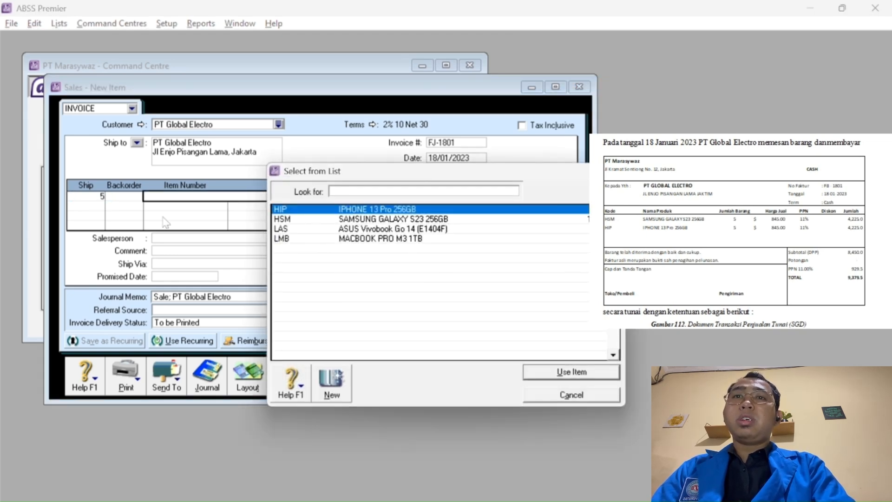
{"action": "left_click", "coordinate": [321, 219]}
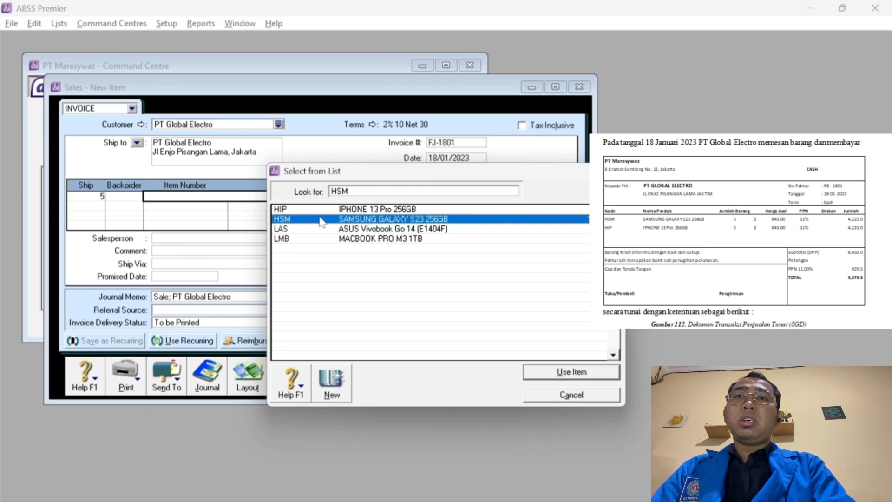
{"action": "left_click", "coordinate": [560, 372]}
{"action": "key", "text": "Tab"}
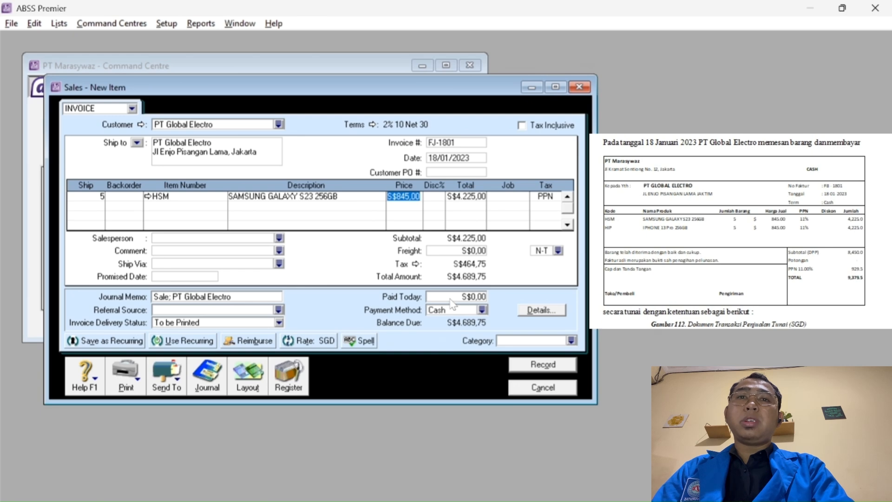
{"action": "key", "text": "Tab"}
{"action": "key", "text": "Tab"}
{"action": "key", "text": "Tab"}
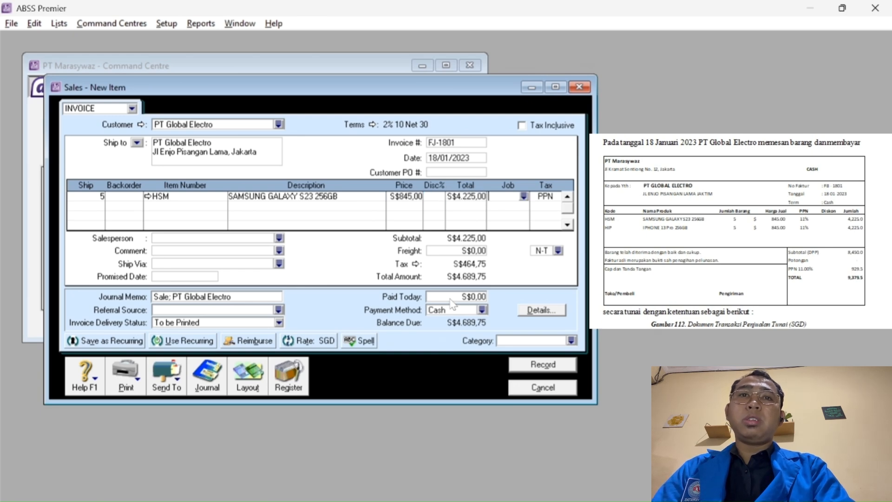
{"action": "left_click", "coordinate": [524, 197]}
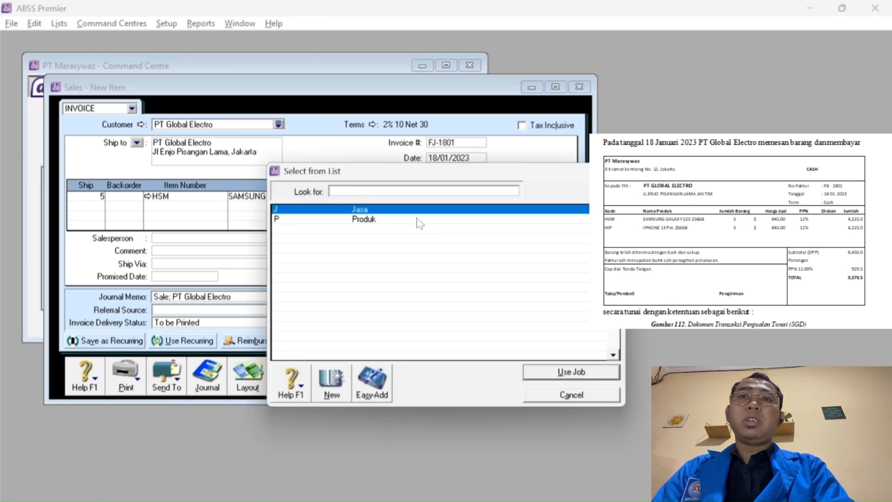
{"action": "type", "text": "P"}
{"action": "left_click", "coordinate": [545, 373]}
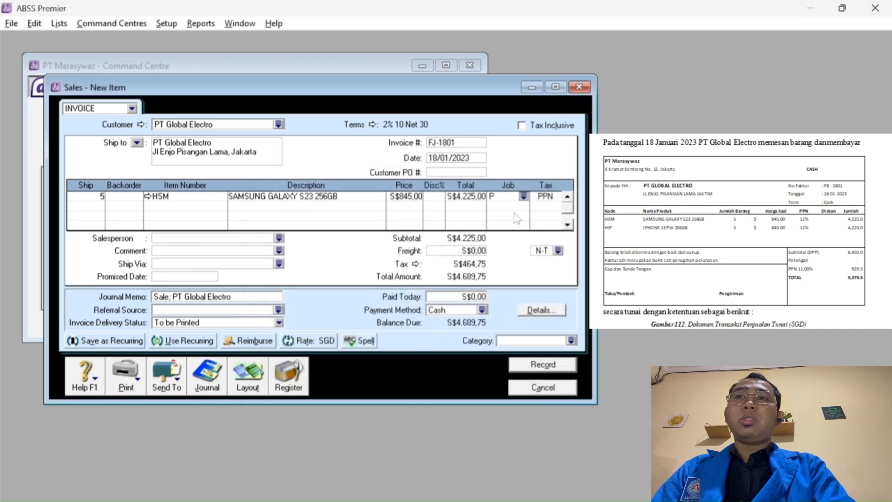
{"action": "key", "text": "Tab"}
Add 5 IPHONE 13 Pro 256GB at S$845,00 on the second line under job P.
{"action": "left_click", "coordinate": [88, 207]}
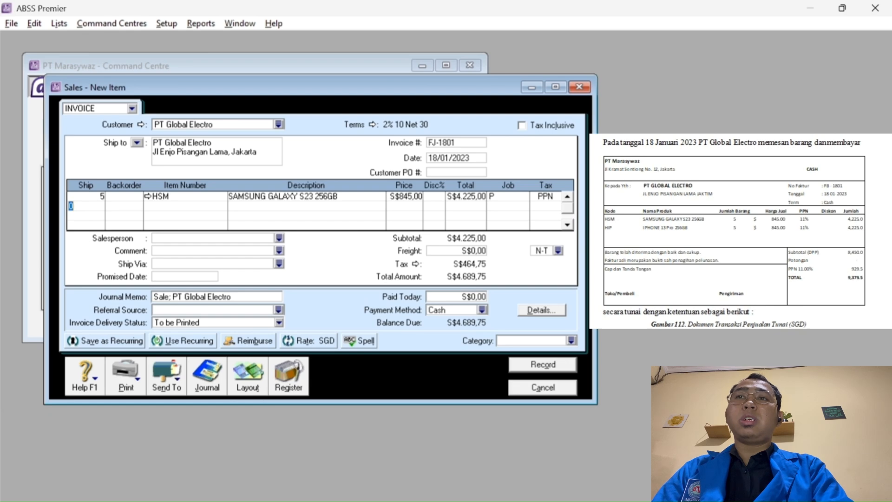
{"action": "type", "text": "5"}
{"action": "key", "text": "Tab"}
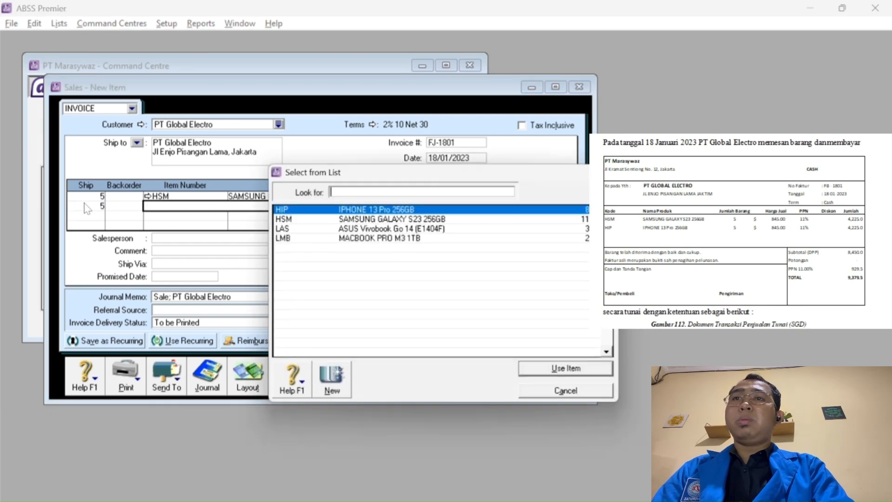
{"action": "key", "text": "Tab"}
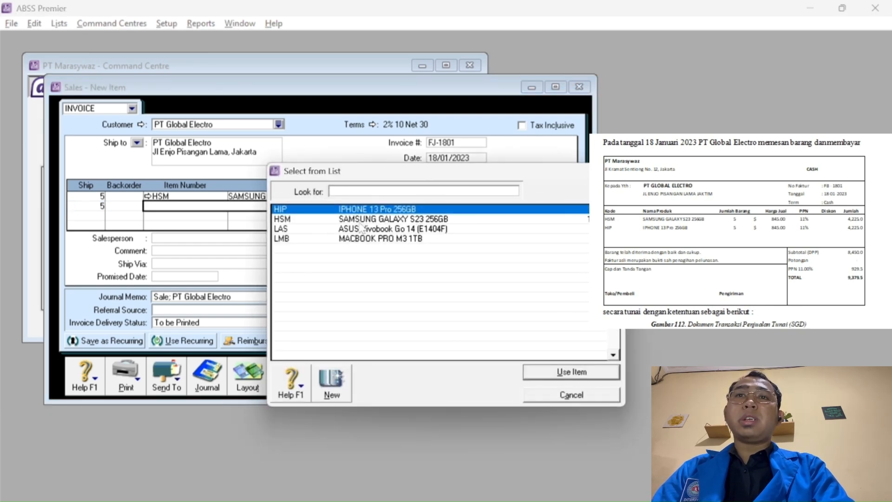
{"action": "left_click", "coordinate": [554, 374]}
{"action": "key", "text": "Tab"}
{"action": "key", "text": "Tab"}
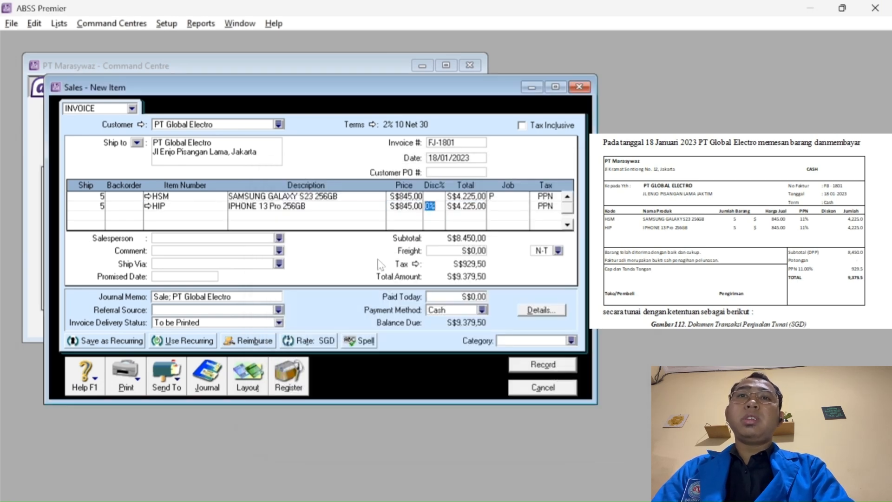
{"action": "key", "text": "Tab"}
{"action": "key", "text": "Tab"}
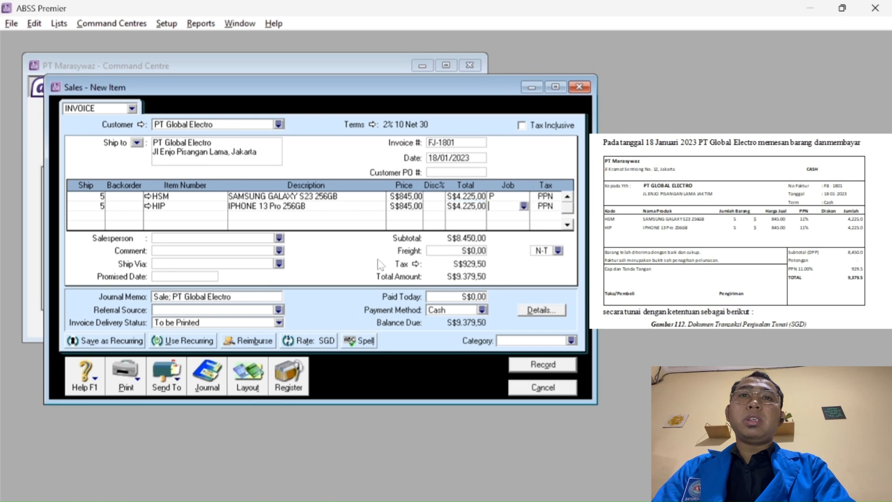
{"action": "left_click", "coordinate": [523, 207]}
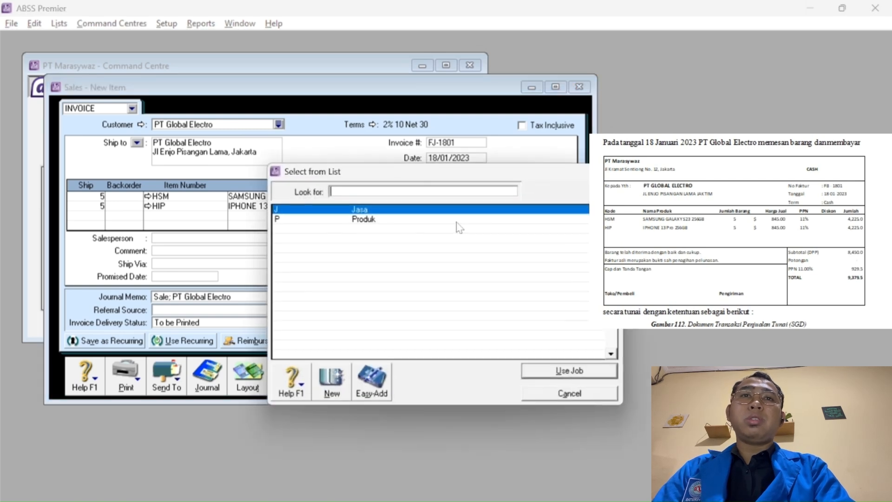
{"action": "type", "text": "P"}
{"action": "left_click", "coordinate": [542, 372]}
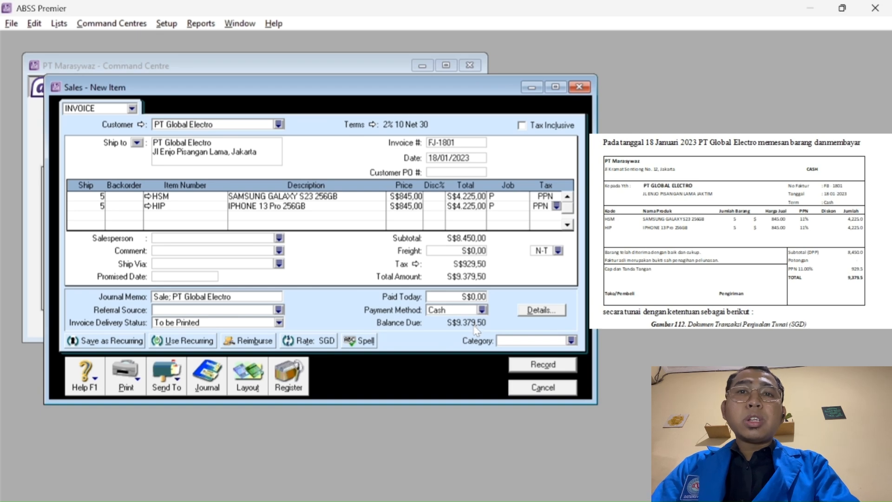
Change the invoice's credit terms so payment is due C.O.D.
{"action": "left_click", "coordinate": [374, 125]}
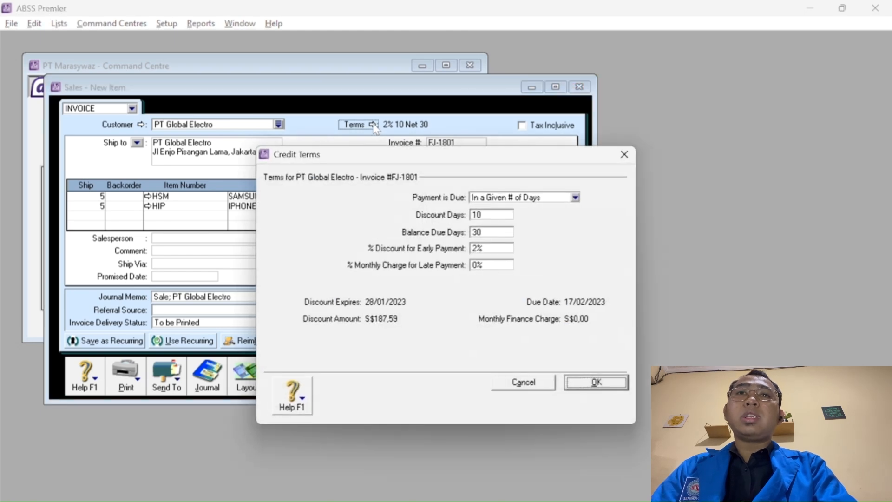
{"action": "left_click", "coordinate": [497, 199]}
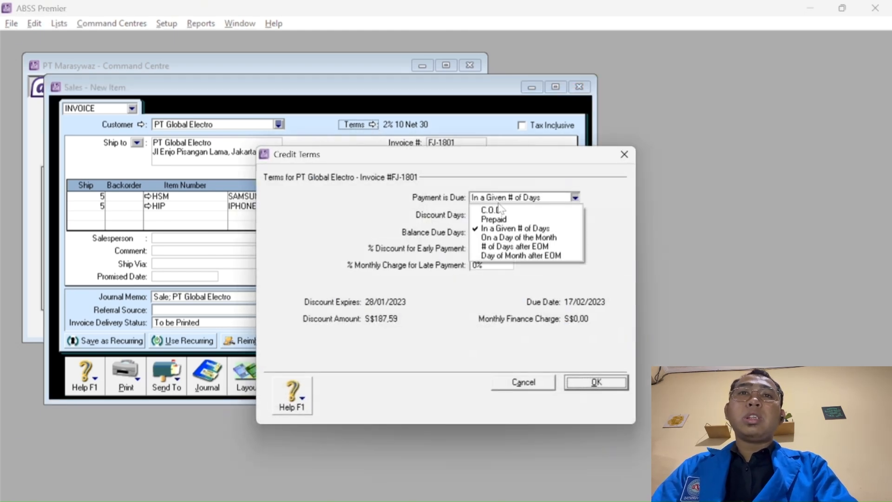
{"action": "left_click", "coordinate": [510, 212]}
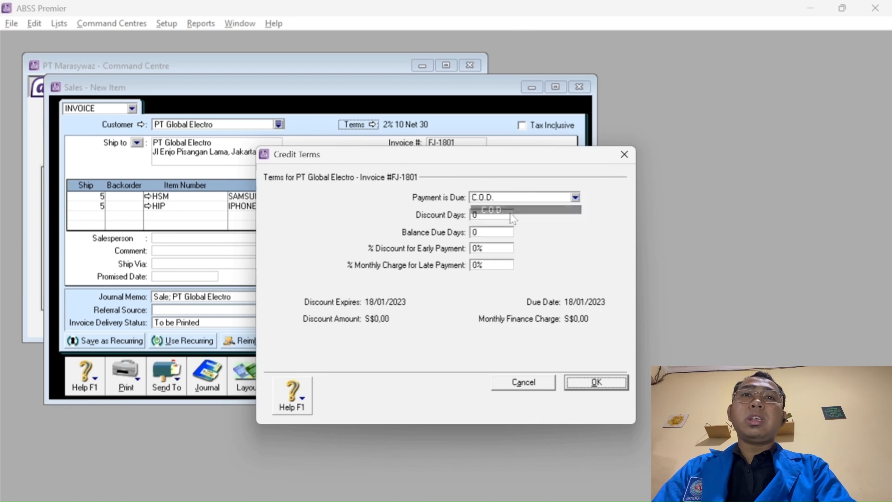
{"action": "left_click", "coordinate": [593, 384]}
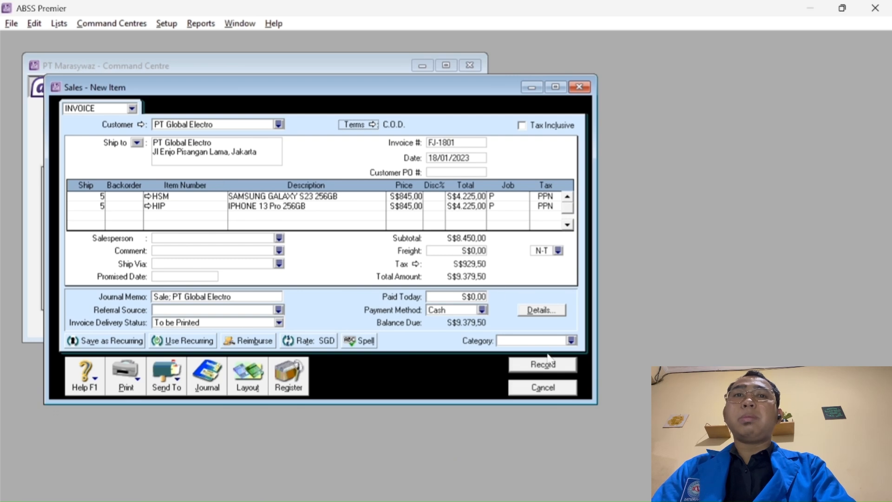
Set category O (Overseas) and record invoice FJ-1801.
{"action": "left_click", "coordinate": [576, 345]}
{"action": "type", "text": "O"}
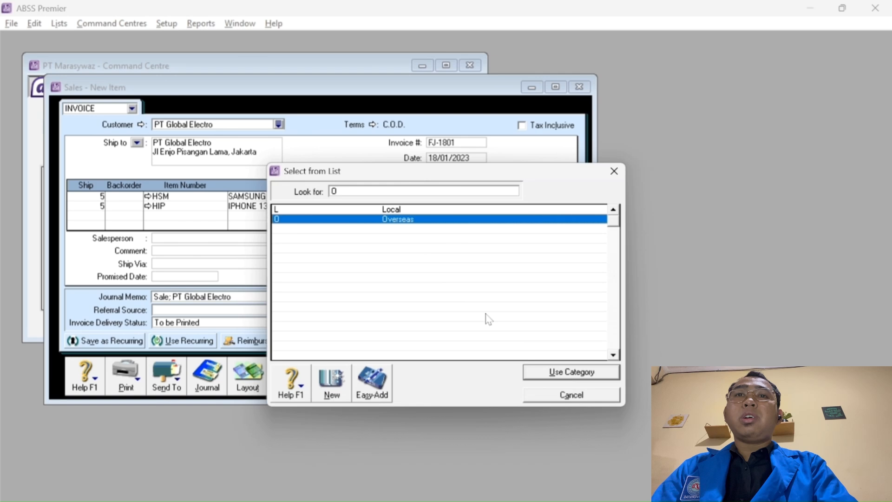
{"action": "left_click", "coordinate": [553, 377]}
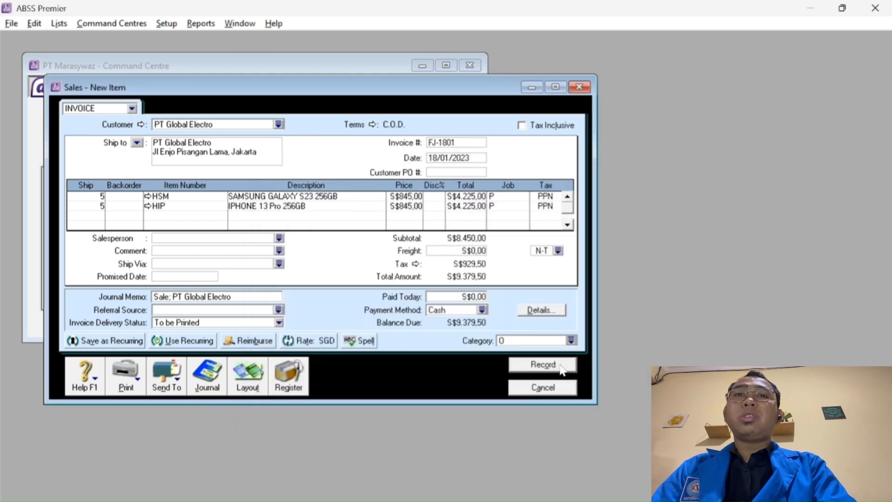
{"action": "left_click", "coordinate": [562, 367]}
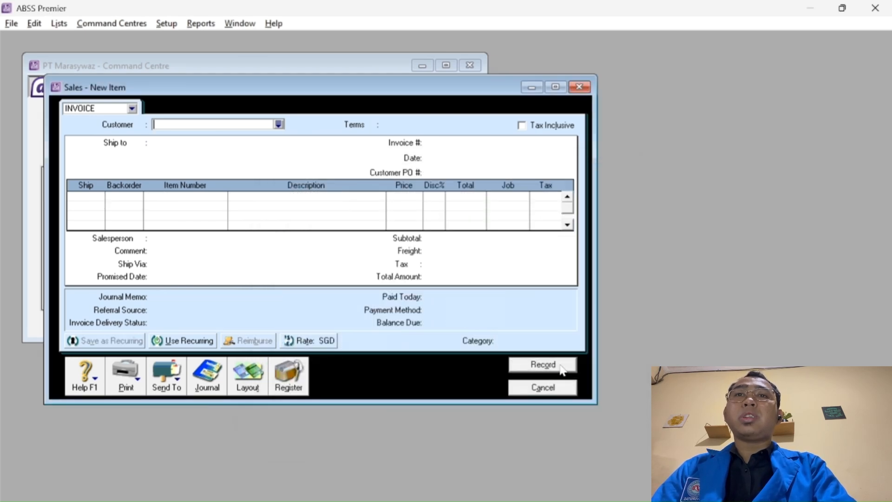
Close the empty sales window and start a new general journal entry from the Accounts command centre.
{"action": "left_click", "coordinate": [534, 387]}
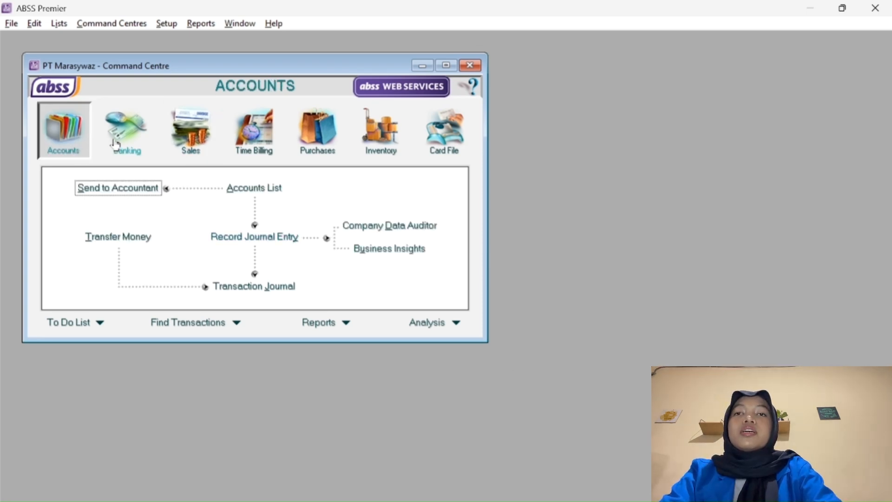
{"action": "left_click", "coordinate": [116, 144]}
{"action": "left_click", "coordinate": [77, 137]}
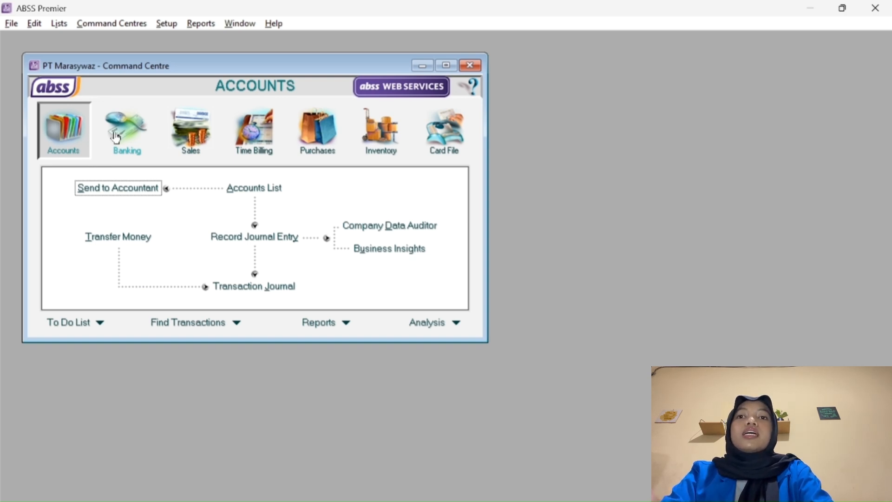
{"action": "left_click", "coordinate": [262, 237]}
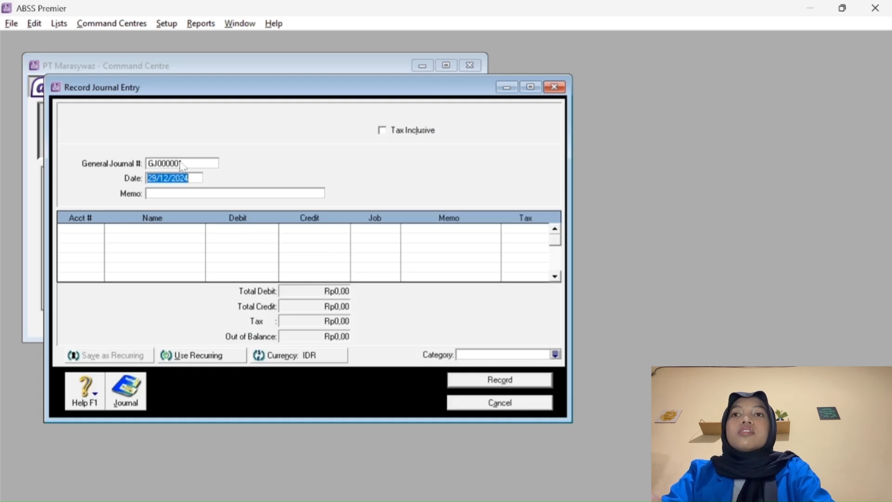
Set General Journal # to BKK-2501 and the date to 25/01/2023.
{"action": "left_click", "coordinate": [181, 163]}
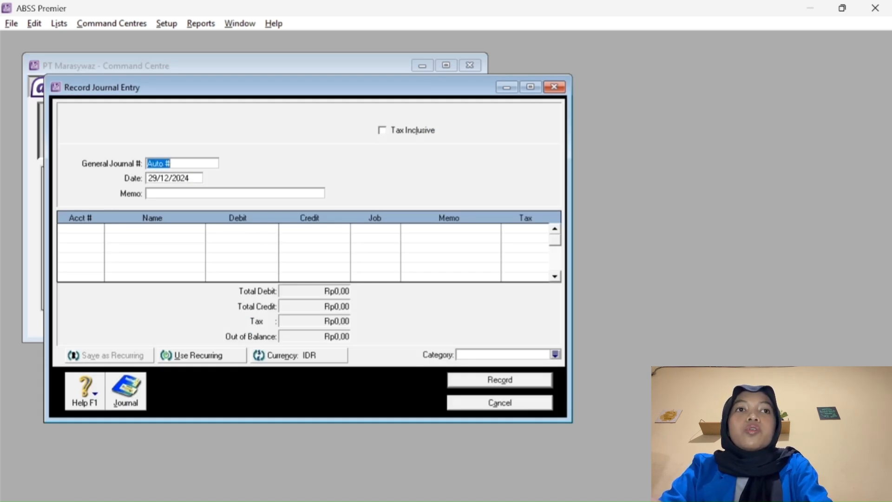
{"action": "type", "text": "BKK"}
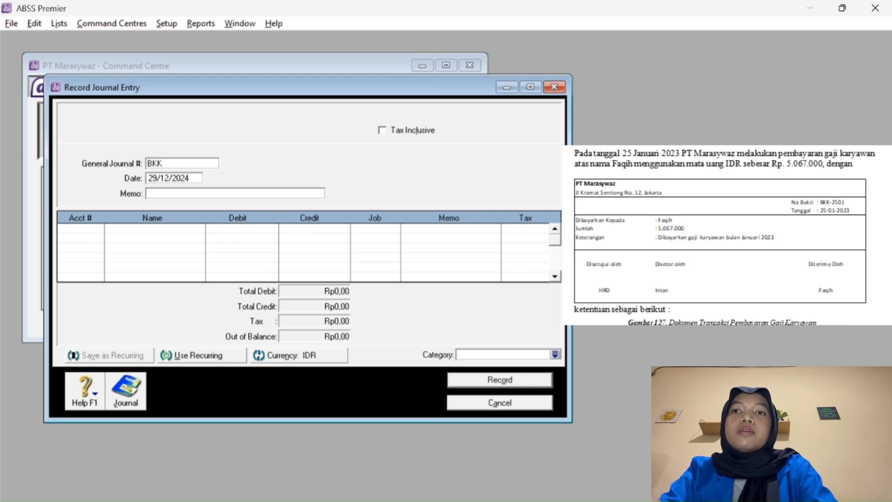
{"action": "type", "text": "-"}
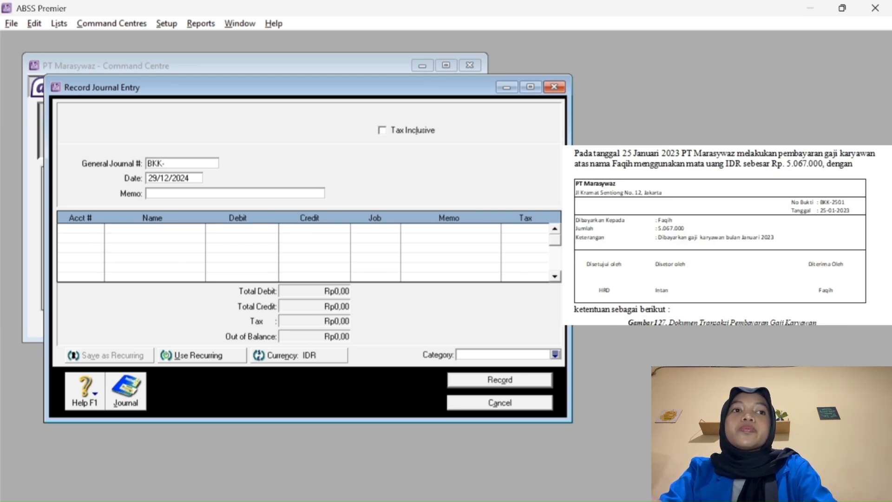
{"action": "type", "text": "2501"}
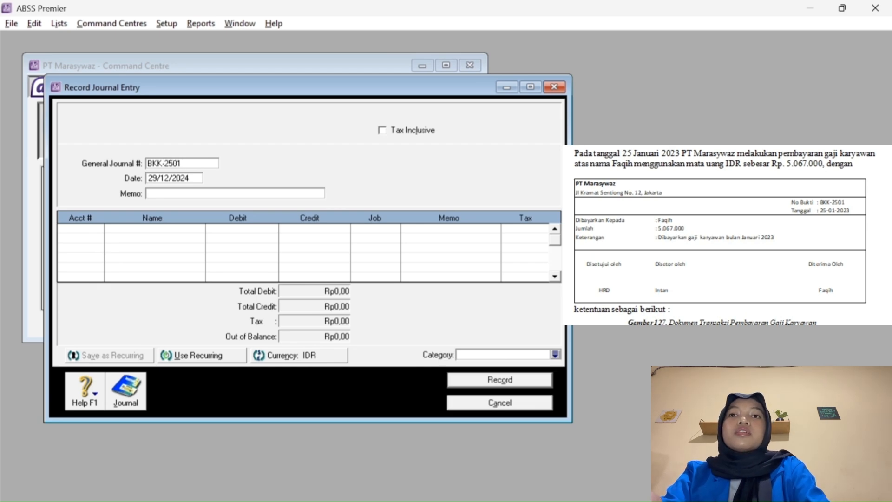
{"action": "key", "text": "Tab"}
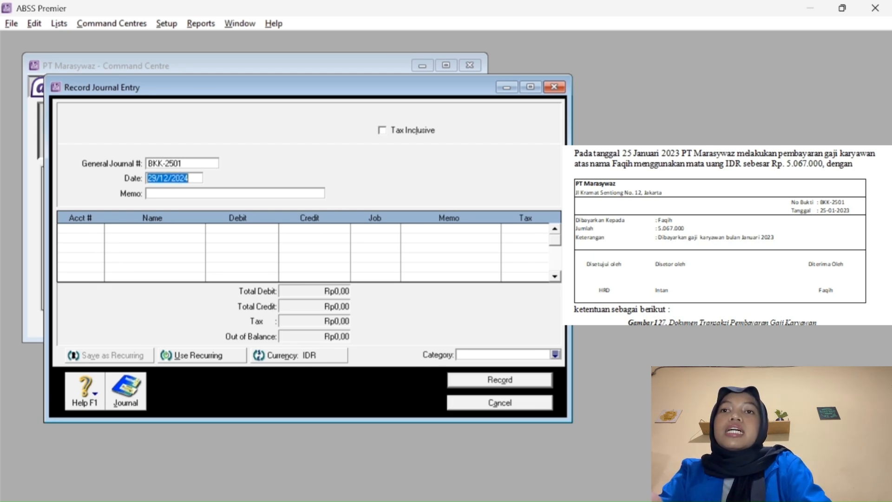
{"action": "left_click", "coordinate": [157, 178]}
{"action": "key", "text": "BackSpace"}
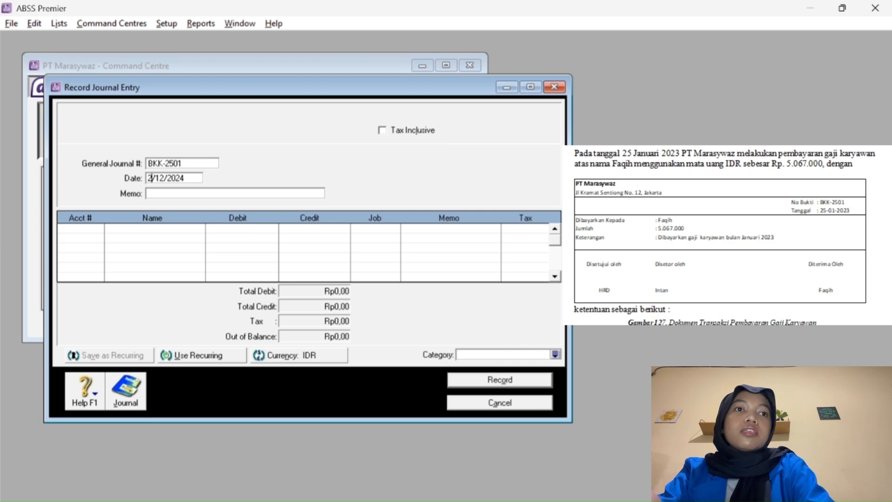
{"action": "type", "text": "5"}
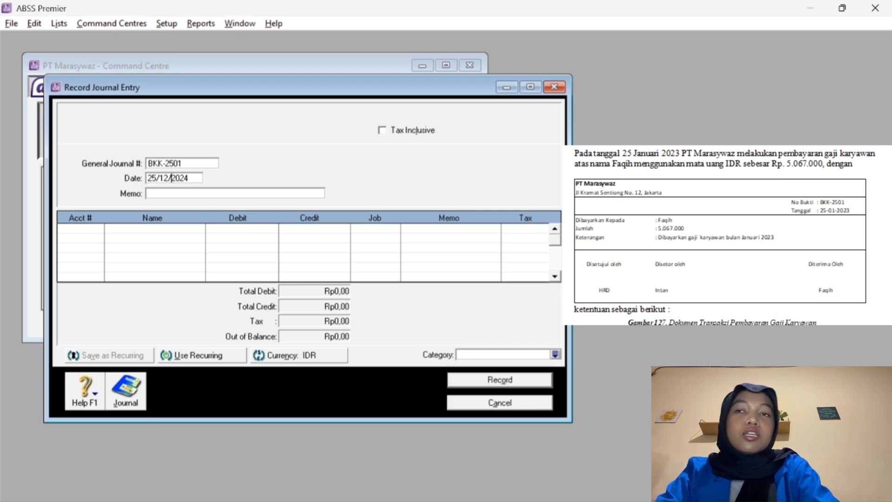
{"action": "key", "text": "BackSpace"}
{"action": "key", "text": "BackSpace"}
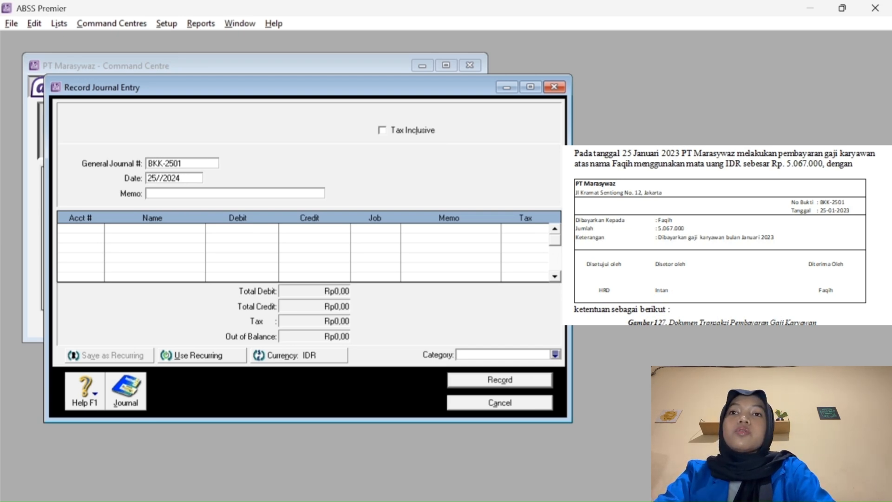
{"action": "type", "text": "01"}
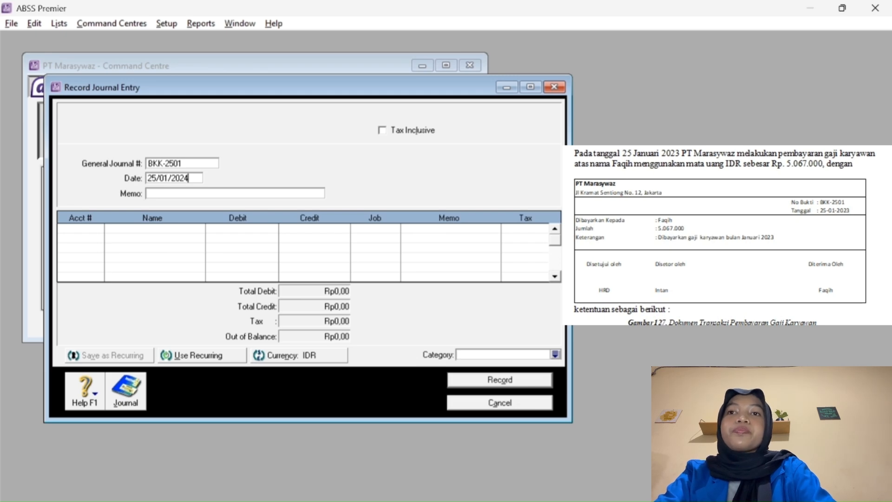
{"action": "key", "text": "BackSpace"}
{"action": "type", "text": "3"}
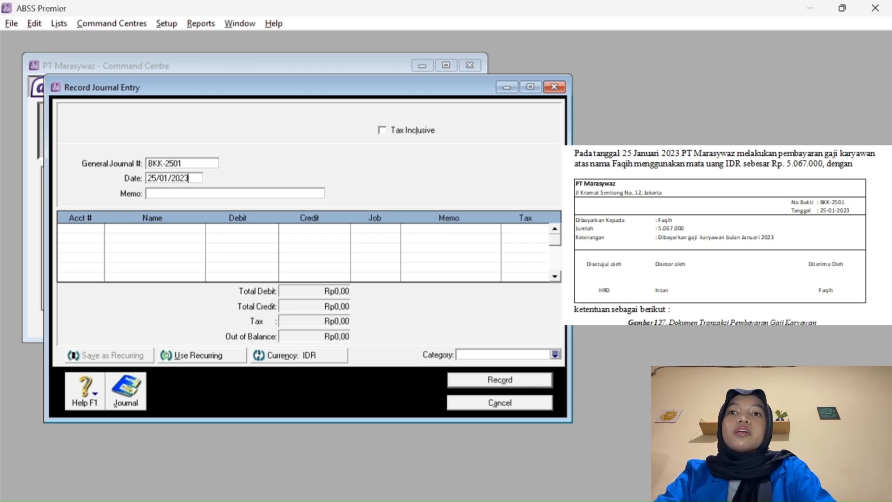
Enter the memo 'Gaji Karyawan dibulan Januari' followed by the employee's name.
{"action": "left_click", "coordinate": [159, 194]}
{"action": "type", "text": "Gai"}
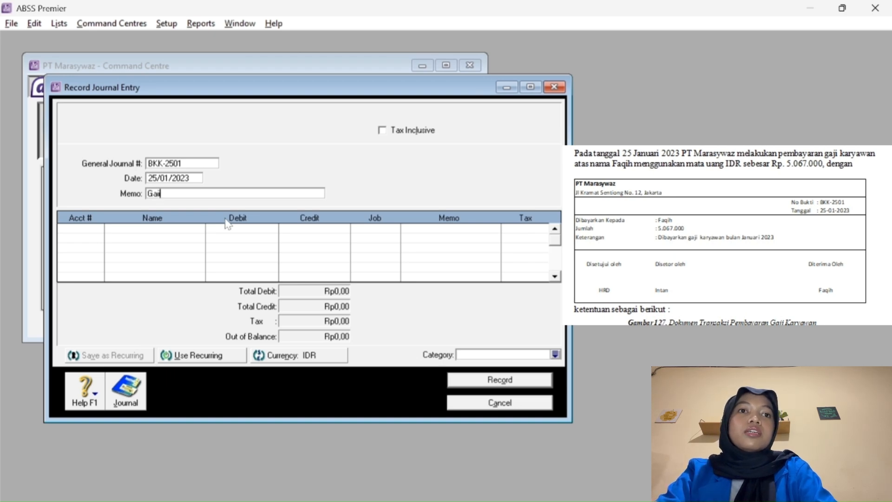
{"action": "key", "text": "BackSpace"}
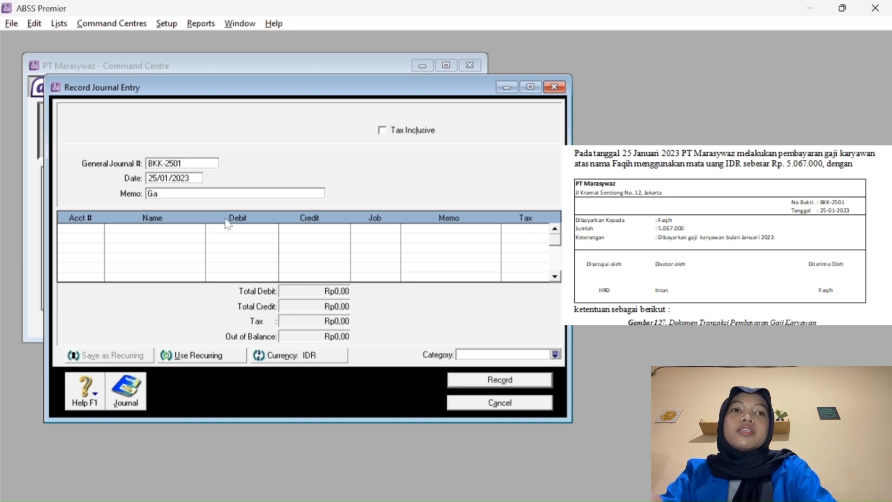
{"action": "type", "text": "ji Karyawan"}
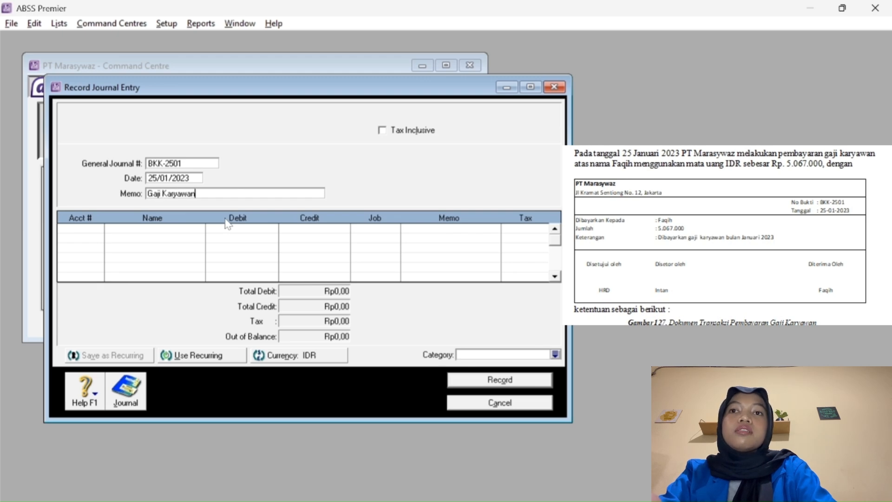
{"action": "type", "text": " dibuklan"}
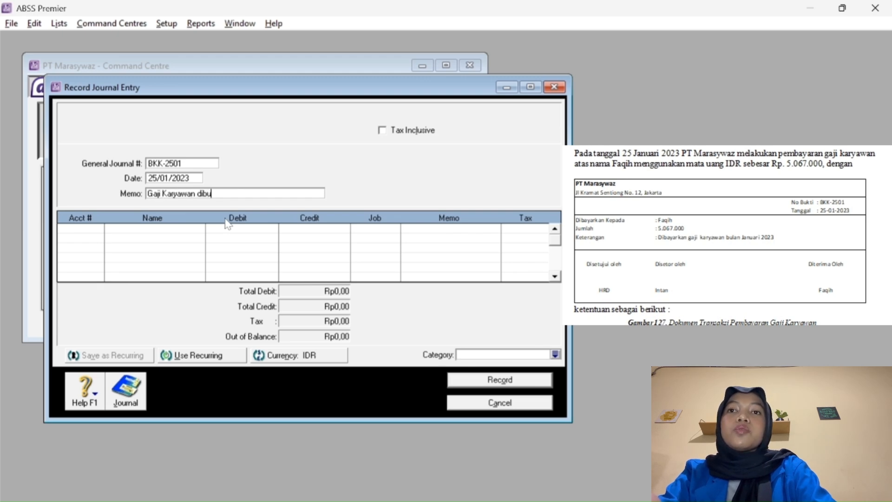
{"action": "key", "text": "BackSpace"}
{"action": "key", "text": "BackSpace"}
{"action": "key", "text": "BackSpace"}
{"action": "key", "text": "BackSpace"}
{"action": "key", "text": "BackSpace"}
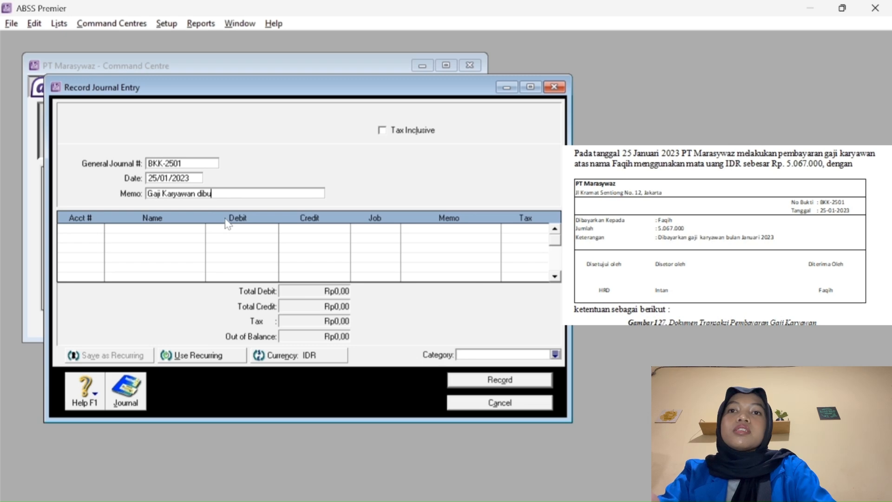
{"action": "type", "text": "lan Jan"}
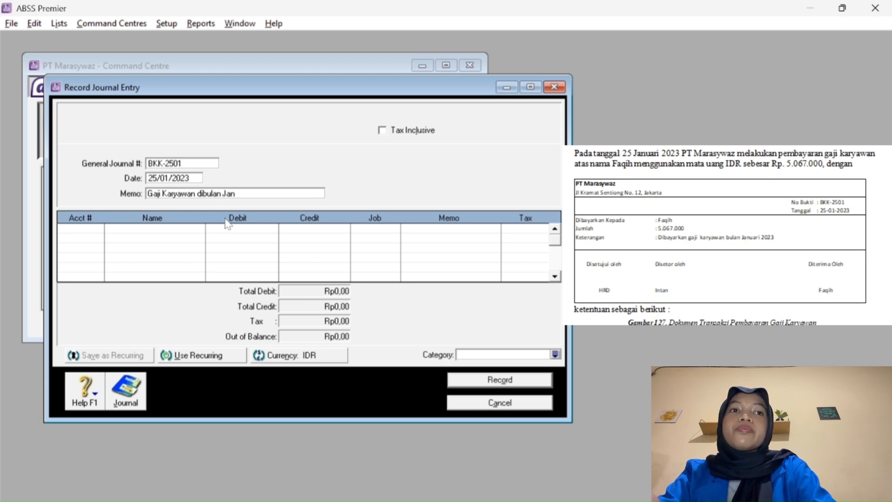
{"action": "type", "text": "uar"}
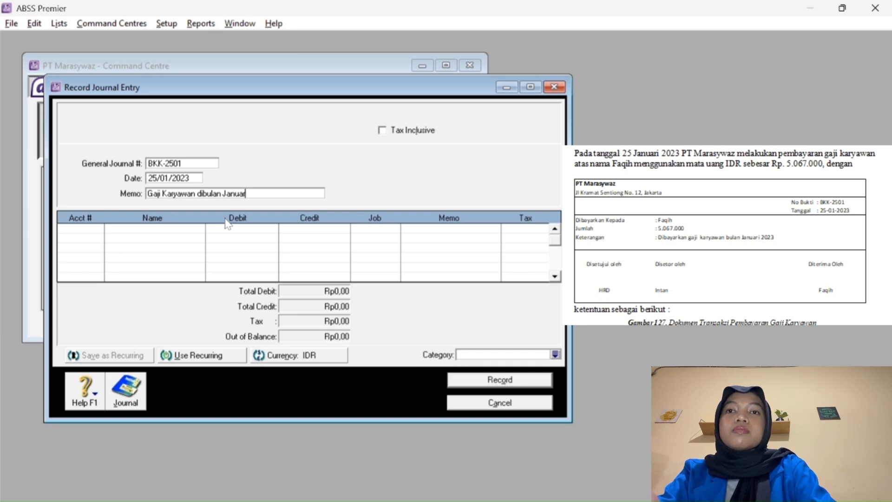
{"action": "type", "text": "i "}
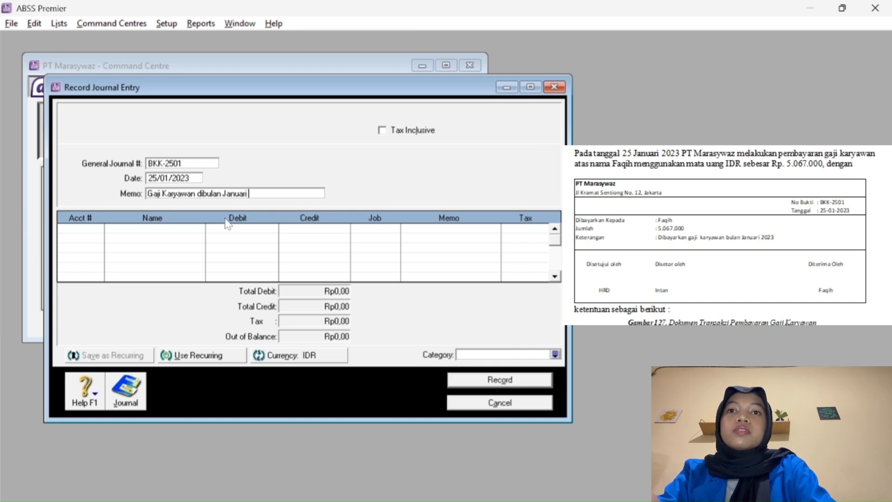
{"action": "type", "text": "a."}
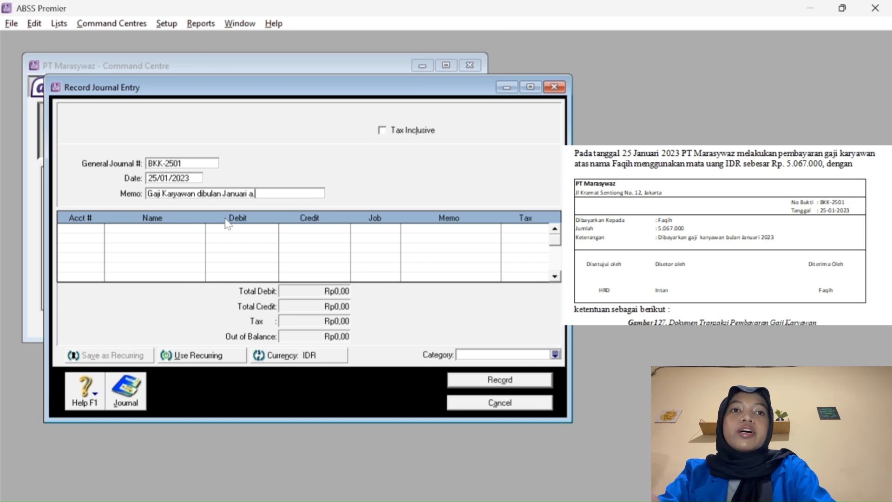
{"action": "type", "text": "n "}
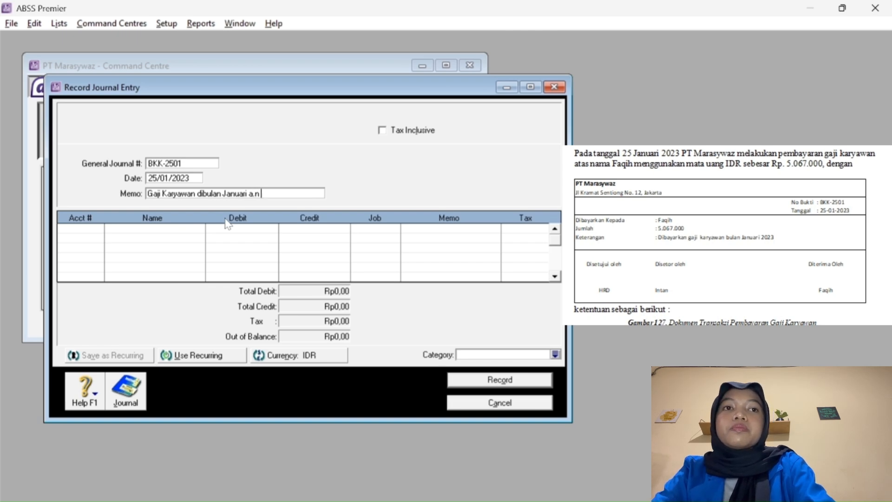
{"action": "type", "text": "Faqih"}
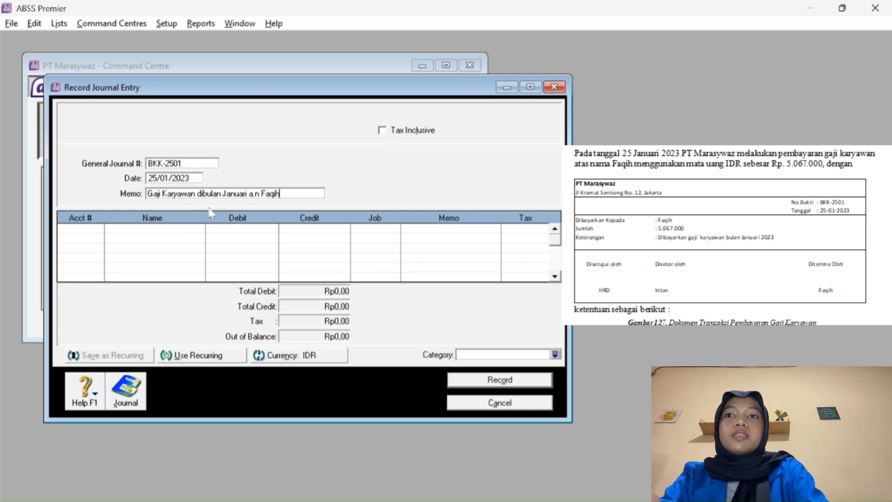
Debit 6-5130 Wages & Salaries Rp5.067.000 on the first journal line.
{"action": "left_click", "coordinate": [101, 233]}
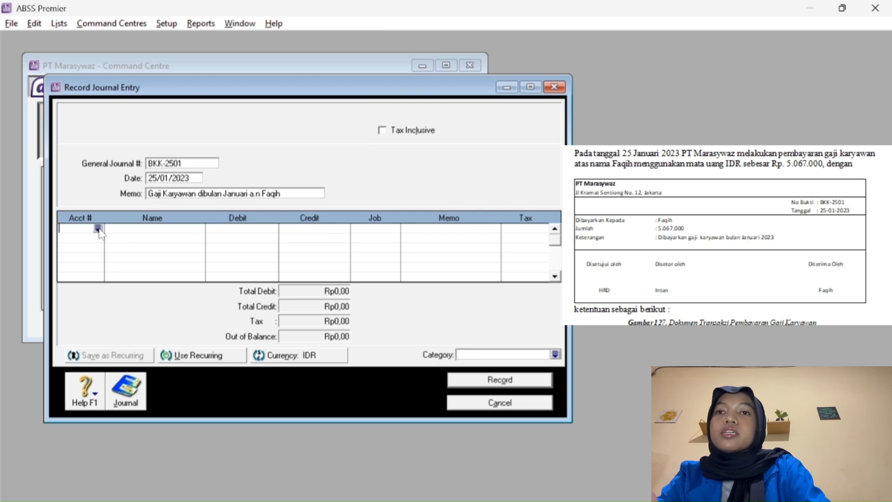
{"action": "left_click", "coordinate": [98, 228]}
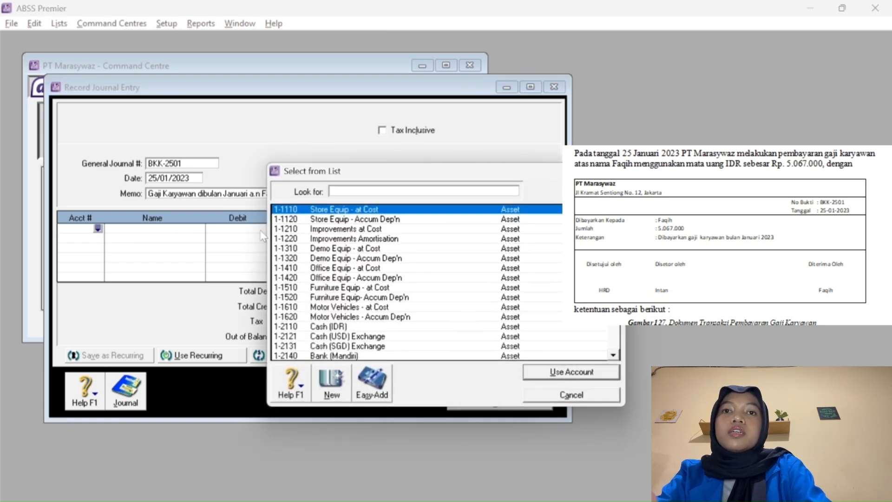
{"action": "type", "text": "6-"}
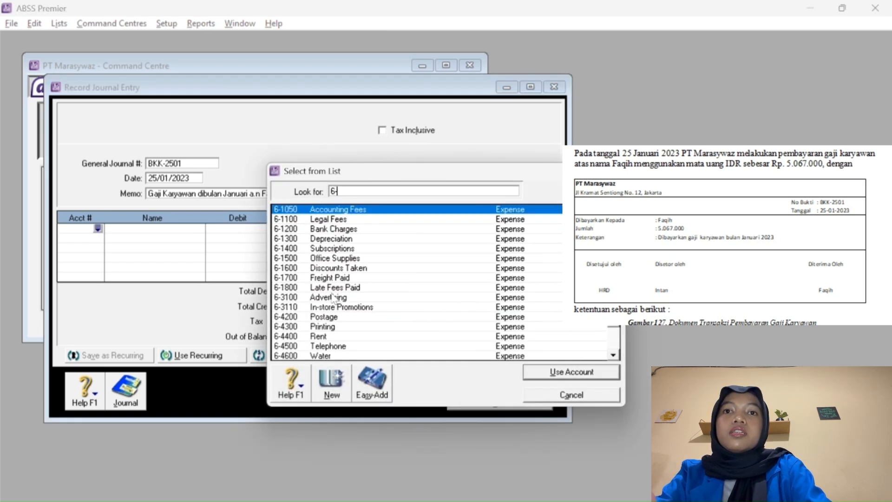
{"action": "type", "text": "5"}
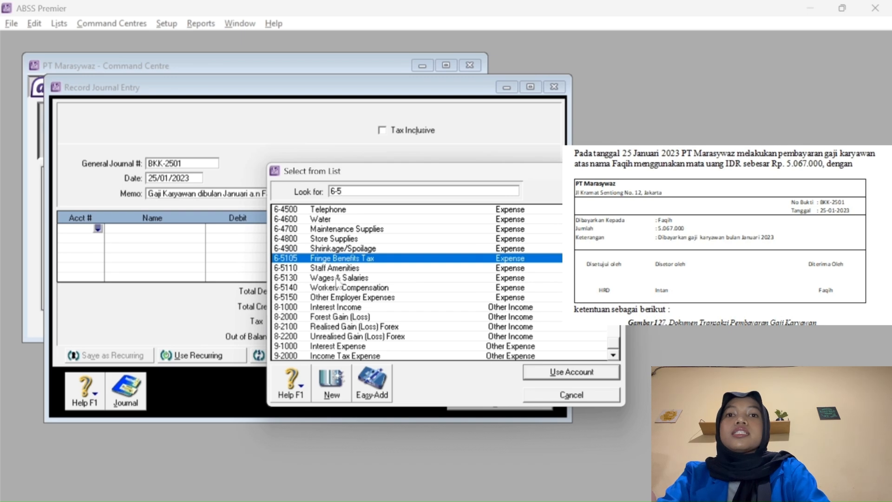
{"action": "type", "text": "130"}
{"action": "left_click", "coordinate": [564, 372]}
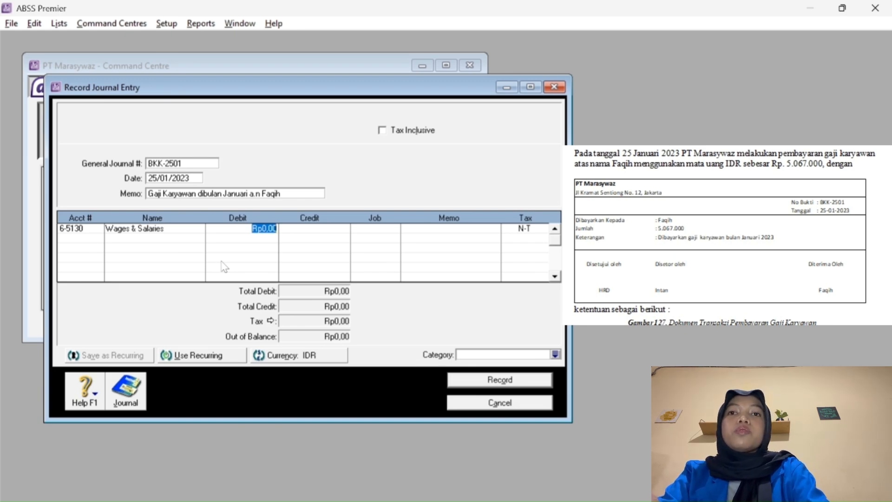
{"action": "type", "text": "5.067.0"}
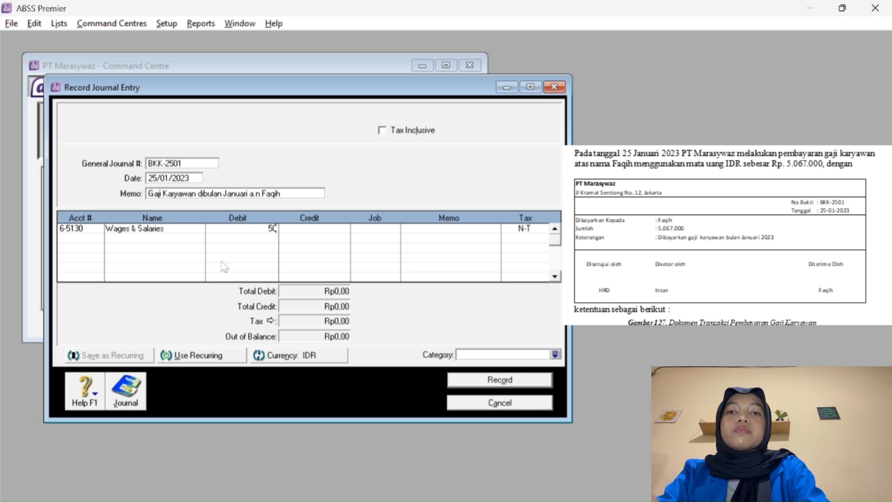
{"action": "type", "text": "00"}
{"action": "key", "text": "Tab"}
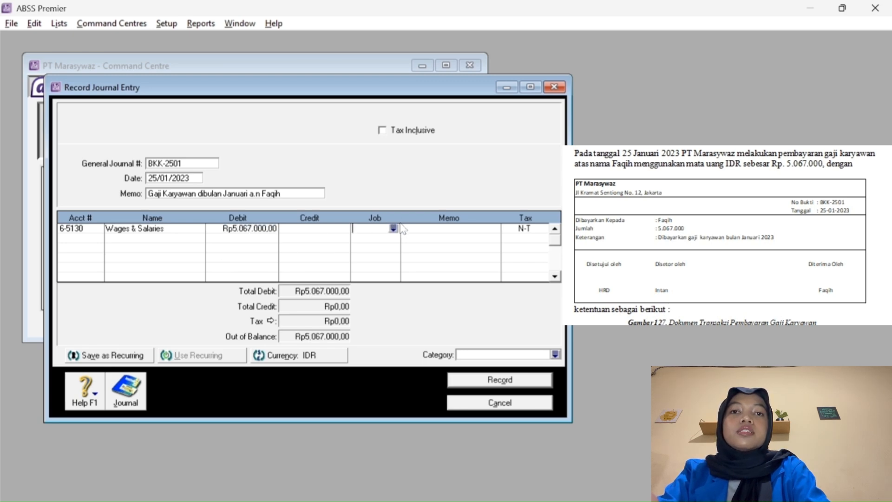
{"action": "key", "text": "Tab"}
{"action": "key", "text": "Tab"}
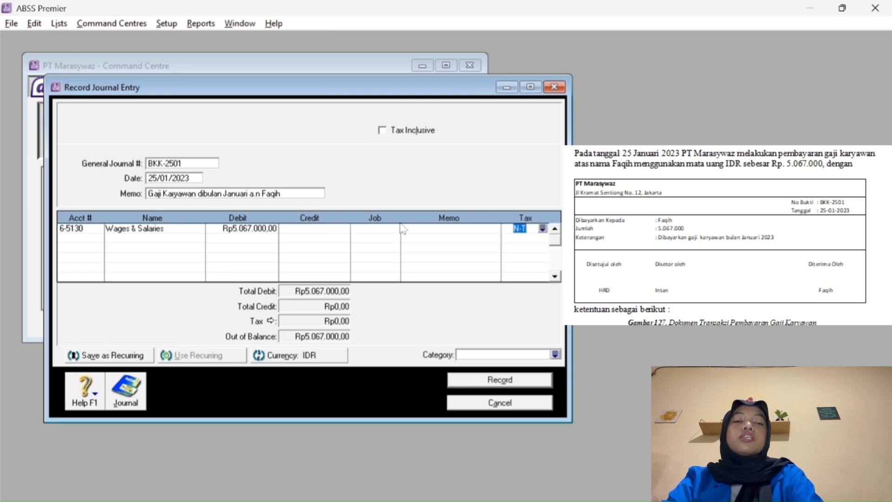
{"action": "key", "text": "Tab"}
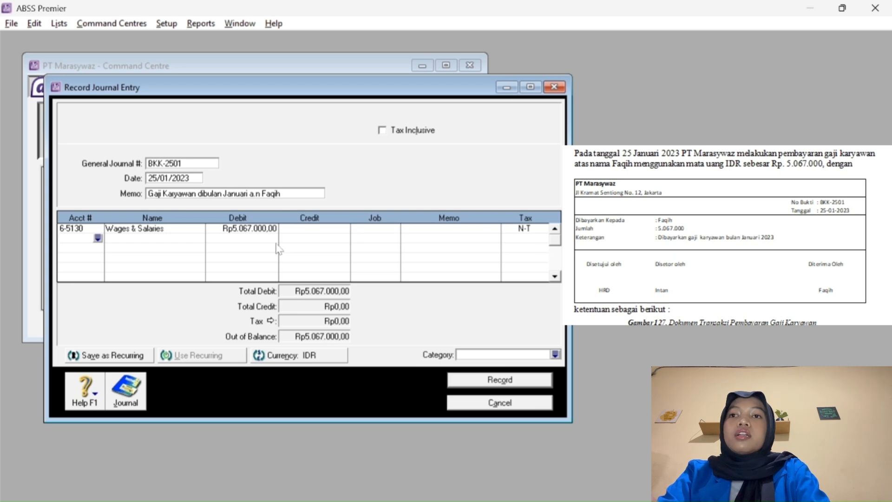
Credit 1-2140 Bank (Mandiri) with the balancing Rp5.067.000,00 on line two, keeping tax code N-T.
{"action": "left_click", "coordinate": [97, 238]}
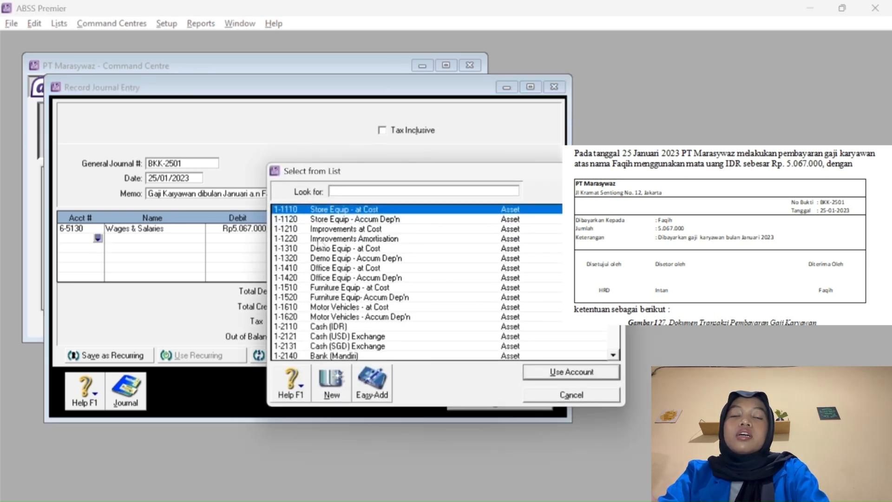
{"action": "type", "text": "1-"}
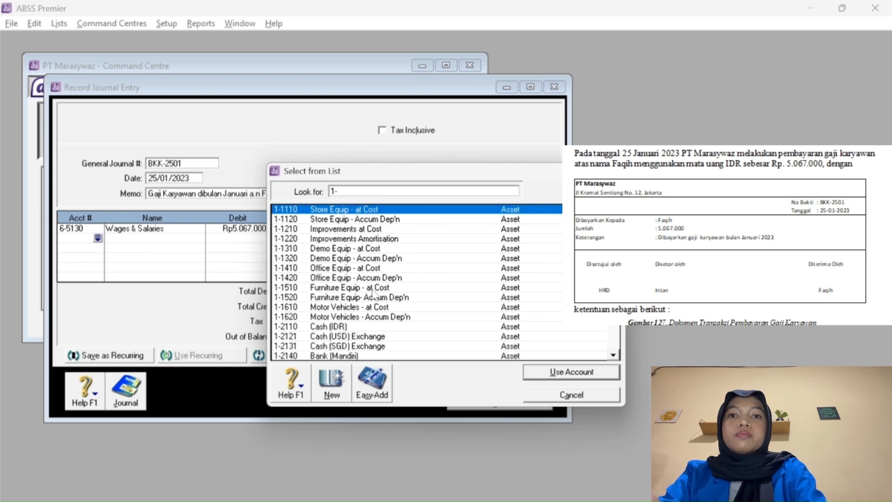
{"action": "left_click", "coordinate": [348, 357]}
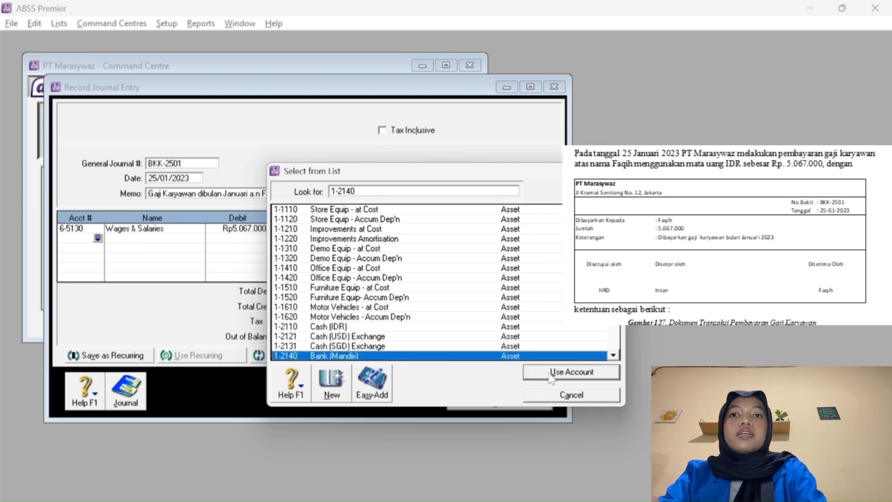
{"action": "left_click", "coordinate": [550, 374]}
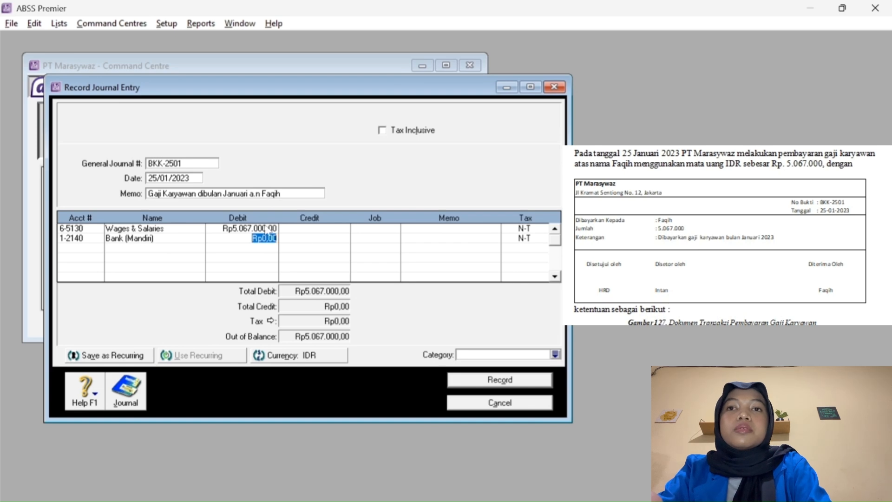
{"action": "key", "text": "Tab"}
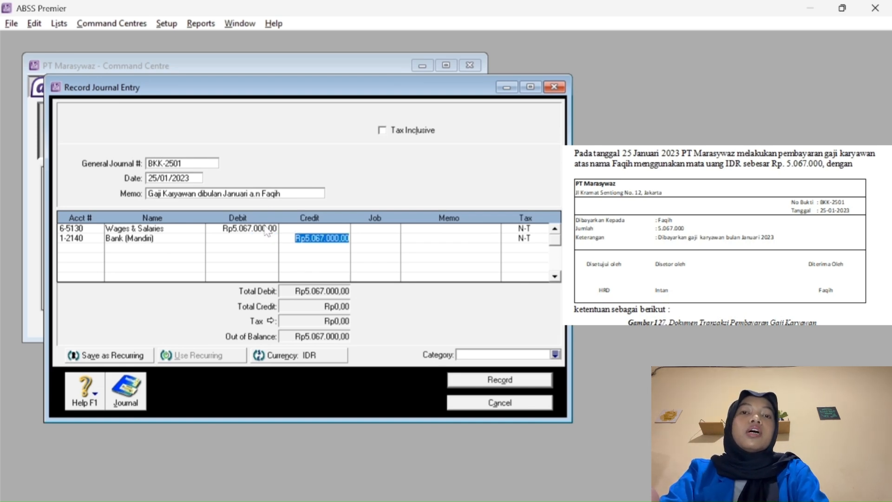
{"action": "key", "text": "Tab"}
{"action": "key", "text": "Tab"}
{"action": "key", "text": "Tab"}
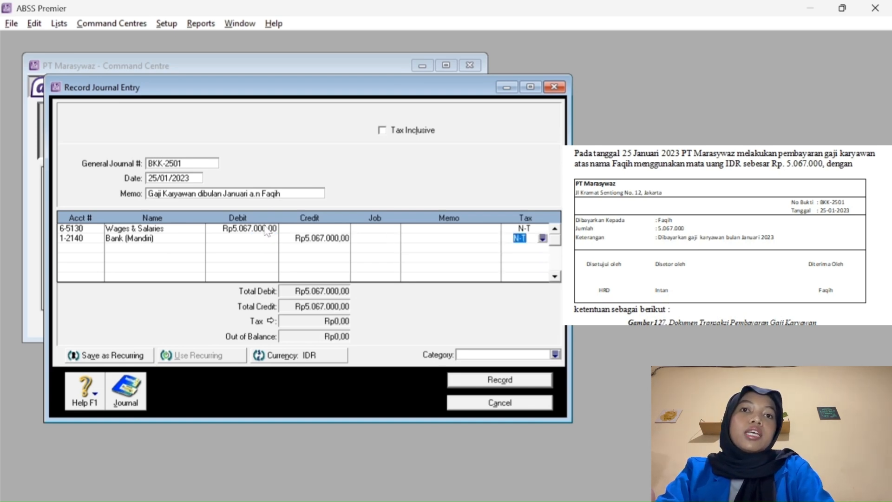
{"action": "key", "text": "Tab"}
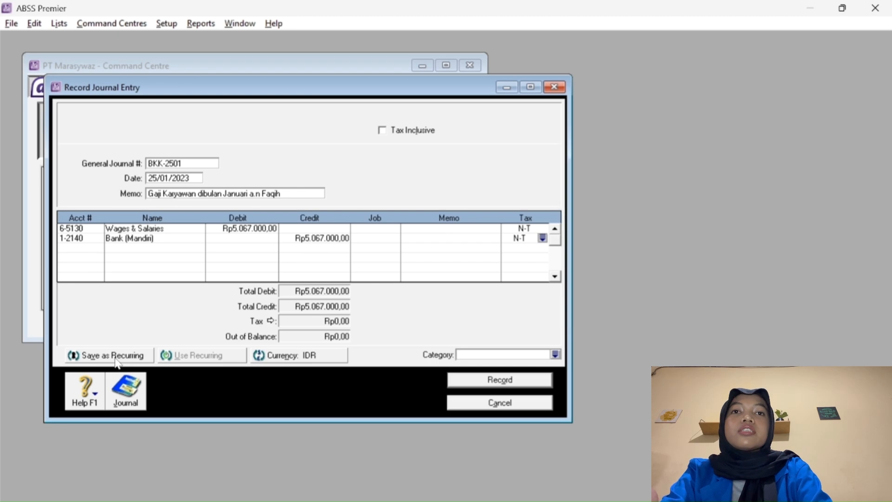
Save BKK-2501 as a Monthly recurring transaction with the start date changed to 25/01/2023.
{"action": "left_click", "coordinate": [116, 357]}
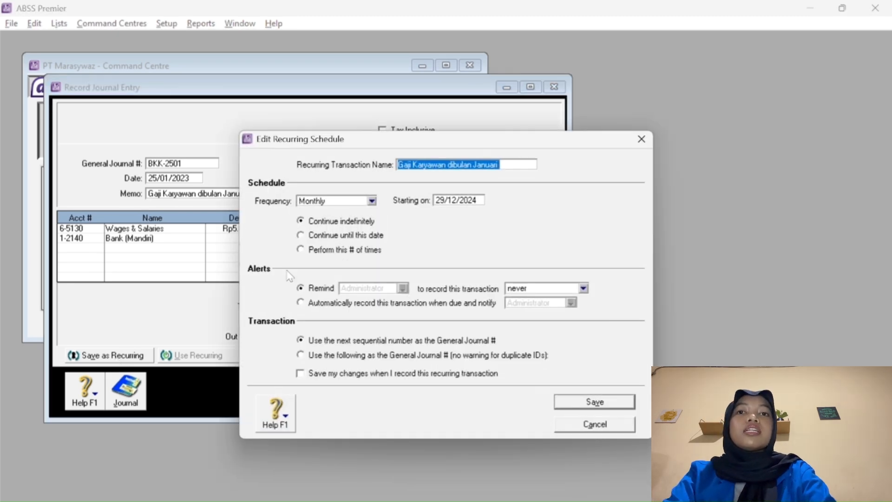
{"action": "double_click", "coordinate": [453, 200]}
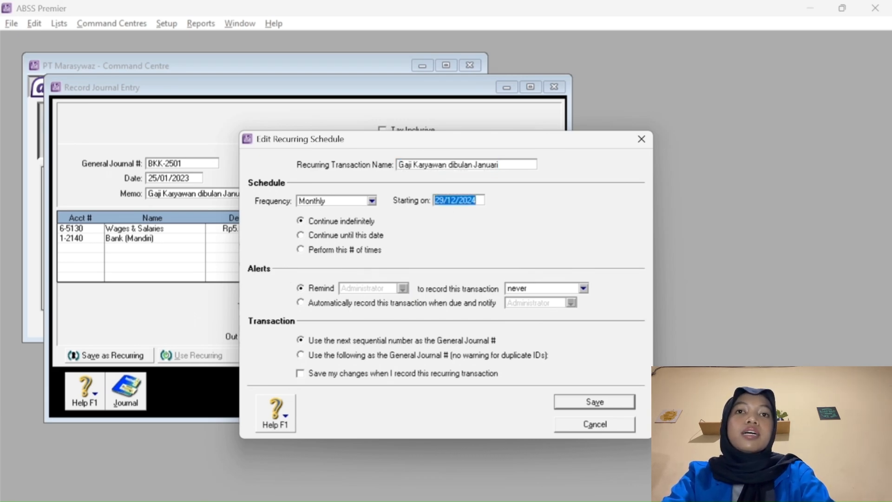
{"action": "left_click", "coordinate": [443, 200]}
{"action": "key", "text": "BackSpace"}
{"action": "type", "text": "5"}
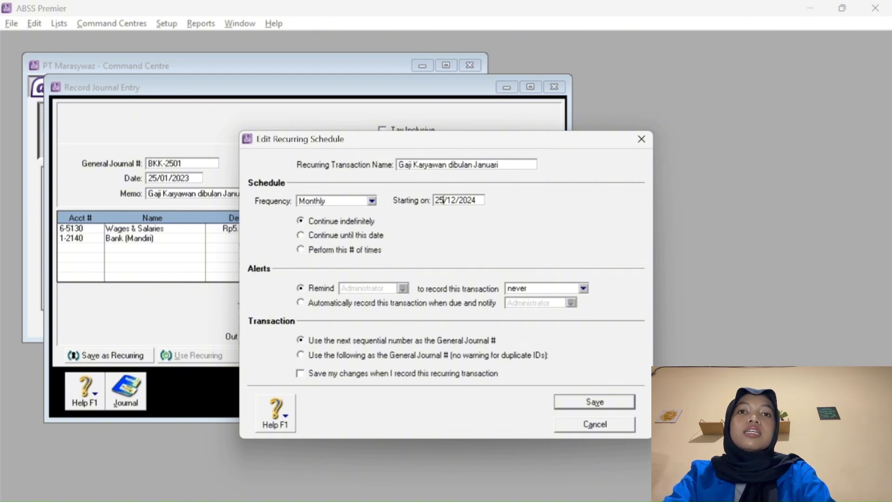
{"action": "key", "text": "BackSpace"}
{"action": "key", "text": "BackSpace"}
{"action": "type", "text": "01"}
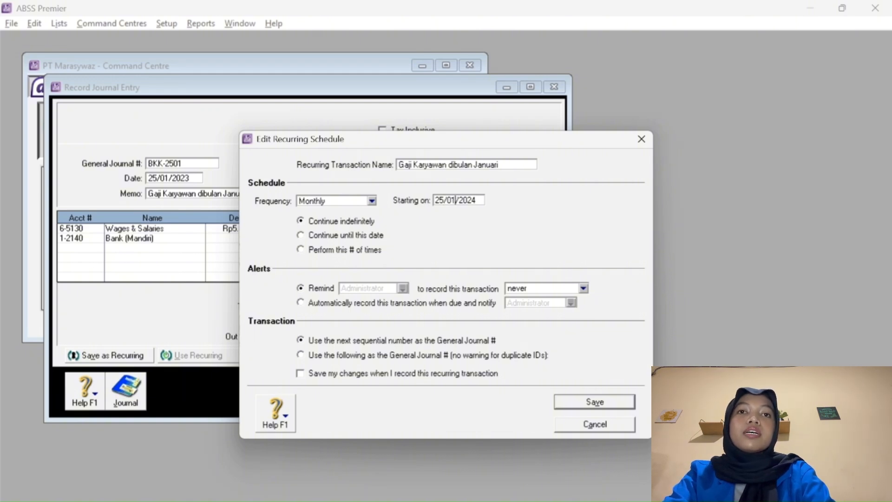
{"action": "left_click", "coordinate": [476, 200]}
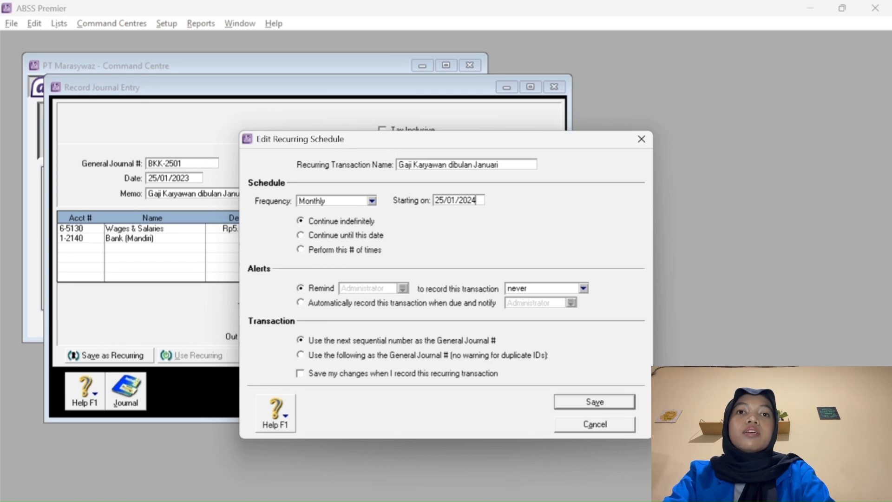
{"action": "key", "text": "BackSpace"}
{"action": "type", "text": "3"}
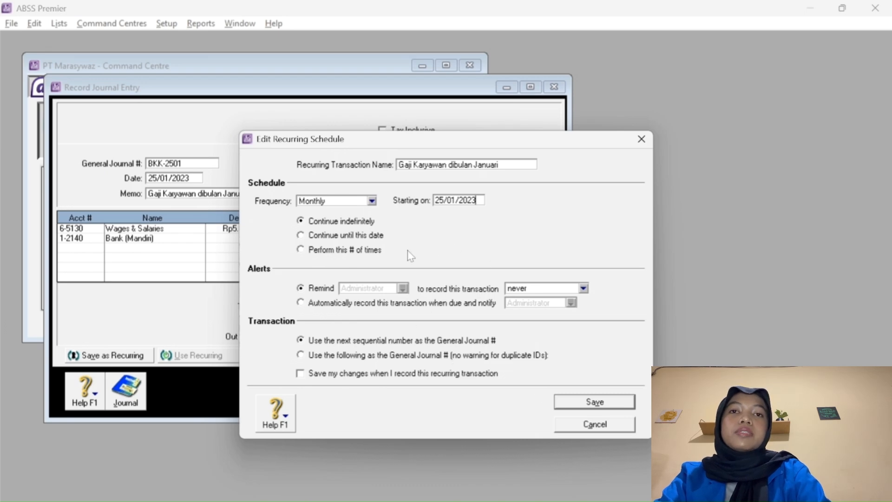
{"action": "left_click", "coordinate": [590, 402]}
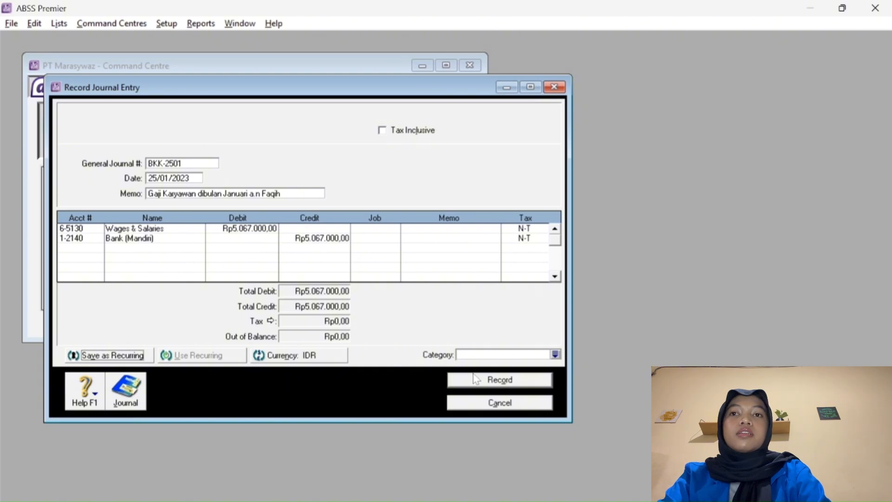
Record the salary journal entry and begin a fresh journal entry.
{"action": "left_click", "coordinate": [480, 384]}
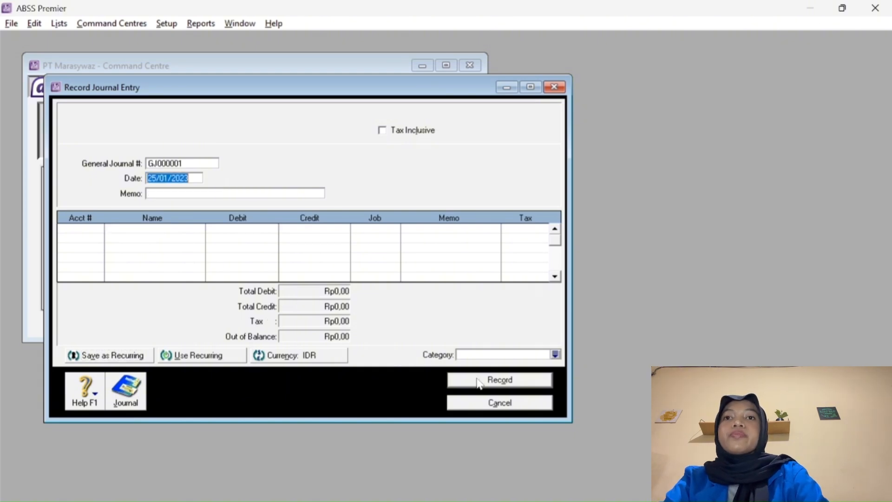
{"action": "left_click", "coordinate": [486, 404]}
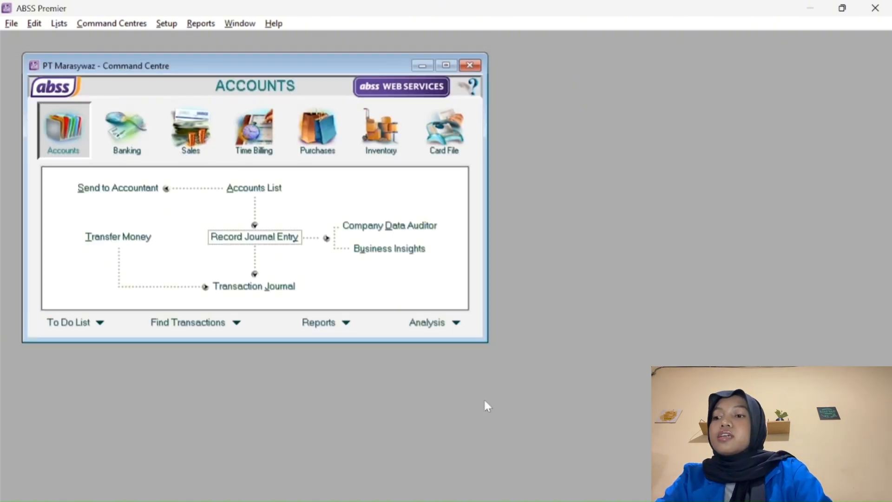
{"action": "left_click", "coordinate": [239, 241]}
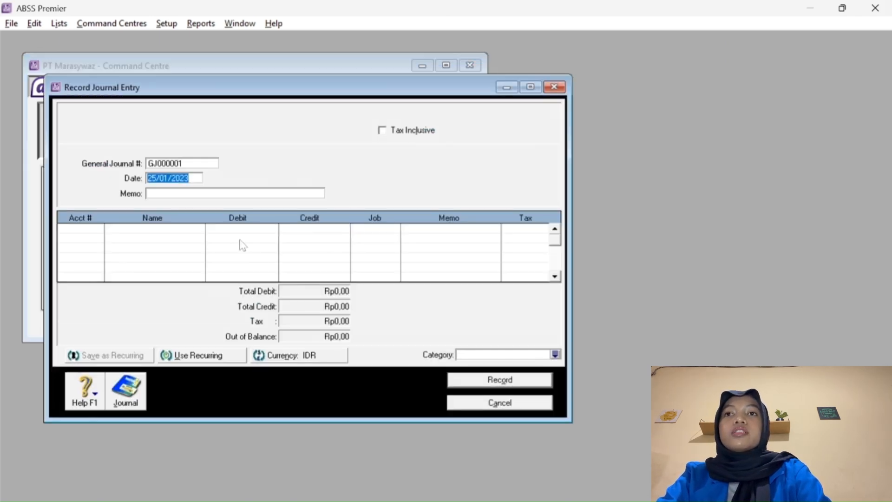
Set the journal number to BKK-2601 and the date to 26/01/2023.
{"action": "left_click", "coordinate": [182, 166]}
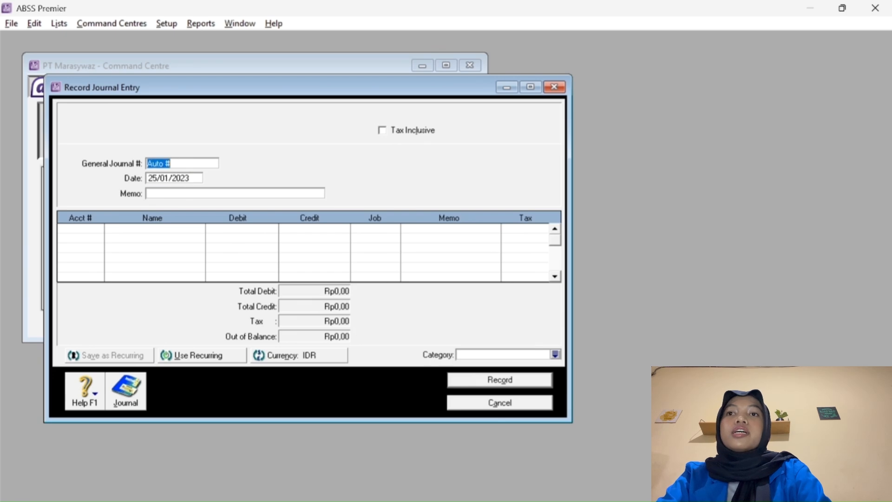
{"action": "left_click", "coordinate": [176, 179]}
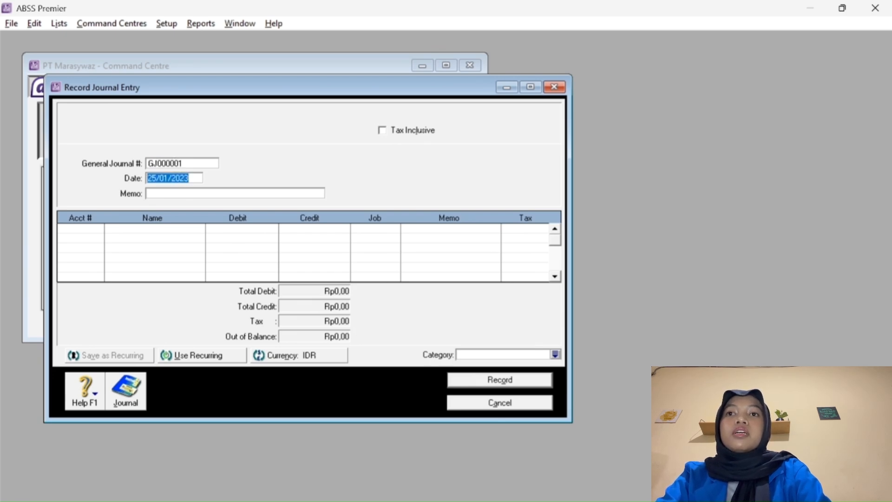
{"action": "left_click", "coordinate": [157, 178]}
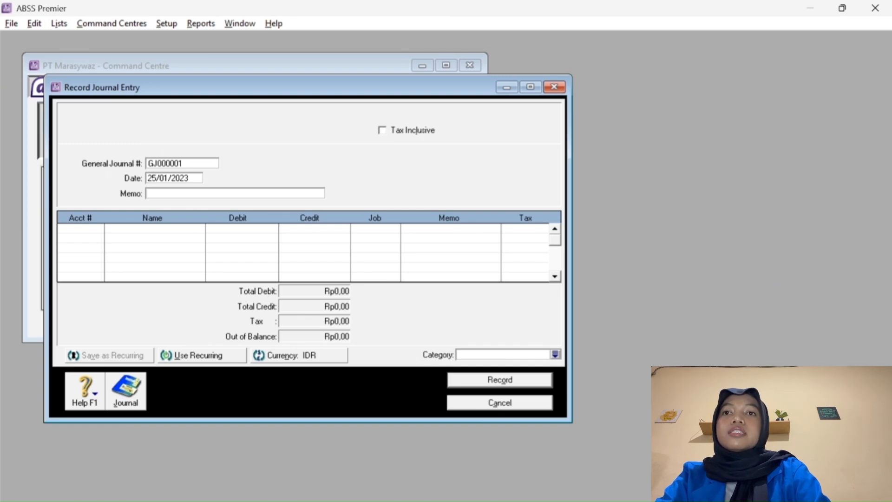
{"action": "key", "text": "BackSpace"}
{"action": "type", "text": "6"}
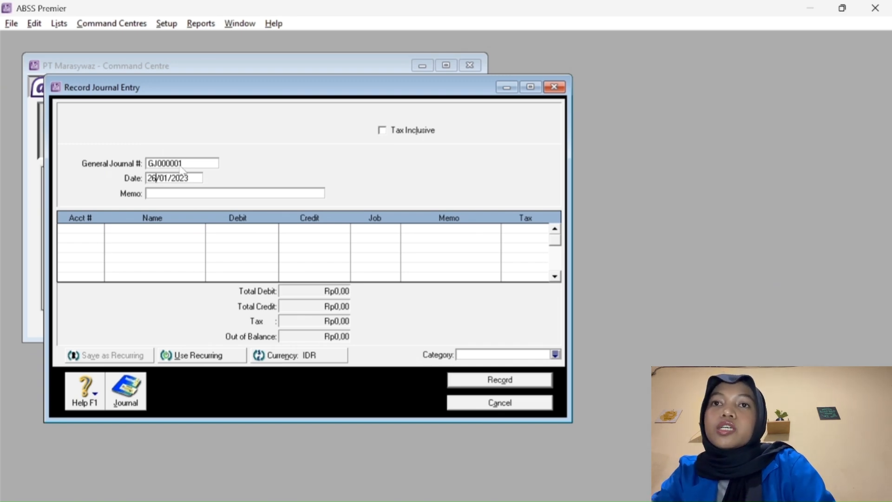
{"action": "left_click", "coordinate": [181, 166]}
{"action": "type", "text": "B"}
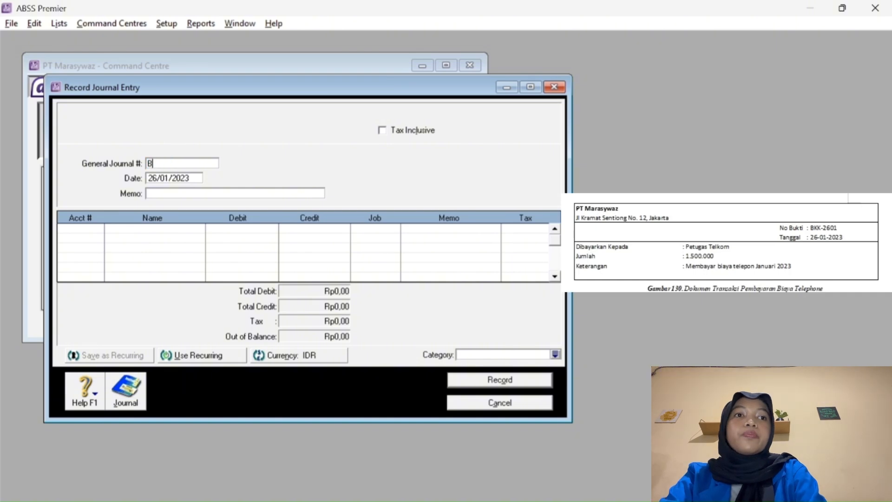
{"action": "type", "text": "KK-0"}
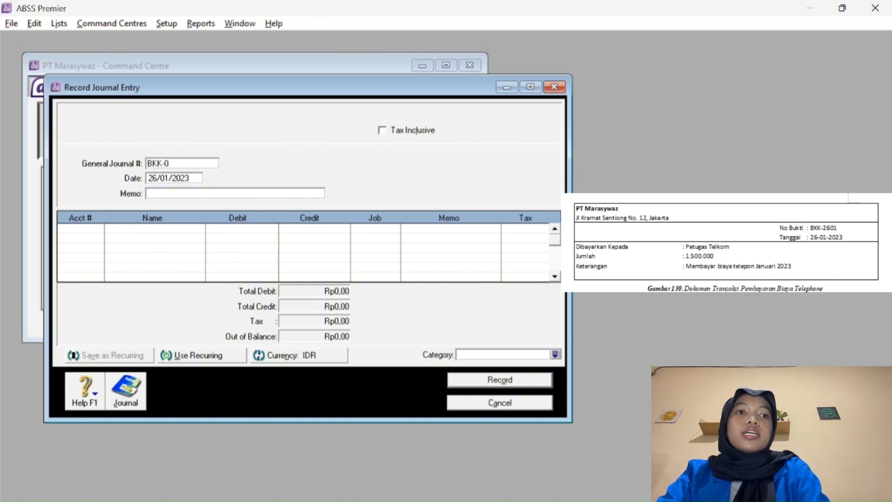
{"action": "key", "text": "BackSpace"}
{"action": "type", "text": "260"}
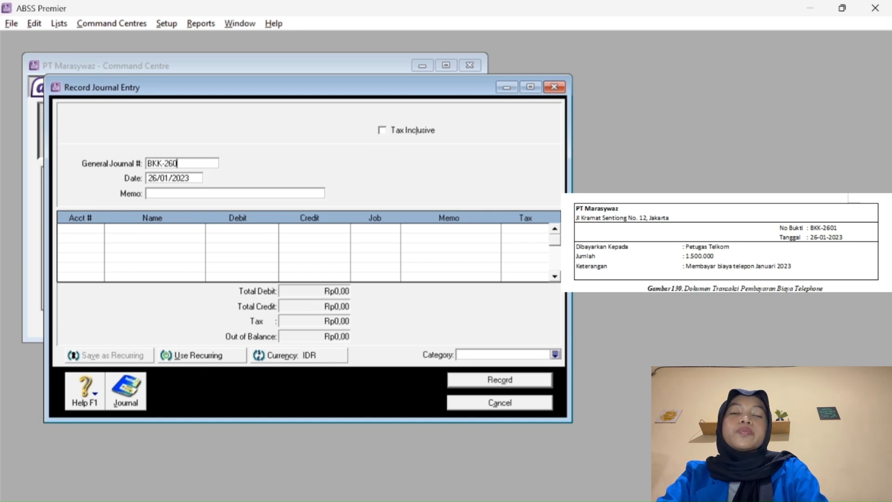
{"action": "type", "text": "1"}
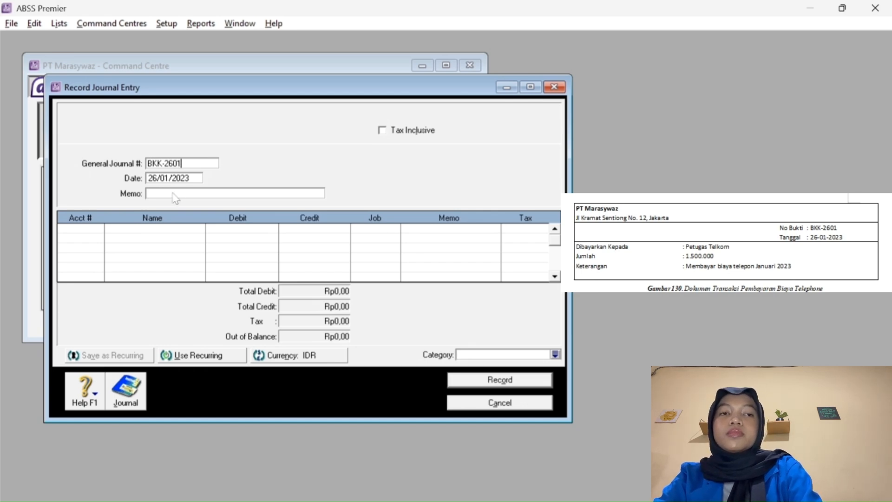
Enter the memo 'Biaya Telephone Januari 2023', correcting the year to 2023.
{"action": "left_click", "coordinate": [172, 194]}
{"action": "type", "text": "Bia"}
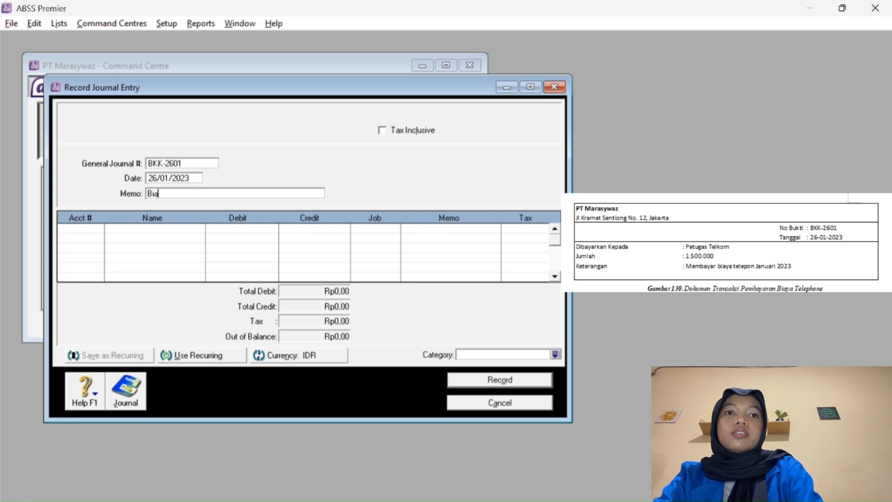
{"action": "type", "text": "ya Telephoi"}
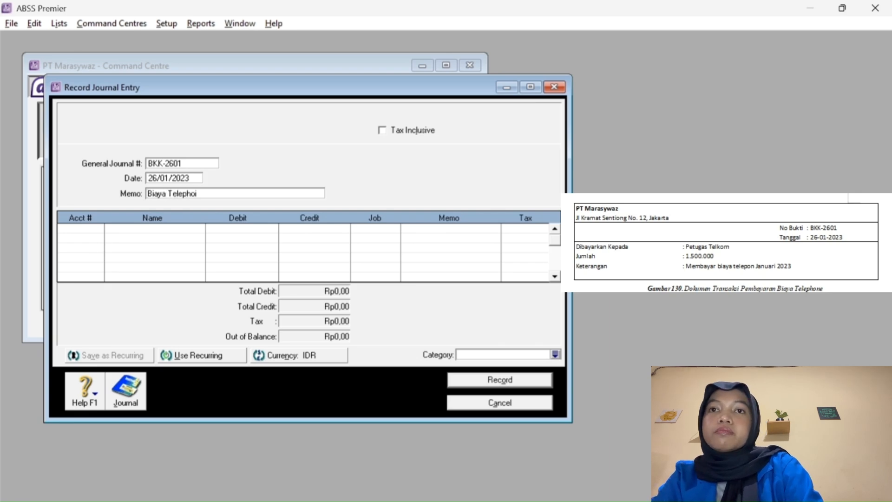
{"action": "key", "text": "BackSpace"}
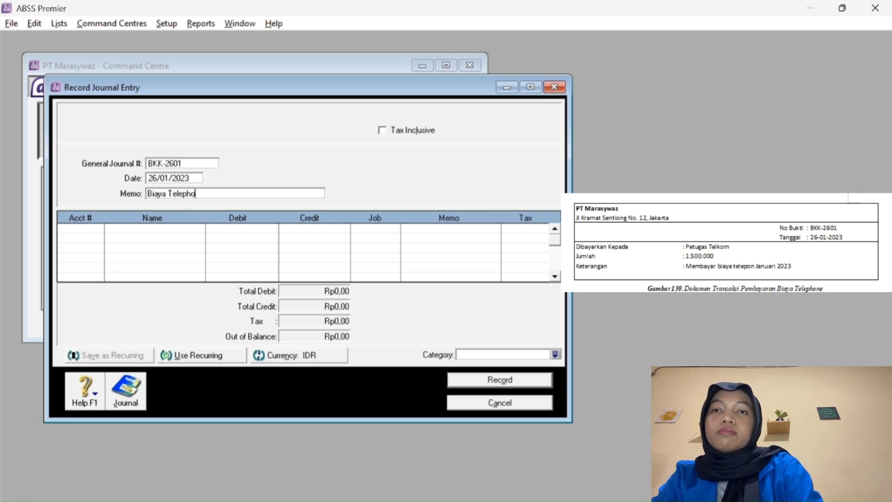
{"action": "type", "text": "ne Jan"}
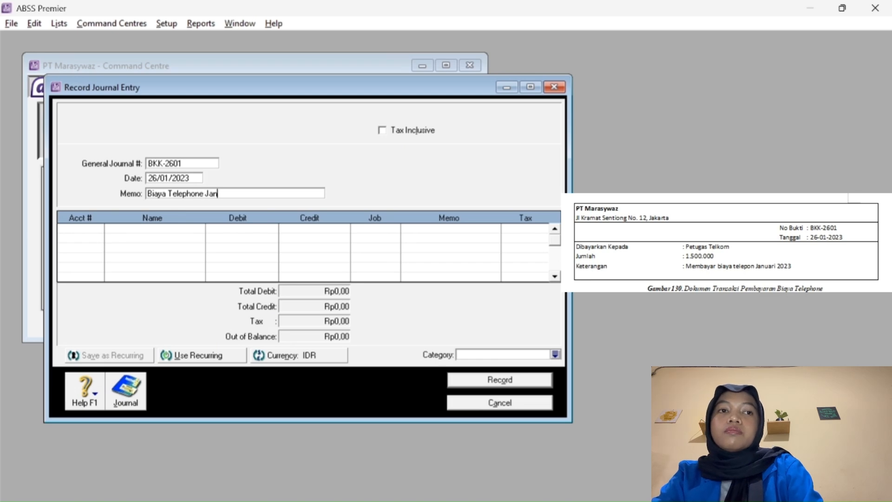
{"action": "type", "text": "uari 2024"}
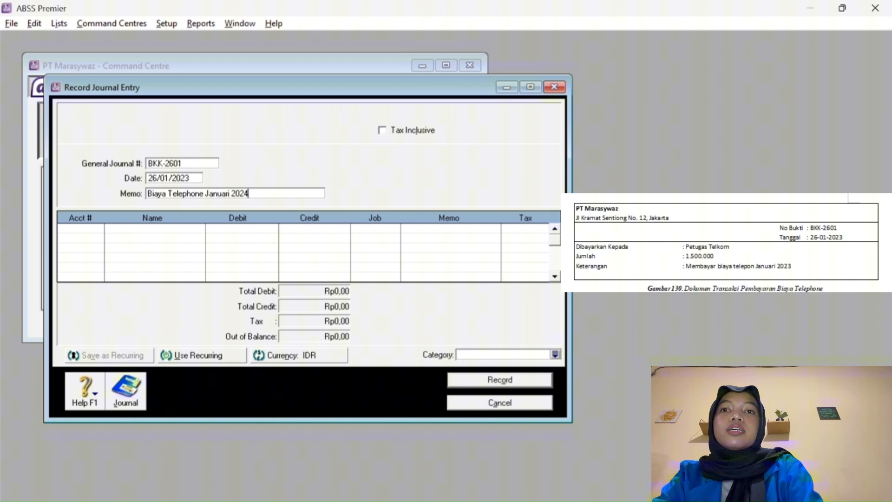
{"action": "key", "text": "BackSpace"}
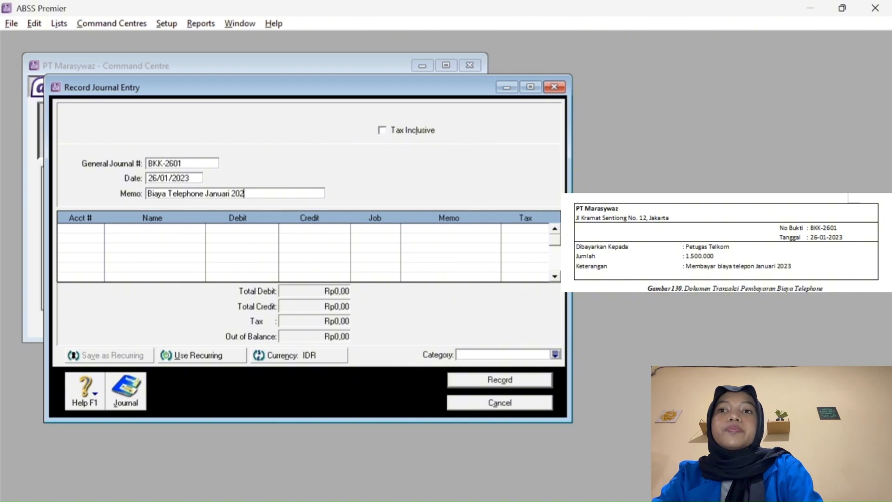
{"action": "type", "text": "3"}
{"action": "left_click", "coordinate": [91, 228]}
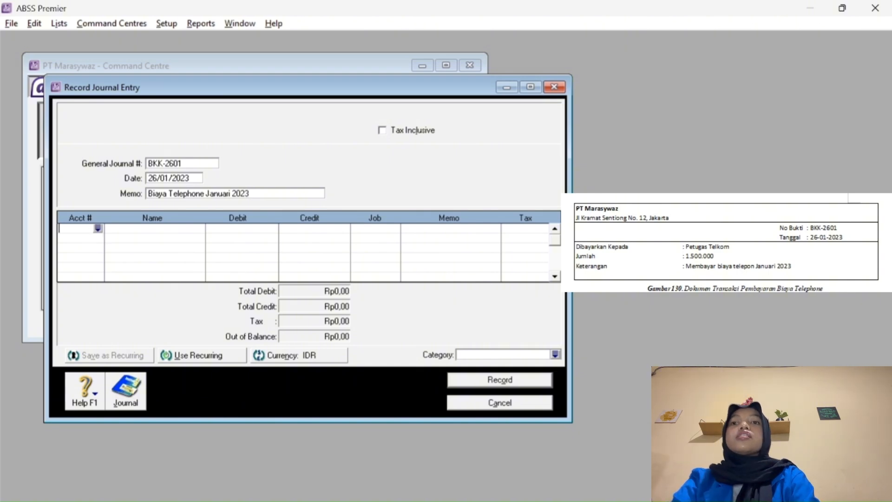
Debit 6-4500 Telephone Rp1.500.000 on the first journal line.
{"action": "left_click", "coordinate": [98, 228]}
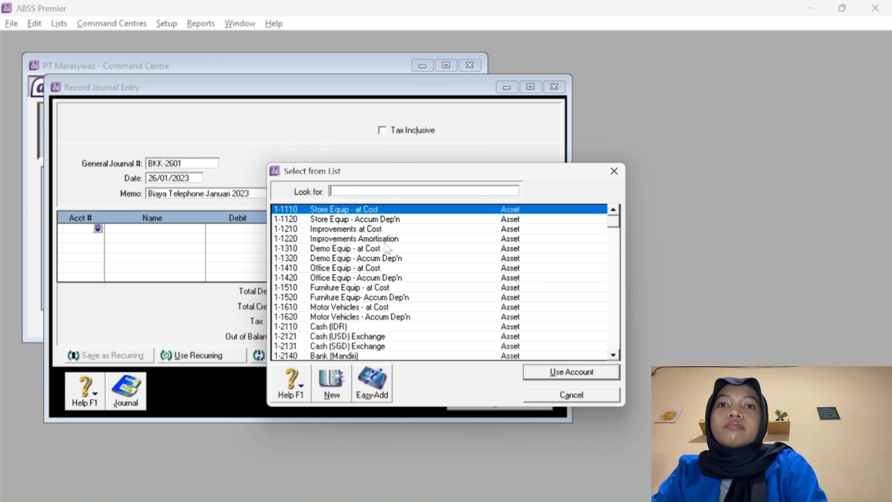
{"action": "type", "text": "6"}
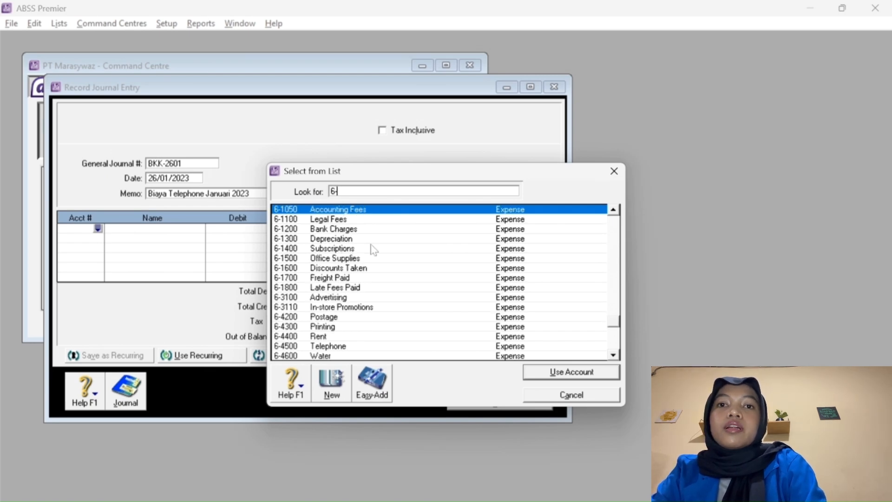
{"action": "type", "text": "-4500"}
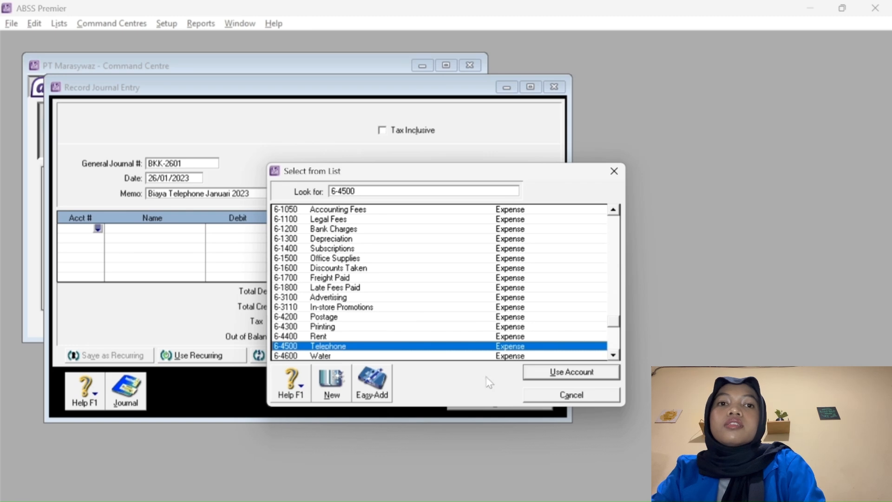
{"action": "left_click", "coordinate": [550, 373]}
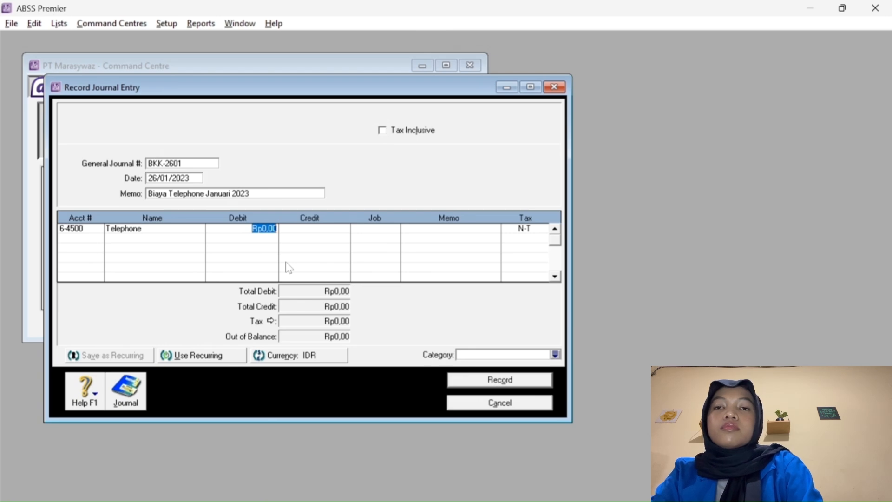
{"action": "type", "text": "1.500.00"}
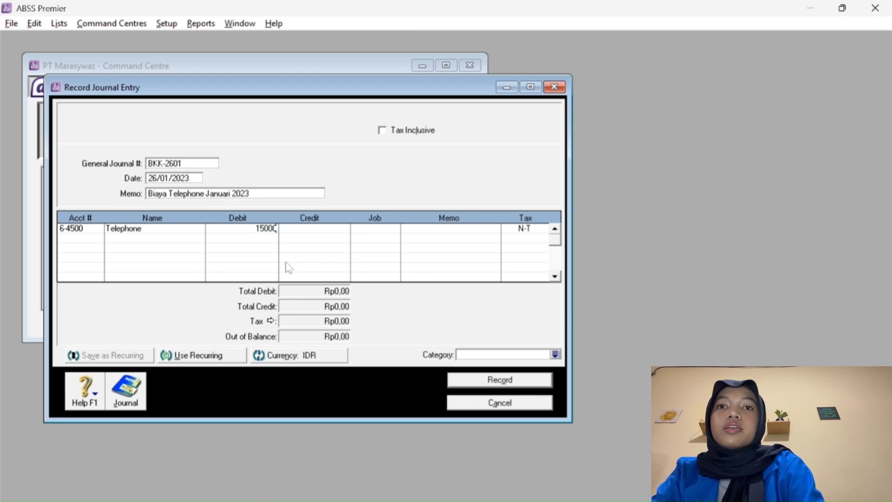
{"action": "type", "text": "00"}
{"action": "key", "text": "Tab"}
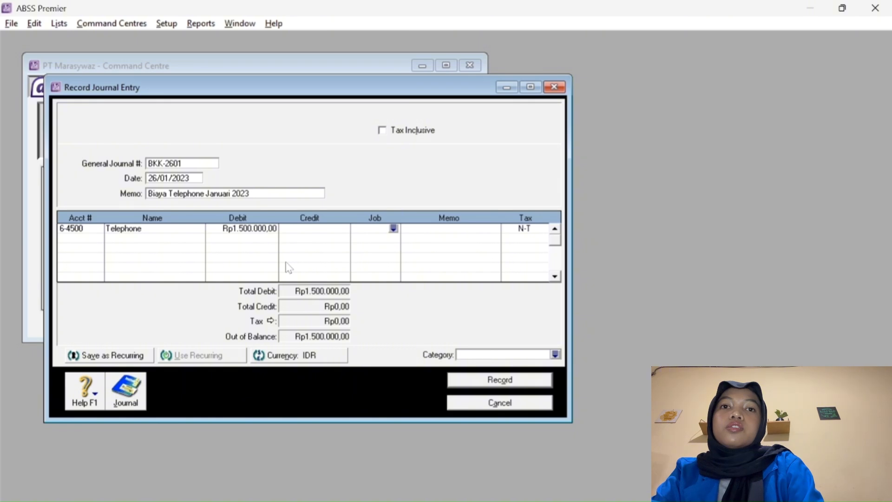
{"action": "key", "text": "Tab"}
{"action": "key", "text": "Tab"}
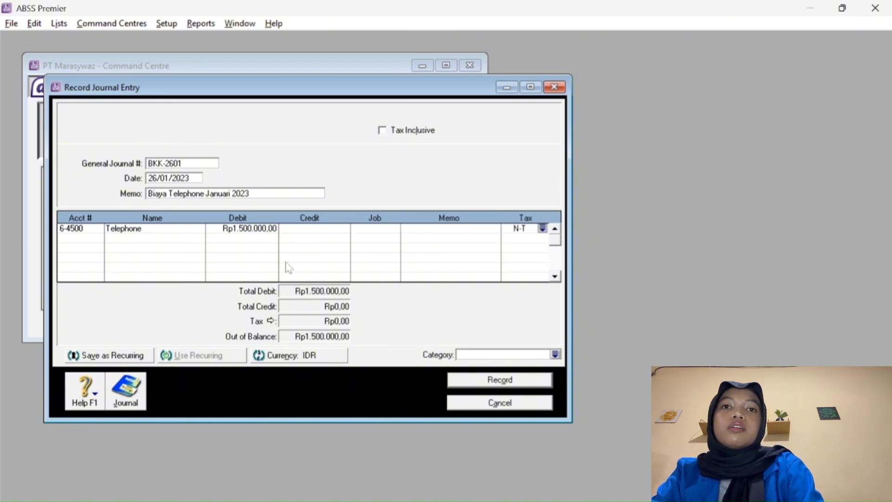
{"action": "key", "text": "Tab"}
Credit 1-2140 Bank (Mandiri) with the balancing Rp1.500.000,00 and record the entry.
{"action": "left_click", "coordinate": [98, 238]}
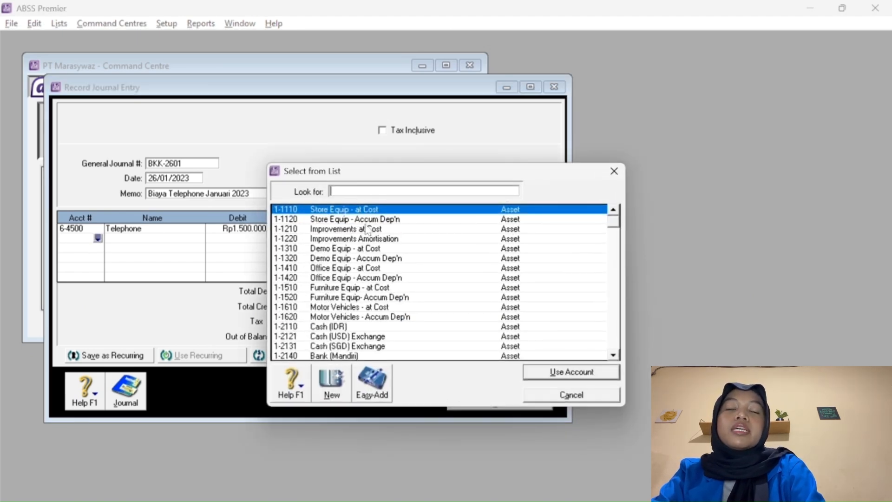
{"action": "left_click", "coordinate": [363, 355]}
{"action": "left_click", "coordinate": [550, 372]}
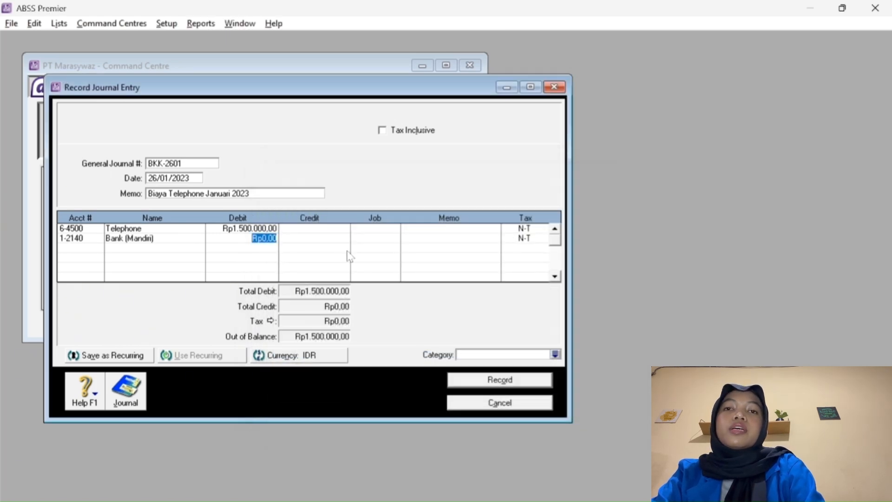
{"action": "key", "text": "Tab"}
{"action": "key", "text": "Tab"}
{"action": "key", "text": "Tab"}
{"action": "key", "text": "Tab"}
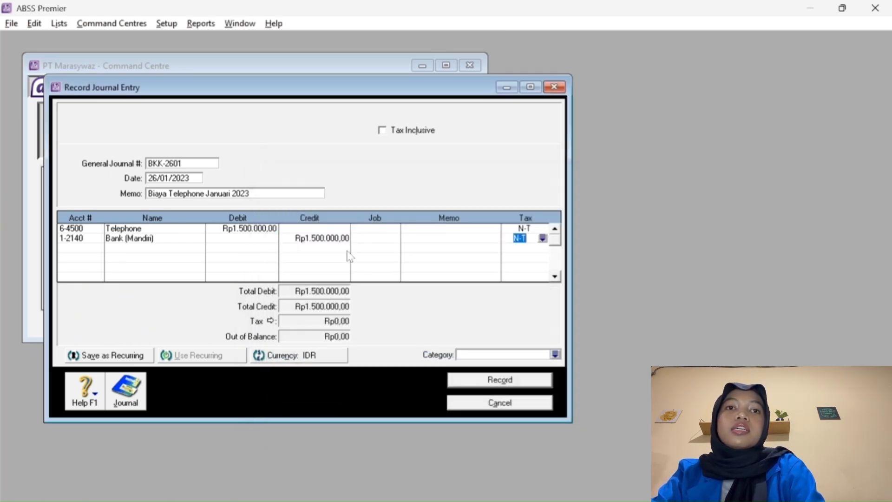
{"action": "key", "text": "Tab"}
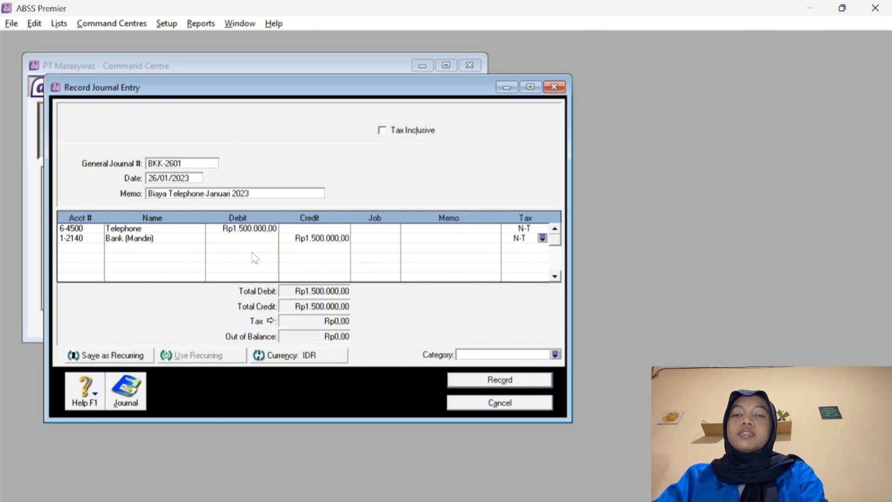
{"action": "left_click", "coordinate": [502, 382]}
Start a money transfer from 1-2140 Bank (Mandiri) to Cash (IDR).
{"action": "left_click", "coordinate": [505, 402]}
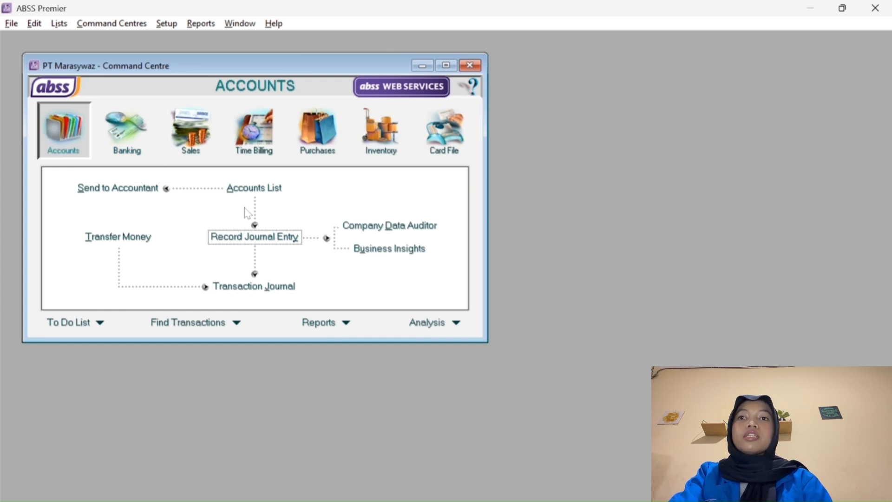
{"action": "left_click", "coordinate": [141, 238]}
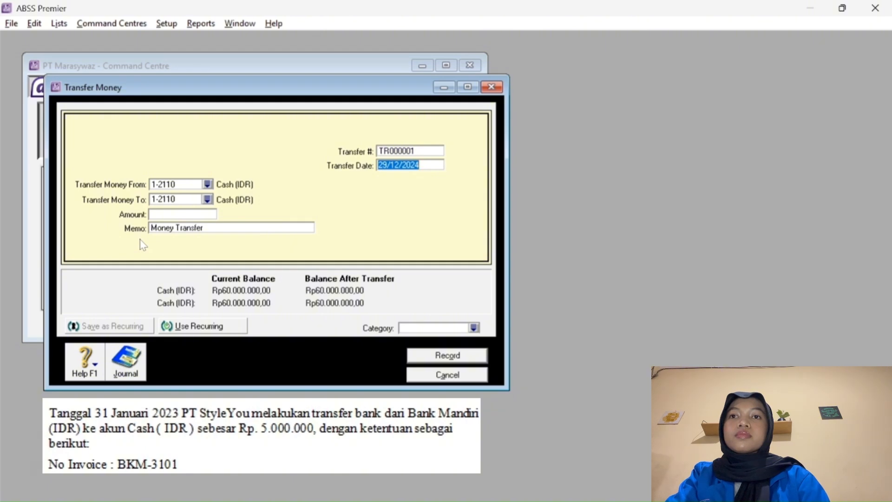
{"action": "left_click", "coordinate": [207, 185]}
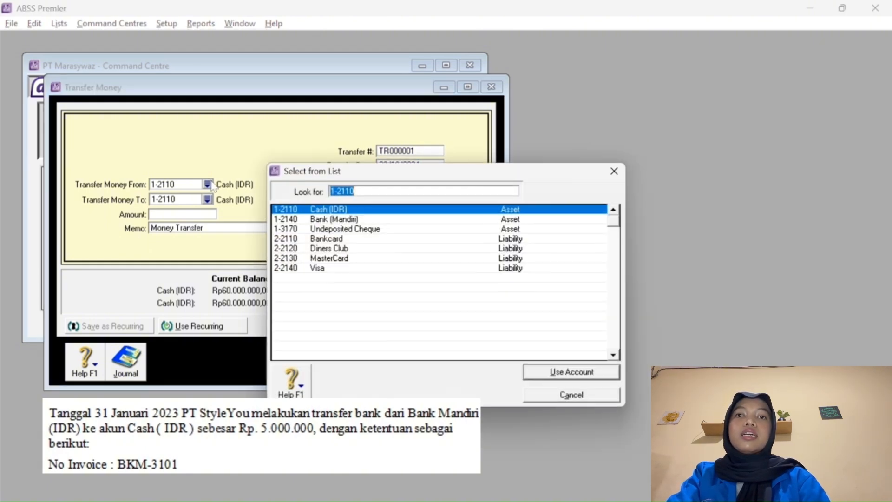
{"action": "left_click", "coordinate": [334, 219]}
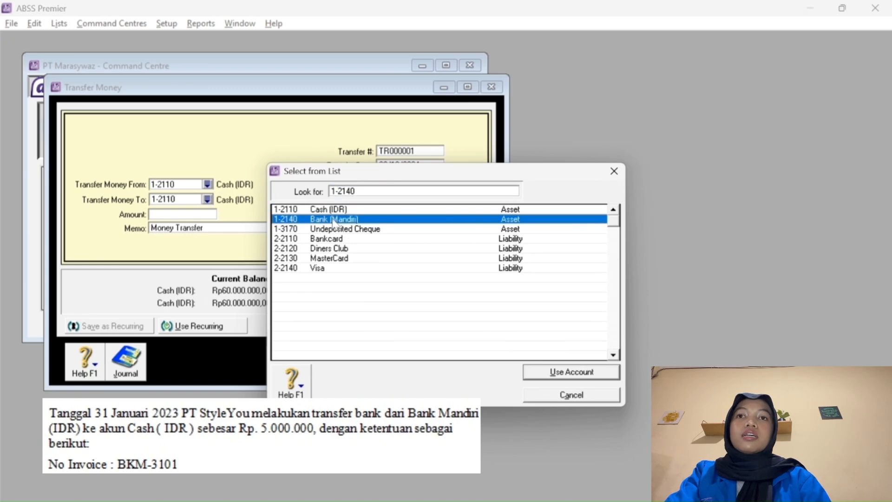
{"action": "left_click", "coordinate": [549, 372]}
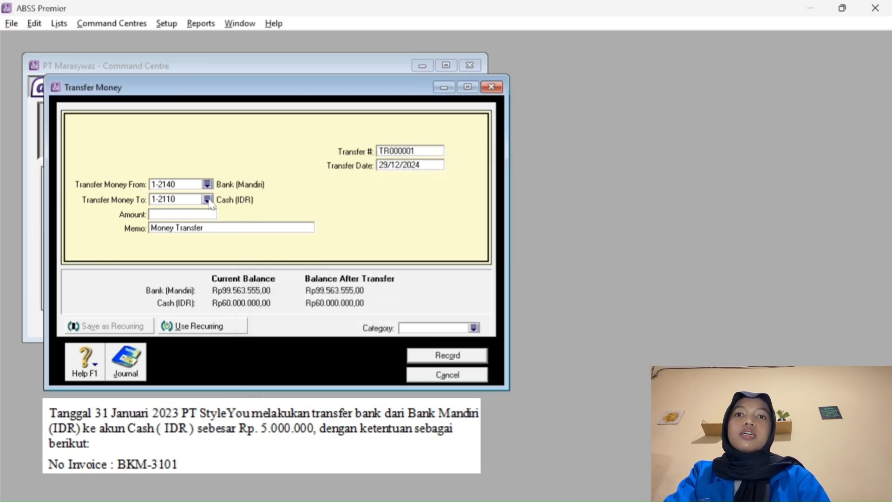
{"action": "left_click", "coordinate": [207, 200]}
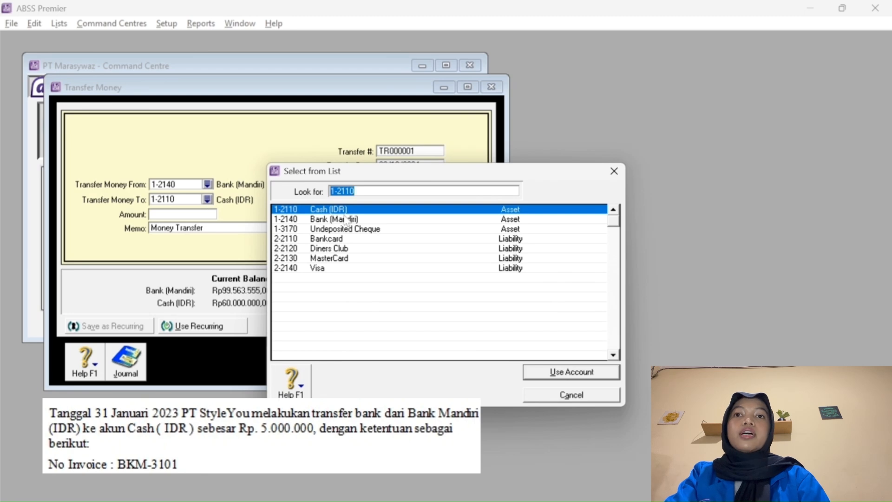
{"action": "left_click", "coordinate": [571, 372]}
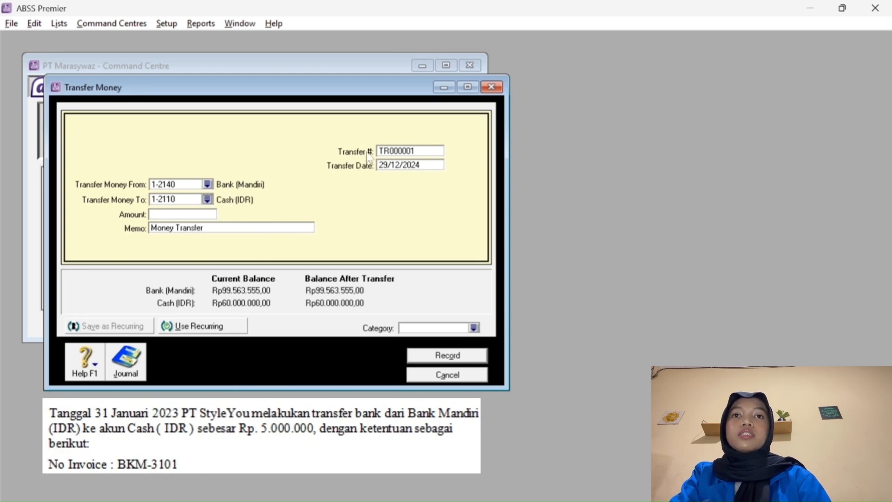
Set Transfer # BKM-3101 and the transfer date 31/01/2023.
{"action": "left_click", "coordinate": [395, 151]}
{"action": "type", "text": "BKM-"}
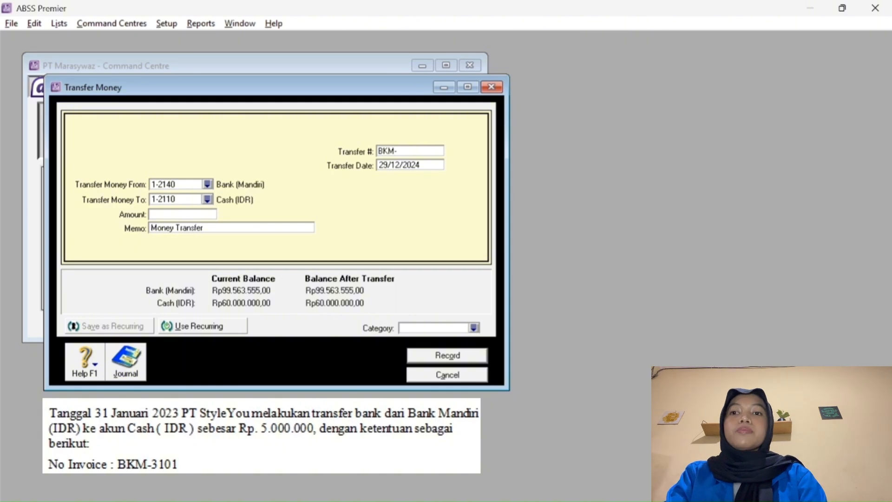
{"action": "type", "text": "3101"}
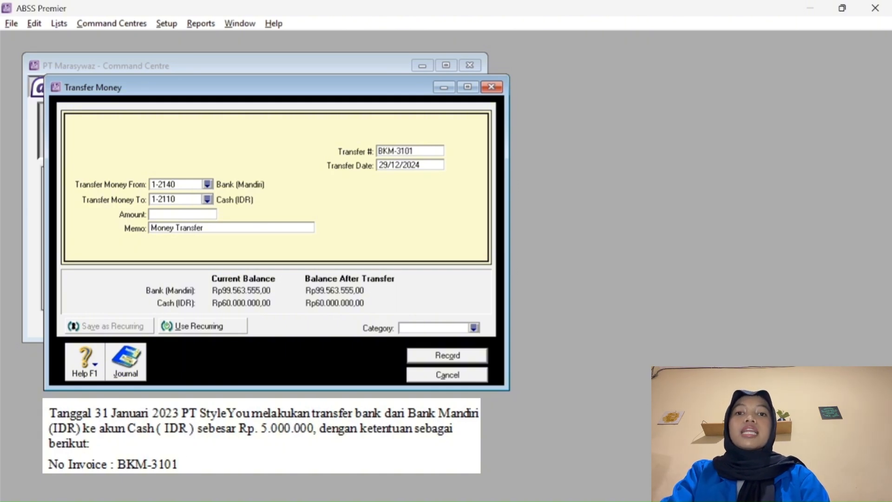
{"action": "double_click", "coordinate": [381, 165]}
{"action": "type", "text": "3"}
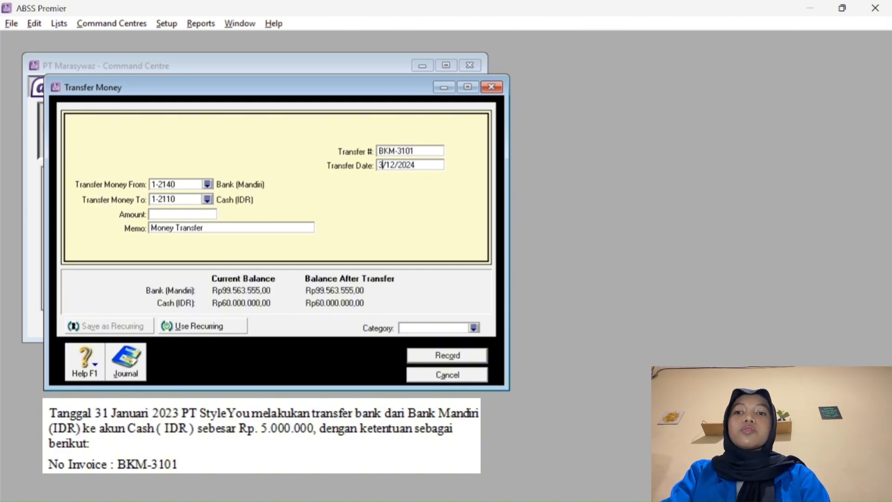
{"action": "type", "text": "1"}
{"action": "left_click", "coordinate": [398, 165]}
{"action": "key", "text": "BackSpace"}
{"action": "key", "text": "BackSpace"}
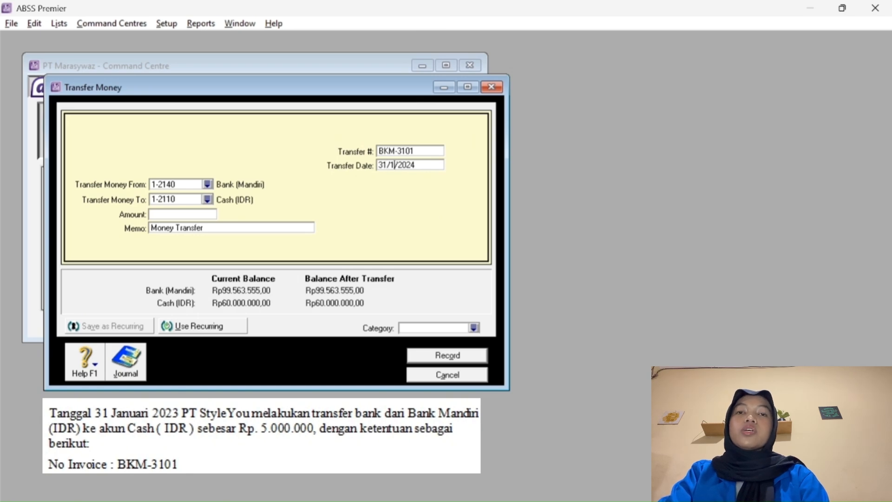
{"action": "type", "text": "01"}
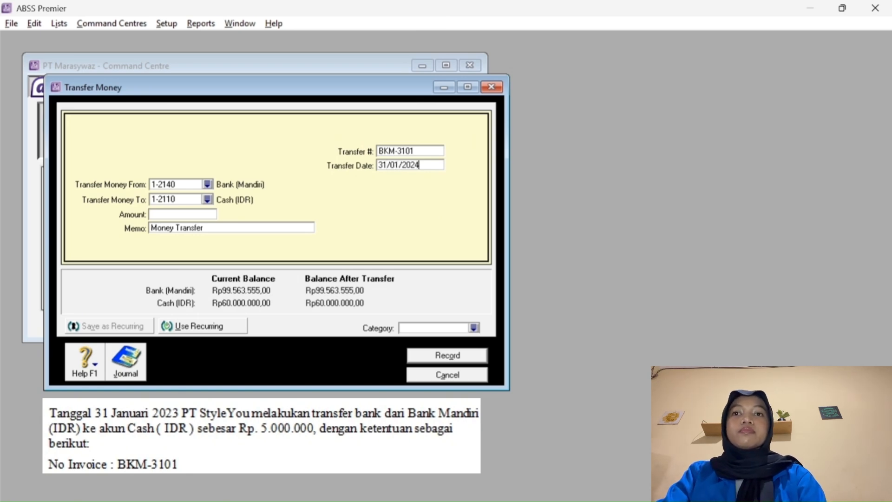
{"action": "key", "text": "BackSpace"}
{"action": "type", "text": "3"}
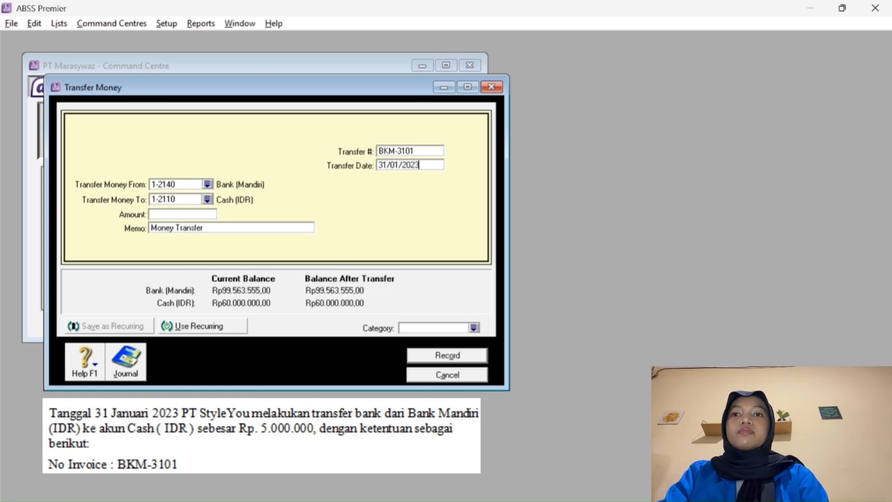
Enter the amount 5000000, record the transfer, and close the form.
{"action": "left_click", "coordinate": [187, 217]}
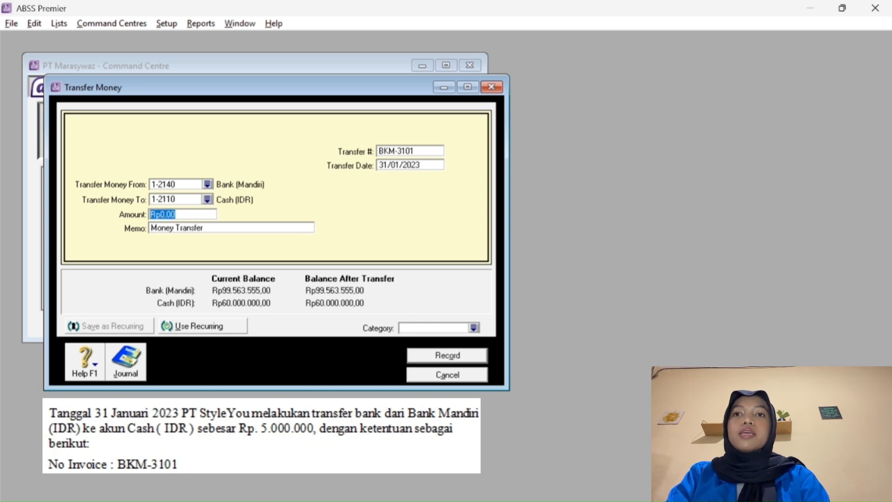
{"action": "type", "text": "5000000"}
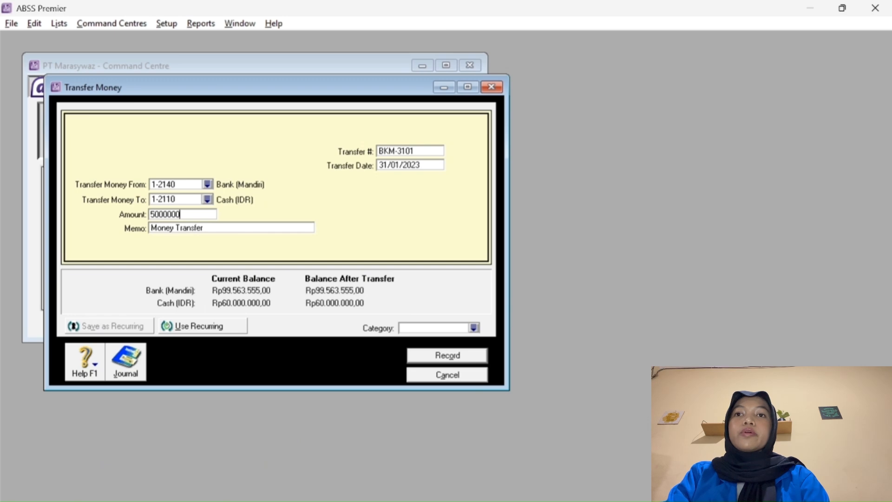
{"action": "key", "text": "Tab"}
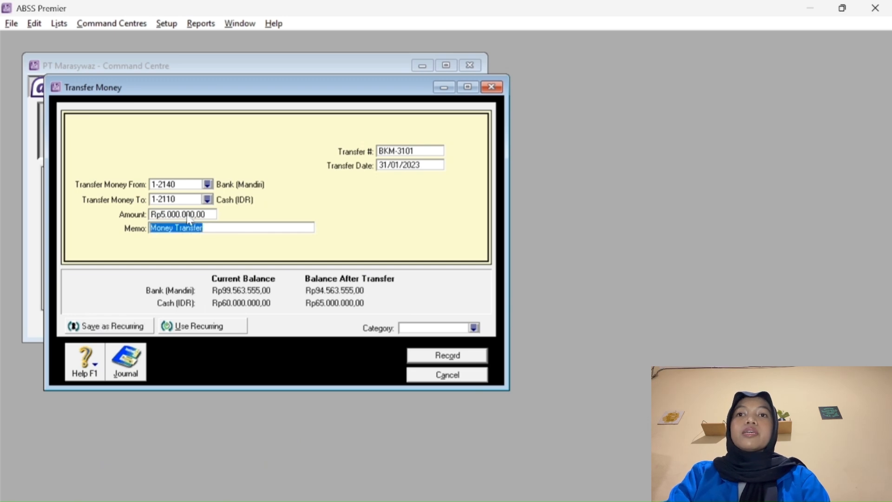
{"action": "left_click", "coordinate": [447, 355]}
{"action": "left_click", "coordinate": [449, 374]}
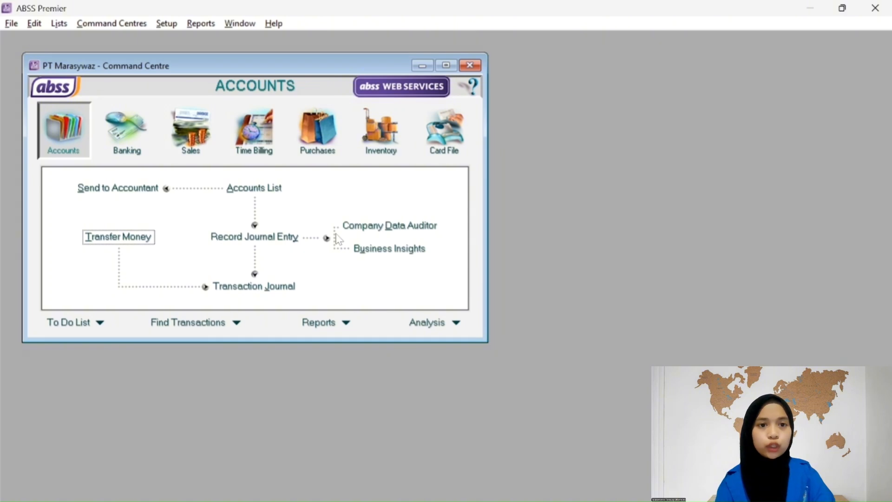
Start a new general journal entry numbered AA-3101 dated 31/01/2023.
{"action": "left_click", "coordinate": [255, 237]}
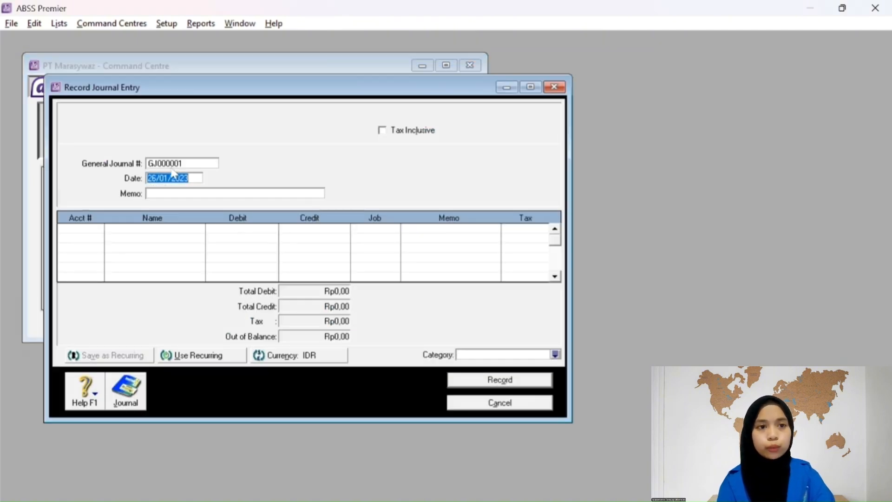
{"action": "double_click", "coordinate": [162, 163]}
{"action": "type", "text": "A"}
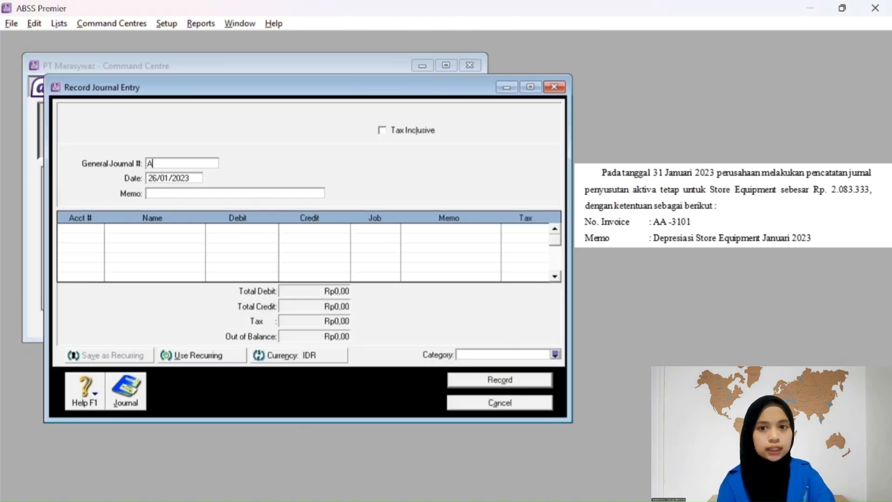
{"action": "type", "text": "A-3101"}
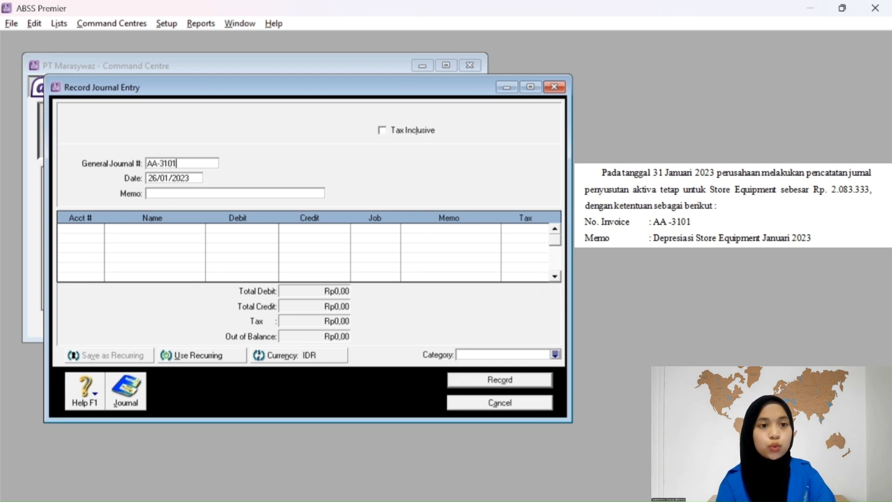
{"action": "left_click", "coordinate": [167, 179]}
{"action": "left_click", "coordinate": [156, 178]}
{"action": "key", "text": "BackSpace"}
{"action": "key", "text": "BackSpace"}
{"action": "type", "text": "31"}
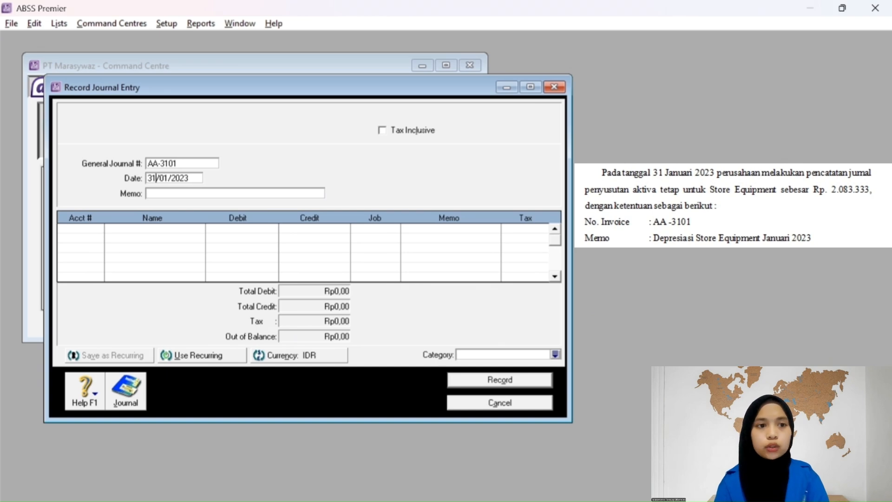
Enter the memo 'Depresiasi Store Equipment Januari 2023'.
{"action": "left_click", "coordinate": [164, 193]}
{"action": "type", "text": "Depo"}
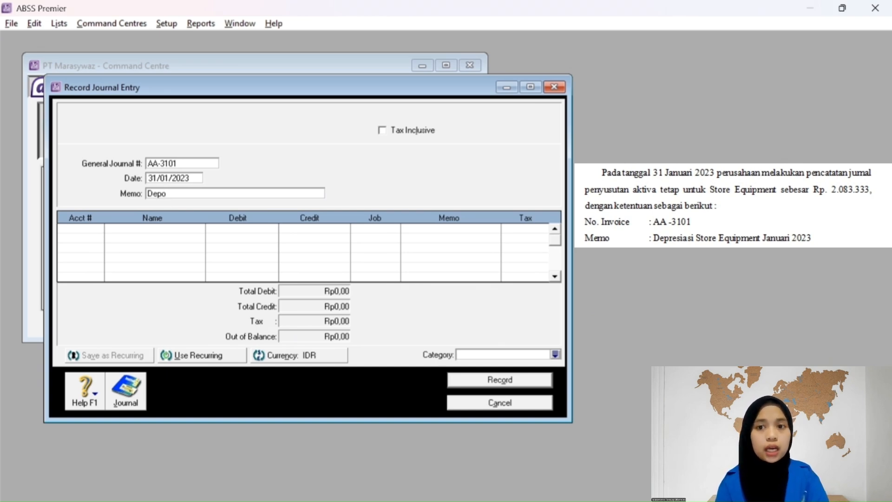
{"action": "key", "text": "BackSpace"}
{"action": "type", "text": "resiasi"}
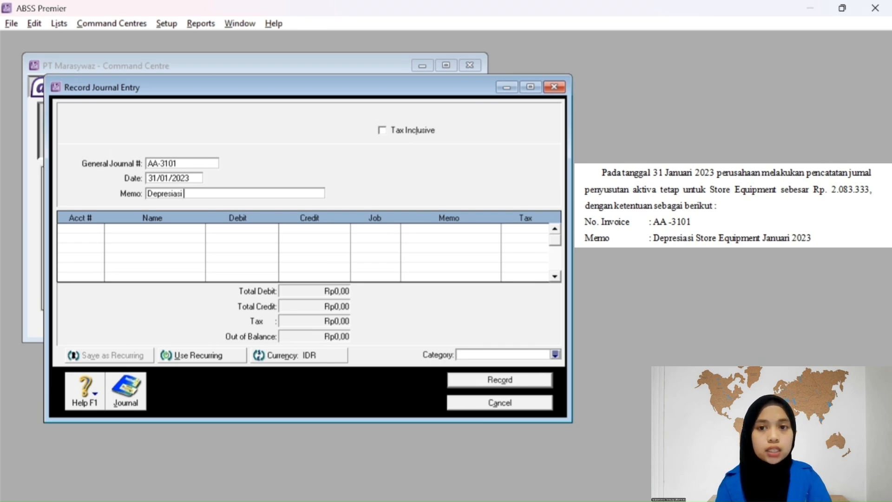
{"action": "type", "text": " Store S"}
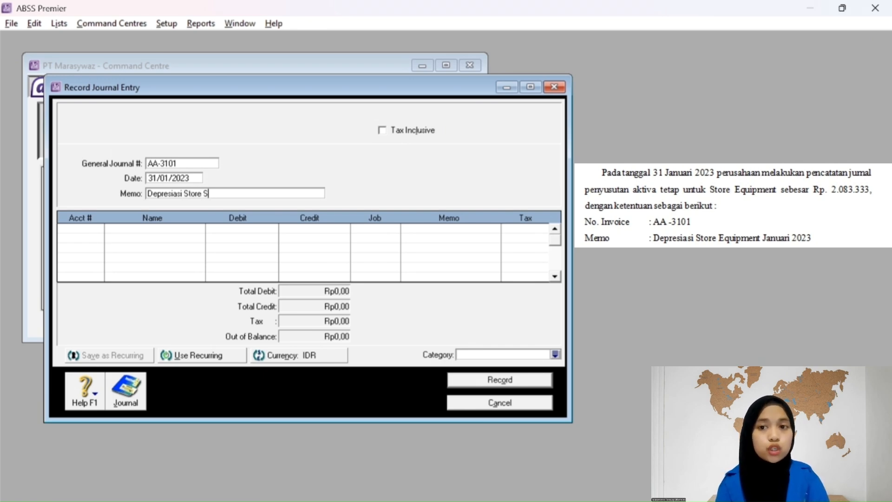
{"action": "key", "text": "BackSpace"}
{"action": "type", "text": "Eq"}
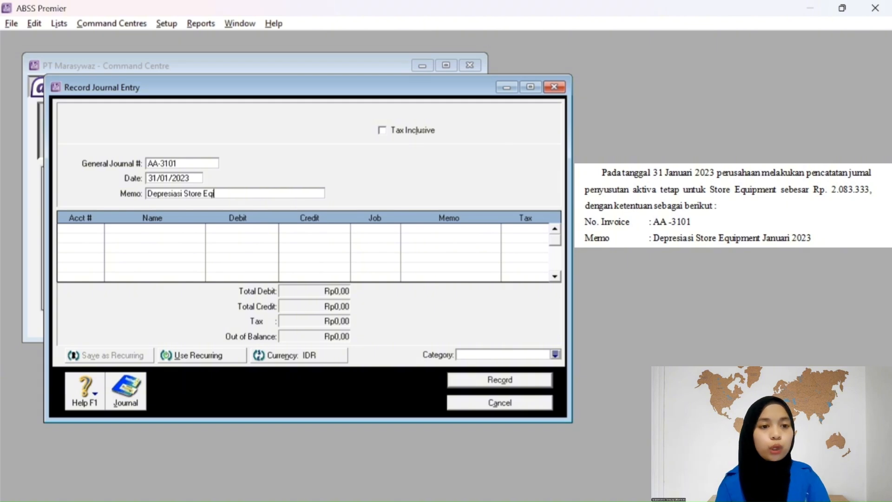
{"action": "type", "text": "ui"}
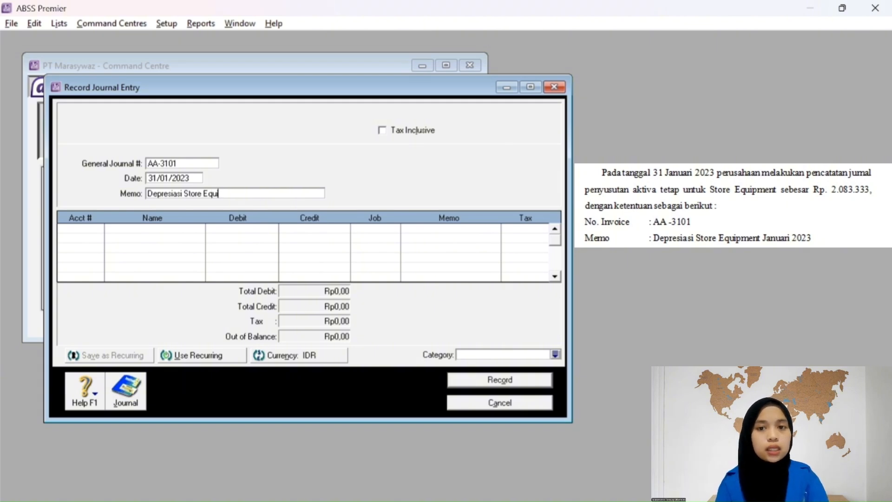
{"action": "type", "text": "pment J"}
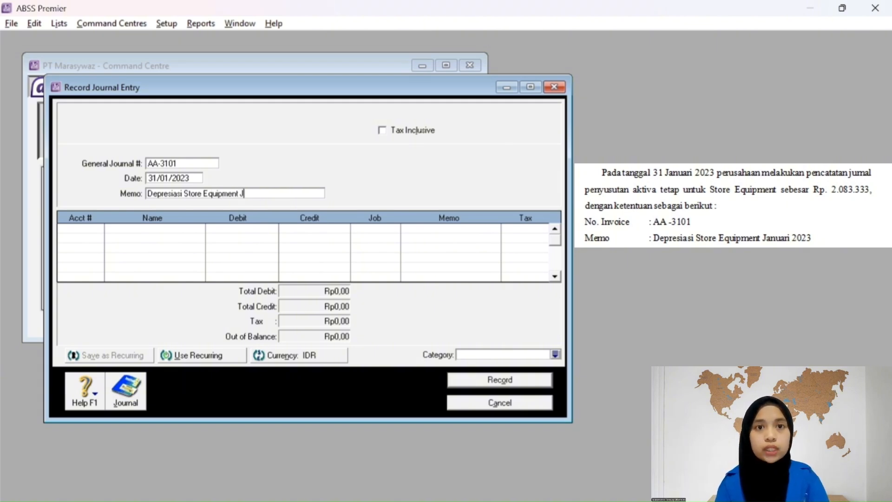
{"action": "type", "text": "anuari 2023"}
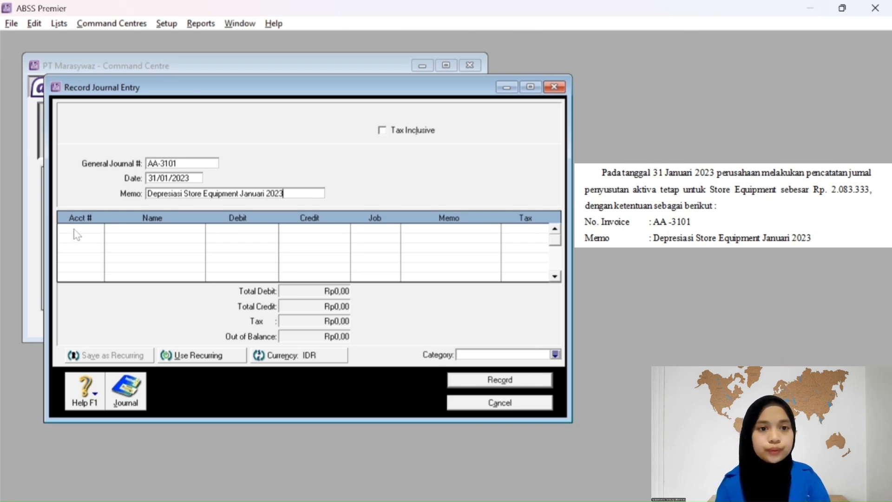
{"action": "key", "text": "Tab"}
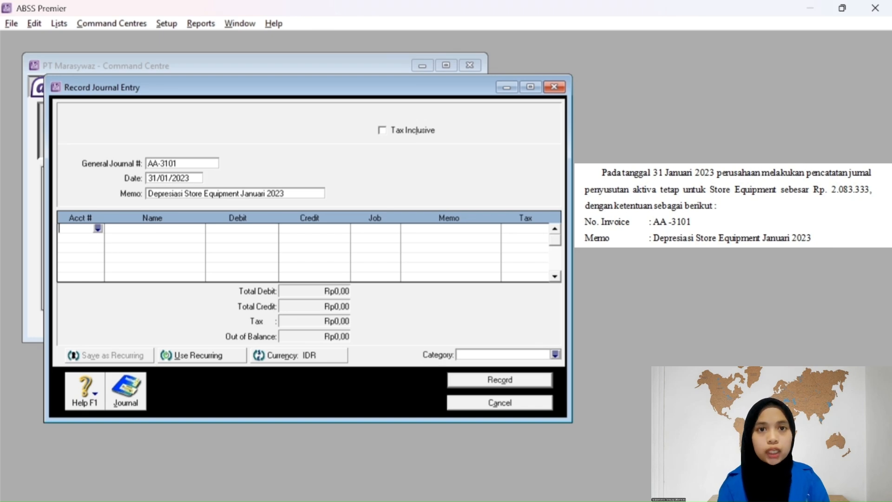
Debit Store Equip - at Cost Rp2.083.333,00 on line one.
{"action": "left_click", "coordinate": [97, 229]}
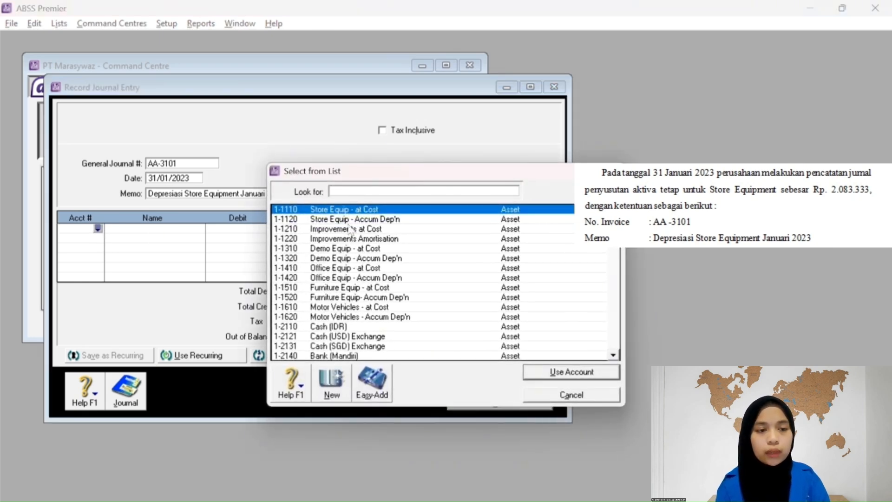
{"action": "left_click", "coordinate": [556, 374]}
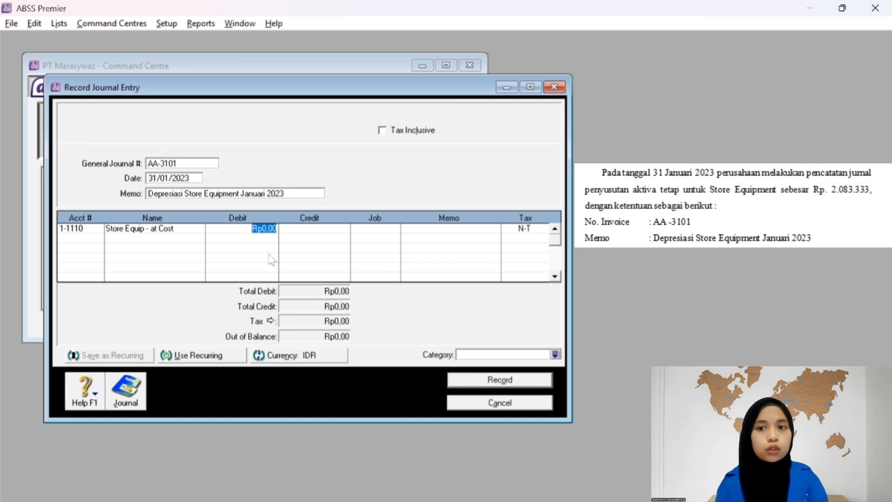
{"action": "type", "text": "20"}
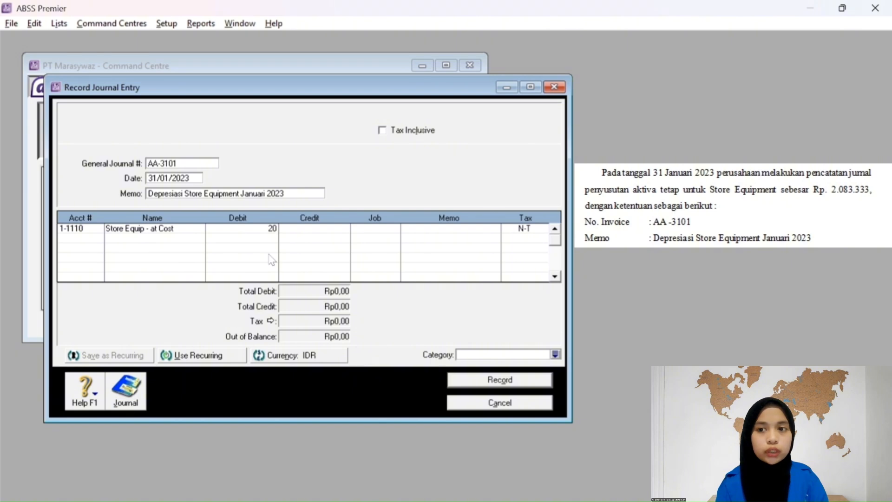
{"action": "type", "text": "8"}
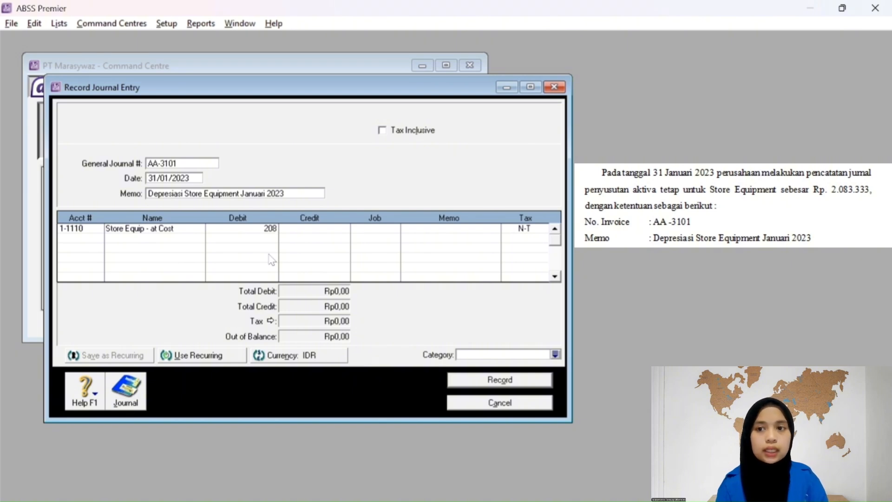
{"action": "type", "text": "33"}
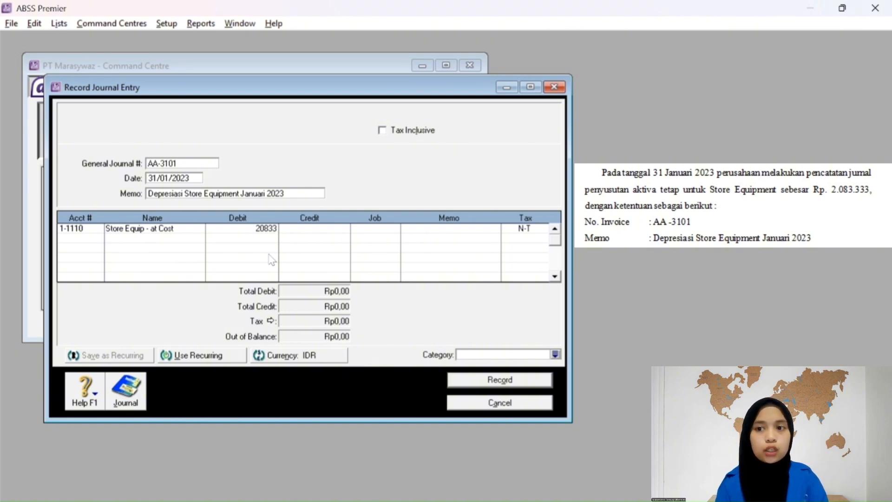
{"action": "type", "text": "33"}
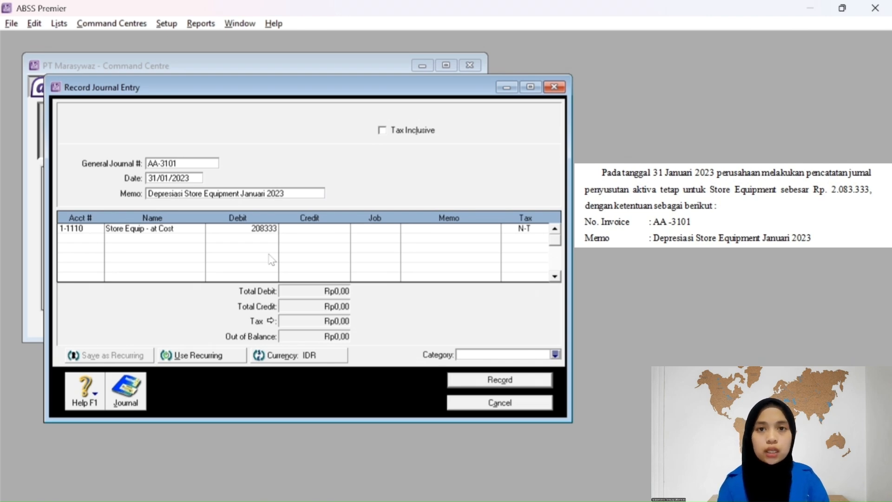
{"action": "key", "text": "Tab"}
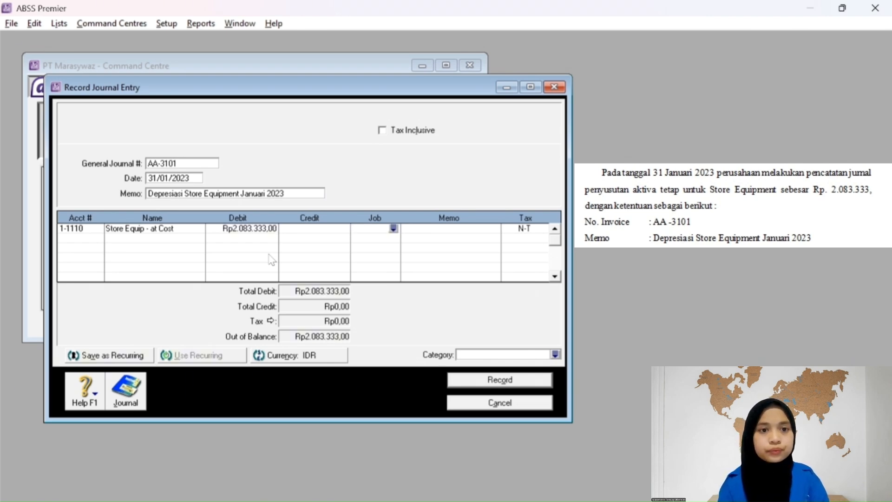
{"action": "key", "text": "Tab"}
{"action": "key", "text": "Tab"}
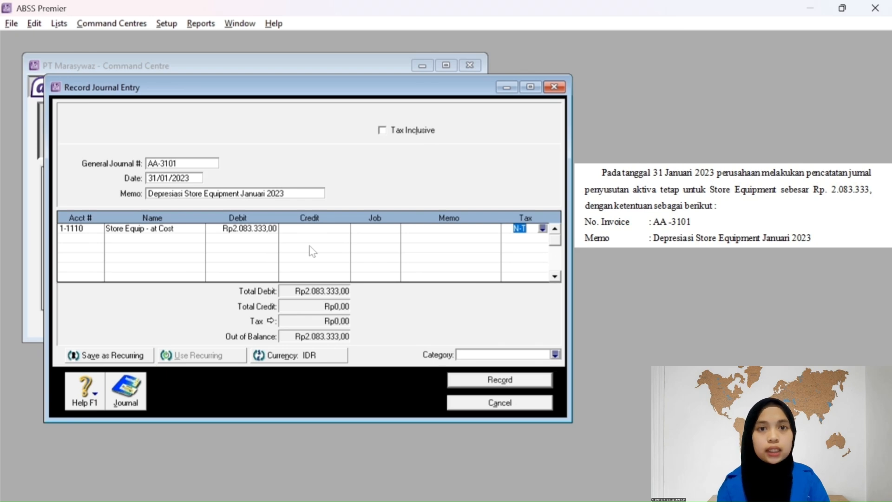
Put 1-1120 Store Equip - Accum Dep'n on line two with the balancing credit.
{"action": "left_click", "coordinate": [96, 239]}
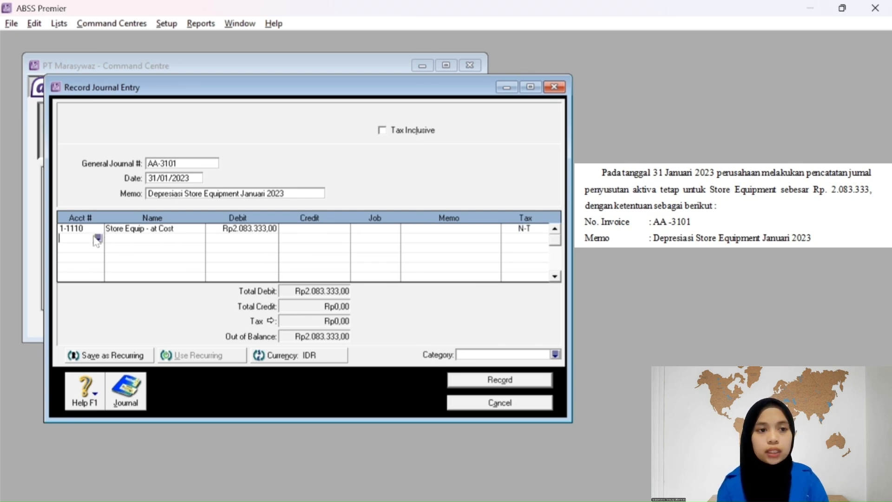
{"action": "left_click", "coordinate": [98, 238]}
{"action": "left_click", "coordinate": [347, 219]}
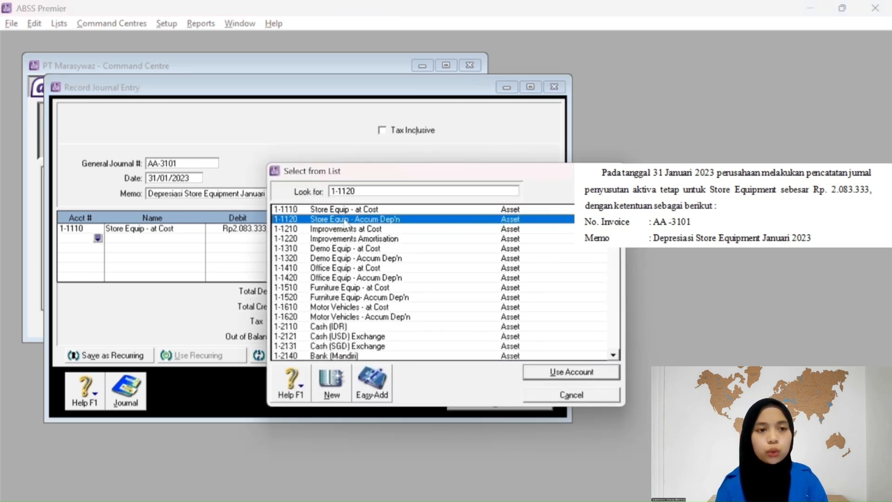
{"action": "left_click", "coordinate": [600, 372]}
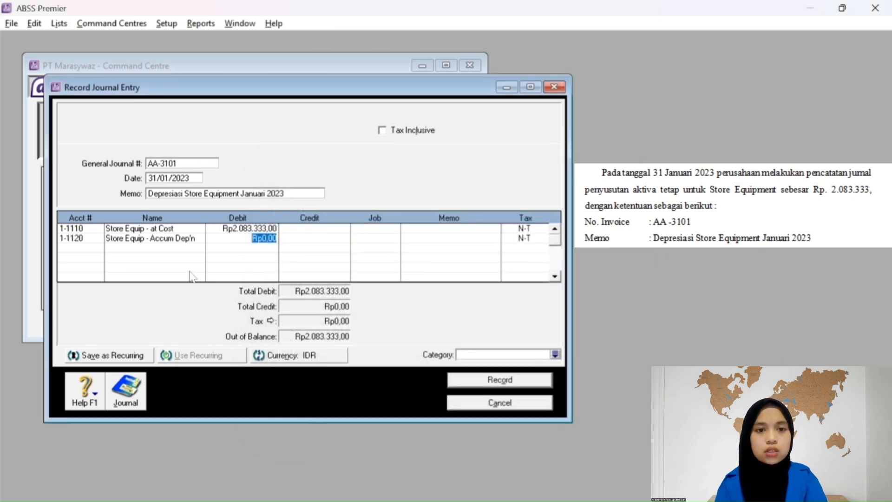
{"action": "key", "text": "Tab"}
{"action": "key", "text": "Tab"}
{"action": "key", "text": "Tab"}
{"action": "key", "text": "Tab"}
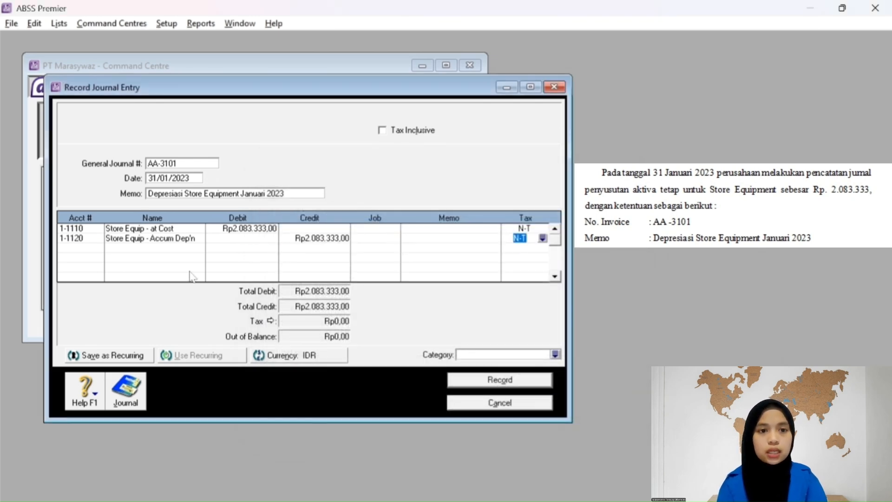
{"action": "key", "text": "Tab"}
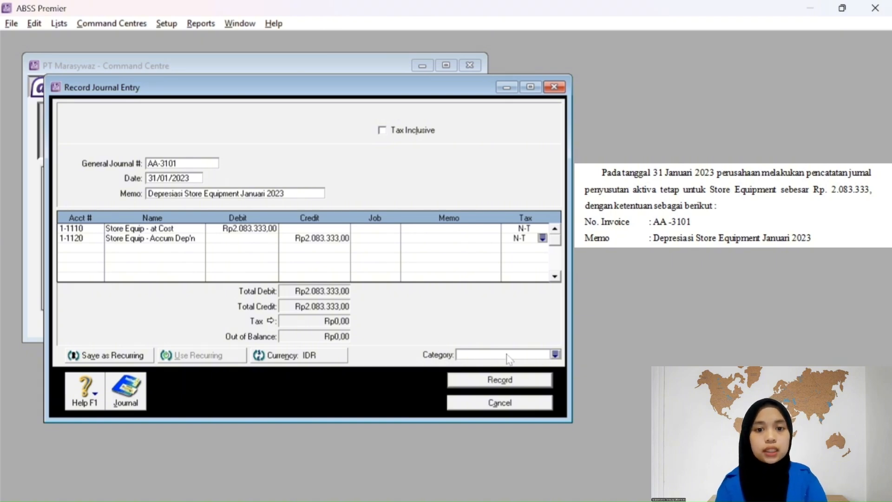
Assign the Overseas category, record journal AA-3101, and close the journal entry window.
{"action": "left_click", "coordinate": [555, 355]}
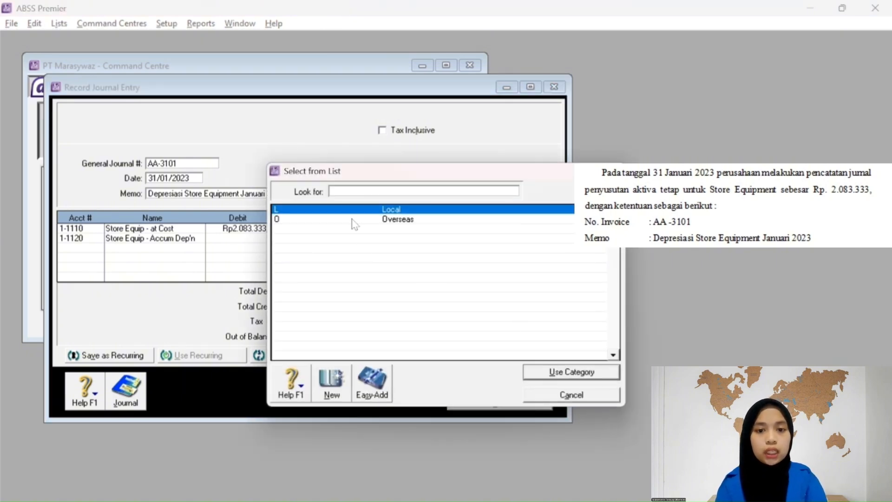
{"action": "type", "text": "O"}
{"action": "left_click", "coordinate": [564, 372]}
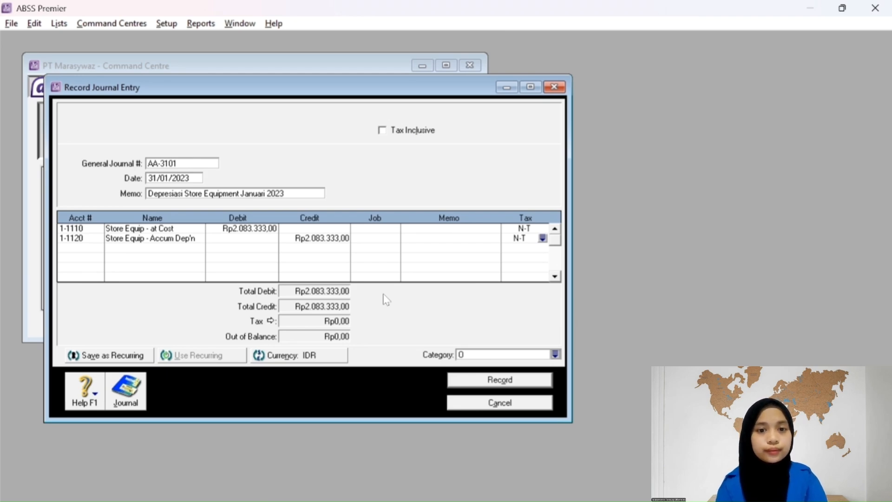
{"action": "left_click", "coordinate": [539, 382]}
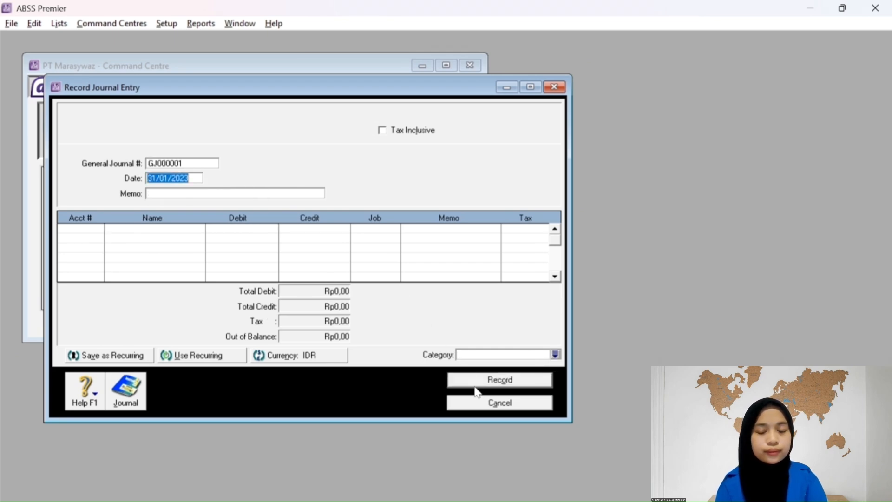
{"action": "left_click", "coordinate": [478, 402]}
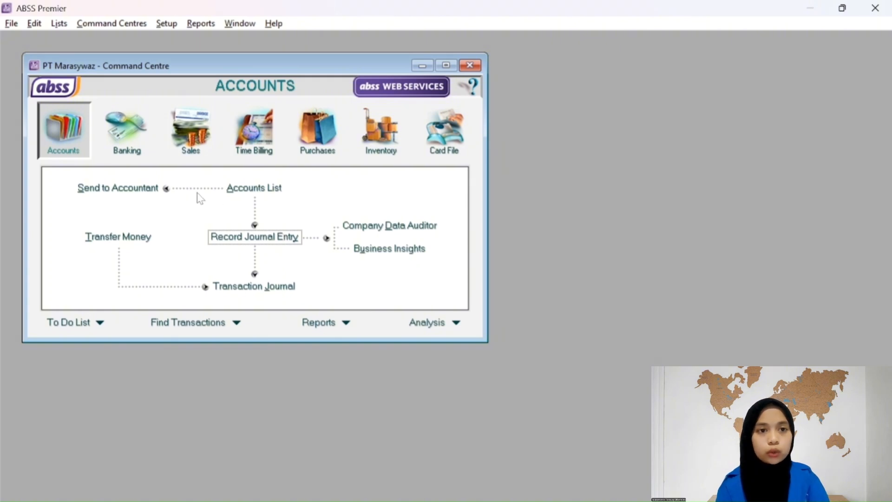
Start a new inventory adjustment with journal number AI-3101.
{"action": "left_click", "coordinate": [378, 134]}
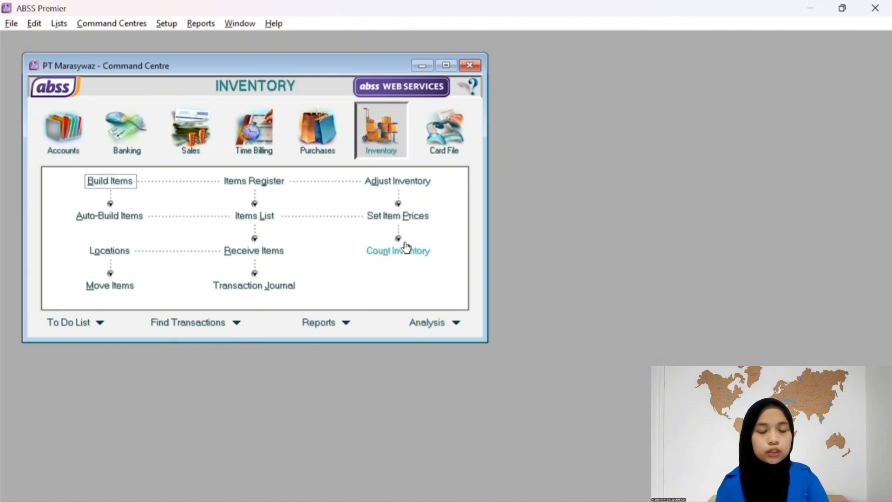
{"action": "left_click", "coordinate": [397, 181]}
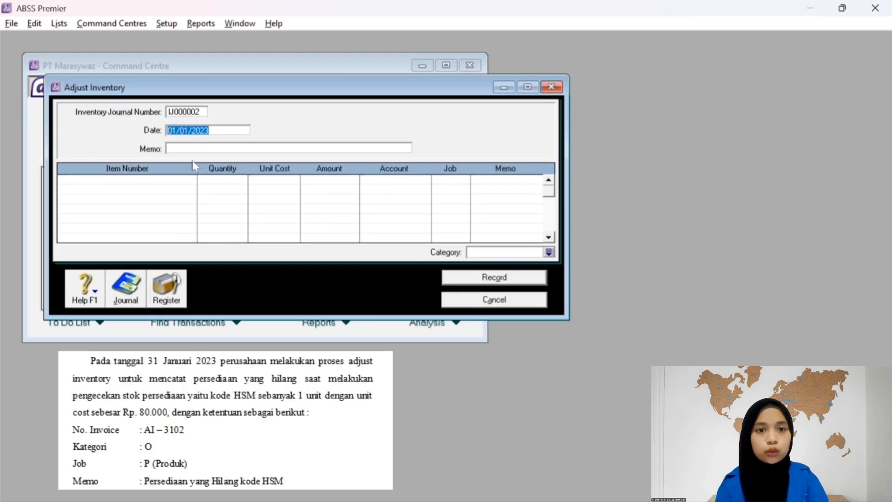
{"action": "key", "text": "shift+Tab"}
{"action": "type", "text": "AA"}
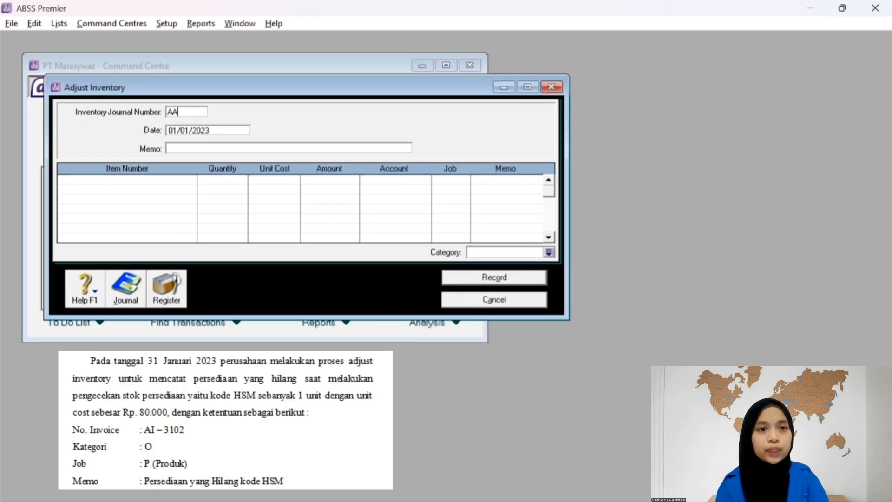
{"action": "key", "text": "BackSpace"}
{"action": "type", "text": "I"}
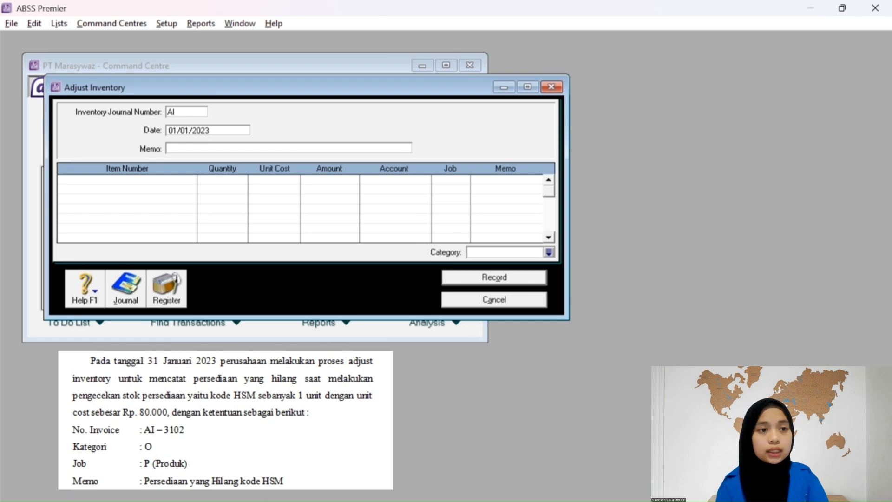
{"action": "type", "text": "-3"}
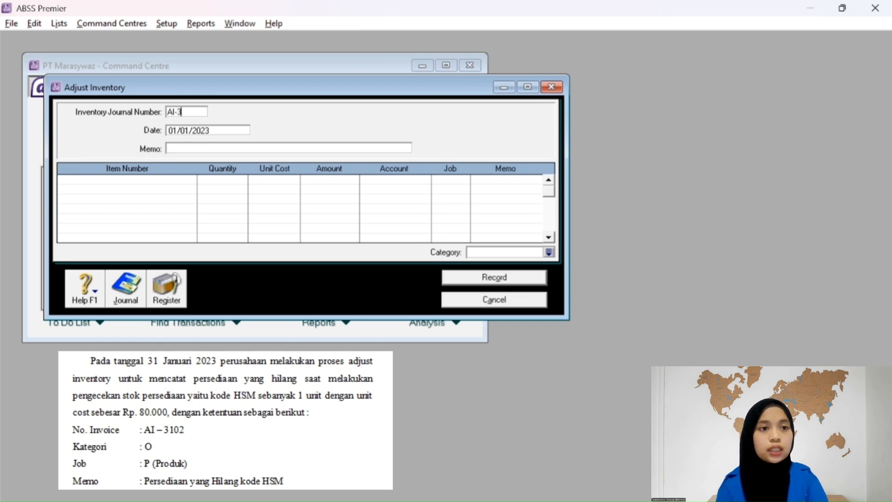
{"action": "type", "text": "101"}
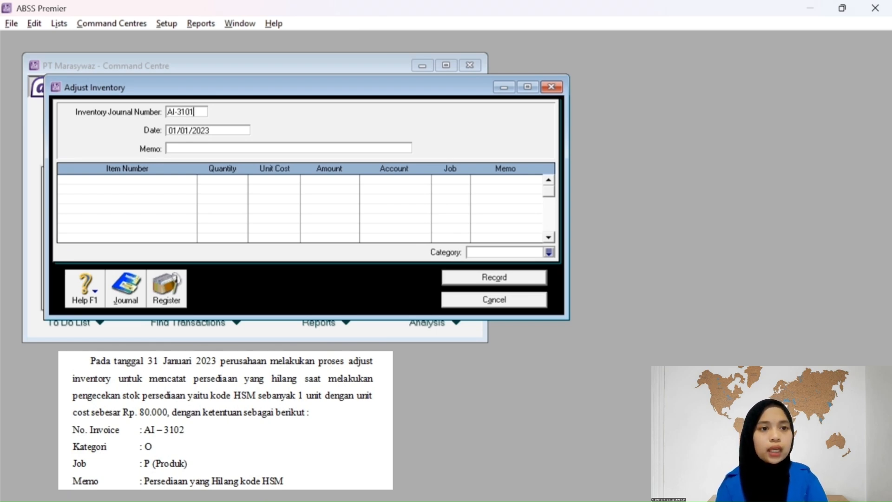
Date the adjustment 31/01/2023 and enter the memo 'Persediaan yang hilang kode HSM'.
{"action": "key", "text": "Tab"}
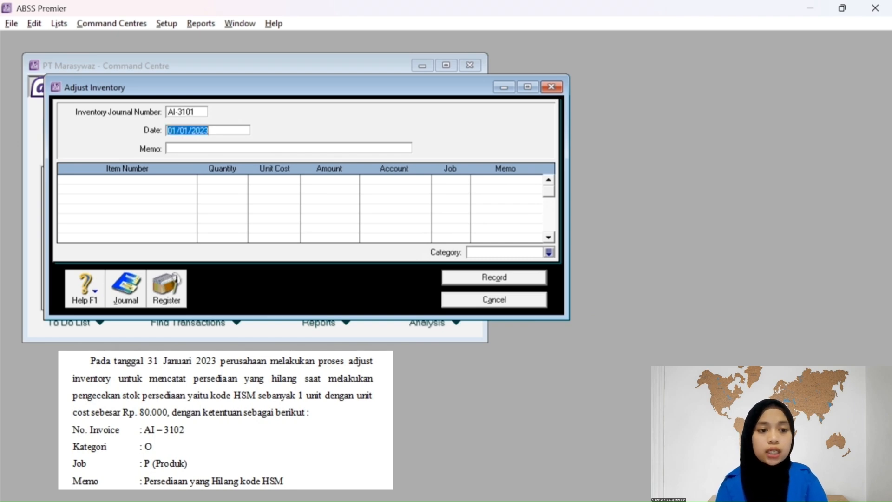
{"action": "left_click", "coordinate": [177, 131]}
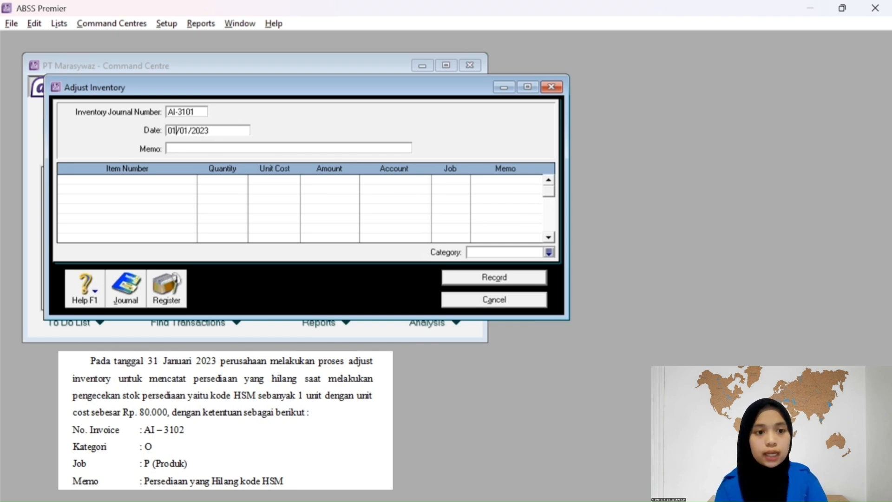
{"action": "key", "text": "BackSpace"}
{"action": "type", "text": "2"}
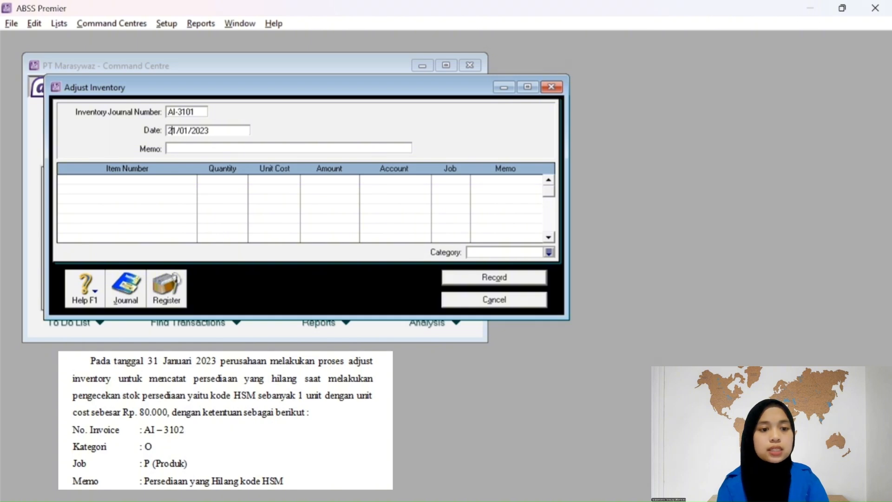
{"action": "left_click", "coordinate": [215, 149]}
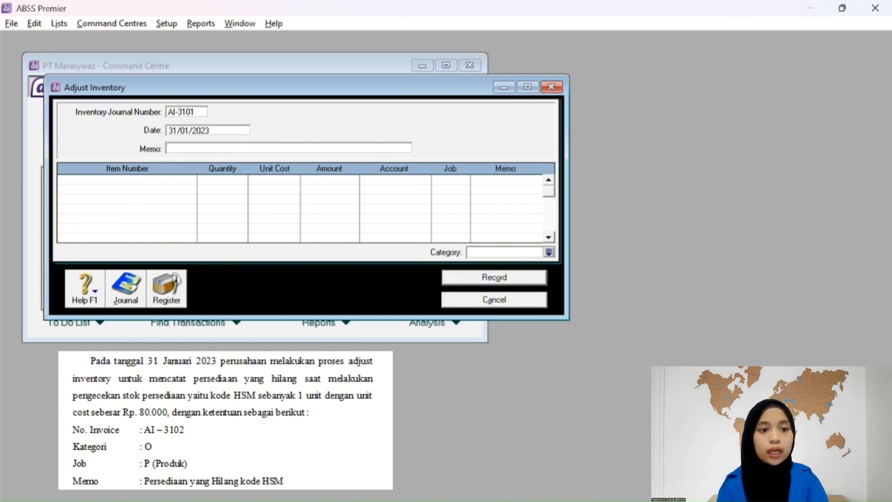
{"action": "type", "text": "Persediaan "}
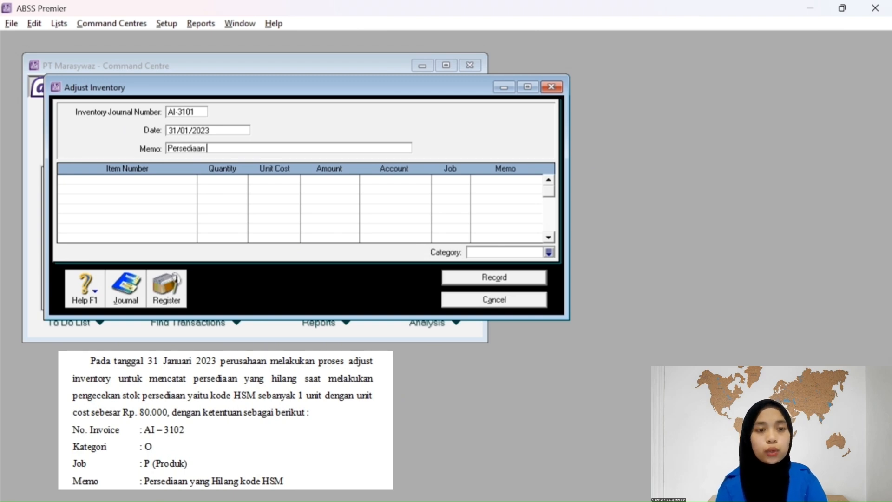
{"action": "type", "text": "yang hilang "}
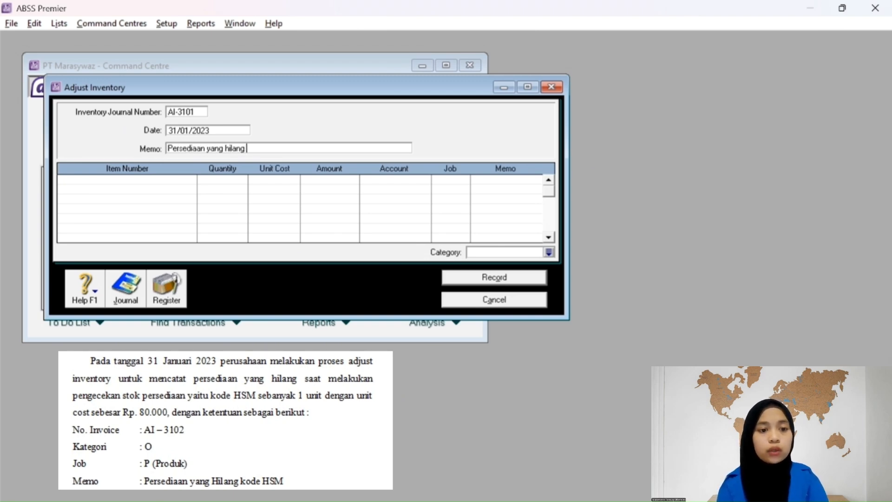
{"action": "type", "text": "kode HSM"}
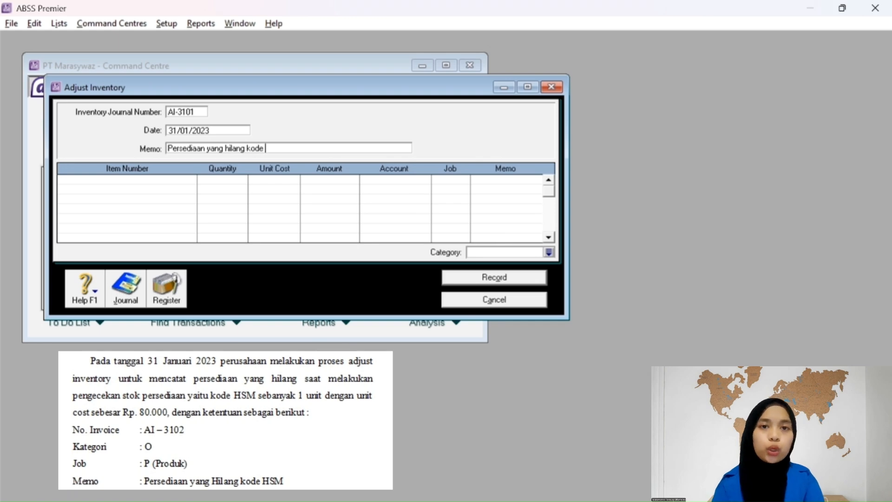
Add an adjustment line of -1 HSM charged to account 5-1100 Hardware - Purchase.
{"action": "left_click", "coordinate": [143, 184]}
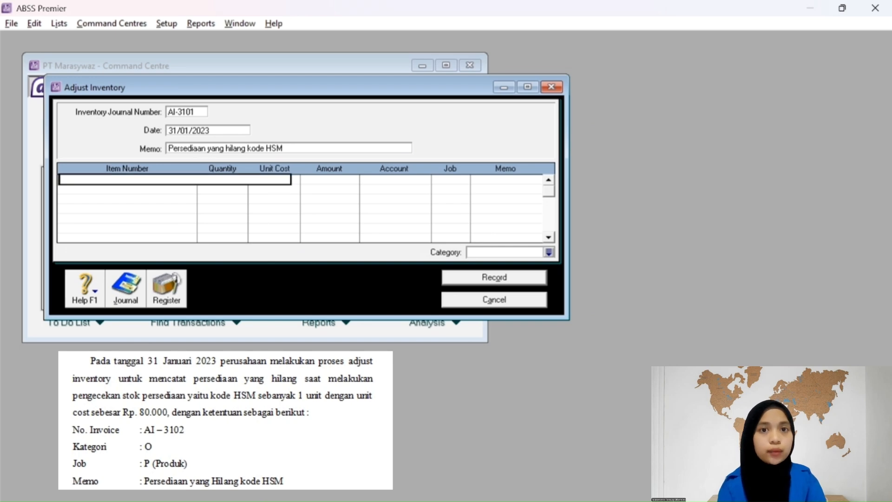
{"action": "type", "text": "HSM"}
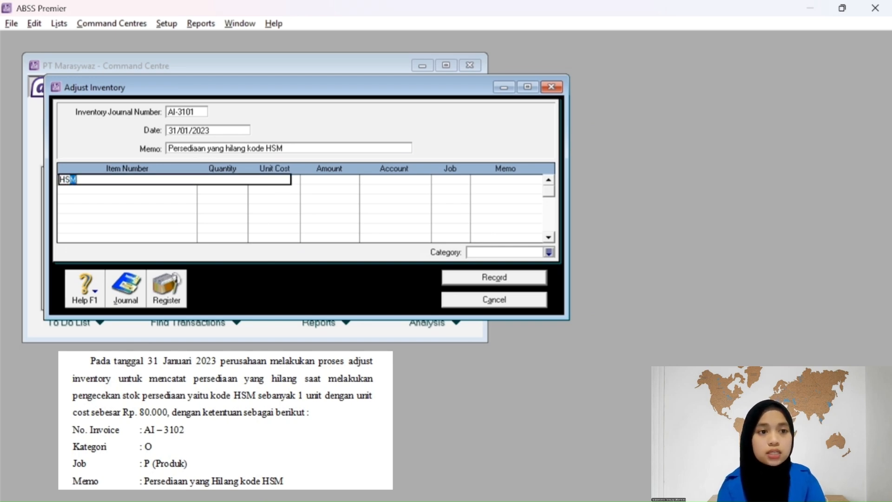
{"action": "key", "text": "Tab"}
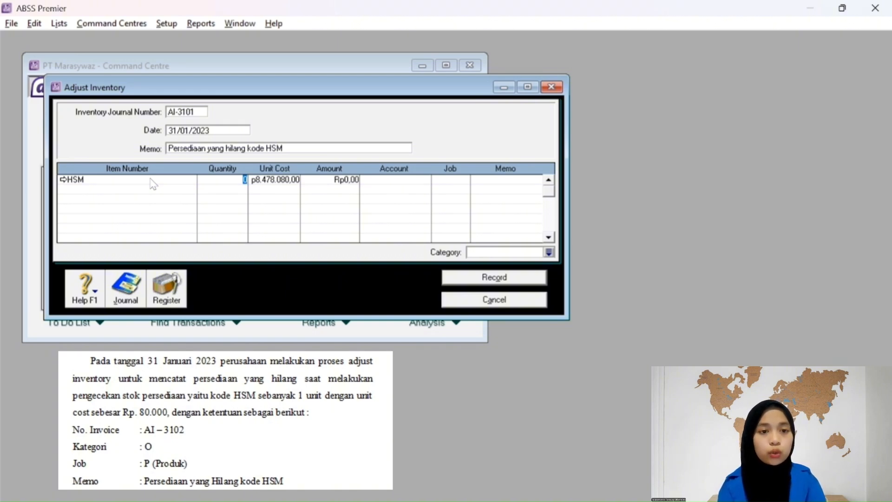
{"action": "type", "text": "-1"}
{"action": "key", "text": "Tab"}
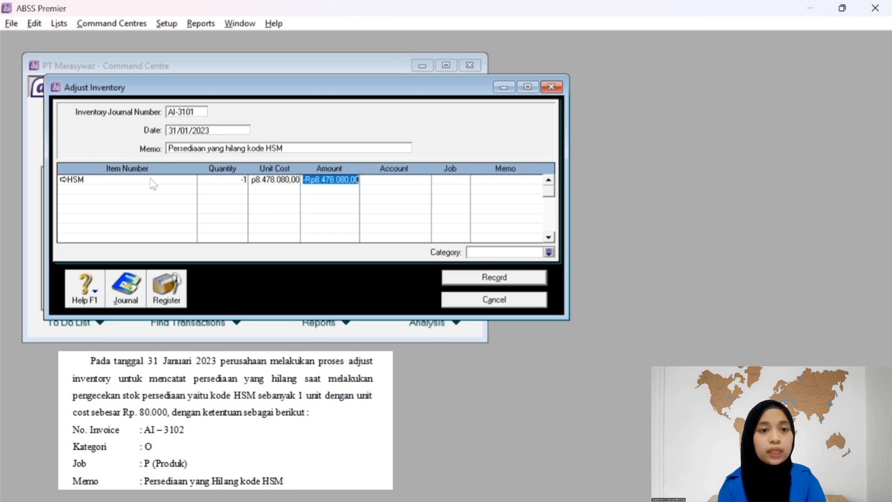
{"action": "key", "text": "Tab"}
{"action": "key", "text": "Tab"}
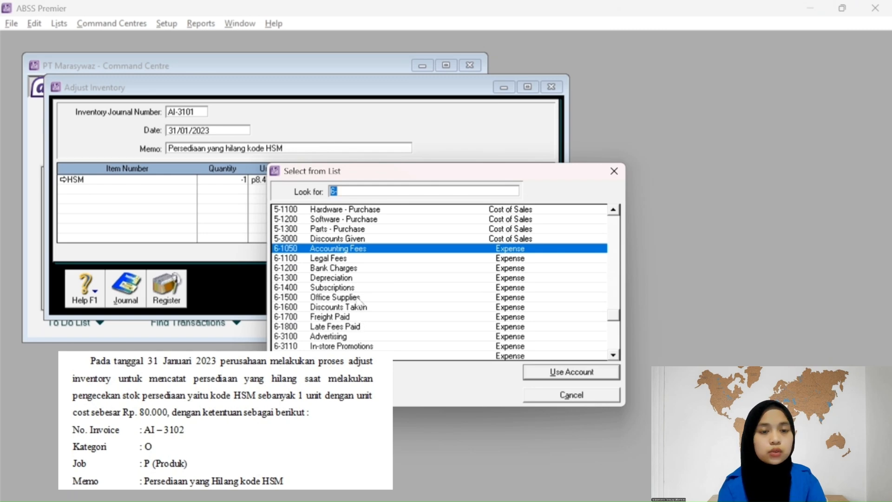
{"action": "left_click", "coordinate": [346, 210]}
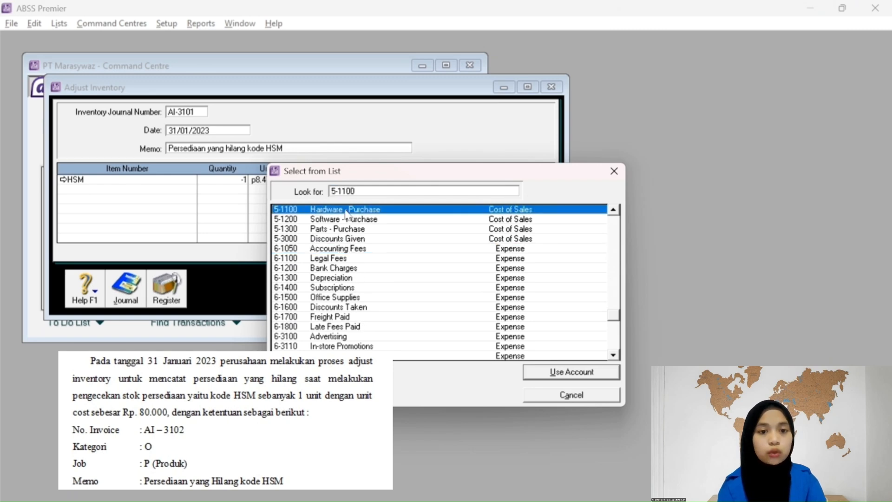
{"action": "left_click", "coordinate": [569, 379]}
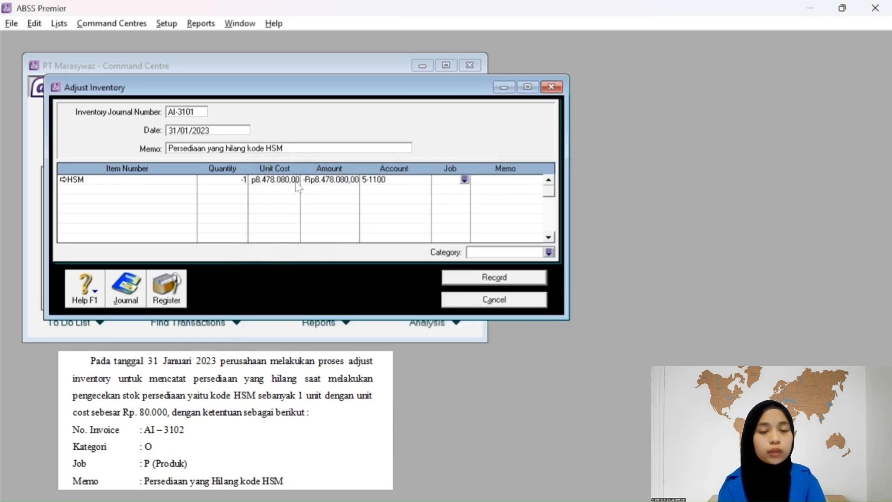
Assign job P and category O (Overseas) to the line, then record adjustment AI-3101.
{"action": "left_click", "coordinate": [464, 180]}
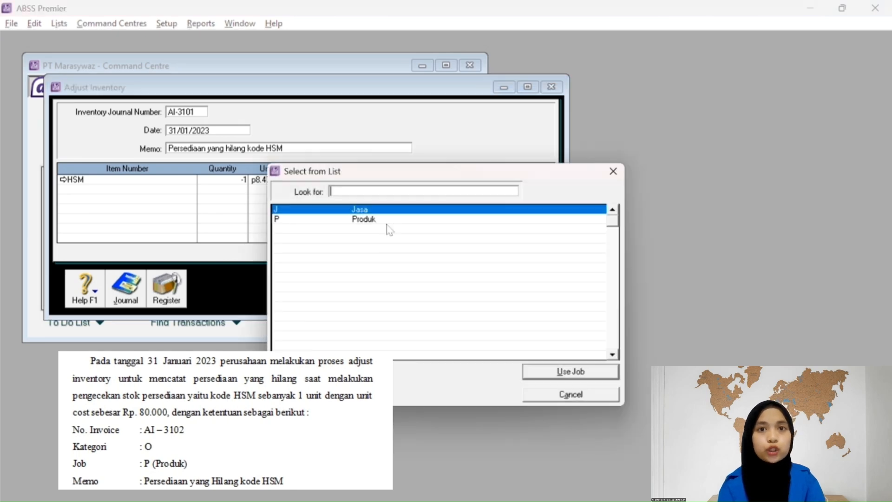
{"action": "left_click", "coordinate": [358, 221]}
{"action": "left_click", "coordinate": [572, 372]}
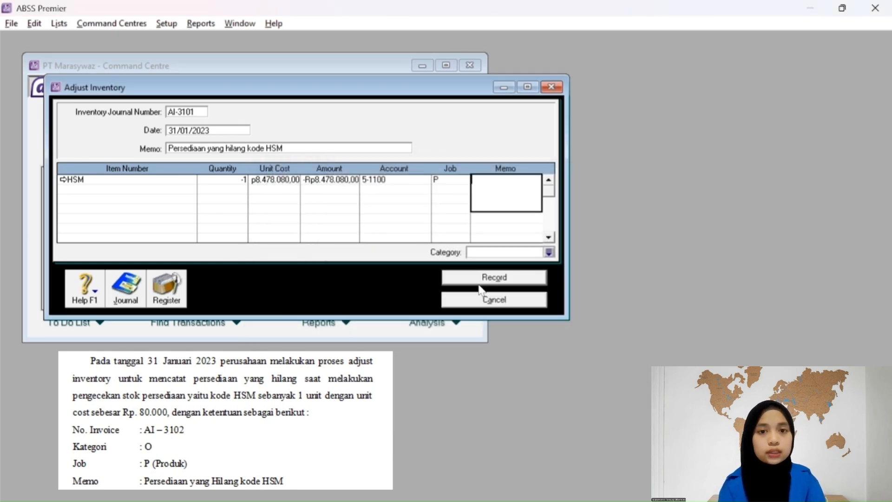
{"action": "key", "text": "Tab"}
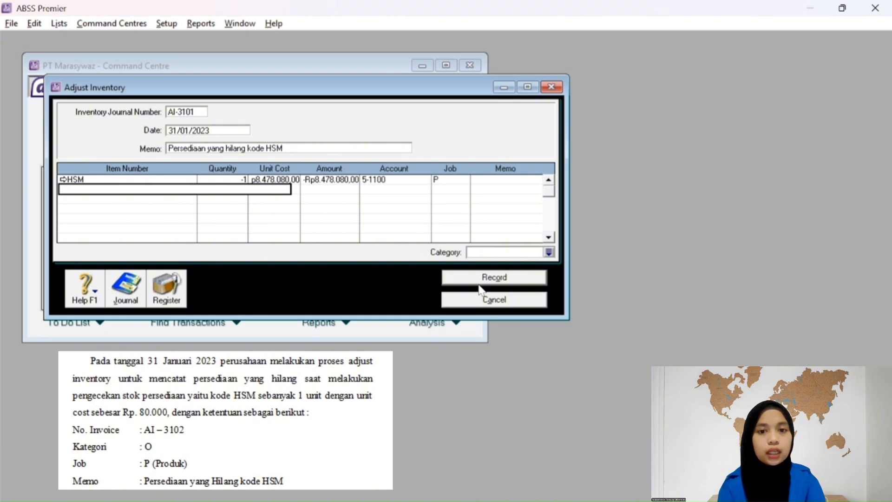
{"action": "left_click", "coordinate": [549, 252]}
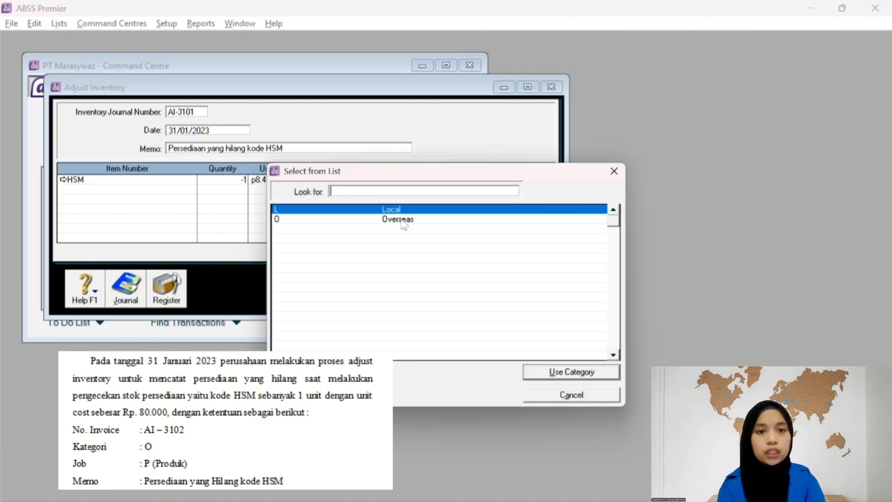
{"action": "type", "text": "O"}
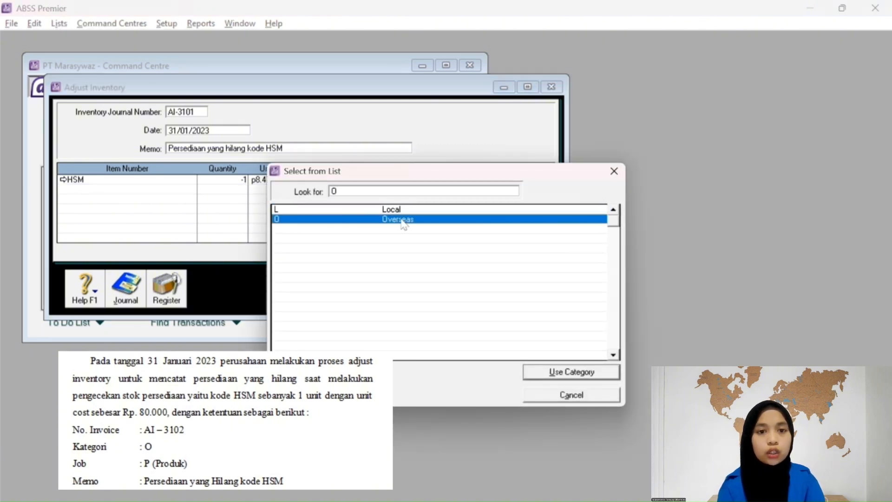
{"action": "left_click", "coordinate": [563, 373]}
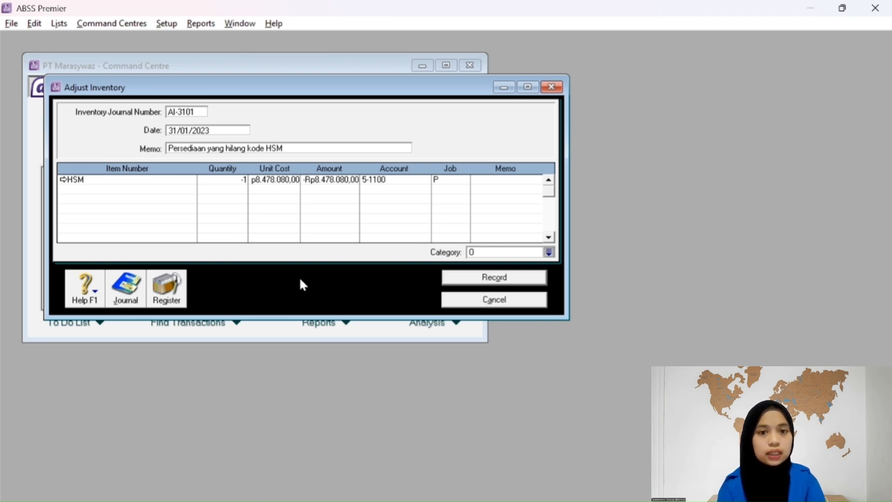
{"action": "left_click", "coordinate": [485, 285]}
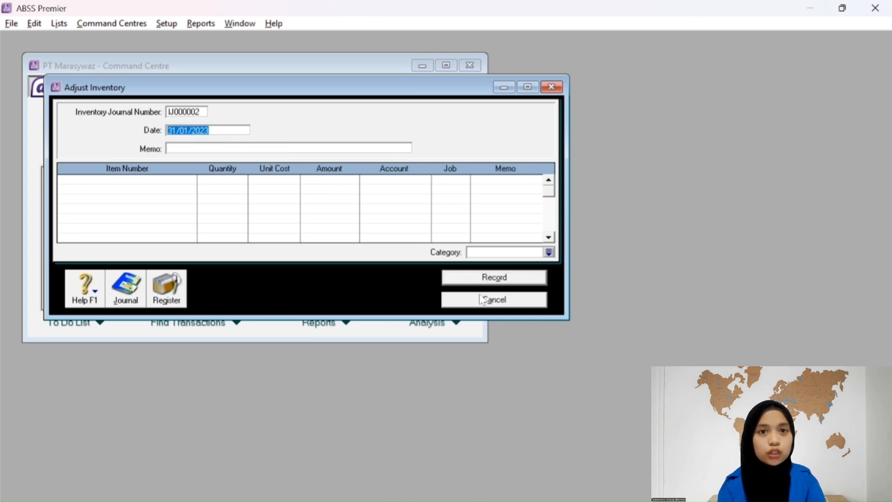
Close the adjustment form and run the Company Data Auditor transaction review for 01/01/2023–31/01/2023.
{"action": "left_click", "coordinate": [483, 300]}
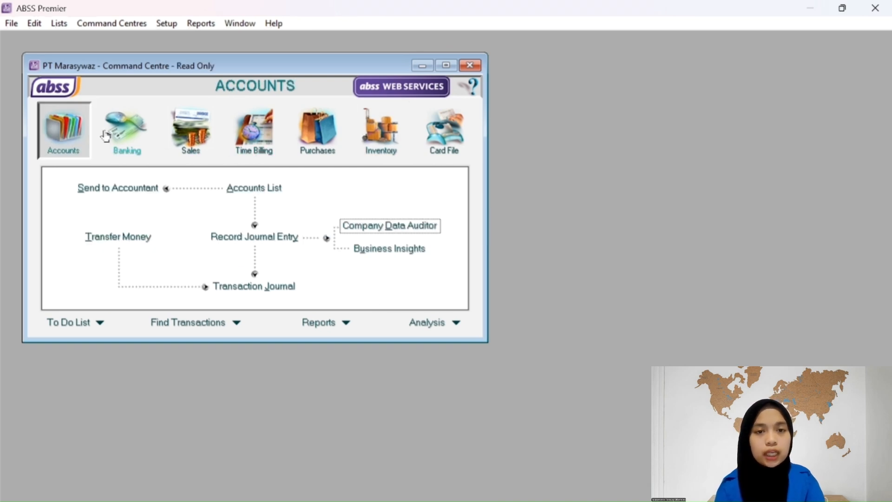
{"action": "left_click", "coordinate": [131, 135]}
{"action": "left_click", "coordinate": [61, 132]}
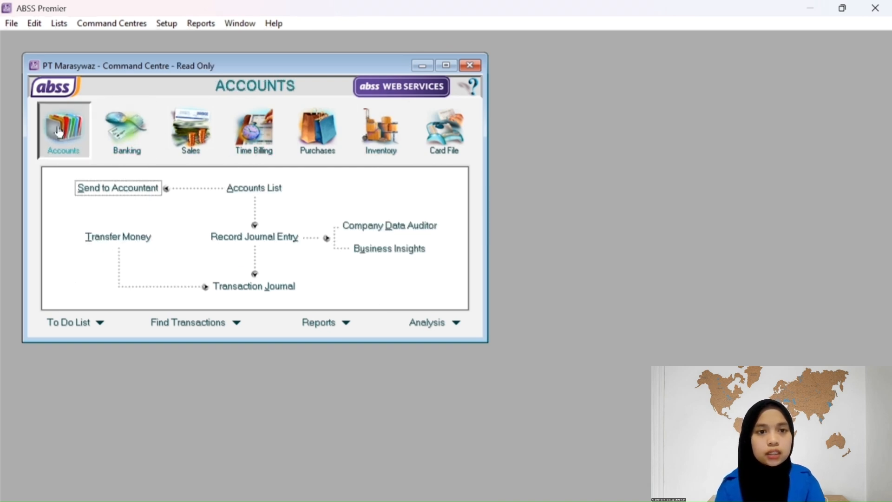
{"action": "left_click", "coordinate": [379, 227]}
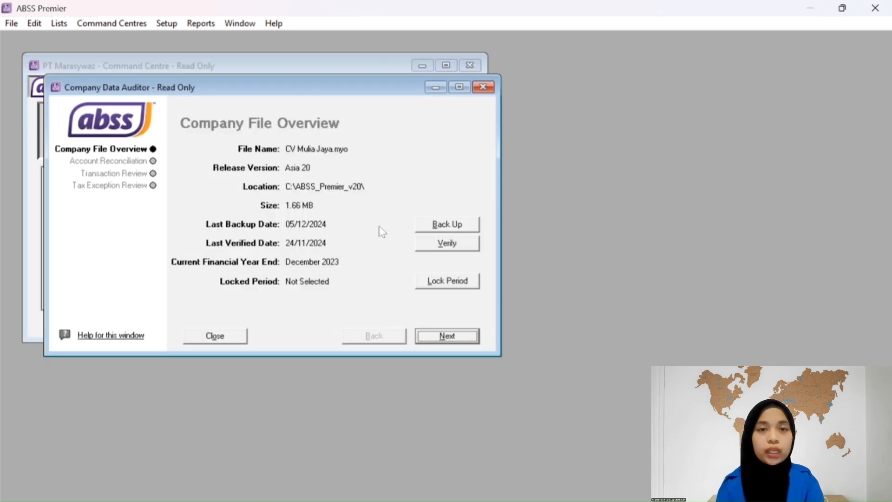
{"action": "left_click", "coordinate": [154, 162]}
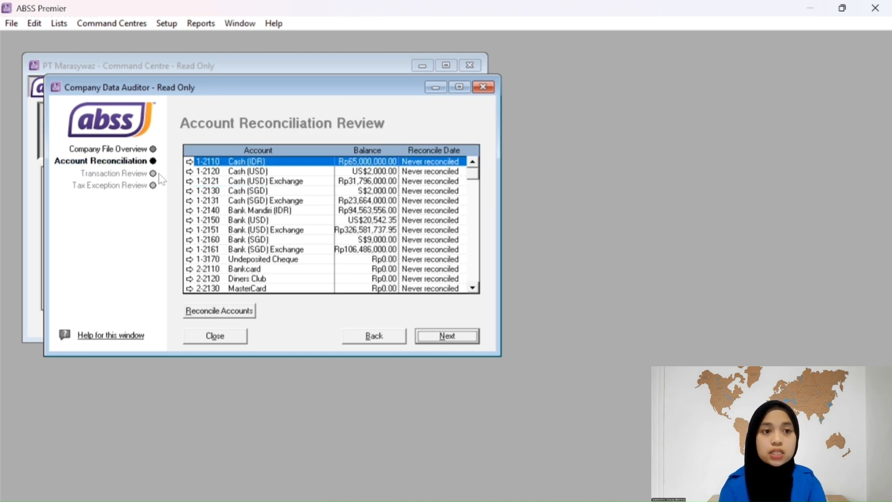
{"action": "left_click", "coordinate": [153, 175]}
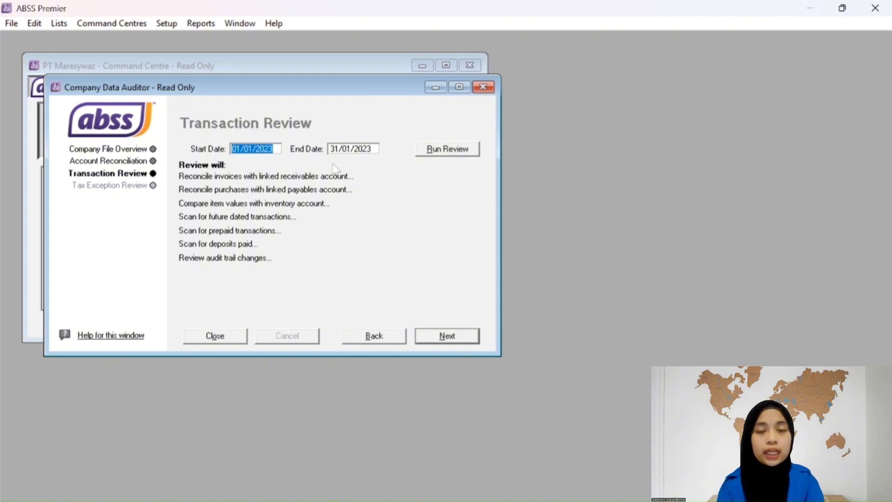
{"action": "left_click", "coordinate": [355, 150]}
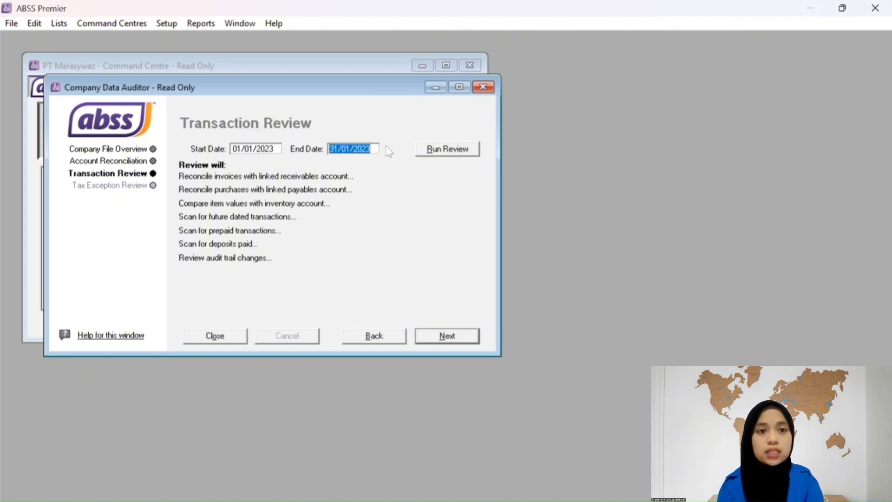
{"action": "left_click", "coordinate": [441, 150]}
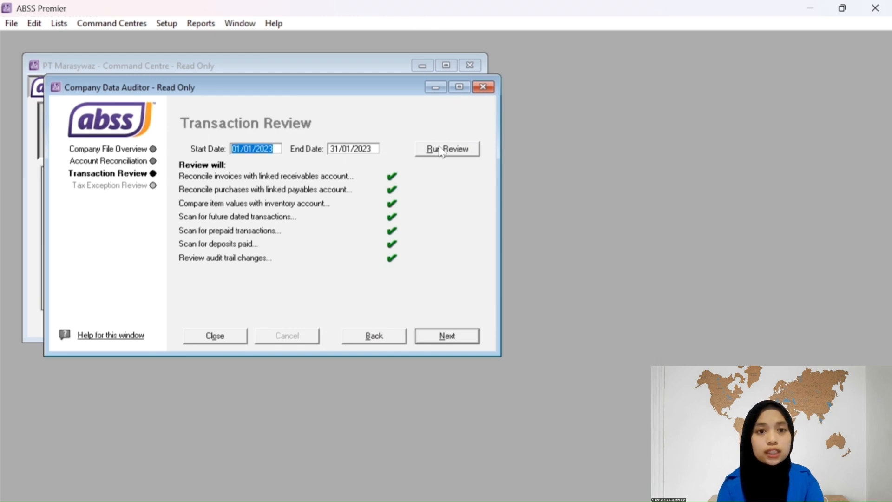
{"action": "left_click", "coordinate": [244, 339]}
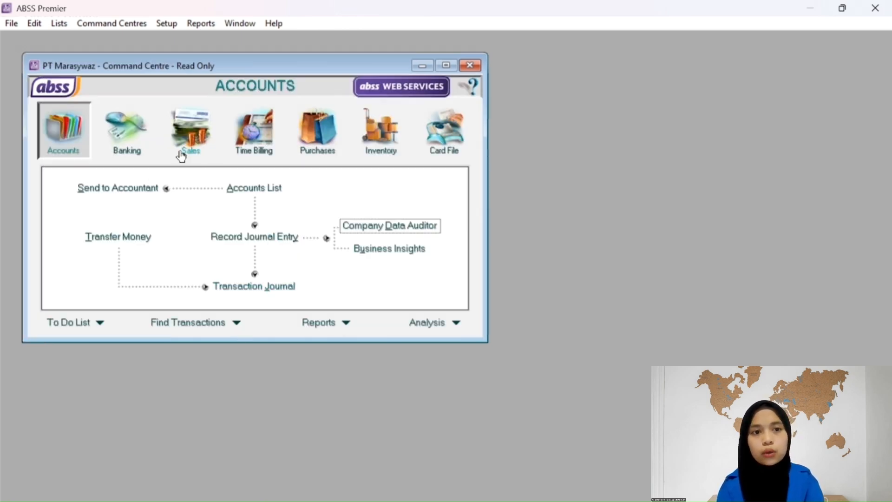
From Index to Reports, display the Income Statement [Accrual] report on the Accounts tab.
{"action": "left_click", "coordinate": [347, 323]}
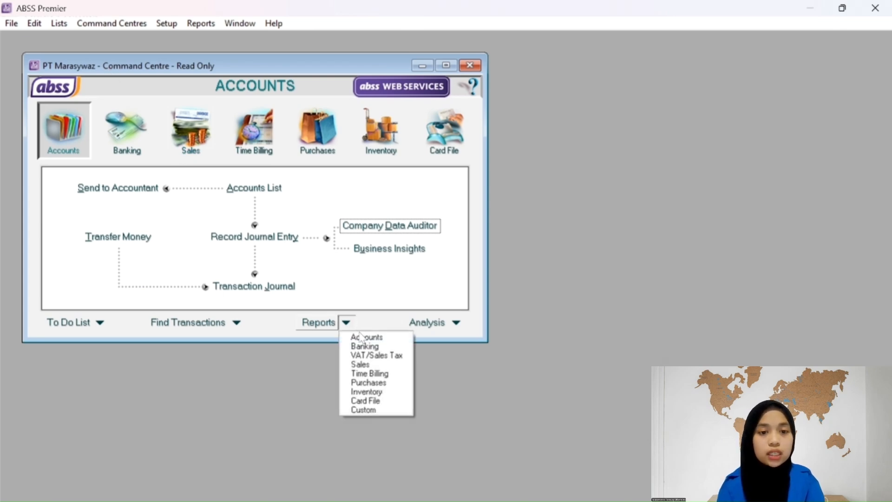
{"action": "left_click", "coordinate": [372, 363]}
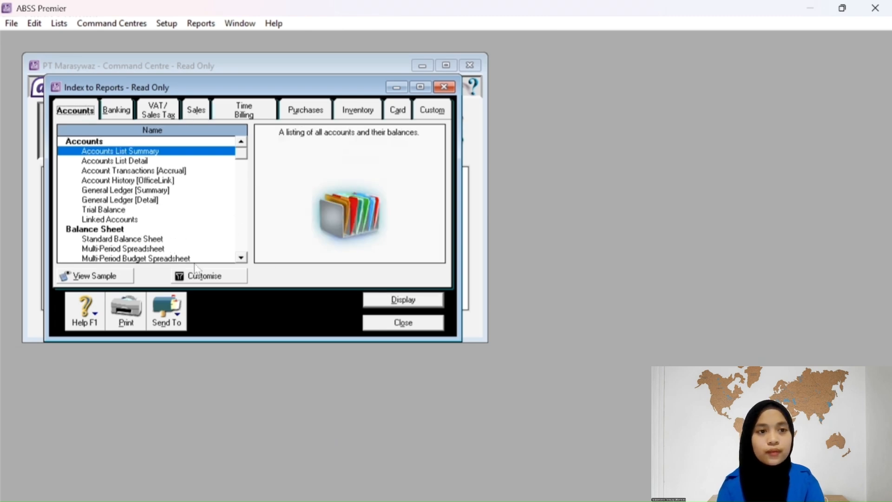
{"action": "left_click", "coordinate": [241, 258]}
{"action": "left_click", "coordinate": [241, 257]}
{"action": "right_click", "coordinate": [243, 259]}
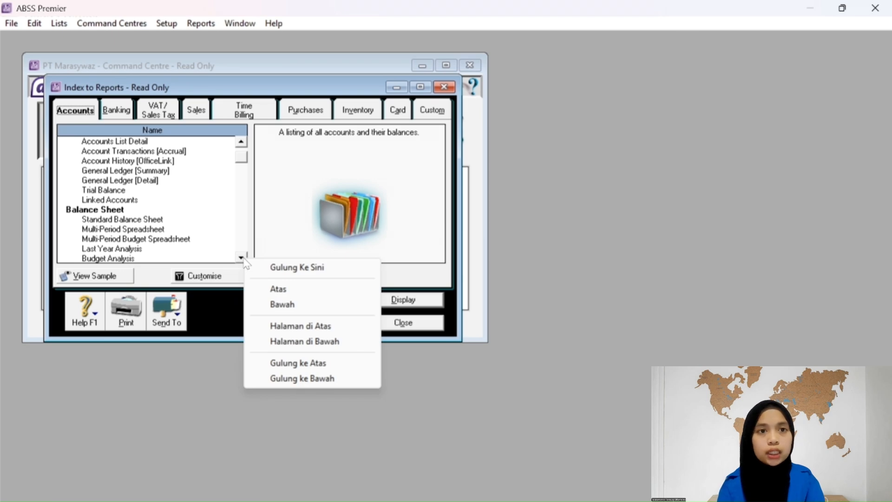
{"action": "left_click", "coordinate": [244, 259]}
{"action": "left_click", "coordinate": [244, 259]}
{"action": "left_click", "coordinate": [244, 260]}
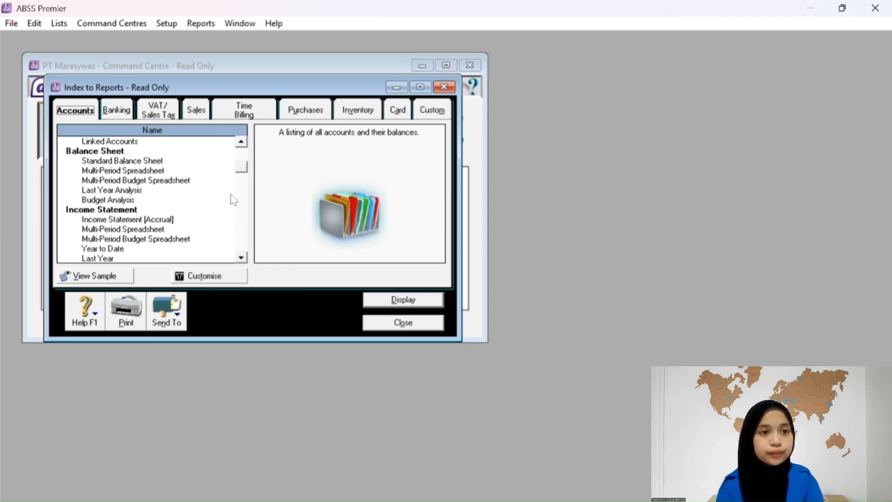
{"action": "left_click_drag", "start_coordinate": [243, 167], "coordinate": [249, 137]}
{"action": "left_click", "coordinate": [242, 257]}
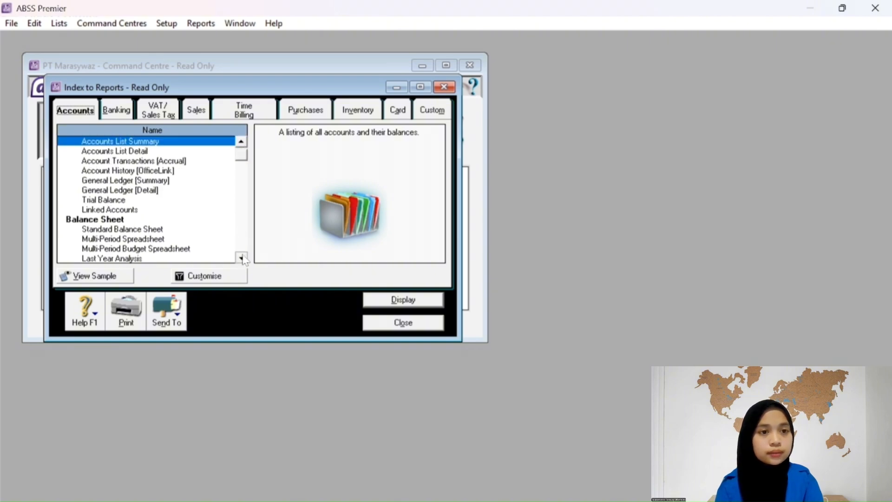
{"action": "left_click", "coordinate": [241, 257]}
{"action": "left_click", "coordinate": [242, 257]}
{"action": "left_click", "coordinate": [242, 257]}
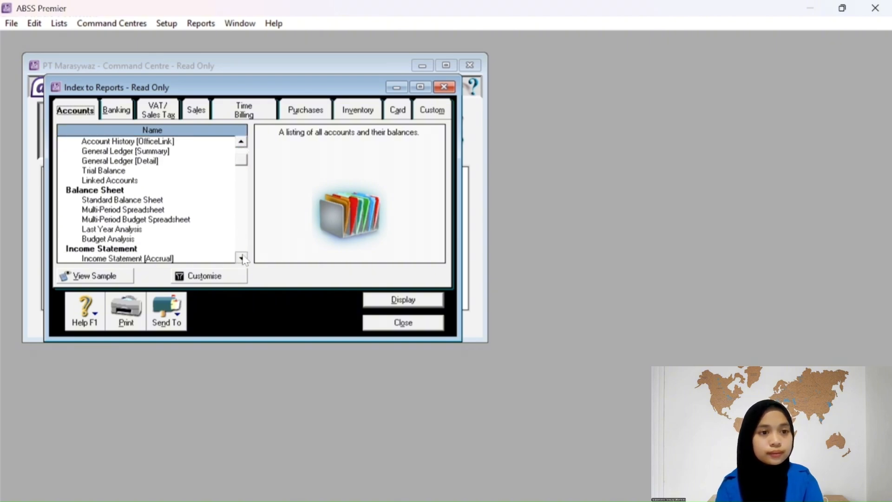
{"action": "left_click", "coordinate": [242, 257]}
{"action": "left_click", "coordinate": [241, 257]}
{"action": "left_click", "coordinate": [242, 257]}
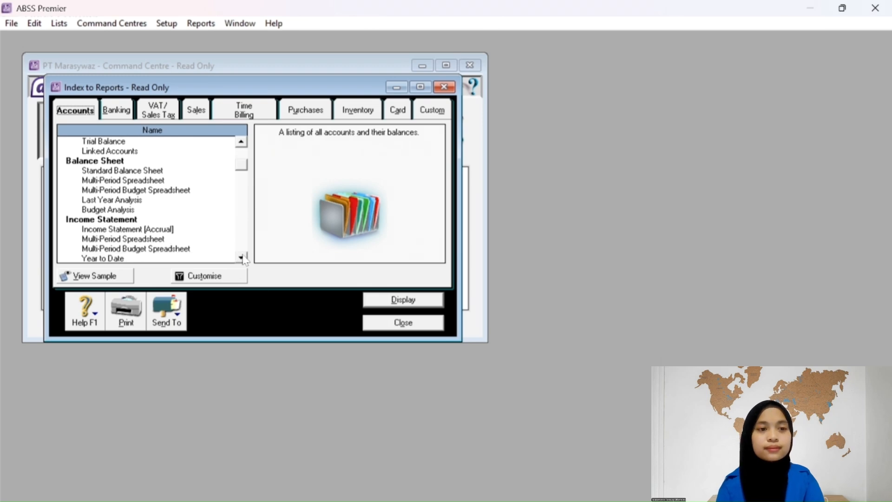
{"action": "left_click", "coordinate": [142, 229]}
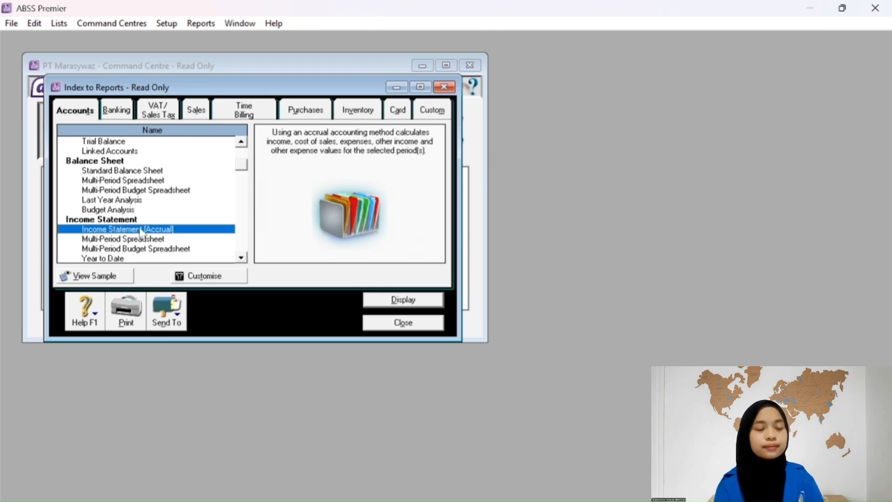
{"action": "left_click", "coordinate": [386, 301]}
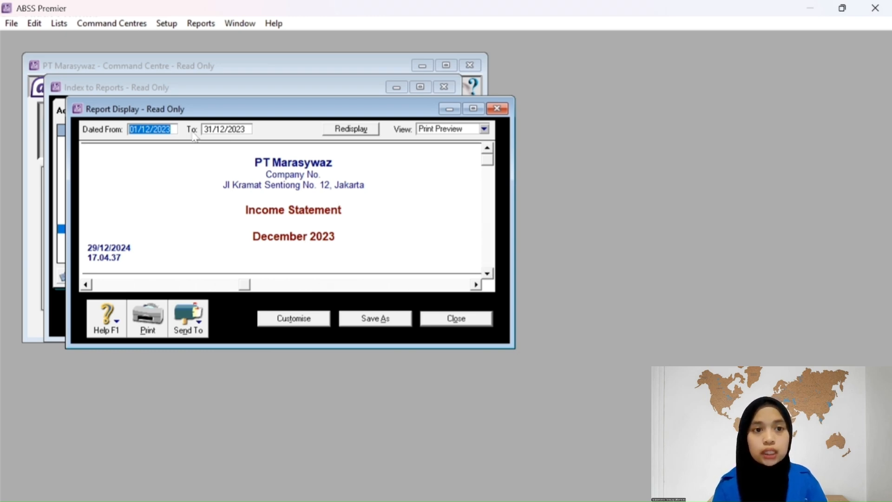
Customise the Income Statement to run from January to January, covering 01/01/2023–31/01/2023.
{"action": "left_click", "coordinate": [297, 319]}
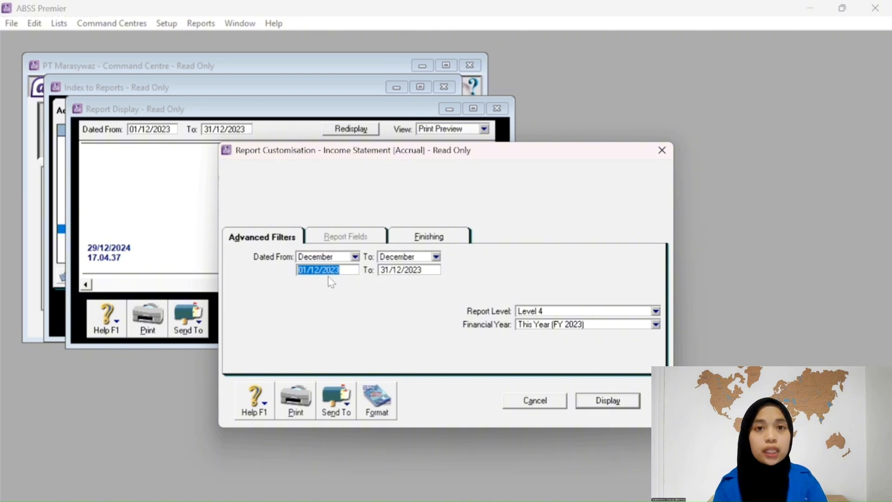
{"action": "left_click", "coordinate": [355, 256]}
{"action": "left_click", "coordinate": [321, 269]}
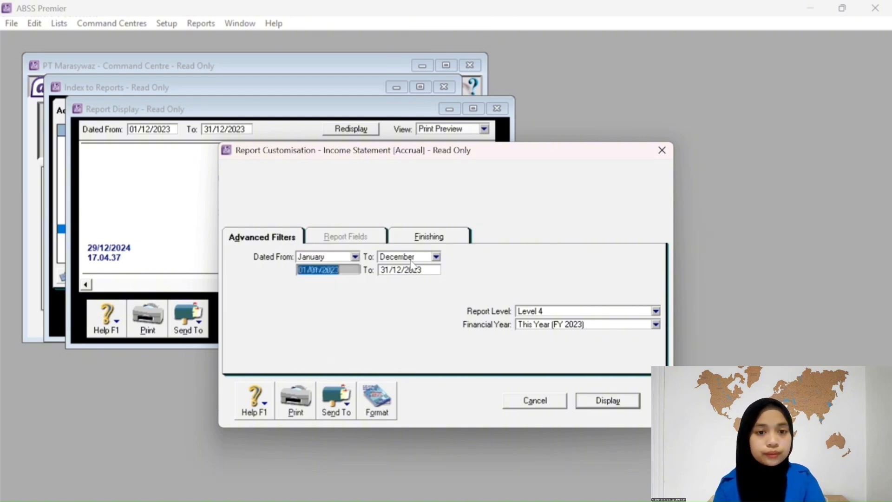
{"action": "left_click", "coordinate": [436, 257]}
{"action": "left_click", "coordinate": [414, 270]}
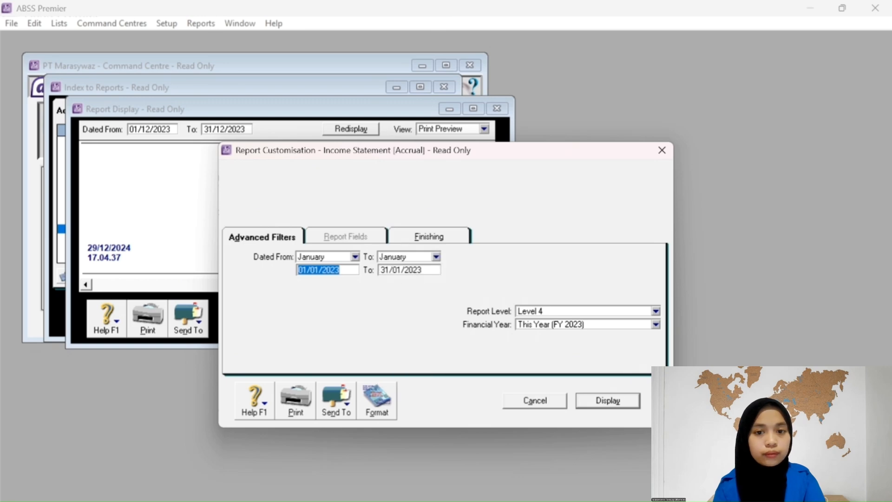
{"action": "left_click", "coordinate": [609, 401]}
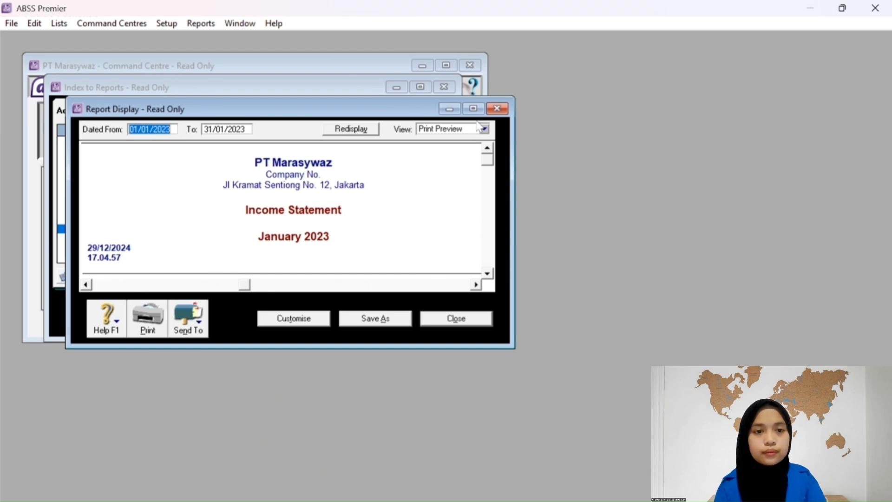
Maximise and zoom the report, scrolling down to the Net Profit of Rp30,230,028.15.
{"action": "left_click", "coordinate": [473, 108]}
{"action": "left_click", "coordinate": [344, 249]}
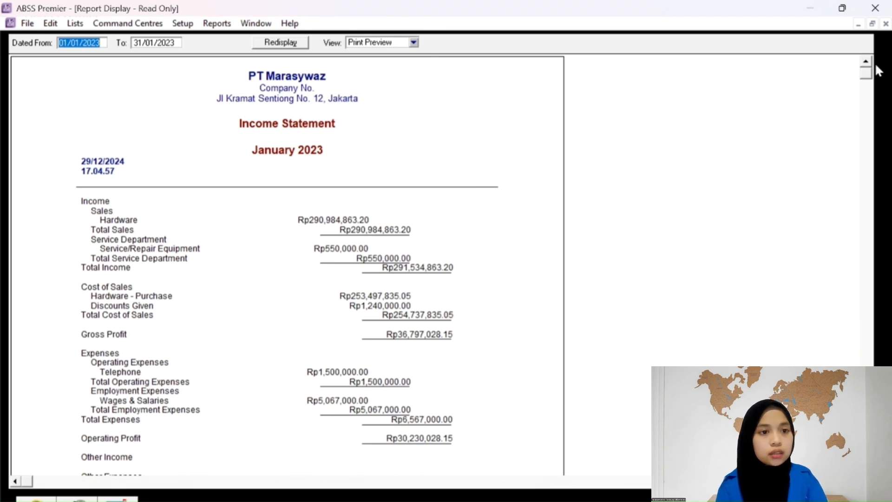
{"action": "left_click_drag", "start_coordinate": [867, 73], "coordinate": [870, 116]}
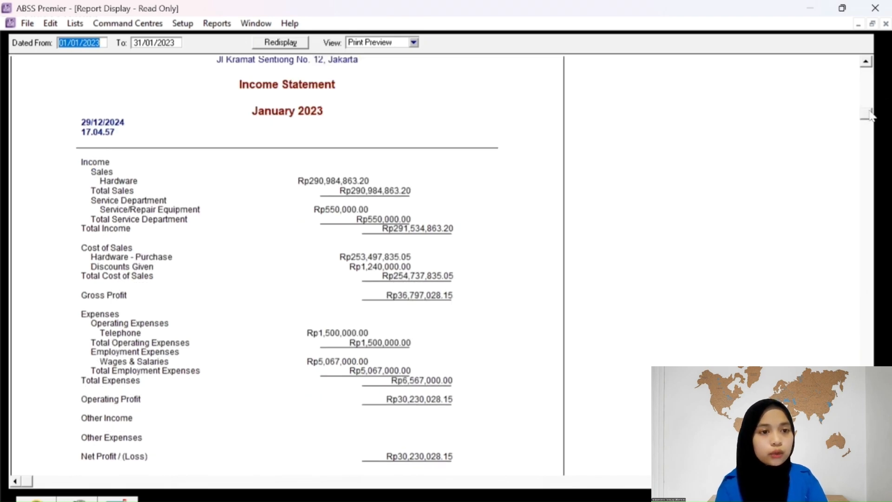
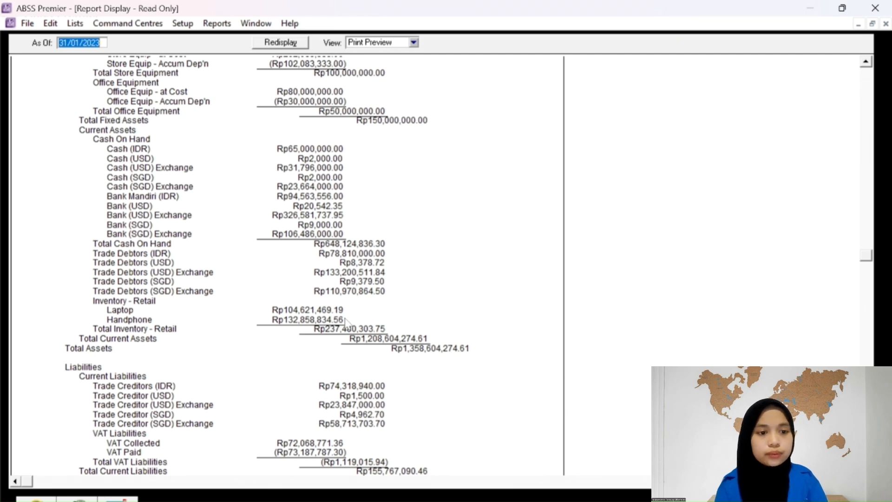
Scroll the January 2023 Balance Sheet down to the Equity section, then close it.
{"action": "scroll", "coordinate": [400, 420], "scroll_direction": "down", "scroll_amount": 5}
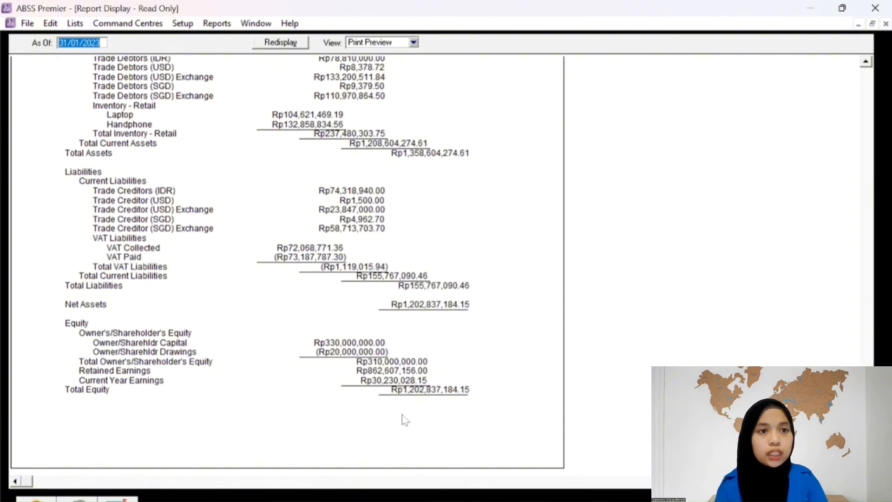
{"action": "key", "text": "Escape"}
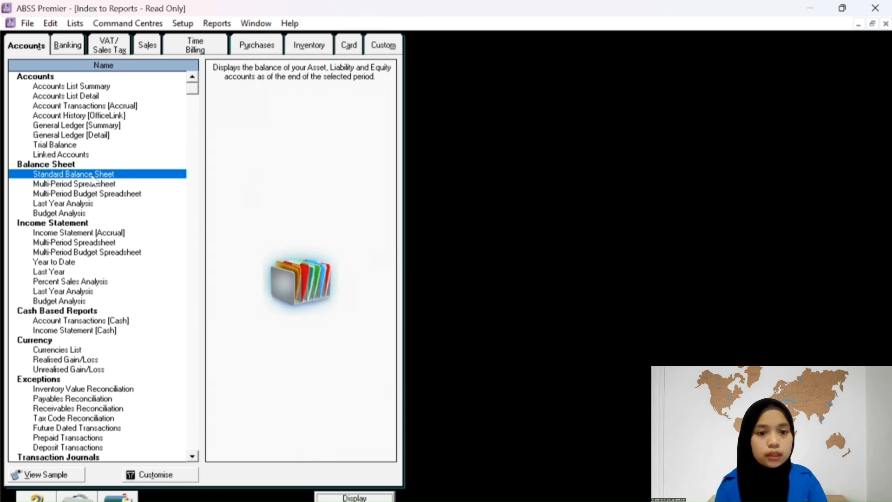
Display the Banking tab's Statement of Cash Flow for January 2023, scroll through it, then close it.
{"action": "left_click", "coordinate": [68, 45]}
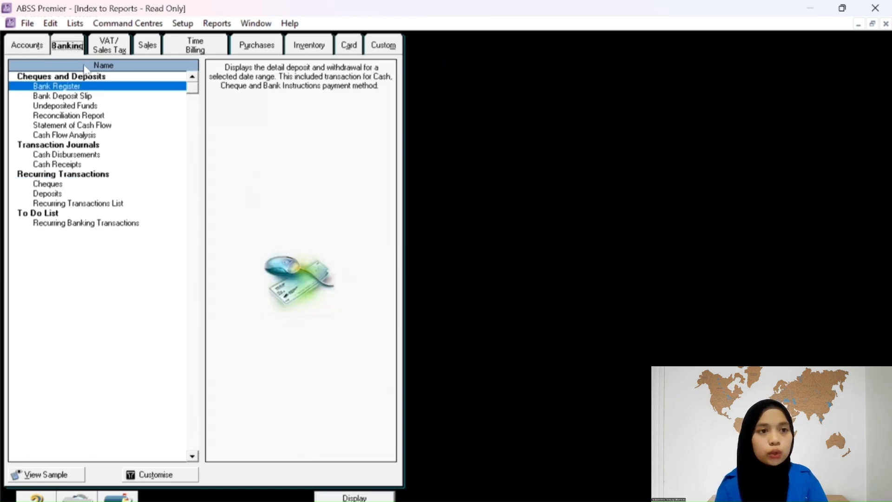
{"action": "left_click", "coordinate": [82, 125]}
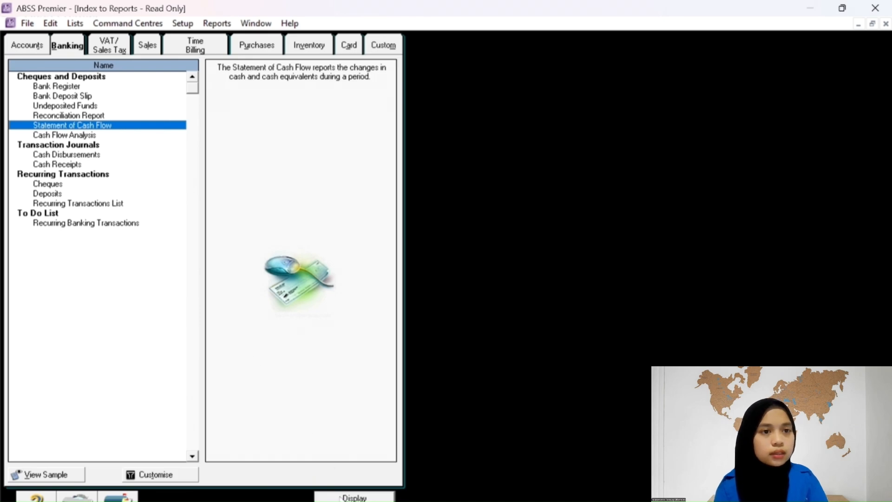
{"action": "left_click", "coordinate": [170, 475]}
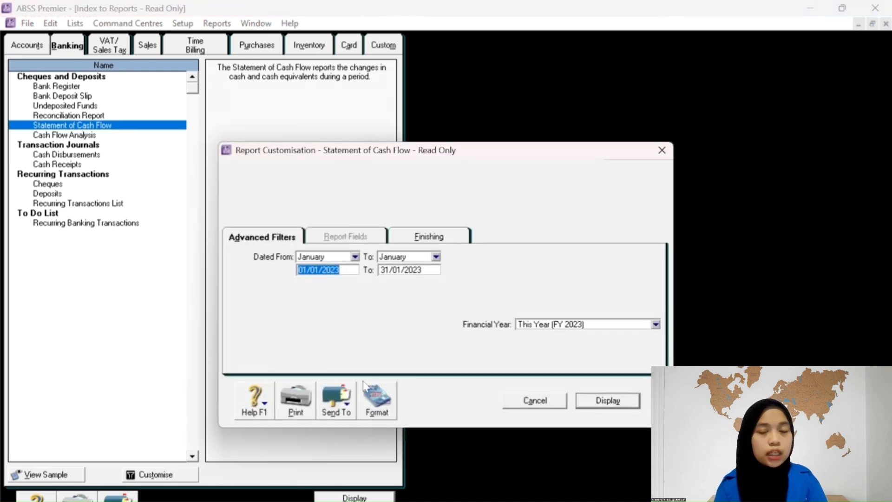
{"action": "left_click", "coordinate": [603, 401]}
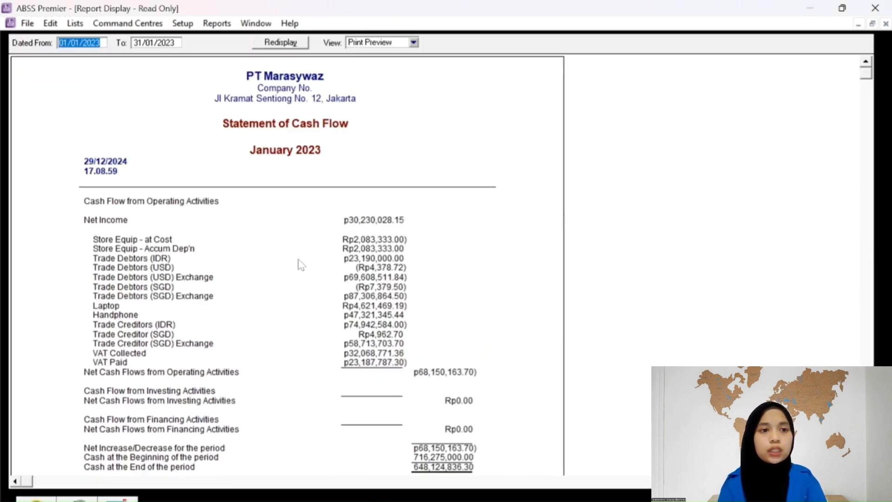
{"action": "scroll", "coordinate": [299, 265], "scroll_direction": "down", "scroll_amount": 3}
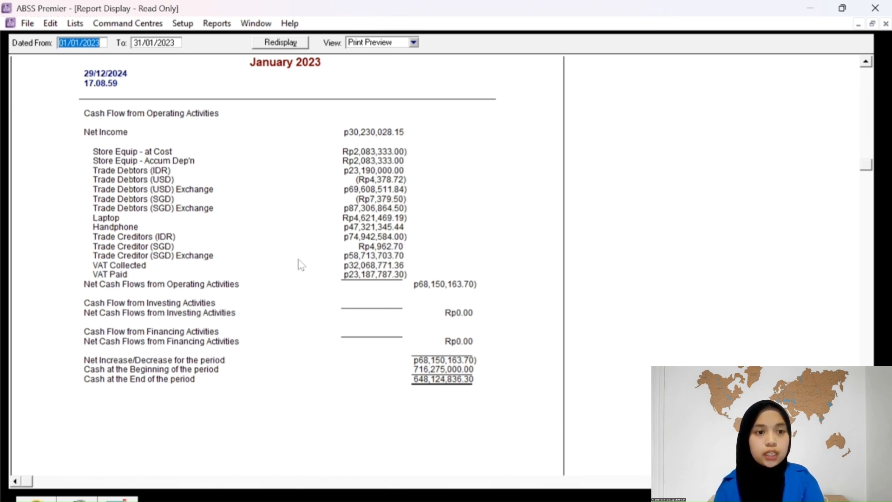
{"action": "key", "text": "Escape"}
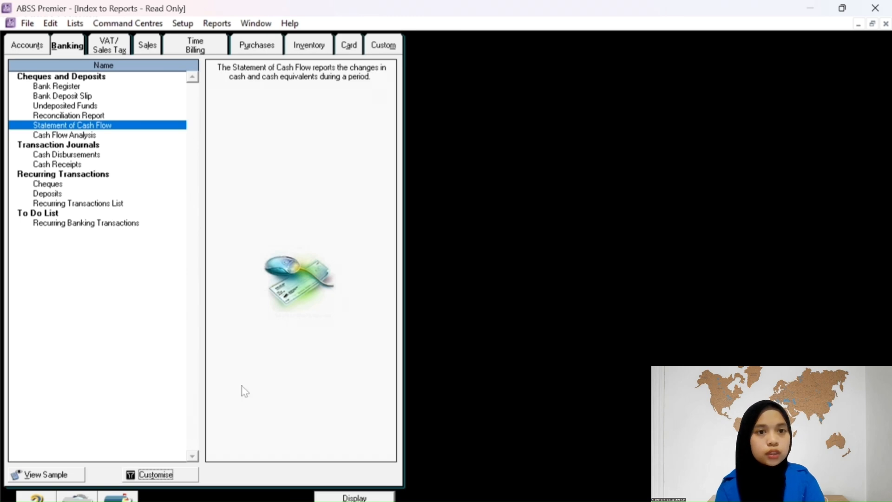
Close the reports index and open Analyse Sales with the selected period set to Jan.
{"action": "key", "text": "Escape"}
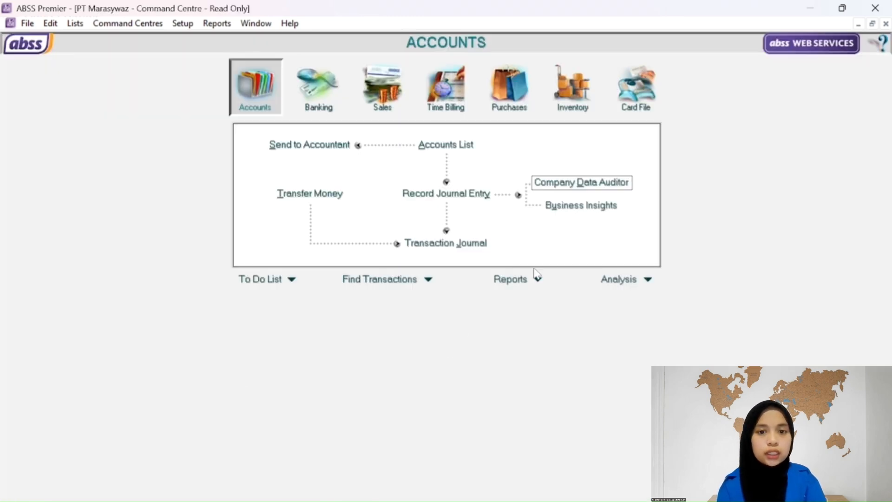
{"action": "left_click", "coordinate": [648, 283]}
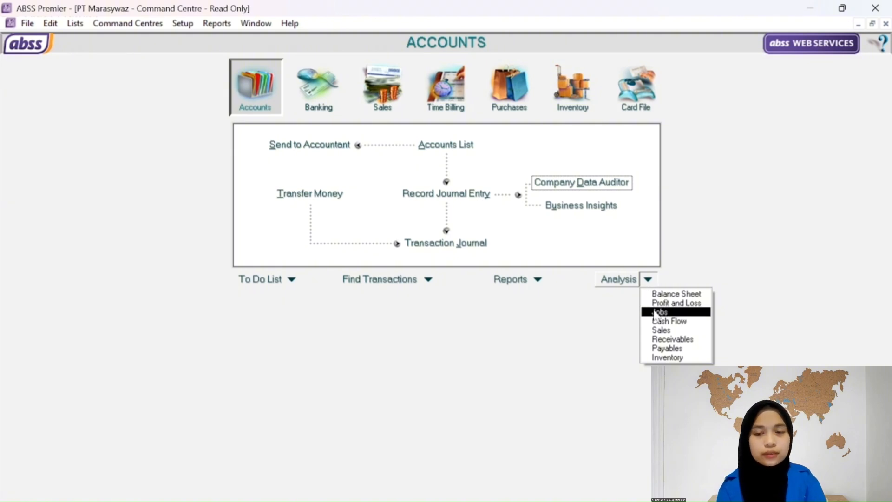
{"action": "left_click", "coordinate": [669, 330]}
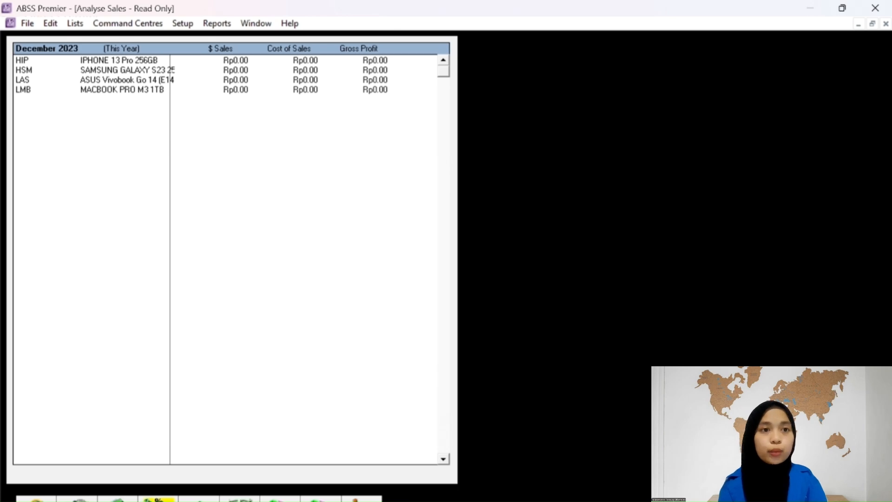
{"action": "left_click", "coordinate": [158, 500]}
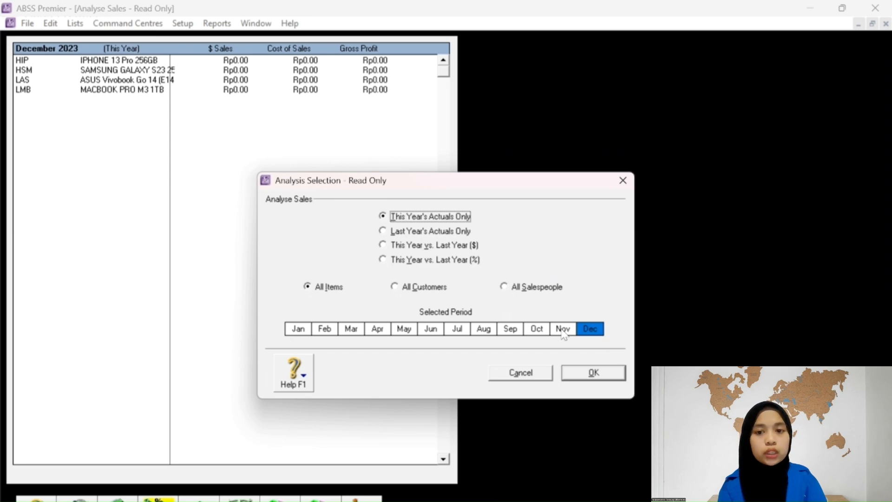
{"action": "left_click", "coordinate": [299, 330]}
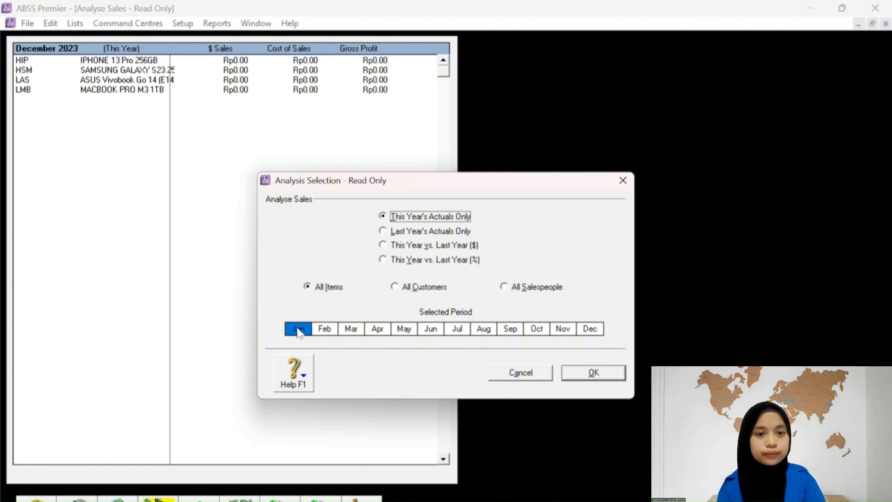
{"action": "left_click", "coordinate": [590, 374]}
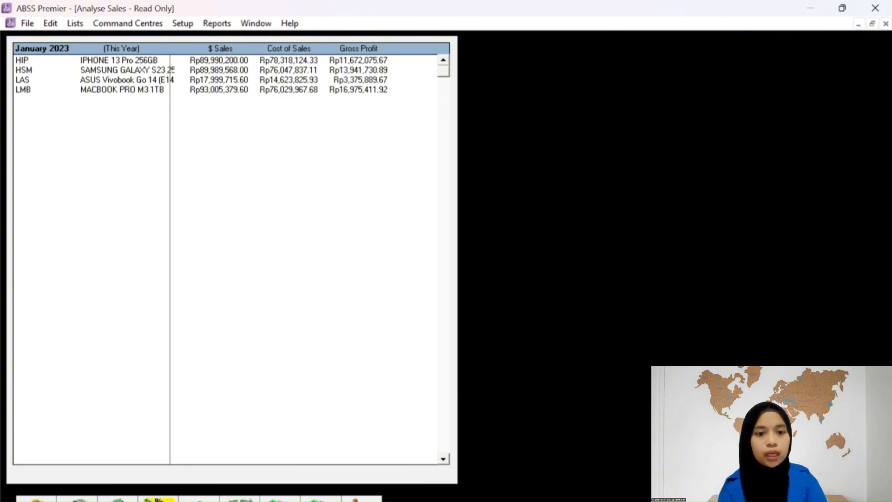
Show January item sales as a pie chart, then as % Margin, and close Analyse Sales.
{"action": "left_click", "coordinate": [281, 500]}
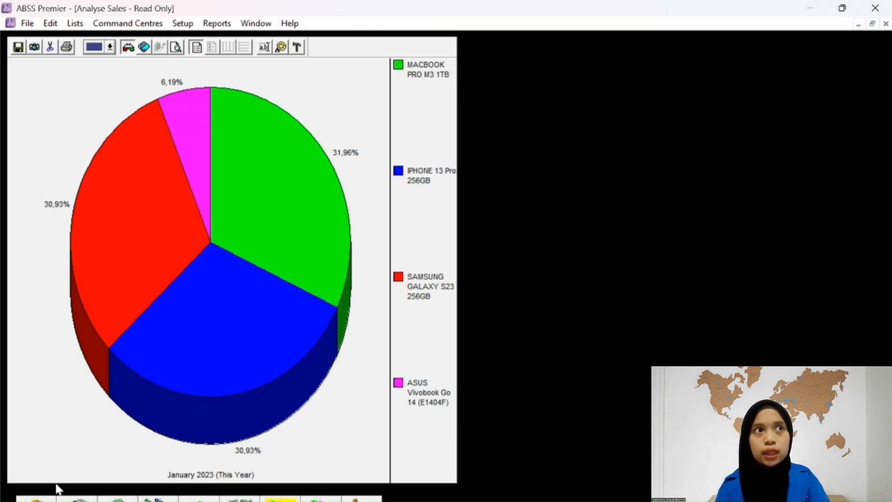
{"action": "left_click", "coordinate": [200, 500]}
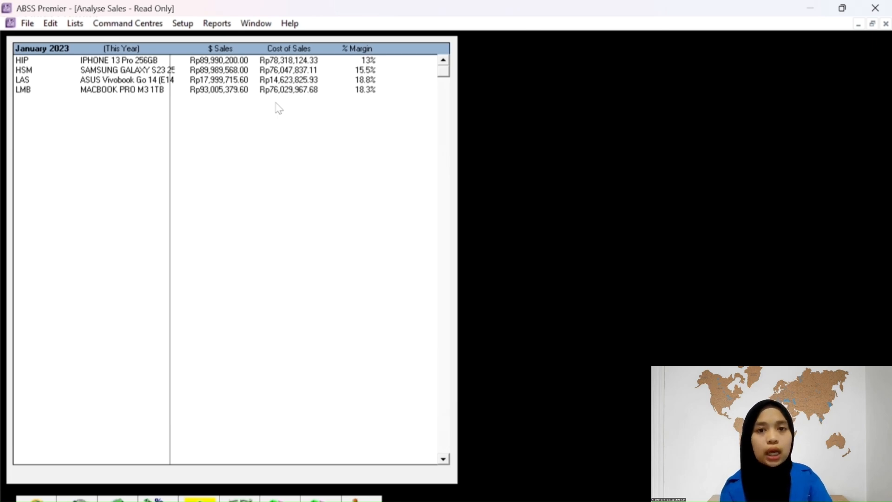
{"action": "key", "text": "Escape"}
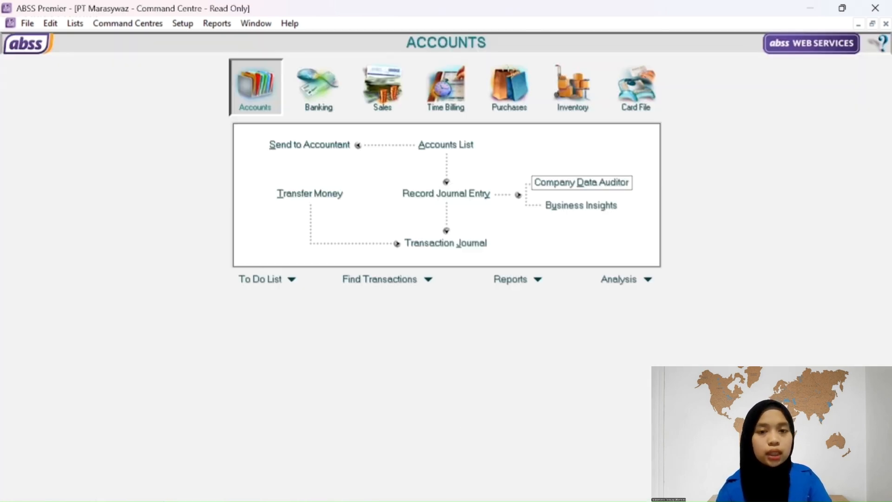